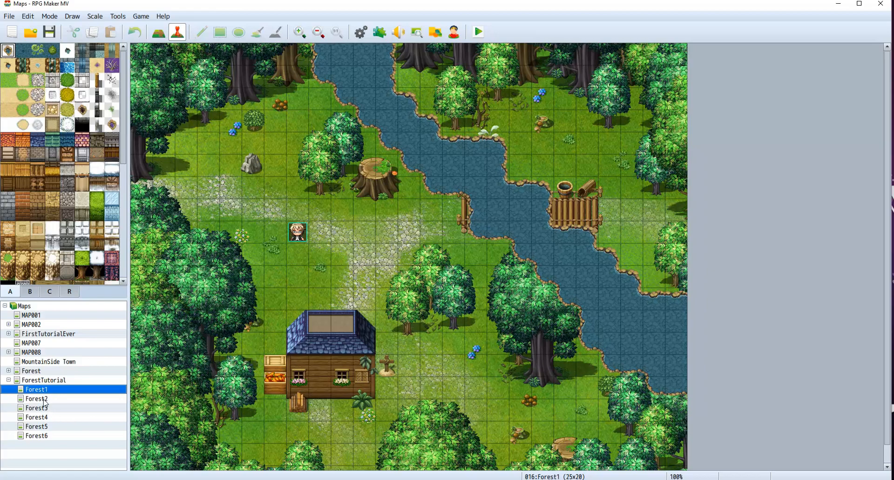
# Step: Look through the ForestTutorial child maps from Forest2 to Forest6 and return to Forest1
pyautogui.click(43, 400)
pyautogui.click(52, 409)
pyautogui.click(51, 418)
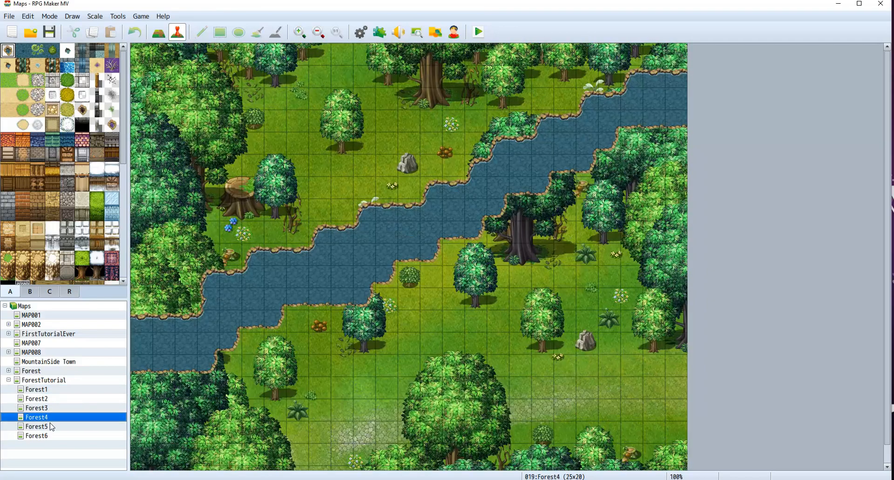
pyautogui.click(51, 428)
pyautogui.click(54, 438)
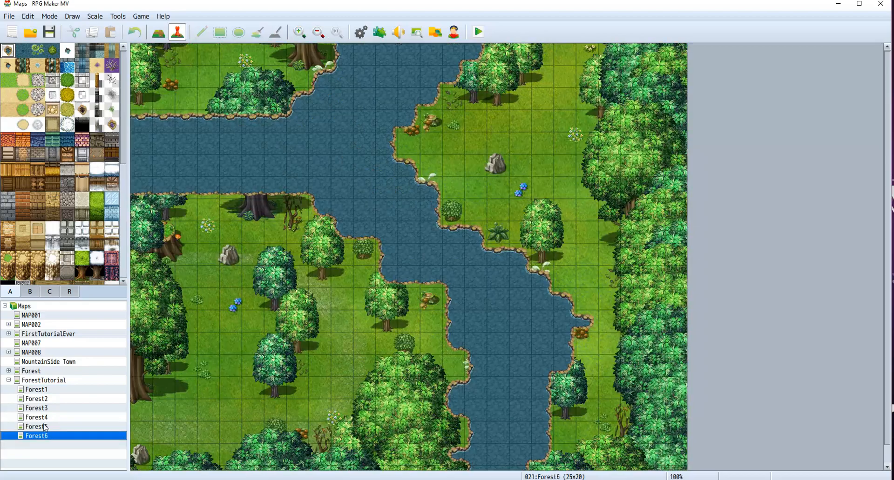
pyautogui.click(41, 390)
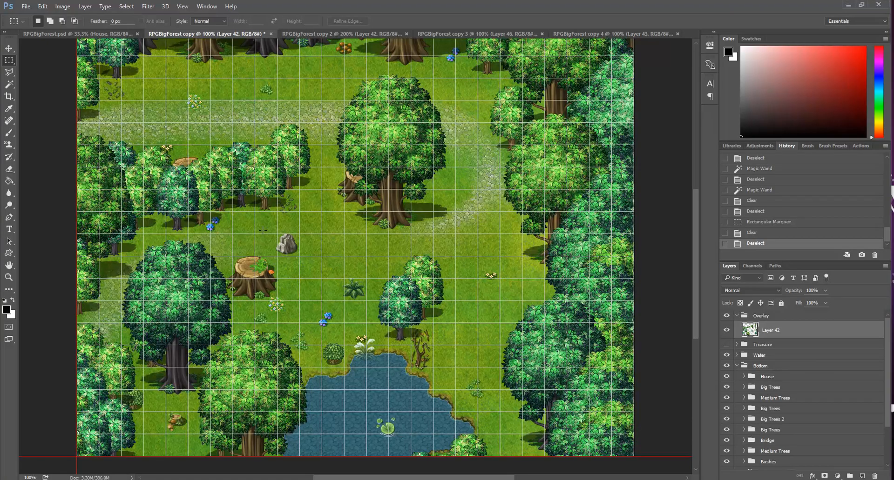
# Step: Switch to Photoshop and compare the whole forest in RPGBigForest.psd with the gridded map section in RPGBigForest copy
pyautogui.scroll(4, 263, 230)
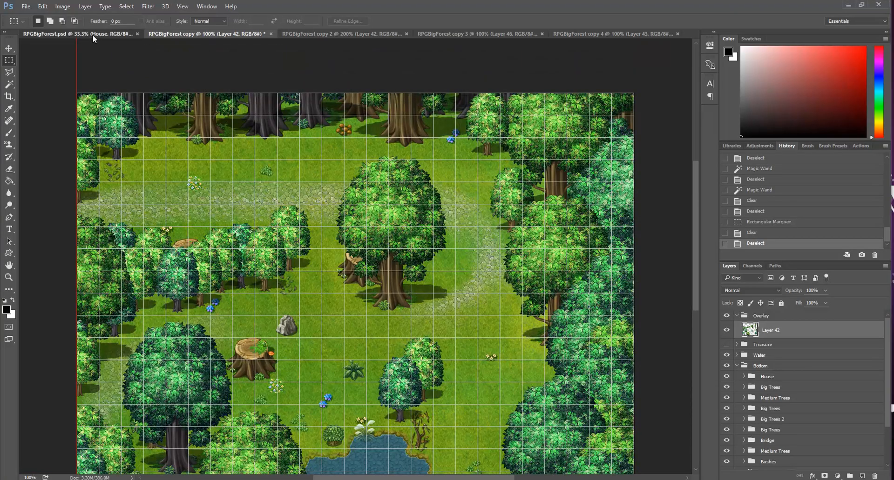
pyautogui.click(92, 34)
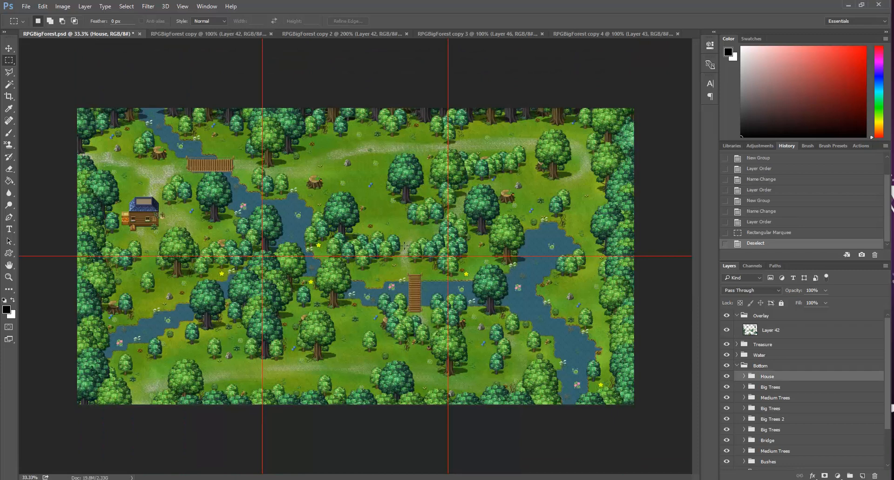
pyautogui.click(67, 7)
pyautogui.click(336, 88)
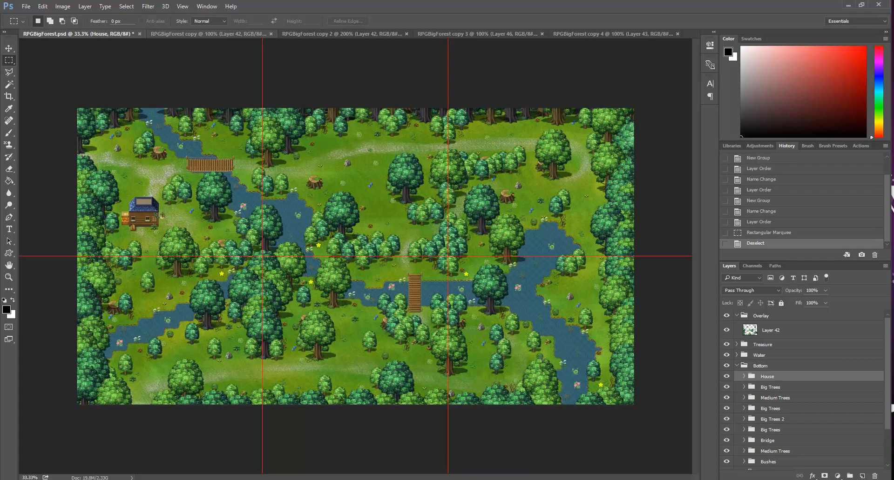
pyautogui.click(183, 34)
pyautogui.click(107, 37)
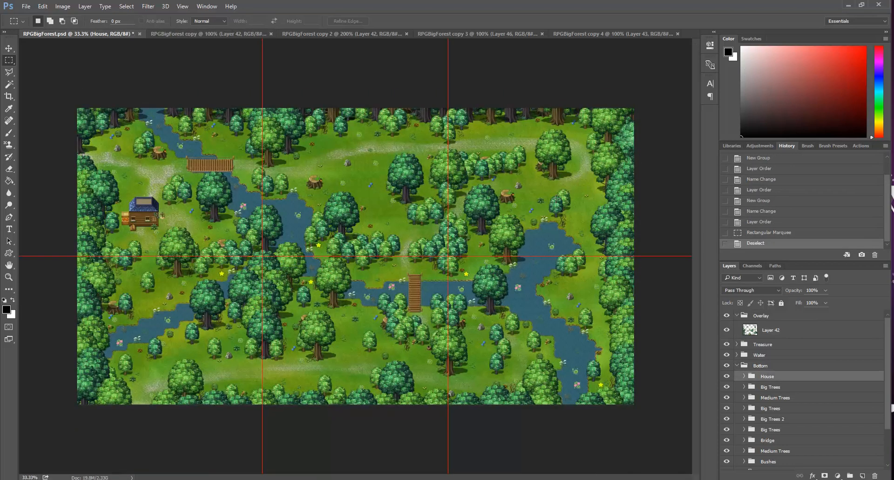
pyautogui.click(188, 33)
pyautogui.scroll(-5, 309, 187)
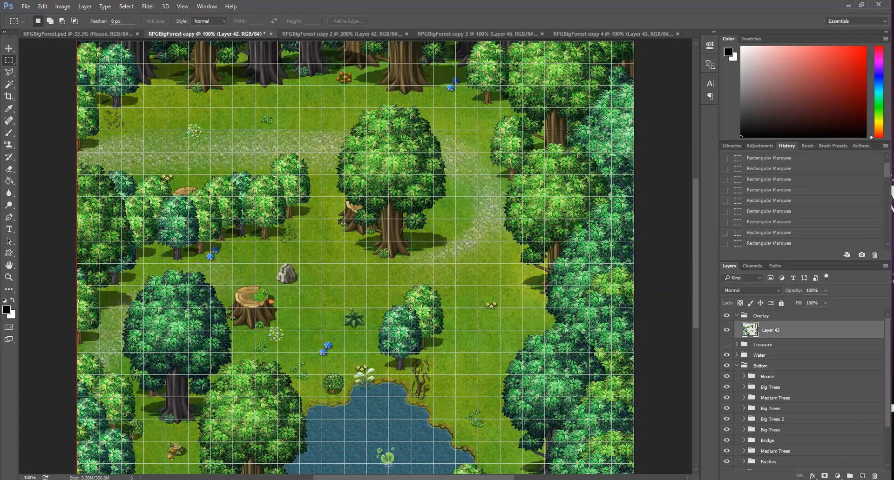
pyautogui.scroll(2, 309, 187)
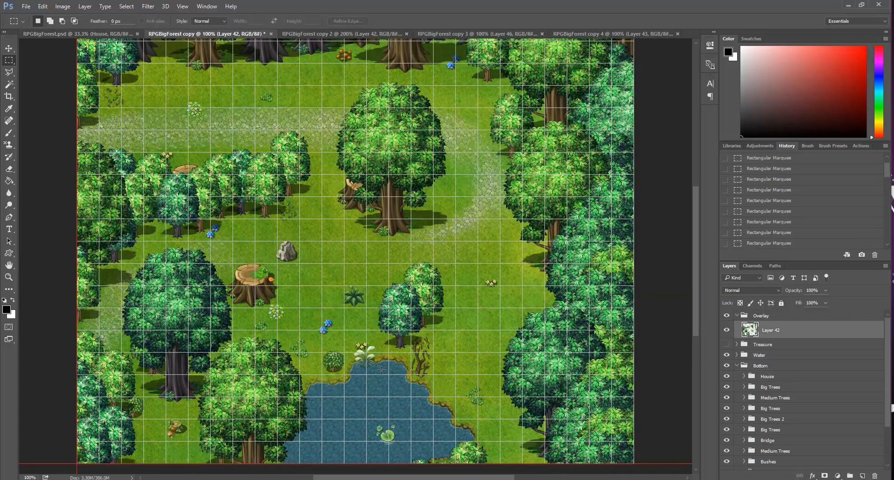
pyautogui.scroll(-2, 693, 319)
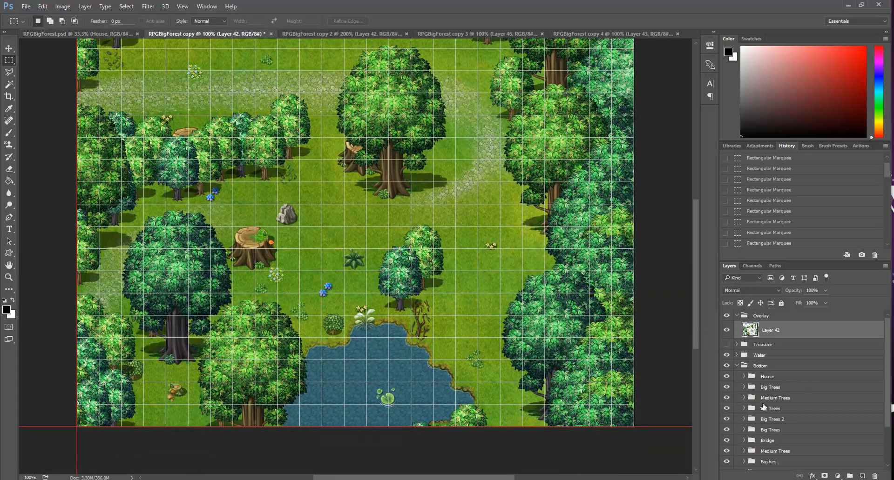
# Step: Hide the Bottom group in RPGBigForest copy to examine the overlay treetops, restore it, and compare with RPGBigForest.psd
pyautogui.click(727, 366)
pyautogui.scroll(1, 118, 246)
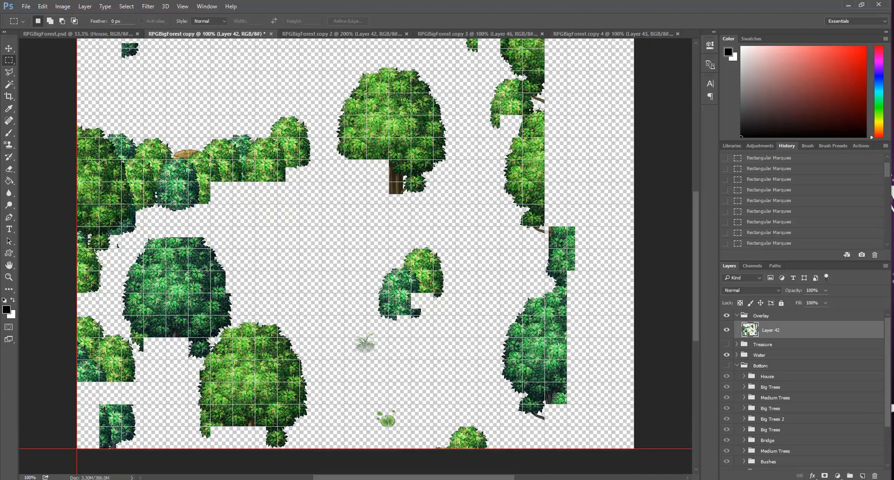
pyautogui.scroll(2, 389, 288)
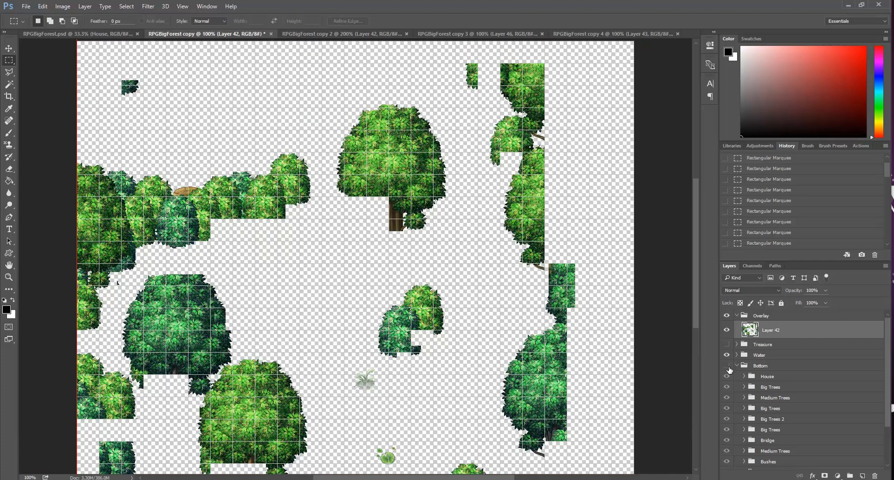
pyautogui.click(727, 366)
pyautogui.click(118, 34)
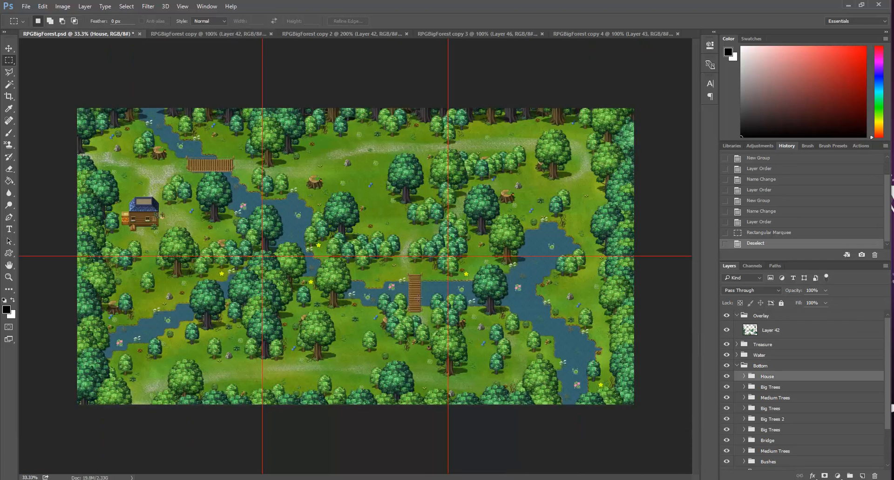
pyautogui.click(242, 34)
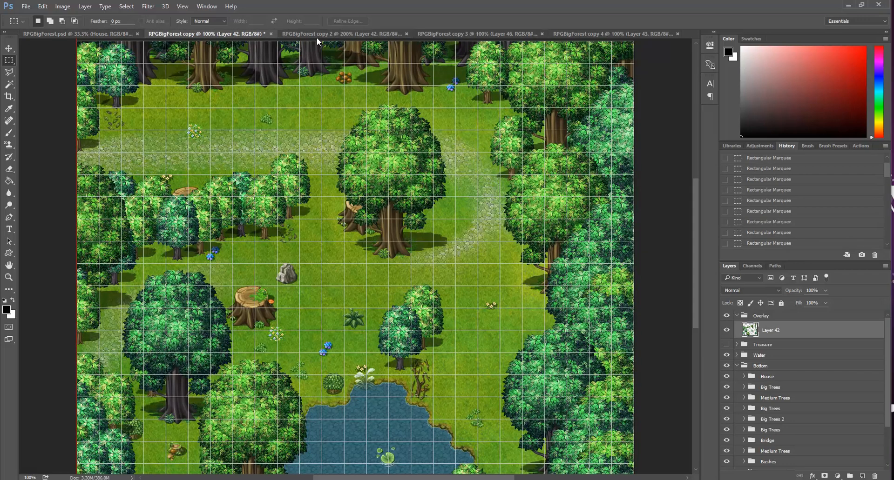
# Step: Make the Bottom, Treasure and Hide Me groups visible in RPGBigForest copy 2
pyautogui.click(317, 35)
pyautogui.scroll(-2, 451, 292)
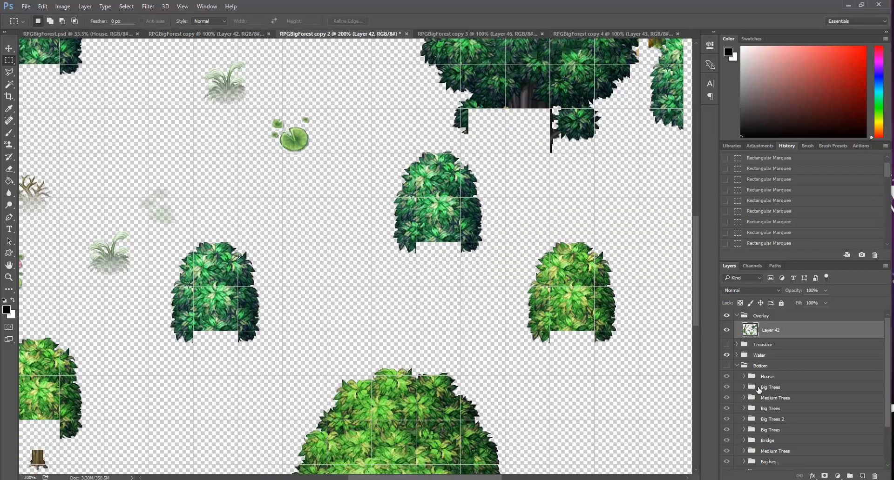
pyautogui.click(726, 366)
pyautogui.click(727, 345)
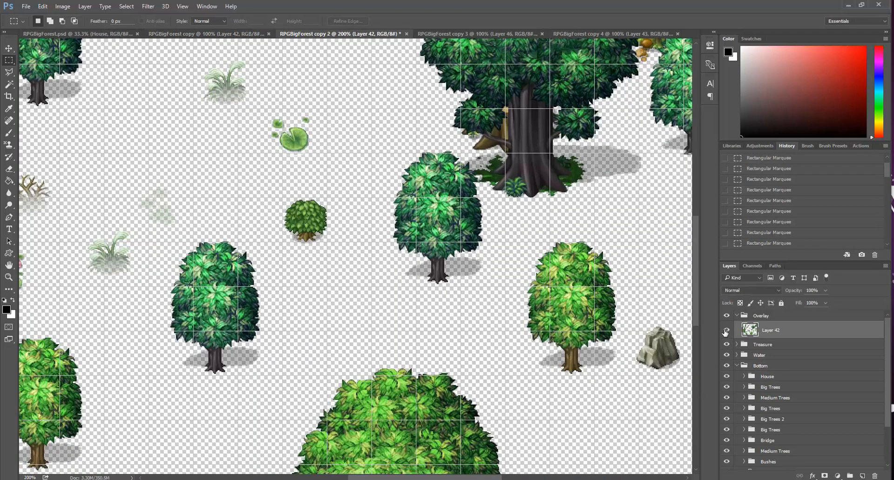
pyautogui.scroll(-4, 752, 393)
pyautogui.scroll(-3, 758, 419)
pyautogui.click(727, 421)
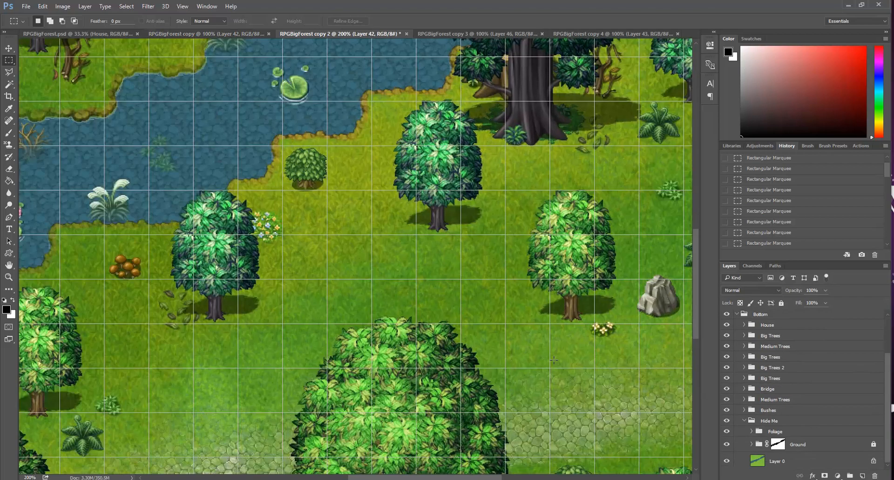
pyautogui.scroll(7, 466, 140)
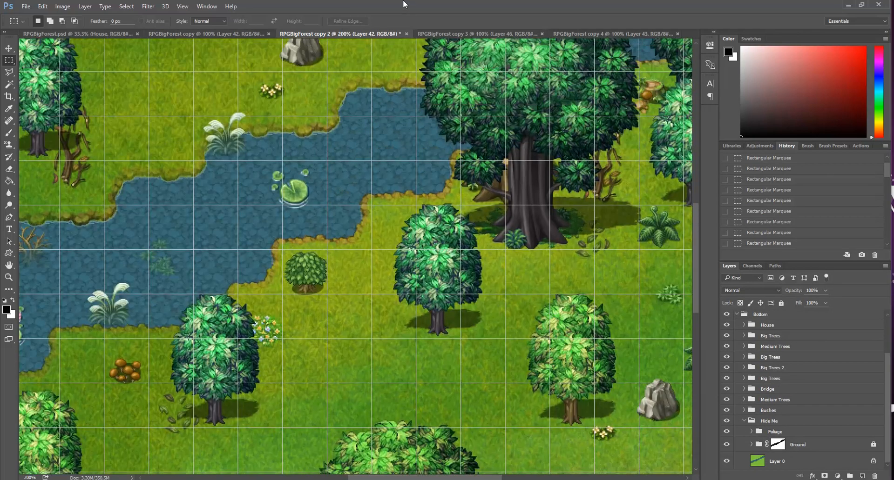
# Step: In RPGBigForest copy 3, hide the Treasure group and make the Bottom and Hide Me groups visible
pyautogui.click(449, 34)
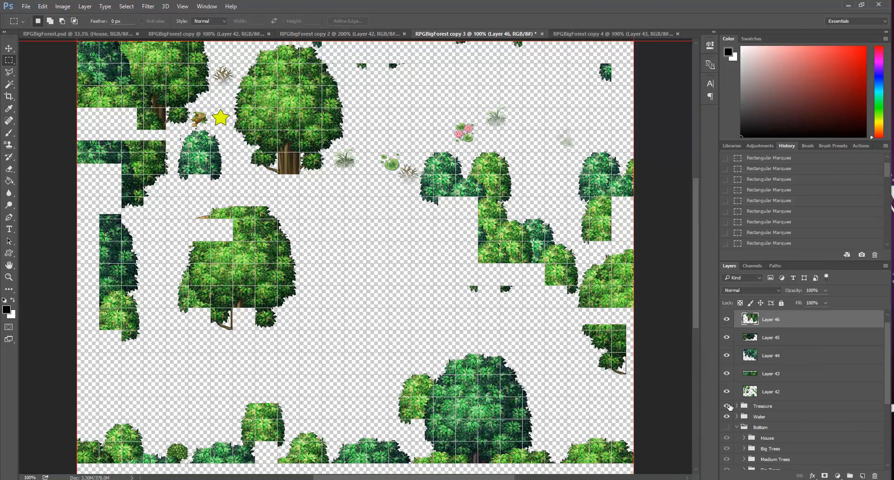
pyautogui.click(726, 406)
pyautogui.click(727, 427)
pyautogui.scroll(-5, 769, 422)
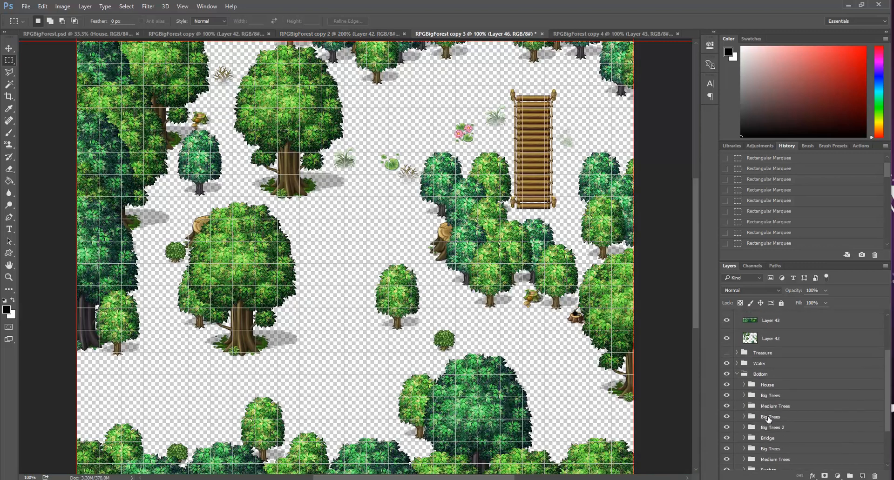
pyautogui.click(726, 421)
pyautogui.scroll(3, 465, 210)
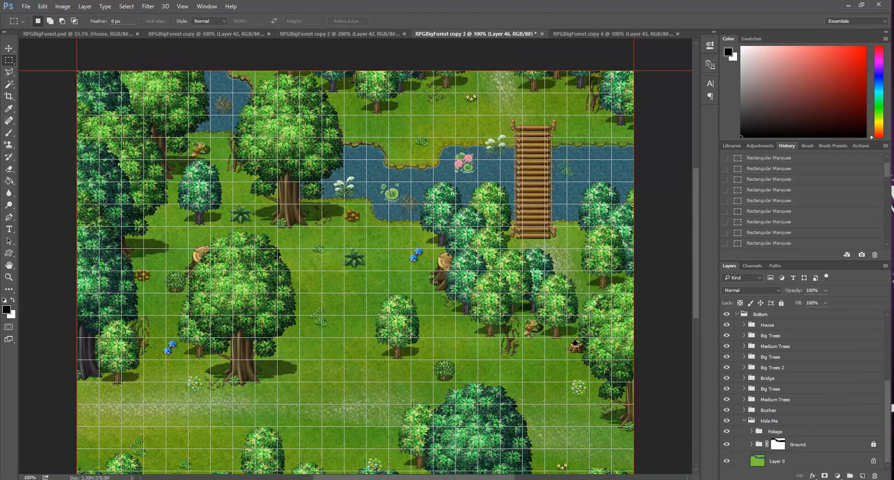
# Step: Marquee-select the wooden bridge in RPGBigForest copy 3, clear the selection, and go back to RPGBigForest.psd
pyautogui.moveTo(505, 134); pyautogui.dragTo(569, 284)
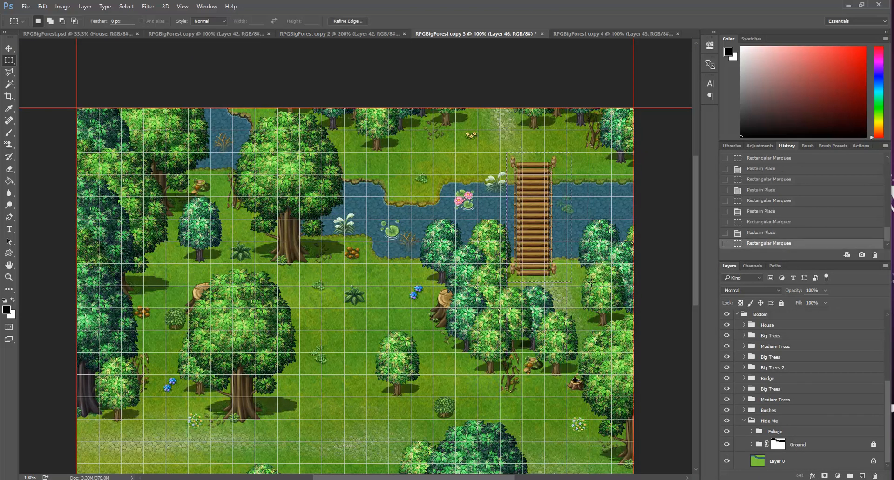
pyautogui.hotkey('ctrl', 'd')
pyautogui.scroll(-4, 554, 273)
pyautogui.scroll(3, 554, 273)
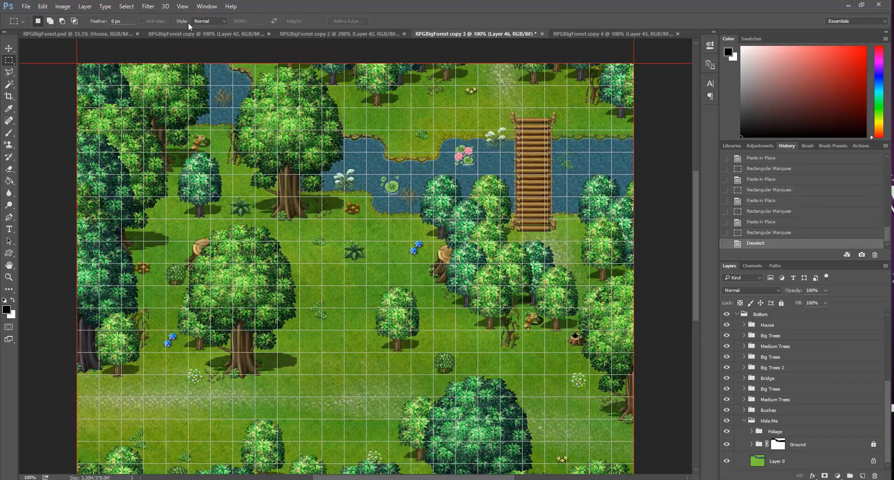
pyautogui.click(70, 33)
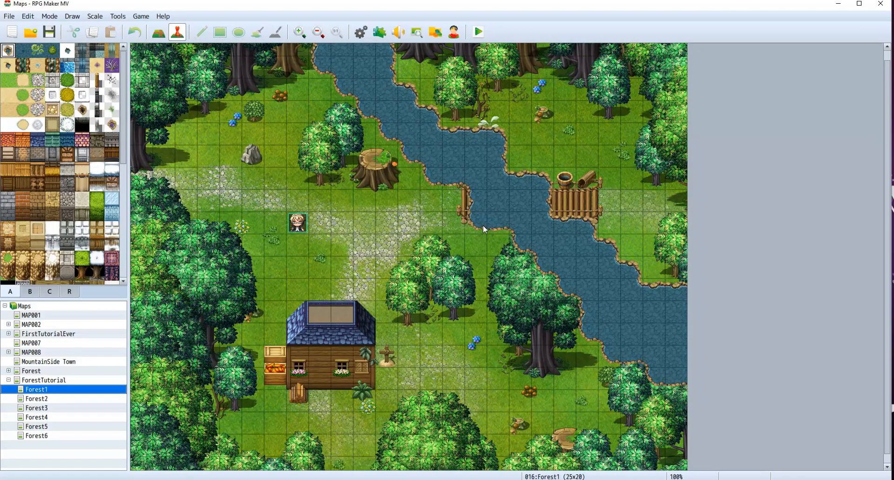
# Step: In RPG Maker MV, examine how the forest is divided across the Forest1, Forest2, Forest3 and Forest4 maps
pyautogui.scroll(-1, 482, 226)
pyautogui.scroll(2, 483, 313)
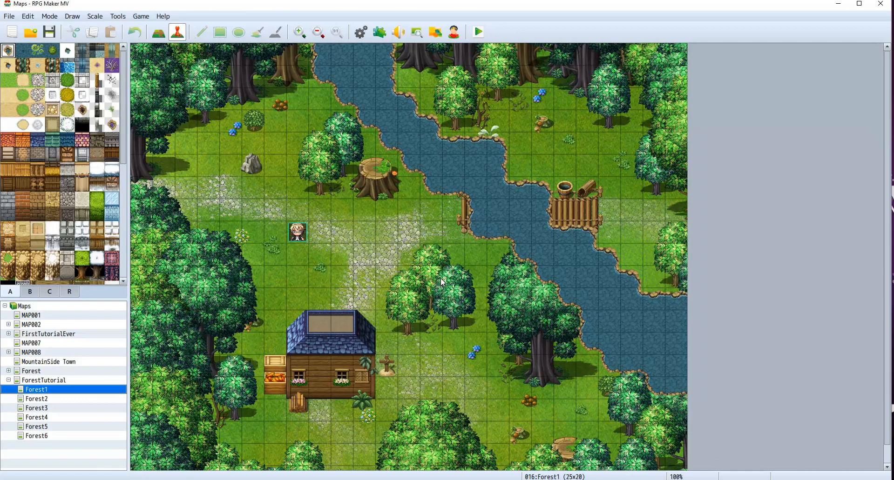
pyautogui.scroll(-2, 234, 348)
pyautogui.click(34, 405)
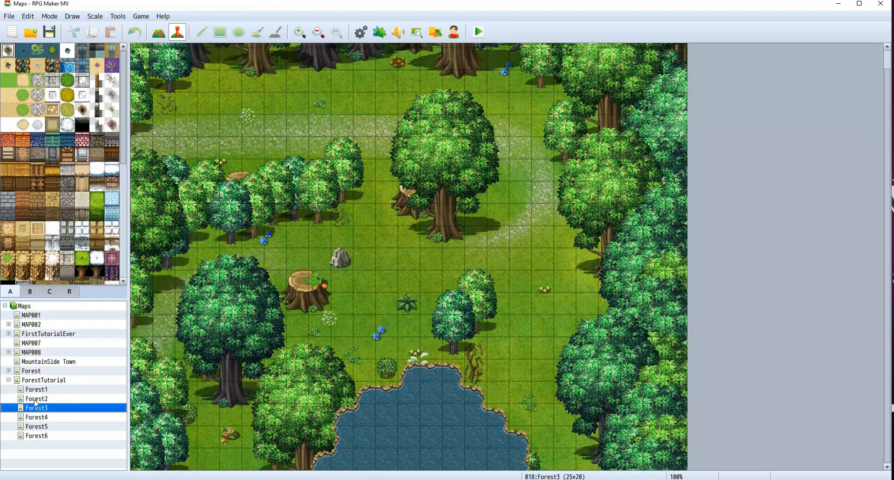
pyautogui.click(35, 400)
pyautogui.click(38, 407)
pyautogui.click(44, 418)
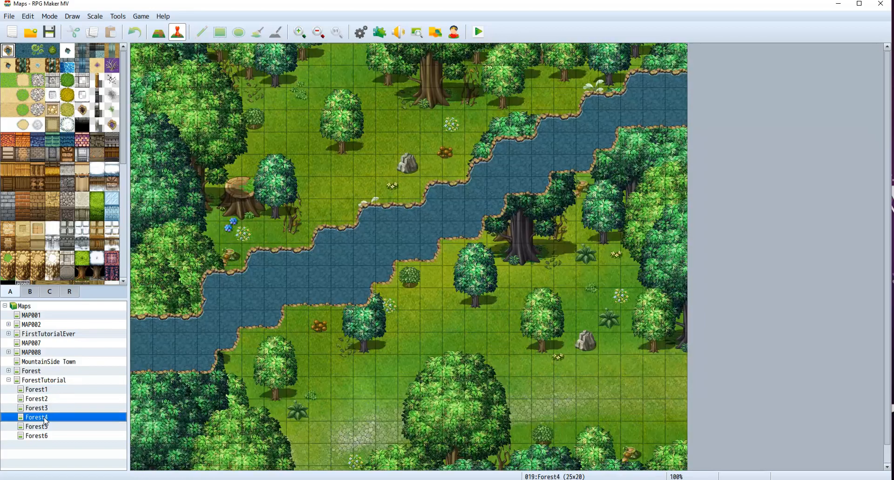
pyautogui.click(46, 391)
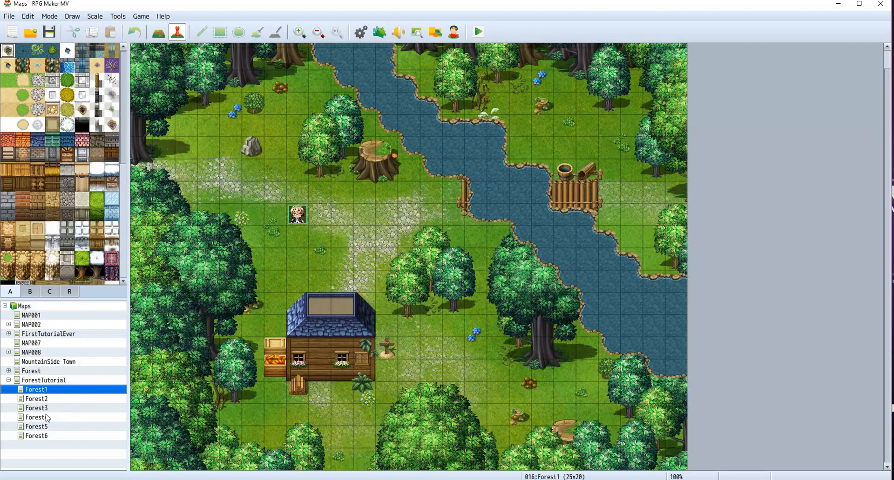
# Step: Preview the parallax background images !forestutorial1 to !forestutorial6 in Forest1's map properties, and leave without changing anything
pyautogui.rightClick(48, 390)
pyautogui.click(72, 395)
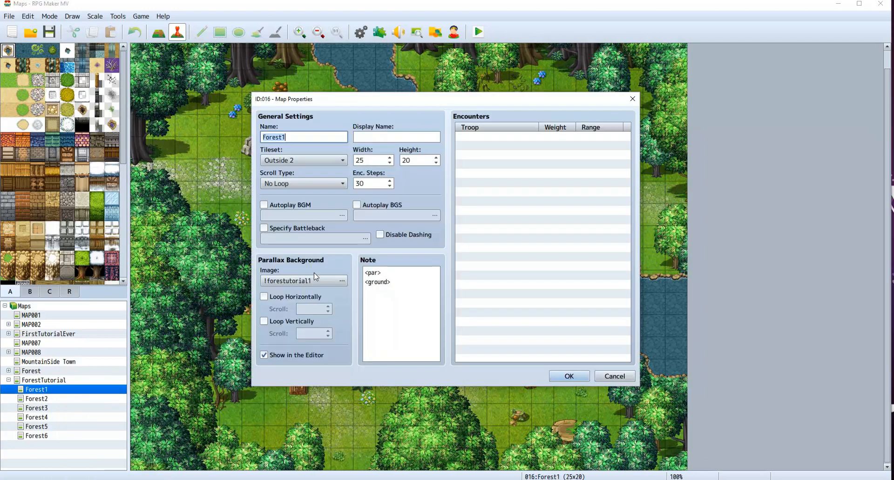
pyautogui.click(326, 282)
pyautogui.click(343, 245)
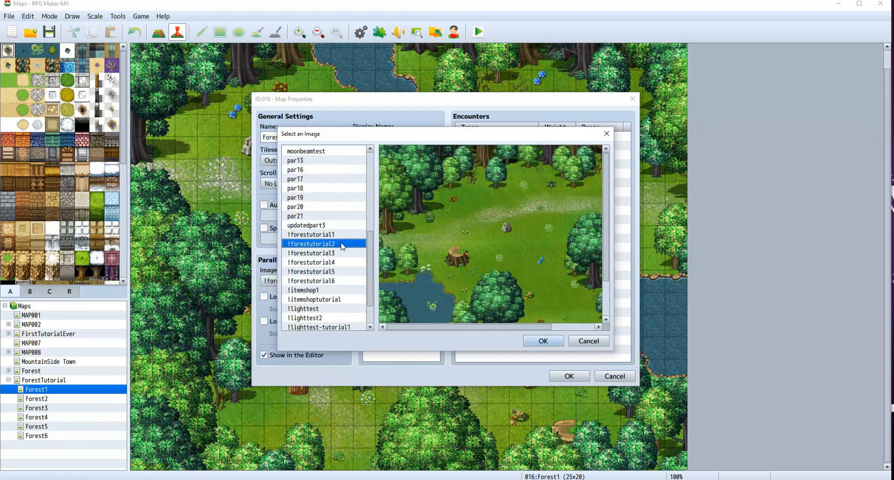
pyautogui.click(336, 253)
pyautogui.click(337, 263)
pyautogui.click(336, 274)
pyautogui.click(336, 280)
pyautogui.click(329, 233)
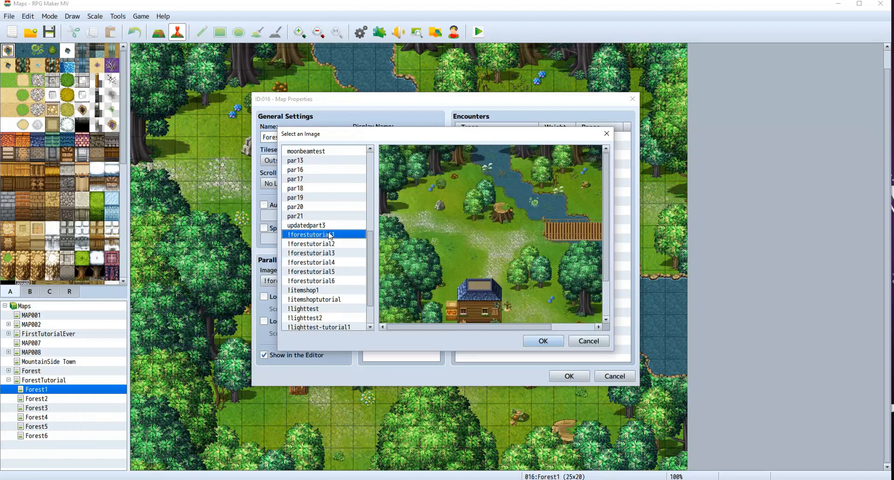
pyautogui.click(599, 345)
pyautogui.click(611, 376)
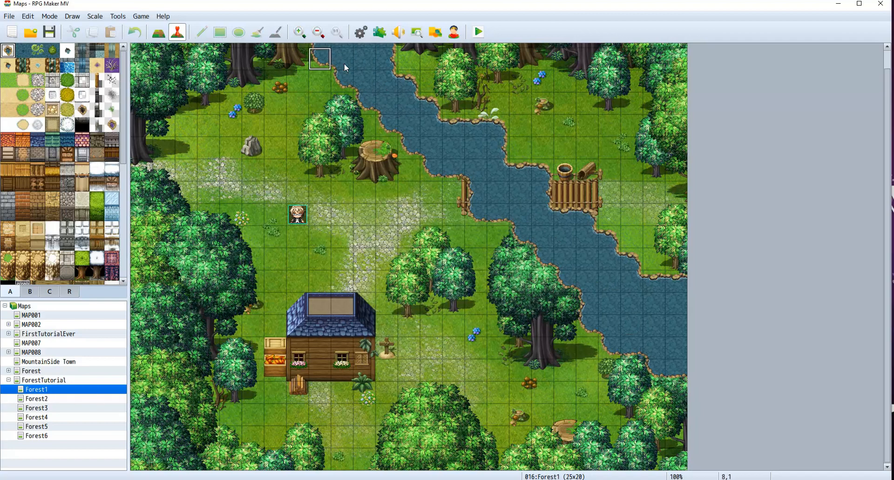
# Step: Examine the river's edge and the banks on the Forest1 map, and open the Forest2 map
pyautogui.moveTo(345, 64)
pyautogui.mouseDown()
pyautogui.moveTo(406, 84)
pyautogui.moveTo(393, 119)
pyautogui.mouseUp()
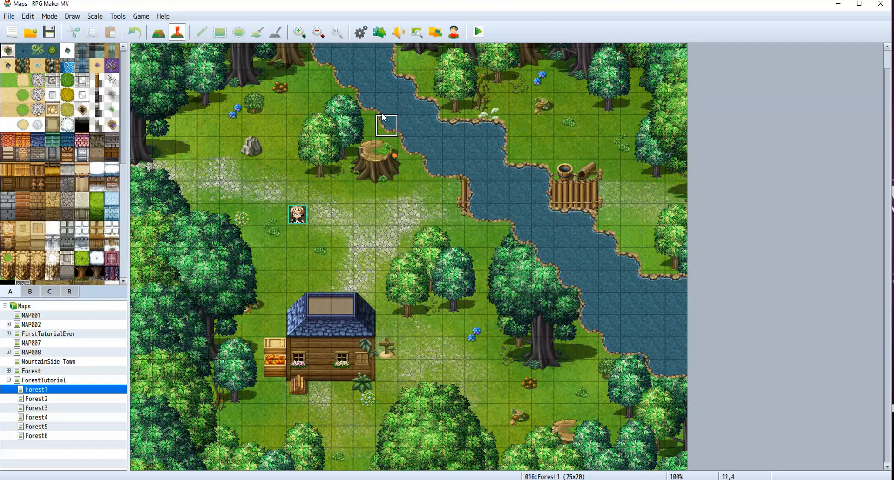
pyautogui.click(491, 210)
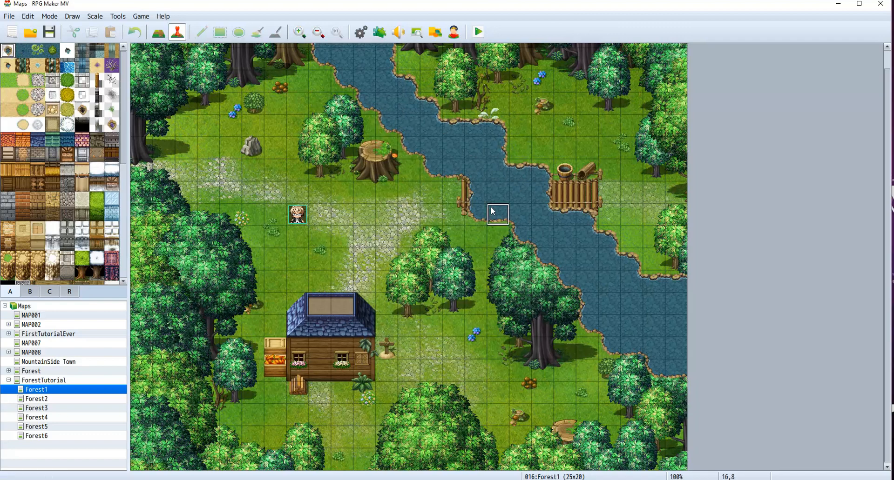
pyautogui.click(555, 234)
pyautogui.click(69, 400)
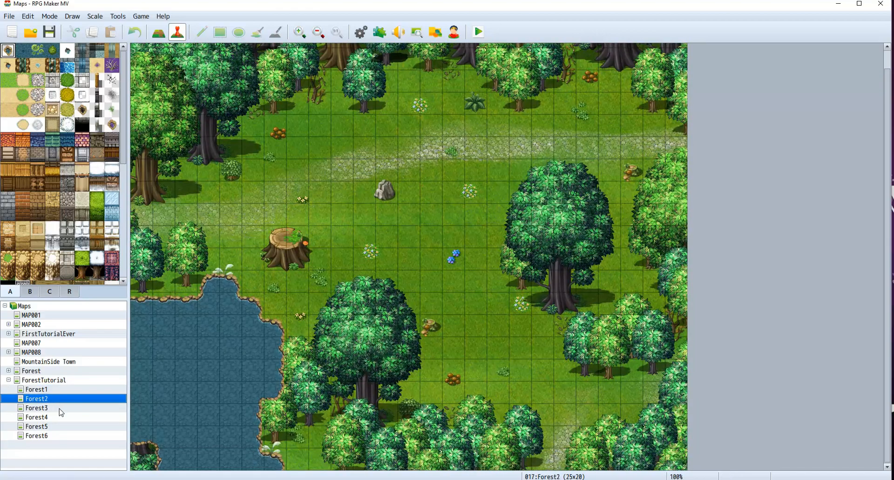
# Step: Look over the Forest3 and Forest4 maps, and open the Forest5 map
pyautogui.click(60, 409)
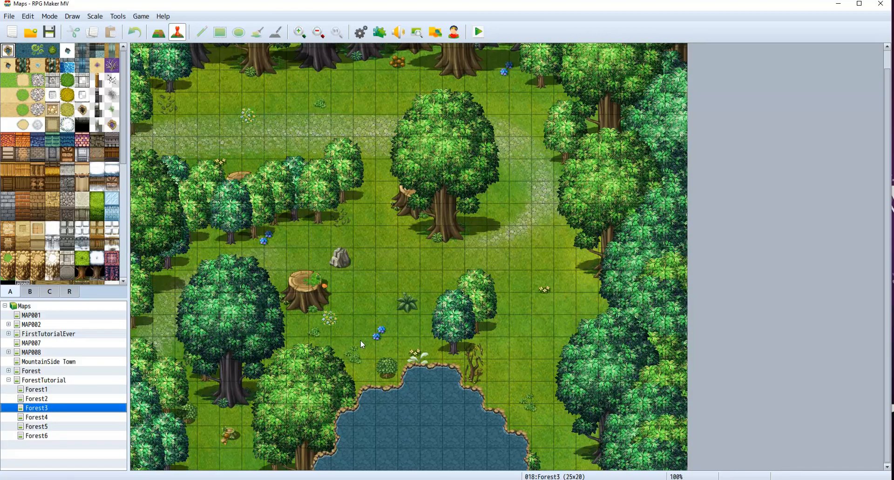
pyautogui.click(45, 418)
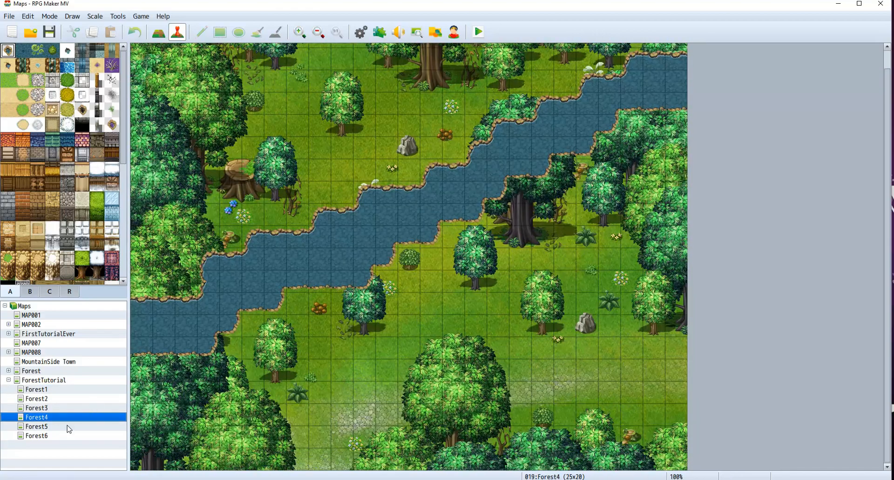
pyautogui.click(69, 428)
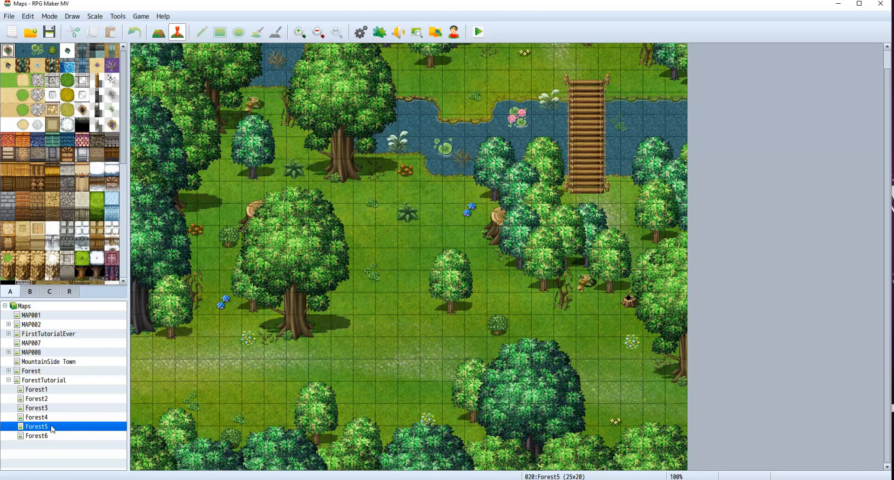
# Step: Check the parallax background image and the <par> note in Forest5's map properties, keeping the settings
pyautogui.rightClick(52, 429)
pyautogui.click(84, 405)
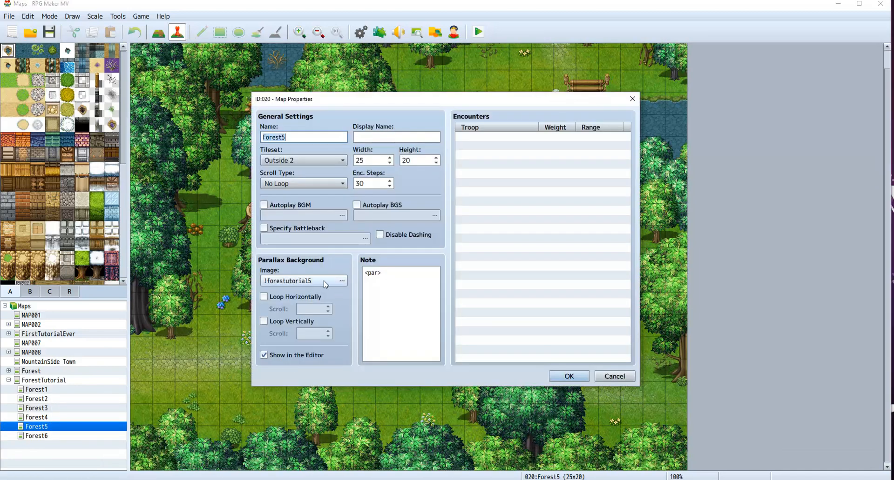
pyautogui.click(324, 285)
pyautogui.click(599, 345)
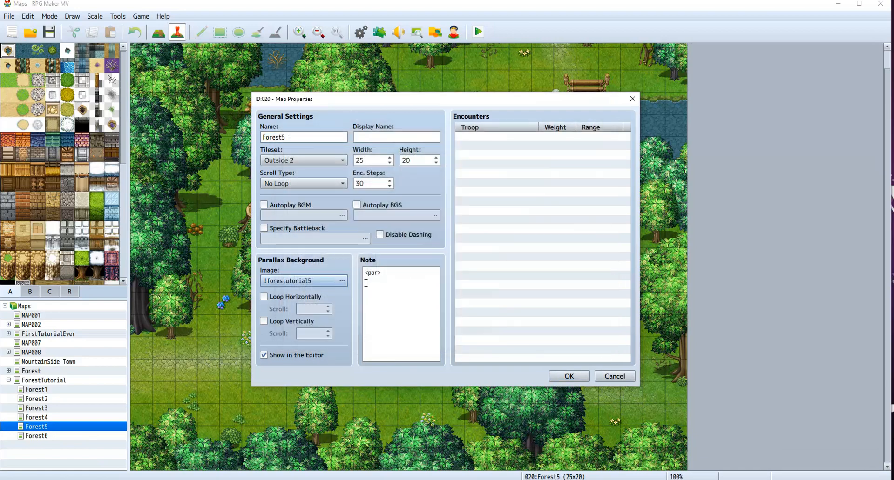
pyautogui.moveTo(365, 275); pyautogui.dragTo(356, 288)
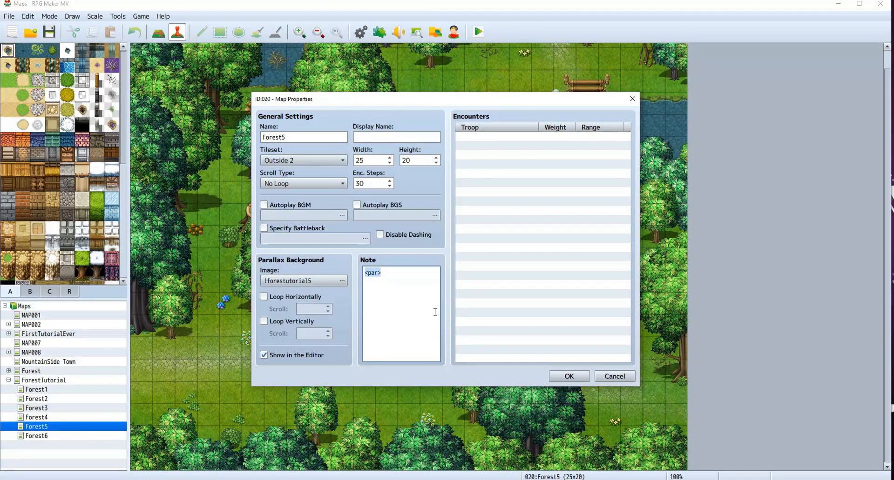
pyautogui.click(408, 301)
pyautogui.click(568, 376)
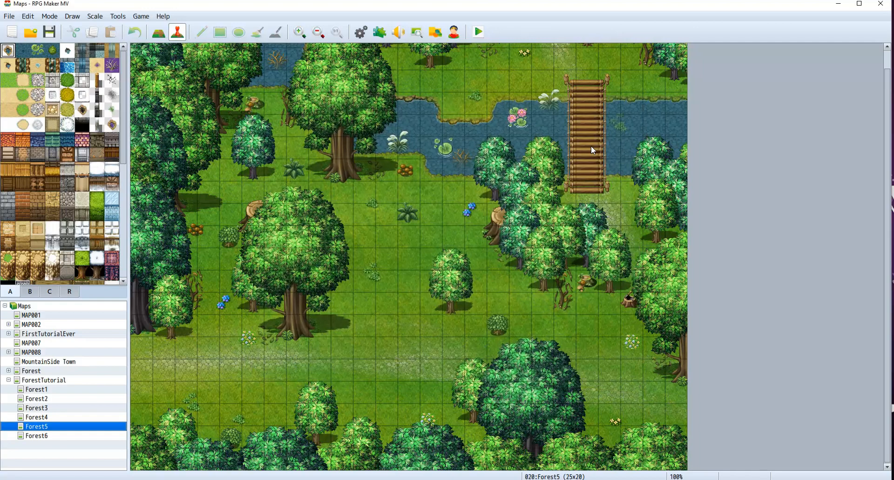
# Step: Paint water tiles over the whole river on the Forest5 map, including the stretch crossed by the wooden bridge
pyautogui.scroll(1, 494, 308)
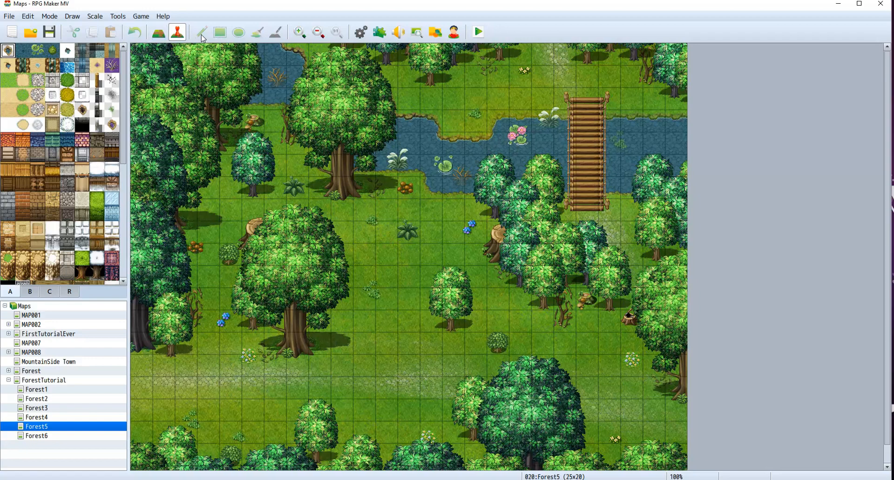
pyautogui.click(159, 33)
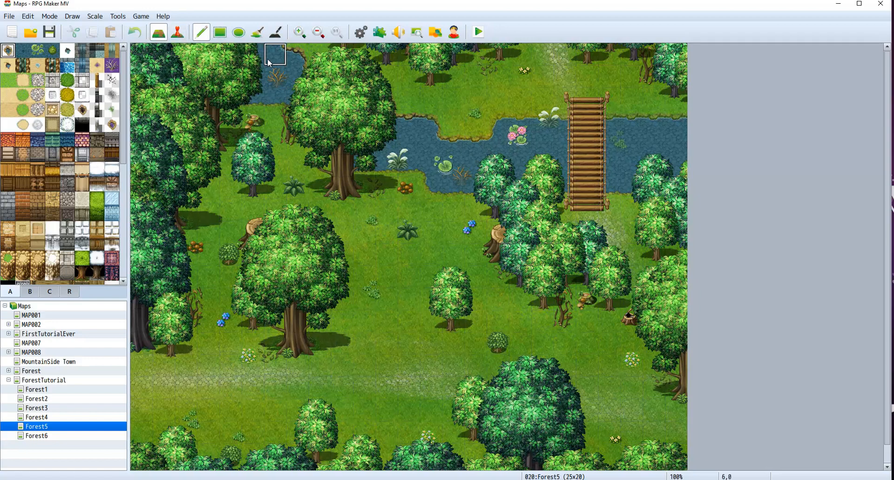
pyautogui.moveTo(268, 60)
pyautogui.mouseDown()
pyautogui.moveTo(209, 55)
pyautogui.moveTo(233, 96)
pyautogui.moveTo(289, 66)
pyautogui.mouseUp()
pyautogui.click(134, 33)
pyautogui.moveTo(250, 56); pyautogui.dragTo(254, 76)
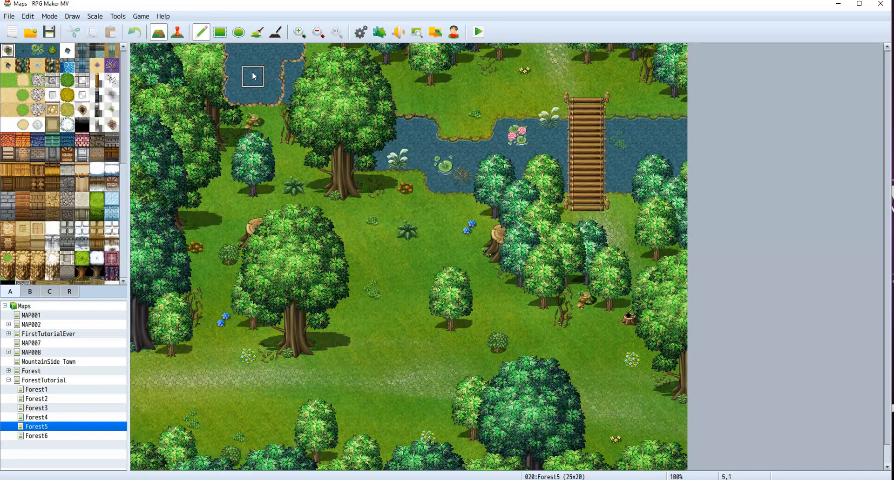
pyautogui.moveTo(298, 95)
pyautogui.mouseDown()
pyautogui.moveTo(368, 162)
pyautogui.moveTo(389, 140)
pyautogui.moveTo(428, 126)
pyautogui.moveTo(333, 107)
pyautogui.mouseUp()
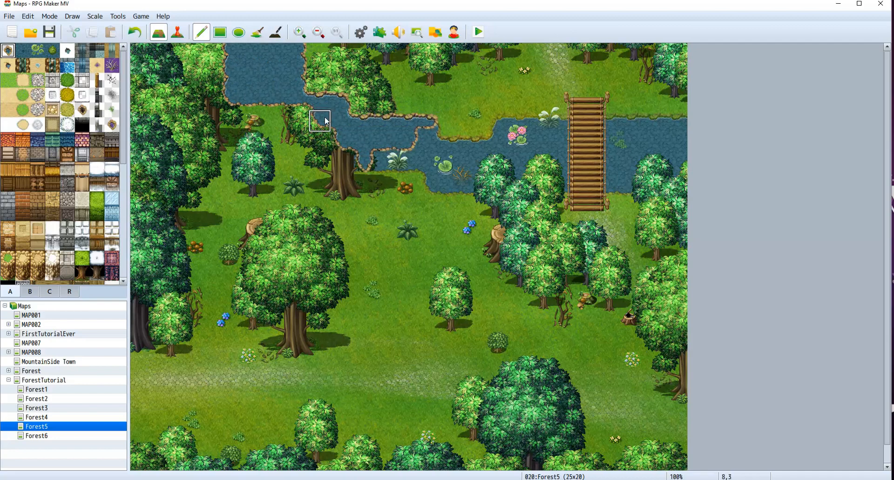
pyautogui.moveTo(362, 161)
pyautogui.mouseDown()
pyautogui.moveTo(343, 163)
pyautogui.moveTo(405, 139)
pyautogui.moveTo(444, 176)
pyautogui.moveTo(431, 139)
pyautogui.moveTo(493, 153)
pyautogui.moveTo(446, 180)
pyautogui.moveTo(475, 189)
pyautogui.moveTo(536, 183)
pyautogui.moveTo(551, 160)
pyautogui.moveTo(525, 125)
pyautogui.moveTo(501, 156)
pyautogui.moveTo(626, 169)
pyautogui.moveTo(521, 130)
pyautogui.moveTo(519, 142)
pyautogui.moveTo(634, 135)
pyautogui.moveTo(530, 130)
pyautogui.moveTo(675, 140)
pyautogui.moveTo(628, 130)
pyautogui.moveTo(578, 178)
pyautogui.moveTo(675, 165)
pyautogui.moveTo(586, 186)
pyautogui.moveTo(694, 182)
pyautogui.moveTo(586, 185)
pyautogui.moveTo(466, 154)
pyautogui.moveTo(428, 163)
pyautogui.moveTo(355, 145)
pyautogui.mouseUp()
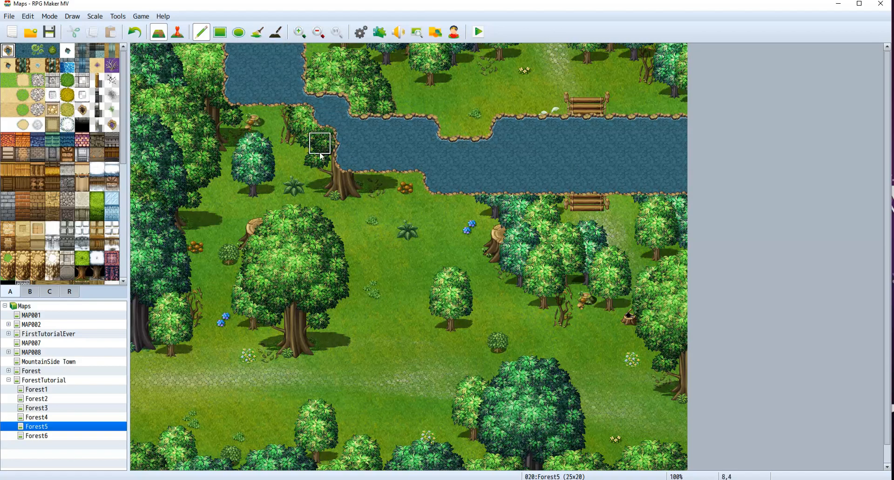
pyautogui.scroll(-1, 445, 163)
pyautogui.scroll(1, 445, 163)
# Step: Set the player's starting position at tile 18,1 north of the river on Forest5, and start a playtest with changes saved
pyautogui.click(178, 31)
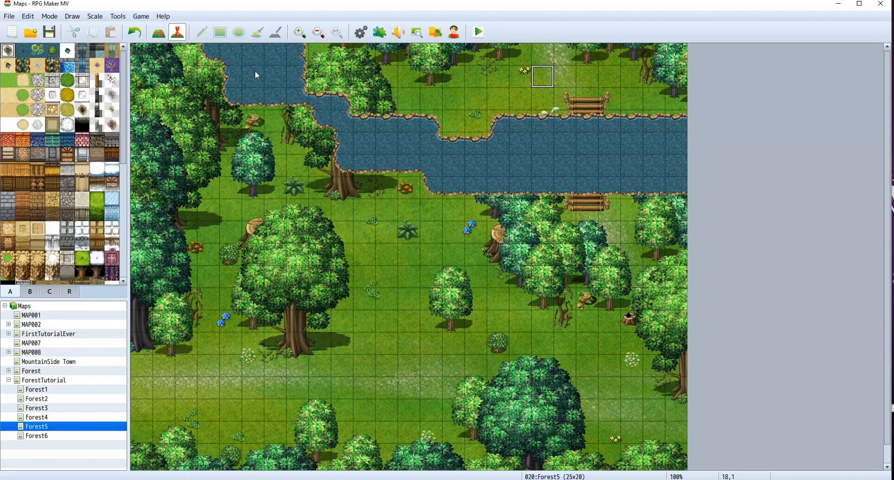
pyautogui.rightClick(541, 81)
pyautogui.moveTo(602, 167)
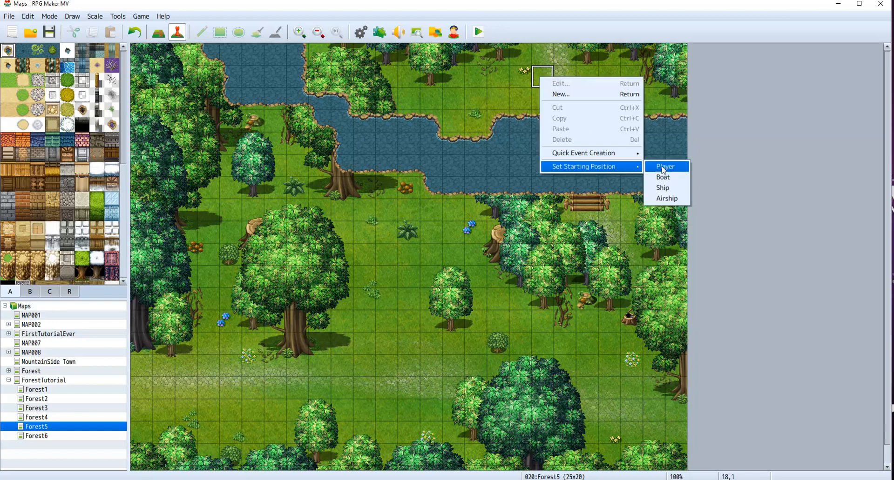
pyautogui.click(657, 167)
pyautogui.click(478, 31)
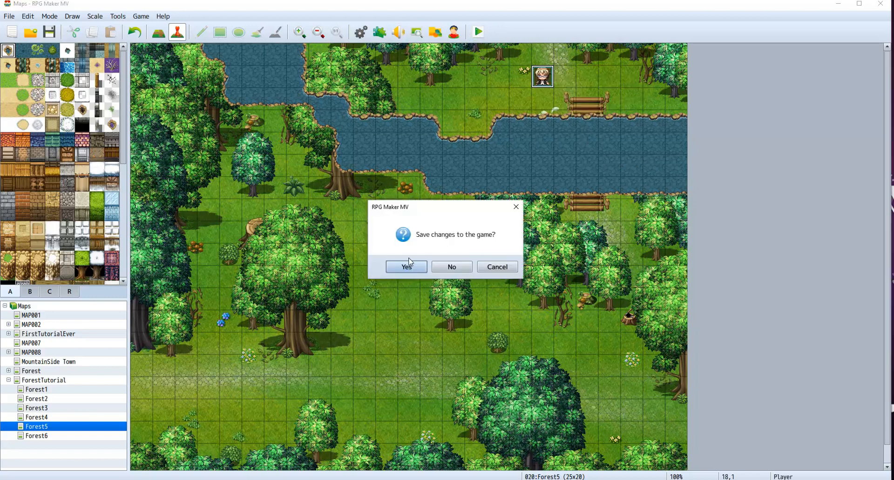
pyautogui.click(407, 266)
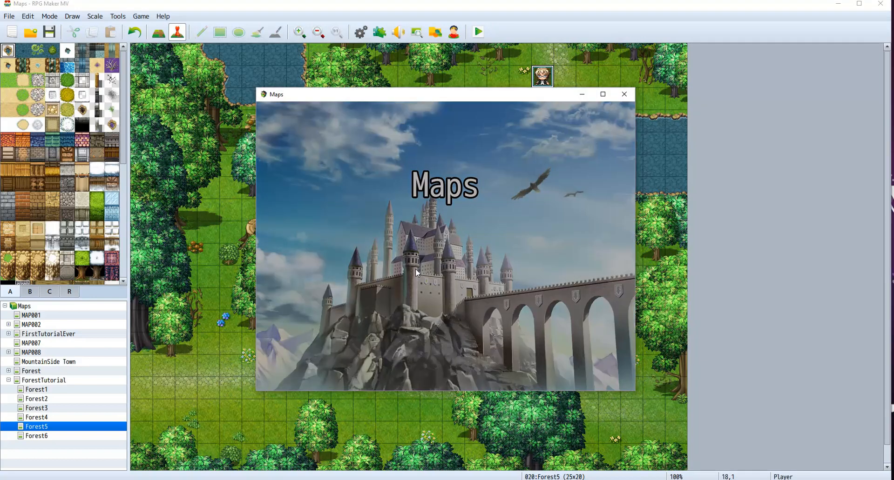
# Step: Walk the character along the river's north bank and behind the large tree to test where it can go
pyautogui.hotkey('shift', 'Right')
pyautogui.hotkey('shift', 'Left')
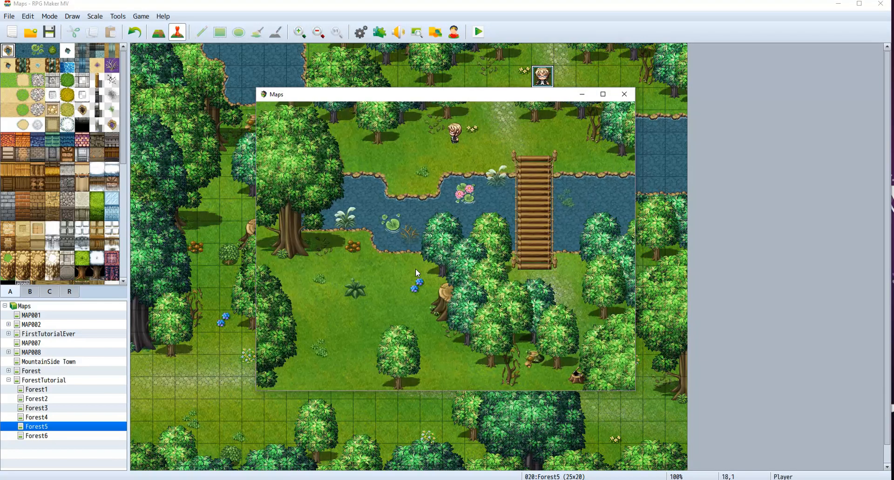
pyautogui.hotkey('shift', 'Down')
pyautogui.hotkey('shift', 'Up')
pyautogui.hotkey('shift', 'Down')
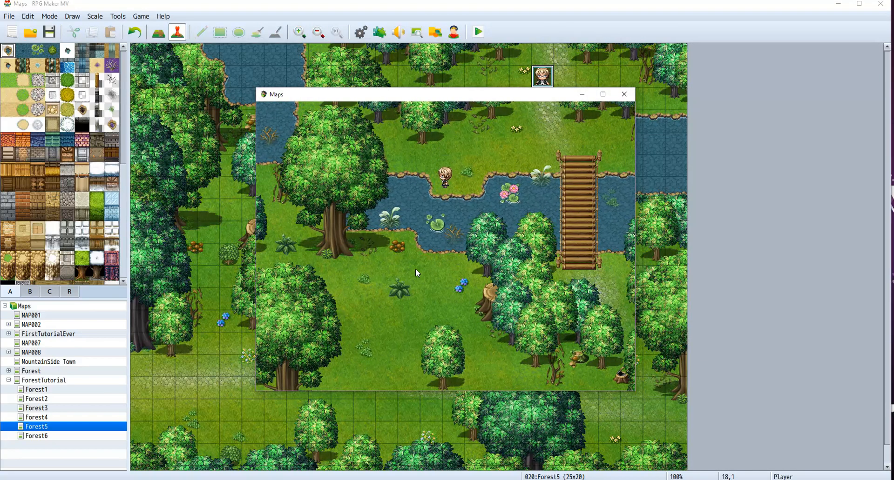
pyautogui.hotkey('shift', 'Up')
pyautogui.hotkey('shift', 'Left')
pyautogui.hotkey('shift', 'Left')
pyautogui.hotkey('shift', 'Up')
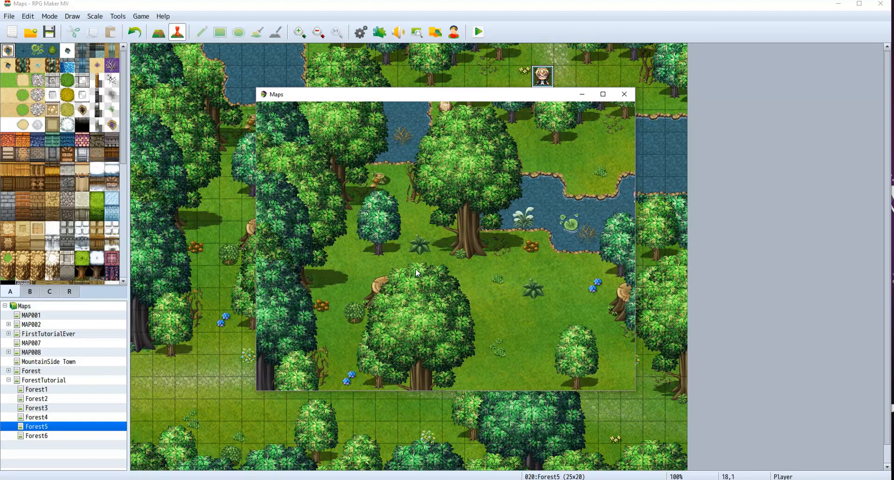
pyautogui.hotkey('shift', 'Down')
pyautogui.hotkey('shift', 'Right')
pyautogui.hotkey('shift', 'Down')
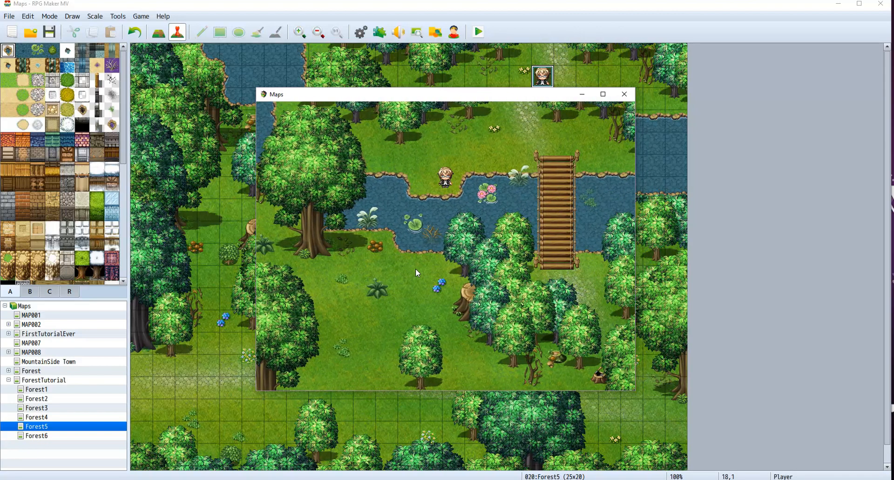
# Step: Walk the character over the wooden bridge and among the trees on the south bank, testing the bridge's edges, and end the playtest
pyautogui.hotkey('shift', 'Up')
pyautogui.hotkey('shift', 'Right')
pyautogui.hotkey('shift', 'Down')
pyautogui.hotkey('shift', 'Right')
pyautogui.hotkey('shift', 'Down')
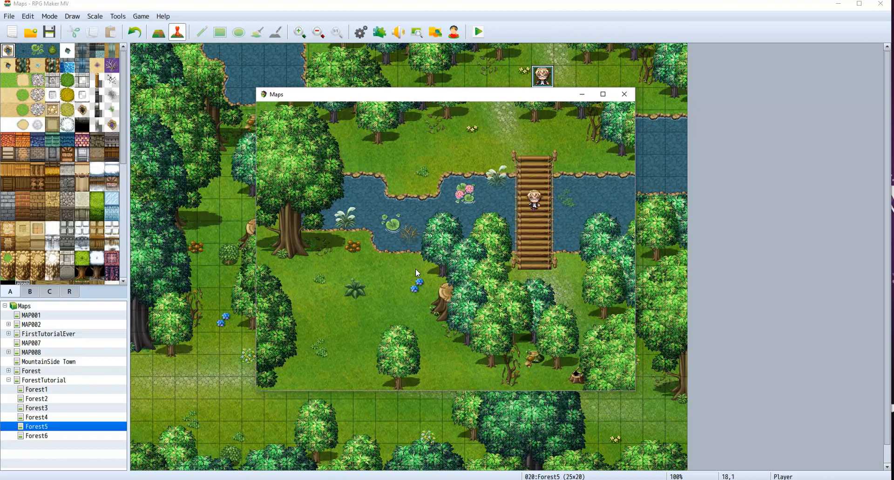
pyautogui.hotkey('shift', 'Up')
pyautogui.hotkey('shift', 'Left')
pyautogui.hotkey('shift', 'Right')
pyautogui.hotkey('shift', 'Left')
pyautogui.hotkey('shift', 'Down')
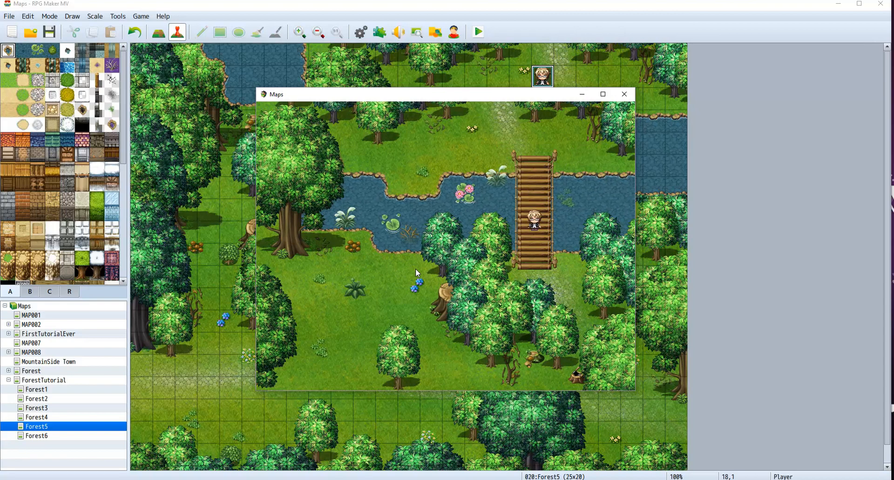
pyautogui.hotkey('shift', 'Down')
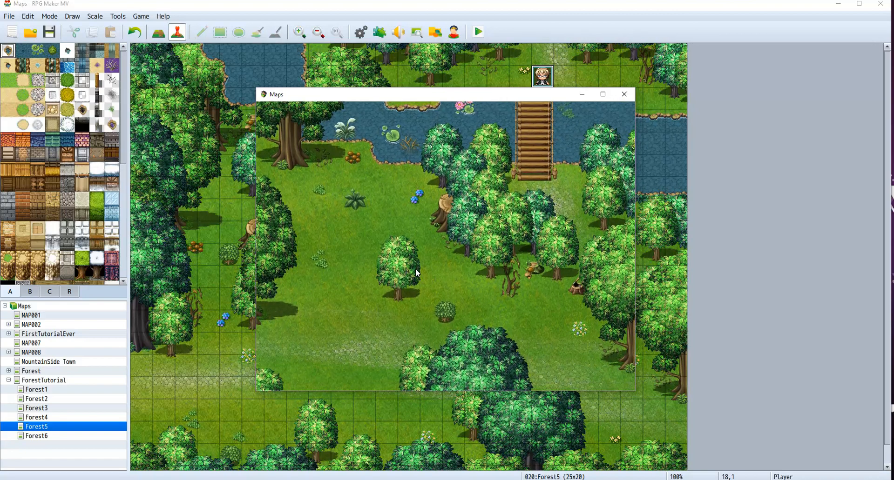
pyautogui.hotkey('shift', 'Up')
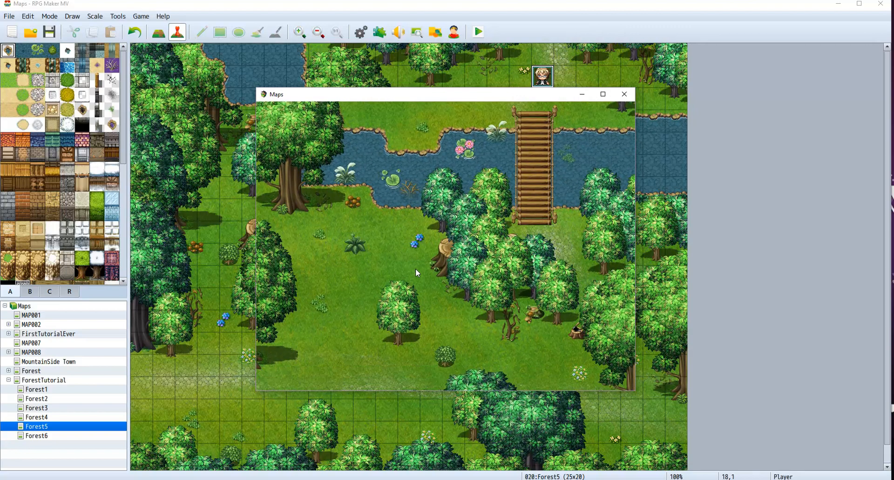
pyautogui.press('Left')
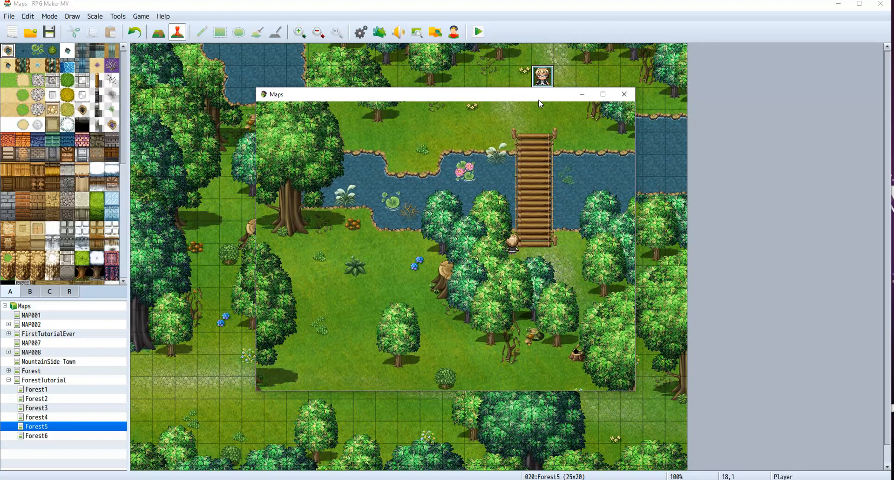
pyautogui.click(624, 94)
# Step: Show the region IDs and examine how region 1 is laid out on the Forest5 and Forest6 maps
pyautogui.click(69, 292)
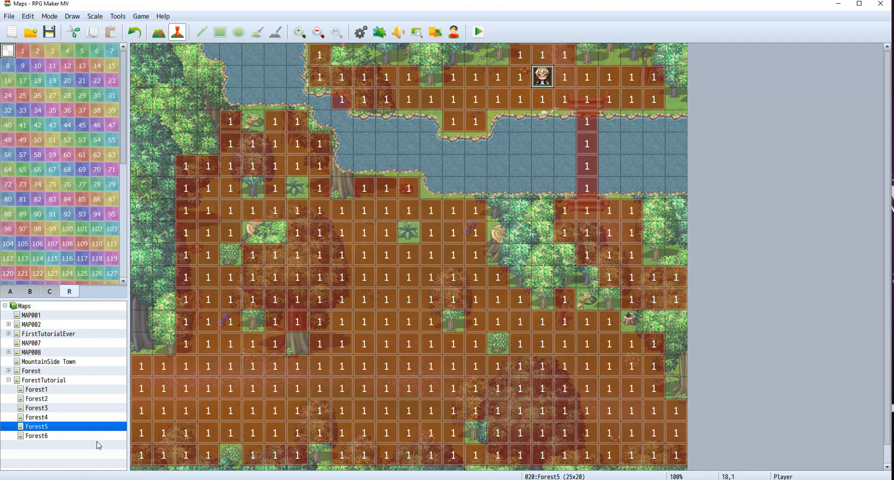
pyautogui.click(38, 437)
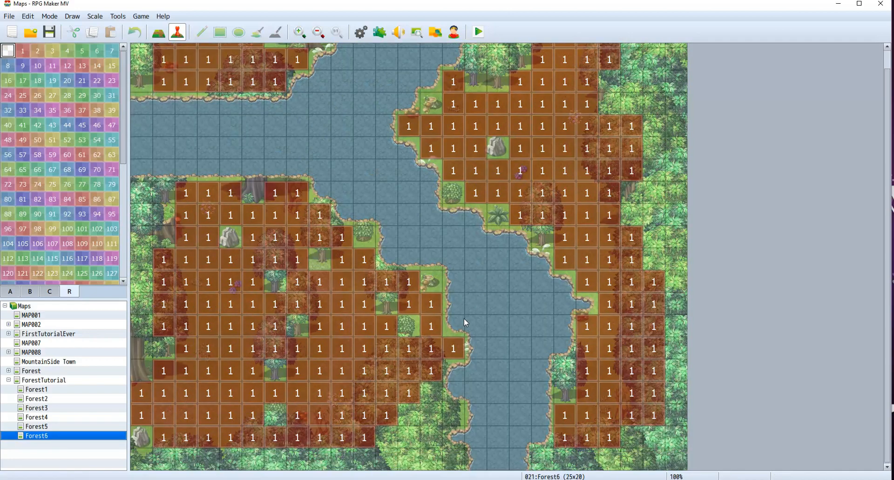
pyautogui.scroll(-1, 440, 362)
pyautogui.click(57, 426)
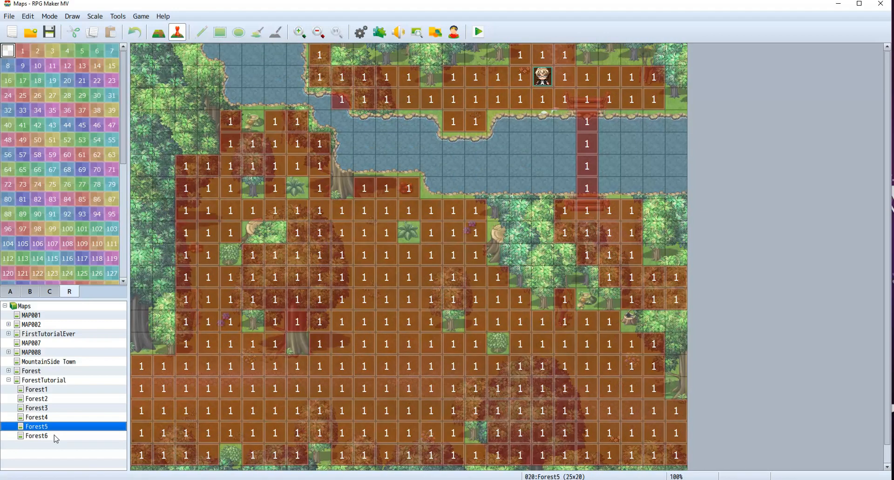
pyautogui.click(55, 436)
pyautogui.scroll(1, 441, 331)
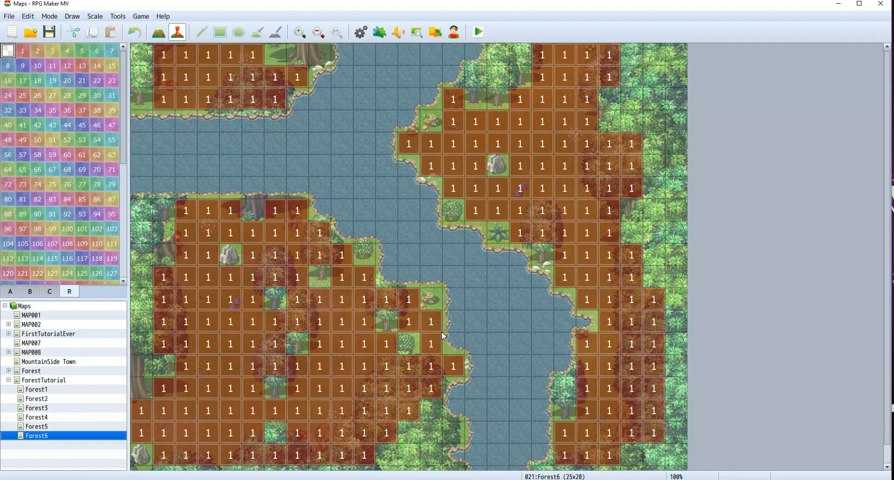
pyautogui.click(24, 428)
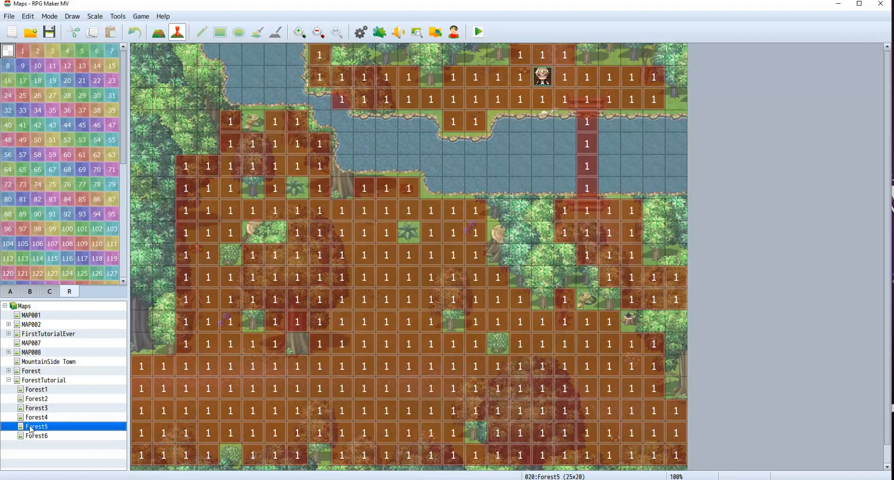
pyautogui.scroll(-1, 376, 369)
pyautogui.click(61, 437)
pyautogui.scroll(-1, 325, 350)
pyautogui.scroll(-1, 285, 325)
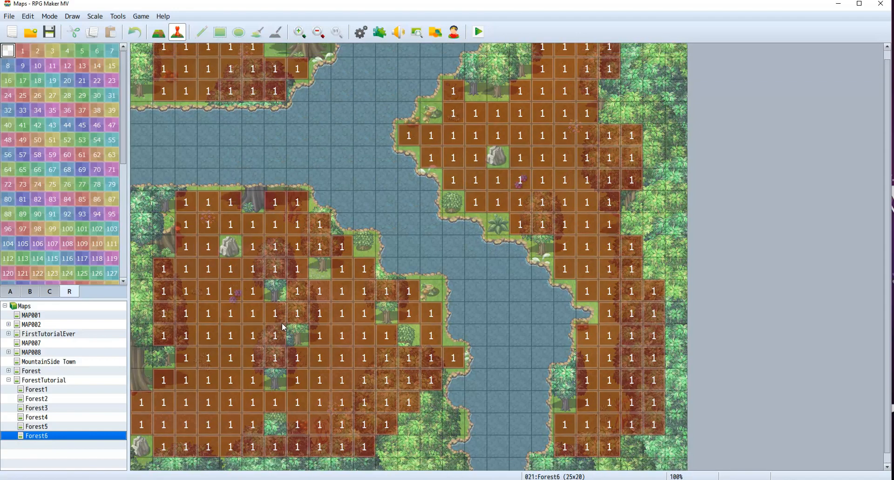
pyautogui.scroll(1, 443, 284)
pyautogui.scroll(-1, 435, 302)
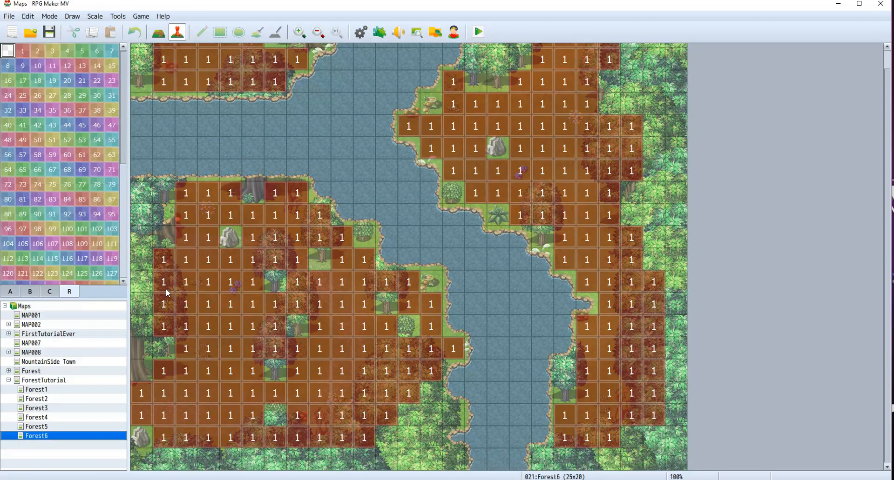
# Step: Set the player's starting position at tile 3,9 beside the rock on the Forest6 map
pyautogui.click(160, 34)
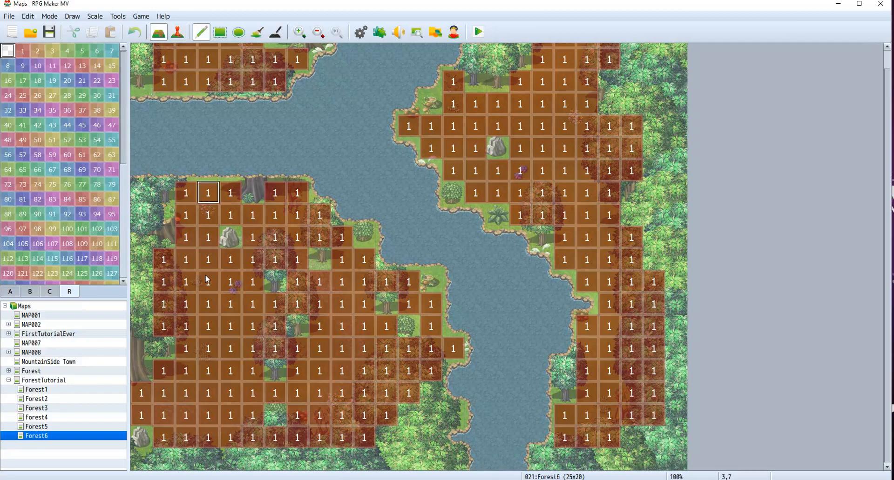
pyautogui.click(177, 32)
pyautogui.rightClick(208, 242)
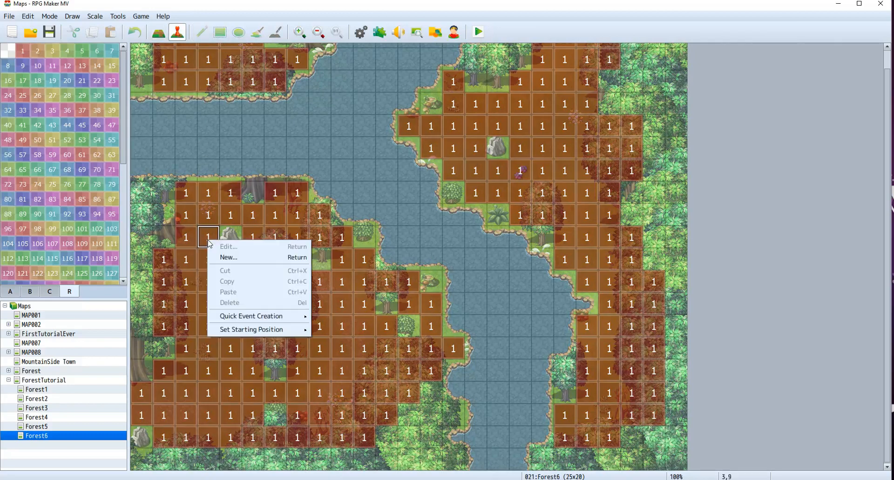
pyautogui.moveTo(294, 333)
pyautogui.click(333, 330)
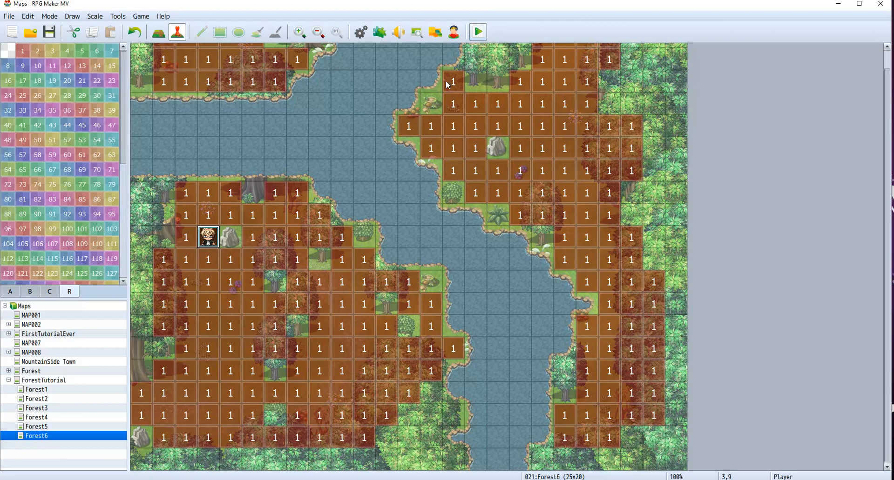
# Step: Start a playtest of the Forest6 map with a new game and walk the character up to the riverbank by the large tree
pyautogui.click(478, 31)
pyautogui.click(415, 268)
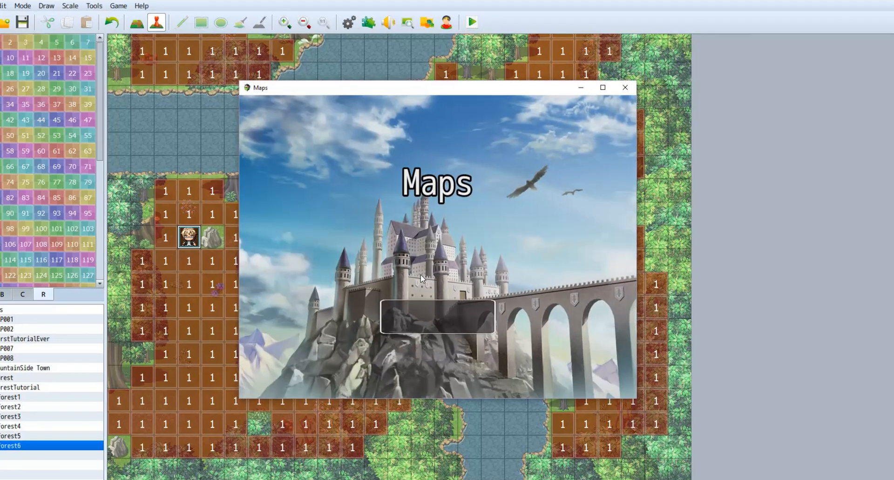
pyautogui.press('Return')
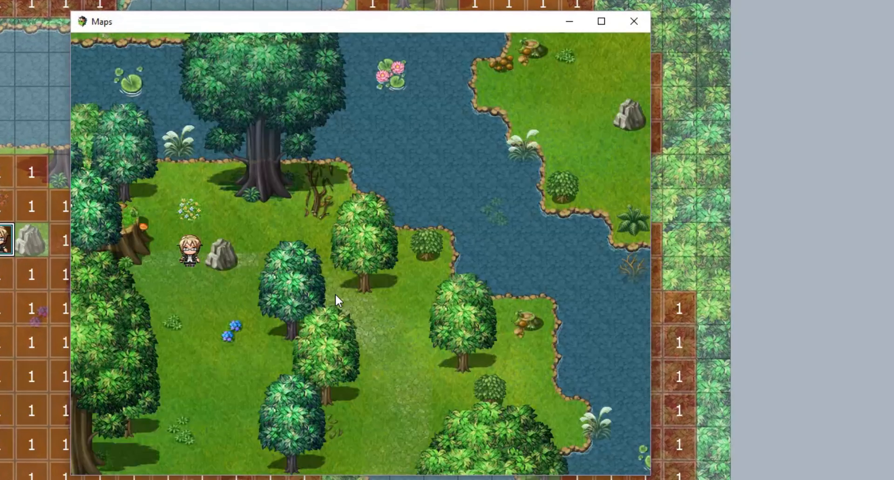
pyautogui.press('Up')
pyautogui.press('Up')
pyautogui.press('Up')
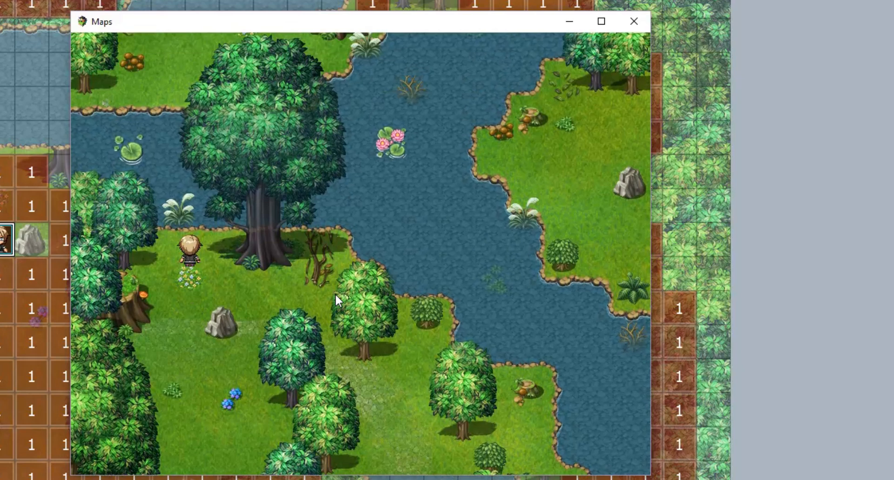
pyautogui.press('Right')
pyautogui.press('Left')
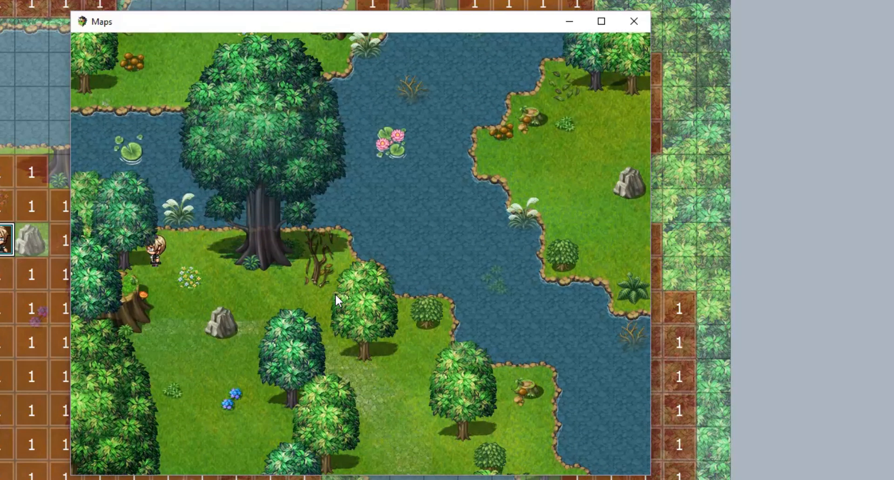
# Step: Walk the character along the western tree line and down past the rock to test where the forest edge blocks movement
pyautogui.press('Right')
pyautogui.press('Left')
pyautogui.press('Left')
pyautogui.press('Left')
pyautogui.press('Down')
pyautogui.press('Down')
pyautogui.press('Right')
pyautogui.press('Down')
pyautogui.press('Down')
pyautogui.press('Down')
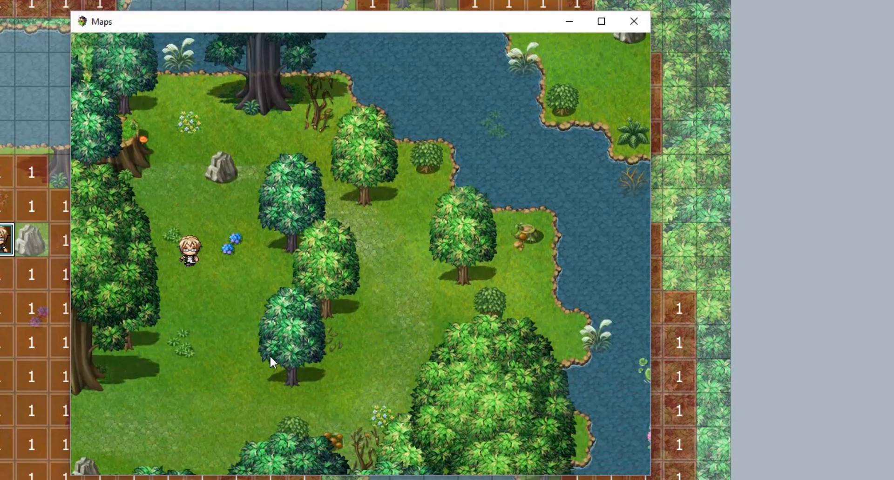
# Step: Walk the character around the blue flowers and down through the clearing toward the southern trees
pyautogui.press('Up')
pyautogui.press('Up')
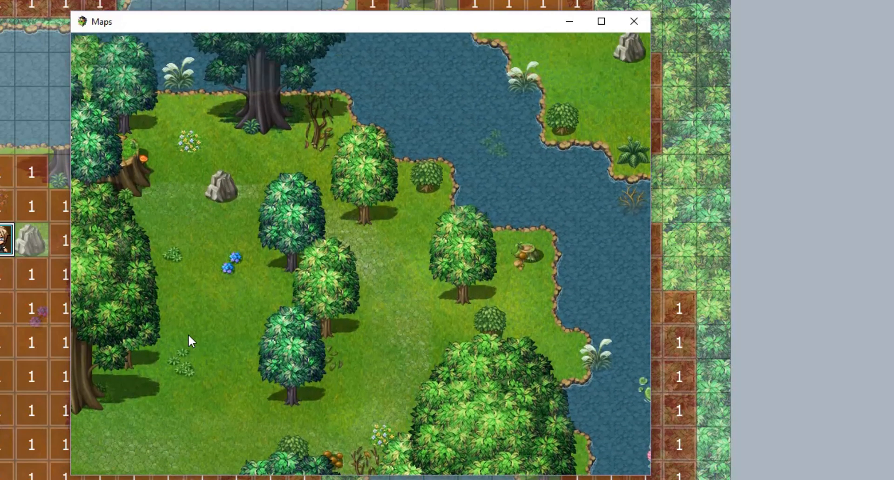
pyautogui.press('Up')
pyautogui.press('Down')
pyautogui.press('Right')
pyautogui.press('Down')
pyautogui.press('Right')
pyautogui.press('Right')
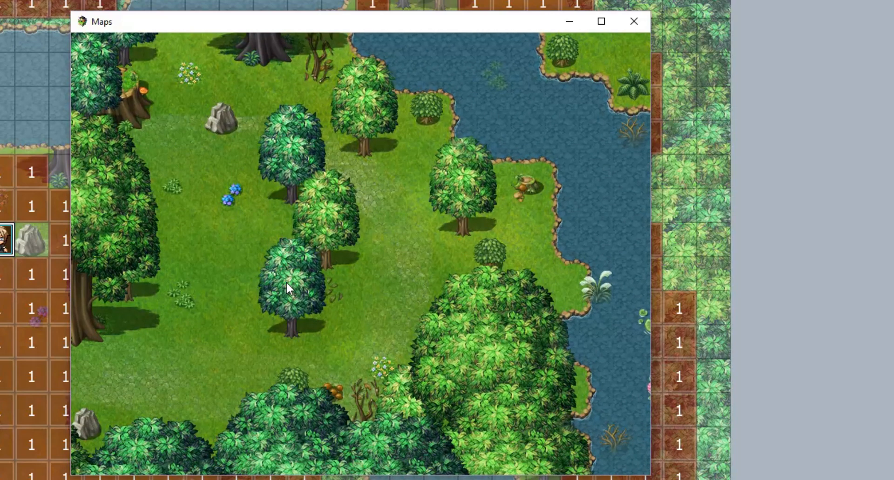
# Step: Walk the character behind the southern treetops and up to the tree by the east bank to test the overlay
pyautogui.press('Down')
pyautogui.press('Left')
pyautogui.press('Right')
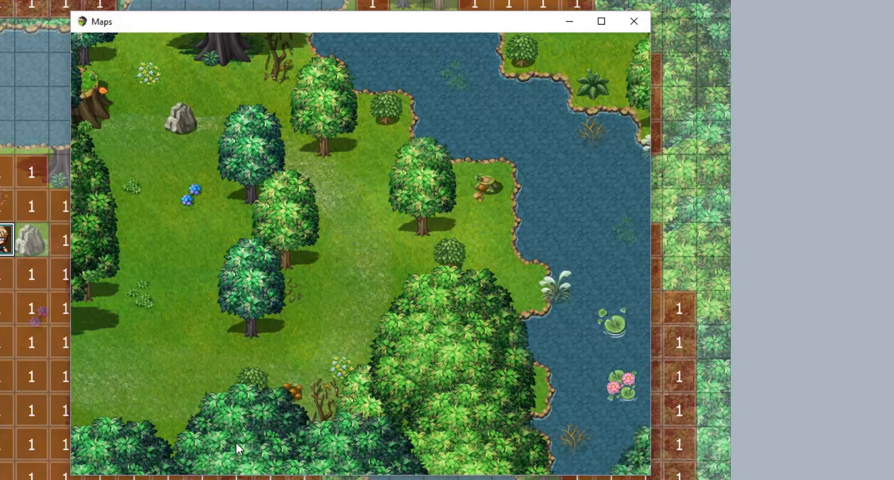
pyautogui.press('Right')
pyautogui.press('Left')
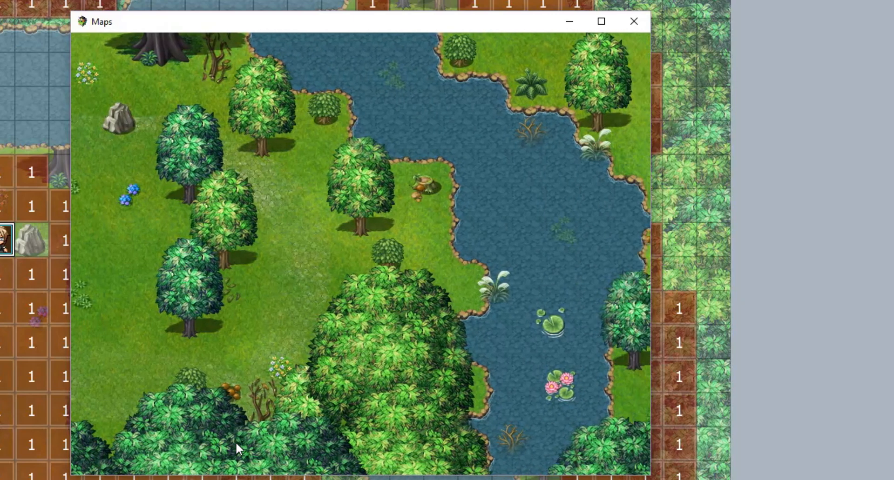
pyautogui.press('Right')
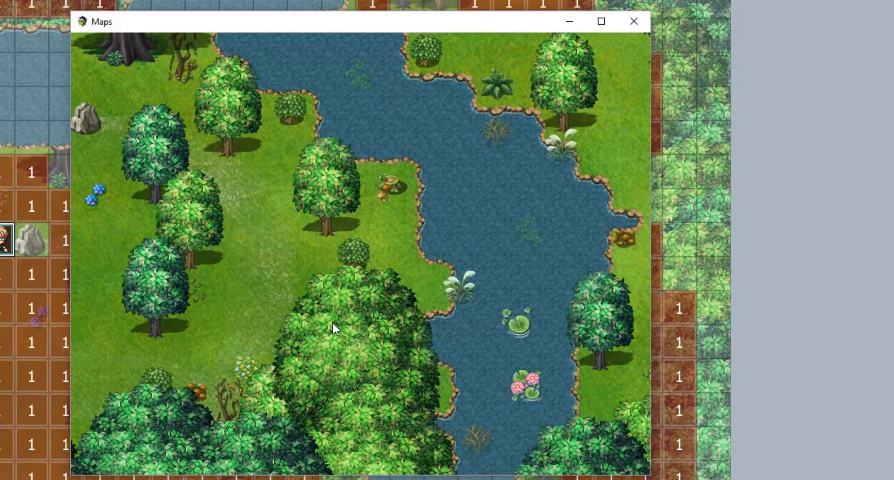
pyautogui.press('Left')
pyautogui.press('Up')
pyautogui.press('Right')
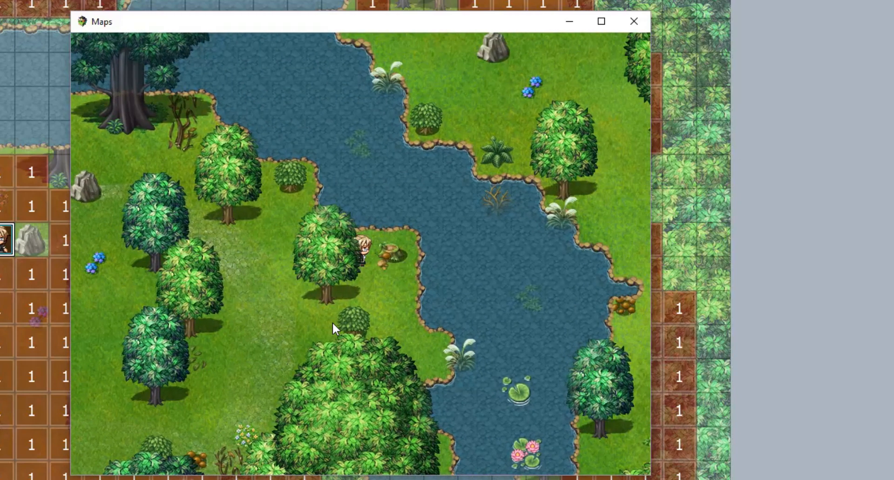
# Step: Walk the character back west behind the clearing's small trees and up to the flowers beside the large tree
pyautogui.press('Left')
pyautogui.press('Up')
pyautogui.press('Left')
pyautogui.press('Down')
pyautogui.press('Left')
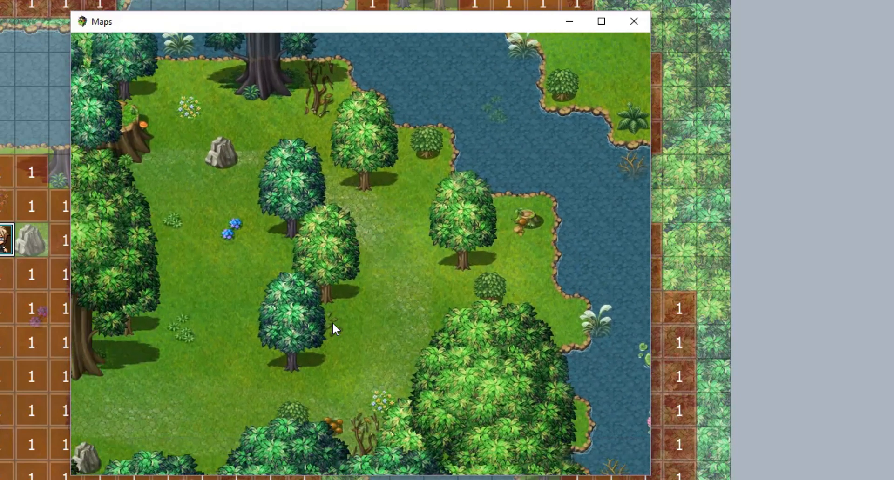
pyautogui.press('Up')
pyautogui.press('Left')
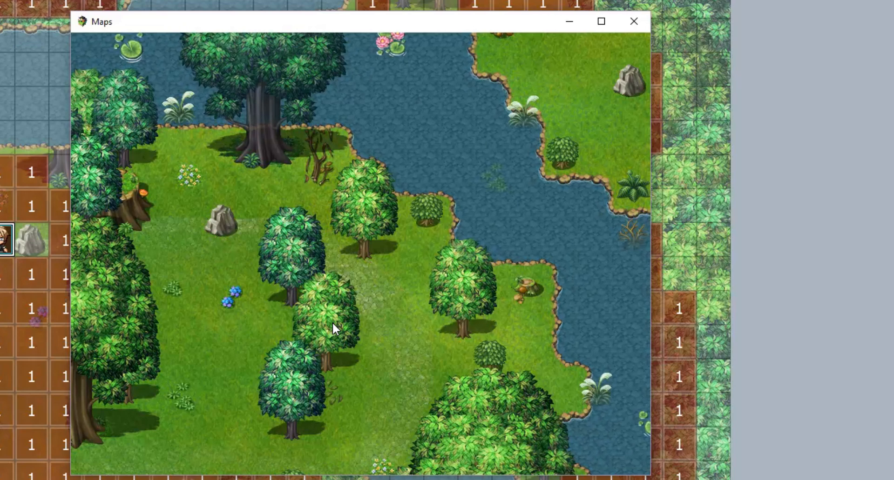
pyautogui.press('Up')
pyautogui.press('Left')
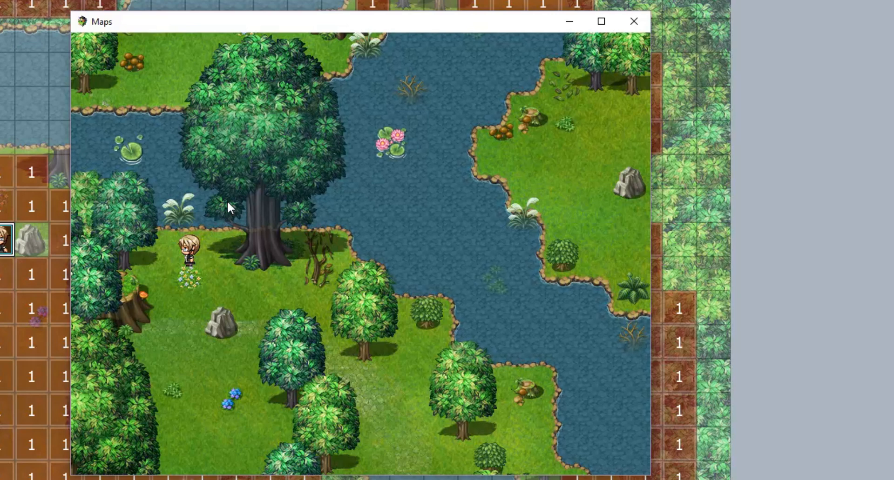
# Step: Walk the character between the small trees and back toward the large trunk to check how the treetops cover the character
pyautogui.press('Right')
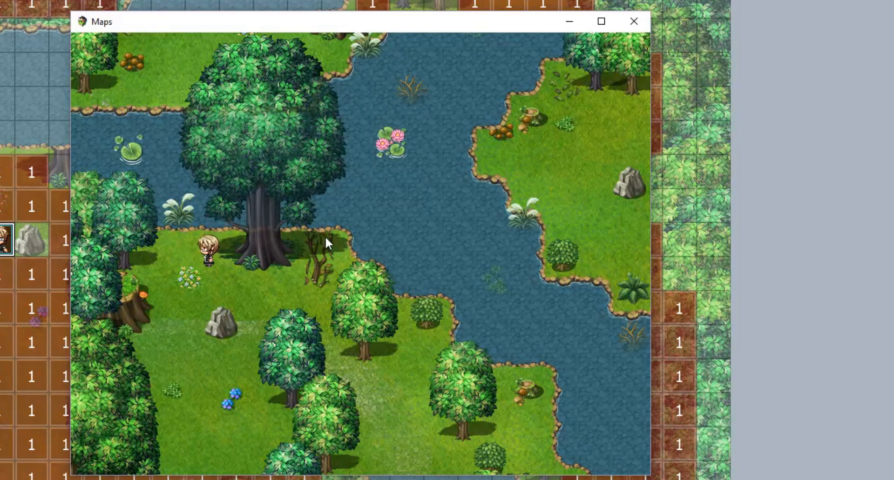
pyautogui.press('Down')
pyautogui.press('Right')
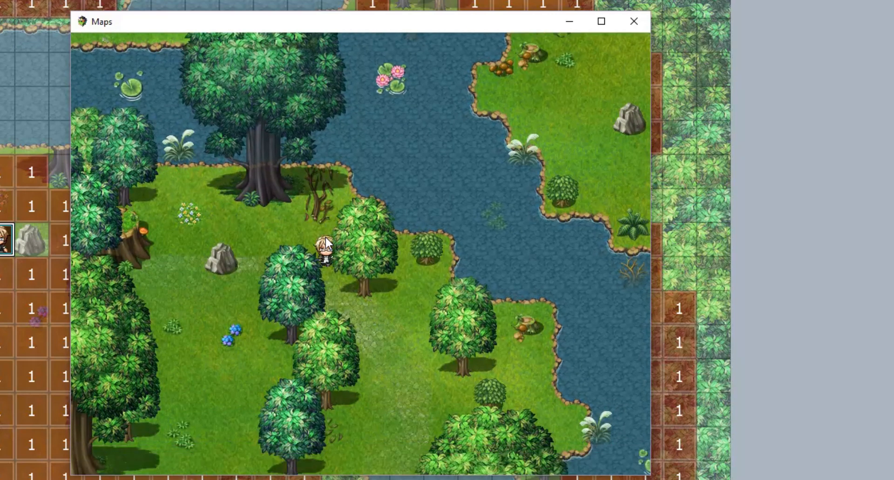
pyautogui.press('Right')
pyautogui.press('Left')
pyautogui.press('Up')
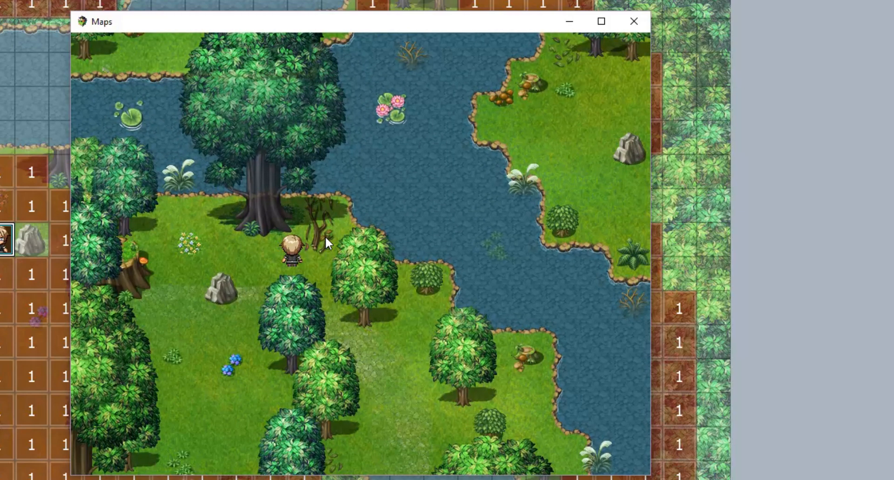
pyautogui.press('Right')
pyautogui.press('Down')
pyautogui.press('Right')
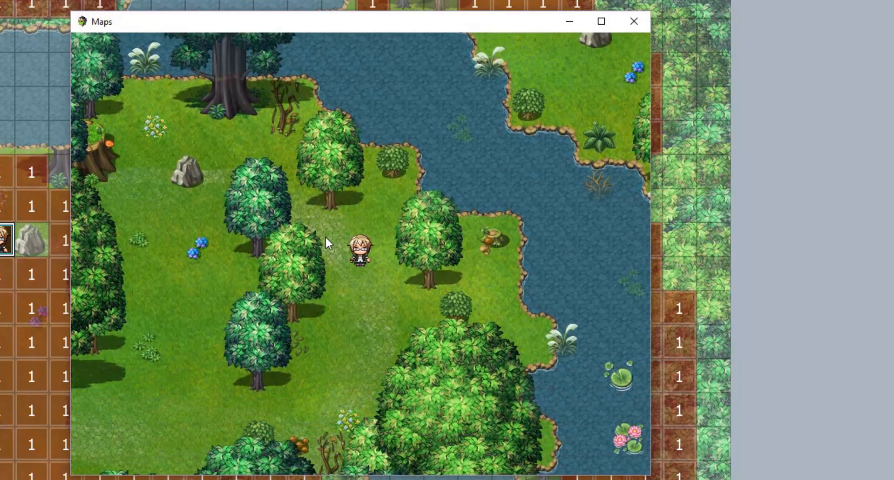
pyautogui.press('Down')
pyautogui.press('Left')
pyautogui.press('Up')
pyautogui.press('Left')
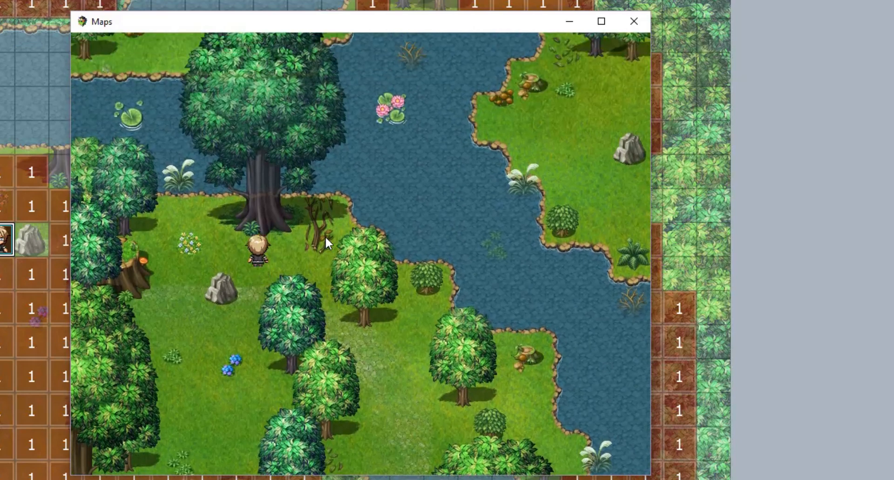
# Step: Walk the character around the base of the large tree to test its trunk's passability
pyautogui.press('Up')
pyautogui.press('Right')
pyautogui.press('Right')
pyautogui.press('Down')
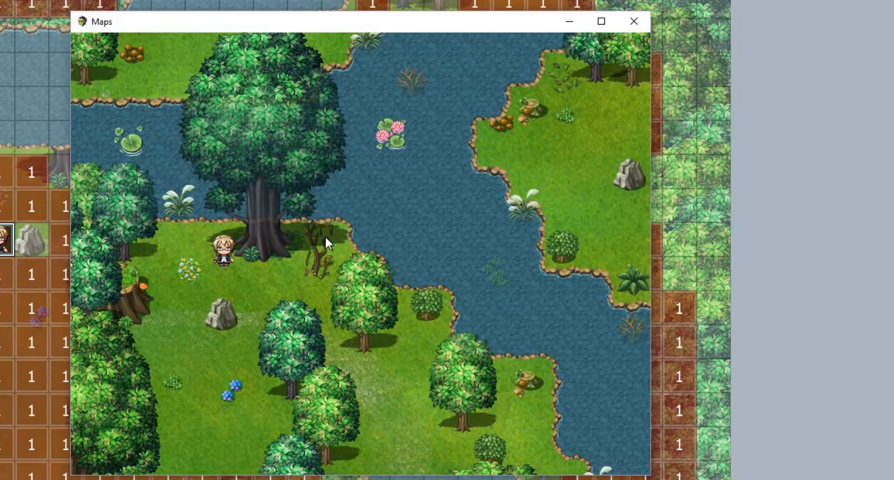
pyautogui.press('Right')
pyautogui.press('Down')
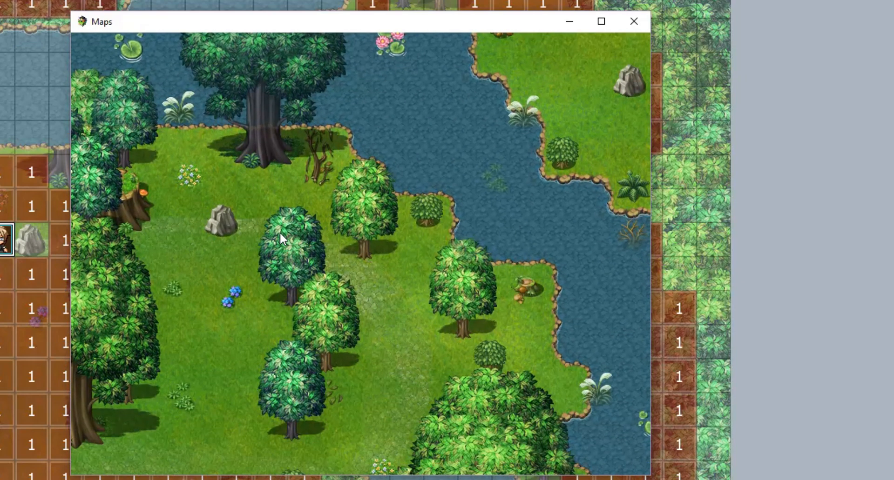
# Step: Walk the character behind the small tree beside the rock to test its overlay, and end the playtest
pyautogui.press('Up')
pyautogui.press('Right')
pyautogui.press('Down')
pyautogui.press('Left')
pyautogui.press('Down')
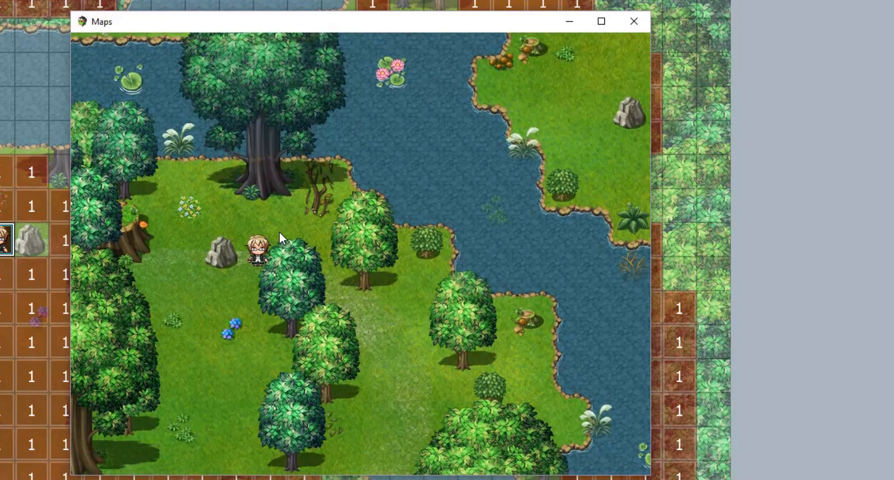
pyautogui.press('Down')
pyautogui.press('Up')
pyautogui.press('Left')
pyautogui.press('Down')
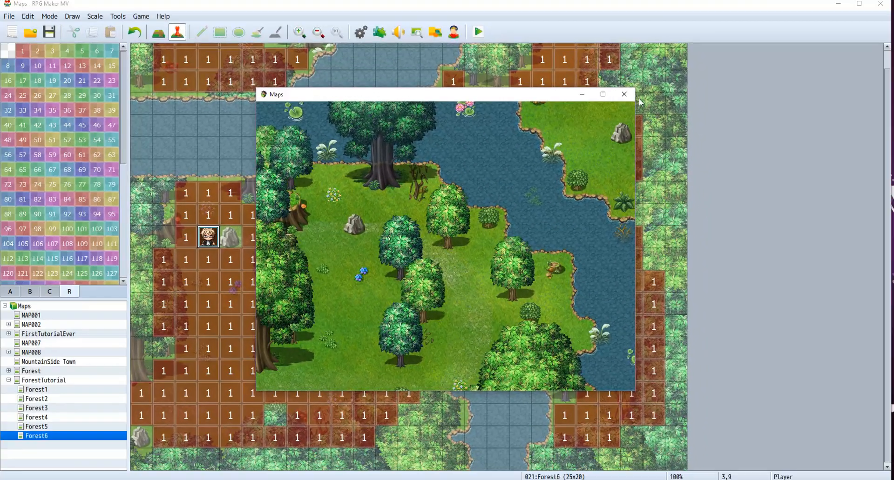
pyautogui.click(634, 21)
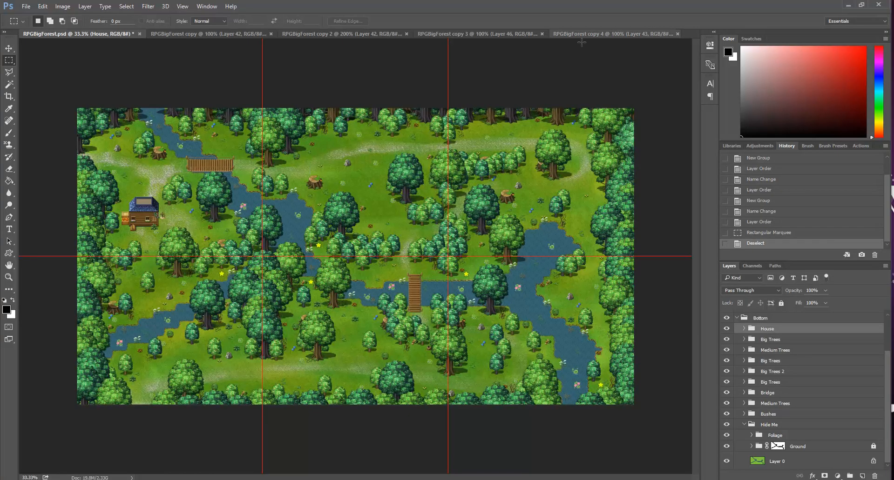
# Step: Switch to Photoshop's RPGBigForest copy 4 document and show the Bottom group along with its hidden ground artwork
pyautogui.click(582, 35)
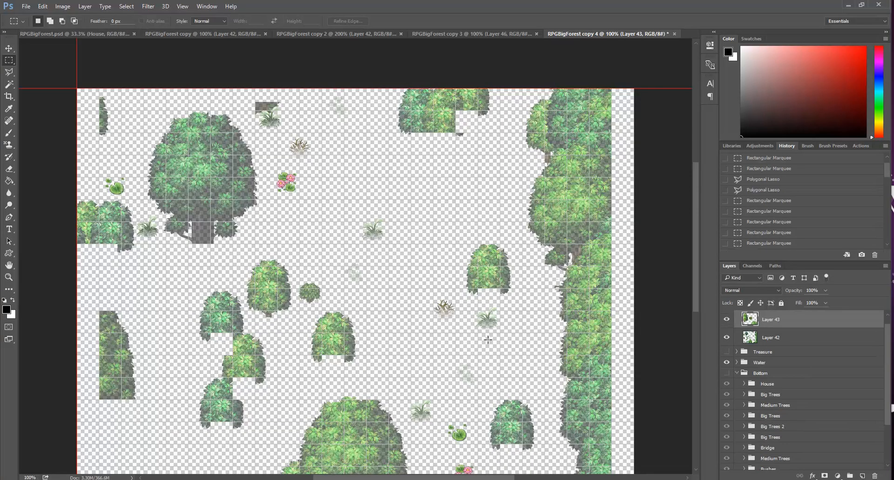
pyautogui.click(726, 374)
pyautogui.scroll(-3, 783, 396)
pyautogui.click(727, 421)
pyautogui.scroll(3, 784, 396)
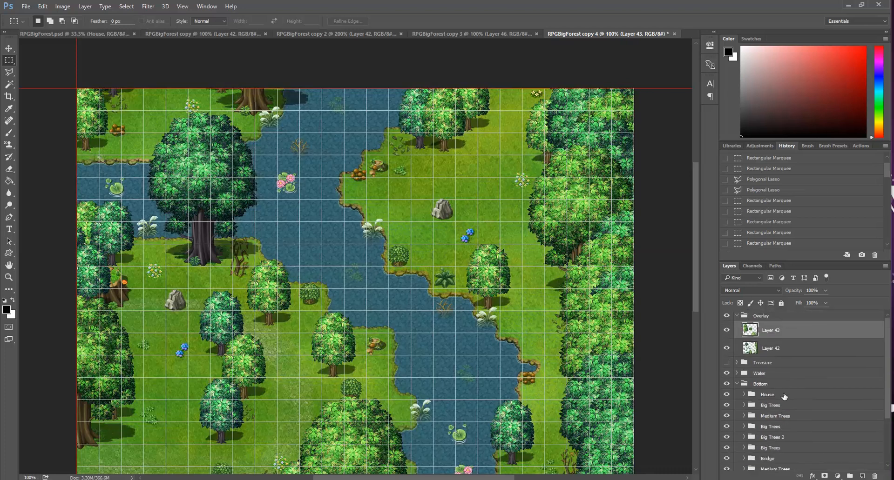
pyautogui.scroll(-3, 334, 245)
pyautogui.scroll(2, 334, 245)
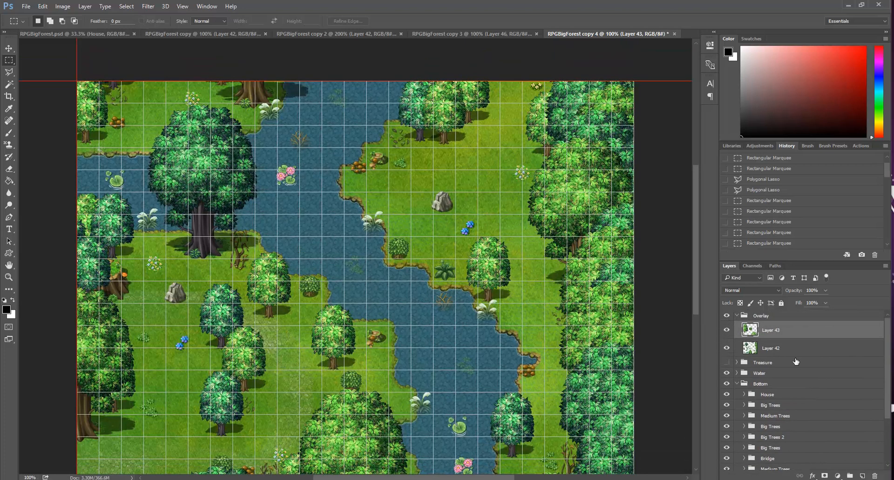
# Step: Check the subgroups inside the Bottom group and collapse it in the layer stack
pyautogui.click(738, 385)
pyautogui.click(737, 386)
pyautogui.click(737, 386)
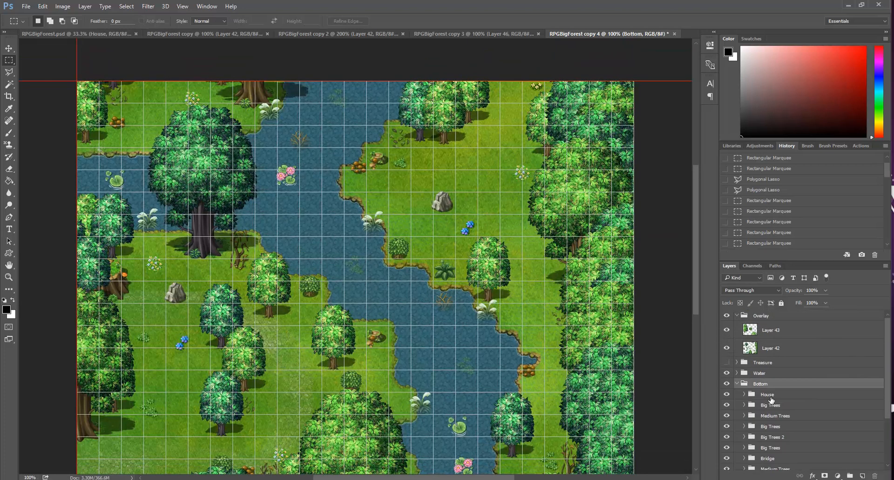
pyautogui.scroll(-3, 771, 405)
pyautogui.scroll(3, 775, 399)
pyautogui.click(737, 379)
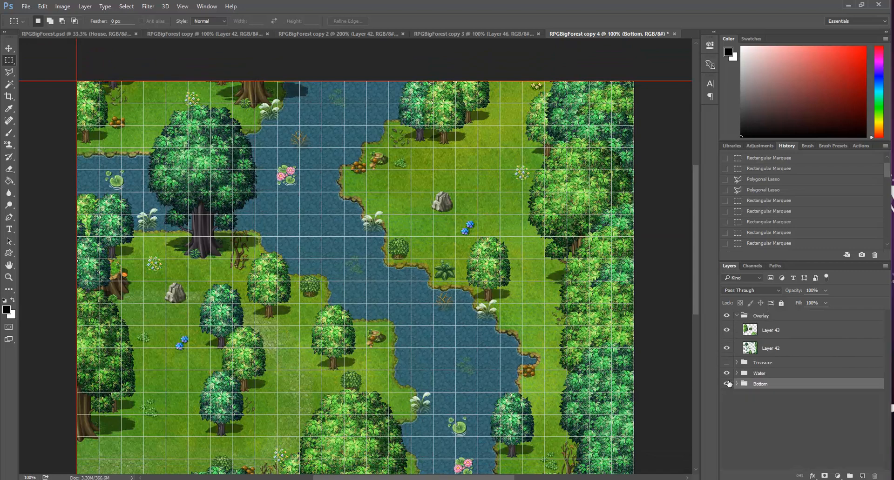
# Step: Hide the Bottom group and select the Overlay group to examine the cut-out treetops on their own
pyautogui.click(727, 385)
pyautogui.click(757, 317)
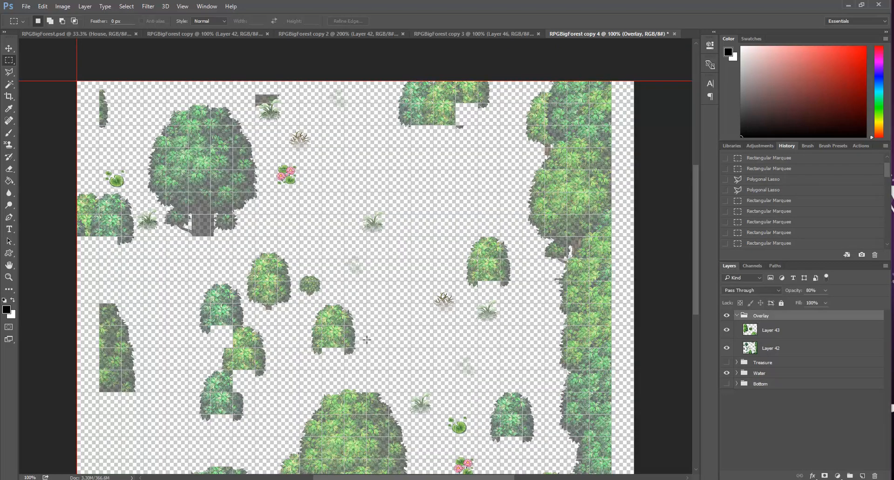
pyautogui.scroll(-3, 367, 340)
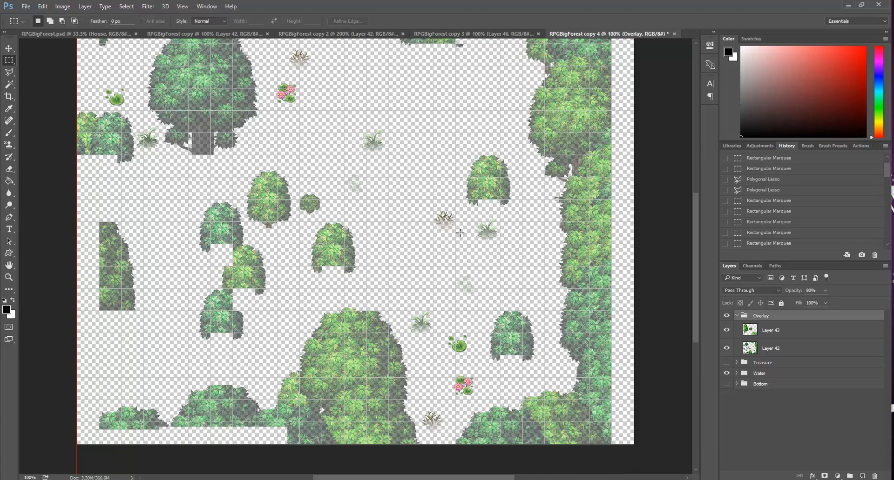
pyautogui.scroll(3, 460, 232)
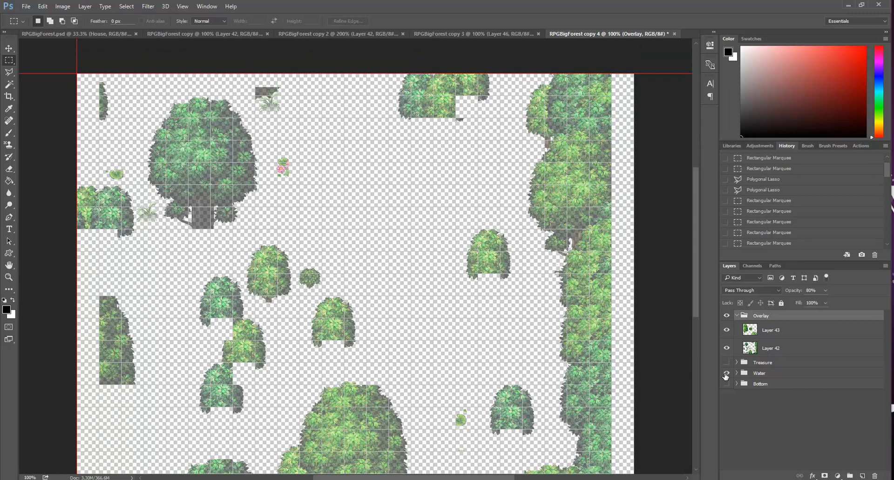
# Step: Toggle the Water group for comparison and set the Overlay group's opacity to 80%
pyautogui.click(777, 375)
pyautogui.click(784, 316)
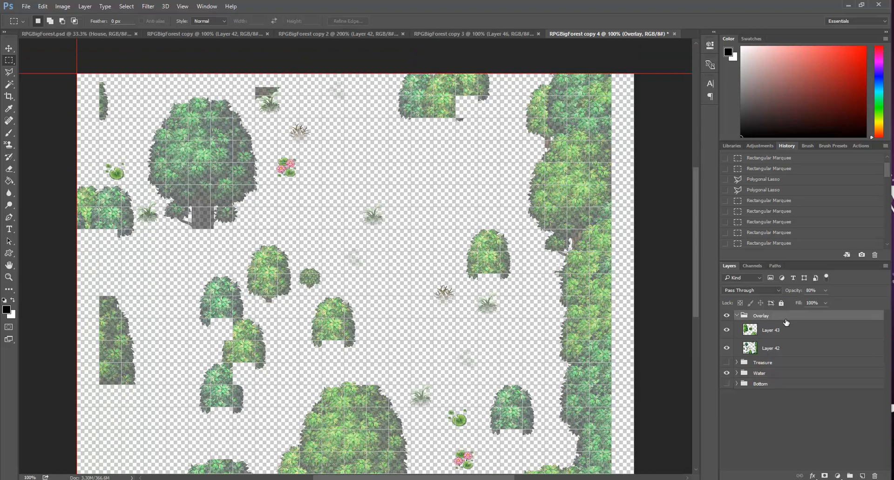
pyautogui.press('8')
pyautogui.scroll(-3, 512, 309)
pyautogui.scroll(2, 556, 317)
# Step: Show the Bottom group beneath the overlay again, review the complete map, and switch back to RPG Maker MV
pyautogui.click(726, 362)
pyautogui.click(727, 384)
pyautogui.scroll(-2, 443, 405)
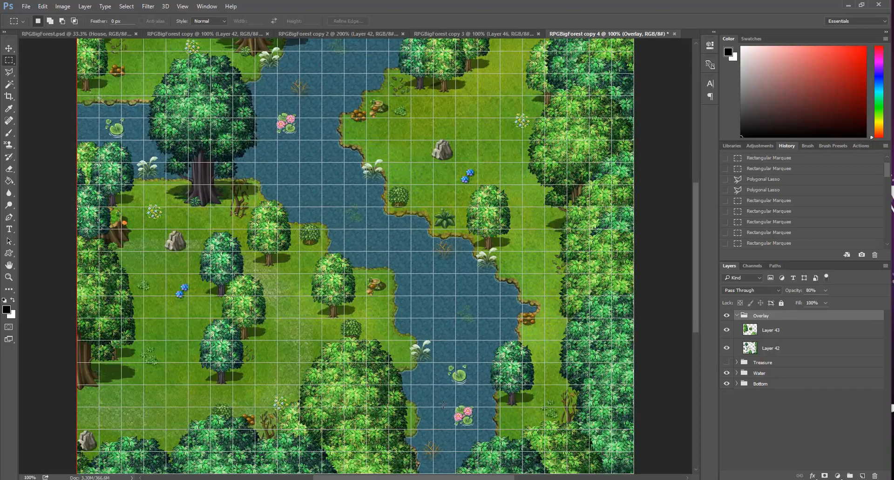
pyautogui.scroll(-2, 443, 405)
pyautogui.scroll(2, 443, 402)
pyautogui.hotkey('alt', 'Tab')
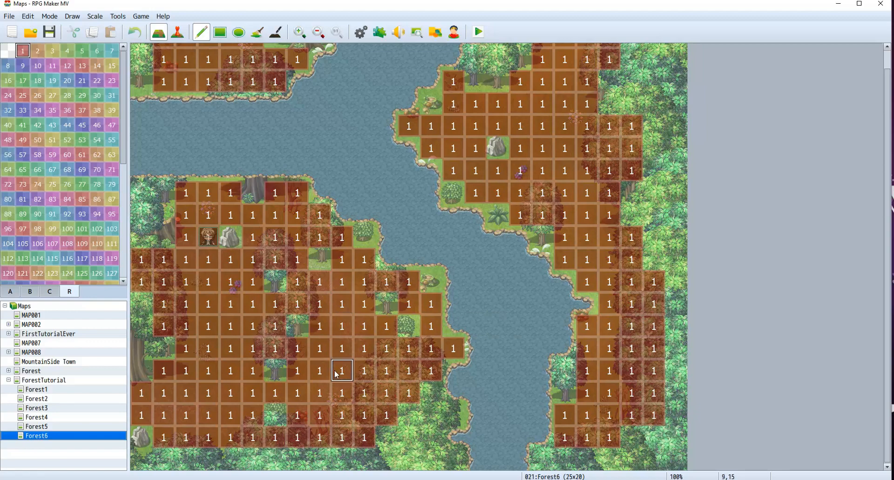
# Step: Review the region ID 1 coverage on the Forest6 and Forest5 maps, and open Forest1
pyautogui.scroll(1, 445, 330)
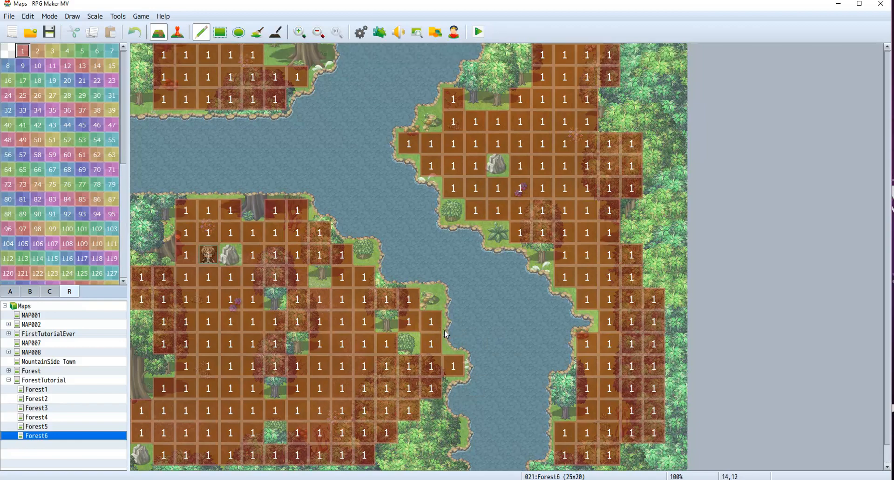
pyautogui.scroll(-1, 439, 330)
pyautogui.scroll(1, 439, 330)
pyautogui.click(60, 427)
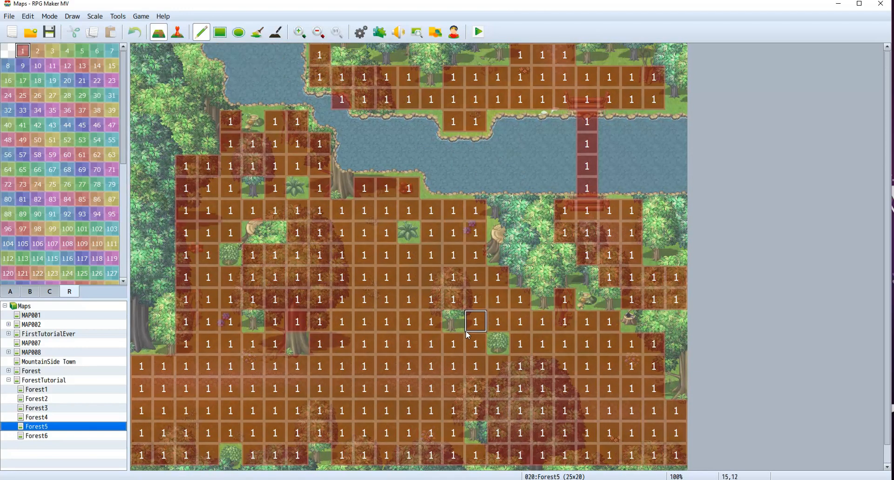
pyautogui.click(72, 390)
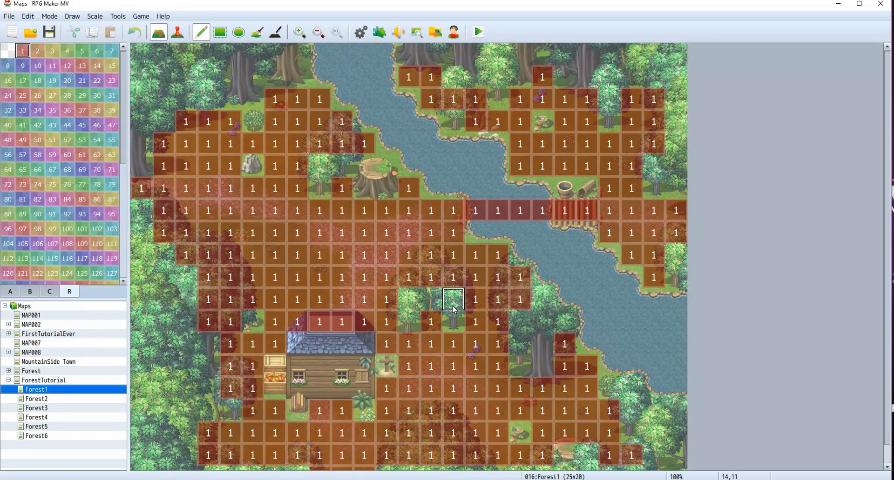
# Step: Set the player's starting position at tile (3,5) on Forest1 and show the A tiles instead of the region IDs
pyautogui.press('F6')
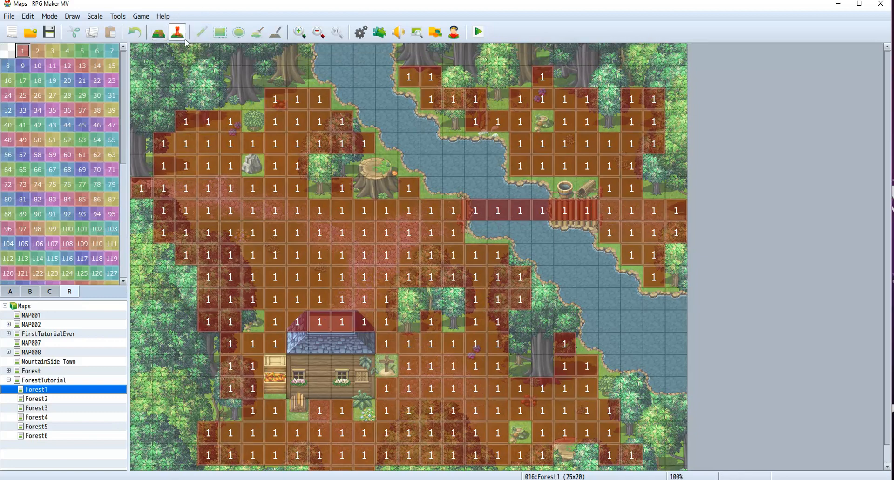
pyautogui.rightClick(209, 164)
pyautogui.moveTo(289, 250)
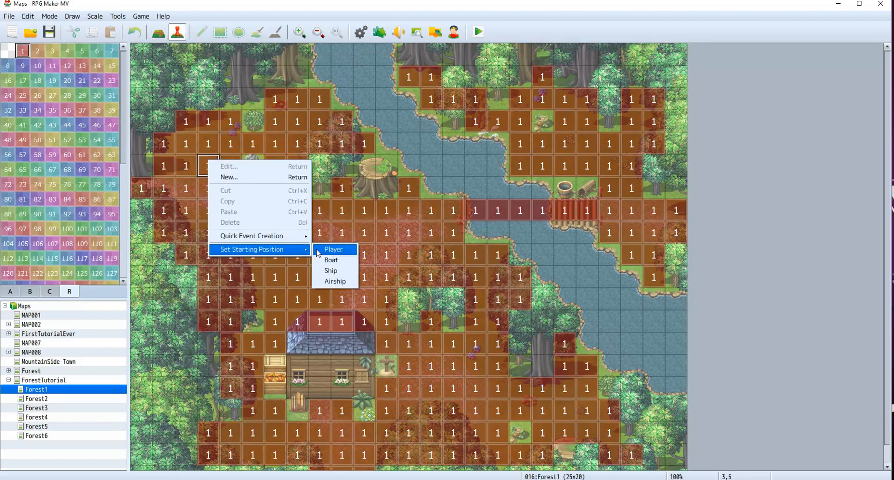
pyautogui.click(331, 249)
pyautogui.click(17, 298)
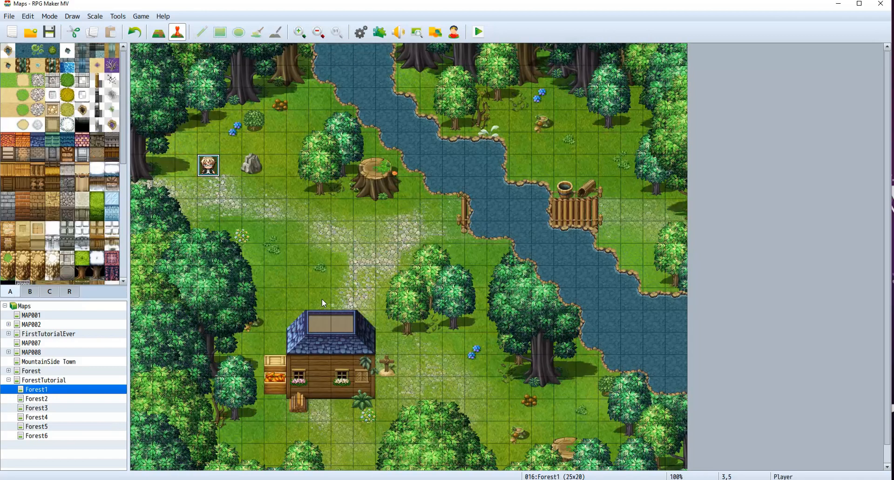
# Step: Paint the Entrance B tile in the cabin's doorway at (8,15) on Forest1
pyautogui.scroll(-1, 322, 299)
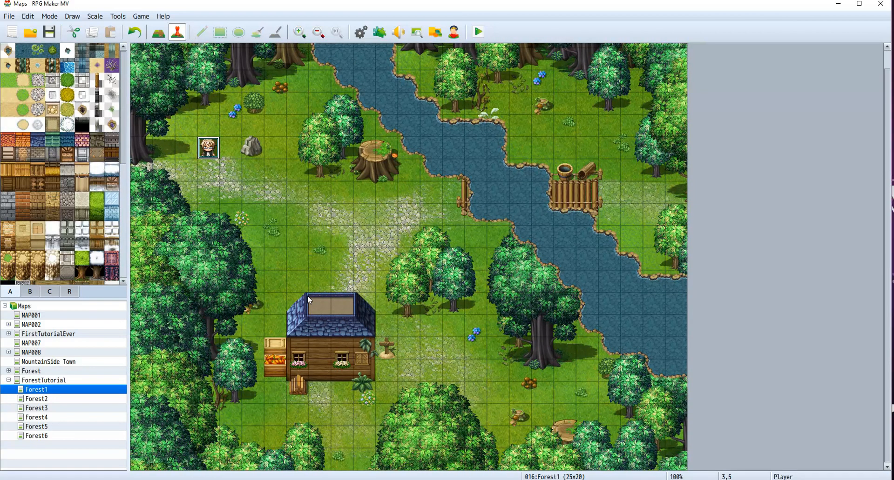
pyautogui.scroll(1, 307, 295)
pyautogui.scroll(-1, 314, 276)
pyautogui.click(321, 381)
pyautogui.scroll(1, 334, 336)
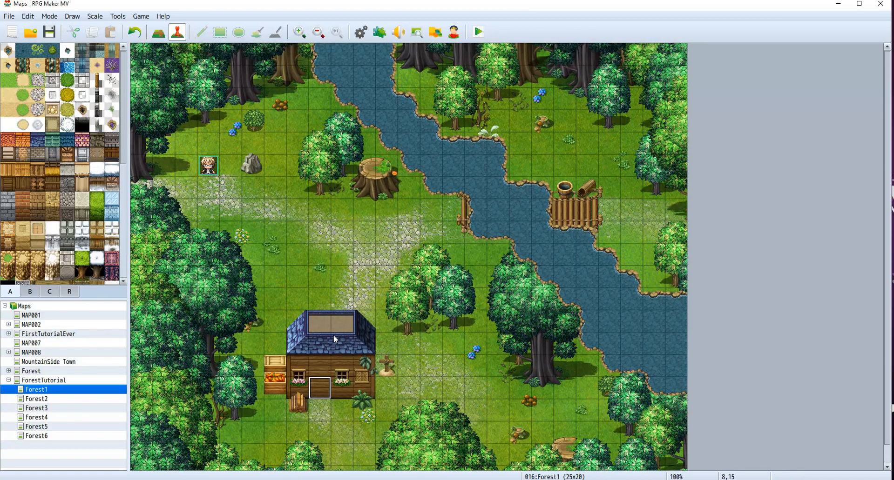
pyautogui.scroll(-1, 333, 335)
pyautogui.click(37, 292)
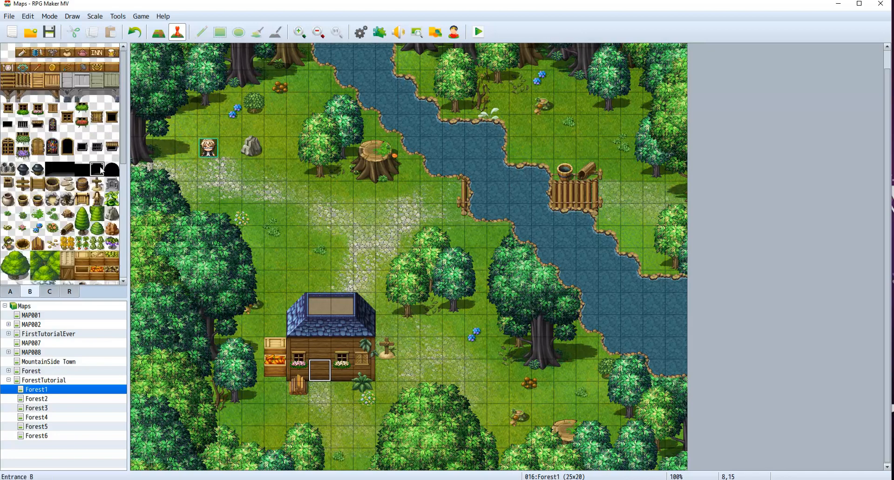
pyautogui.click(158, 33)
pyautogui.click(320, 370)
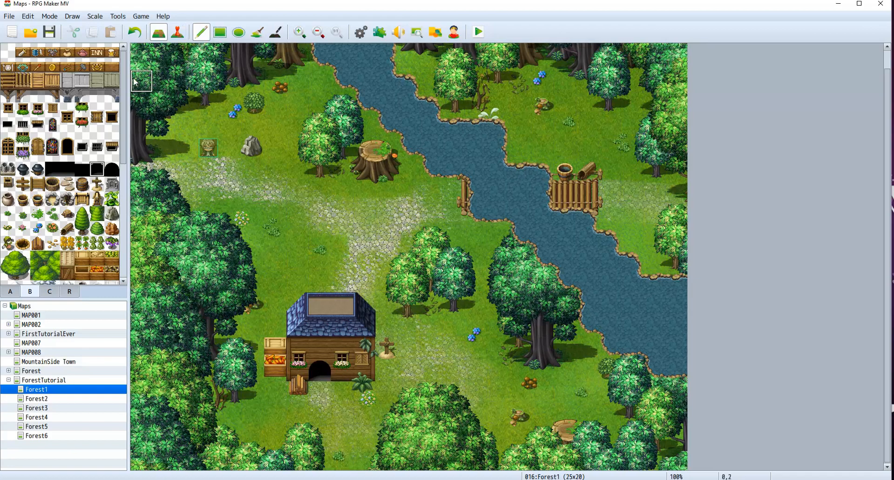
# Step: Start a quick Door event on the cabin's doorway and choose the rounded wooden door from !Door1 as its image
pyautogui.press('F6')
pyautogui.click(69, 229)
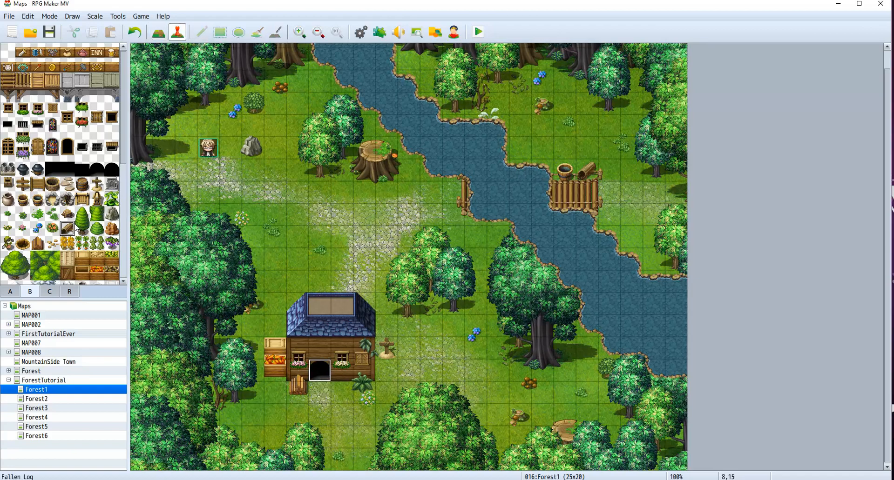
pyautogui.rightClick(319, 376)
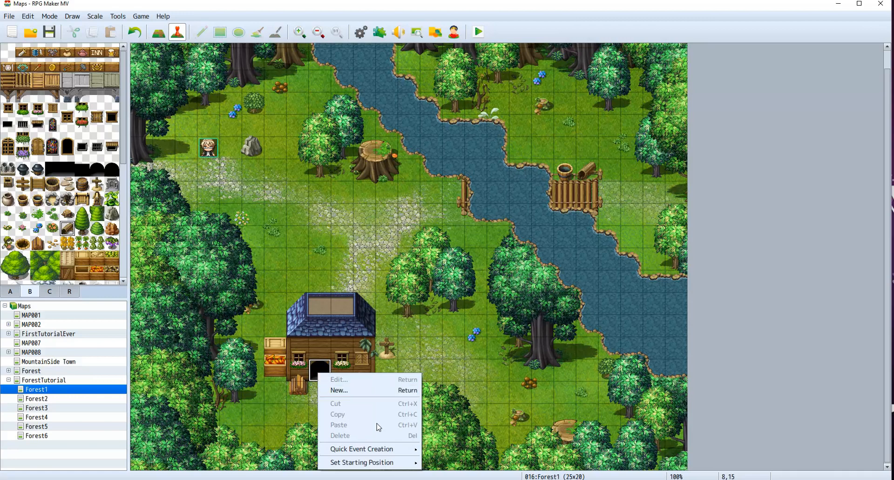
pyautogui.moveTo(386, 452)
pyautogui.click(451, 460)
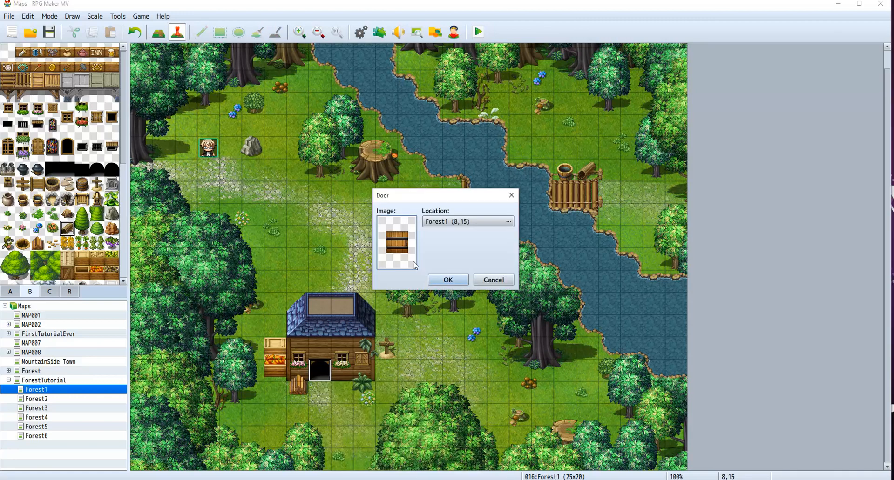
pyautogui.doubleClick(403, 259)
pyautogui.click(494, 155)
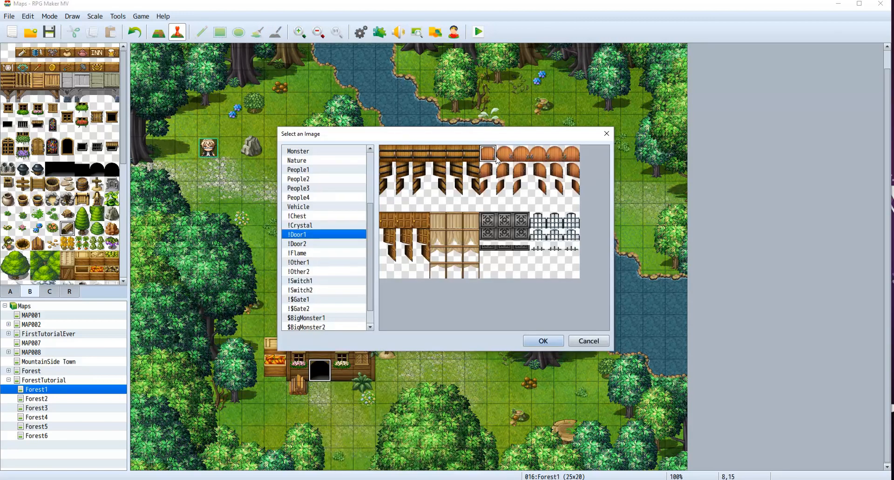
pyautogui.click(545, 342)
# Step: Set the door's transfer location to Forest1 (8,15) and create the event
pyautogui.click(509, 221)
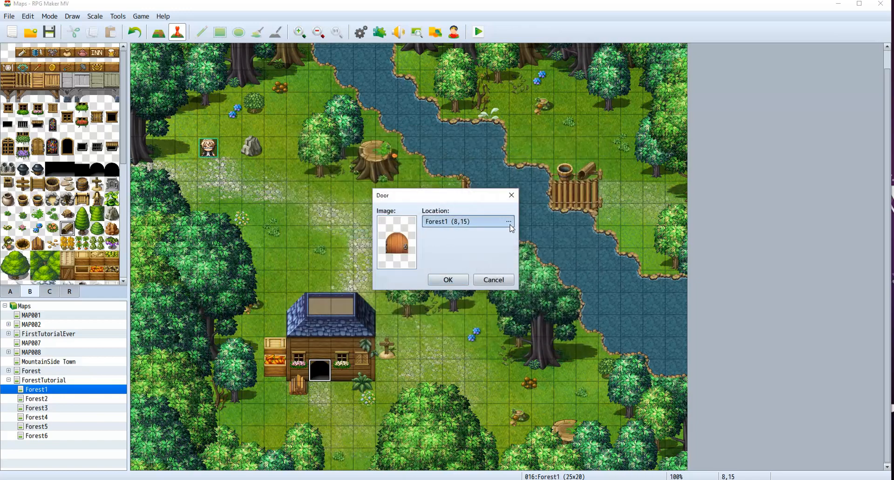
pyautogui.click(225, 169)
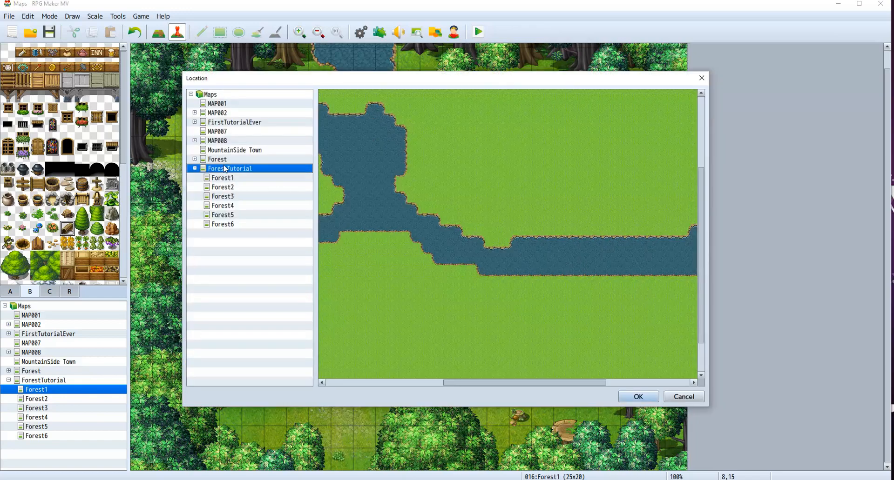
pyautogui.click(223, 177)
pyautogui.click(638, 396)
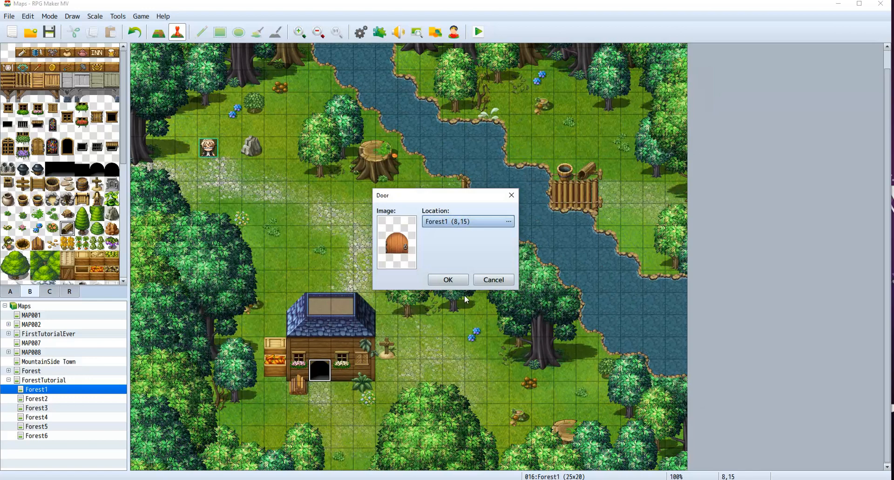
pyautogui.click(433, 280)
pyautogui.rightClick(37, 381)
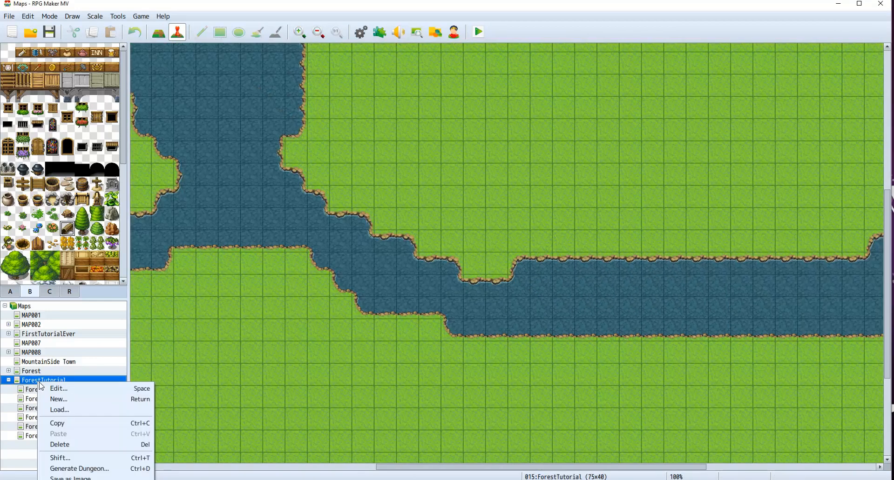
pyautogui.click(98, 391)
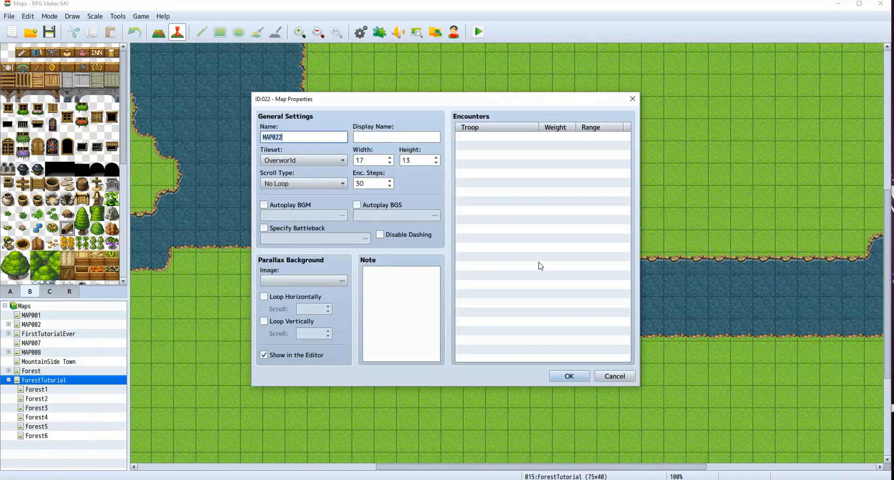
pyautogui.click(625, 377)
# Step: Create a child map of Forest1 named House with the Inside tileset
pyautogui.click(36, 390)
pyautogui.rightClick(62, 390)
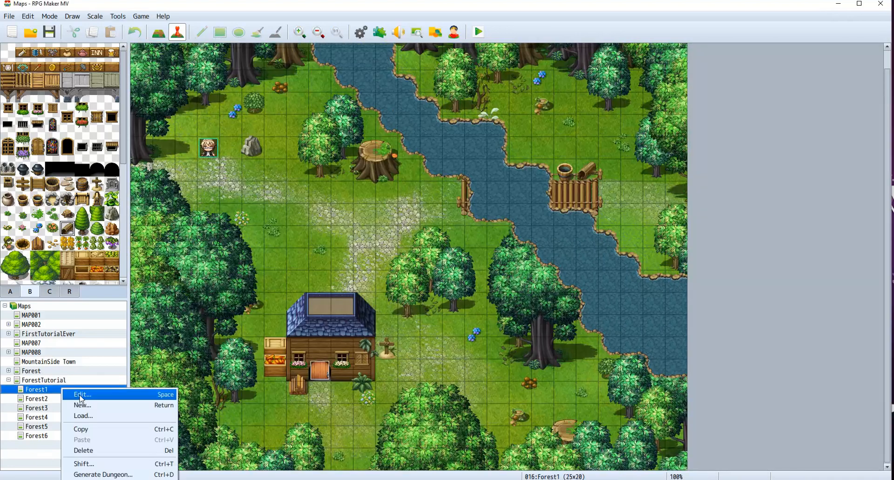
pyautogui.click(86, 404)
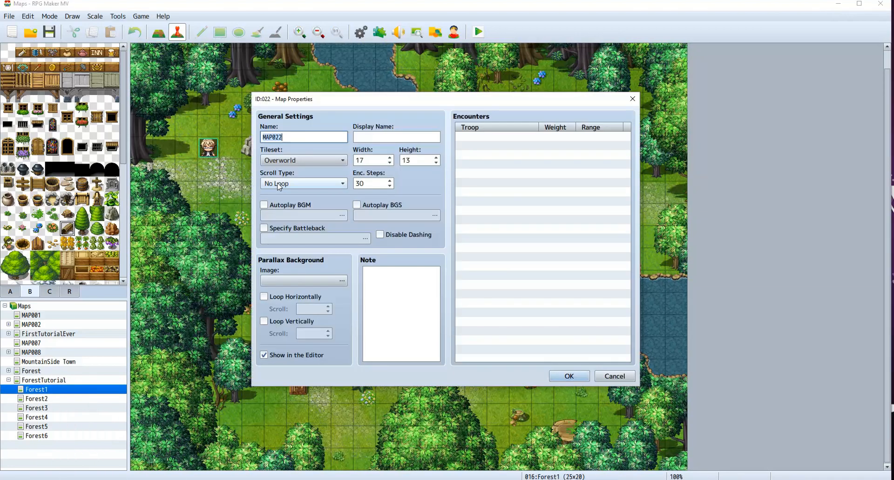
pyautogui.write('House')
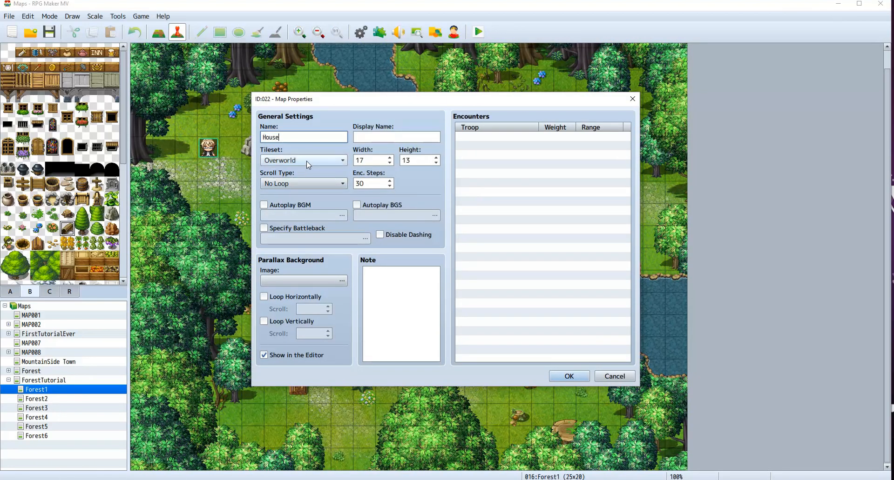
pyautogui.click(322, 161)
pyautogui.click(298, 197)
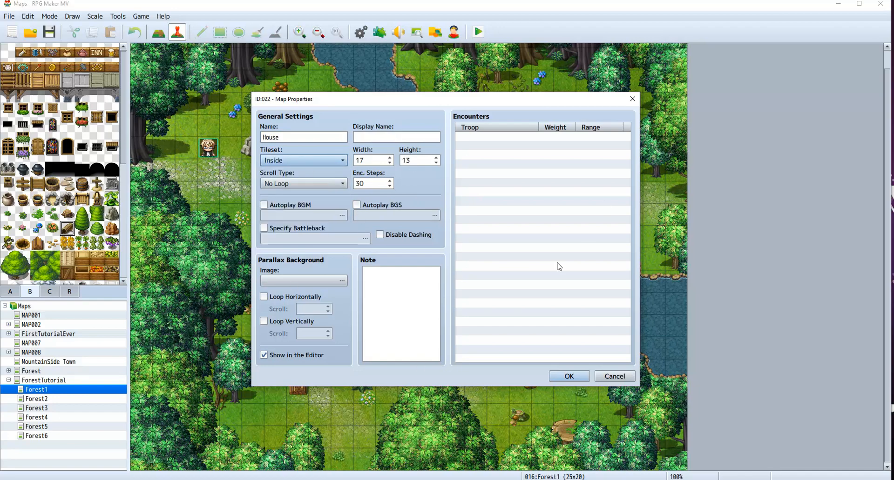
pyautogui.click(574, 381)
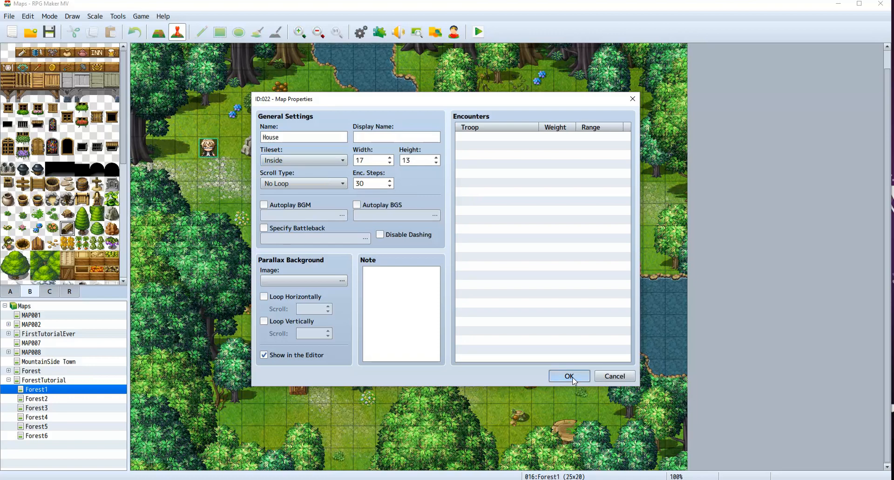
# Step: Browse the Inside tileset's A tiles for walls and floors that suit the house interior
pyautogui.click(10, 291)
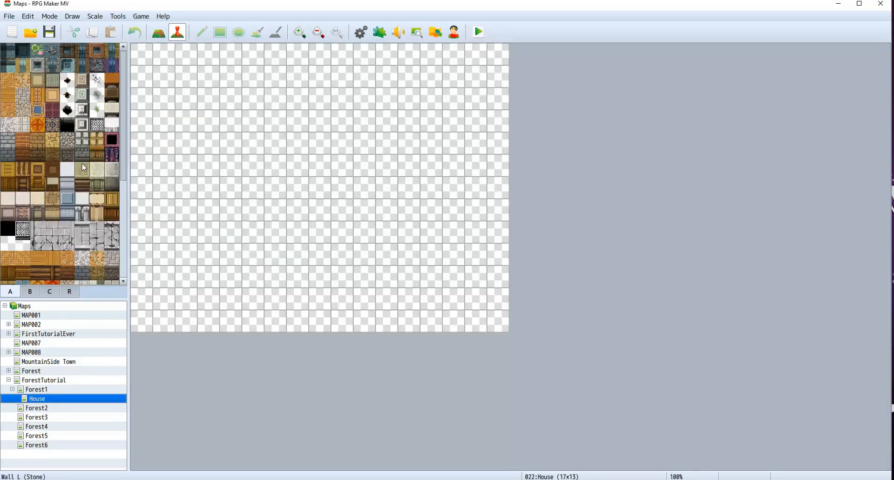
pyautogui.scroll(-2, 77, 170)
pyautogui.click(52, 191)
pyautogui.click(73, 226)
pyautogui.scroll(-5, 74, 225)
pyautogui.scroll(-3, 76, 229)
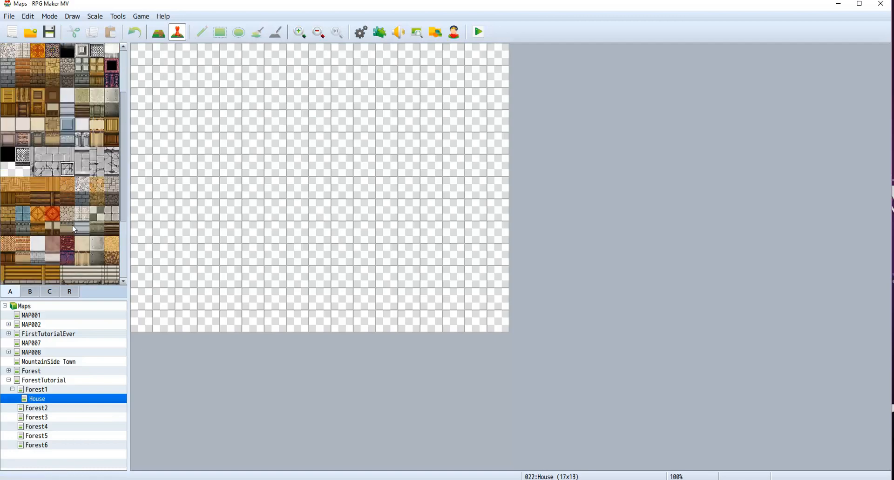
pyautogui.scroll(5, 58, 228)
pyautogui.scroll(1, 59, 184)
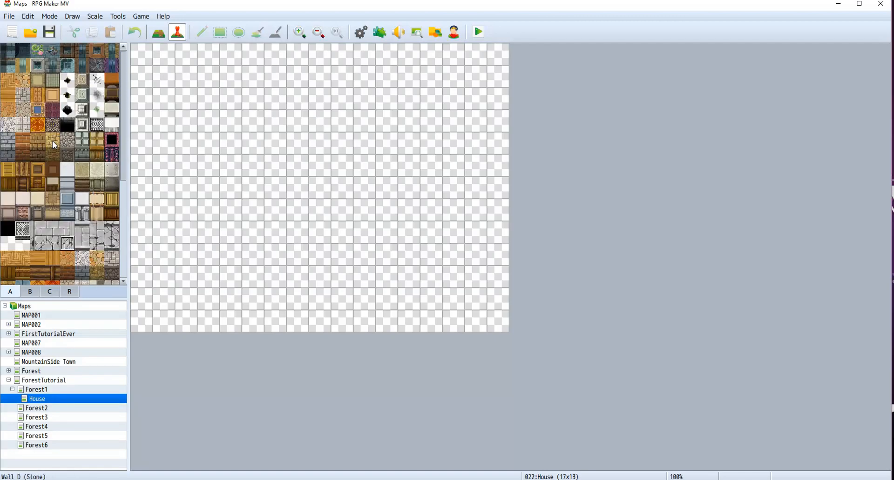
pyautogui.click(7, 243)
pyautogui.scroll(-4, 28, 237)
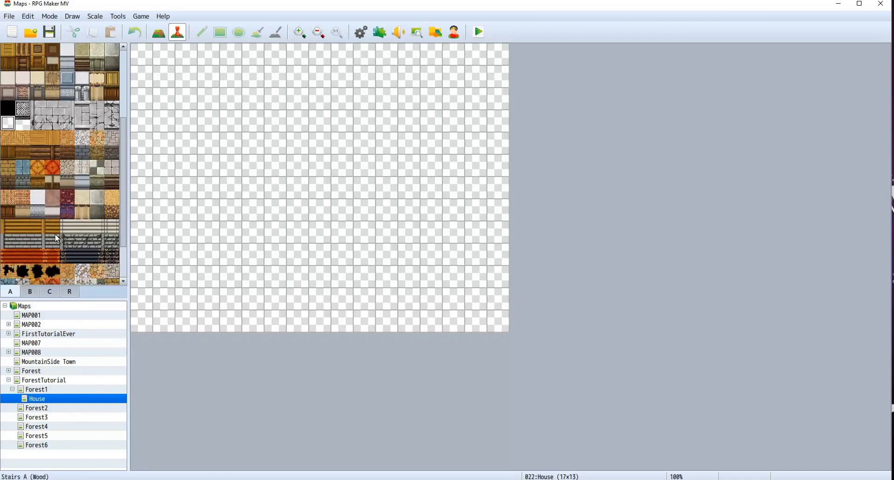
pyautogui.click(8, 212)
# Step: Draw a one-tile border of Wall I (Wood) tops around the edge of the House map with the pencil
pyautogui.click(162, 33)
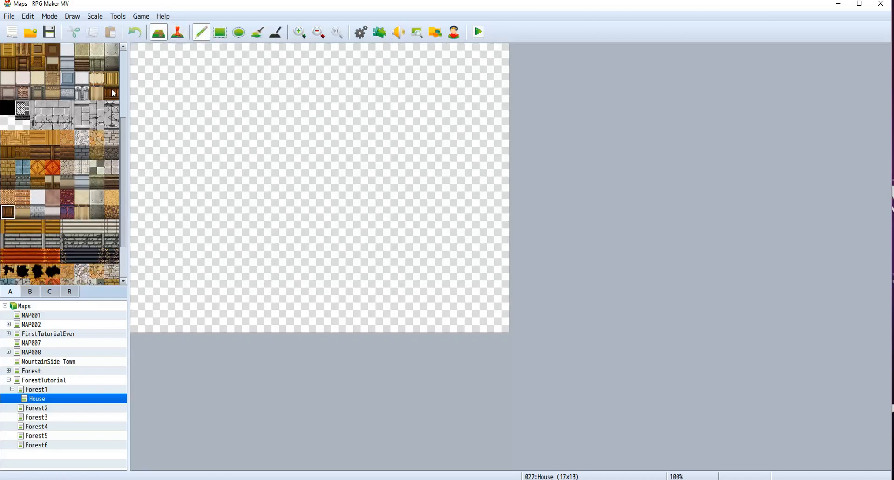
pyautogui.click(8, 199)
pyautogui.scroll(1, 36, 210)
pyautogui.scroll(-5, 73, 219)
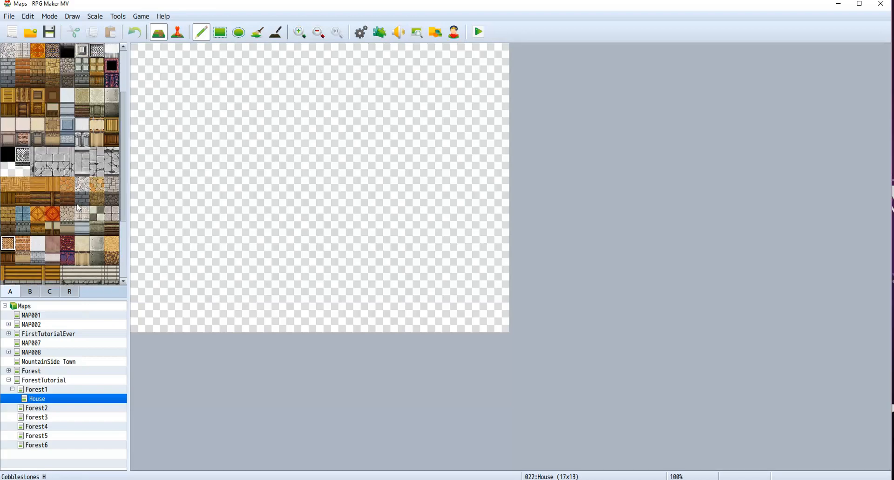
pyautogui.scroll(10, 60, 241)
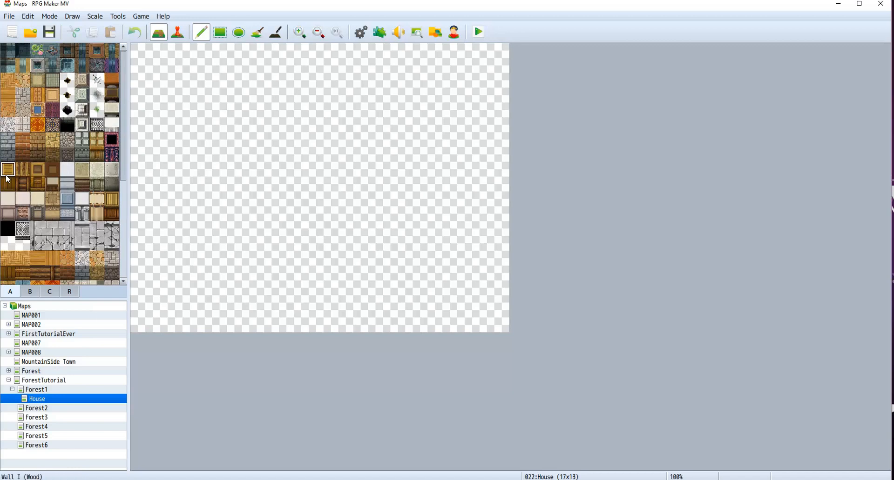
pyautogui.moveTo(160, 46)
pyautogui.mouseDown()
pyautogui.moveTo(496, 55)
pyautogui.moveTo(510, 338)
pyautogui.moveTo(498, 198)
pyautogui.mouseUp()
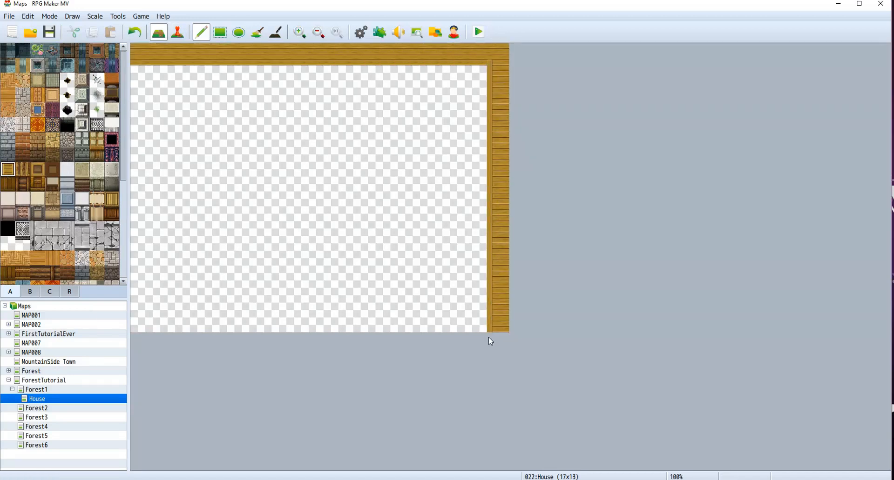
pyautogui.moveTo(364, 328)
pyautogui.mouseDown()
pyautogui.moveTo(146, 322)
pyautogui.moveTo(138, 74)
pyautogui.moveTo(328, 100)
pyautogui.moveTo(475, 84)
pyautogui.moveTo(475, 92)
pyautogui.mouseUp()
# Step: Draw the room's back wall as a rectangle of matching wood wall faces, 15 tiles wide and two tiles high
pyautogui.click(8, 184)
pyautogui.click(220, 32)
pyautogui.click(13, 175)
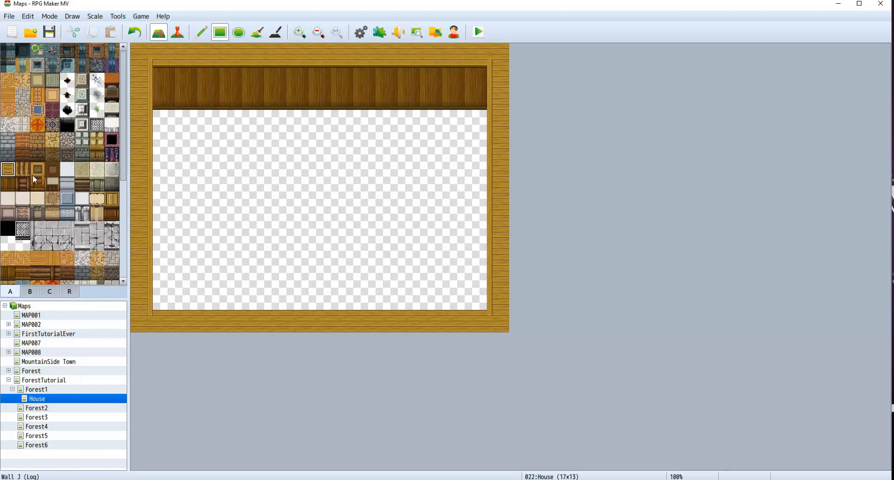
# Step: Flood-fill the House map's border with Wall J (Log) and sample the lower border's tile with the pencil
pyautogui.click(259, 32)
pyautogui.click(254, 52)
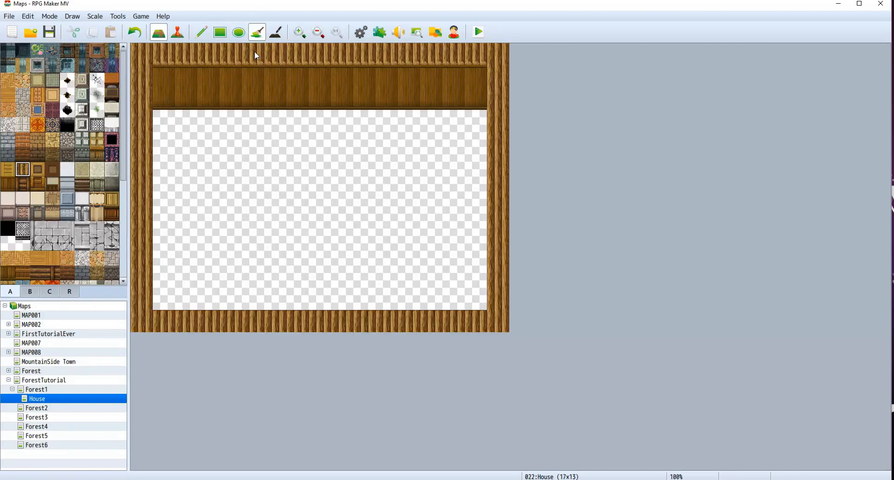
pyautogui.click(201, 33)
pyautogui.rightClick(321, 326)
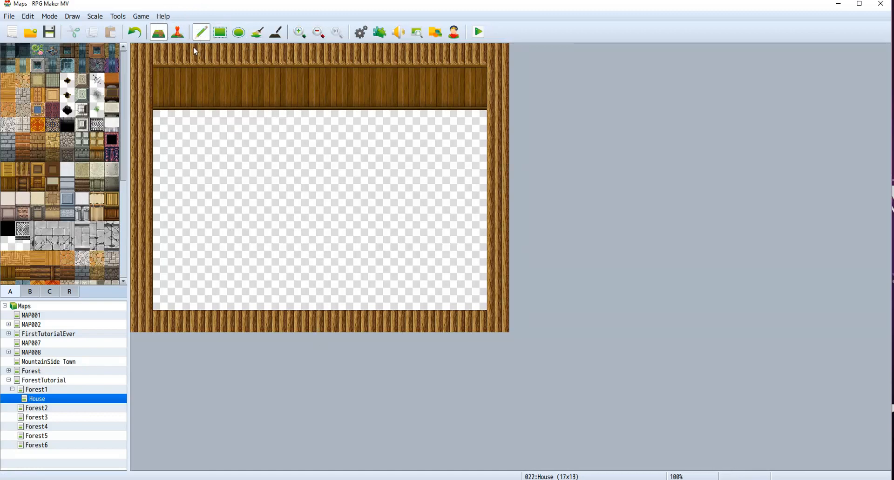
# Step: Flood-fill the House room's floor with Cobblestones B and open a one-tile doorway in the middle of the lower wall
pyautogui.click(8, 244)
pyautogui.click(264, 29)
pyautogui.click(331, 195)
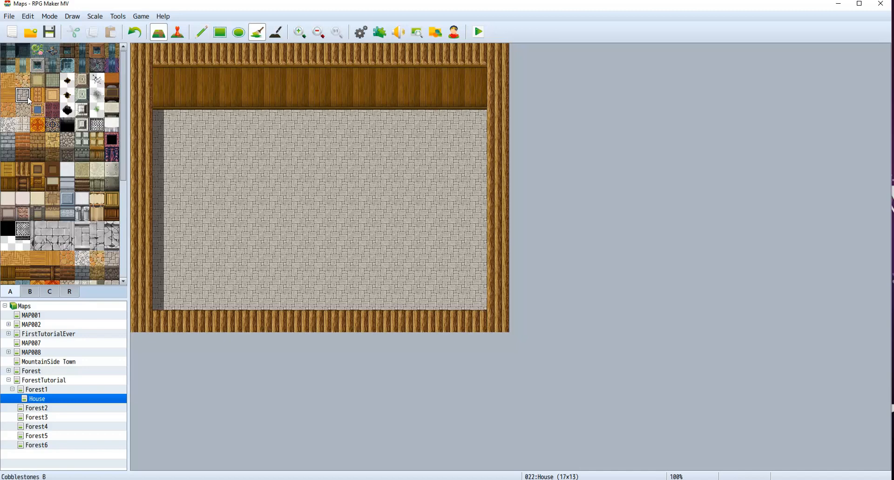
pyautogui.click(207, 35)
pyautogui.click(319, 321)
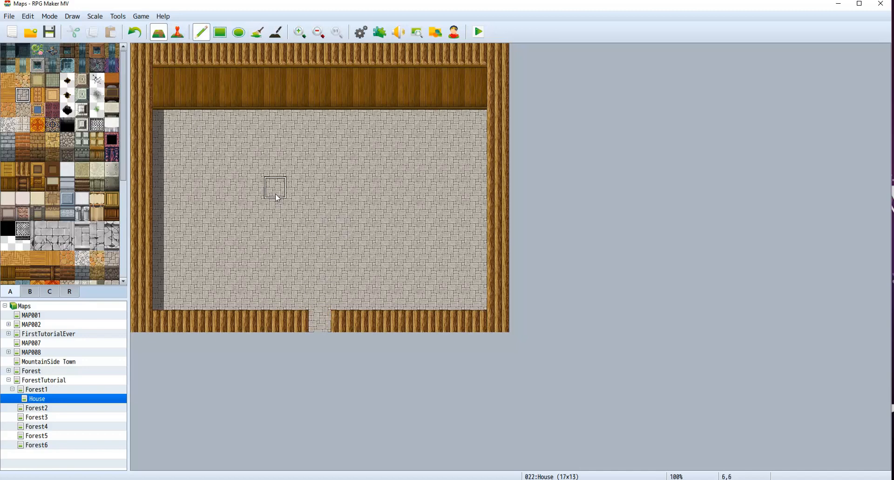
# Step: Compare the cabin's exterior size on the Forest1 map with the room on the House map
pyautogui.click(53, 391)
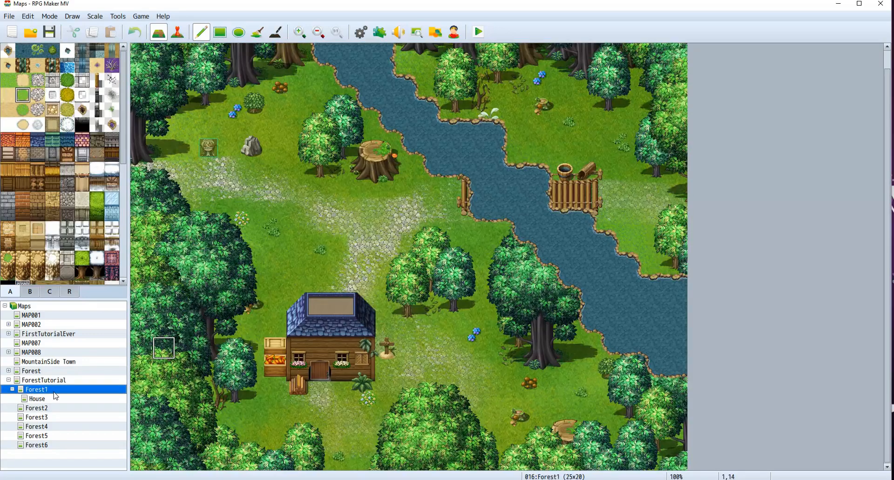
pyautogui.click(53, 399)
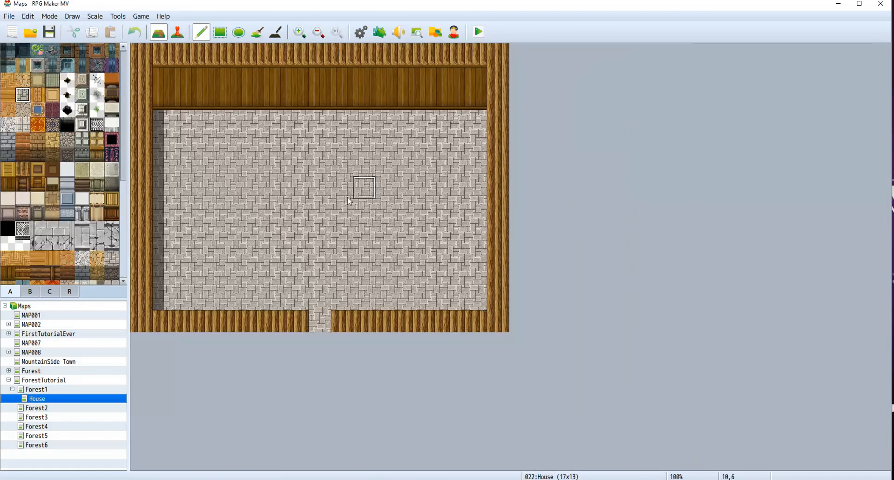
pyautogui.click(61, 390)
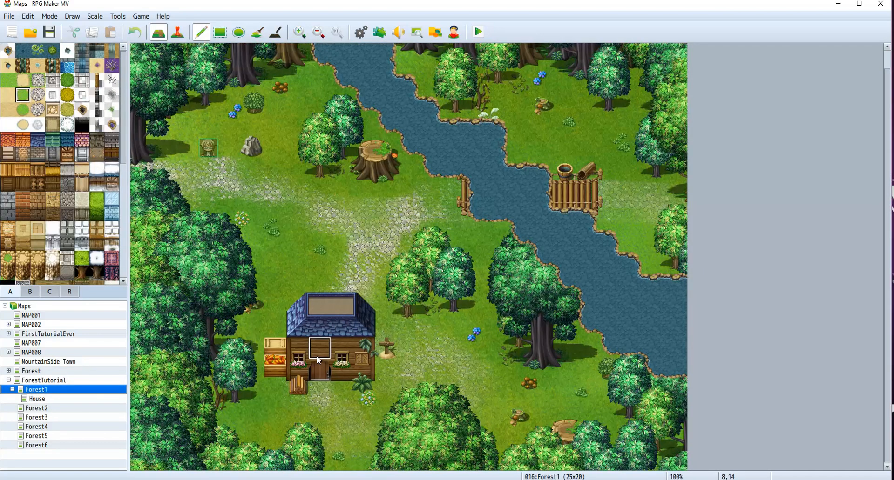
pyautogui.click(70, 398)
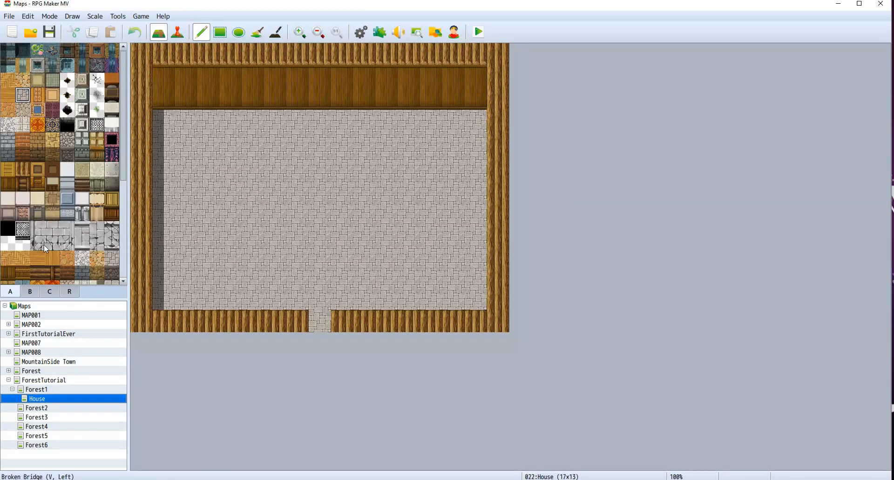
# Step: Place a three-tile-wide shelf set along the back wall and Cheap Bed B near the room's upper-right corner
pyautogui.click(29, 292)
pyautogui.scroll(1, 80, 168)
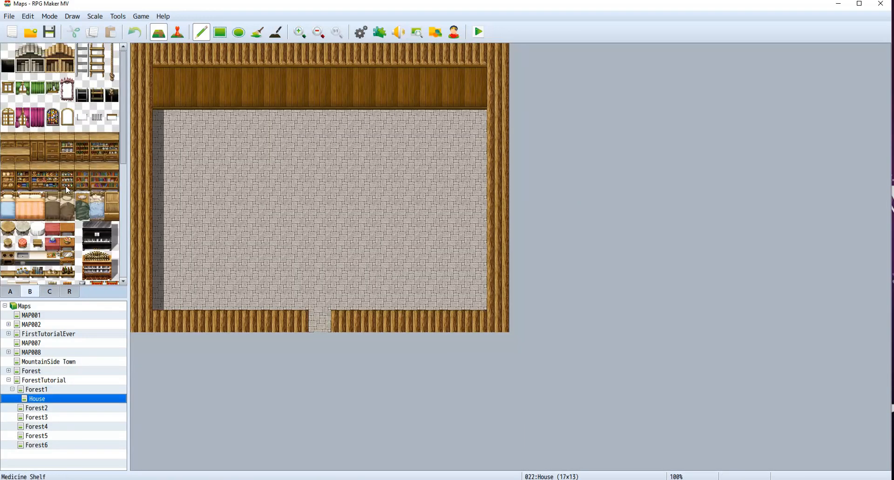
pyautogui.scroll(-1, 66, 218)
pyautogui.moveTo(80, 129); pyautogui.dragTo(112, 147)
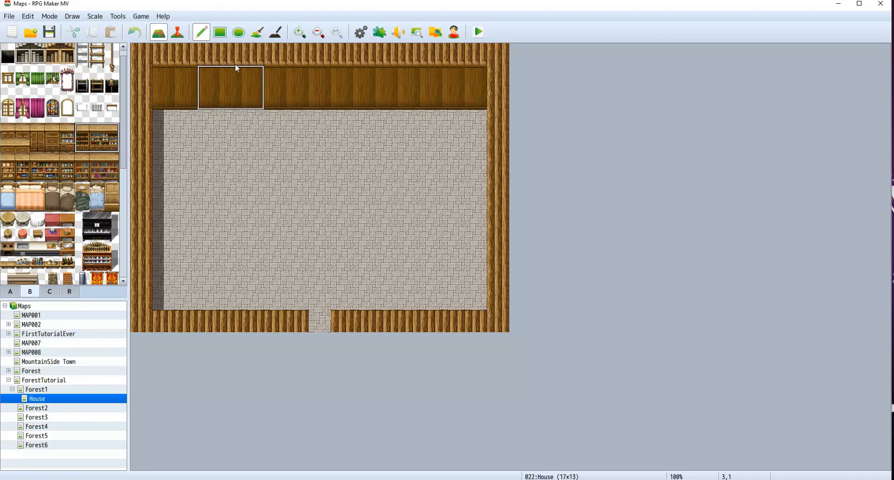
pyautogui.click(202, 91)
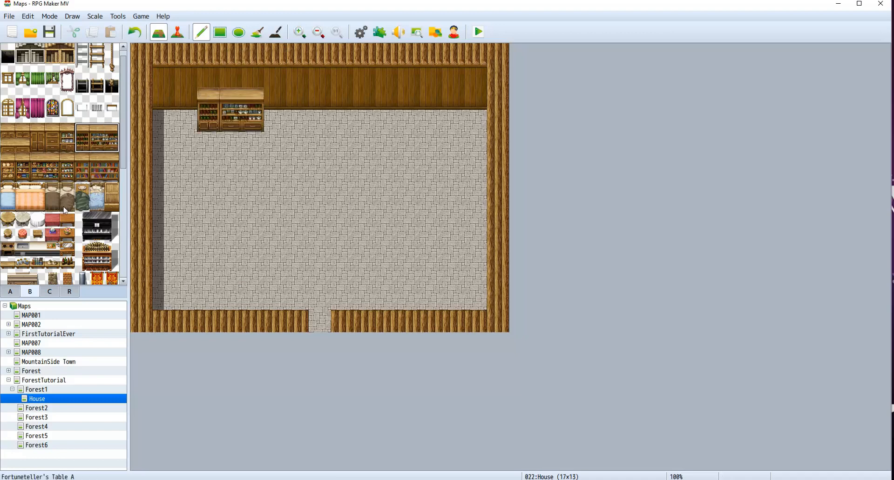
pyautogui.moveTo(65, 210); pyautogui.dragTo(66, 188)
pyautogui.click(430, 119)
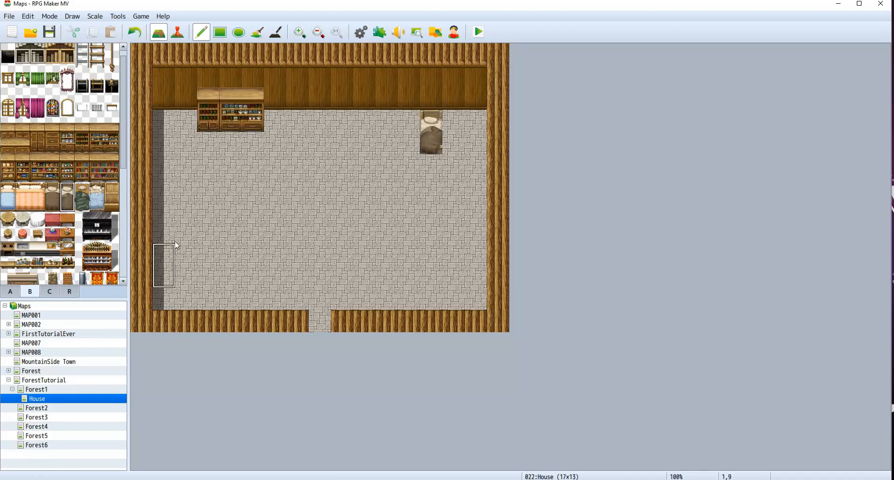
# Step: Clear the entire House map by covering it with a rectangle of the empty tile
pyautogui.click(10, 291)
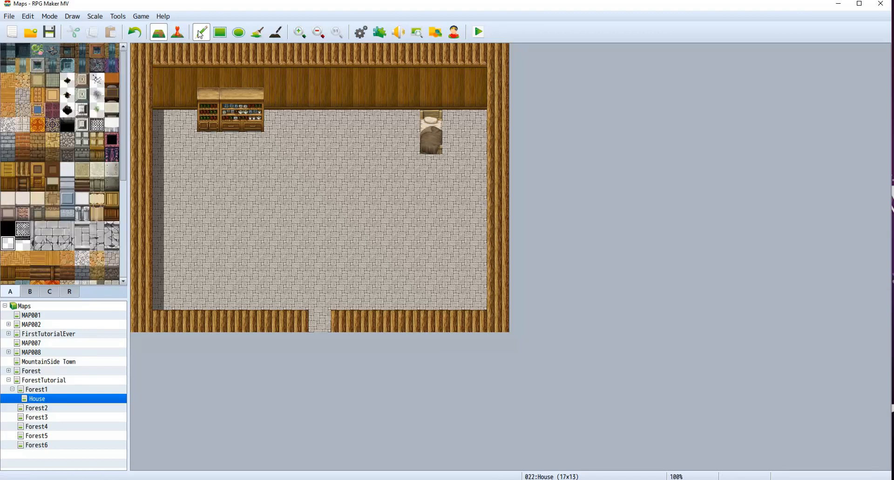
pyautogui.click(219, 32)
pyautogui.moveTo(273, 167); pyautogui.dragTo(523, 352)
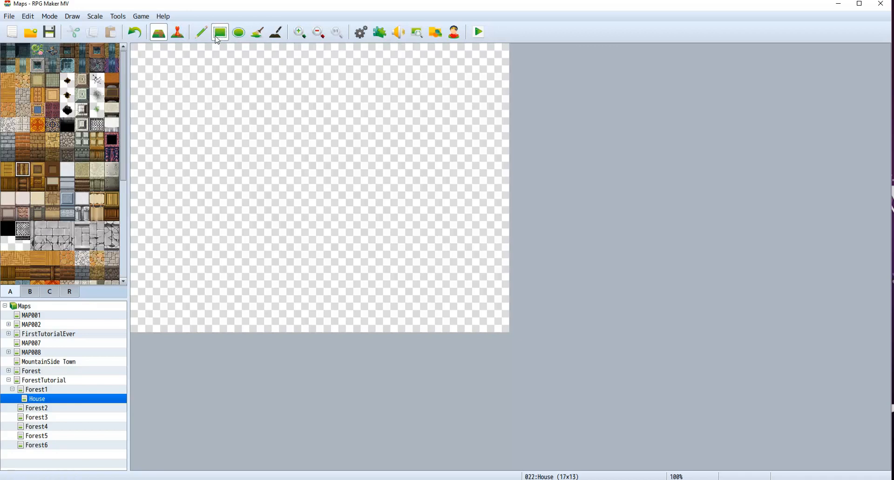
# Step: Draw a smaller room from an 11×9-tile block of log wall tops, a 9×2 log wall face and a 9×5 Cobblestones B floor
pyautogui.moveTo(186, 74); pyautogui.dragTo(415, 254)
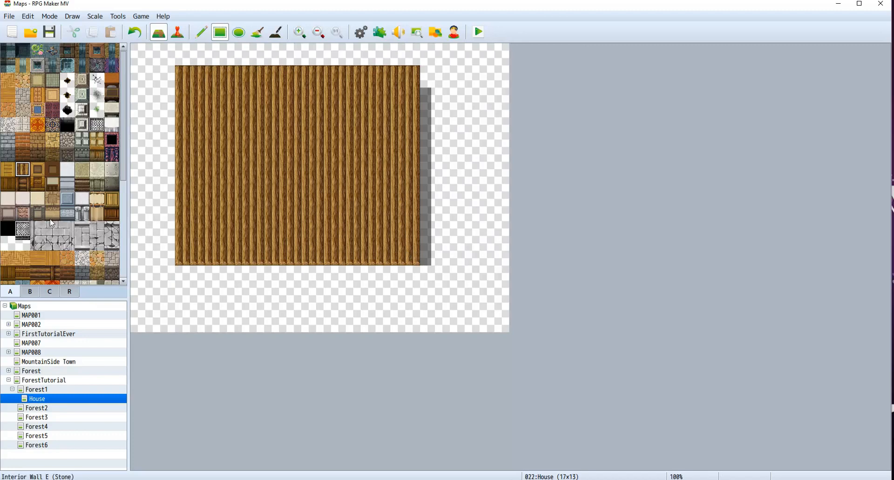
pyautogui.click(22, 185)
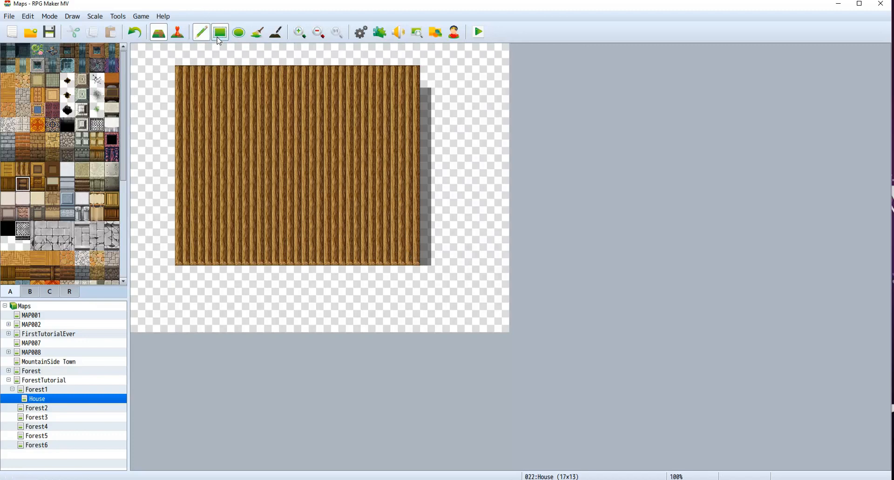
pyautogui.moveTo(197, 91); pyautogui.dragTo(392, 118)
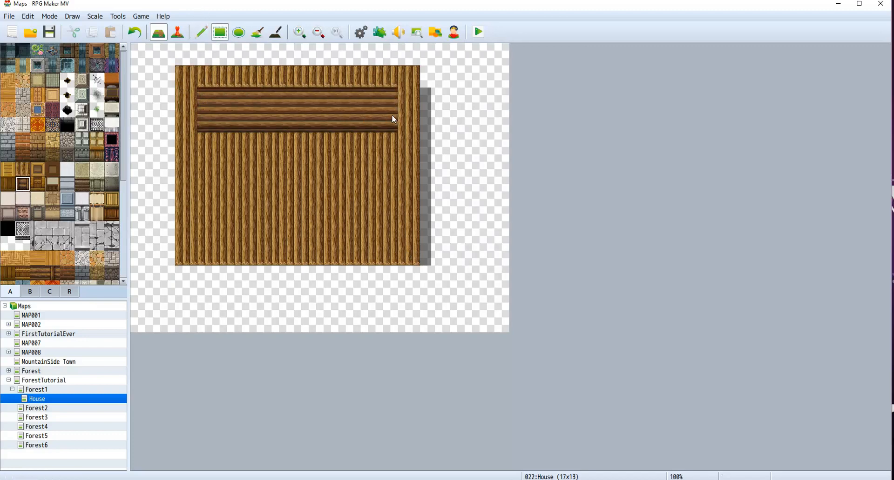
pyautogui.click(24, 93)
pyautogui.moveTo(212, 140); pyautogui.dragTo(383, 236)
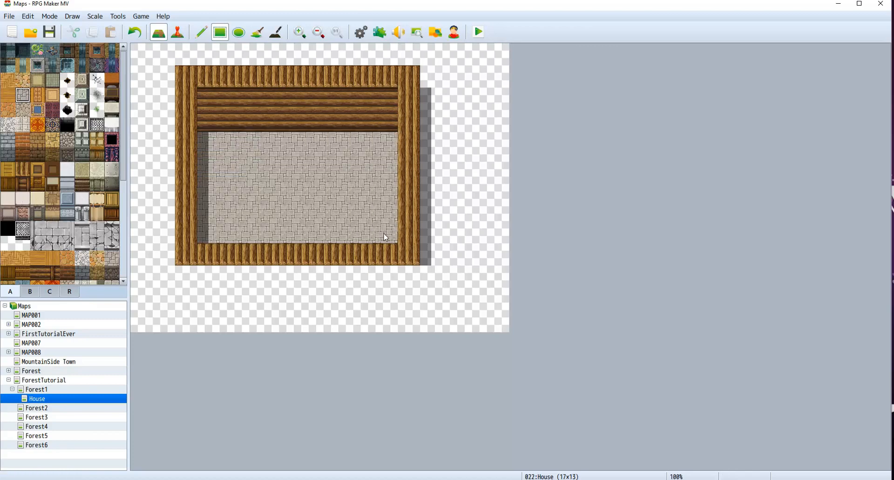
# Step: Open a one-tile cobblestone doorway in the middle of the lower wall and shade its lower half with the shadow pen
pyautogui.click(201, 32)
pyautogui.click(297, 254)
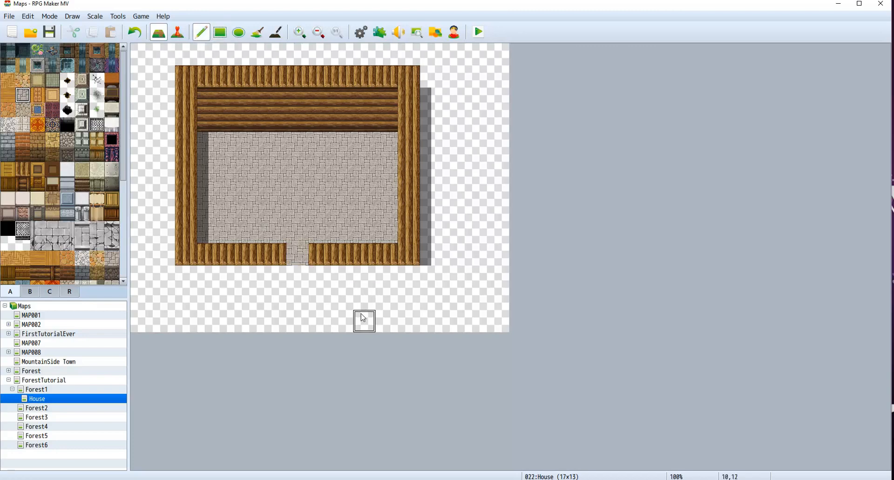
pyautogui.click(276, 32)
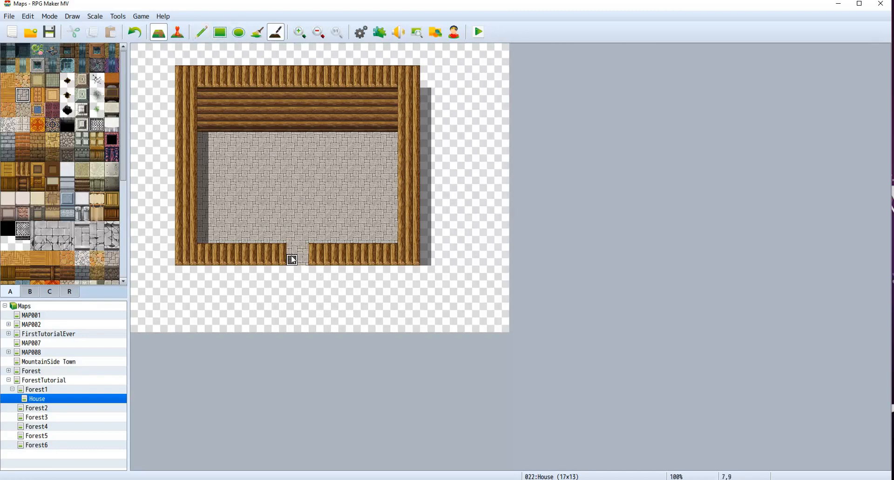
pyautogui.click(292, 260)
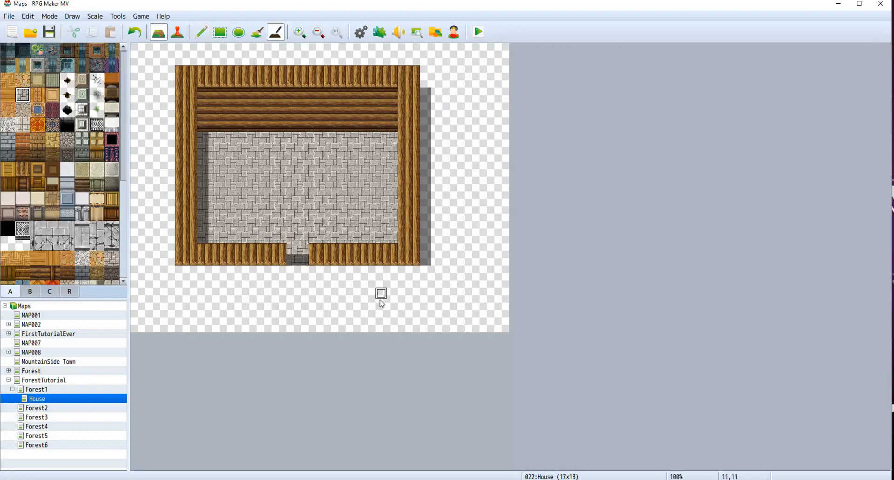
# Step: Place Cheap Bed B in the room's upper-right corner, with its headboard against the back wall
pyautogui.click(29, 292)
pyautogui.scroll(-2, 98, 182)
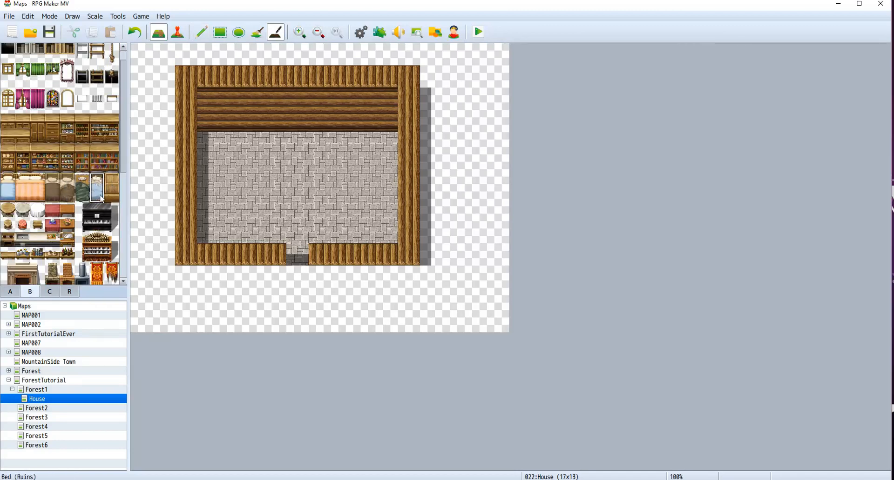
pyautogui.click(66, 182)
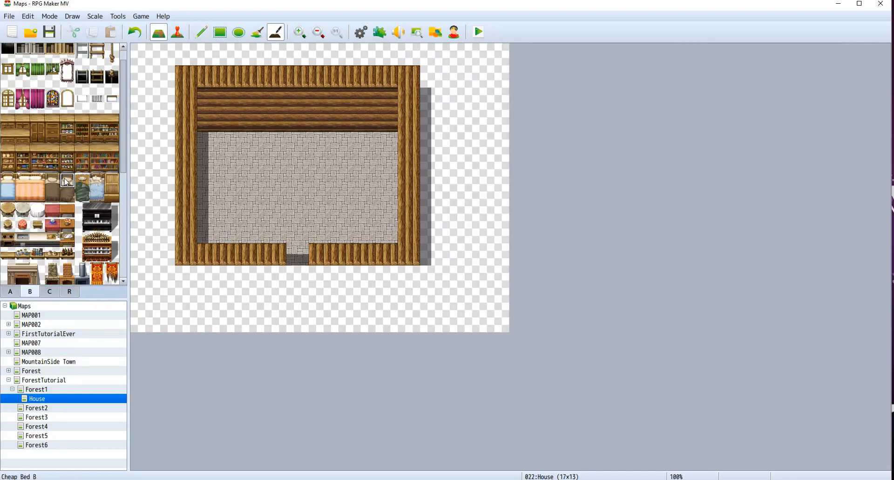
pyautogui.click(202, 33)
pyautogui.click(387, 121)
# Step: Place the three-tile kitchen counter with the sink over the lower row of the back wall, starting at its left end
pyautogui.scroll(-1, 62, 228)
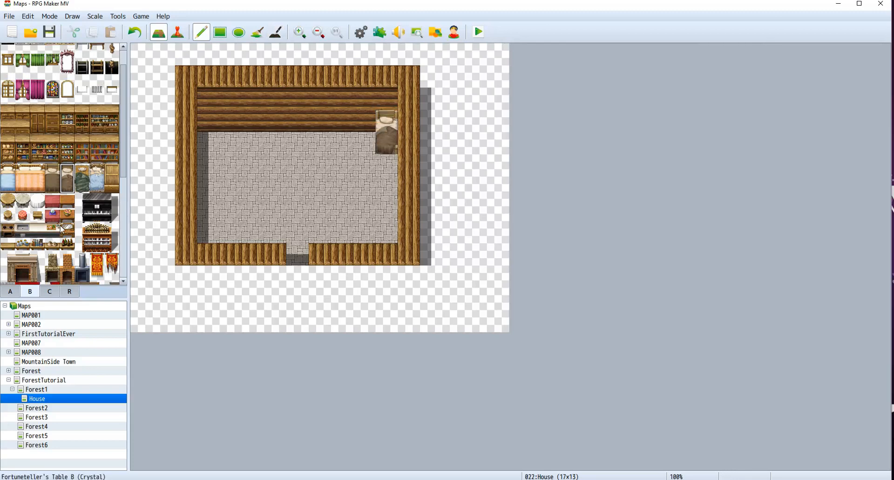
pyautogui.scroll(-2, 62, 228)
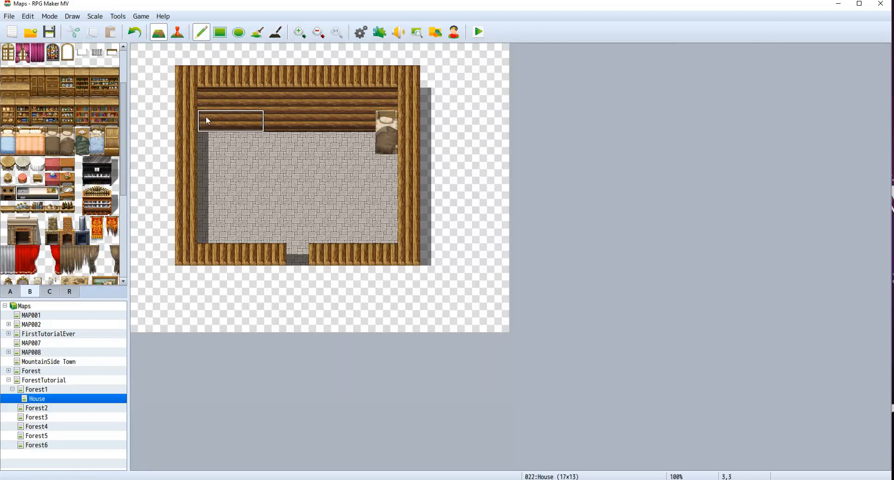
pyautogui.scroll(-6, 51, 194)
pyautogui.scroll(-3, 51, 195)
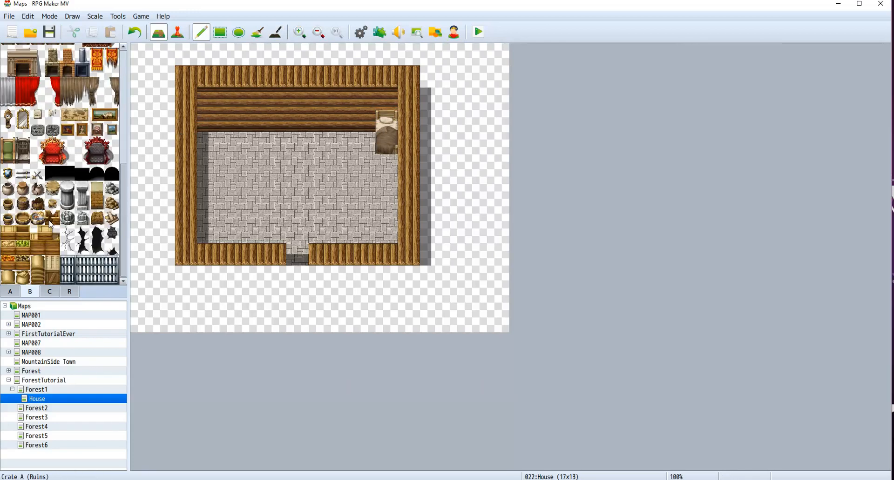
pyautogui.scroll(3, 52, 232)
pyautogui.scroll(-3, 58, 229)
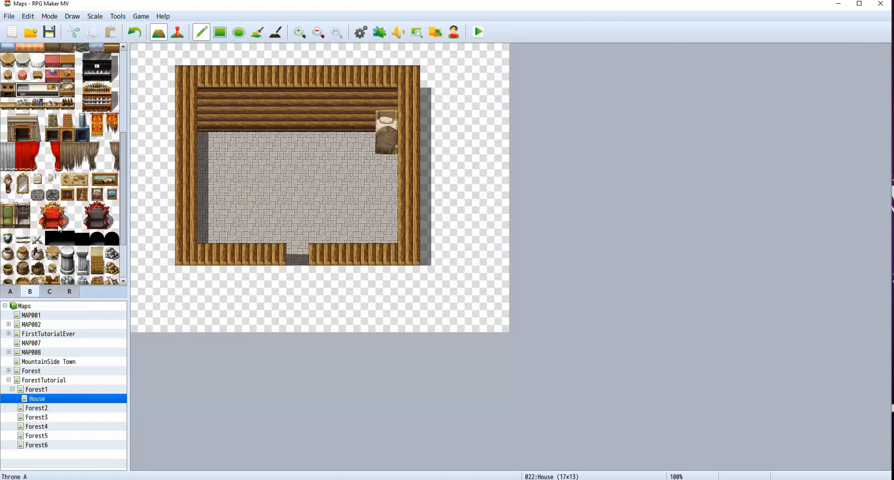
pyautogui.scroll(10, 59, 229)
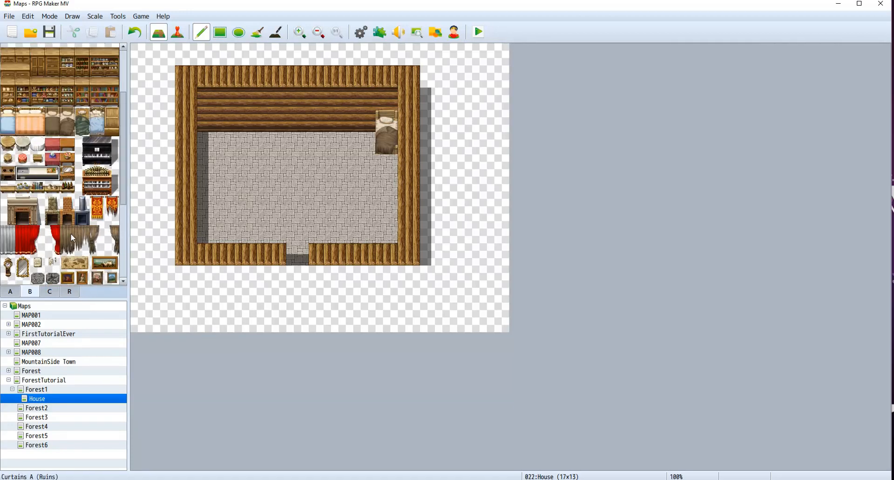
pyautogui.click(219, 142)
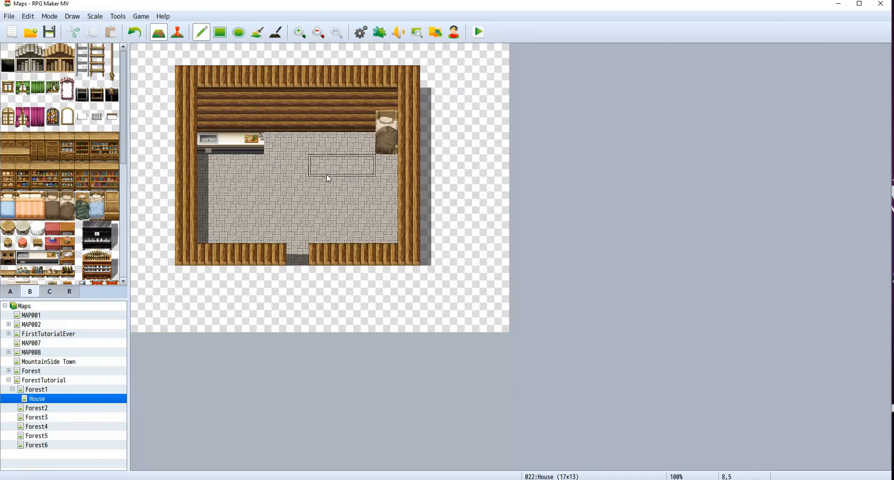
pyautogui.hotkey('ctrl', 'z')
pyautogui.click(219, 121)
# Step: Hang a dish shelf and a book shelf on the upper row of the back wall, between the counter and the bed
pyautogui.click(38, 214)
pyautogui.scroll(-3, 74, 166)
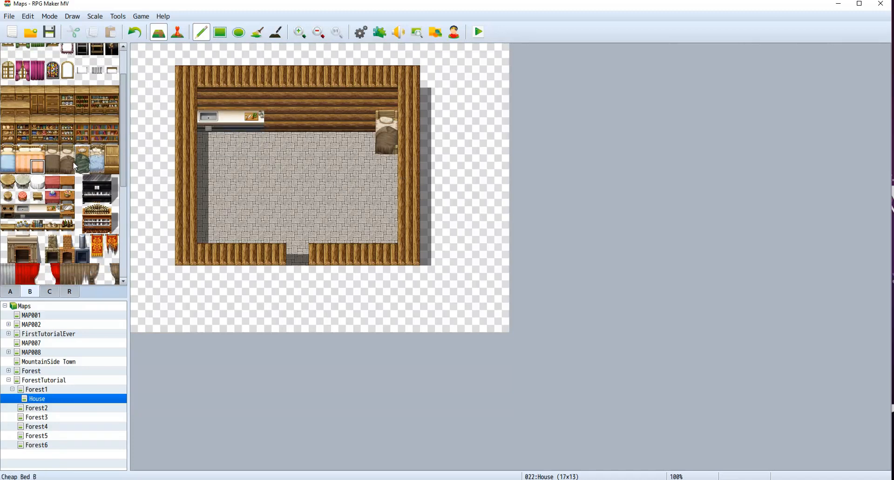
pyautogui.scroll(-2, 74, 167)
pyautogui.click(22, 188)
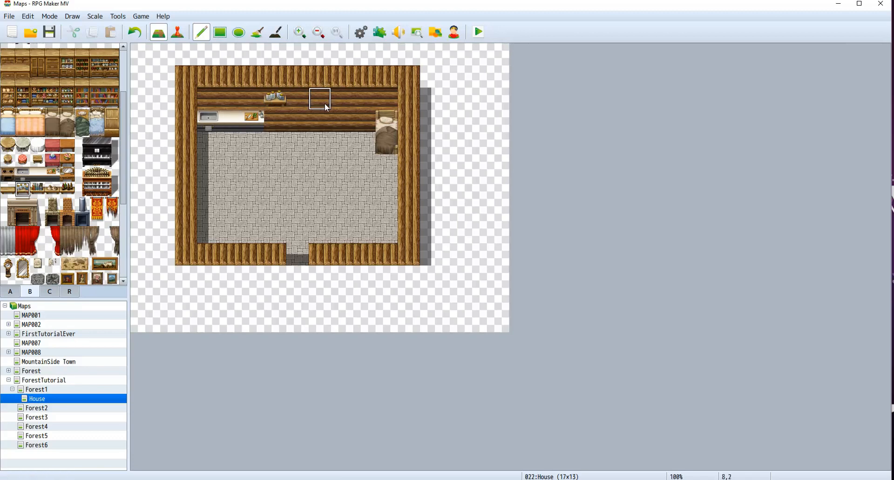
pyautogui.click(38, 188)
pyautogui.click(320, 99)
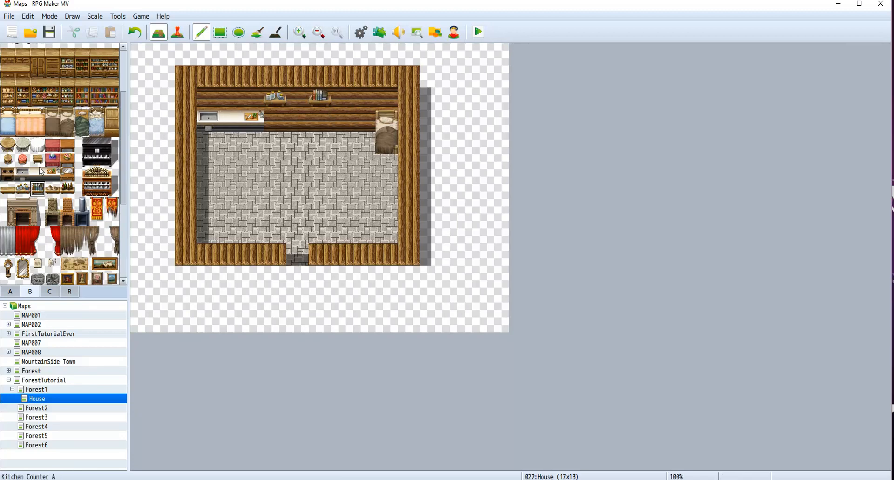
# Step: Draw a two-by-two-tile cream-topped table in the lower-left part of the room
pyautogui.scroll(2, 35, 223)
pyautogui.click(15, 294)
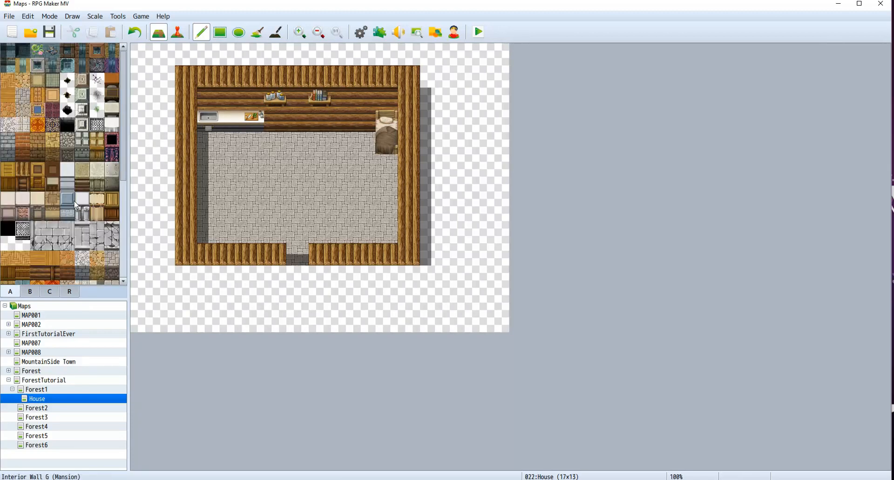
pyautogui.click(112, 109)
pyautogui.moveTo(241, 200)
pyautogui.mouseDown()
pyautogui.moveTo(254, 211)
pyautogui.moveTo(253, 188)
pyautogui.mouseUp()
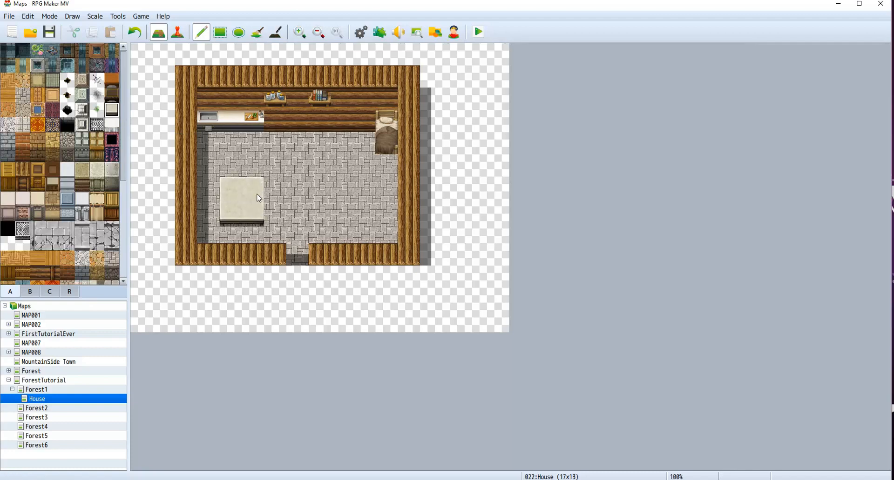
# Step: Place four round wooden stools around the table, two on its left side and two on its right
pyautogui.click(30, 292)
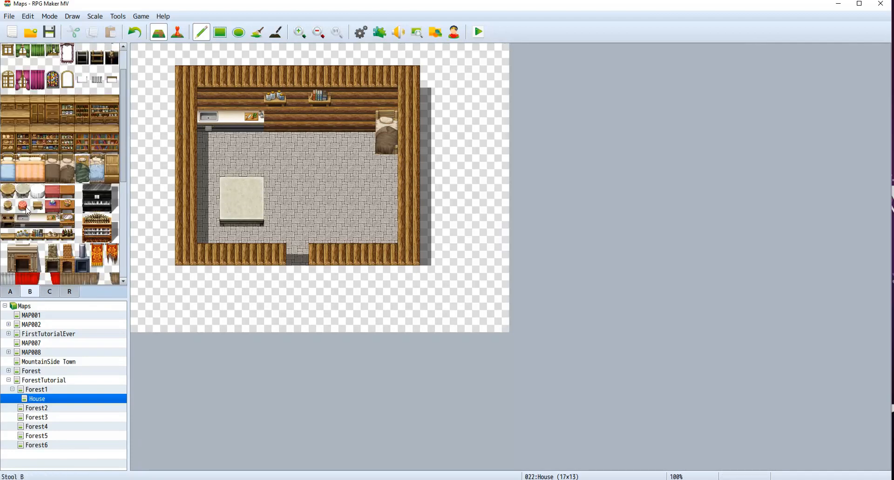
pyautogui.click(8, 206)
pyautogui.click(212, 192)
pyautogui.click(216, 202)
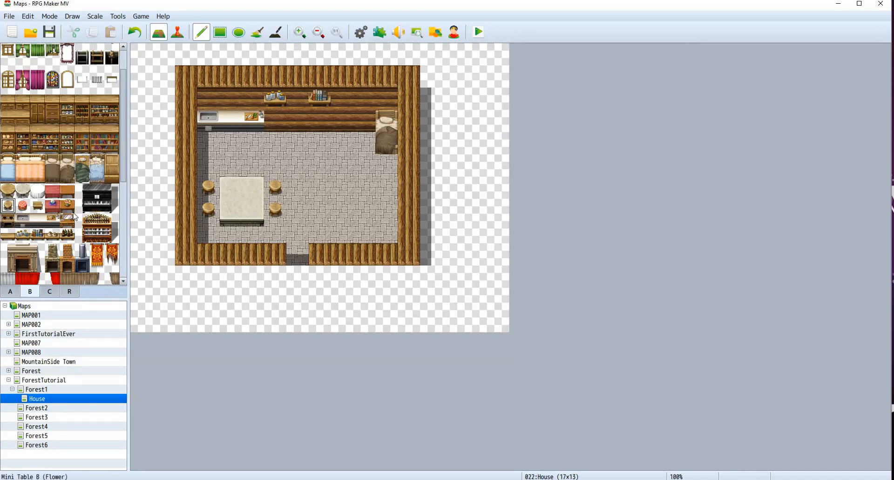
# Step: Hang a gold-framed portrait on the upper row of the back wall, between the book shelf and the bed
pyautogui.scroll(2, 59, 204)
pyautogui.scroll(-8, 60, 204)
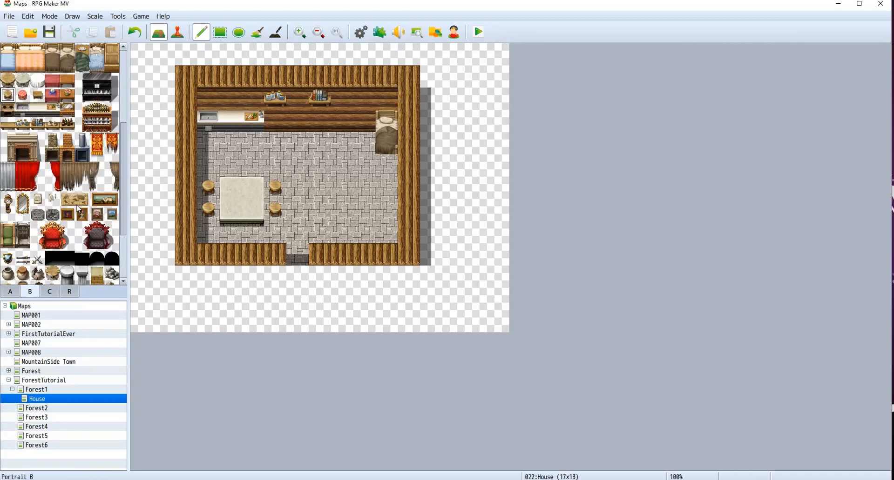
pyautogui.click(67, 214)
pyautogui.click(364, 99)
# Step: Set the table with groups of bottles on its two left tiles and a dish of food on its lower-right tile
pyautogui.scroll(-4, 78, 264)
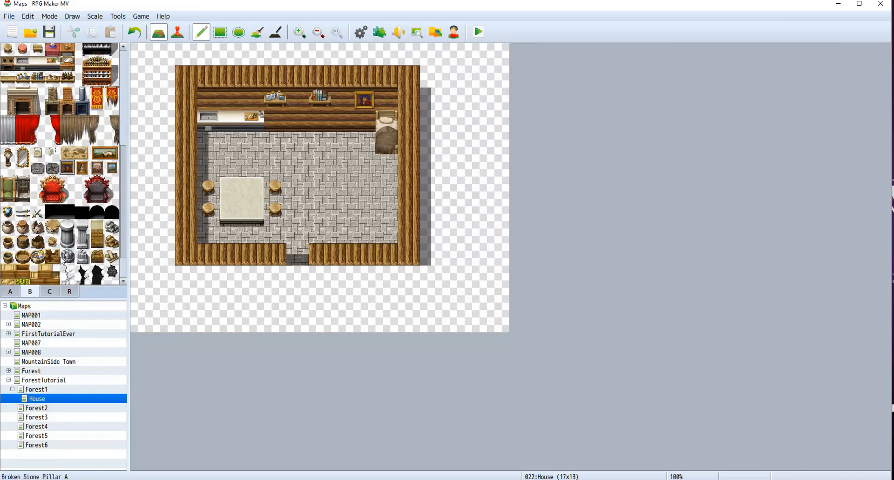
pyautogui.click(49, 291)
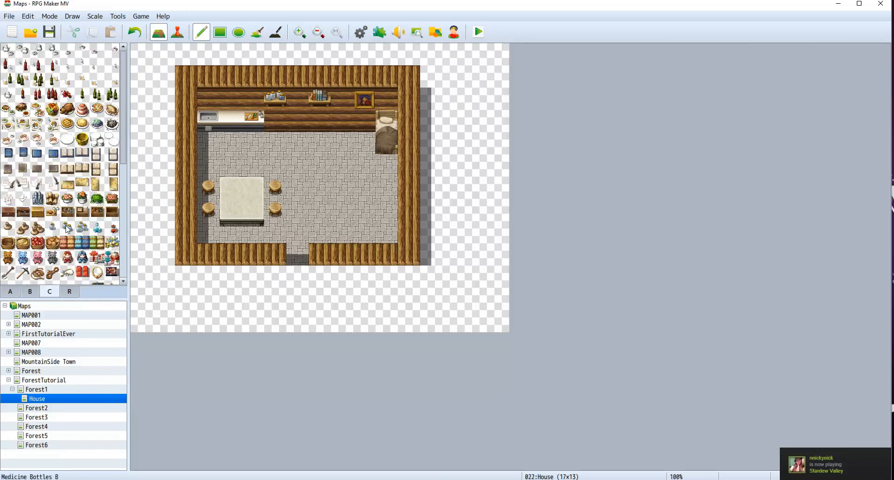
pyautogui.click(112, 242)
pyautogui.click(231, 186)
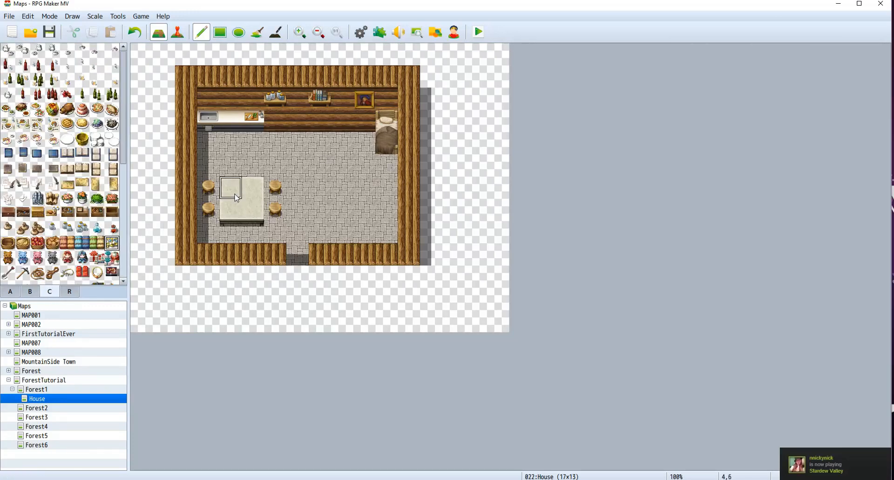
pyautogui.click(69, 229)
pyautogui.click(231, 210)
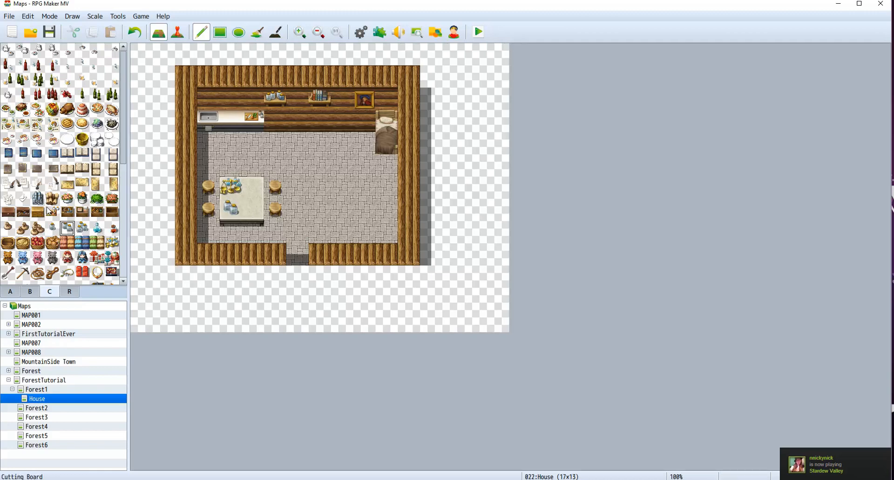
pyautogui.scroll(-1, 55, 212)
pyautogui.click(68, 190)
pyautogui.click(253, 211)
# Step: Add two small wood-framed windows to the back wall, one on either side of the book shelf
pyautogui.scroll(-3, 65, 199)
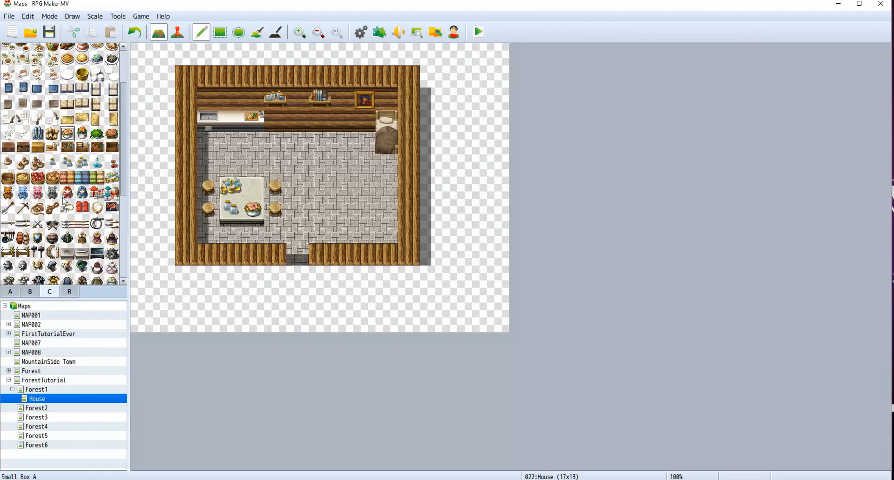
pyautogui.scroll(4, 66, 199)
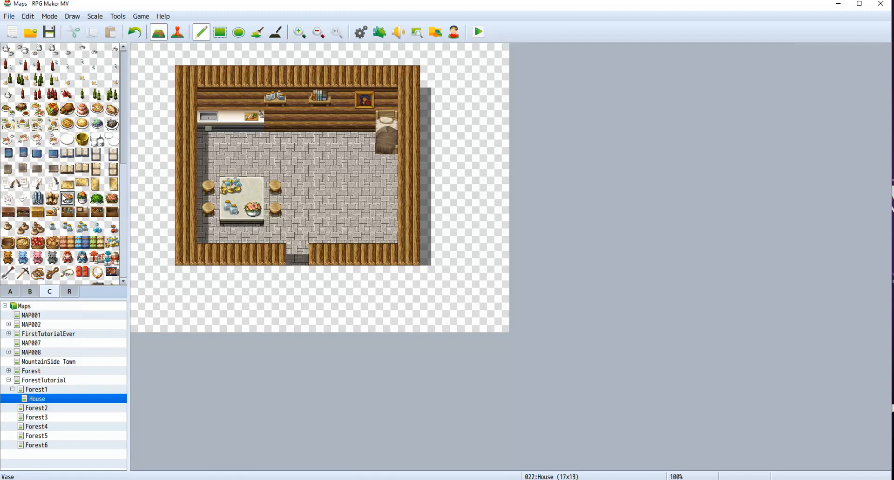
pyautogui.click(32, 293)
pyautogui.scroll(8, 66, 219)
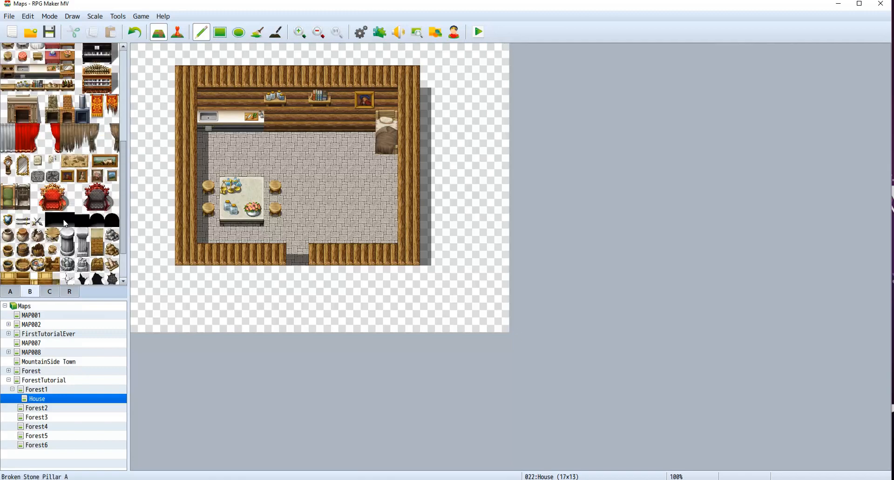
pyautogui.scroll(7, 68, 220)
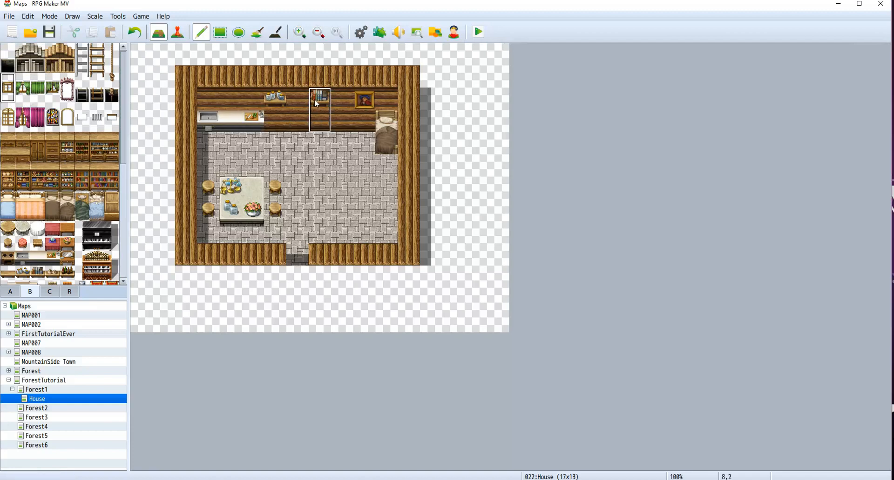
pyautogui.click(297, 110)
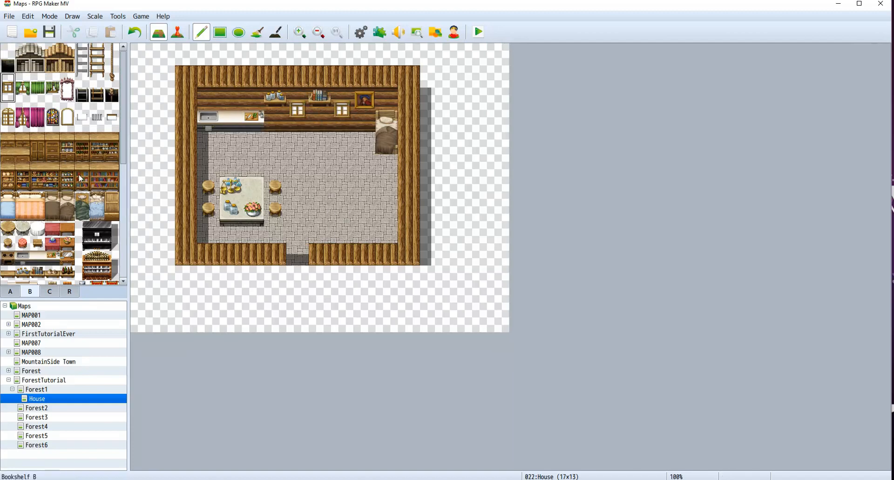
# Step: Try a round hole tile on the back wall above the kitchen counter and undo it
pyautogui.scroll(-3, 53, 231)
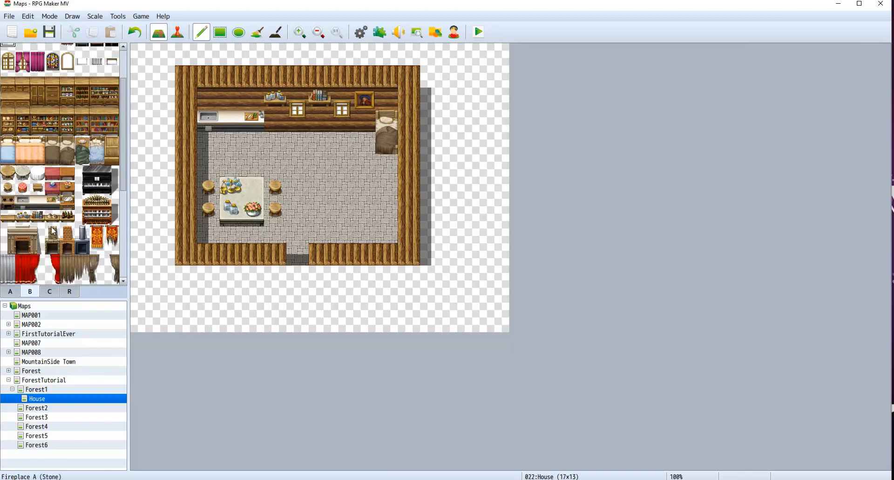
pyautogui.scroll(-3, 53, 231)
pyautogui.scroll(1, 52, 232)
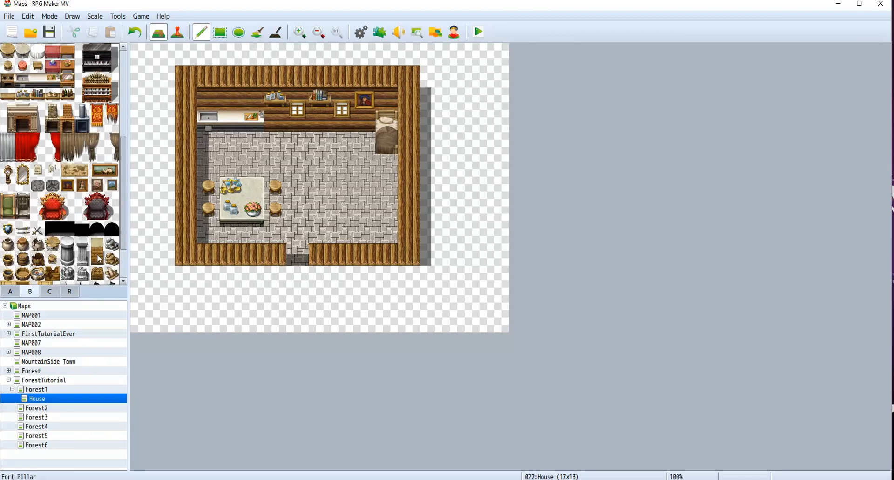
pyautogui.scroll(-1, 98, 259)
pyautogui.click(112, 233)
pyautogui.click(231, 99)
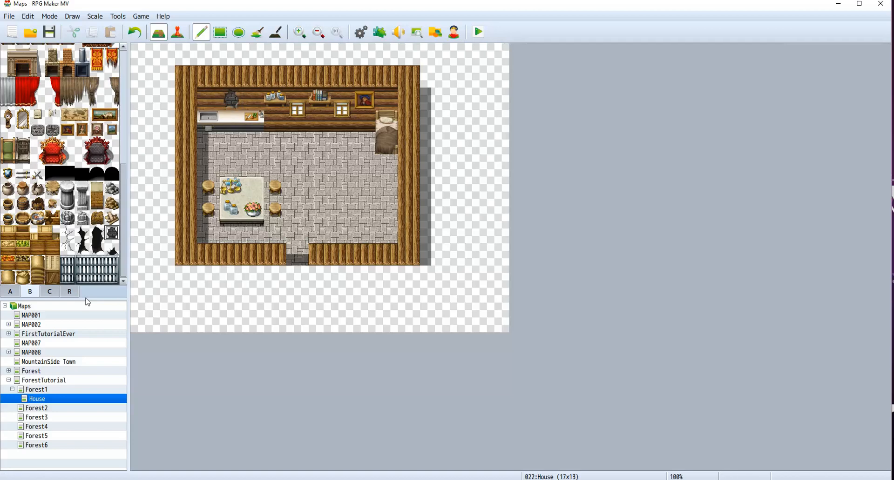
pyautogui.hotkey('ctrl', 'z')
# Step: Damage the back wall with jagged black holes above the counter and below the book shelf, plus a small fissure beside the bed
pyautogui.click(83, 246)
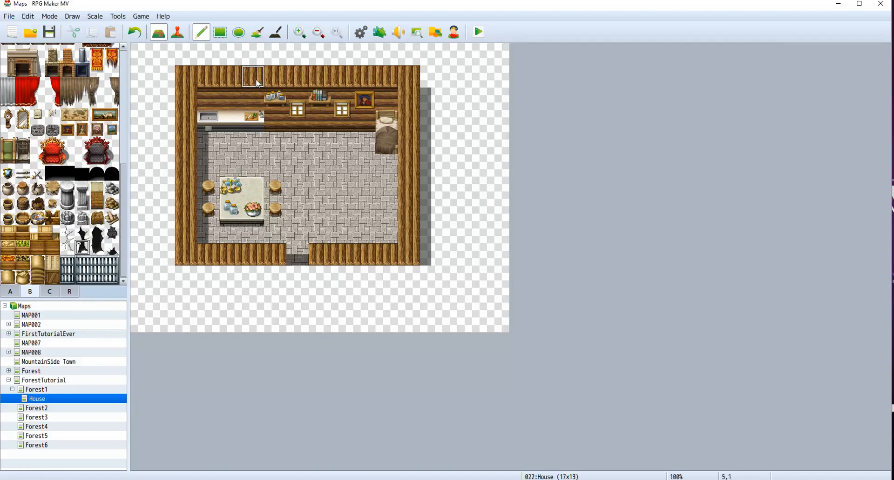
pyautogui.click(68, 233)
pyautogui.click(364, 121)
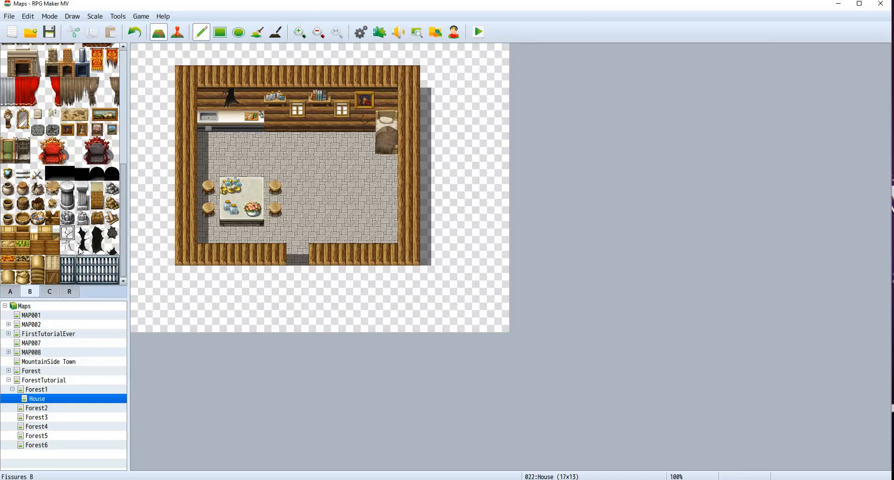
pyautogui.click(83, 234)
pyautogui.click(320, 127)
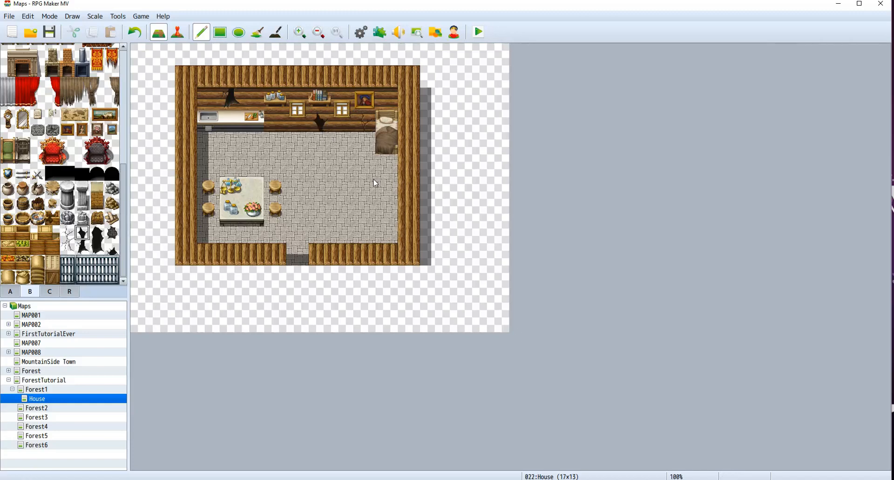
# Step: Add two-tile-high fissures to the upper left wall and lower right wall, and place scrap wood on the right part of the floor
pyautogui.moveTo(70, 252); pyautogui.dragTo(73, 237)
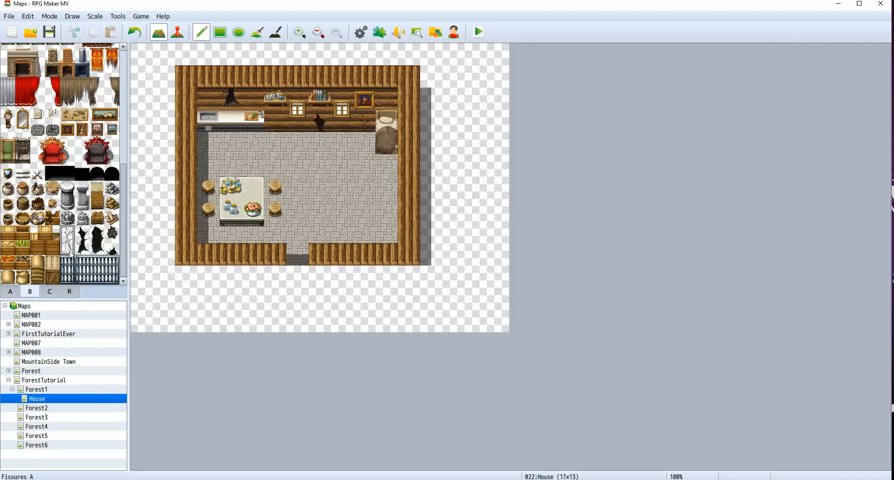
pyautogui.click(412, 235)
pyautogui.click(186, 97)
pyautogui.click(112, 218)
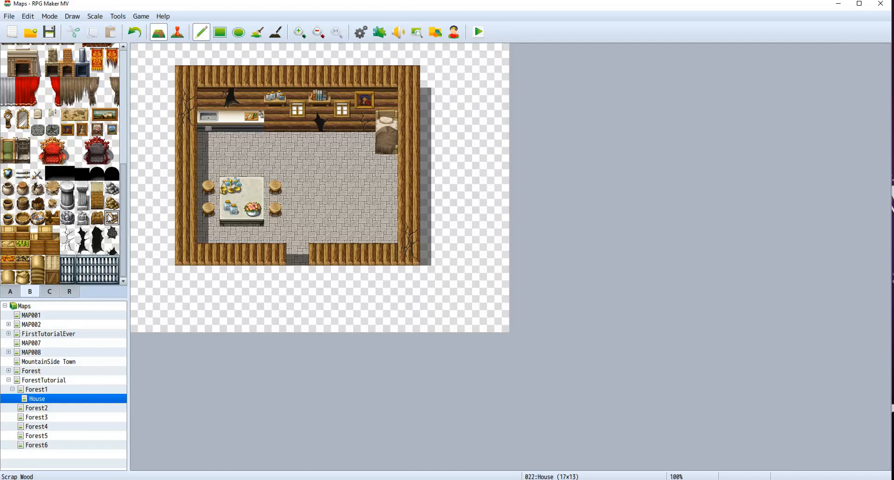
pyautogui.click(365, 210)
# Step: Scatter seven broken-floor tiles from below the kitchen counter diagonally down to the area right of the table
pyautogui.click(11, 294)
pyautogui.scroll(-5, 88, 222)
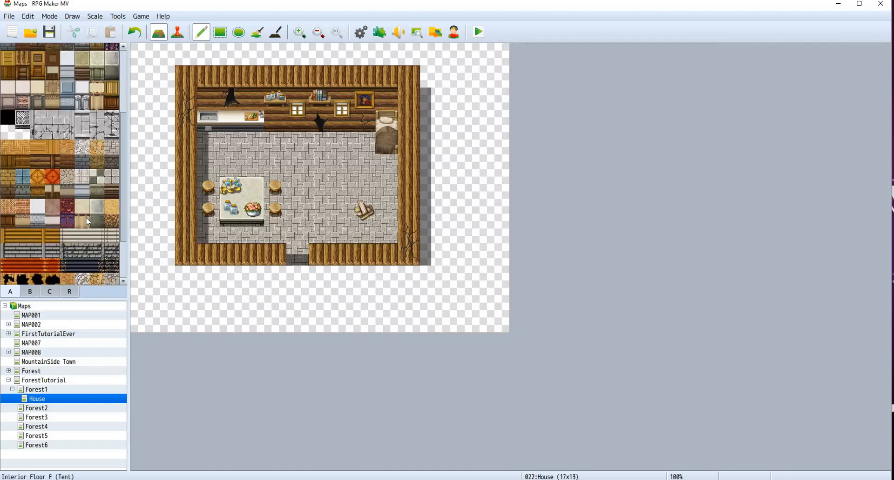
pyautogui.scroll(-3, 89, 179)
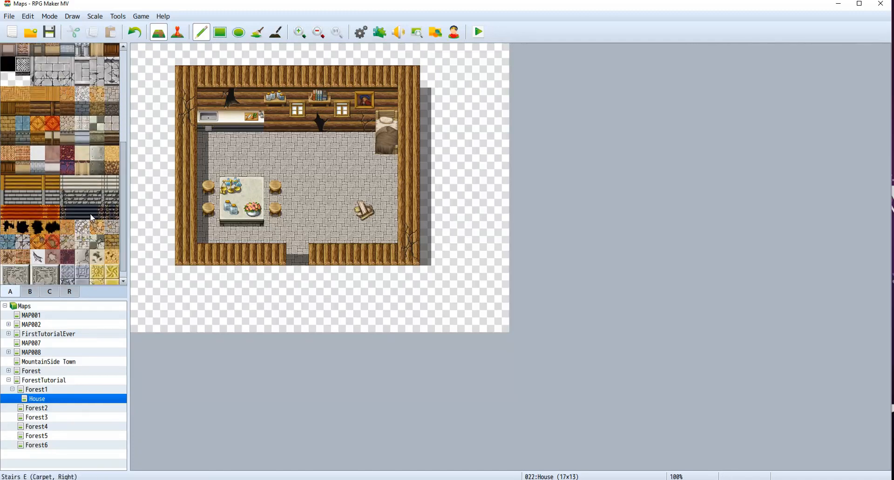
pyautogui.rightClick(316, 193)
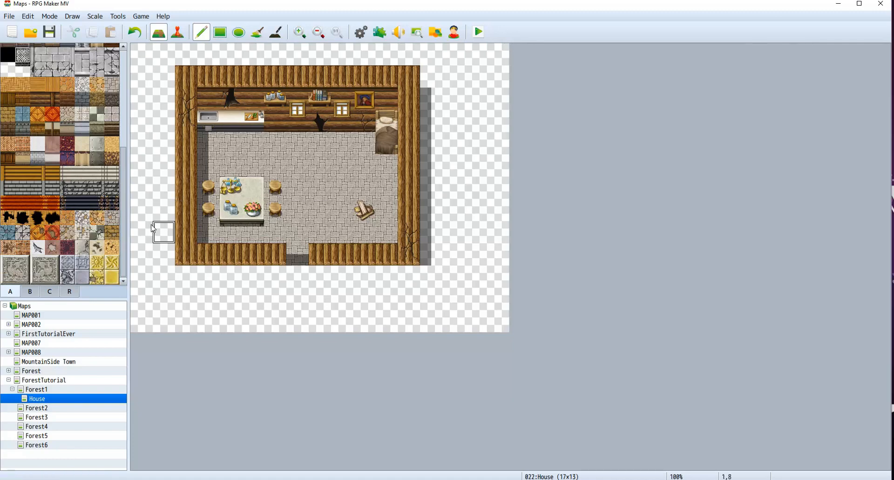
pyautogui.moveTo(253, 144); pyautogui.dragTo(231, 145)
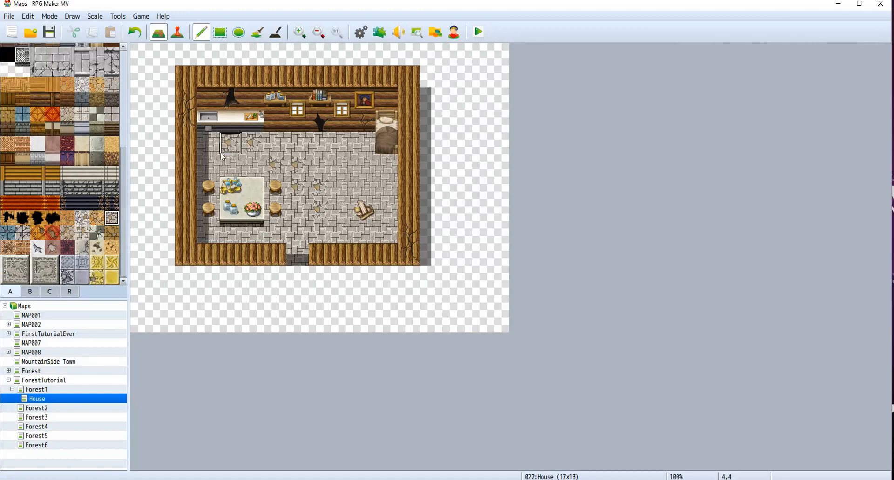
# Step: Paint a dark smudge above the table and a winding dark trail from below the windows to the room's lower-right corner
pyautogui.scroll(4, 65, 223)
pyautogui.scroll(4, 66, 223)
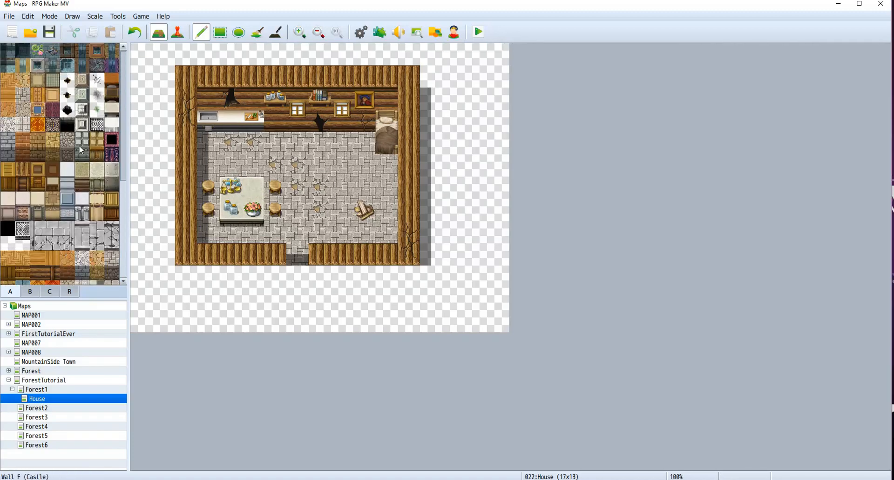
pyautogui.click(96, 94)
pyautogui.moveTo(240, 164); pyautogui.dragTo(254, 166)
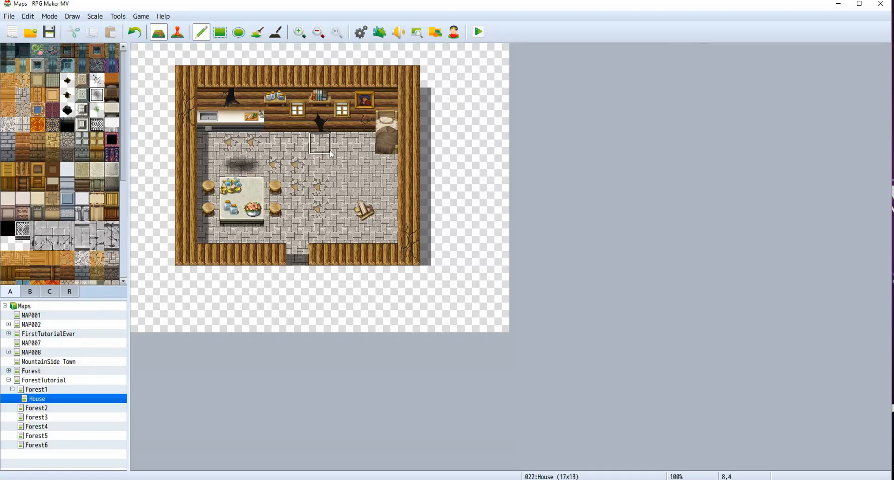
pyautogui.moveTo(375, 181)
pyautogui.mouseDown()
pyautogui.moveTo(370, 174)
pyautogui.moveTo(351, 184)
pyautogui.moveTo(386, 232)
pyautogui.mouseUp()
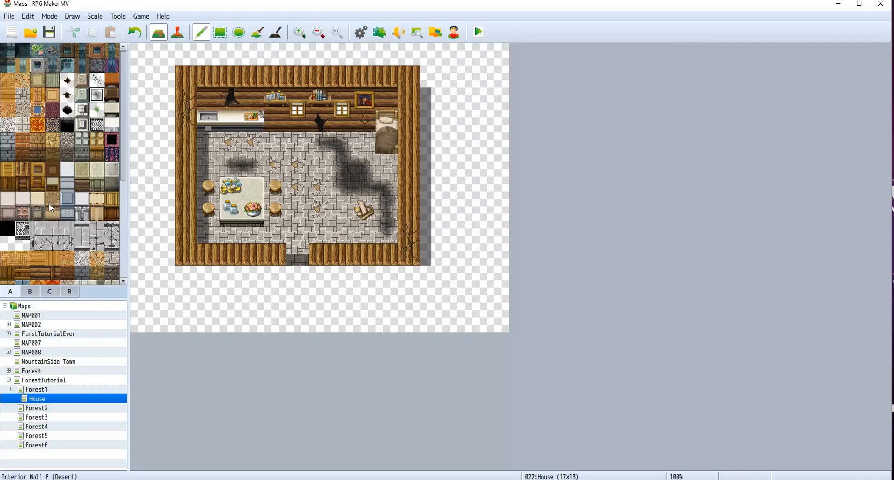
# Step: Switch to event editing and create a new event on the upper-right stool beside the table
pyautogui.click(37, 290)
pyautogui.scroll(-5, 55, 147)
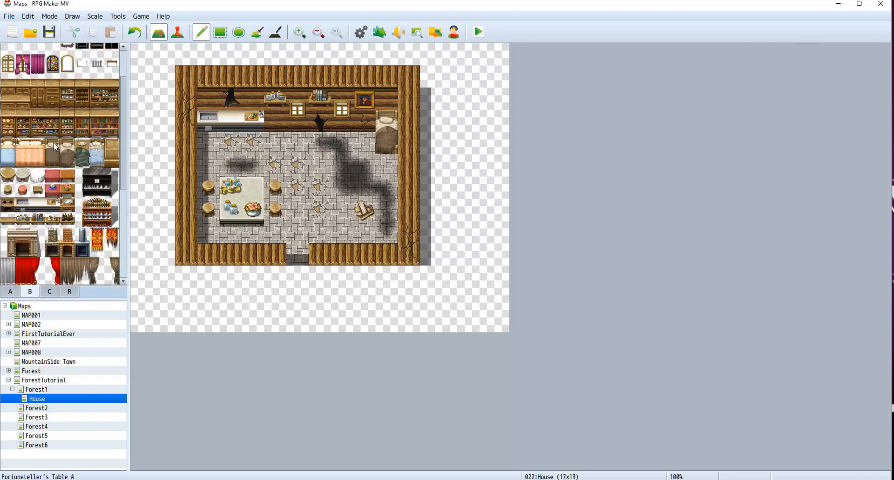
pyautogui.scroll(2, 55, 147)
pyautogui.click(177, 31)
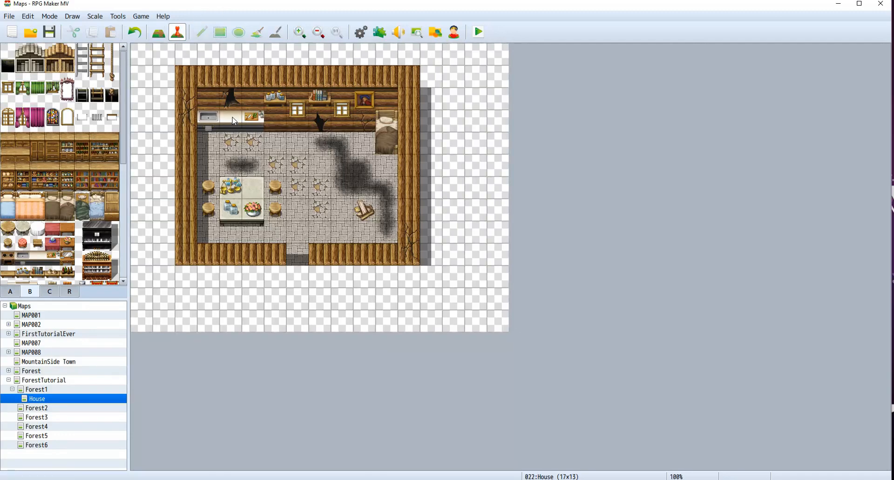
pyautogui.rightClick(279, 192)
pyautogui.click(297, 208)
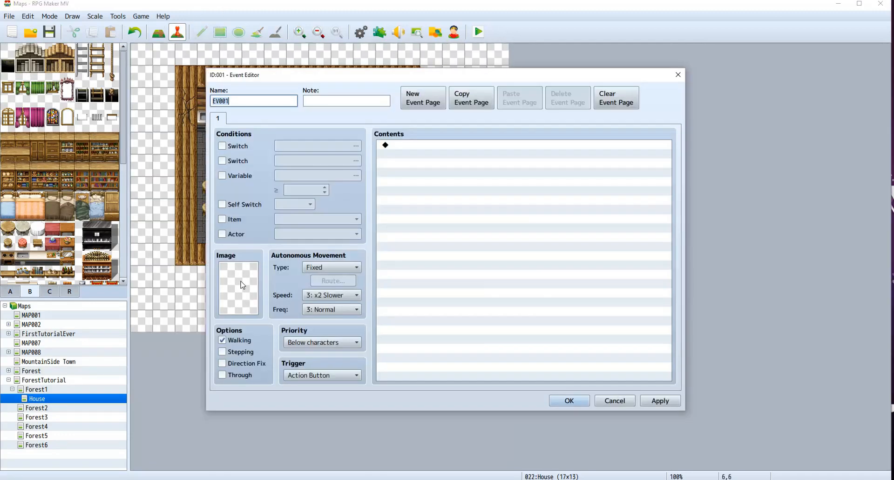
# Step: Give the event the brown-haired character image from the People4 set, third in the upper row
pyautogui.doubleClick(238, 288)
pyautogui.click(313, 263)
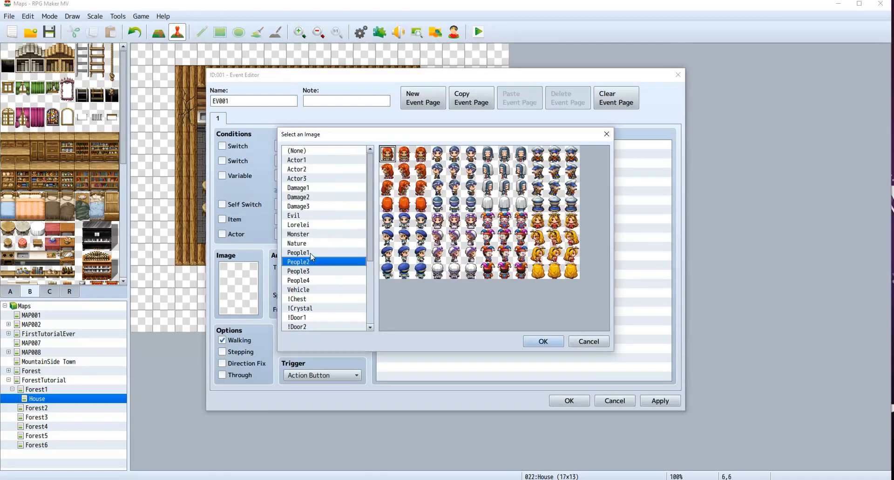
pyautogui.click(309, 272)
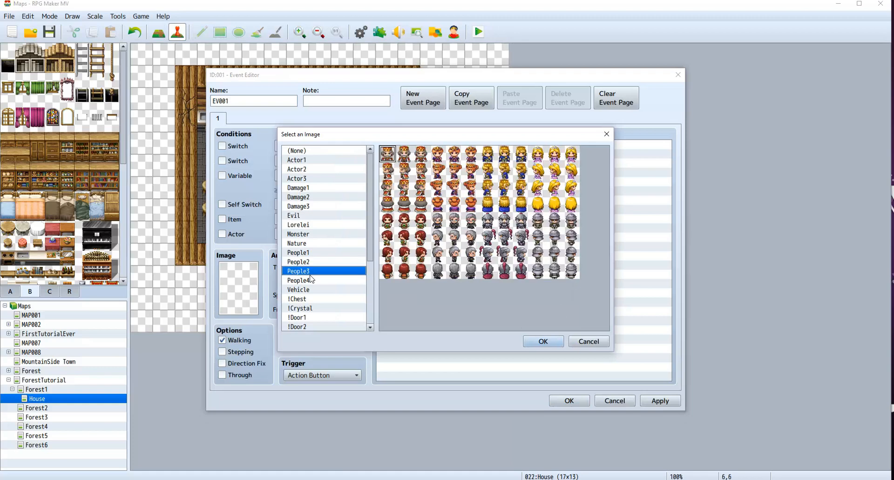
pyautogui.click(313, 281)
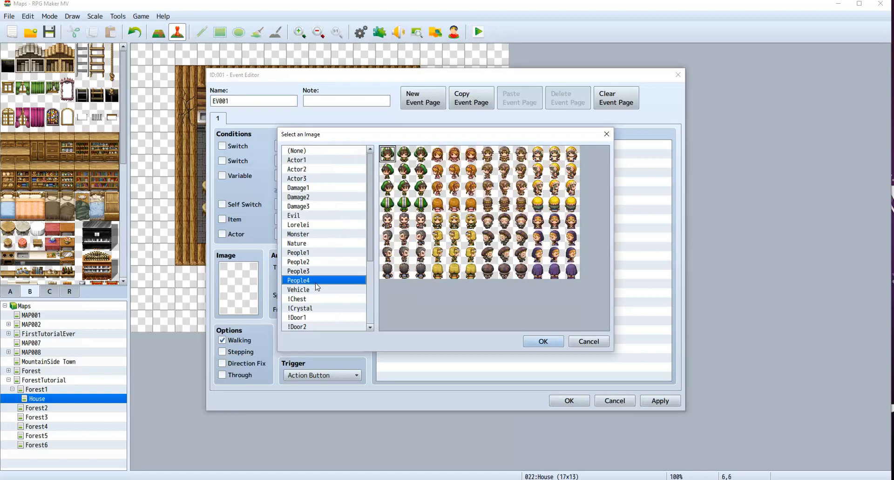
pyautogui.doubleClick(512, 176)
pyautogui.doubleClick(499, 191)
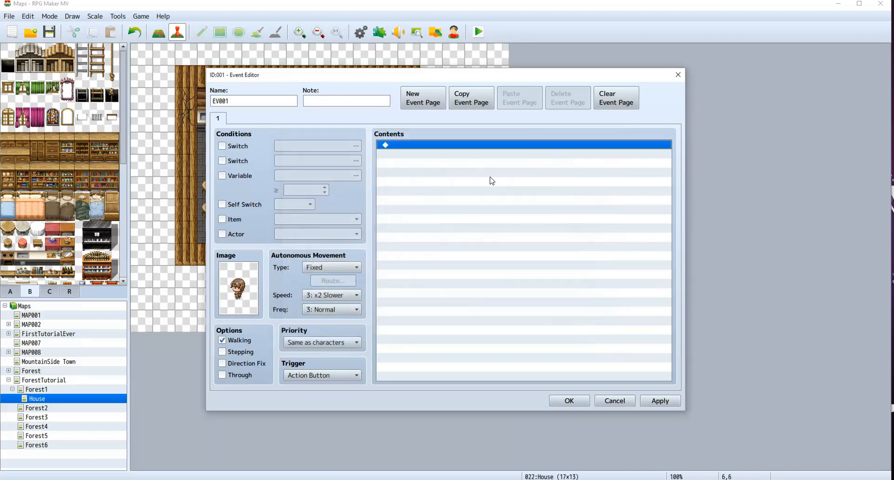
# Step: Add the message "I have a quest for you!" to the event, with the third upper-row face from the People4 set
pyautogui.click(425, 146)
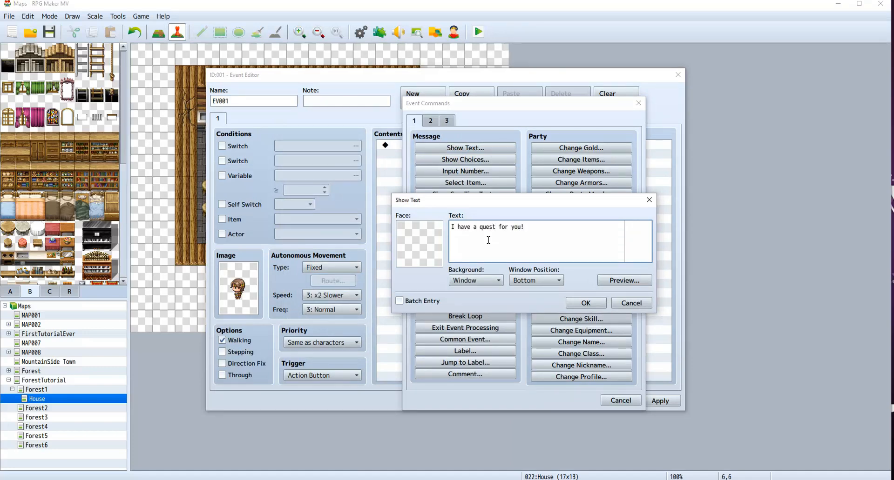
pyautogui.doubleClick(422, 252)
pyautogui.click(387, 257)
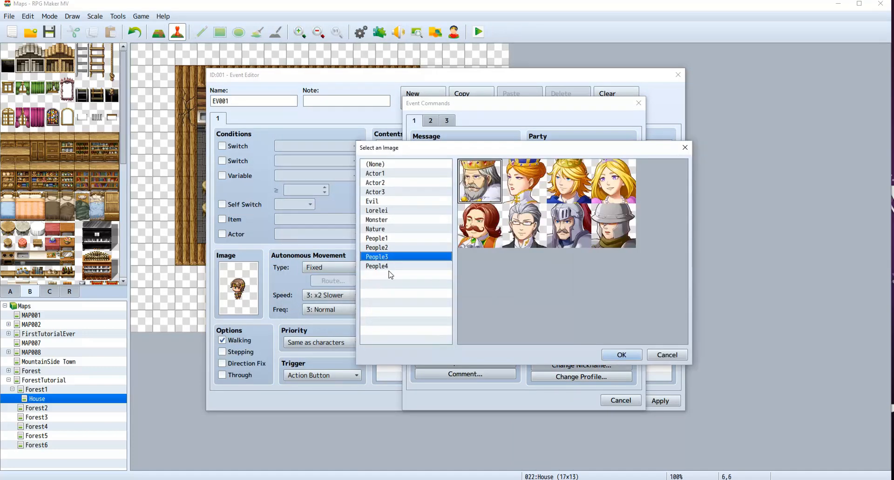
pyautogui.click(390, 267)
pyautogui.doubleClick(584, 186)
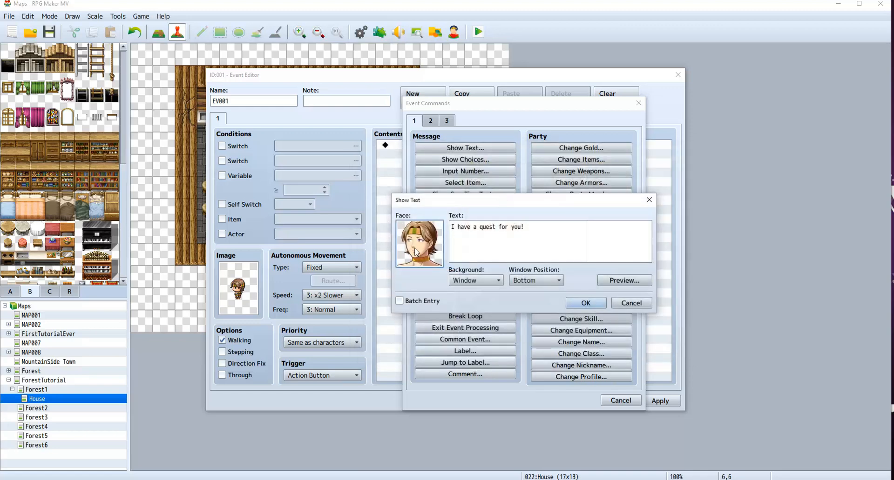
pyautogui.click(582, 304)
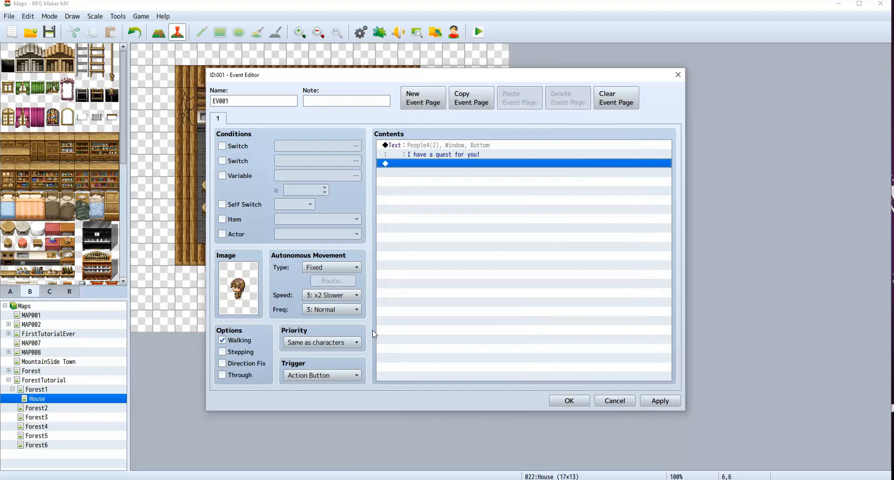
pyautogui.click(568, 400)
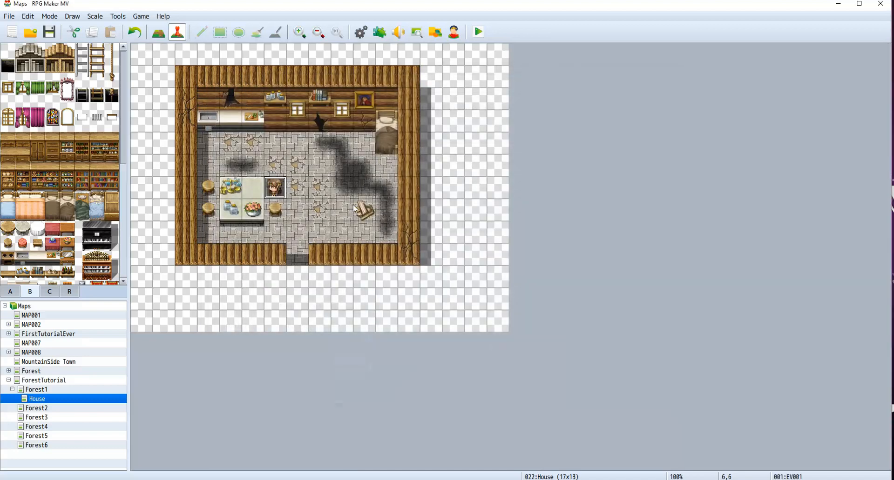
# Step: Move the character event from the stool to floor tile 8,5 beside the dark smudge
pyautogui.rightClick(275, 191)
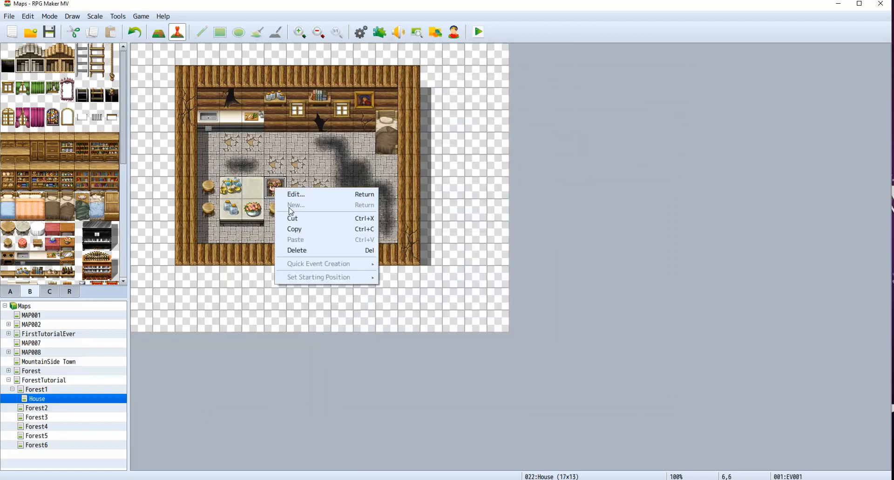
pyautogui.click(292, 218)
pyautogui.rightClick(319, 165)
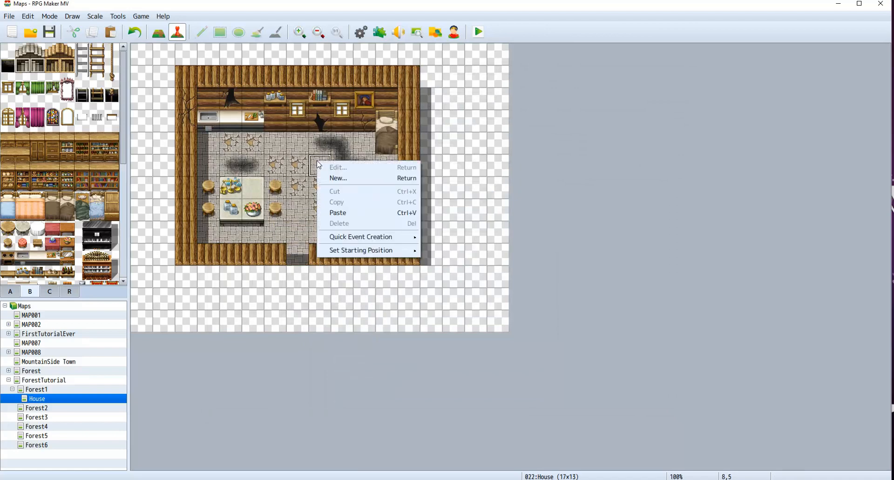
pyautogui.click(343, 215)
# Step: Change the character event's image to the front-facing pose of the same brown-haired People4 character
pyautogui.doubleClick(321, 175)
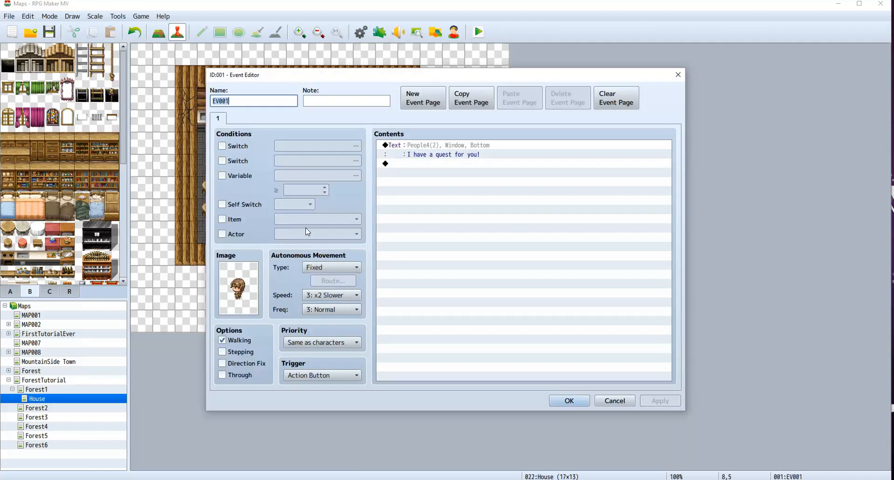
pyautogui.doubleClick(238, 289)
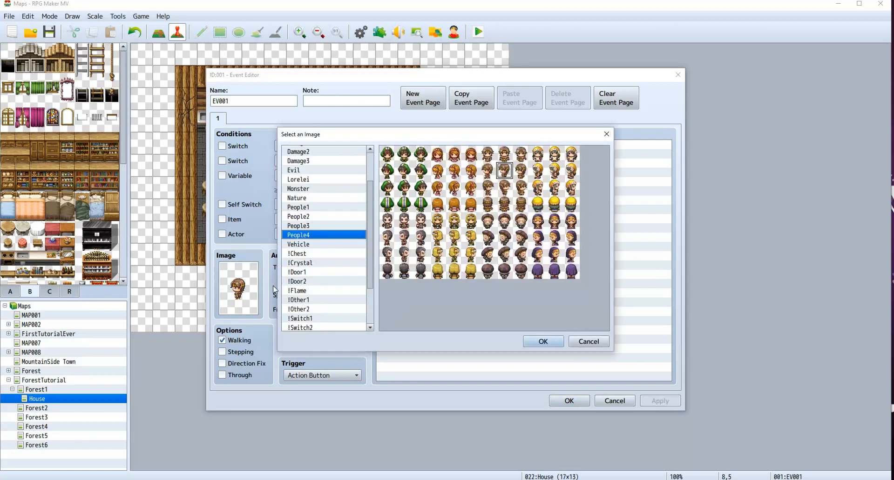
pyautogui.click(543, 341)
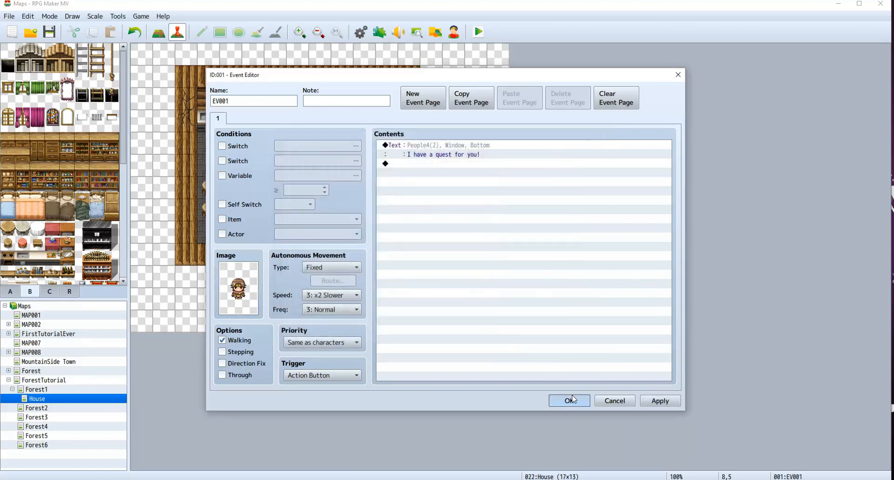
pyautogui.click(569, 401)
pyautogui.click(442, 242)
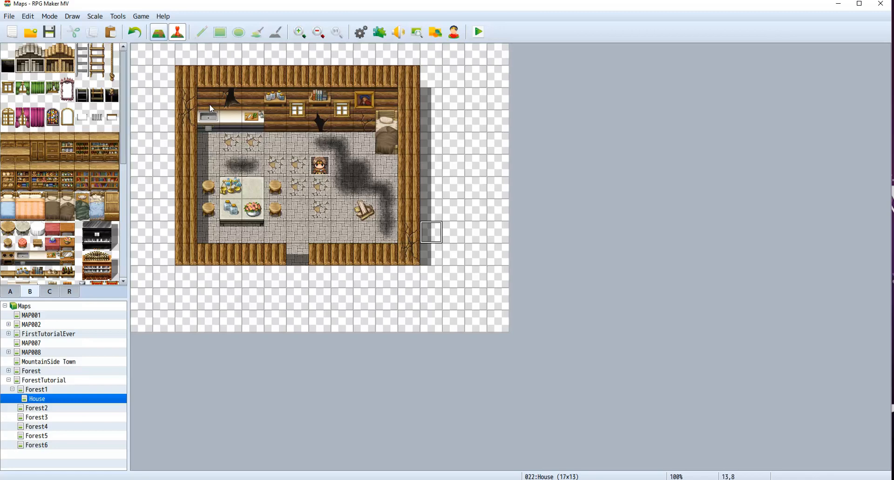
# Step: Create a quick transfer event on the House doorway tile 7,9 leading to the Forest1 tile just below the cabin door
pyautogui.click(167, 32)
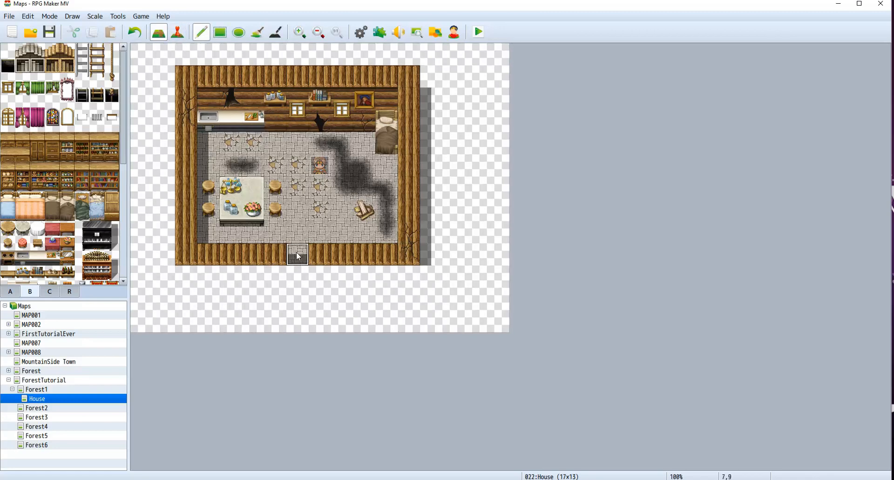
pyautogui.press('F6')
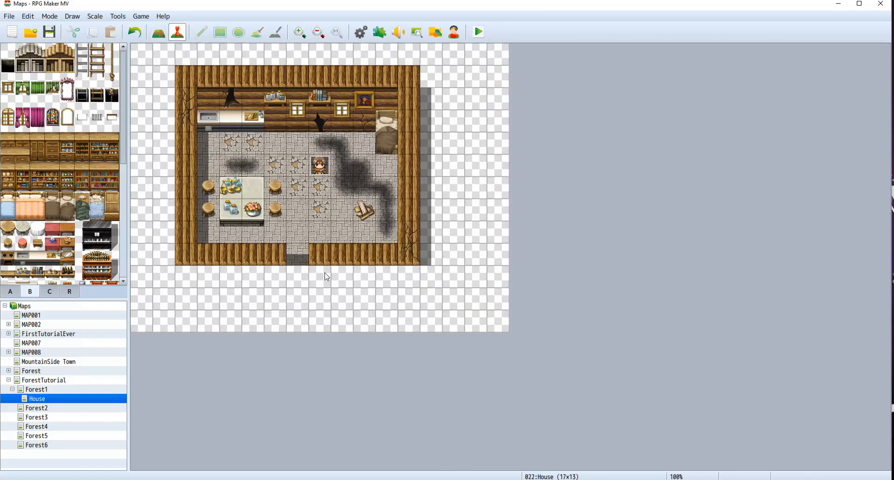
pyautogui.rightClick(299, 254)
pyautogui.moveTo(363, 327)
pyautogui.click(429, 327)
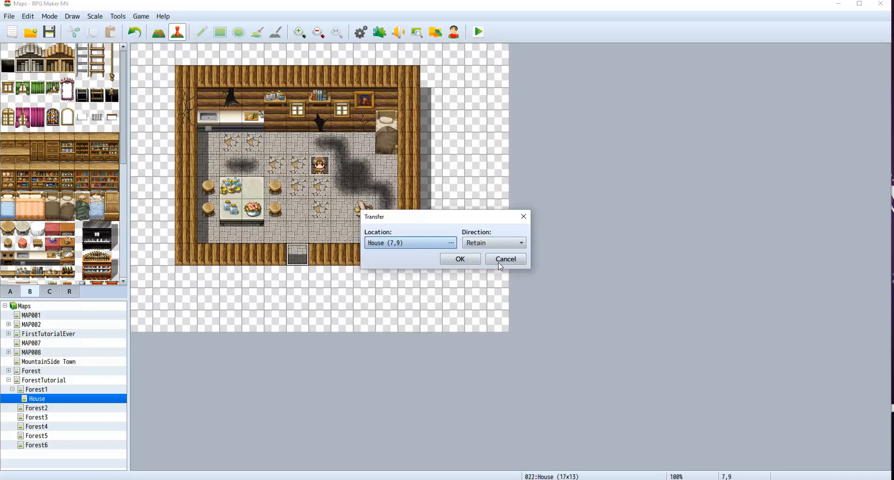
pyautogui.click(450, 243)
pyautogui.click(222, 178)
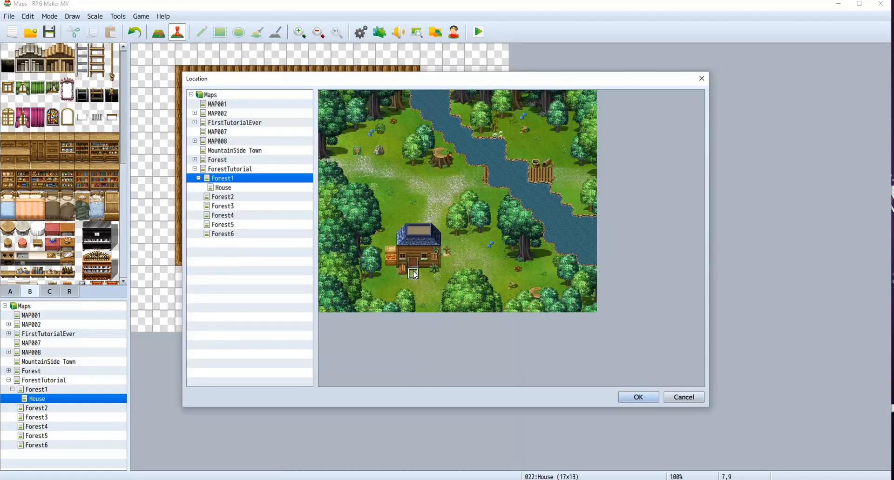
pyautogui.click(637, 397)
pyautogui.click(458, 260)
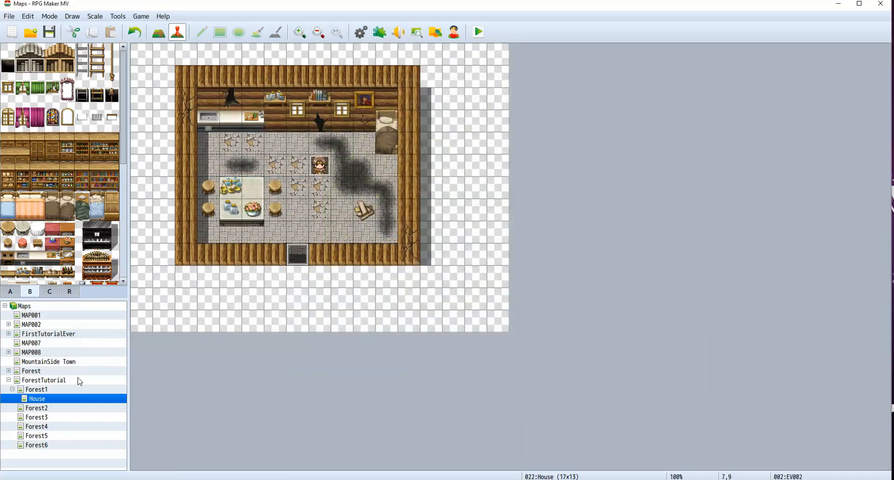
# Step: Set the Forest1 cabin door event's player transfer destination to House (7,8), just inside the doorway
pyautogui.click(60, 390)
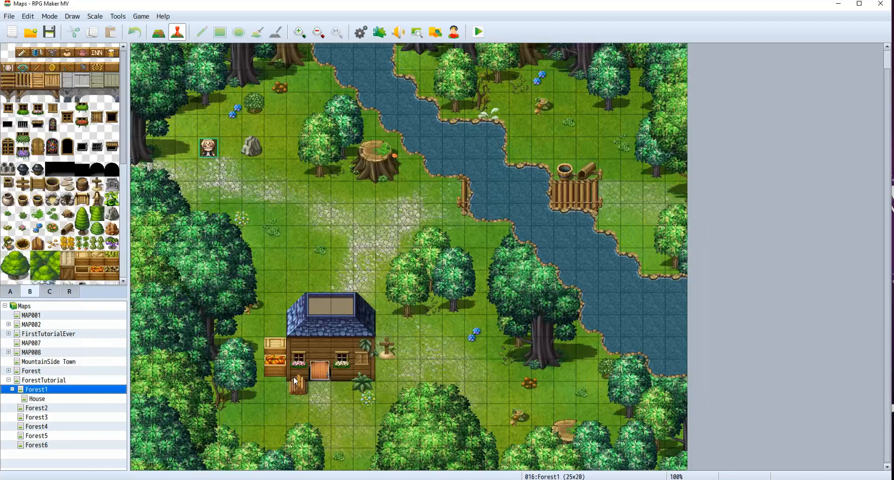
pyautogui.doubleClick(320, 369)
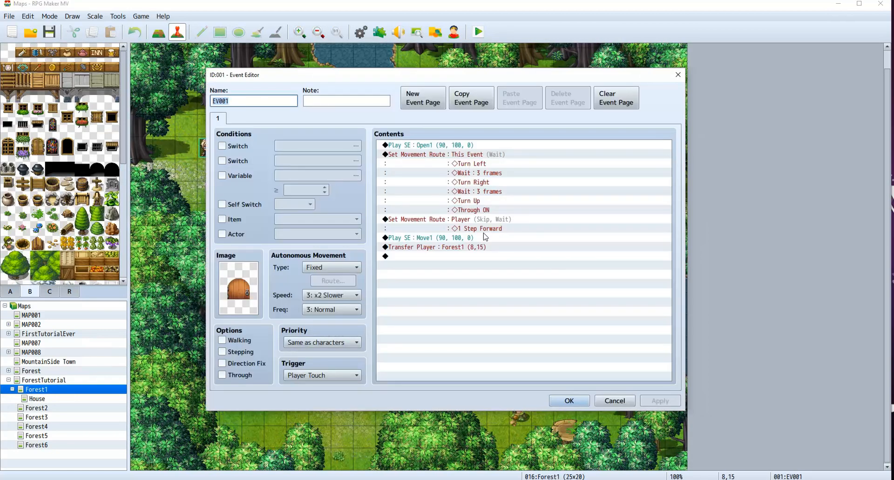
pyautogui.doubleClick(484, 247)
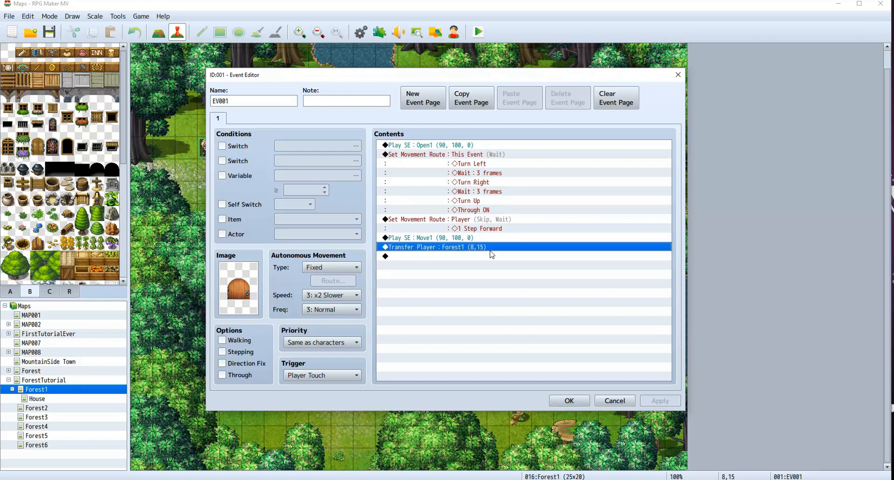
pyautogui.click(559, 220)
pyautogui.click(302, 202)
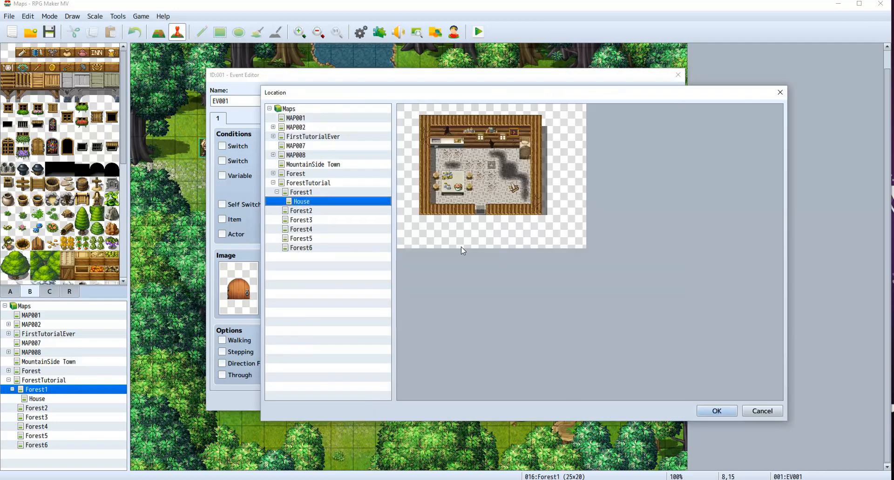
pyautogui.click(481, 202)
pyautogui.click(716, 411)
pyautogui.click(524, 323)
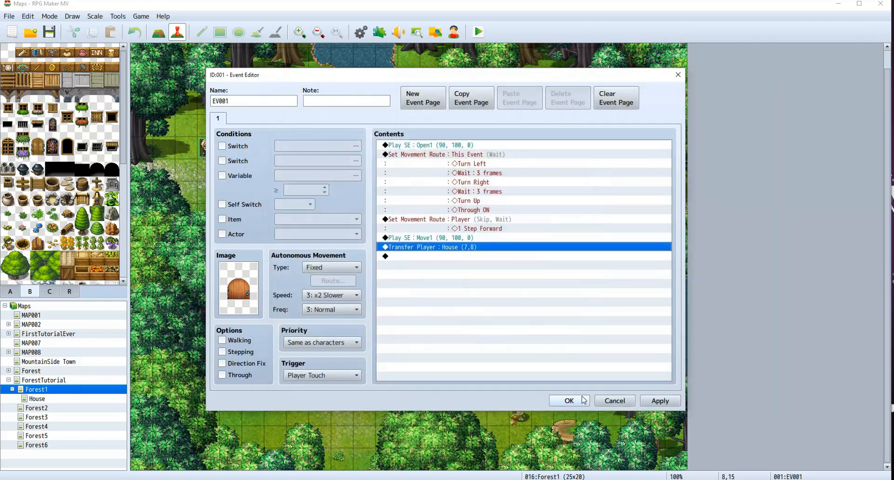
pyautogui.click(567, 455)
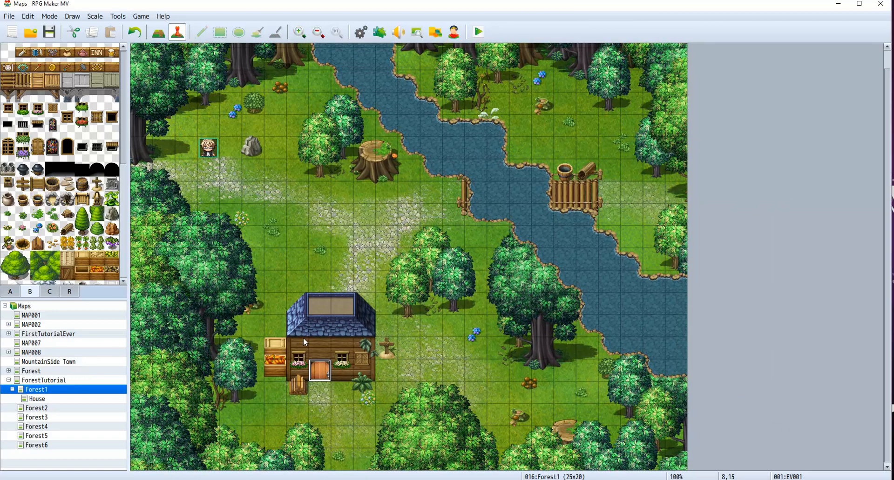
pyautogui.scroll(1, 365, 339)
pyautogui.scroll(-1, 367, 311)
pyautogui.scroll(1, 367, 306)
pyautogui.scroll(-1, 360, 301)
pyautogui.scroll(1, 362, 305)
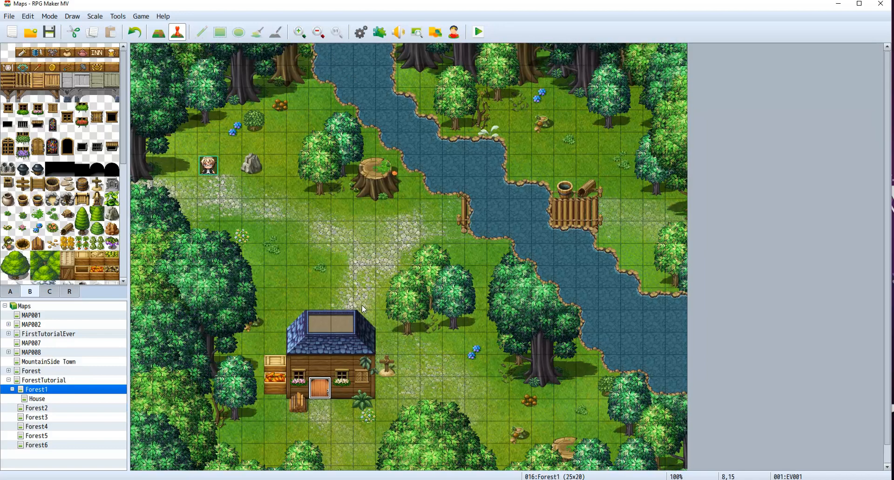
pyautogui.scroll(-1, 311, 383)
pyautogui.scroll(1, 211, 382)
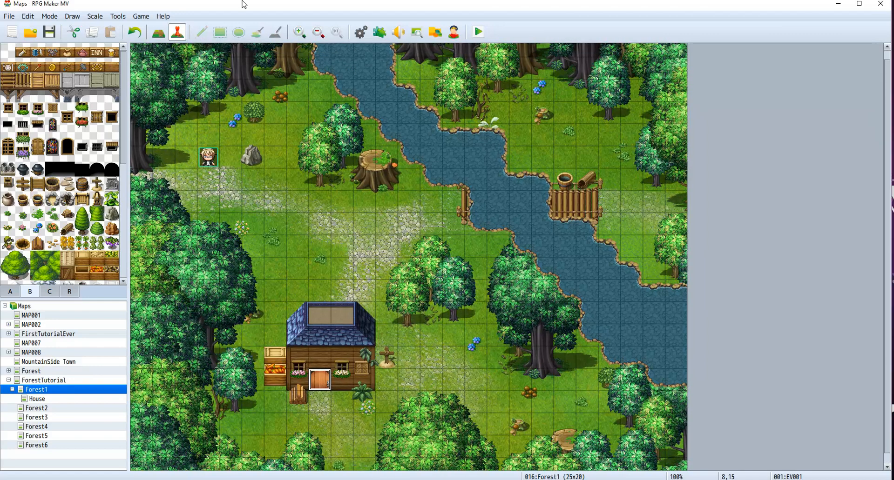
pyautogui.click(159, 32)
pyautogui.click(177, 32)
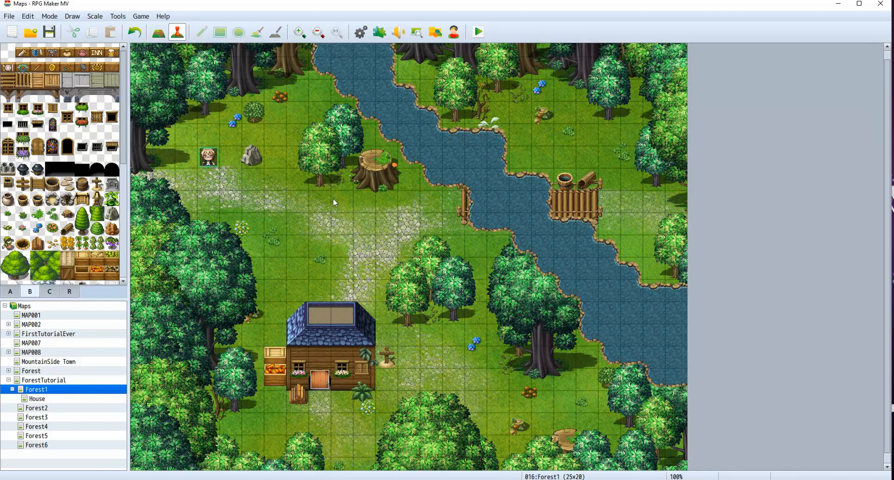
# Step: Create a new event on Forest1 tile 8,7, above the cabin, using the front-facing blue slime image from the Monster set
pyautogui.rightClick(328, 207)
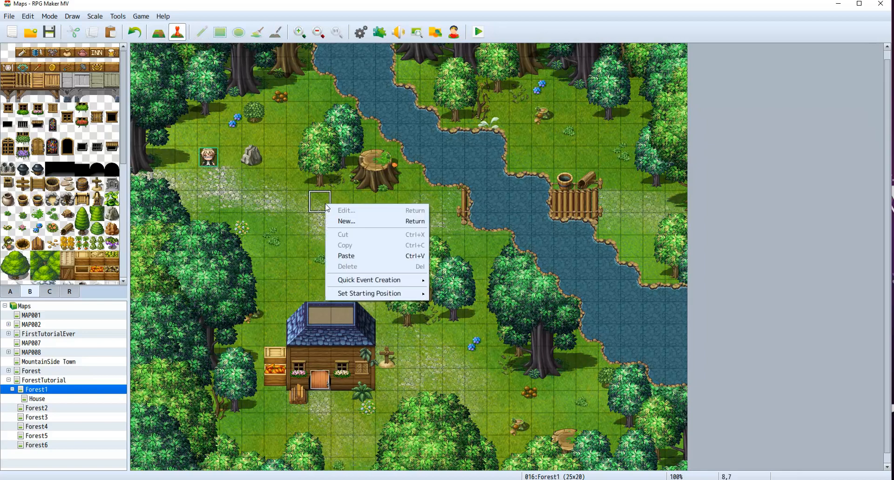
pyautogui.click(344, 219)
pyautogui.doubleClick(237, 288)
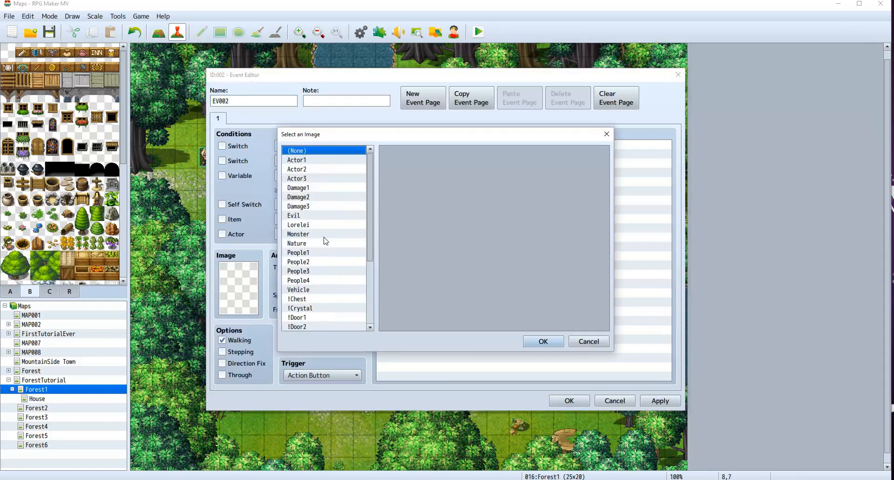
pyautogui.click(307, 233)
pyautogui.click(454, 187)
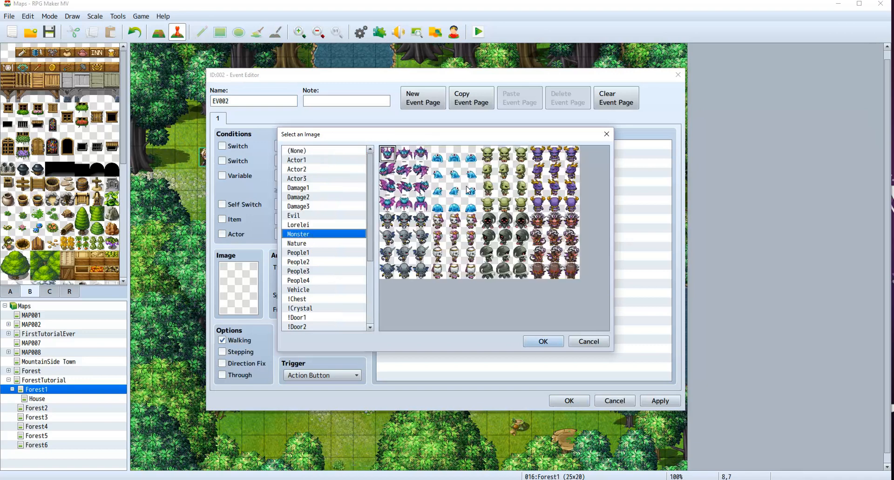
pyautogui.click(448, 161)
pyautogui.click(543, 341)
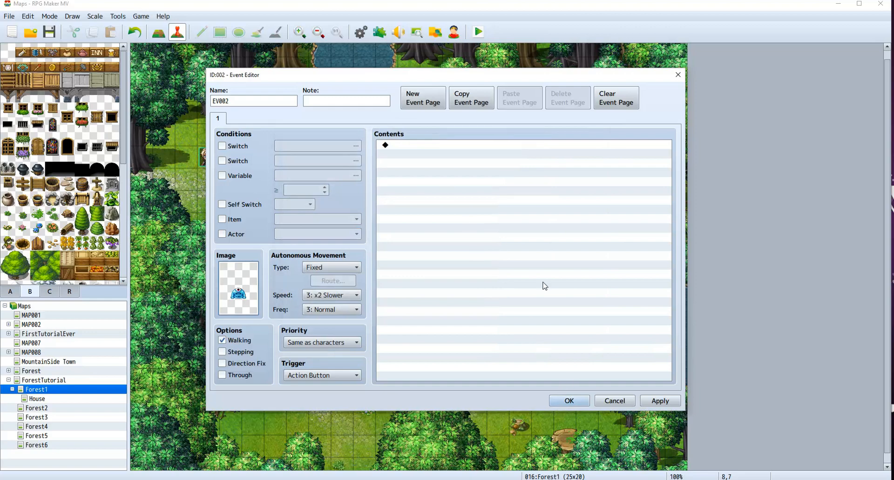
pyautogui.click(567, 401)
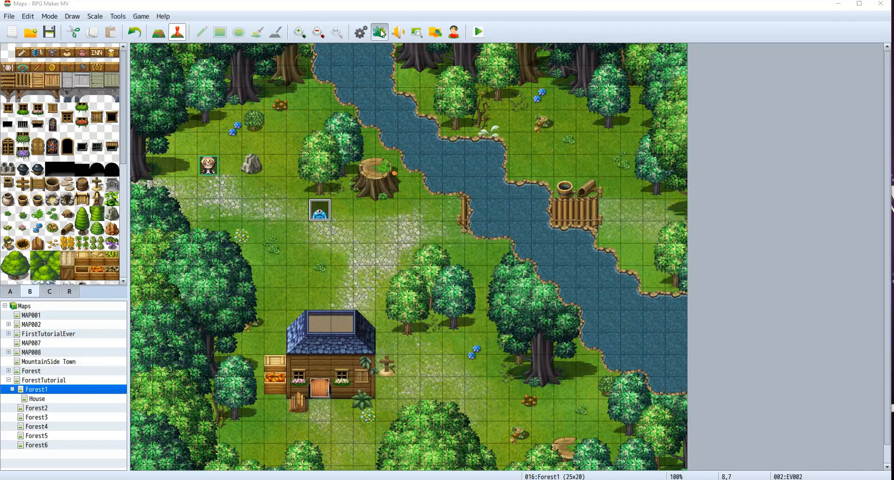
# Step: Read the YEP_EventChasePlayer plugin's help for its script call lines, highlighting this._chaseRange = x
pyautogui.click(379, 32)
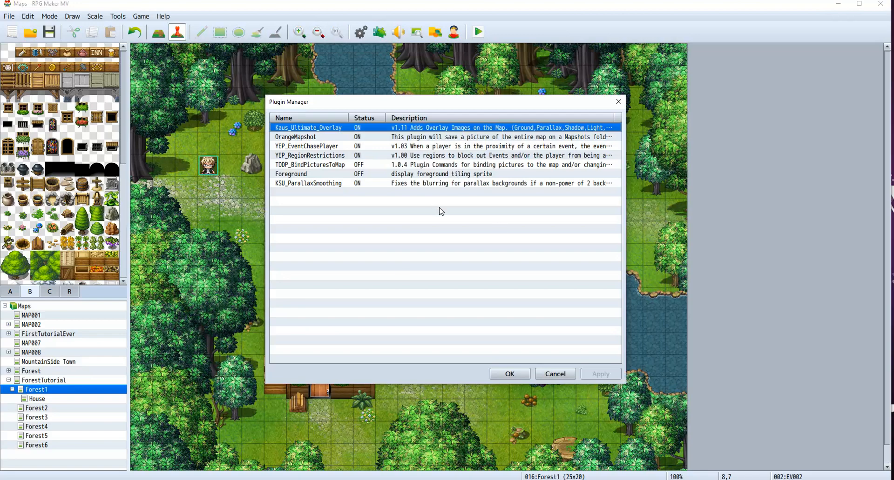
pyautogui.doubleClick(307, 147)
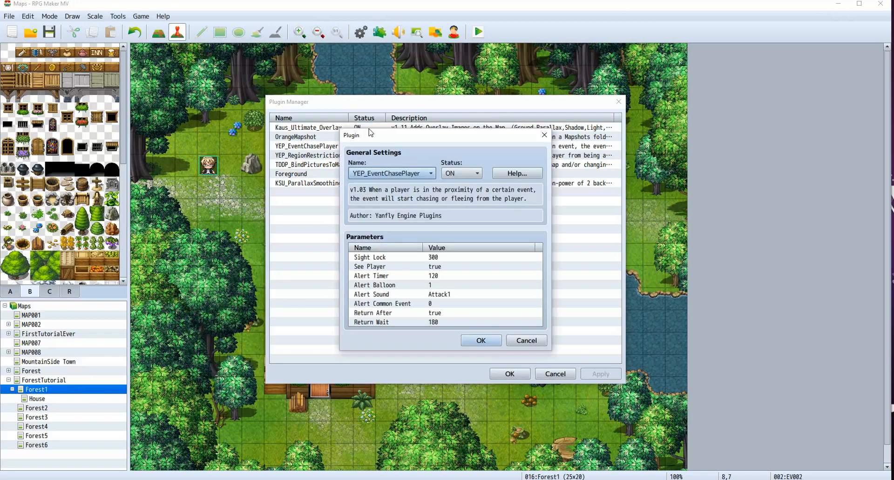
pyautogui.click(517, 173)
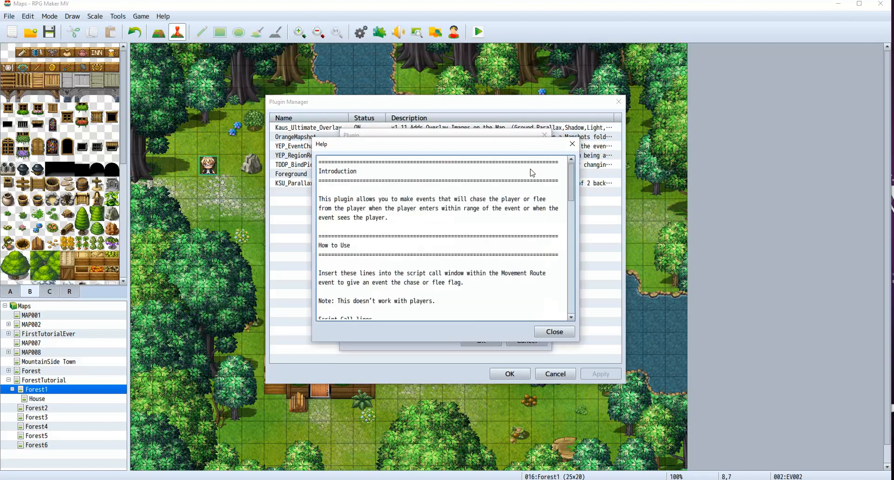
pyautogui.scroll(-2, 415, 289)
pyautogui.scroll(-1, 415, 289)
pyautogui.moveTo(385, 274); pyautogui.dragTo(332, 272)
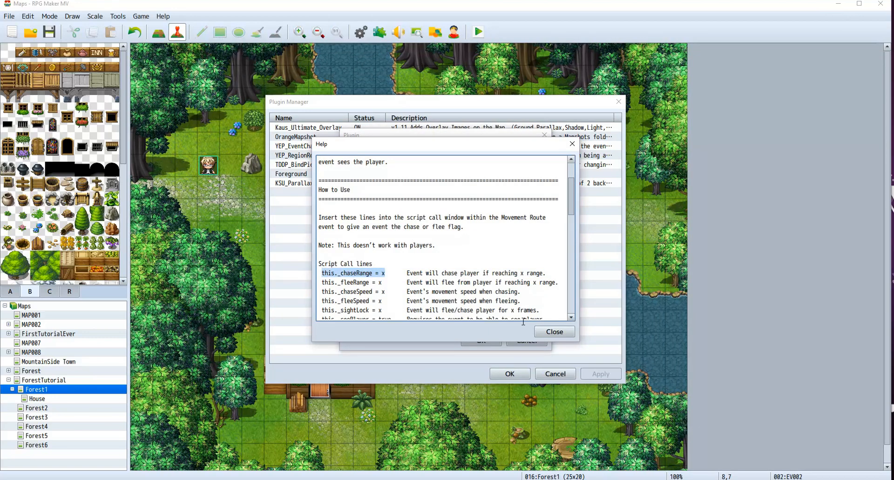
pyautogui.click(554, 331)
pyautogui.moveTo(397, 143); pyautogui.dragTo(527, 173)
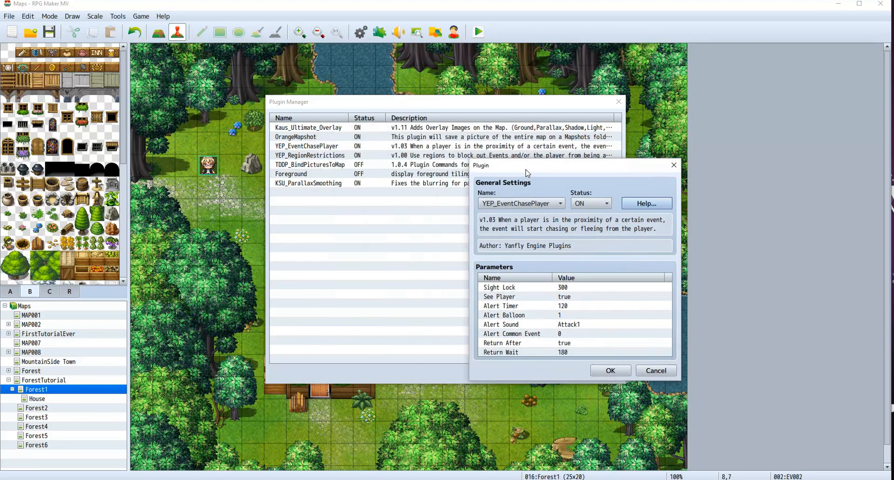
# Step: Select the this._chaseRange = x line in the YEP_EventChasePlayer help for reuse and close the Plugin Manager
pyautogui.click(646, 204)
pyautogui.scroll(-2, 504, 303)
pyautogui.moveTo(515, 303); pyautogui.dragTo(461, 303)
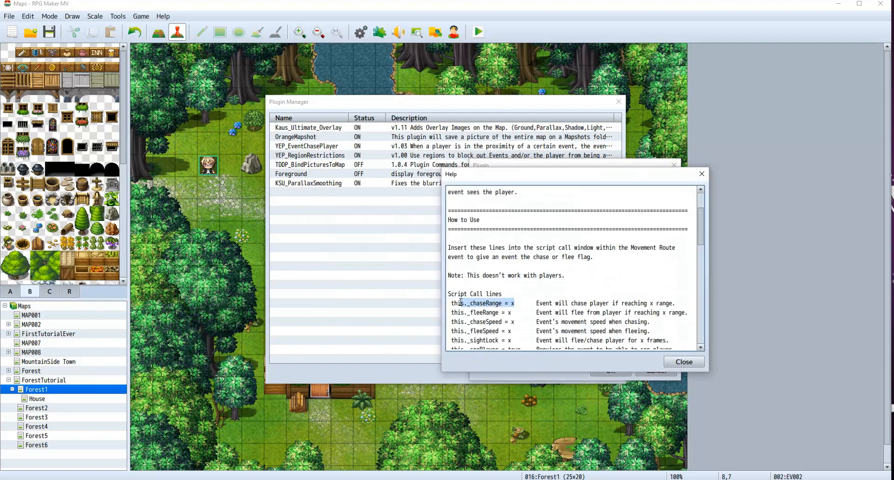
pyautogui.click(683, 362)
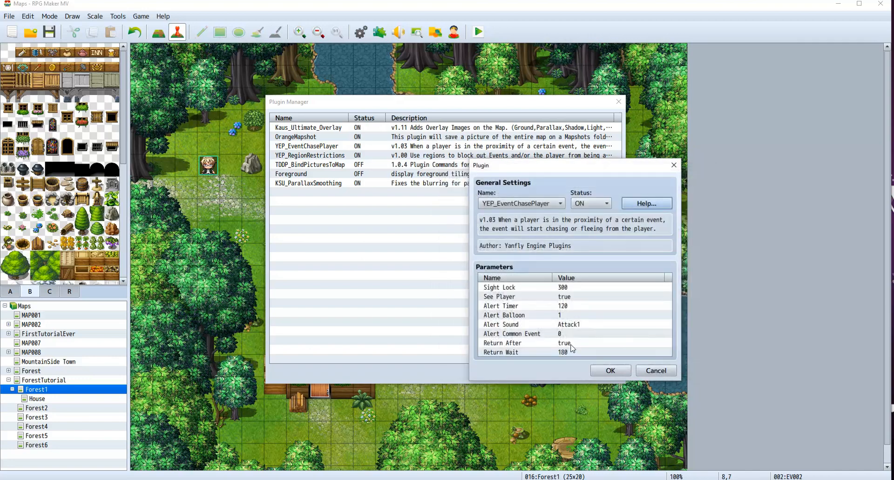
pyautogui.click(611, 372)
pyautogui.click(510, 374)
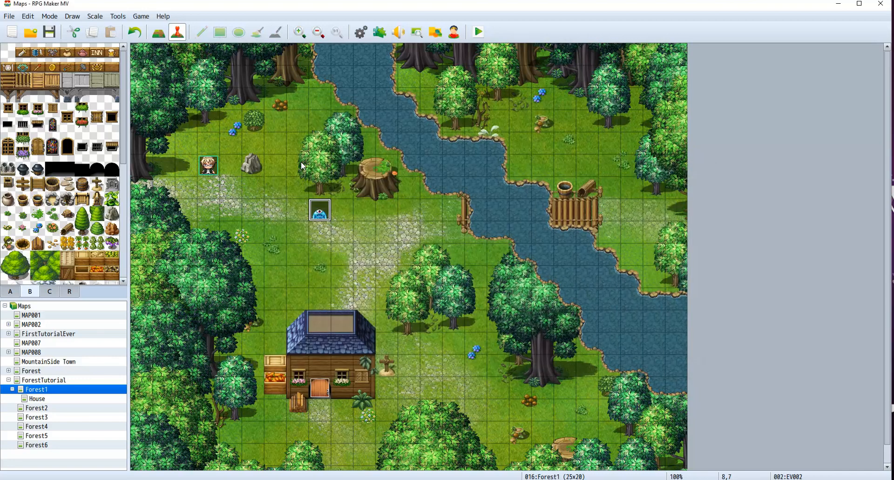
# Step: Give the Forest1 slime event a custom movement route with the script this._chaseRange = 2 followed by Move at Random
pyautogui.doubleClick(320, 212)
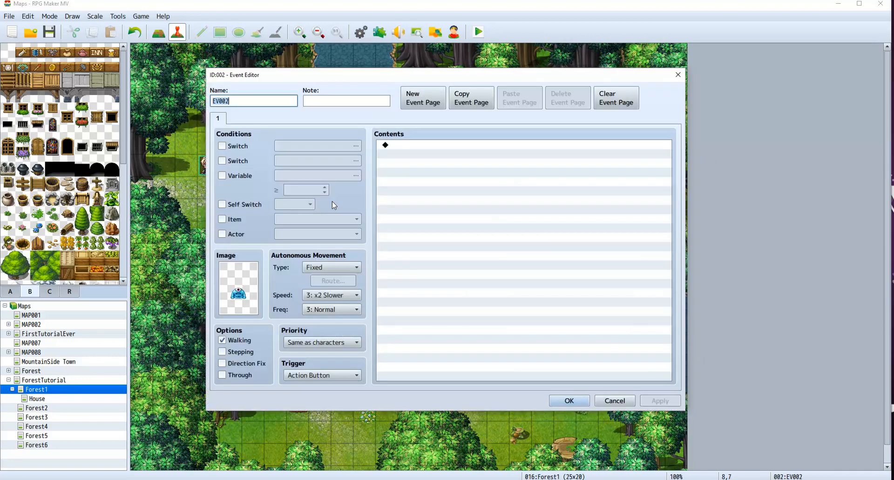
pyautogui.click(332, 267)
pyautogui.click(326, 310)
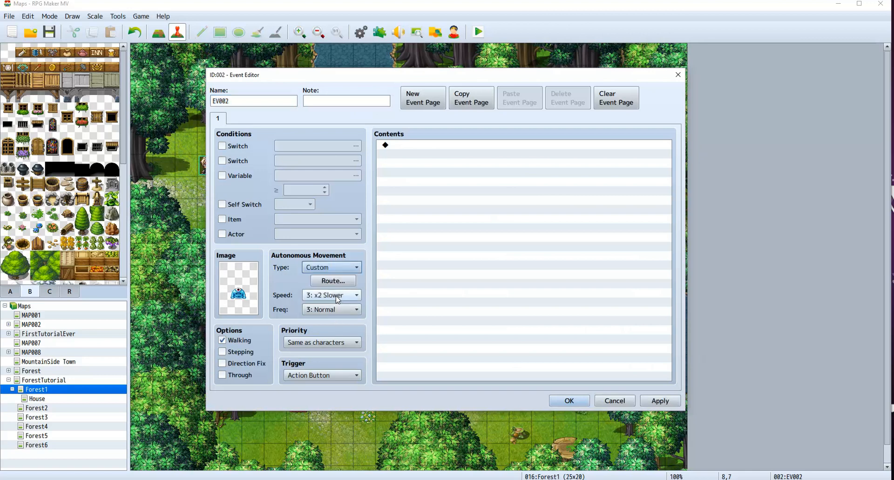
pyautogui.click(333, 281)
pyautogui.click(595, 323)
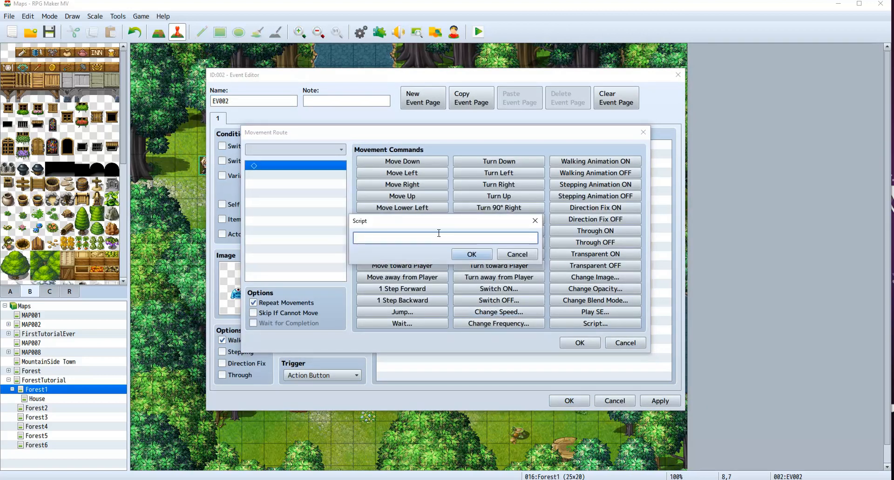
pyautogui.write('this._chaseRange = x')
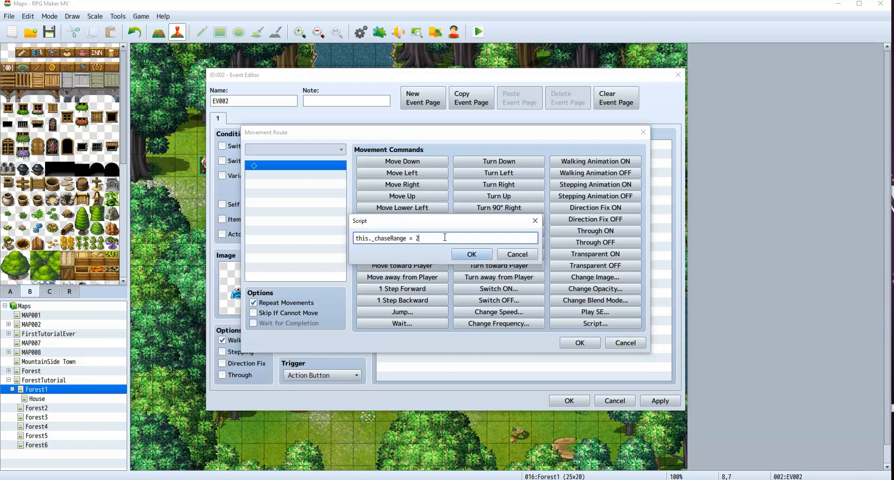
pyautogui.click(472, 254)
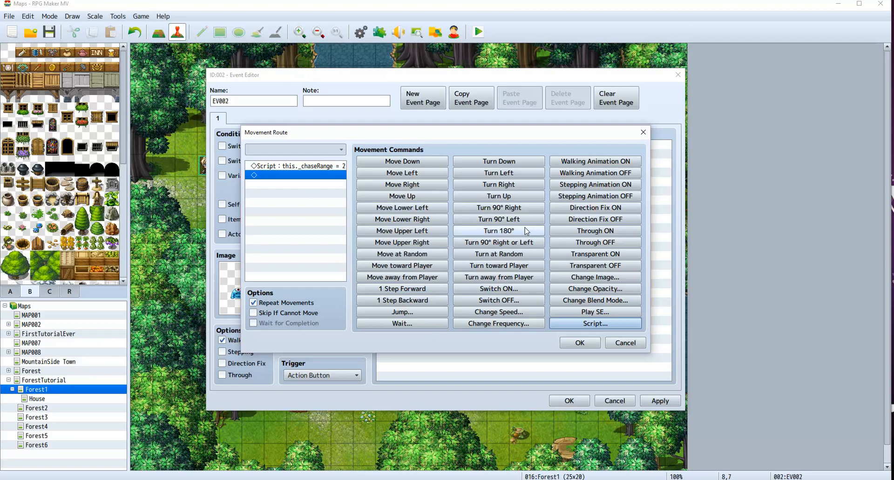
pyautogui.click(401, 254)
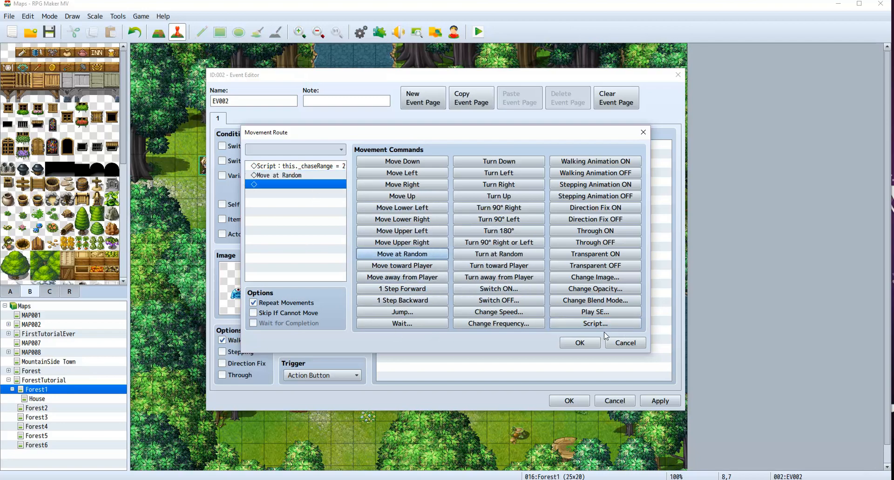
pyautogui.click(580, 342)
# Step: Set the slime event's trigger to Event Touch and add battle processing against the Slime*2 troop with Can Escape enabled
pyautogui.click(322, 375)
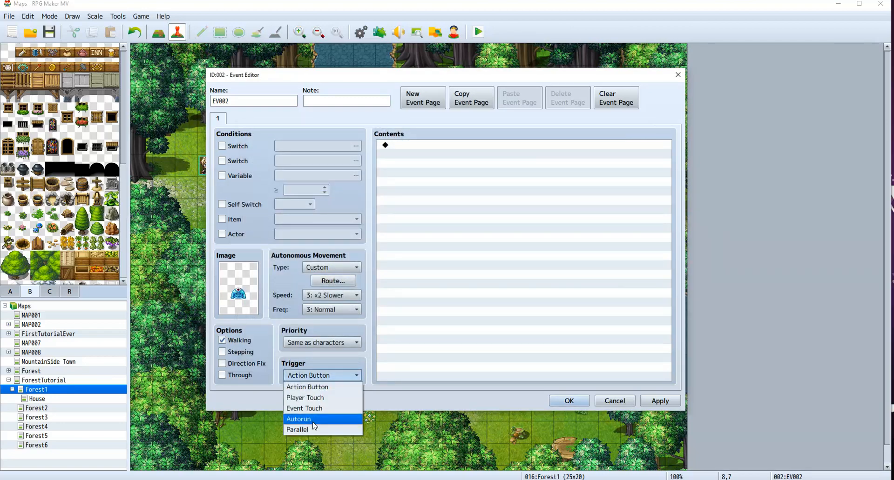
pyautogui.click(307, 408)
pyautogui.doubleClick(462, 264)
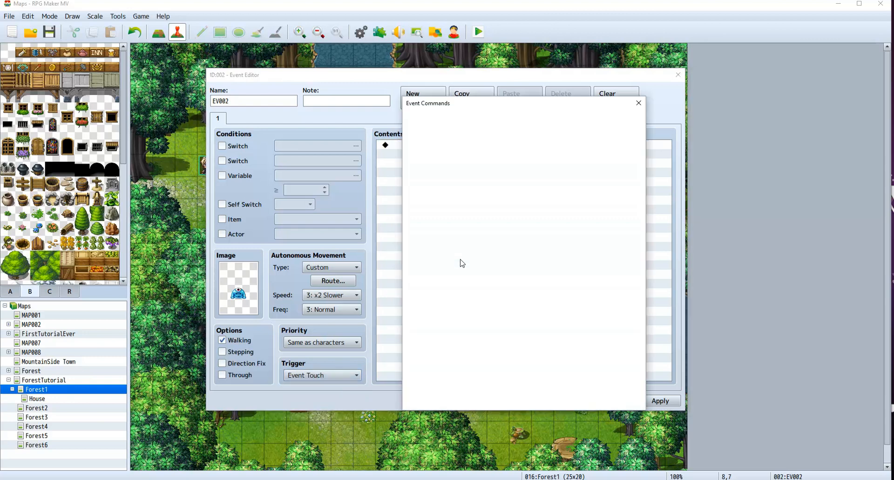
pyautogui.click(430, 121)
pyautogui.click(446, 120)
pyautogui.click(464, 148)
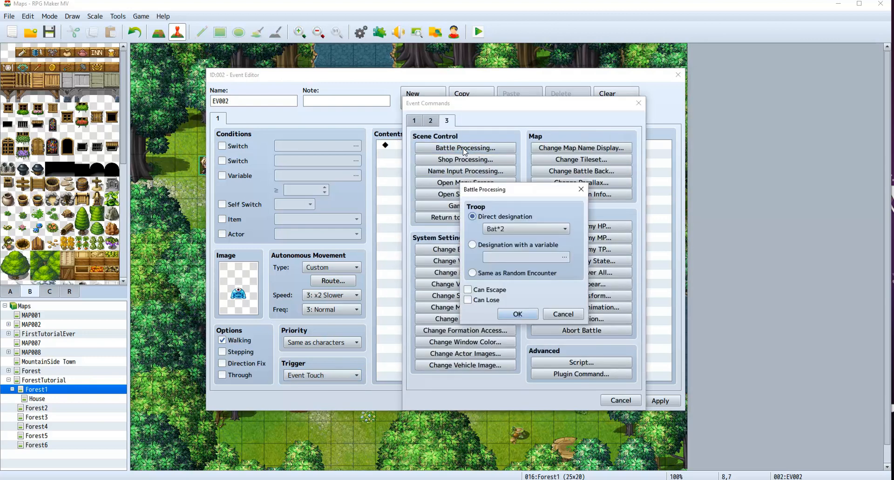
pyautogui.click(526, 229)
pyautogui.click(520, 251)
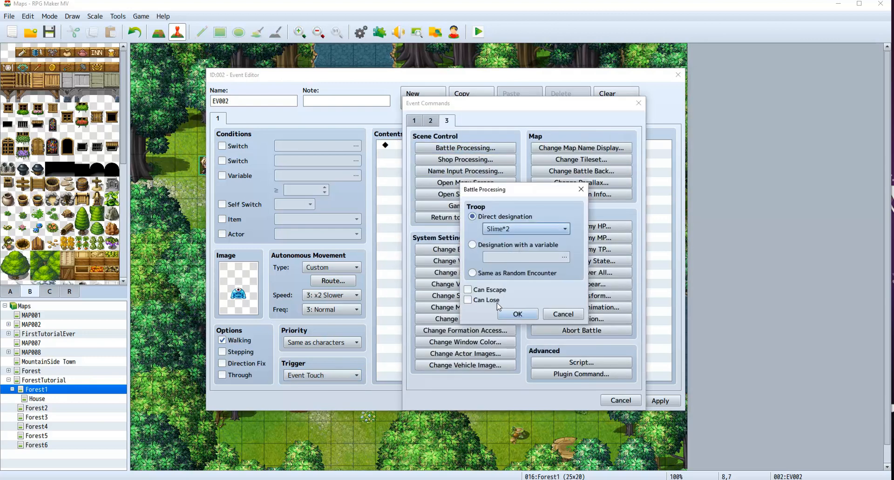
pyautogui.click(484, 291)
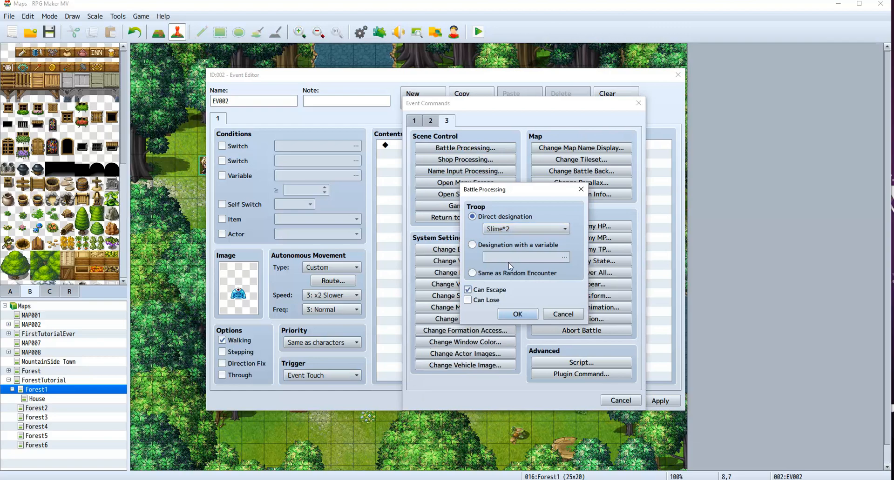
pyautogui.click(514, 314)
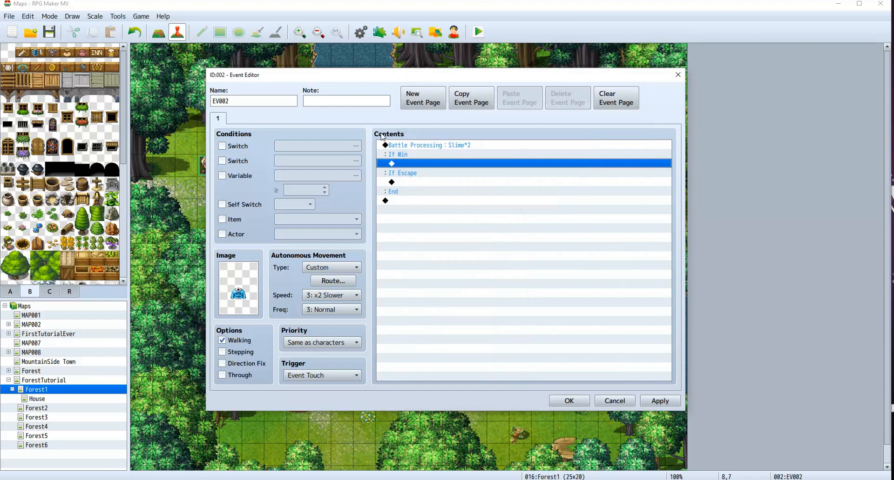
pyautogui.click(569, 401)
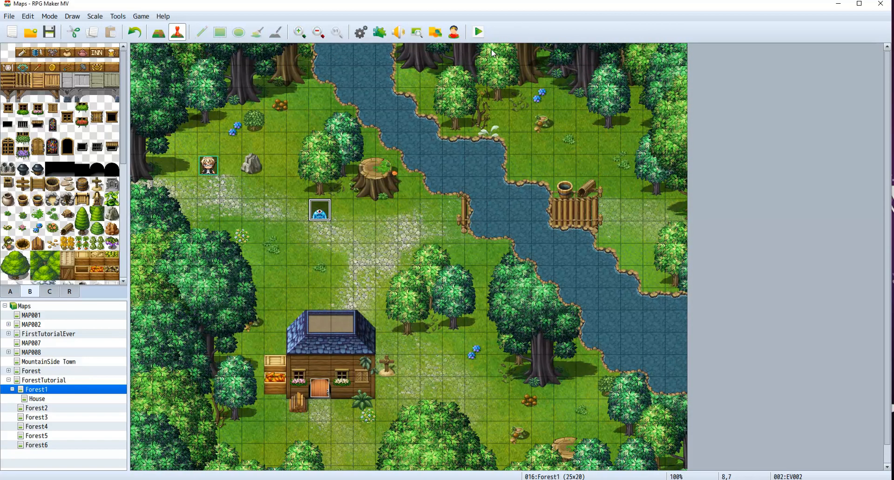
# Step: Save and playtest a new game, moving near the slime above the cabin to test its chase and battle
pyautogui.click(478, 32)
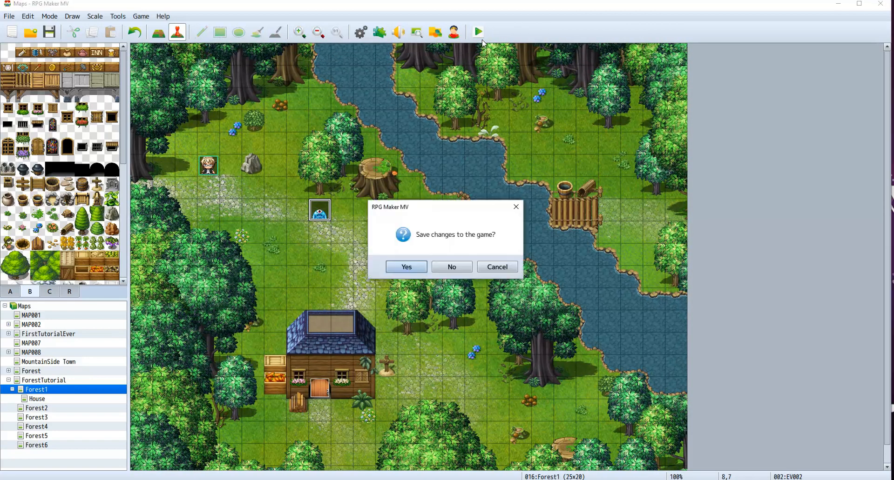
pyautogui.click(390, 262)
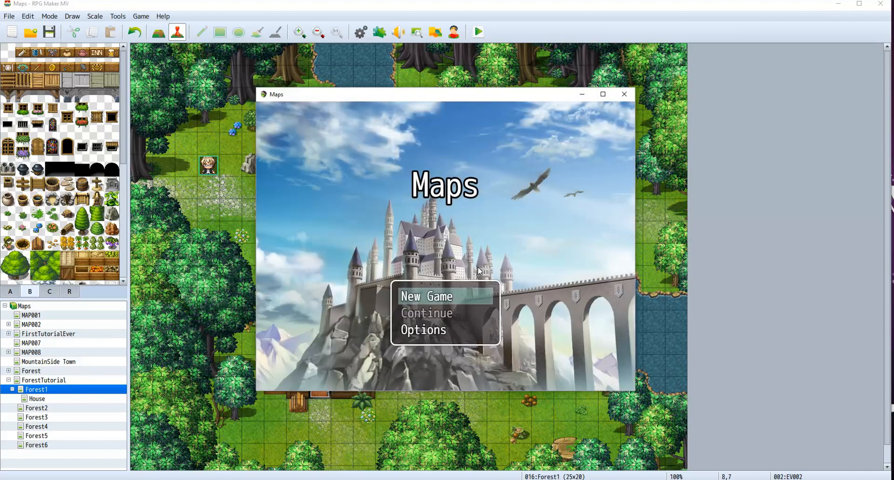
pyautogui.press('Return')
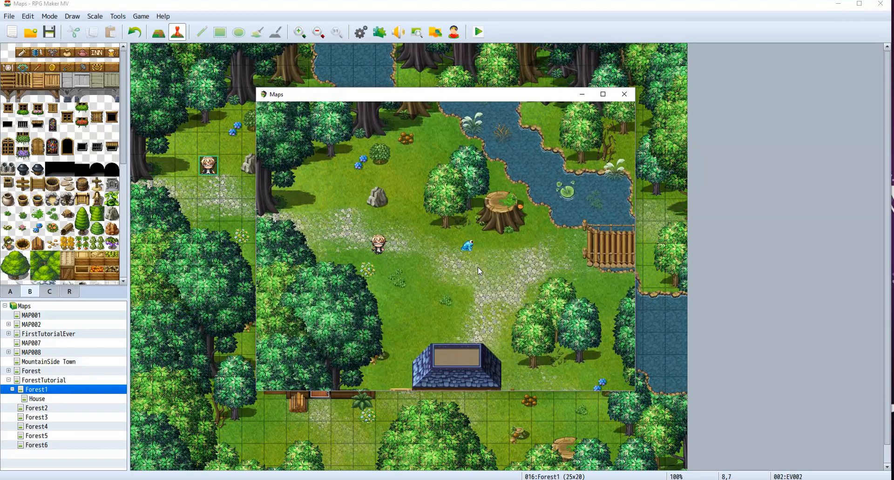
pyautogui.press('Down')
pyautogui.press('Right')
pyautogui.press('Left')
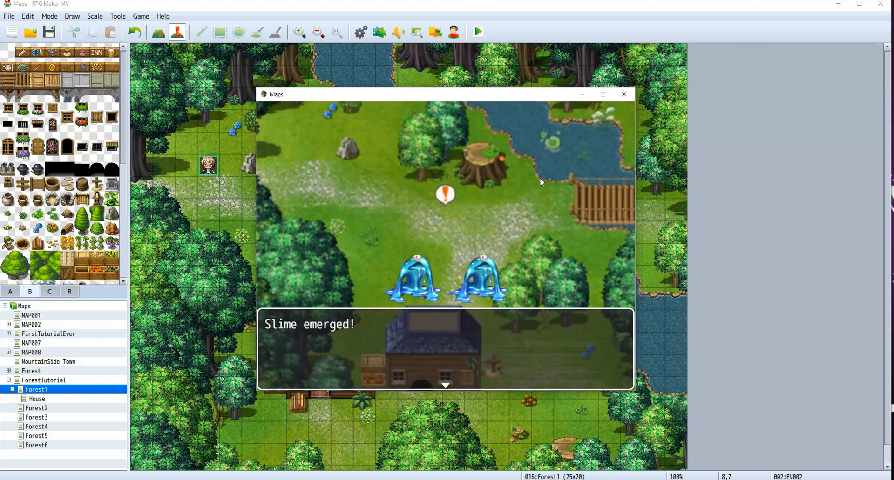
pyautogui.click(624, 95)
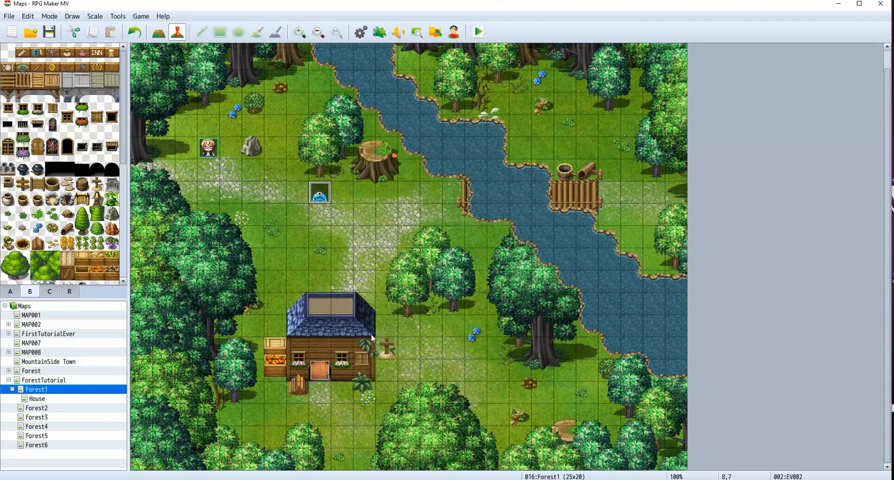
# Step: Copy the slime event to Forest1 tiles 19,3 across the river and 16,15 southeast of the cabin
pyautogui.scroll(1, 370, 334)
pyautogui.scroll(-1, 366, 267)
pyautogui.scroll(-1, 365, 267)
pyautogui.scroll(2, 432, 314)
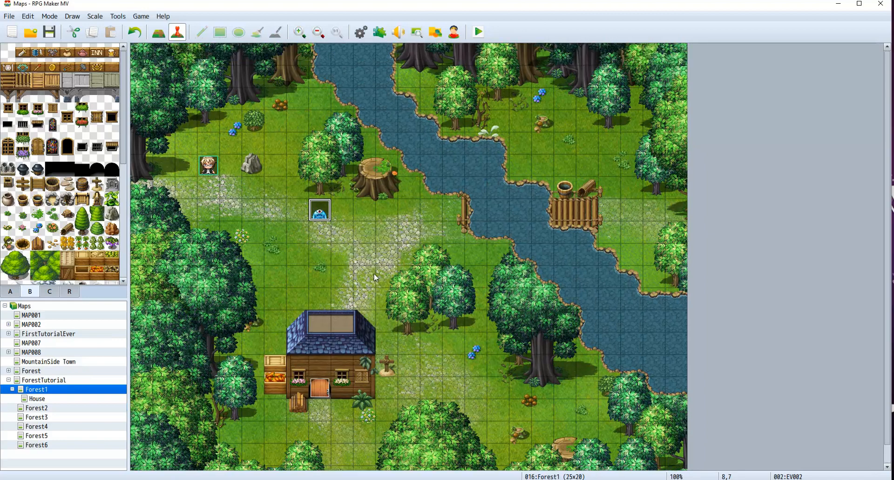
pyautogui.rightClick(319, 213)
pyautogui.click(347, 246)
pyautogui.scroll(-2, 546, 223)
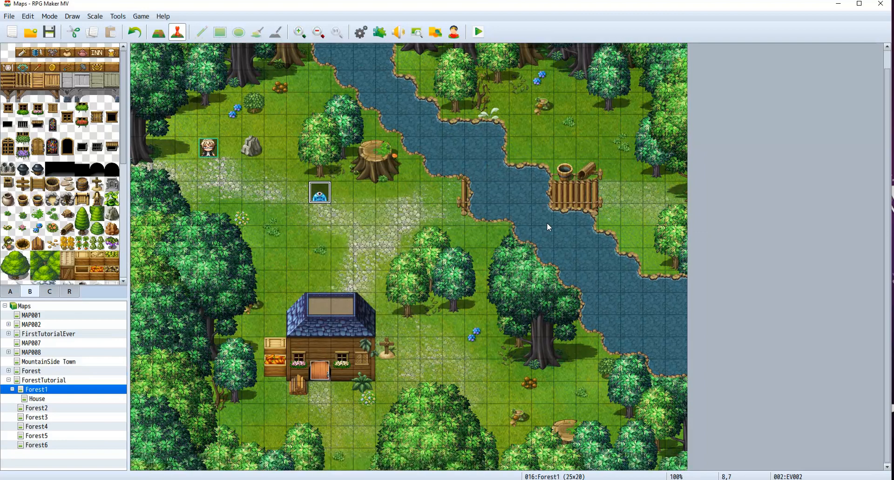
pyautogui.click(565, 104)
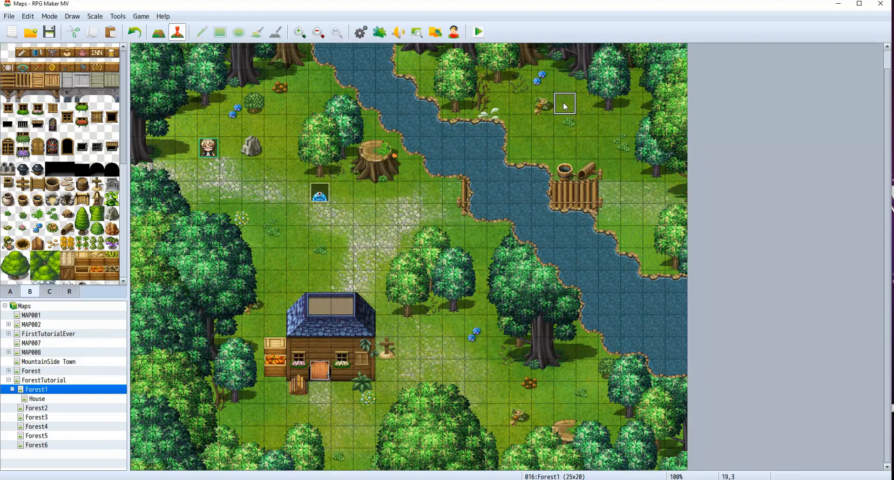
pyautogui.rightClick(563, 102)
pyautogui.click(600, 148)
pyautogui.click(495, 371)
pyautogui.hotkey('ctrl', 'v')
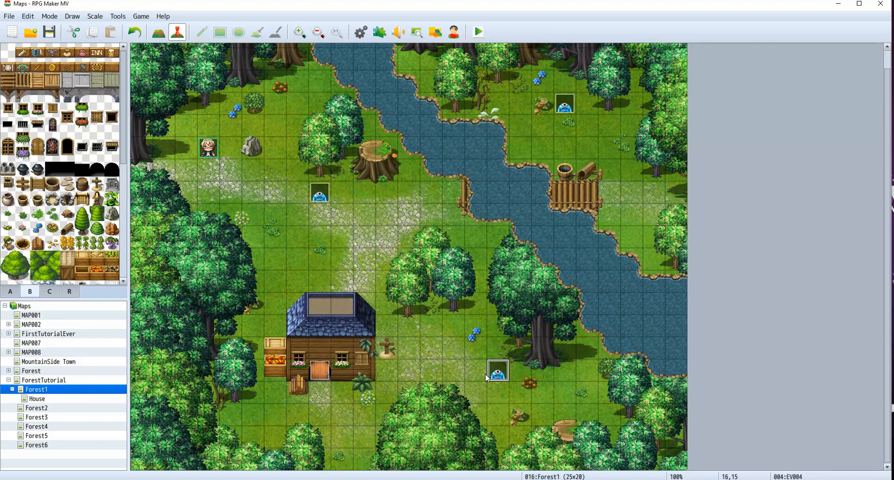
# Step: Save and playtest a new game, walking past the first slime and through the cabin door into the House map
pyautogui.click(479, 33)
pyautogui.click(404, 263)
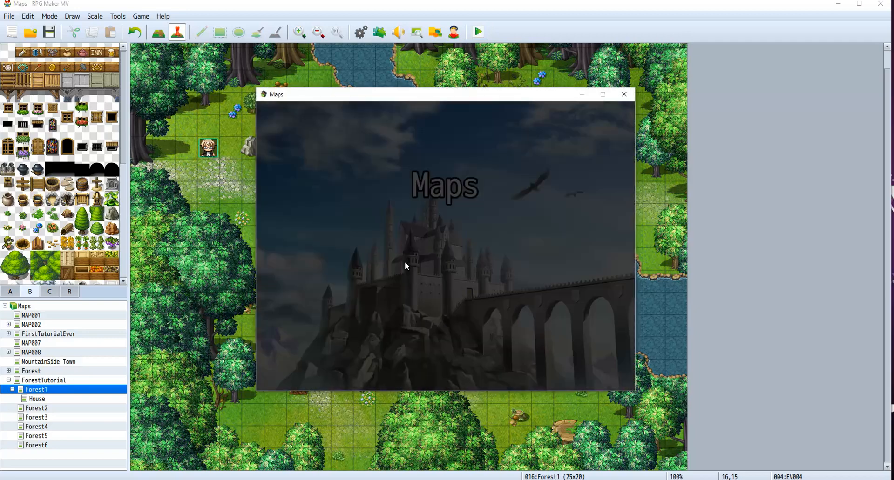
pyautogui.press('Return')
pyautogui.press('Down')
pyautogui.press('Right')
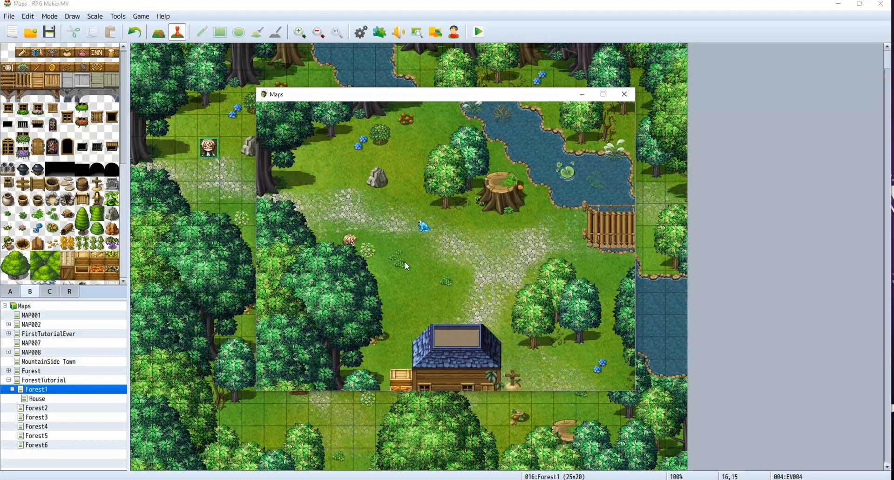
pyautogui.press('Down')
pyautogui.press('Left')
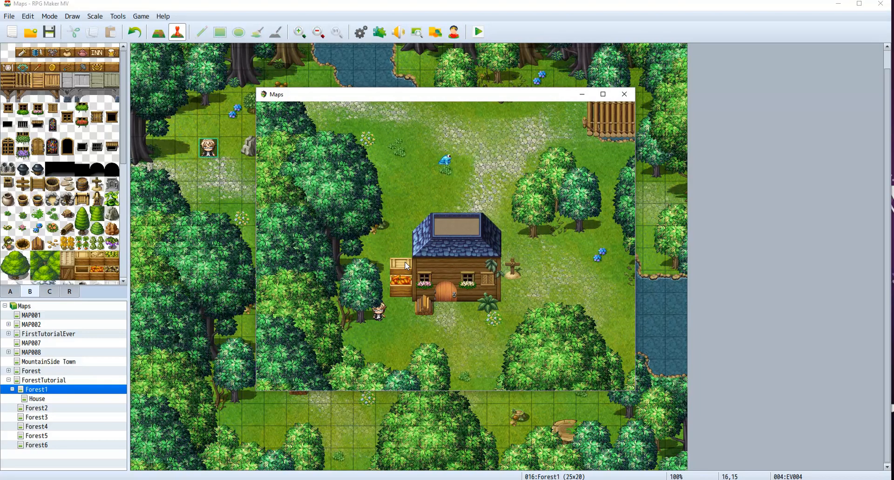
pyautogui.press('Down')
pyautogui.press('Right')
pyautogui.press('Up')
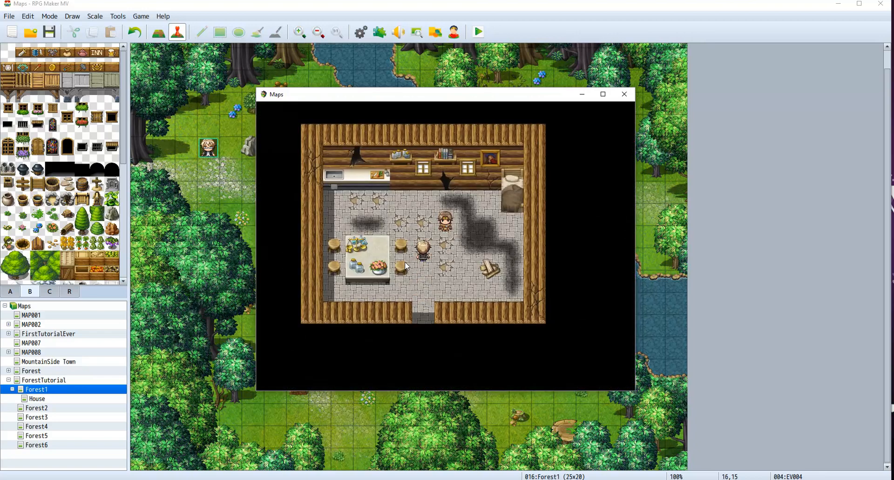
# Step: Talk to the quest-giving character inside the house and leave through the doorway
pyautogui.press('Right')
pyautogui.press('Up')
pyautogui.press('Left')
pyautogui.press('Return')
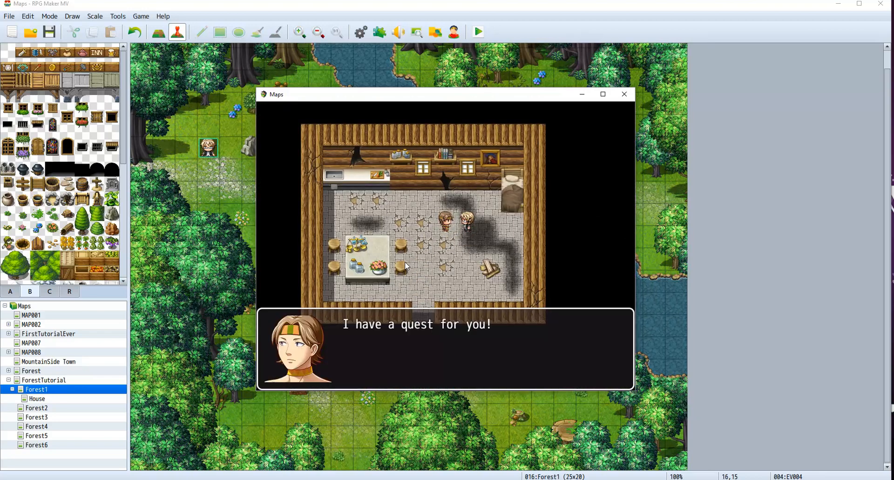
pyautogui.press('Return')
pyautogui.press('Down')
pyautogui.press('Left')
pyautogui.press('Up')
pyautogui.press('Down')
pyautogui.press('Left')
pyautogui.press('Down')
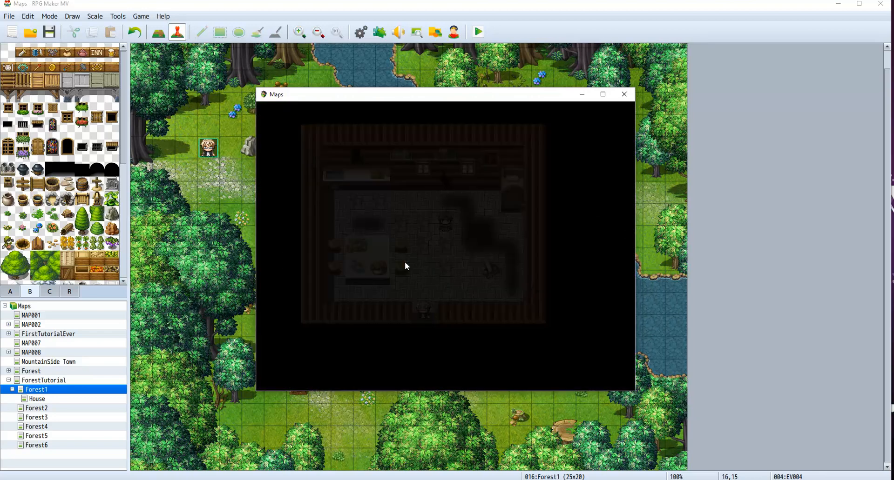
# Step: Walk to the copied slime southeast of the cabin to test its battle, and end the playtest
pyautogui.press('Right')
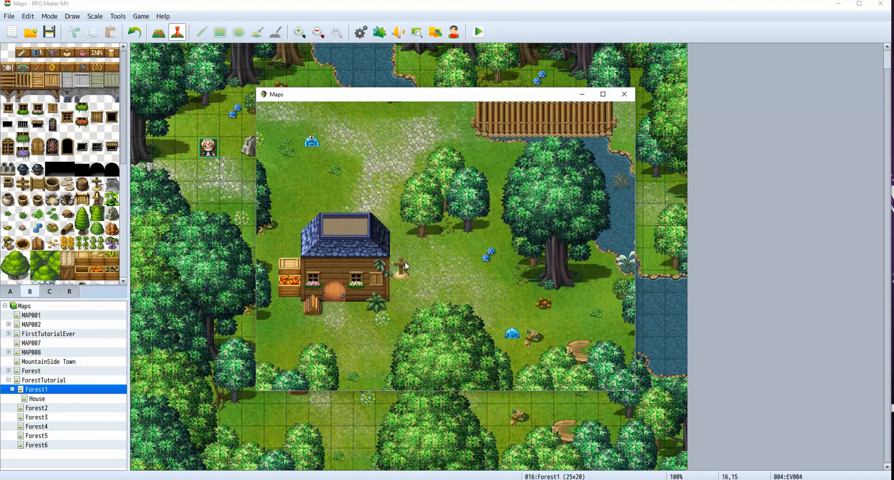
pyautogui.press('Right')
pyautogui.press('Up')
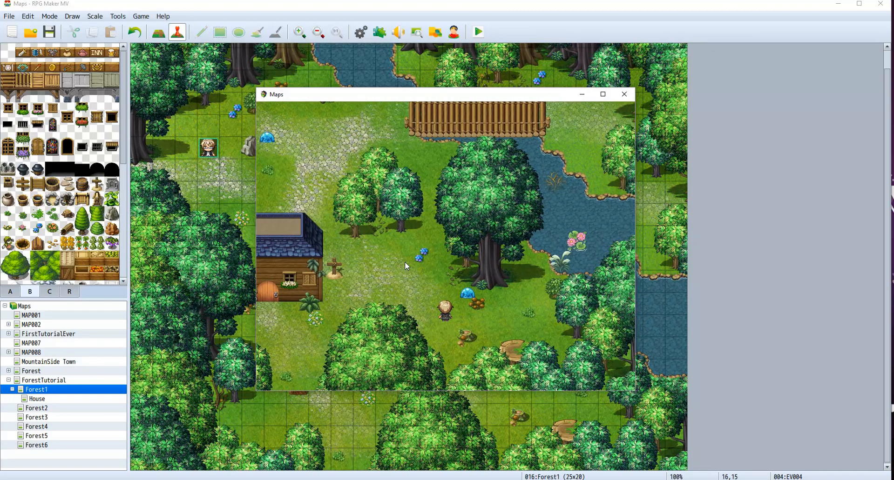
pyautogui.press('Up')
pyautogui.press('Right')
pyautogui.press('Down')
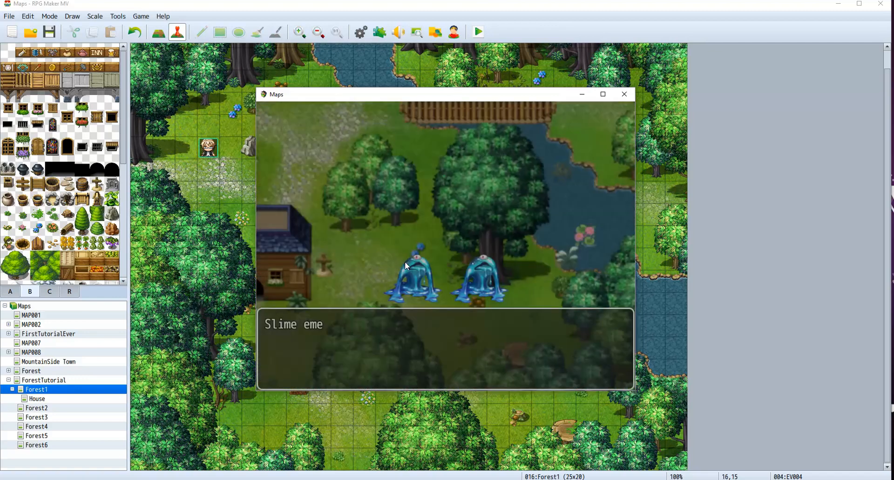
pyautogui.click(624, 95)
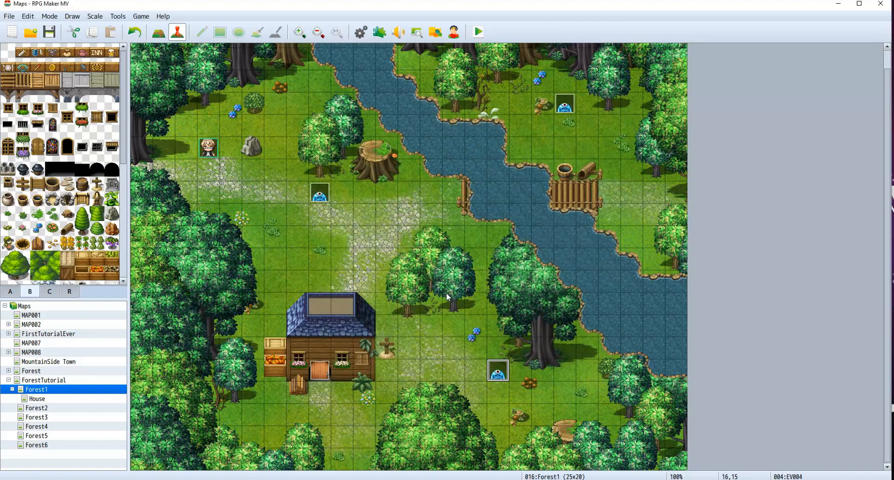
# Step: Review the YEP_EventChasePlayer plugin's parameters and close the plugin windows without changes
pyautogui.click(379, 31)
pyautogui.doubleClick(379, 146)
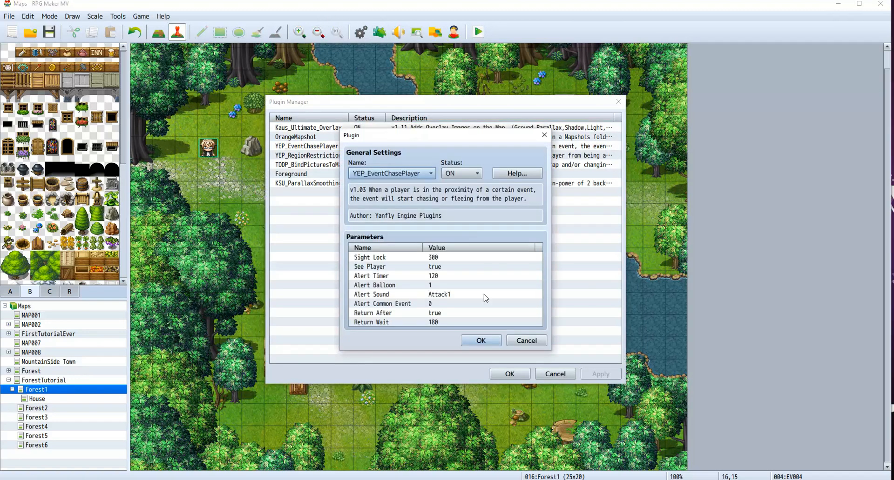
pyautogui.click(526, 341)
pyautogui.click(554, 374)
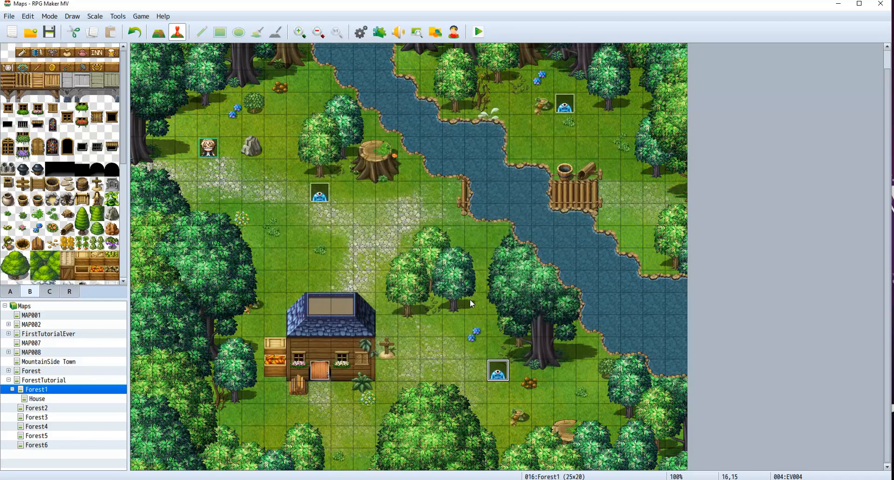
# Step: Delete the slime events southeast of the house and north of the bridge on the Forest1 map
pyautogui.click(320, 192)
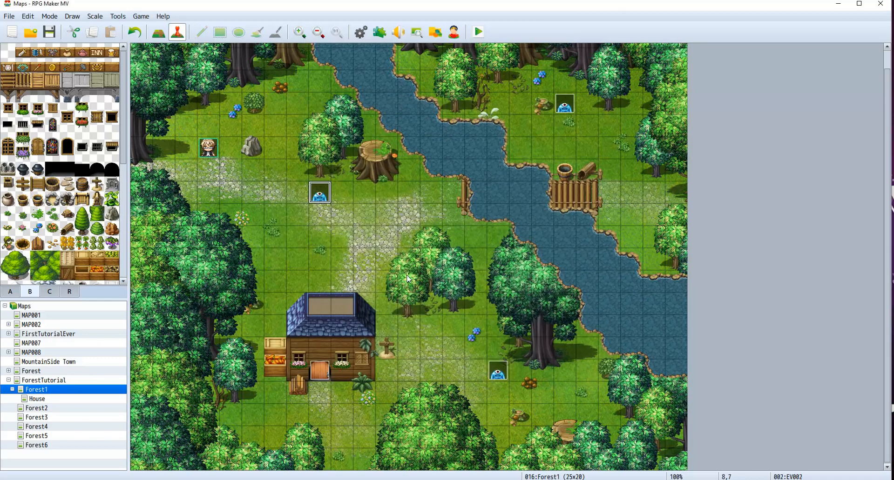
pyautogui.click(503, 378)
pyautogui.press('Delete')
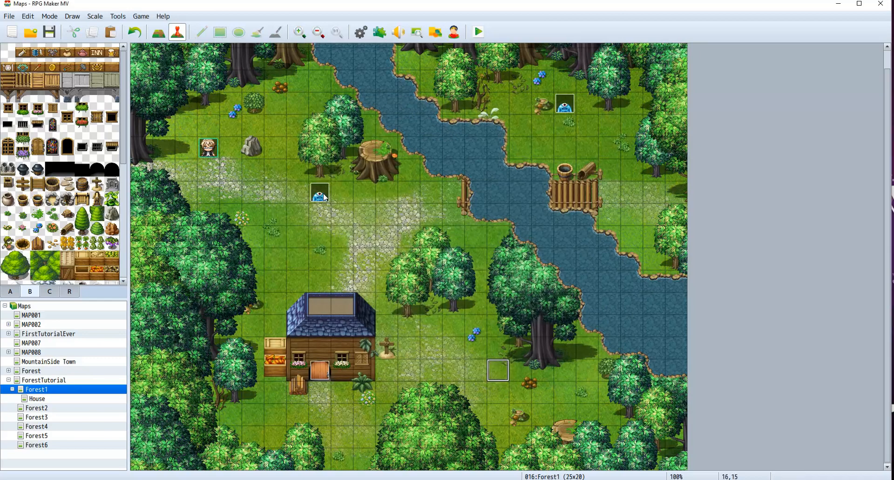
pyautogui.click(566, 118)
pyautogui.press('Delete')
pyautogui.click(498, 171)
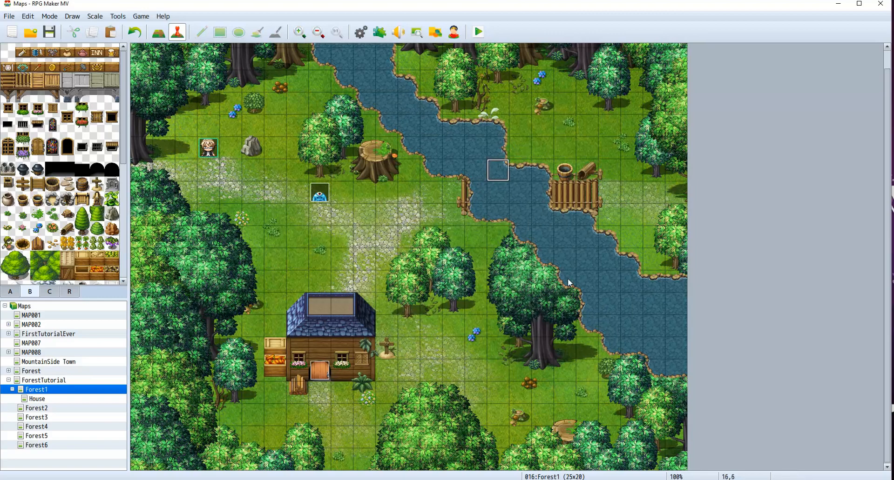
pyautogui.click(342, 238)
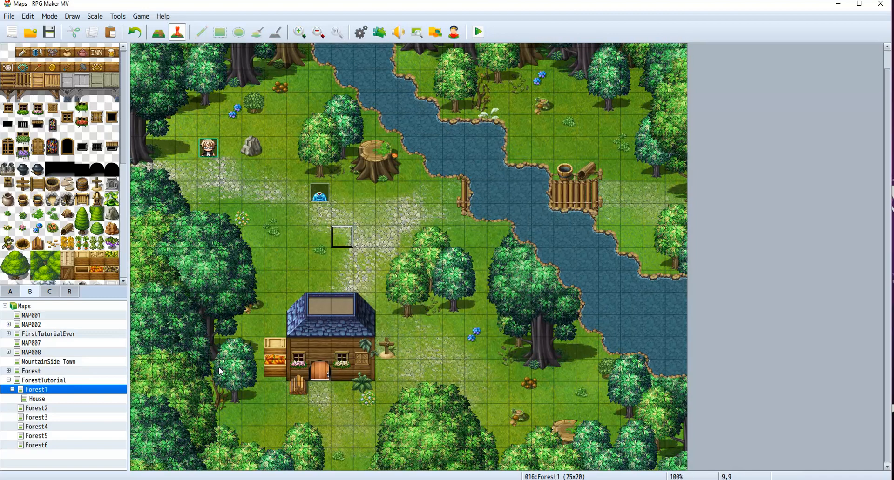
# Step: Look through the Forest2 to Forest6 maps and return to Forest1
pyautogui.scroll(1, 219, 366)
pyautogui.click(36, 410)
pyautogui.click(36, 418)
pyautogui.click(36, 427)
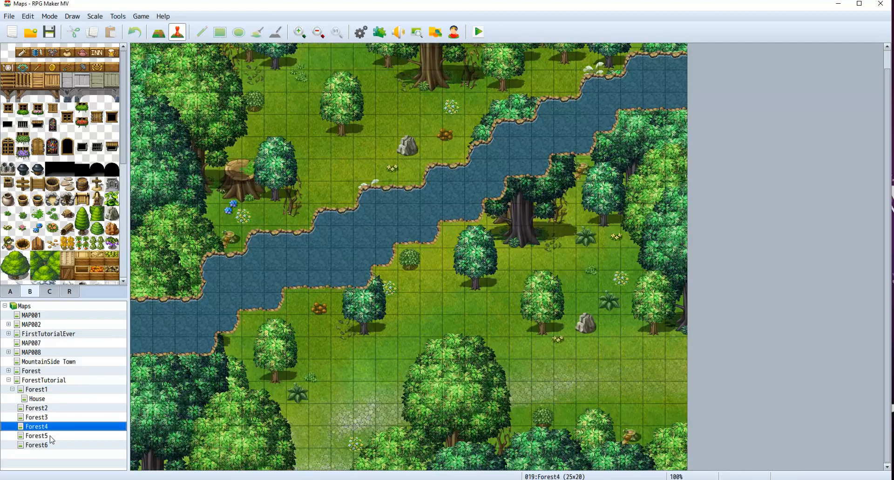
pyautogui.click(36, 436)
pyautogui.click(37, 445)
pyautogui.click(45, 392)
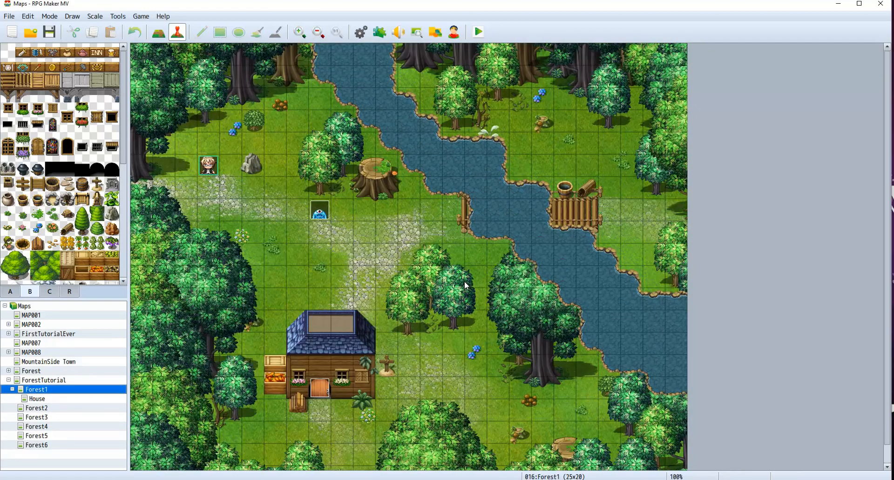
pyautogui.scroll(-1, 384, 276)
# Step: Show the map grid in the options with 17 horizontal and 13 vertical tiles
pyautogui.click(116, 18)
pyautogui.click(135, 92)
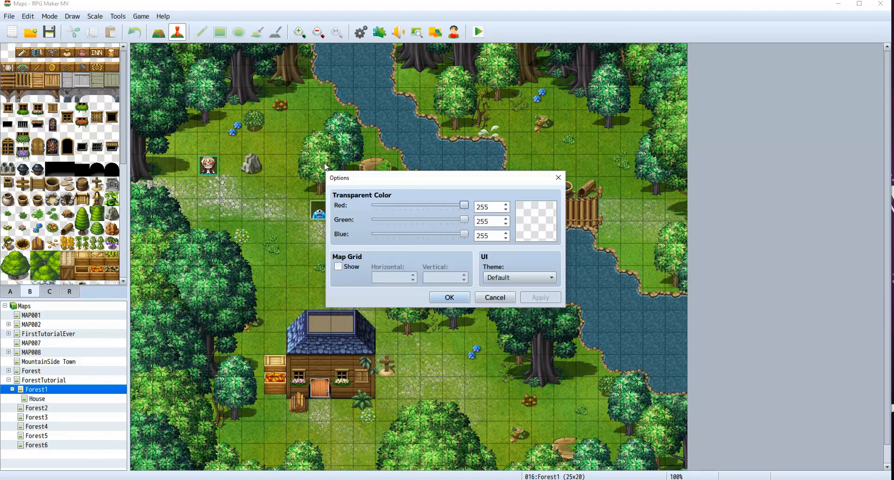
pyautogui.click(350, 270)
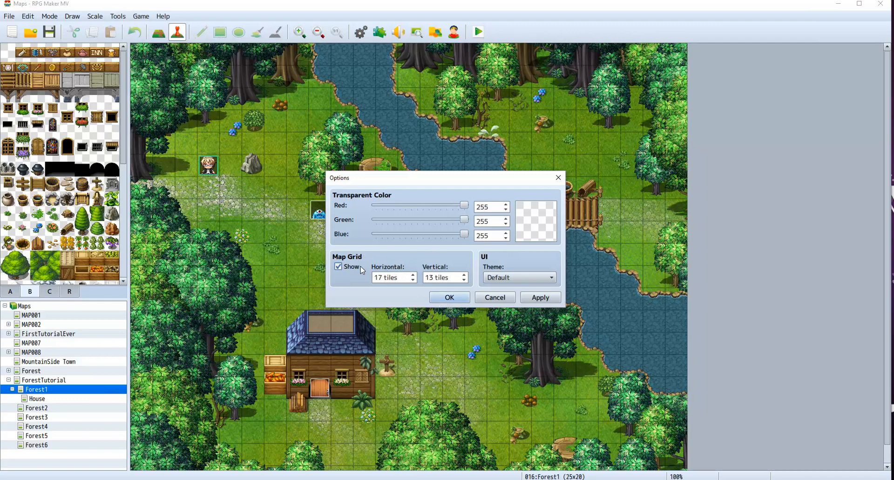
pyautogui.click(449, 298)
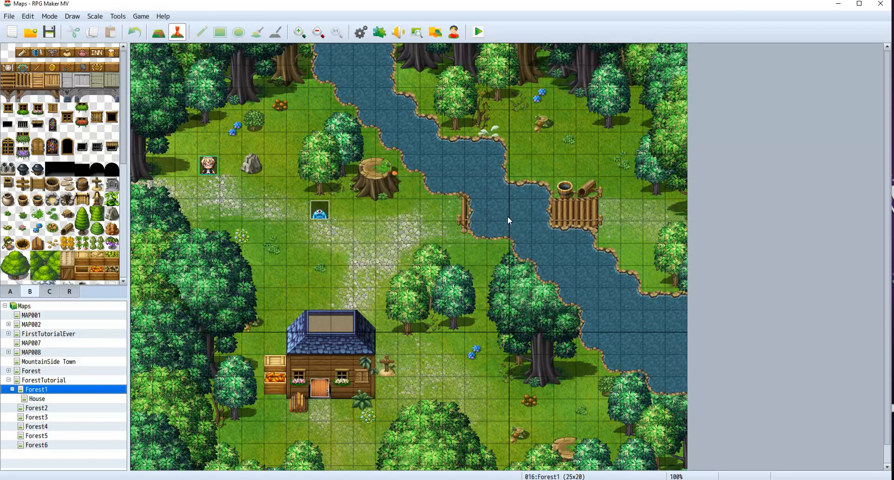
# Step: Collapse the Forest1 branch in the map tree and check the grid in map mode before returning to event mode
pyautogui.click(12, 390)
pyautogui.click(159, 32)
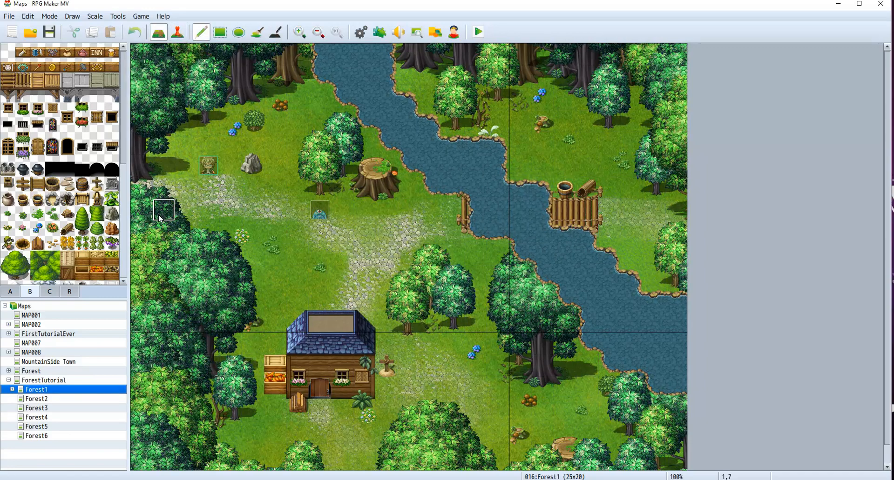
pyautogui.click(178, 32)
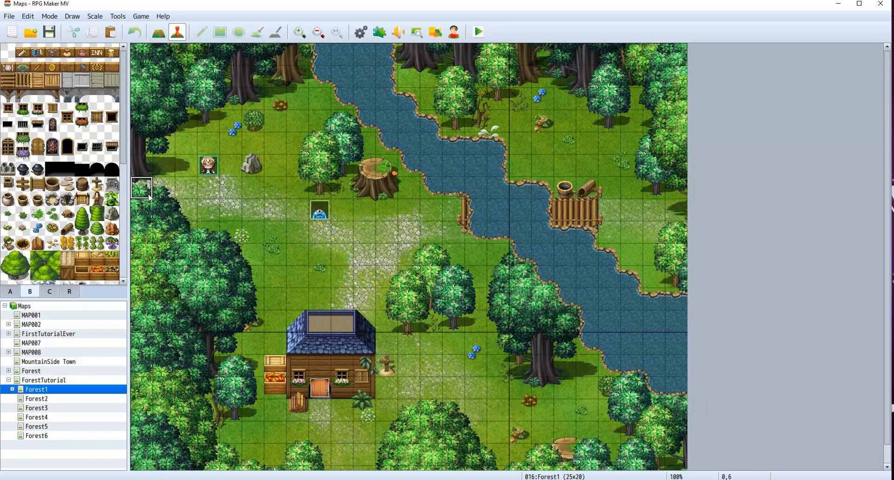
pyautogui.rightClick(149, 198)
pyautogui.moveTo(200, 271)
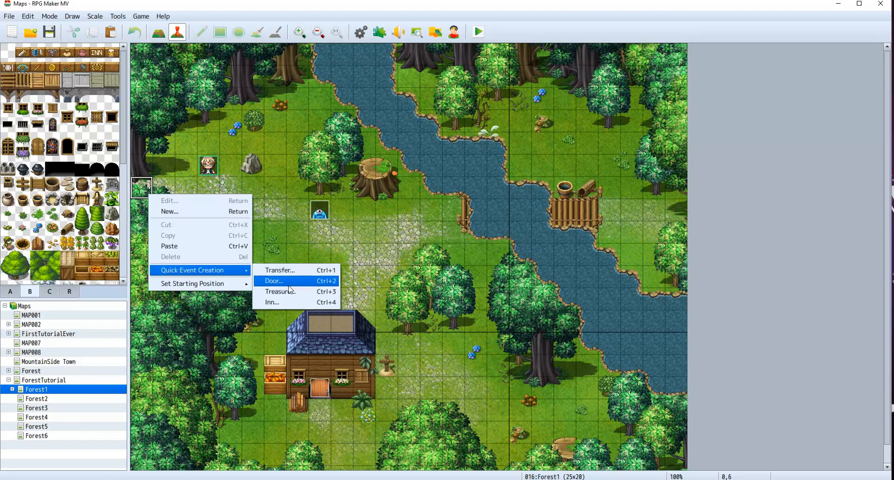
pyautogui.click(285, 271)
pyautogui.click(454, 242)
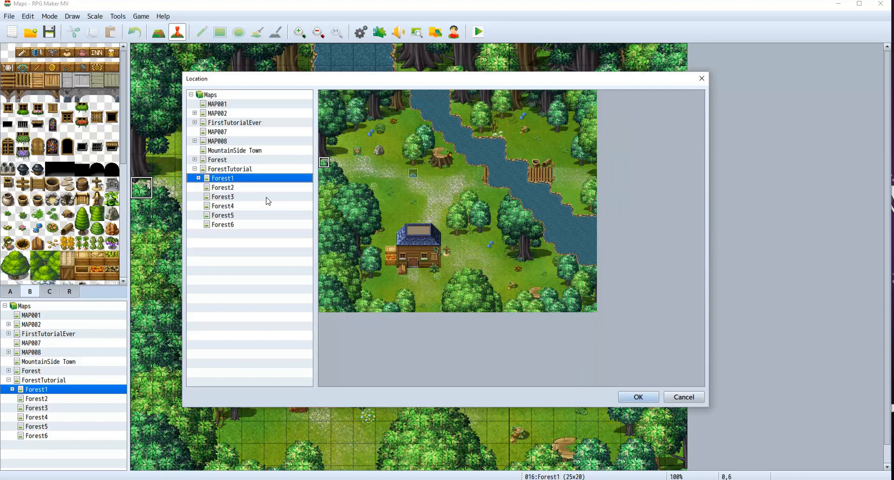
pyautogui.click(681, 396)
pyautogui.click(516, 256)
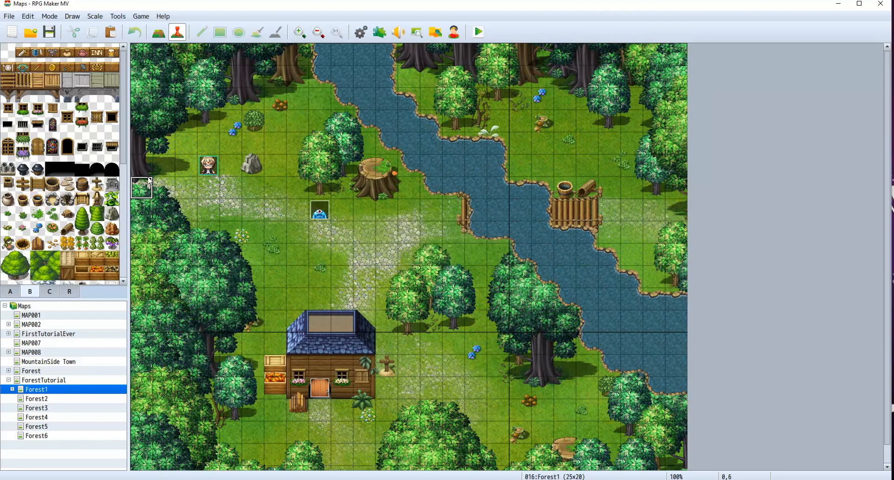
pyautogui.scroll(-1, 283, 203)
pyautogui.scroll(1, 283, 203)
pyautogui.scroll(-1, 398, 379)
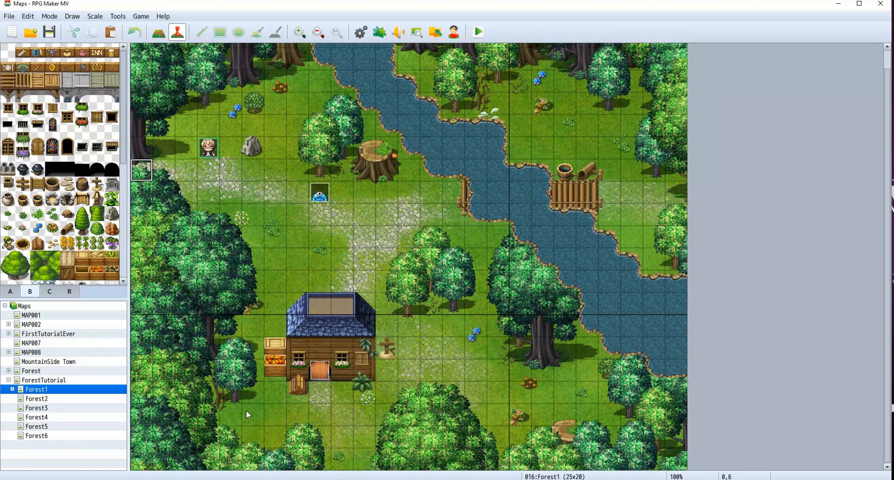
pyautogui.click(36, 417)
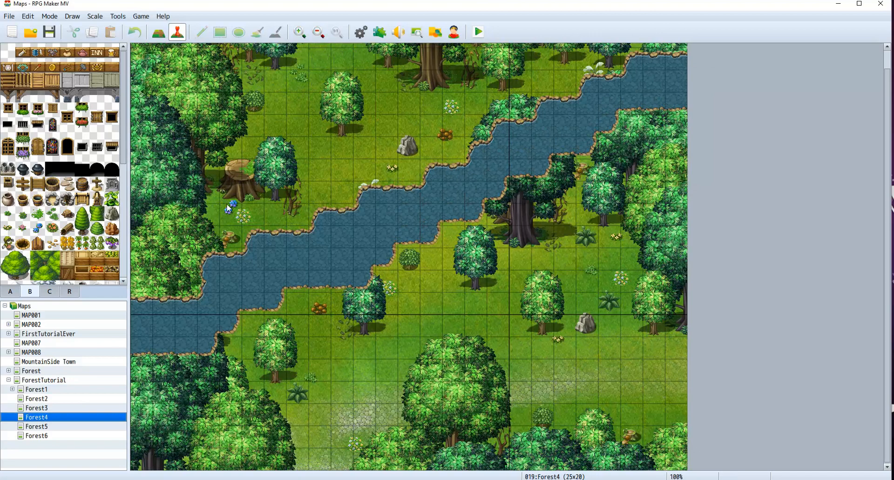
pyautogui.click(38, 409)
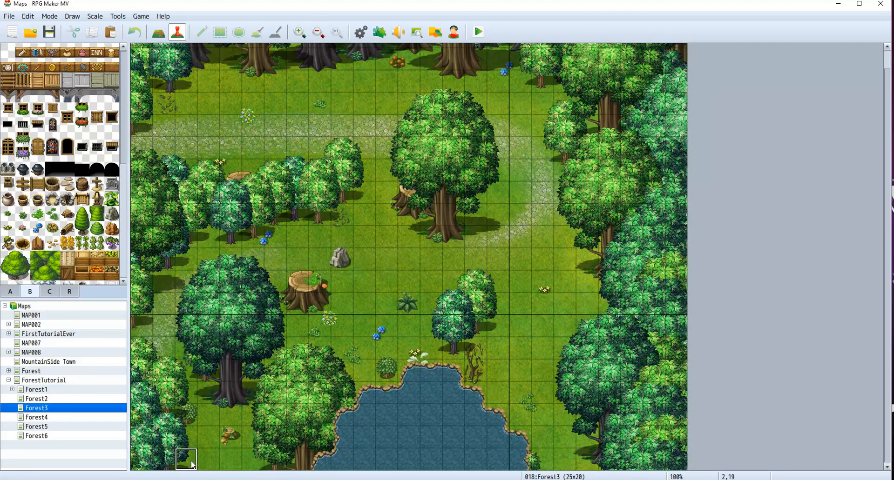
pyautogui.rightClick(193, 464)
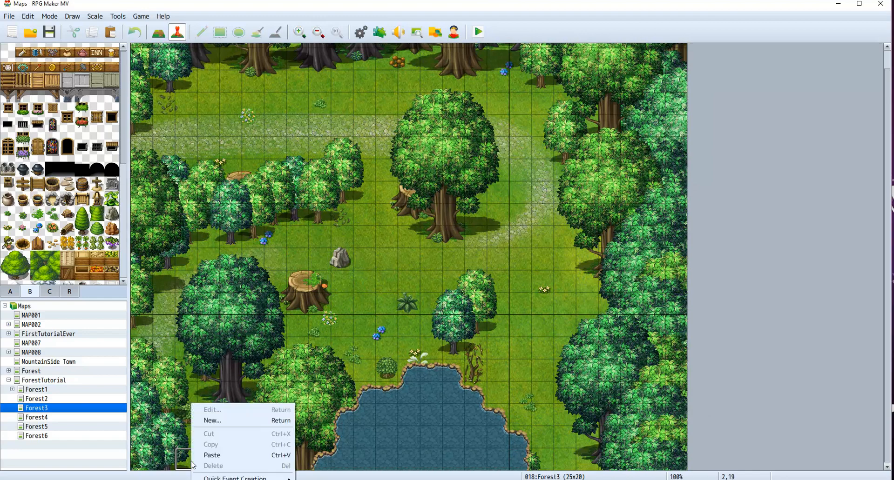
pyautogui.moveTo(239, 477)
pyautogui.click(323, 460)
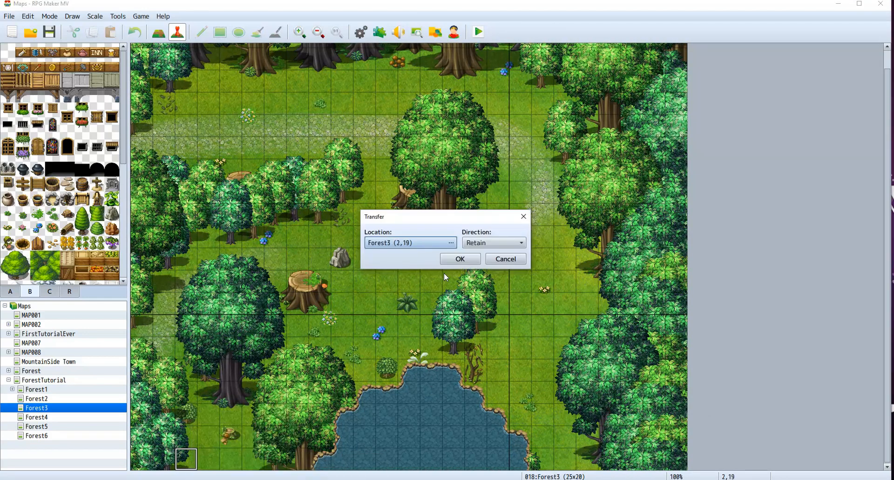
pyautogui.click(454, 244)
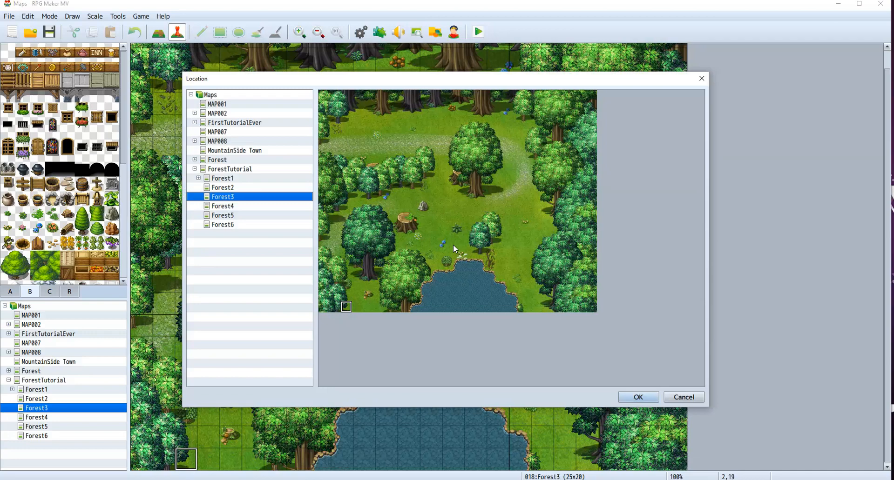
pyautogui.click(671, 397)
pyautogui.click(505, 263)
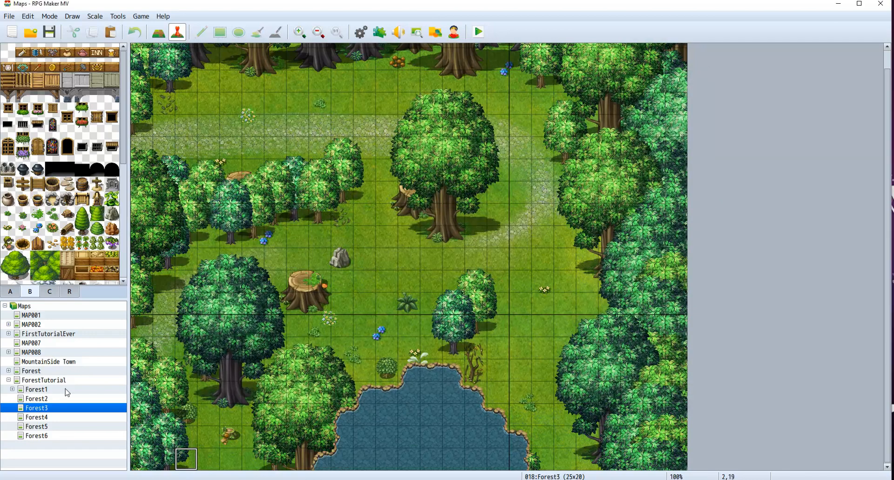
# Step: Create a quick transfer event at tile (8,19) on Forest1 leading to Forest4 (8,0) with the direction retained
pyautogui.click(39, 390)
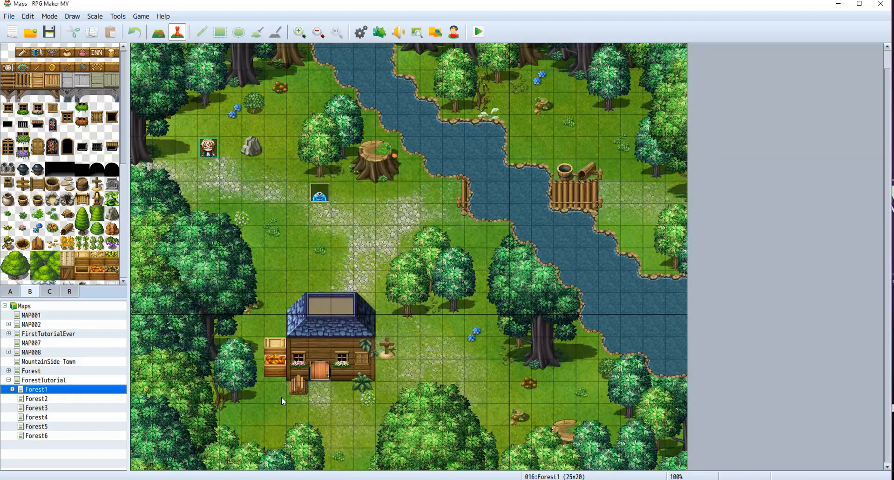
pyautogui.rightClick(317, 465)
pyautogui.moveTo(368, 477)
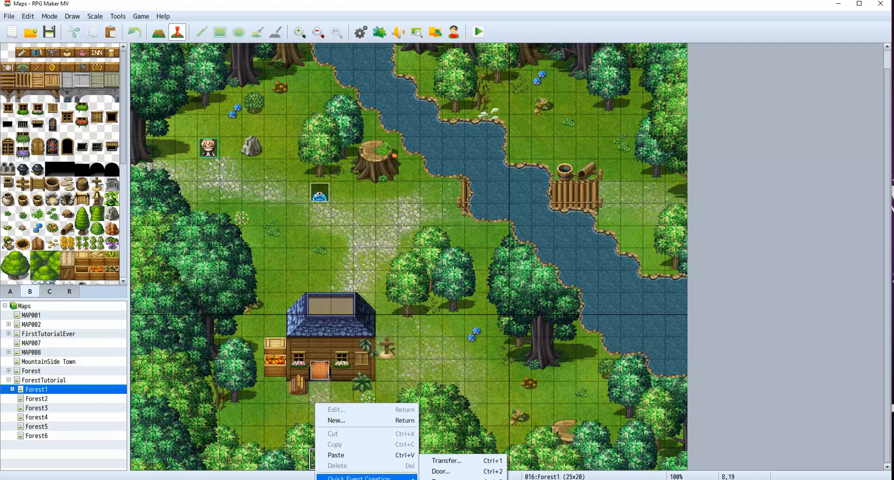
pyautogui.click(451, 465)
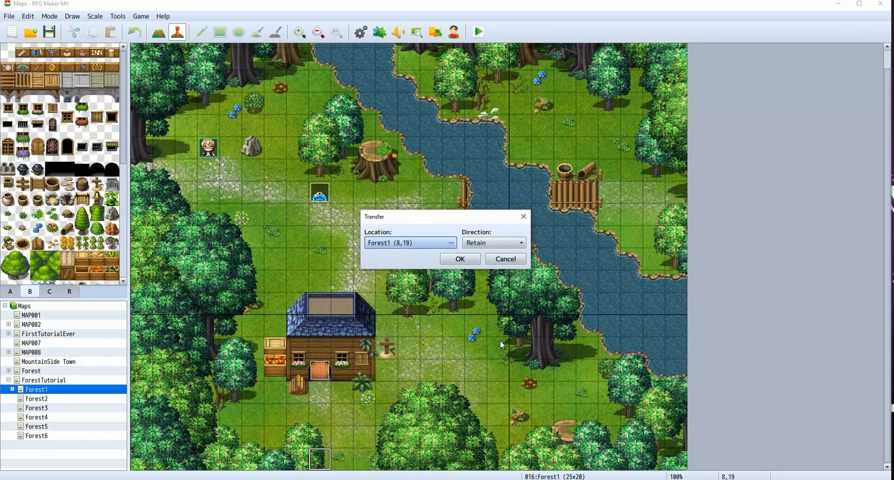
pyautogui.click(450, 243)
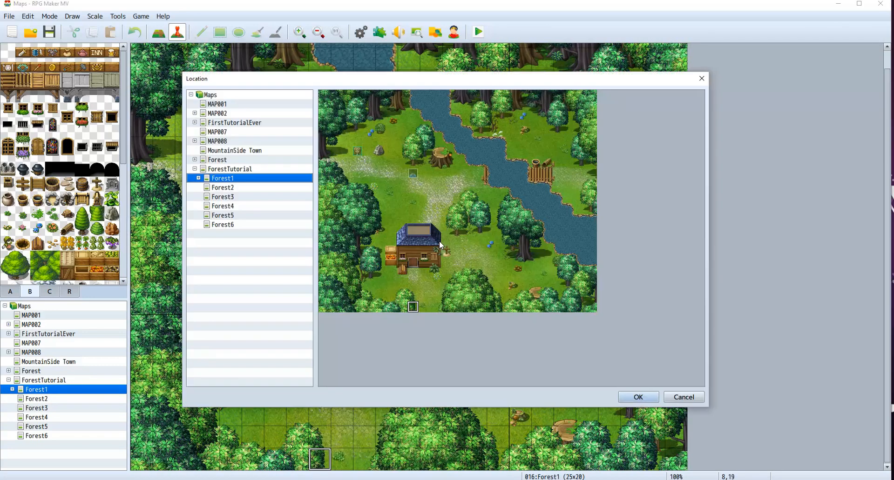
pyautogui.click(232, 208)
pyautogui.click(412, 96)
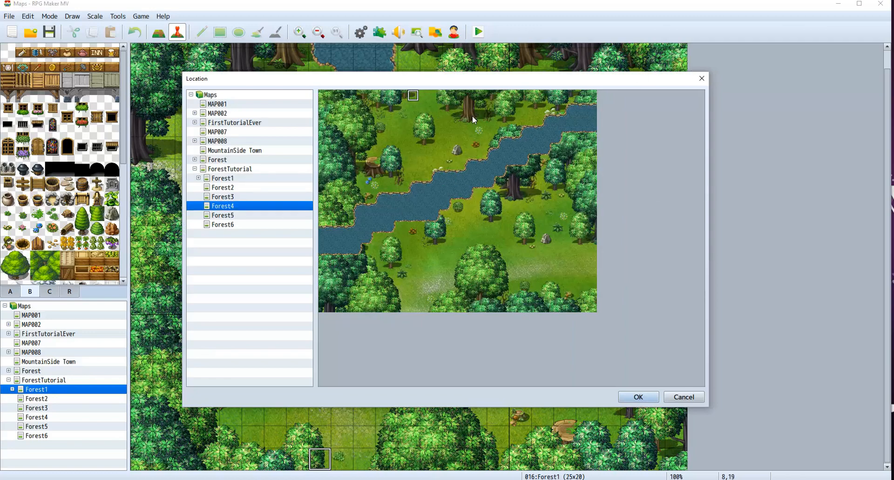
pyautogui.click(630, 399)
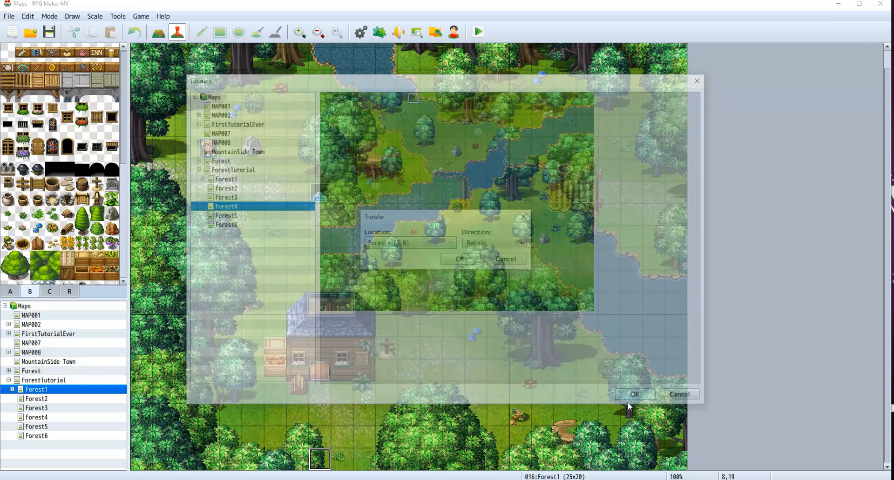
pyautogui.click(461, 260)
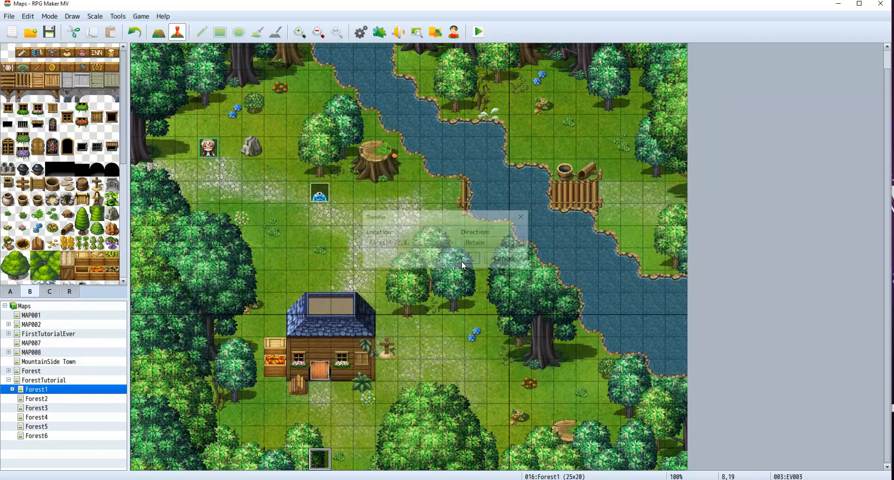
# Step: Copy the transfer event at (8,19) and paste it onto the neighbouring tile (9,19)
pyautogui.rightClick(322, 468)
pyautogui.click(329, 445)
pyautogui.click(342, 468)
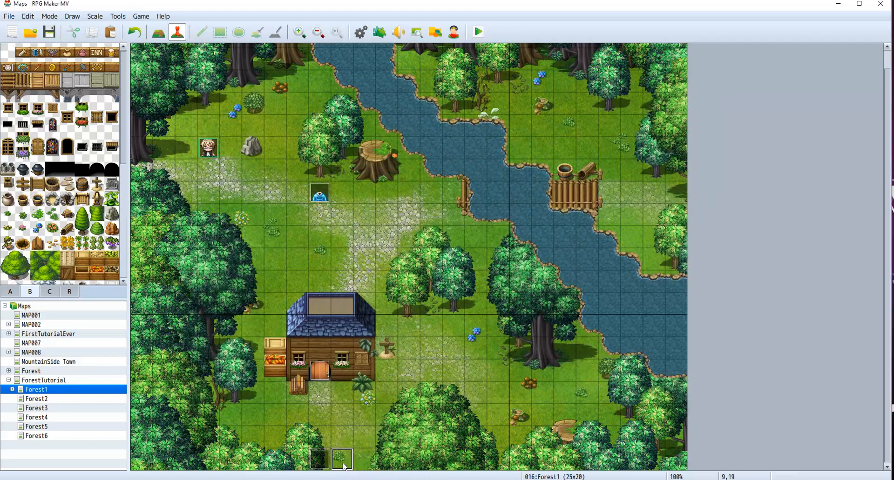
pyautogui.hotkey('ctrl', 'v')
# Step: Change the Transfer Player destination of the event at (9,19) to Forest4 (9,0)
pyautogui.doubleClick(347, 462)
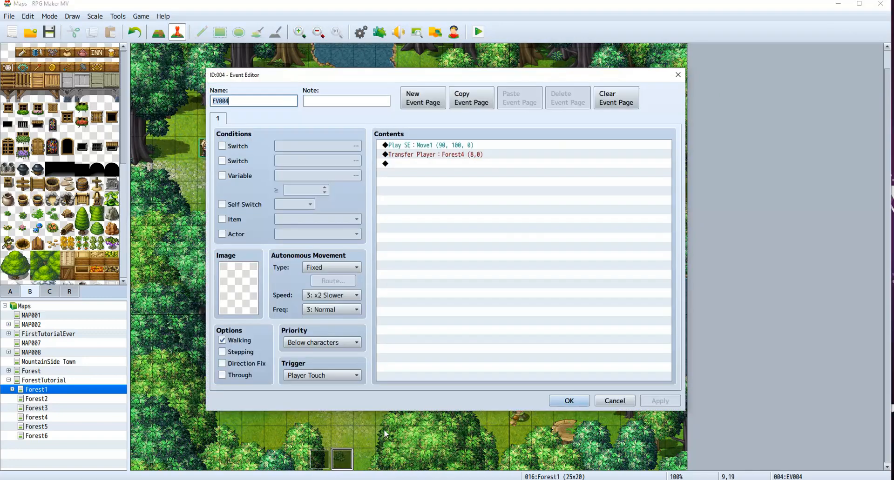
pyautogui.doubleClick(453, 156)
pyautogui.click(558, 221)
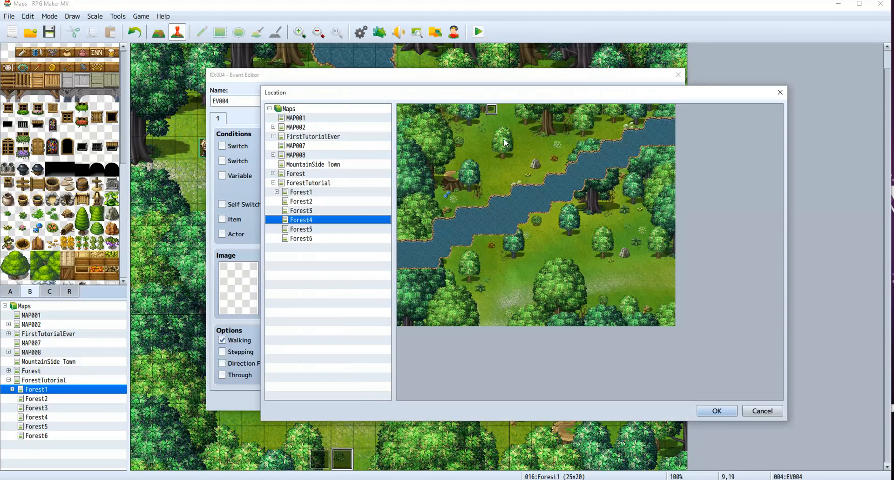
pyautogui.click(503, 110)
pyautogui.click(717, 411)
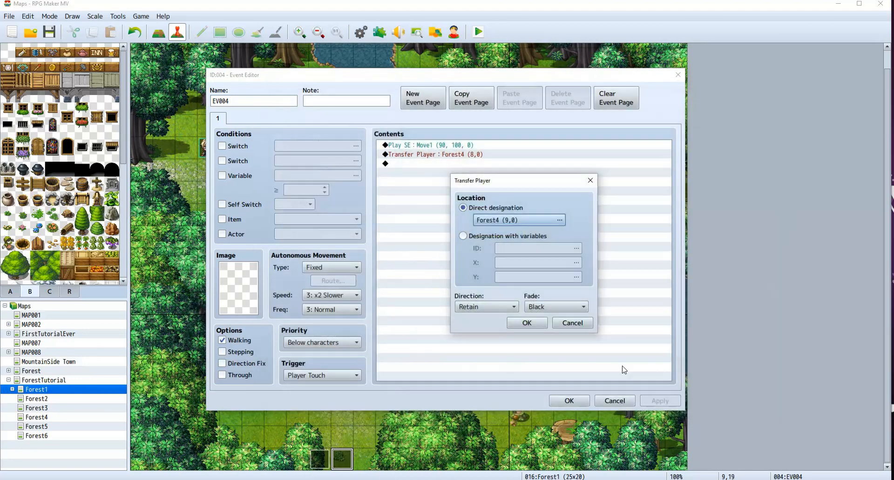
pyautogui.click(525, 323)
pyautogui.click(568, 399)
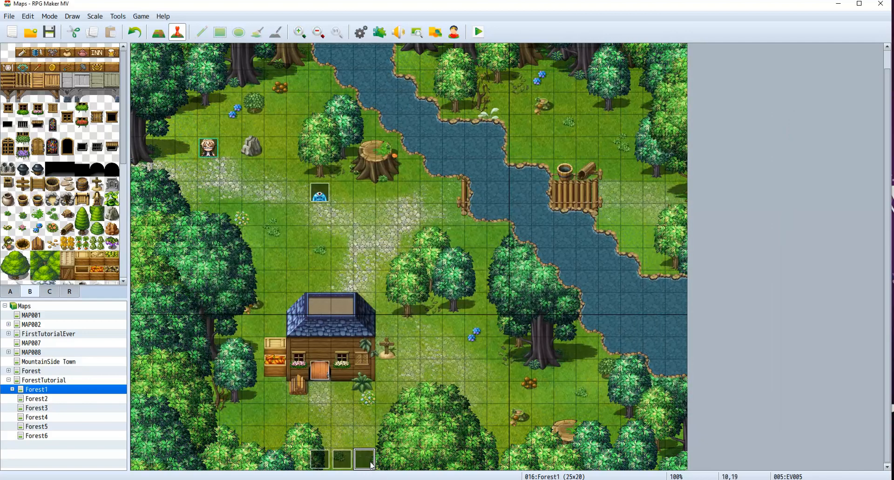
# Step: Change the Transfer Player destination of the event at (10,19) on Forest1 to Forest4 (10,0)
pyautogui.doubleClick(370, 464)
pyautogui.click(449, 157)
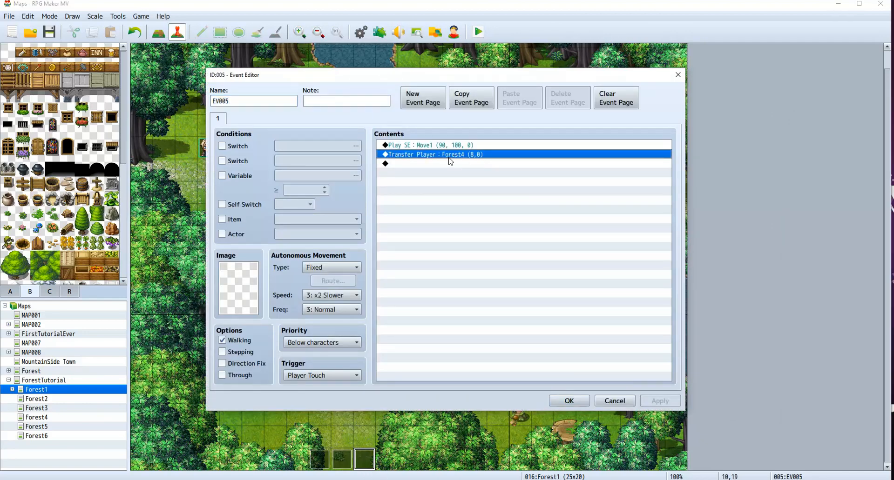
pyautogui.doubleClick(450, 158)
pyautogui.click(555, 219)
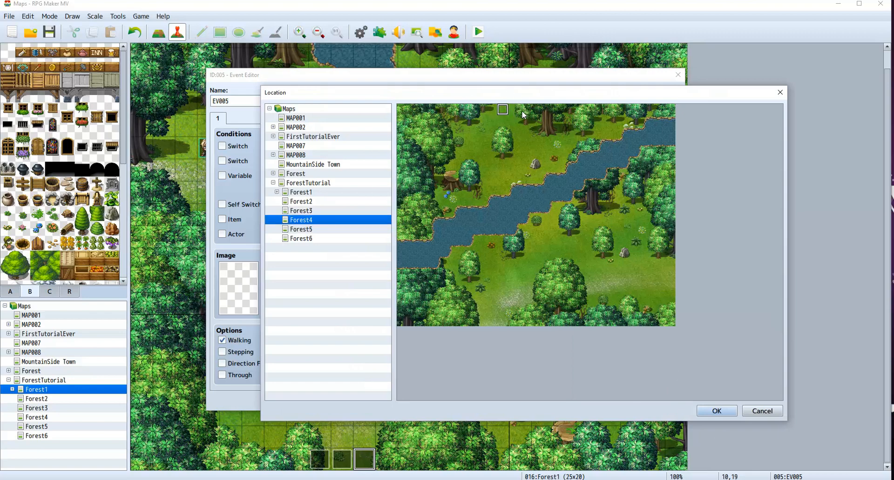
pyautogui.click(716, 411)
pyautogui.click(527, 323)
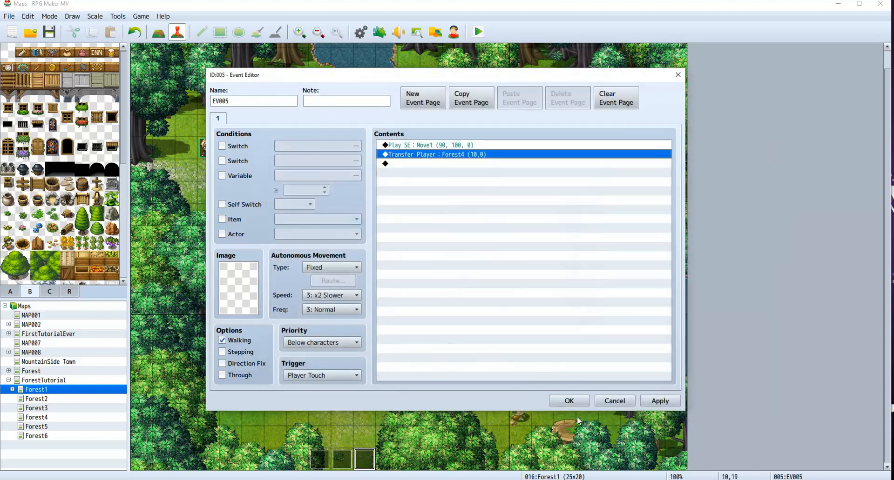
pyautogui.click(568, 401)
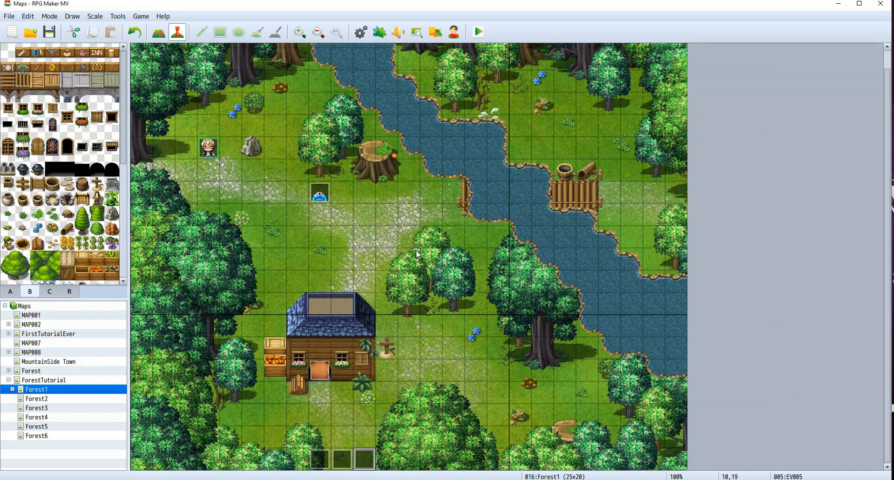
# Step: Inspect Forest1 in map mode with the Shadow Pen selected, and examine the full forest layout in Photoshop
pyautogui.click(159, 32)
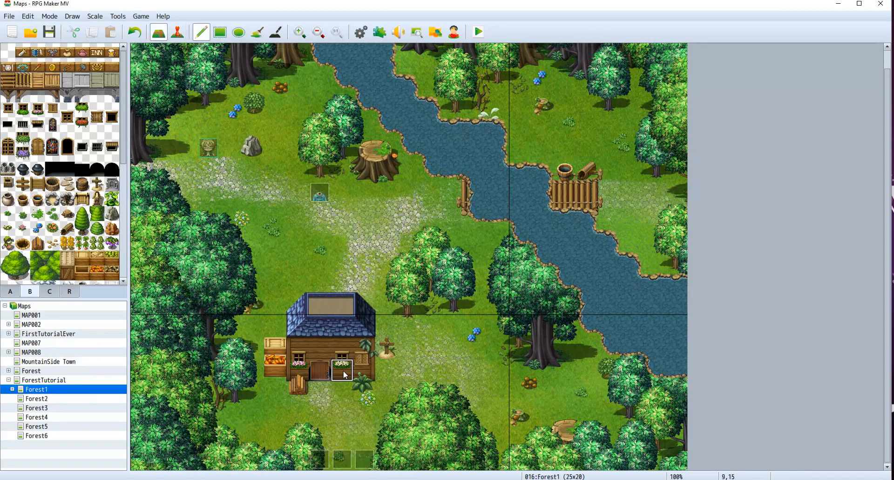
pyautogui.click(278, 36)
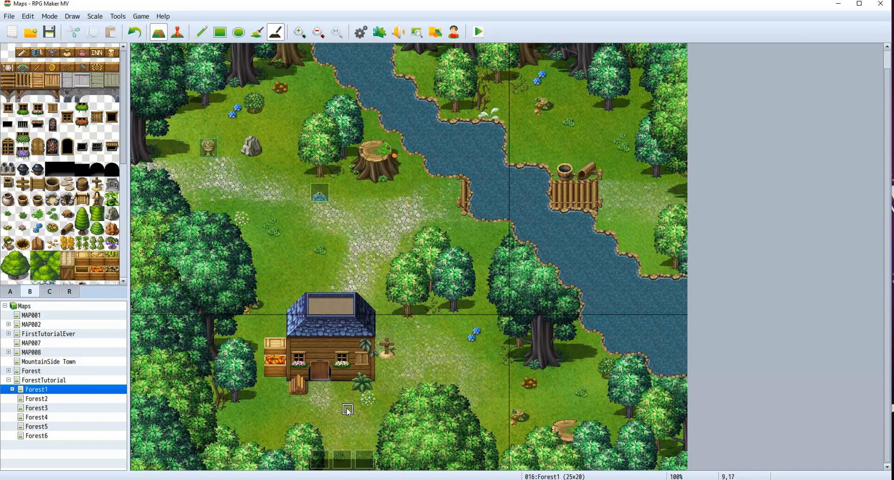
pyautogui.scroll(1, 409, 316)
pyautogui.scroll(-1, 404, 315)
pyautogui.scroll(1, 353, 407)
pyautogui.scroll(-1, 356, 394)
pyautogui.click(403, 479)
pyautogui.click(74, 34)
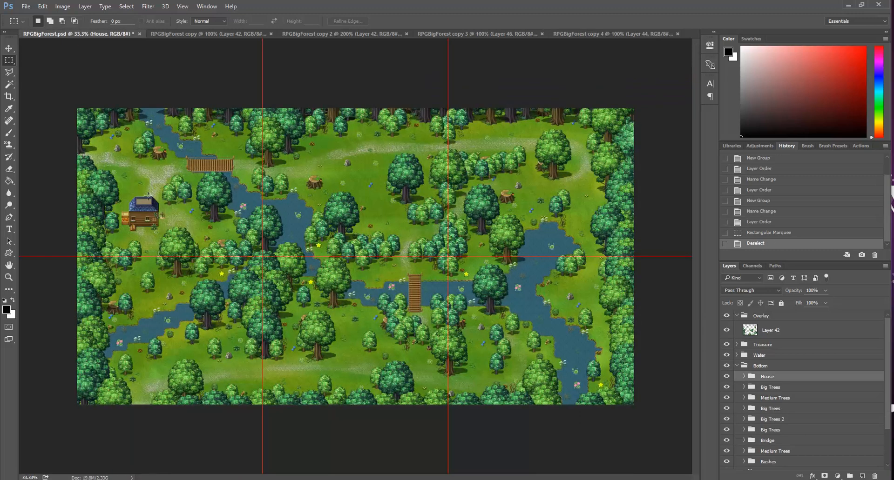
pyautogui.click(403, 479)
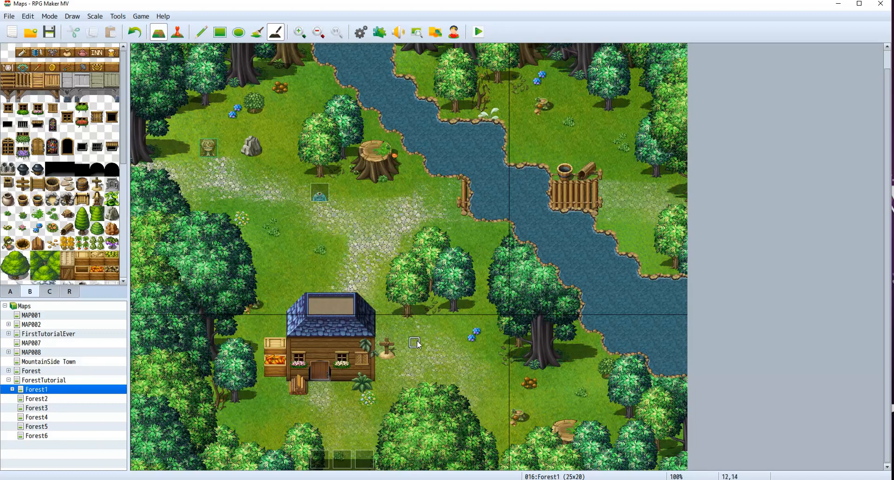
# Step: Open the Forest4 map and locate the treasure spot near its northern edge in the Photoshop forest layout
pyautogui.click(44, 418)
pyautogui.scroll(1, 380, 250)
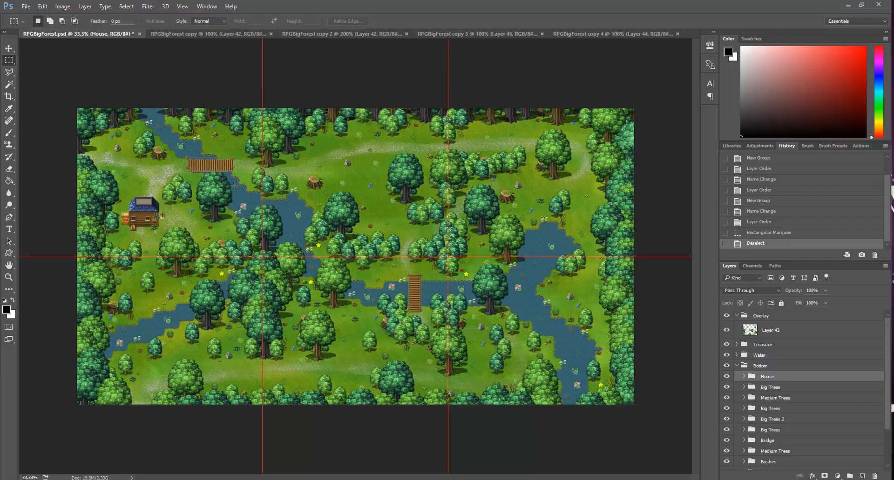
pyautogui.moveTo(203, 263); pyautogui.dragTo(238, 285)
pyautogui.click(218, 261)
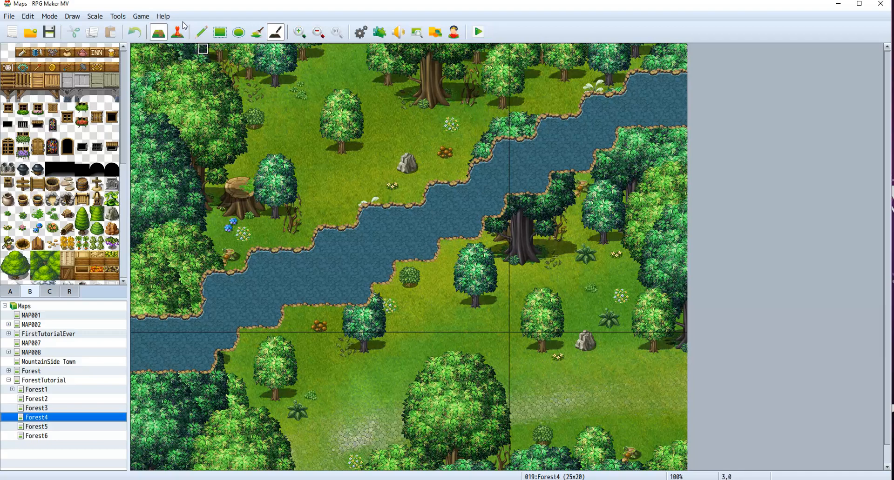
# Step: Create a quick treasure event at tile (15,2) on Forest4 containing 500 gold, using a brown wooden chest from the !Chest image set
pyautogui.click(174, 33)
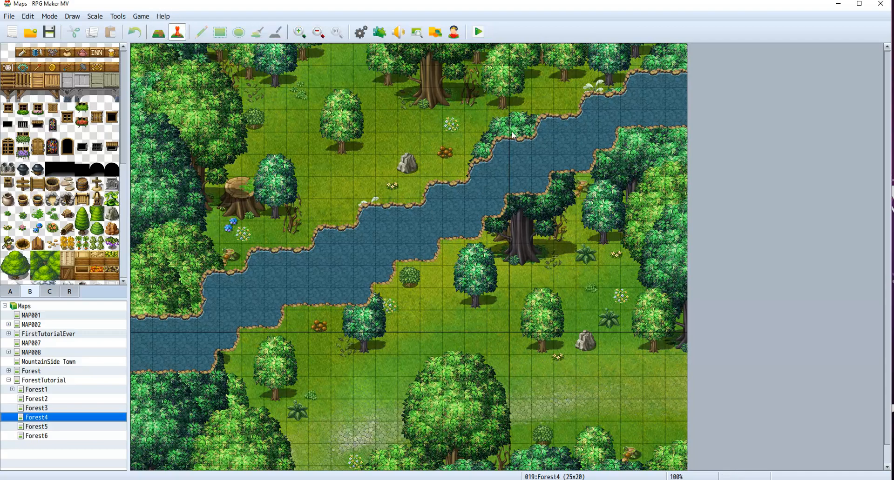
pyautogui.rightClick(473, 99)
pyautogui.moveTo(539, 187)
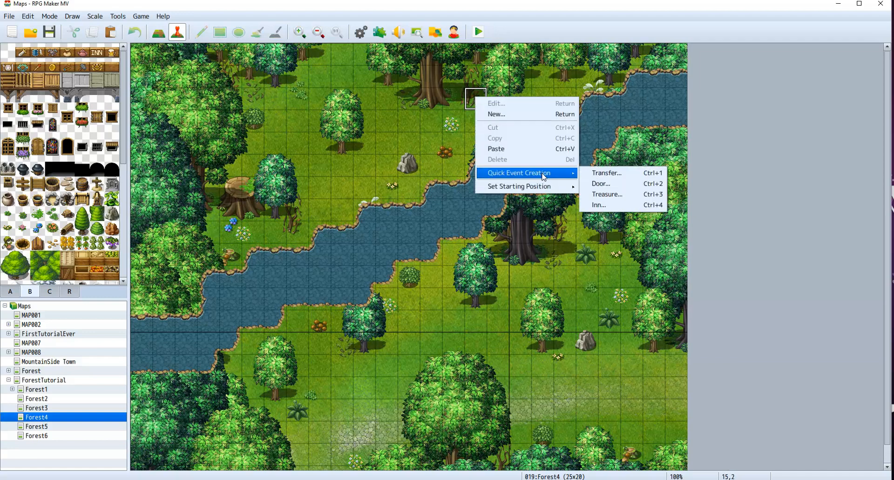
pyautogui.click(600, 195)
pyautogui.click(462, 217)
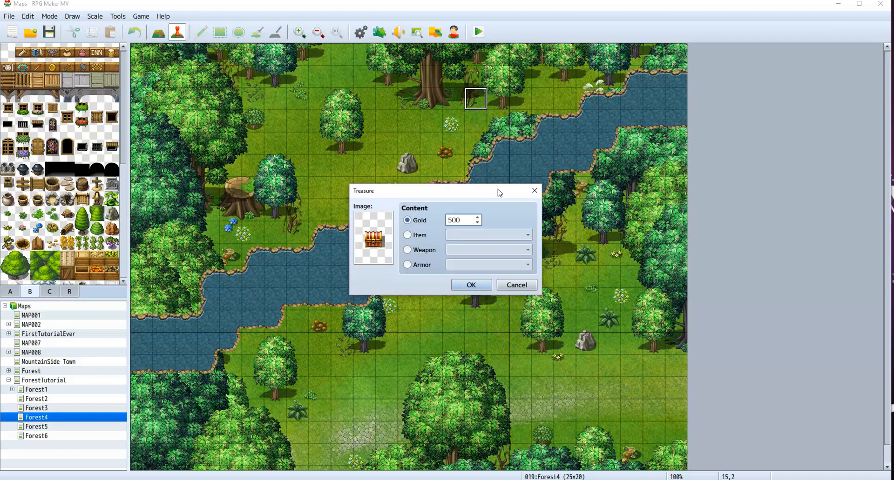
pyautogui.doubleClick(372, 243)
pyautogui.click(504, 221)
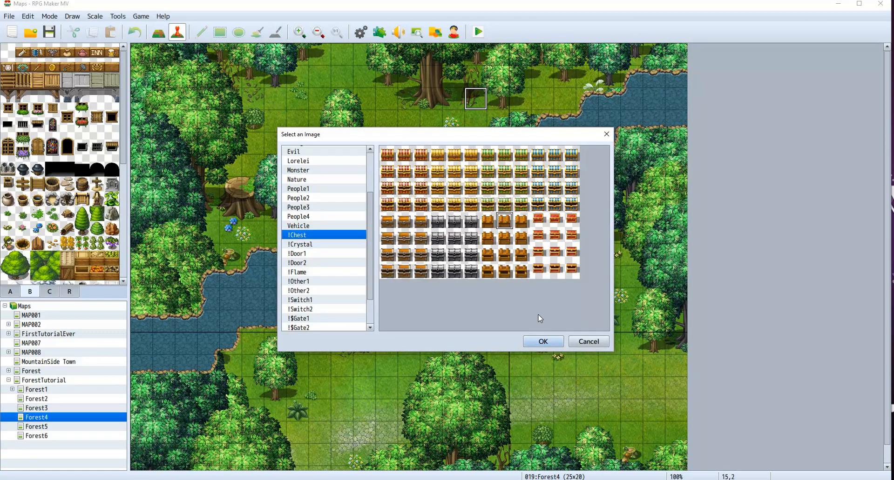
pyautogui.click(540, 342)
pyautogui.click(486, 286)
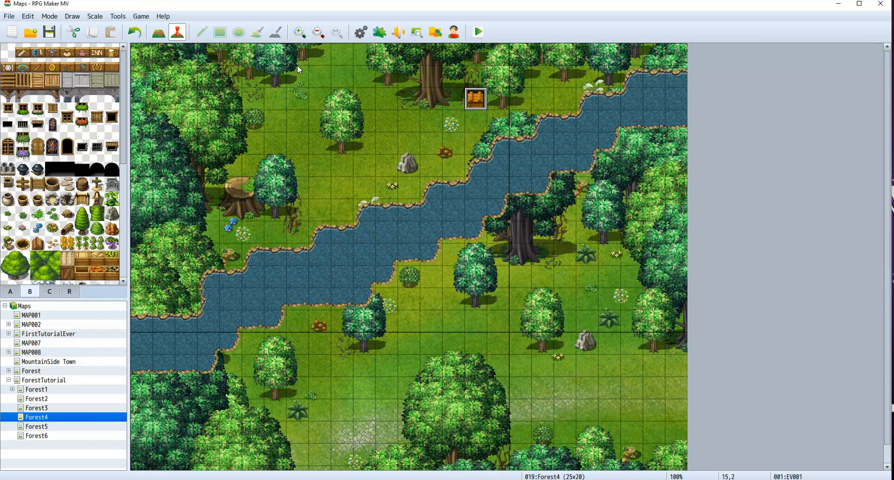
# Step: Create a quick transfer event at tile (8,0) on Forest4 leading to Forest1 (8,19) with the direction retained
pyautogui.click(319, 54)
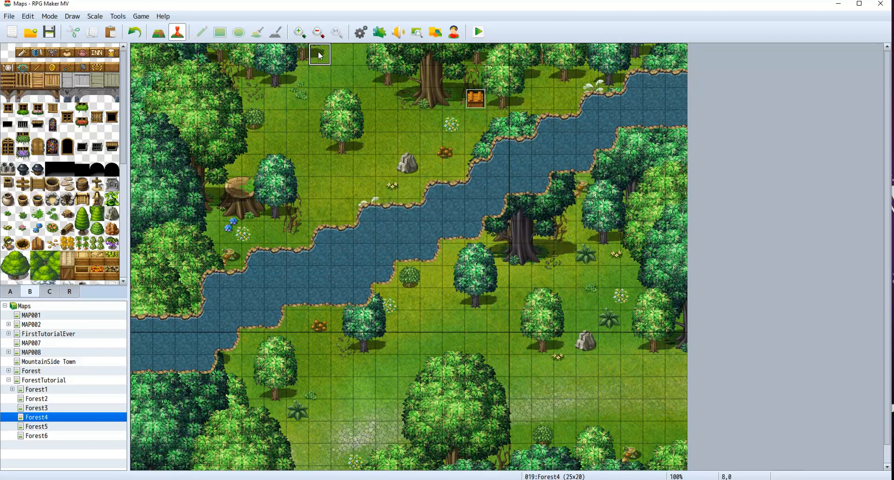
pyautogui.rightClick(324, 54)
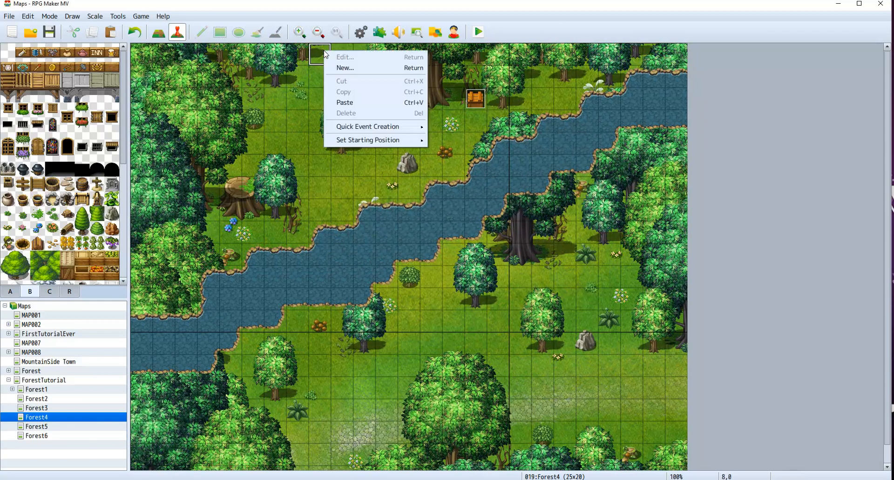
pyautogui.moveTo(394, 128)
pyautogui.click(475, 127)
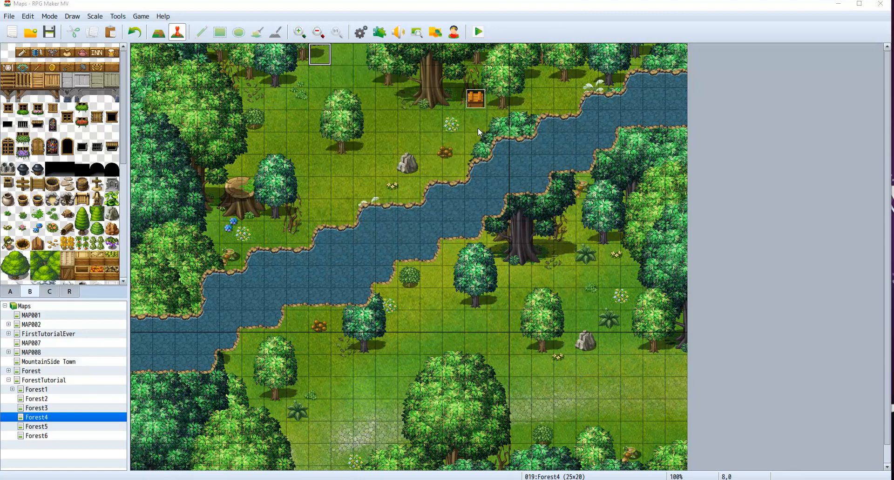
pyautogui.click(438, 242)
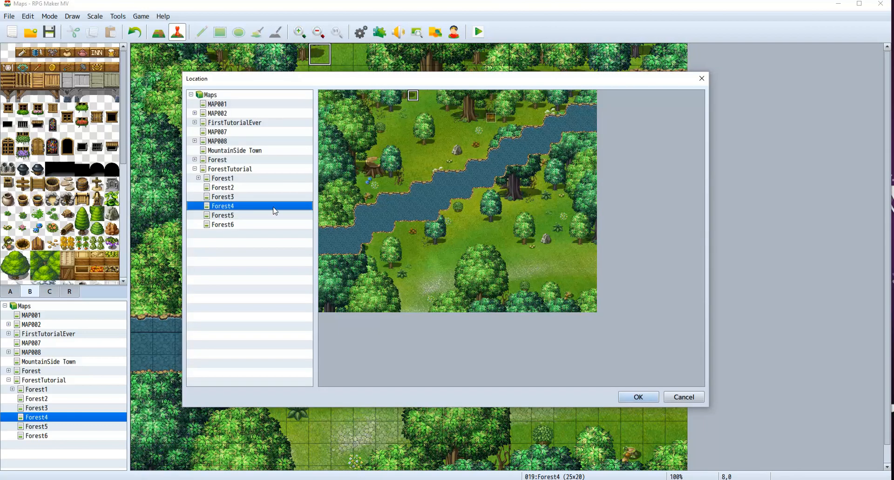
pyautogui.click(241, 180)
pyautogui.click(414, 308)
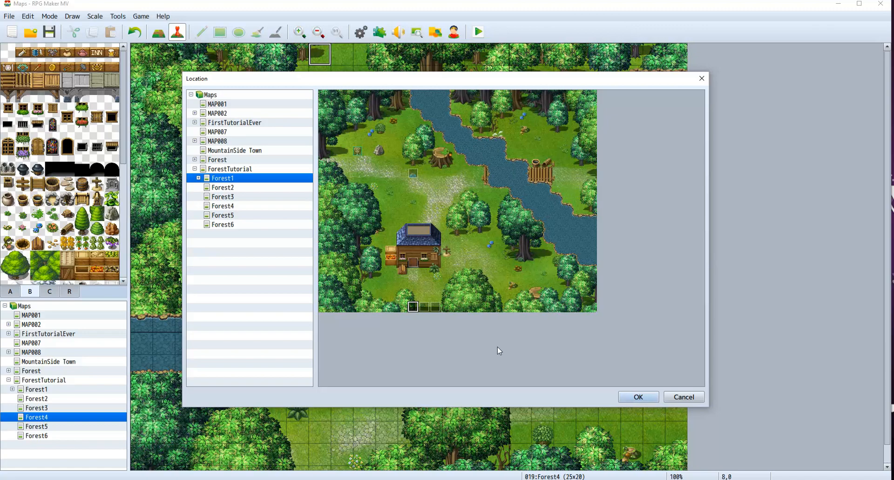
pyautogui.click(639, 397)
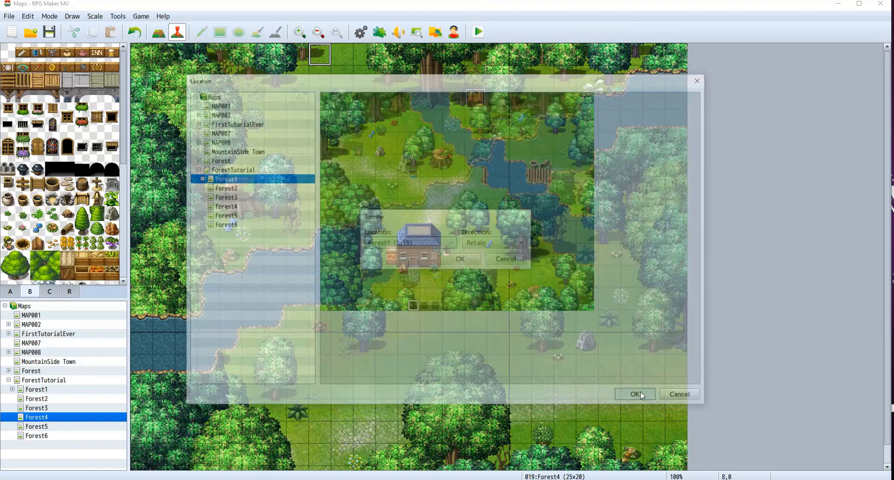
pyautogui.click(457, 259)
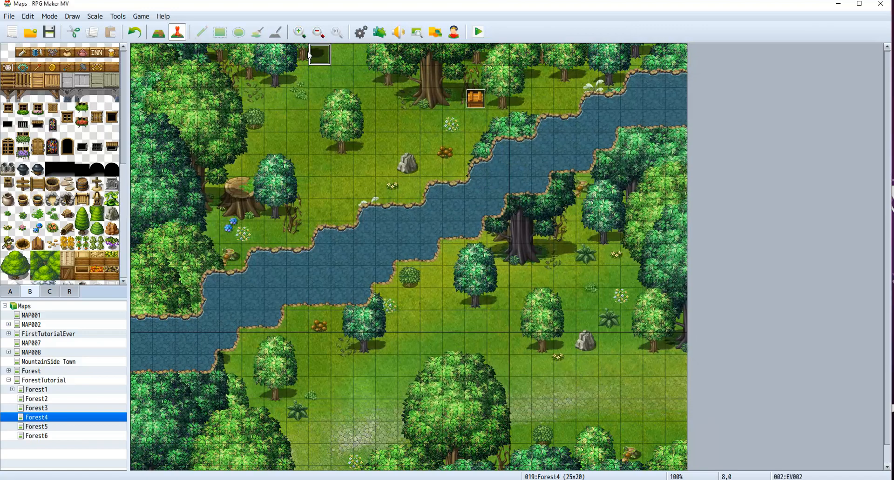
# Step: Paste a copy of the (8,0) transfer event onto tile (9,0) and set its destination to Forest1 (9,19)
pyautogui.click(338, 60)
pyautogui.hotkey('ctrl', 'v')
pyautogui.doubleClick(338, 59)
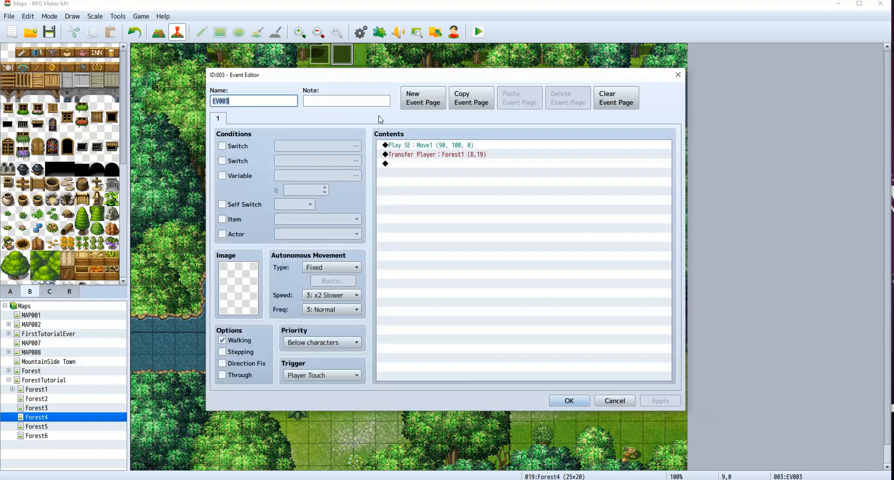
pyautogui.doubleClick(422, 155)
pyautogui.click(553, 222)
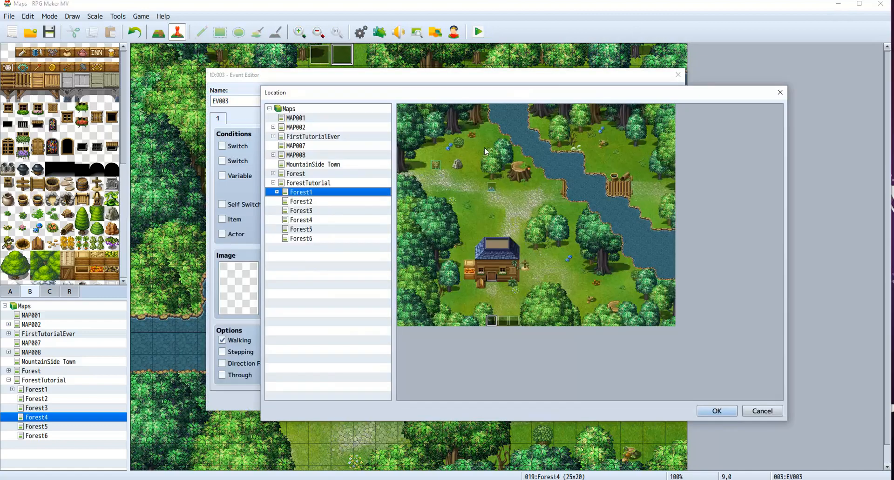
pyautogui.click(503, 323)
pyautogui.click(710, 411)
pyautogui.click(531, 323)
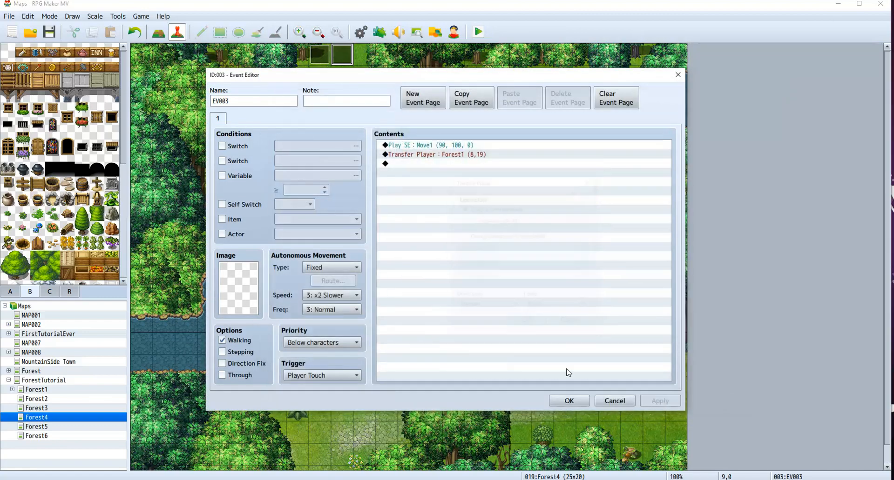
pyautogui.click(569, 401)
# Step: Paste the transfer event onto tile (10,0) of Forest4 and set its destination to Forest1 (10,19)
pyautogui.click(361, 60)
pyautogui.hotkey('ctrl', 'v')
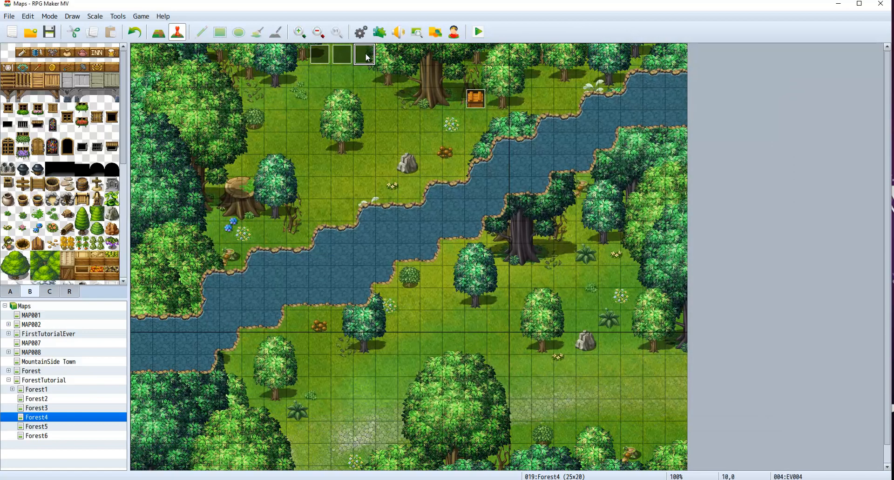
pyautogui.doubleClick(366, 58)
pyautogui.click(489, 155)
pyautogui.doubleClick(488, 155)
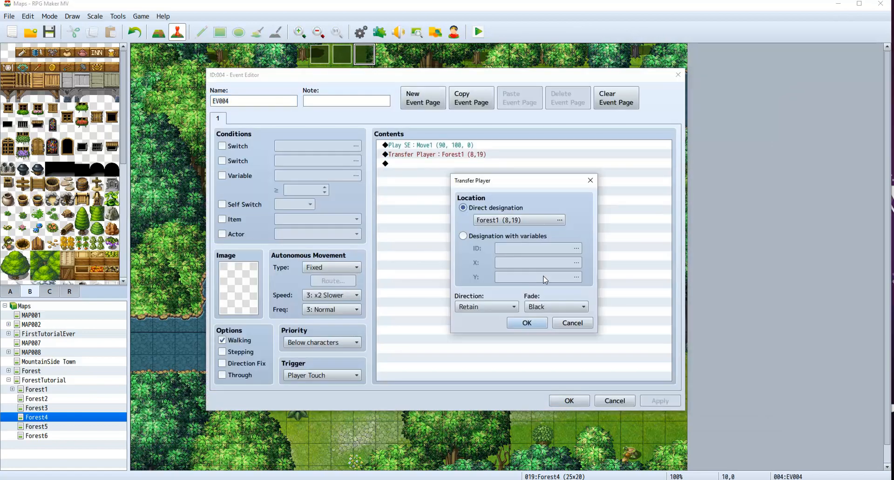
pyautogui.click(559, 220)
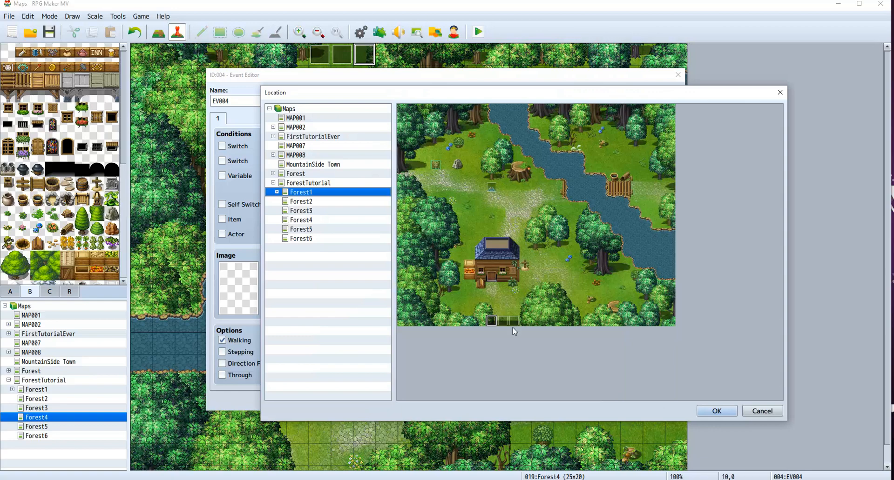
pyautogui.click(714, 411)
pyautogui.click(527, 323)
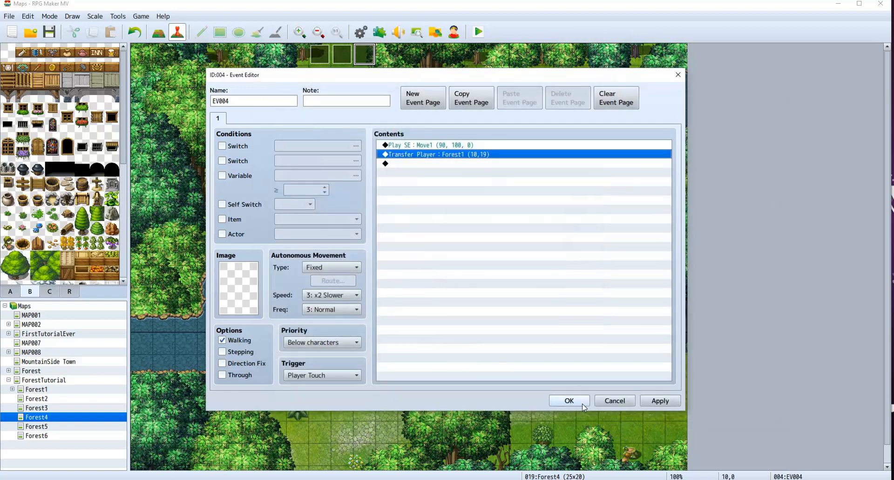
pyautogui.click(568, 401)
# Step: Save the changes to the game and start a playtest
pyautogui.scroll(-1, 560, 329)
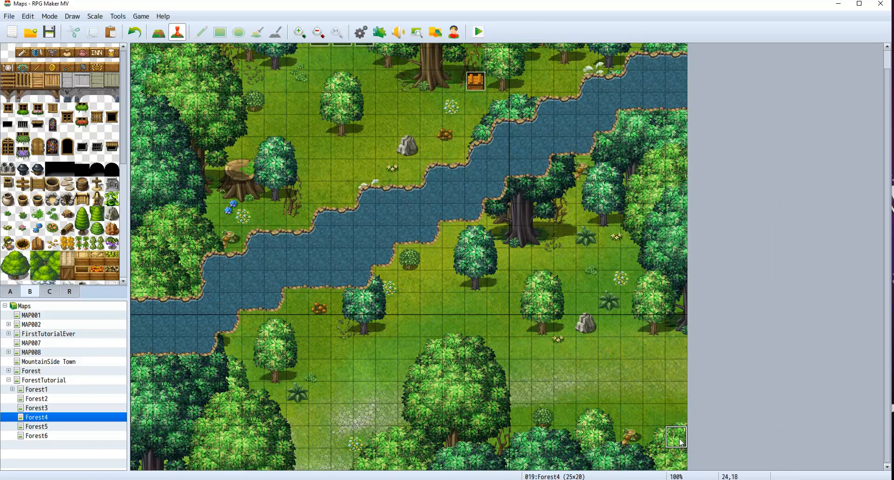
pyautogui.scroll(1, 649, 410)
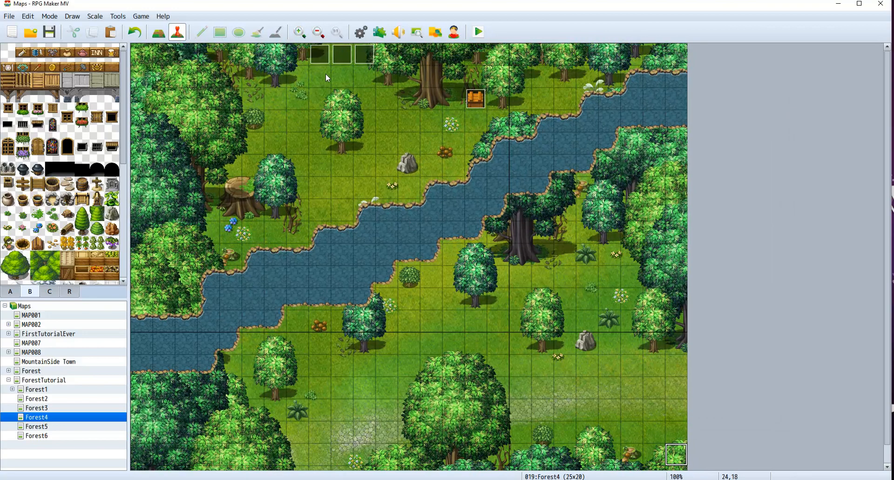
pyautogui.click(479, 32)
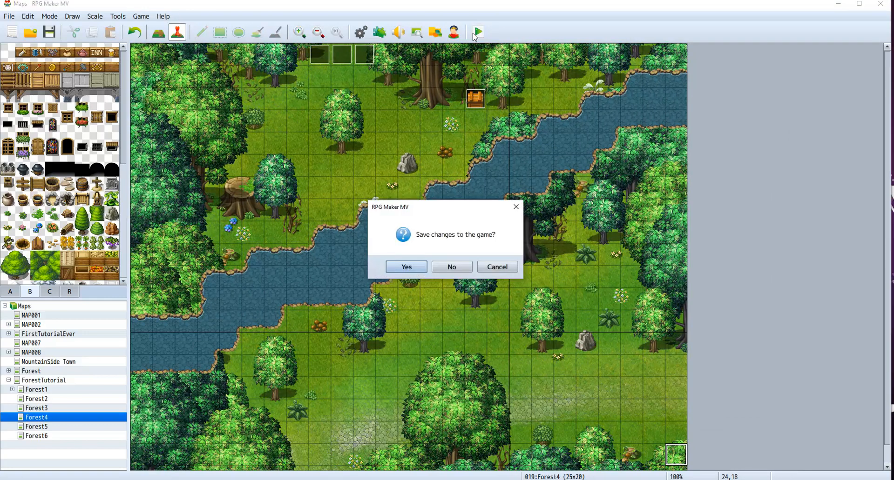
pyautogui.click(420, 266)
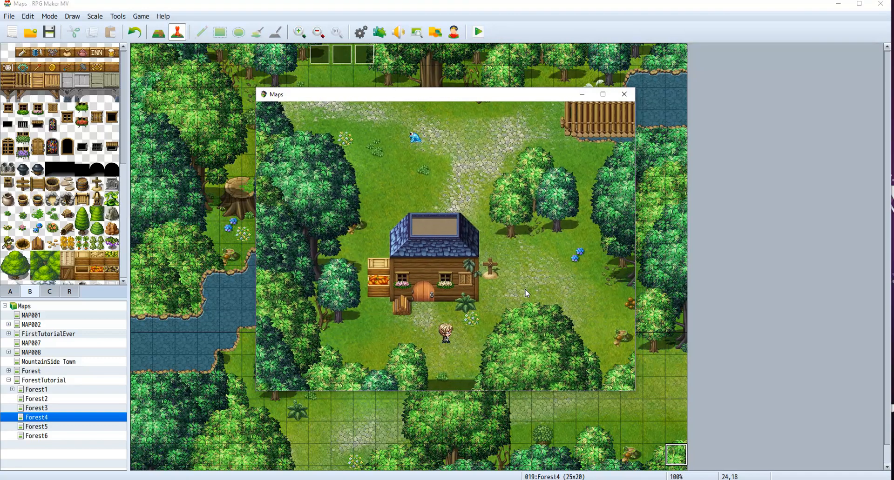
# Step: Walk the playtest character from the house in Forest1 down into Forest4 and toward the large tree by the river
pyautogui.press('Down')
pyautogui.press('Right')
pyautogui.press('Down')
pyautogui.press('Right')
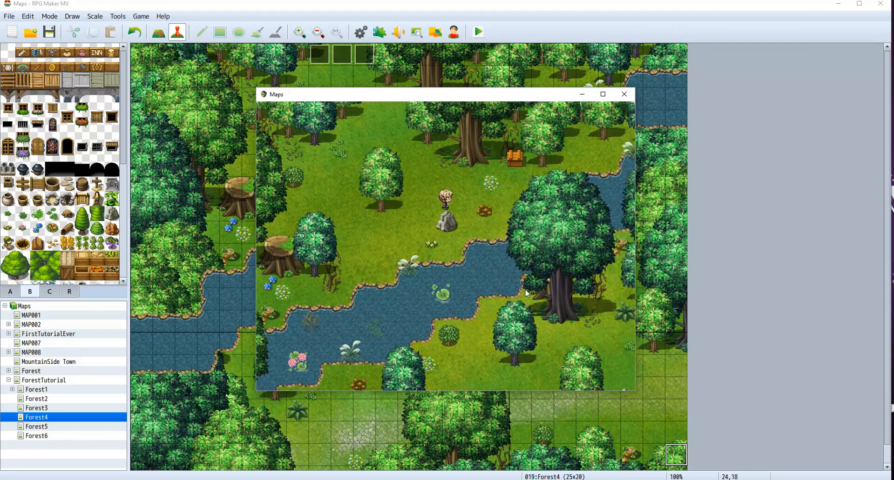
pyautogui.press('Up')
pyautogui.press('Right')
pyautogui.press('Down')
pyautogui.press('Right')
pyautogui.press('Up')
pyautogui.press('Right')
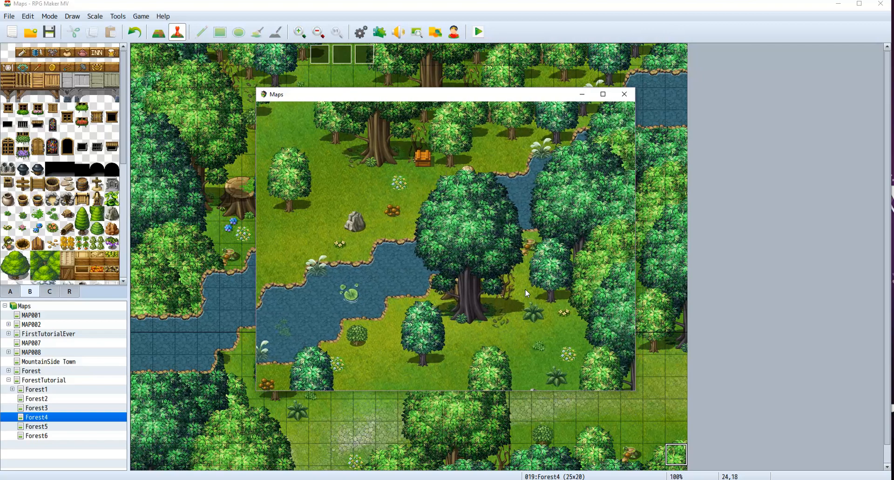
# Step: Walk around the northern riverbank to the treasure chest, open it, and end the playtest
pyautogui.press('Up')
pyautogui.press('Down')
pyautogui.press('Right')
pyautogui.press('Left')
pyautogui.press('Right')
pyautogui.press('Left')
pyautogui.press('Down')
pyautogui.press('Left')
pyautogui.press('Left')
pyautogui.press('Left')
pyautogui.press('Up')
pyautogui.press('Right')
pyautogui.press('Return')
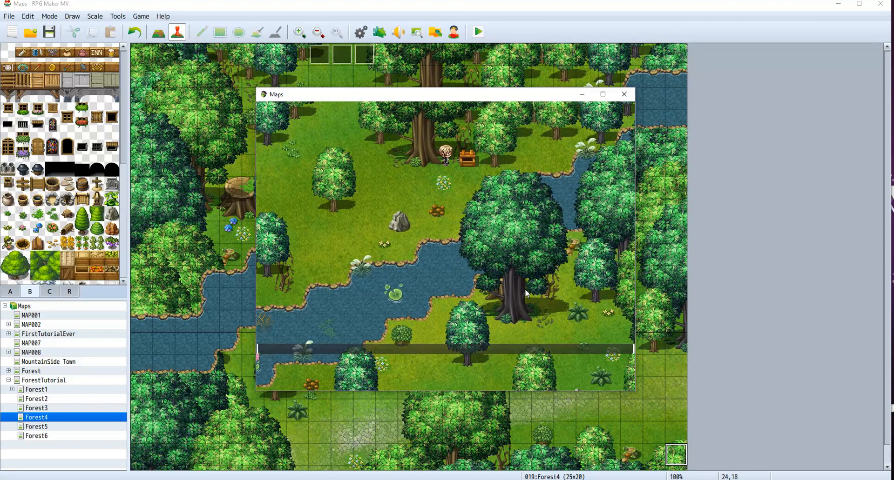
pyautogui.press('Return')
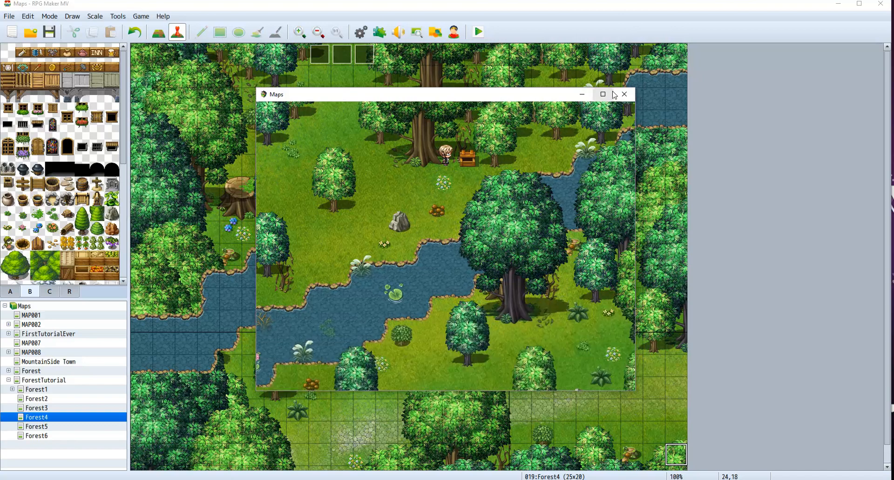
pyautogui.click(624, 94)
# Step: Move the treasure chest event on Forest4 from tile (15,2) to tile (18,1)
pyautogui.rightClick(483, 106)
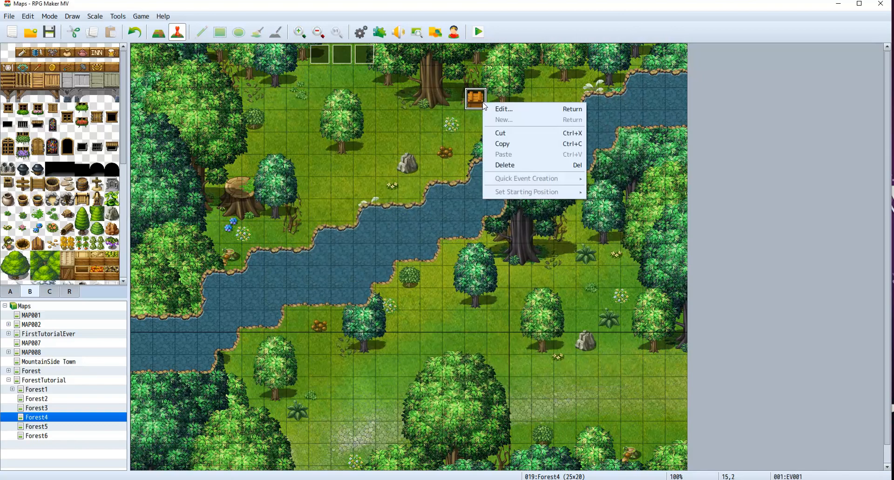
pyautogui.click(507, 135)
pyautogui.click(548, 87)
pyautogui.rightClick(546, 86)
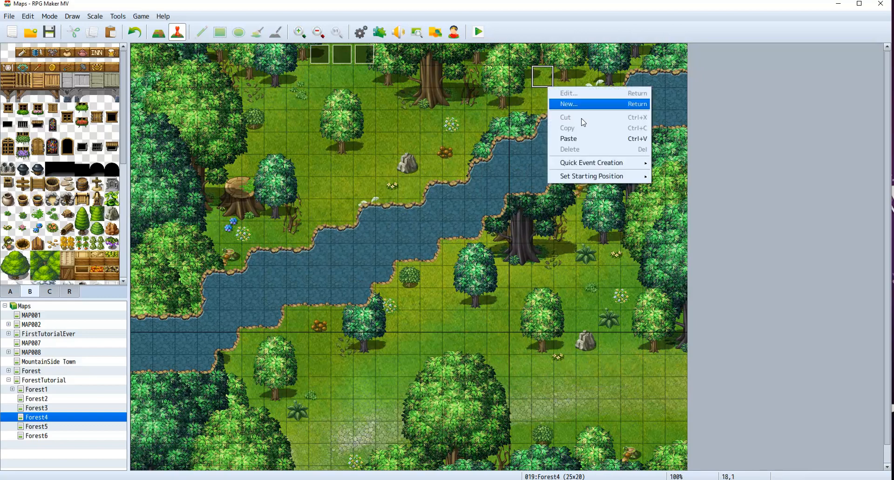
pyautogui.click(584, 139)
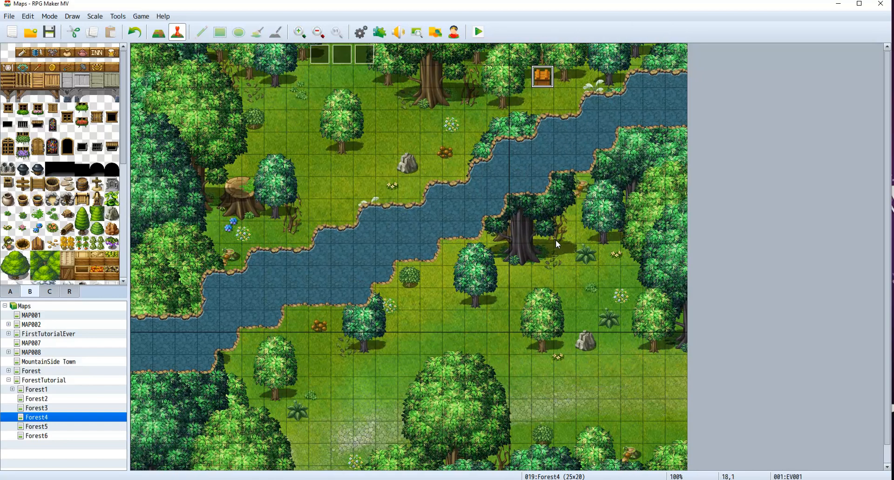
pyautogui.scroll(-2, 555, 239)
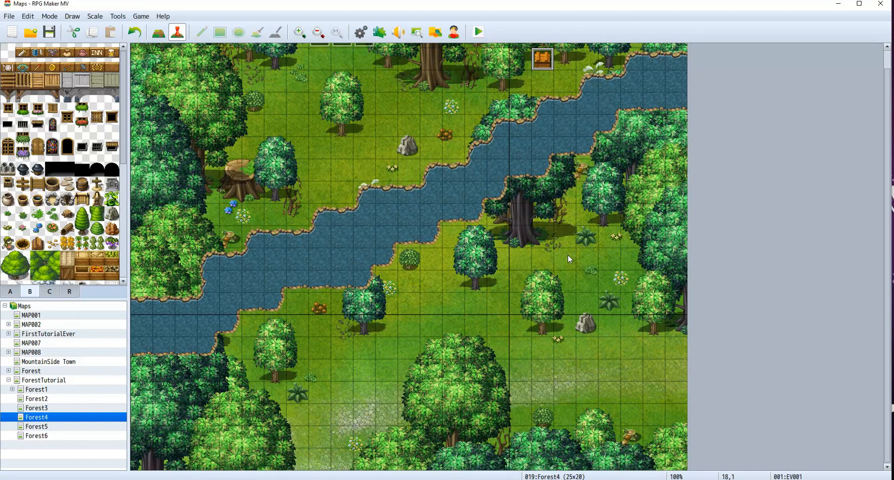
pyautogui.scroll(2, 568, 255)
pyautogui.click(158, 32)
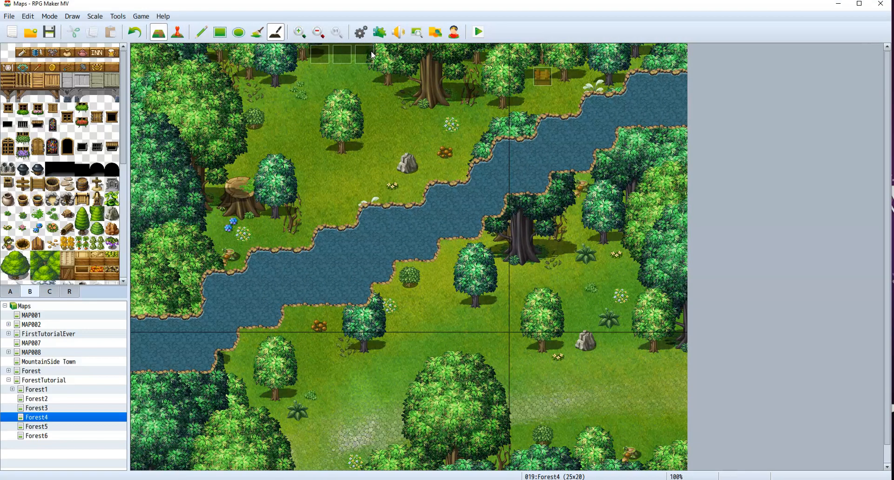
pyautogui.scroll(-1, 445, 111)
pyautogui.scroll(1, 373, 103)
pyautogui.click(178, 32)
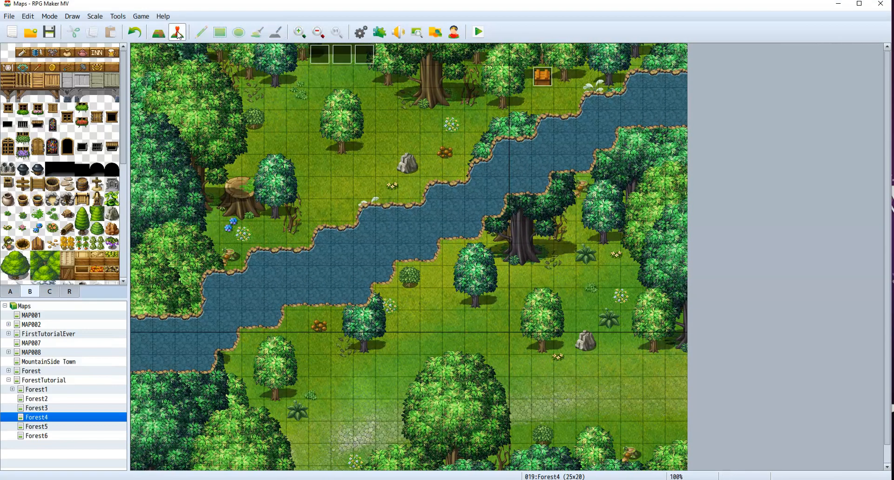
# Step: Create a quick transfer event at tile (24,14) on Forest4 leading to Forest5 (0,14)
pyautogui.scroll(-1, 380, 75)
pyautogui.click(676, 348)
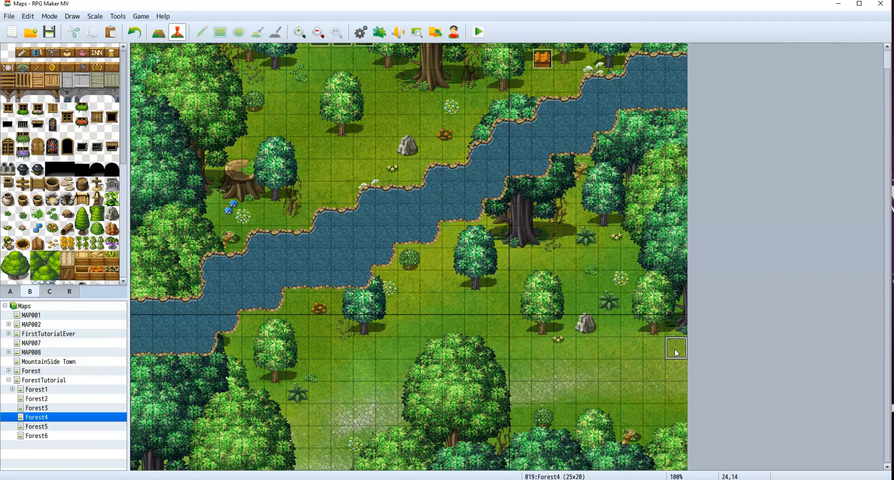
pyautogui.rightClick(675, 350)
pyautogui.moveTo(726, 426)
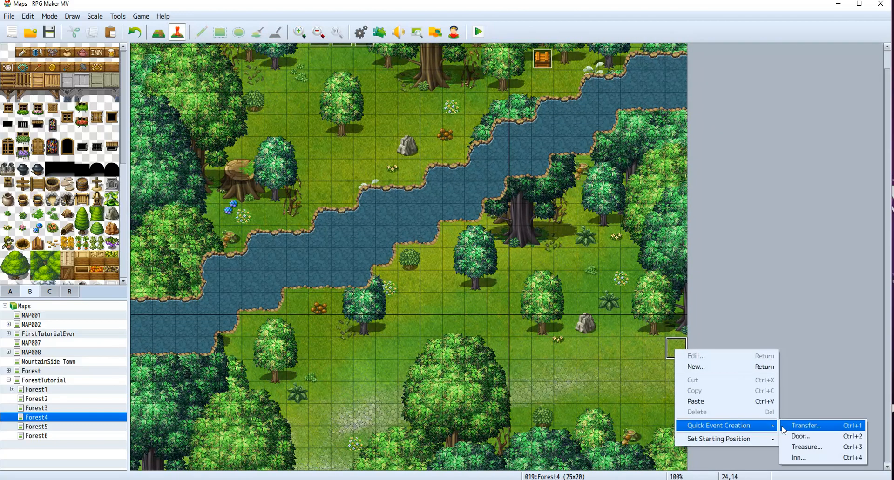
pyautogui.click(800, 425)
pyautogui.click(440, 244)
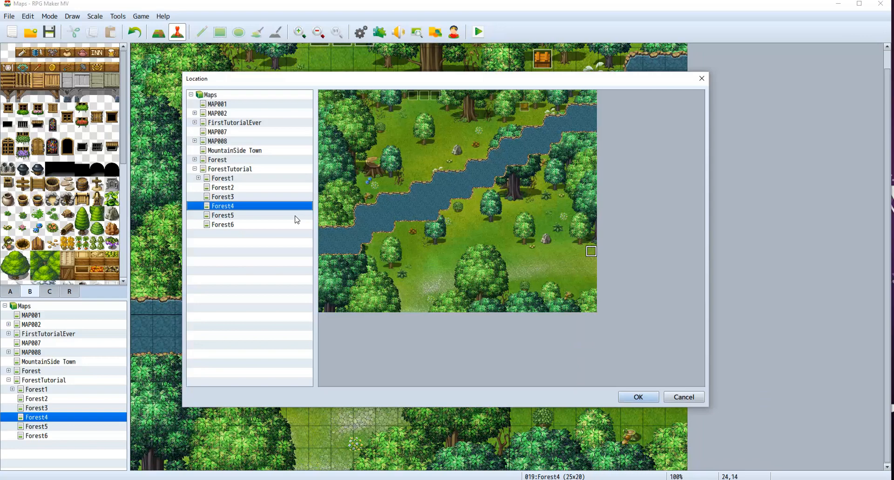
pyautogui.click(238, 216)
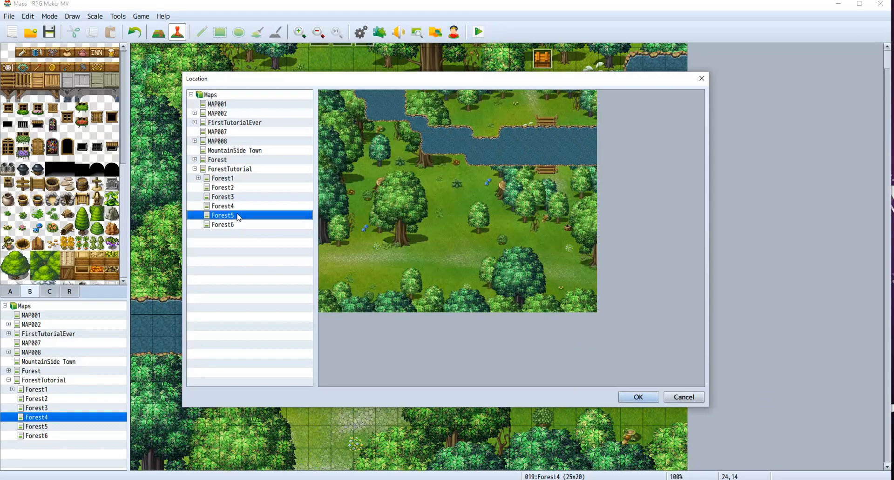
pyautogui.click(322, 251)
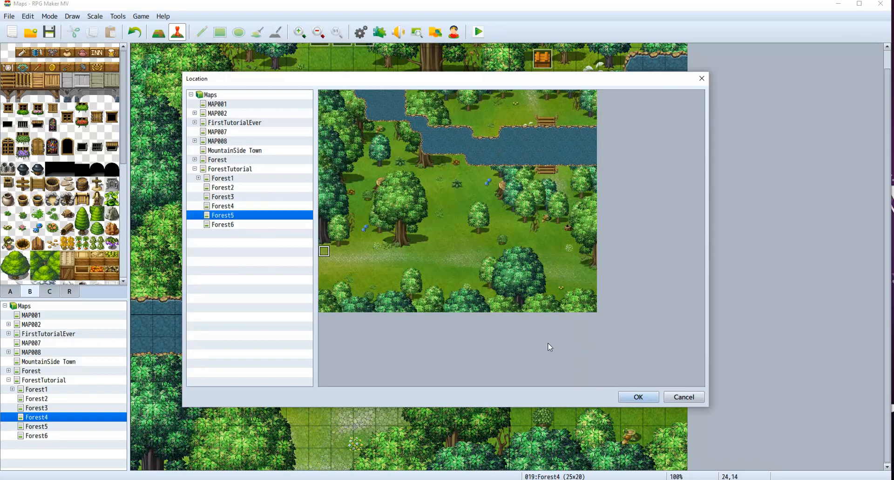
pyautogui.click(638, 397)
pyautogui.click(460, 261)
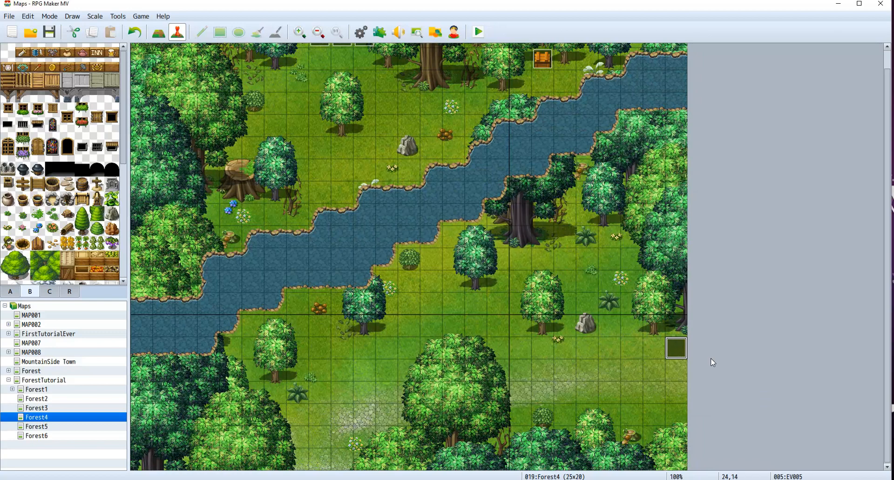
# Step: Paste a copy of the (24,14) transfer event onto tile (24,15) and set its destination to Forest5 (0,15)
pyautogui.doubleClick(675, 375)
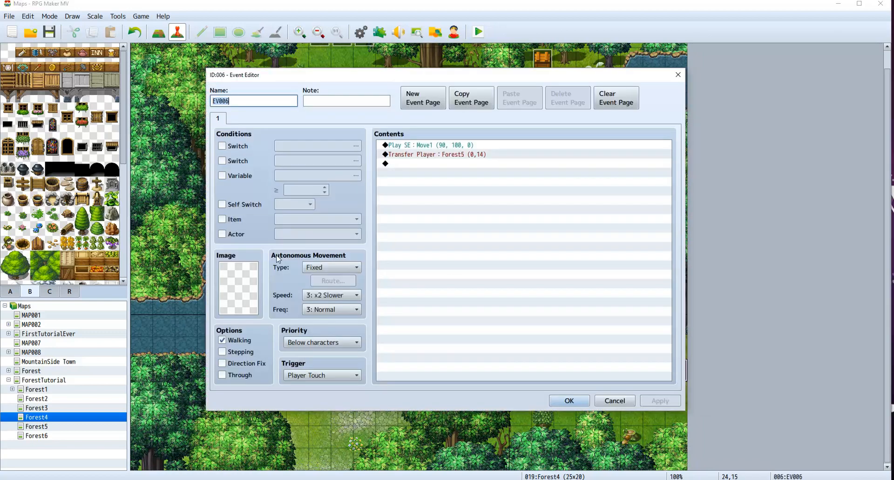
pyautogui.click(442, 145)
pyautogui.doubleClick(443, 155)
pyautogui.click(550, 224)
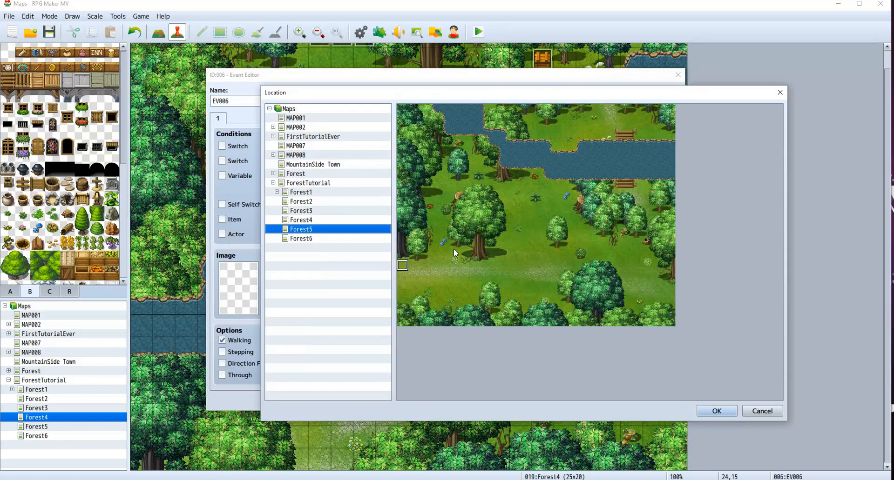
pyautogui.click(403, 277)
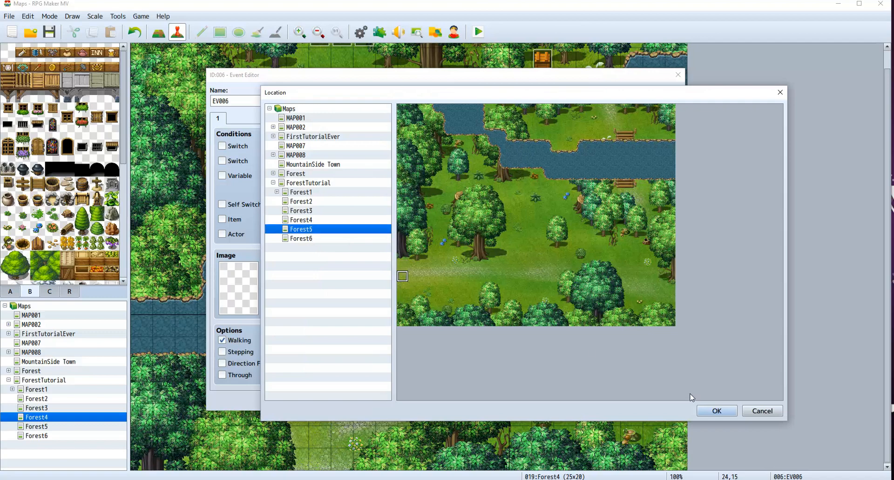
pyautogui.click(716, 411)
pyautogui.click(535, 321)
pyautogui.click(566, 455)
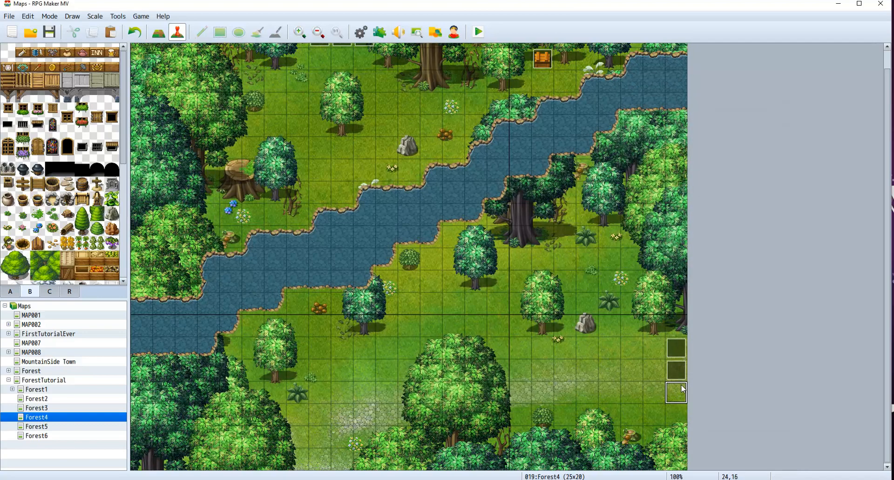
# Step: Paste the transfer event onto tile (24,16) of Forest4 and set its destination to Forest5 (0,16)
pyautogui.doubleClick(681, 387)
pyautogui.click(433, 164)
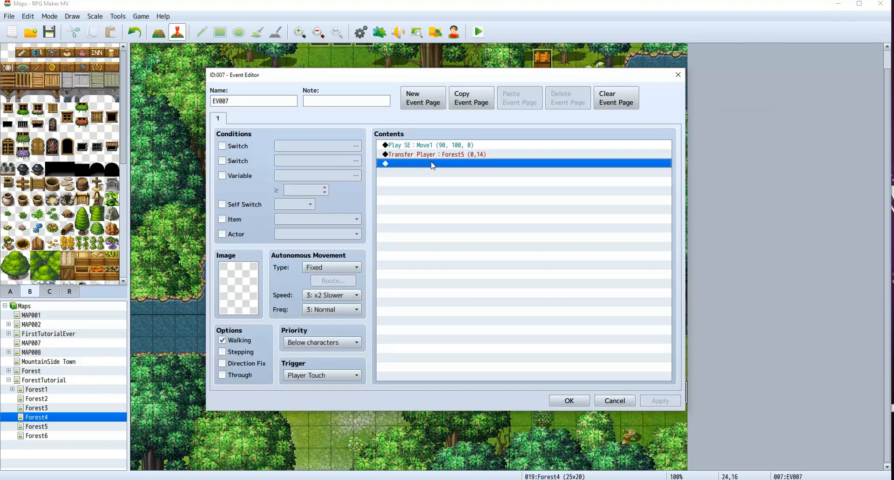
pyautogui.doubleClick(433, 155)
pyautogui.click(561, 224)
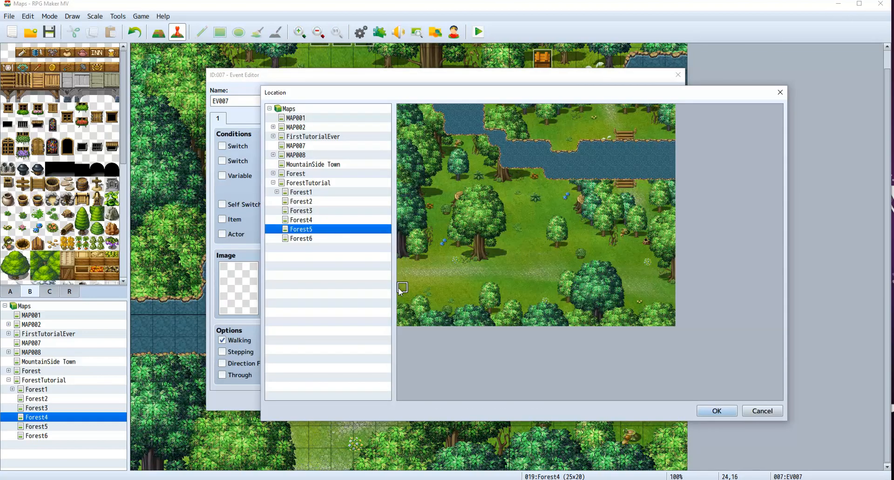
pyautogui.click(716, 411)
pyautogui.click(535, 321)
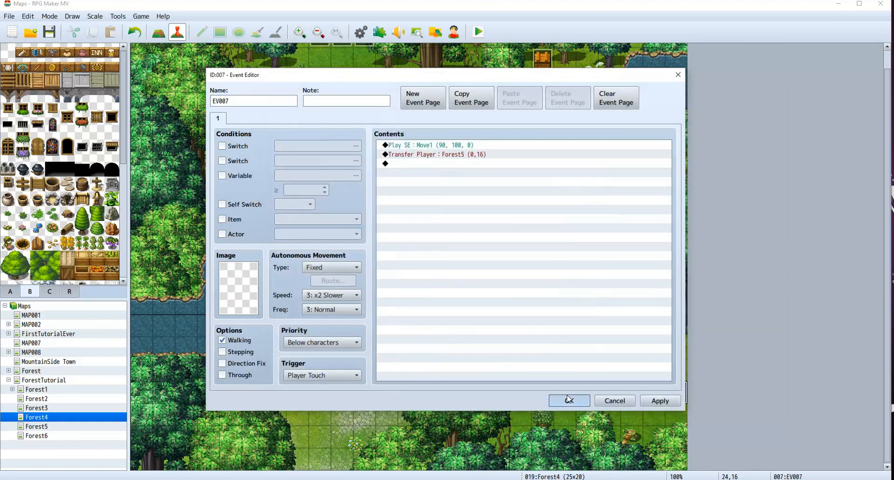
pyautogui.click(568, 400)
# Step: Paste the transfer event onto tile (24,17) of Forest4 and set its destination to Forest5 (0,17)
pyautogui.click(682, 417)
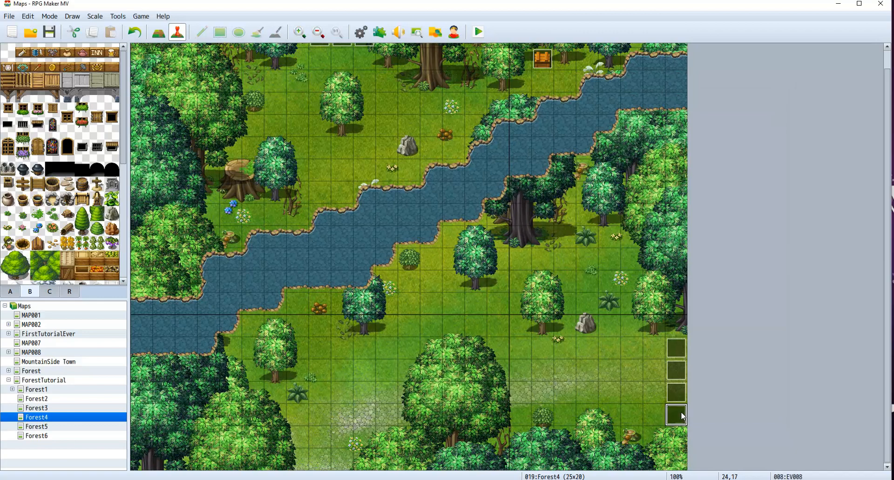
pyautogui.doubleClick(682, 417)
pyautogui.doubleClick(478, 155)
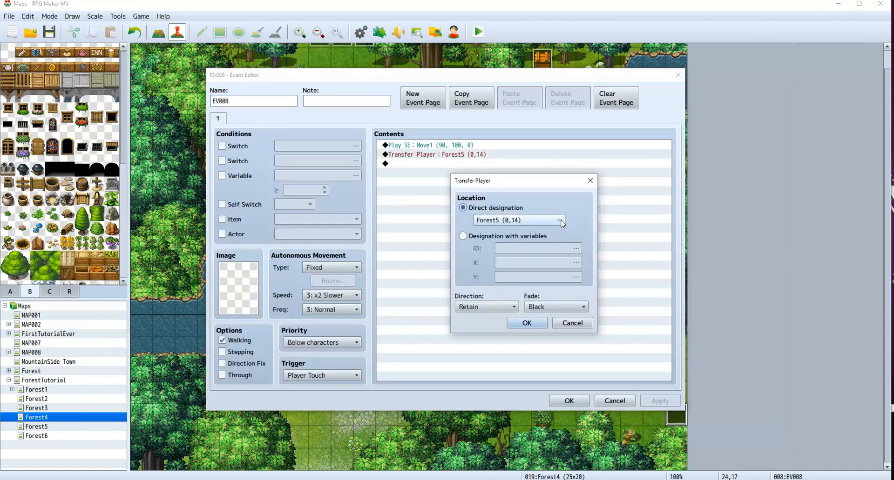
pyautogui.click(560, 220)
pyautogui.click(403, 299)
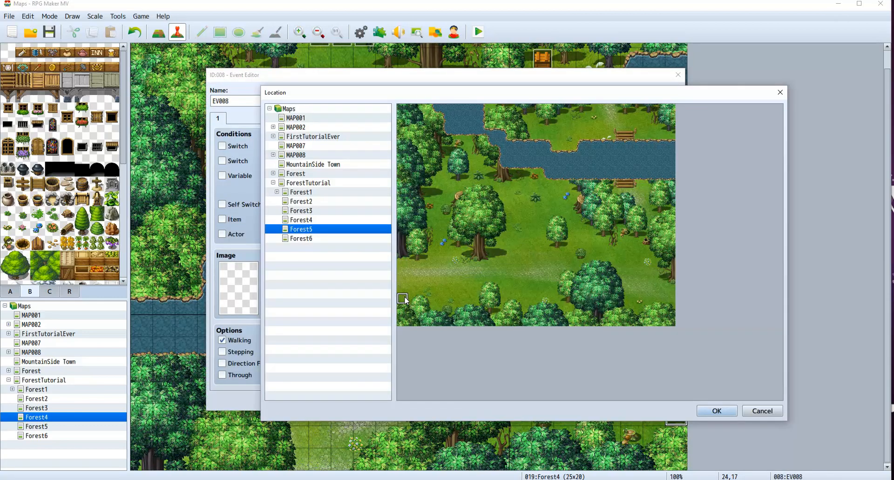
pyautogui.click(715, 411)
pyautogui.click(524, 323)
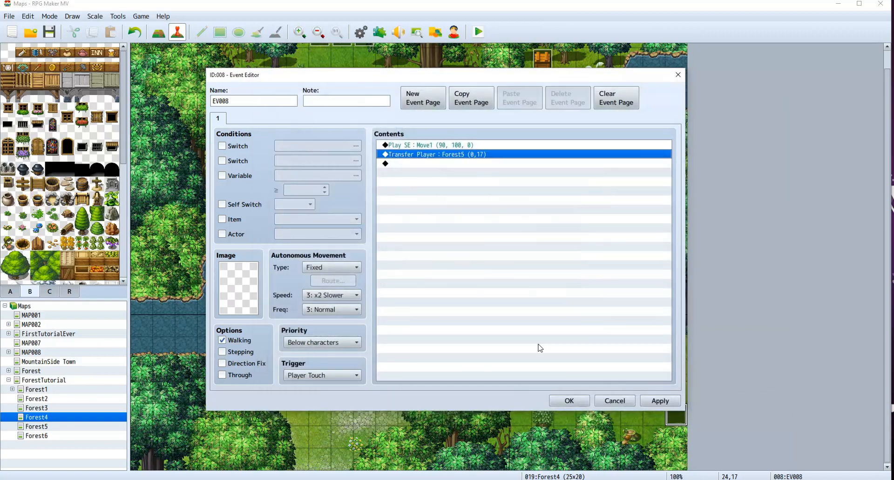
pyautogui.click(570, 402)
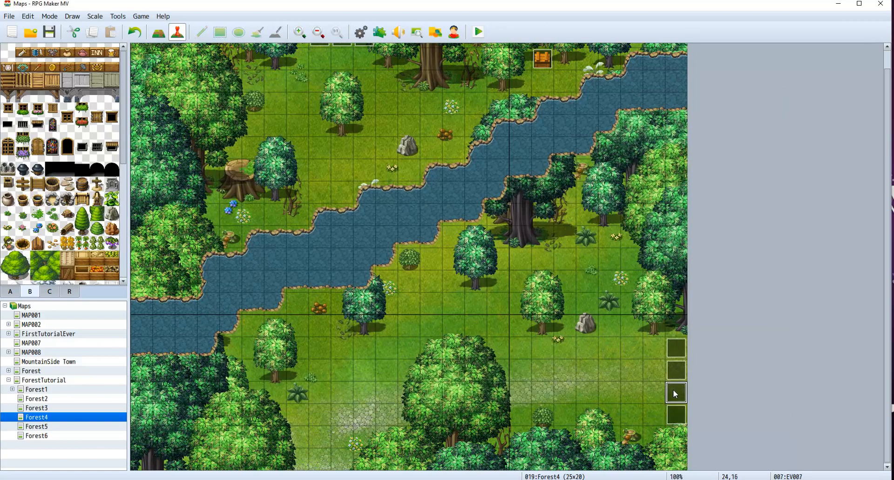
pyautogui.doubleClick(671, 388)
pyautogui.press('Escape')
pyautogui.click(679, 442)
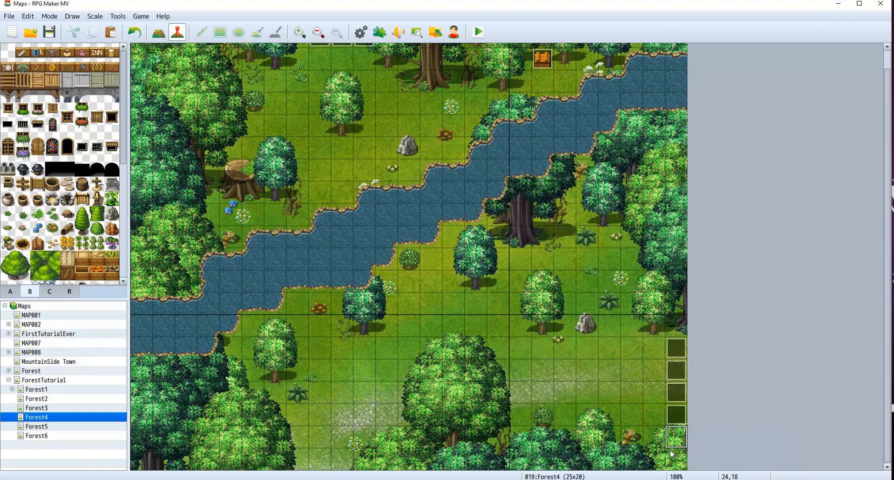
pyautogui.click(673, 351)
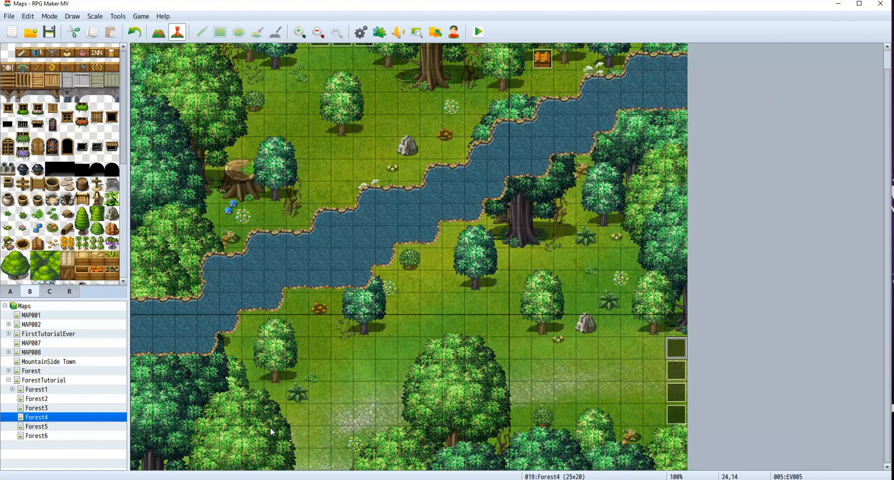
pyautogui.click(320, 460)
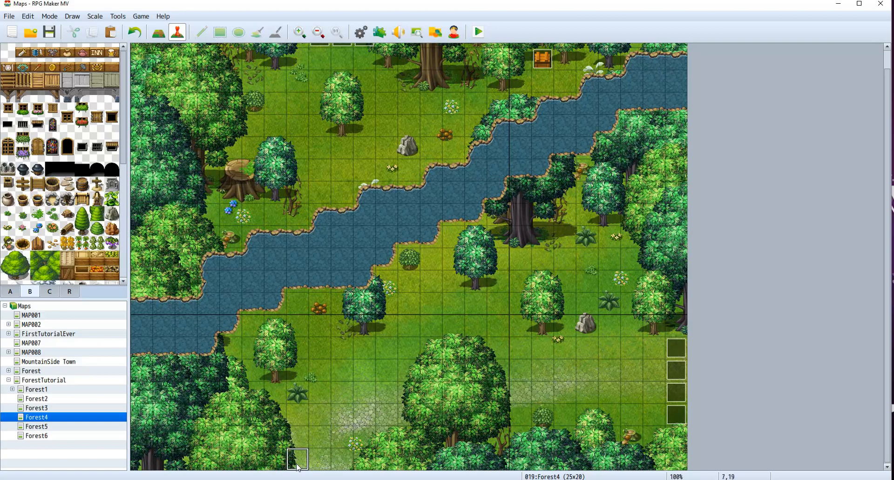
pyautogui.scroll(1, 469, 361)
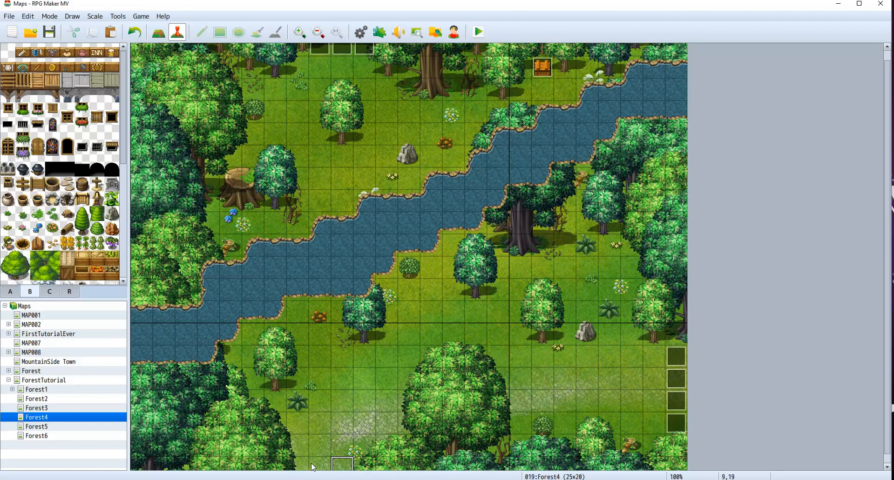
pyautogui.scroll(-1, 313, 467)
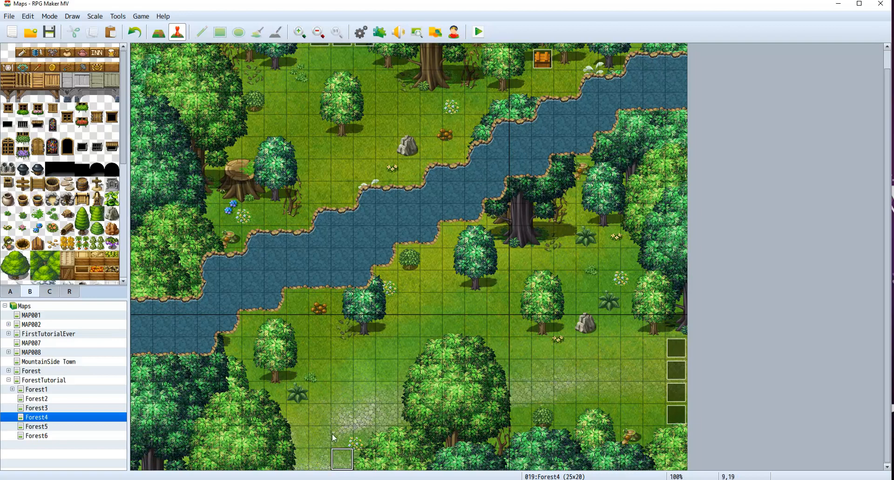
# Step: Draw a vertical strip of shadow with the Shadow Pen over Forest4's transfer tiles (24,14) to (24,17)
pyautogui.scroll(2, 333, 438)
pyautogui.click(159, 32)
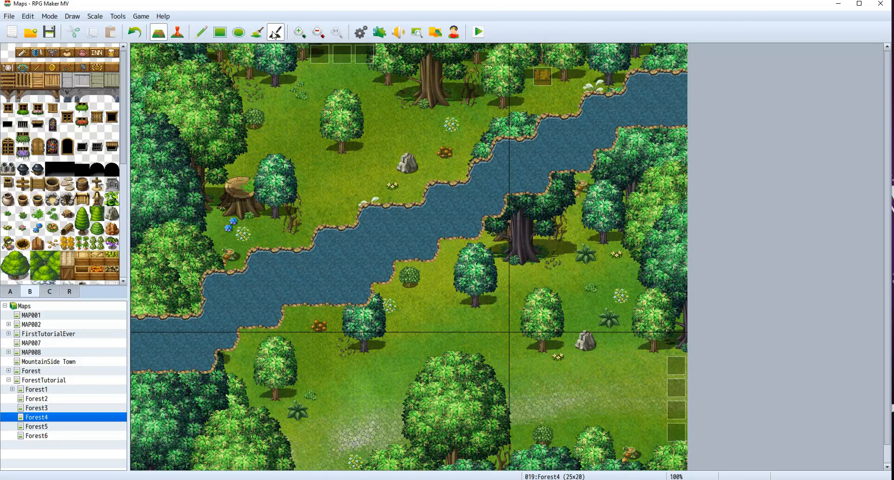
pyautogui.moveTo(681, 360)
pyautogui.mouseDown()
pyautogui.moveTo(683, 440)
pyautogui.moveTo(727, 451)
pyautogui.mouseUp()
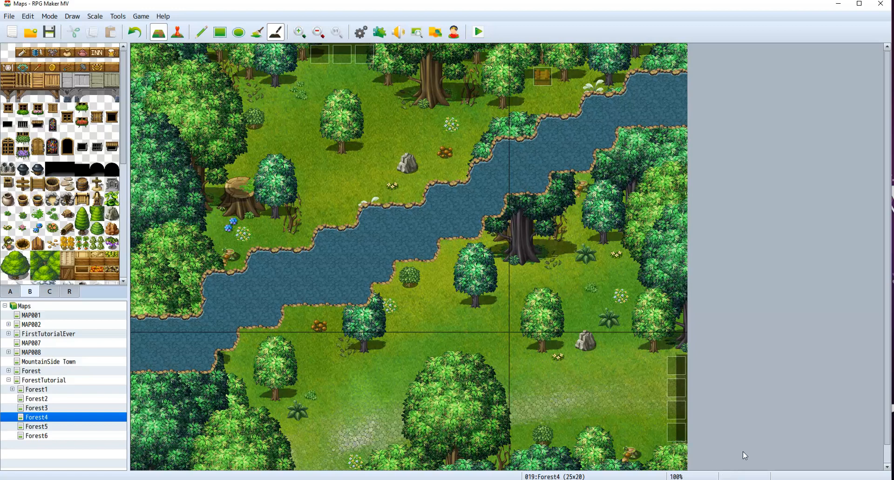
# Step: Create a quick transfer event on tile (0,14) of Forest5 that leads to Forest4 (24,14)
pyautogui.scroll(-2, 722, 450)
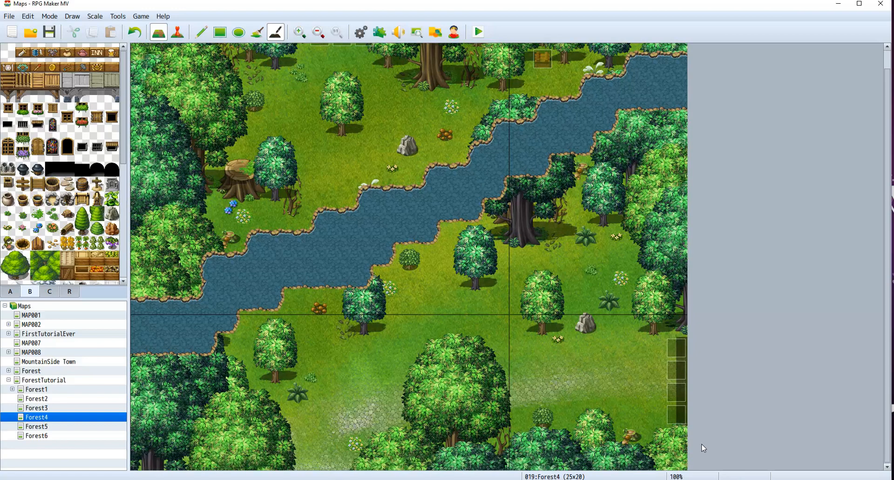
pyautogui.click(64, 427)
pyautogui.press('F6')
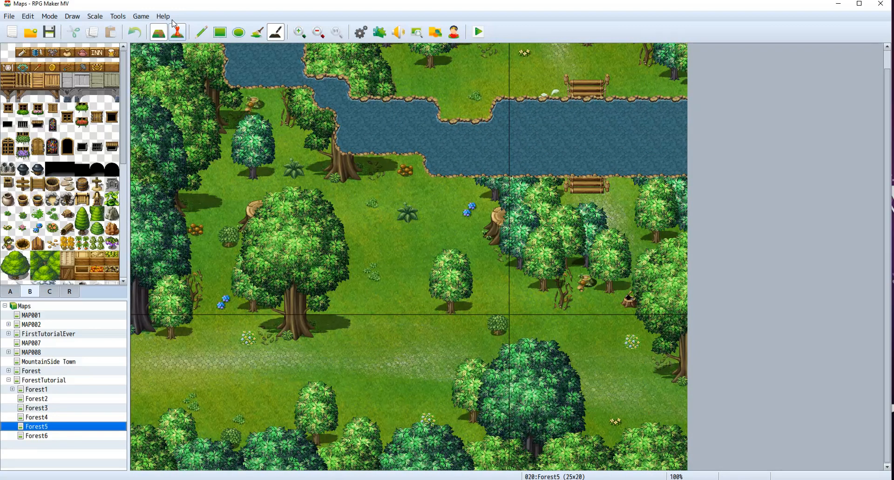
pyautogui.rightClick(135, 345)
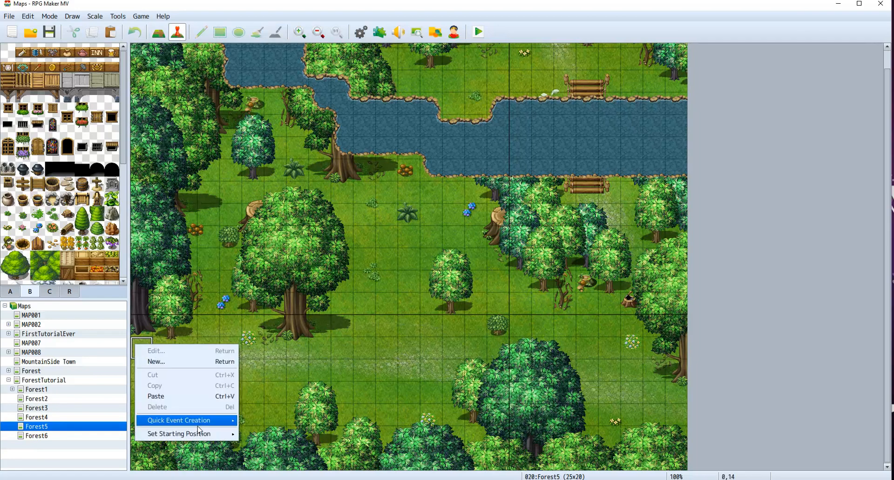
pyautogui.moveTo(221, 426)
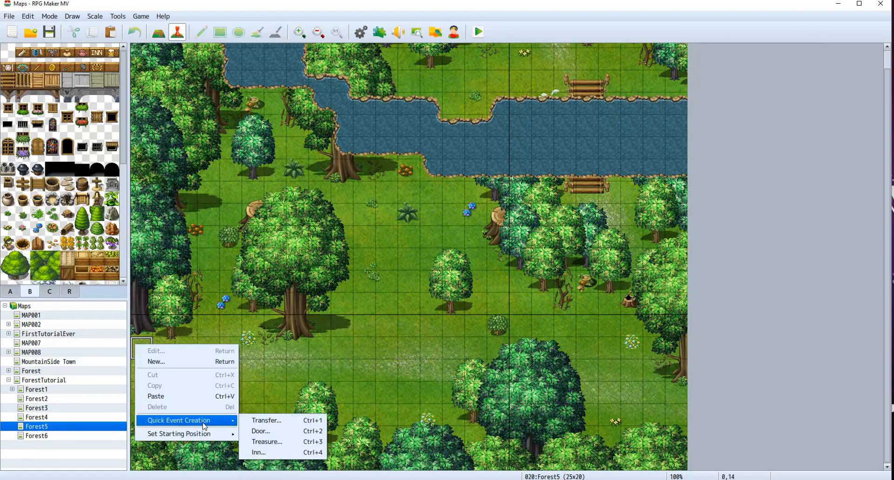
pyautogui.click(278, 422)
pyautogui.click(449, 241)
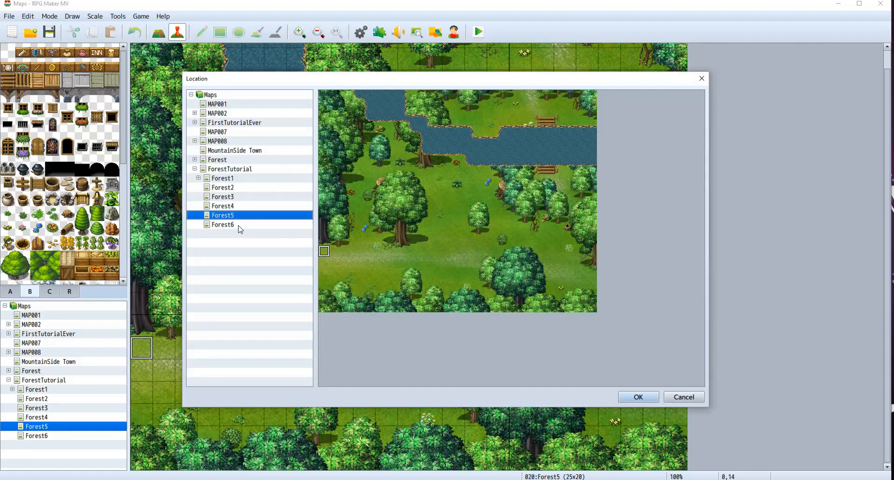
pyautogui.click(227, 206)
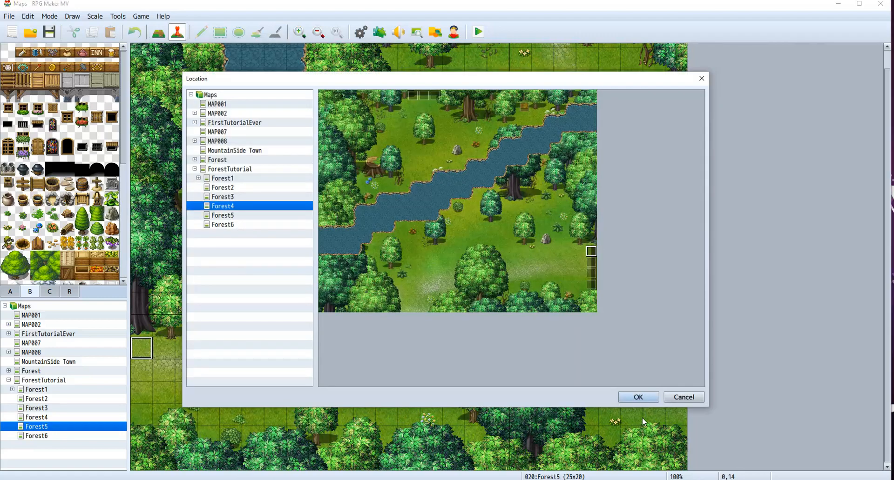
pyautogui.click(638, 397)
pyautogui.click(475, 260)
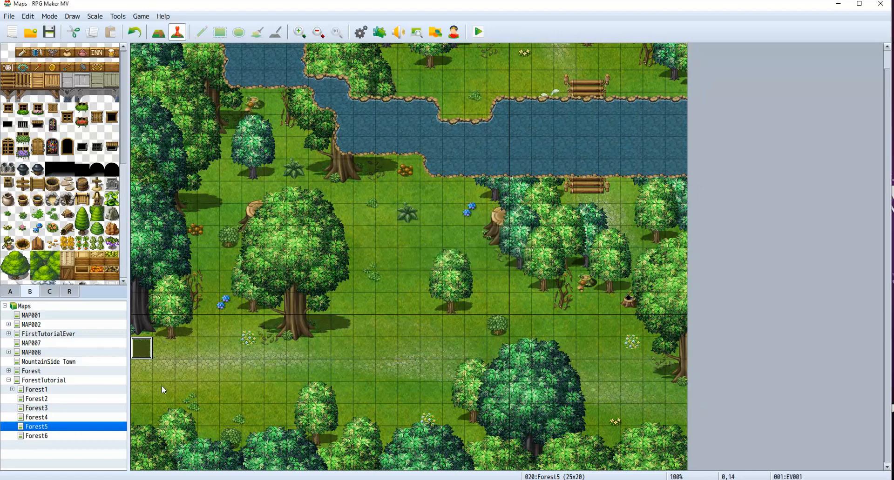
# Step: Paste a copy of the (0,14) transfer event onto tile (0,15) of Forest5 and set its destination to Forest4 (24,15)
pyautogui.click(148, 375)
pyautogui.hotkey('ctrl', 'v')
pyautogui.doubleClick(148, 375)
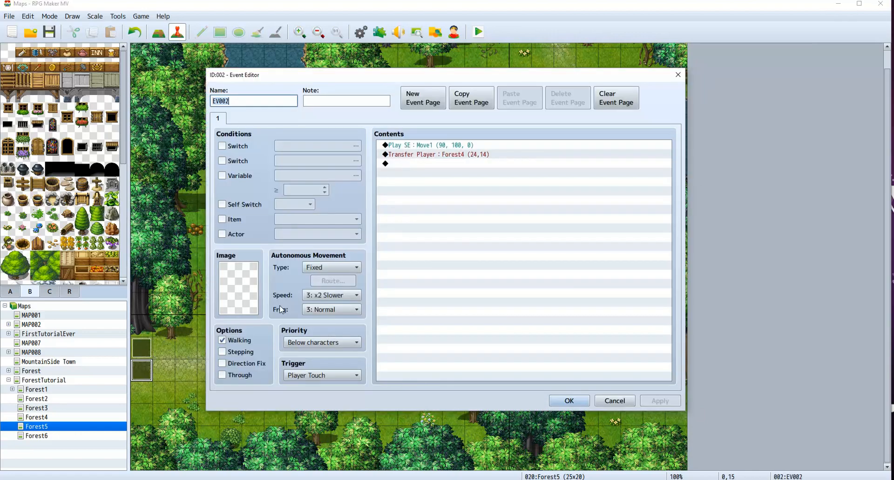
pyautogui.doubleClick(422, 155)
pyautogui.click(566, 218)
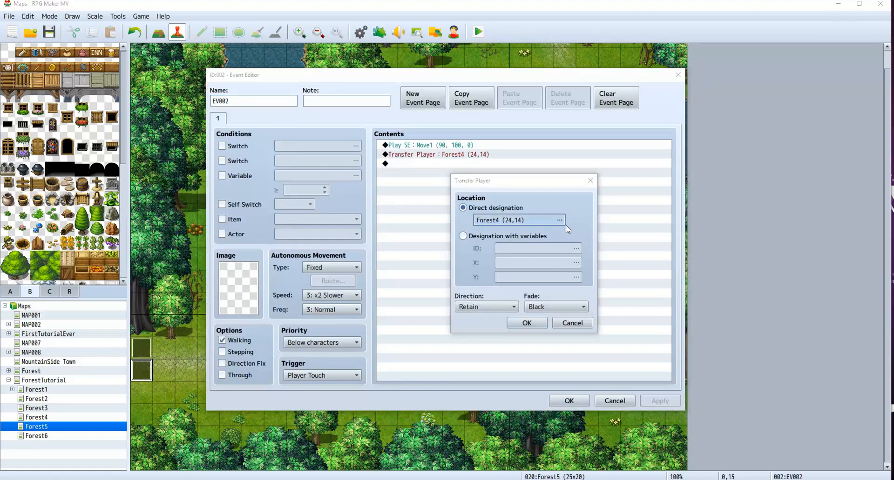
pyautogui.click(670, 277)
pyautogui.click(717, 411)
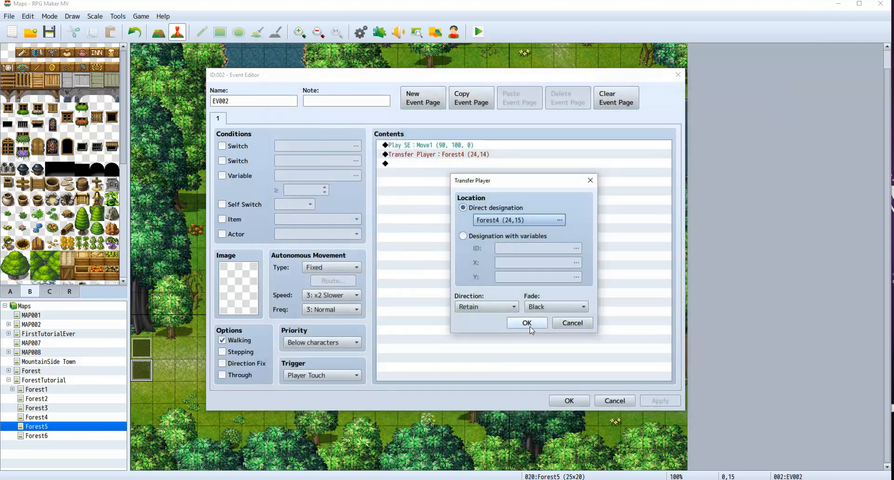
pyautogui.click(580, 321)
pyautogui.click(569, 401)
# Step: Paste the transfer event onto tile (0,16) of Forest5 and set its destination to Forest4 (24,16)
pyautogui.click(140, 396)
pyautogui.hotkey('ctrl', 'v')
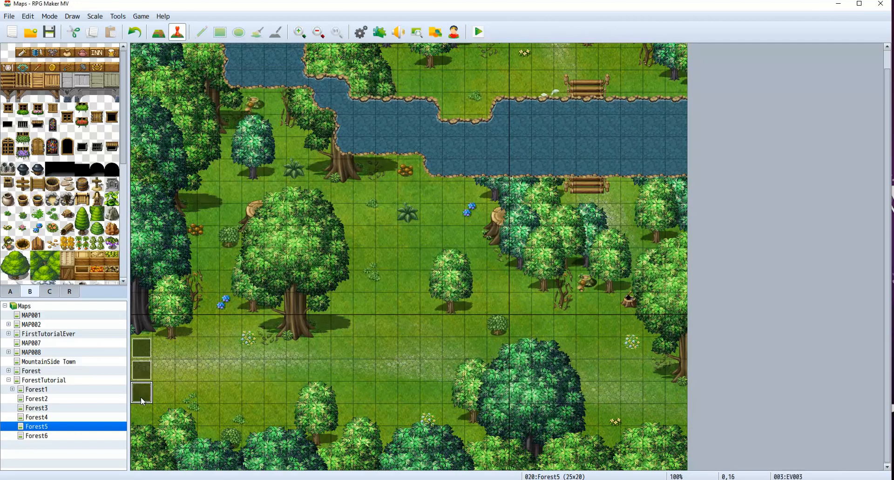
pyautogui.doubleClick(140, 398)
pyautogui.doubleClick(466, 154)
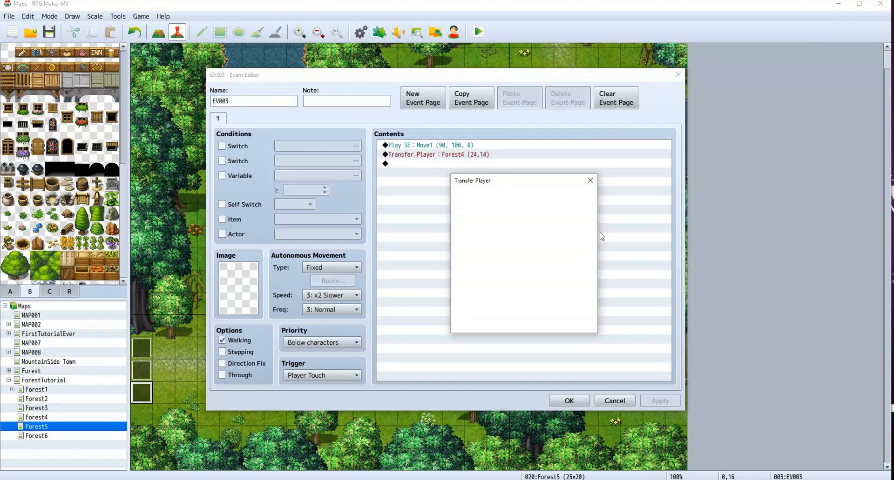
pyautogui.click(554, 221)
pyautogui.click(671, 288)
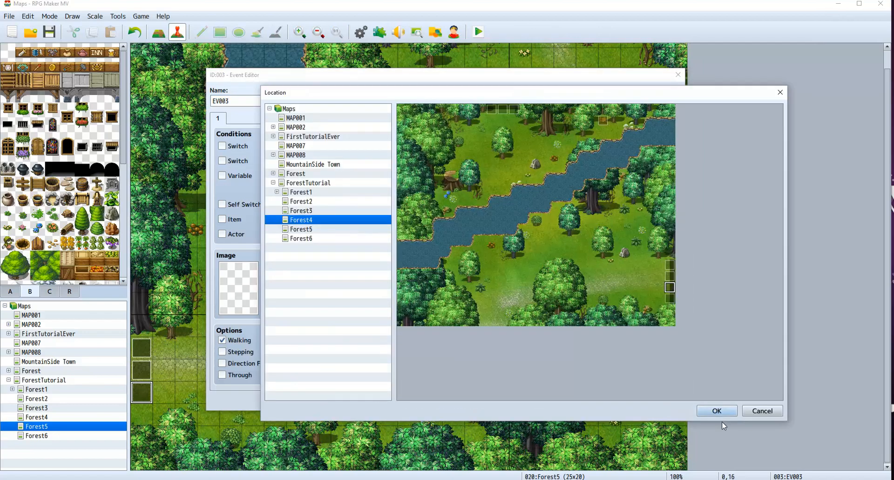
pyautogui.click(716, 411)
pyautogui.click(524, 323)
pyautogui.click(586, 406)
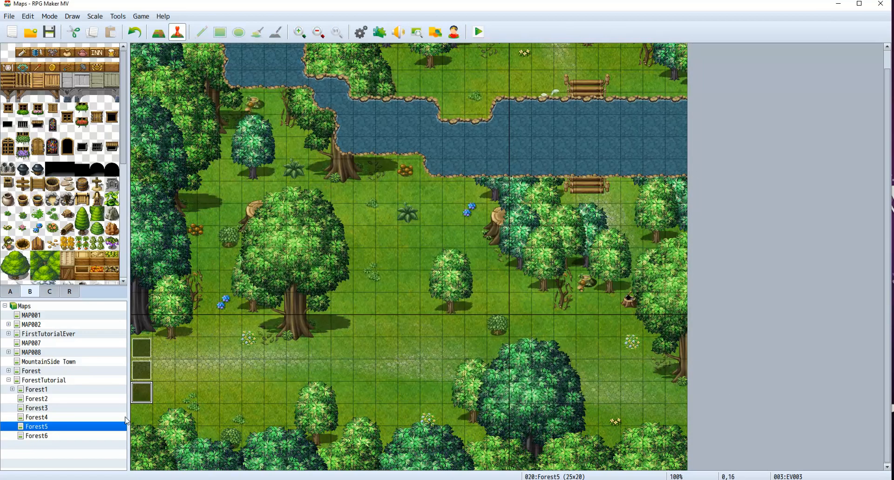
# Step: Paste the transfer event onto tile (0,17) of Forest5 and set its destination to Forest4 (24,17)
pyautogui.click(80, 418)
pyautogui.click(80, 427)
pyautogui.click(149, 407)
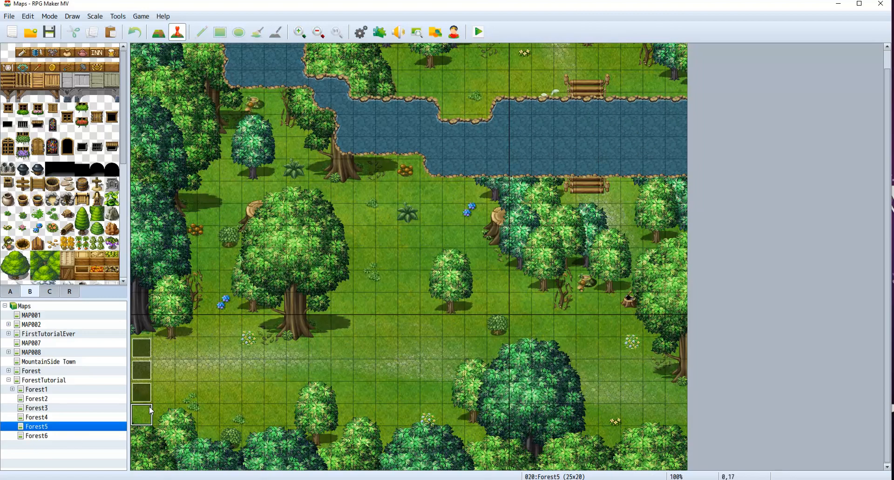
pyautogui.doubleClick(149, 407)
pyautogui.doubleClick(445, 157)
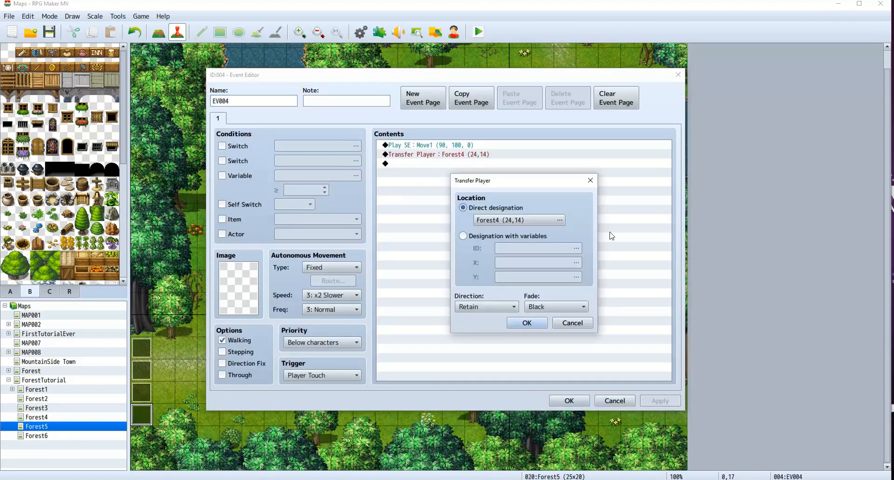
pyautogui.click(558, 218)
pyautogui.click(670, 299)
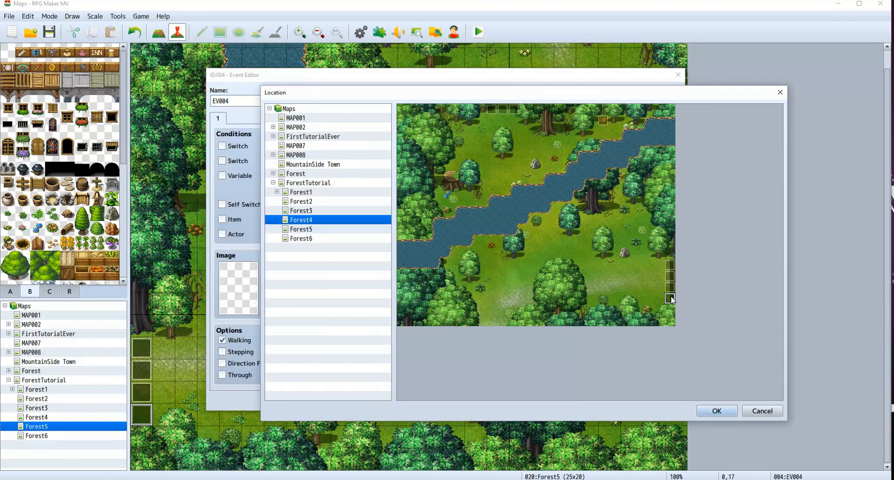
pyautogui.click(716, 411)
pyautogui.click(525, 323)
pyautogui.click(573, 403)
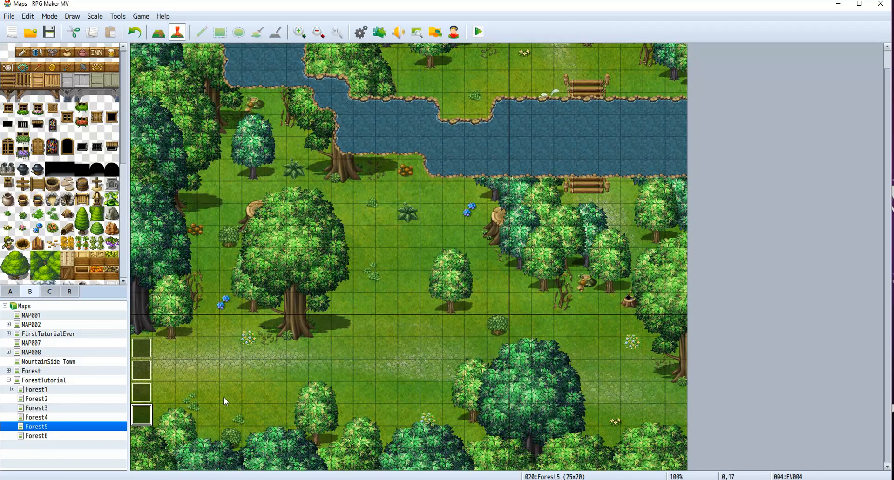
# Step: Compare the Forest4 and Forest5 maps with the full forest layout in Photoshop to check the exits and treasure spots
pyautogui.click(48, 418)
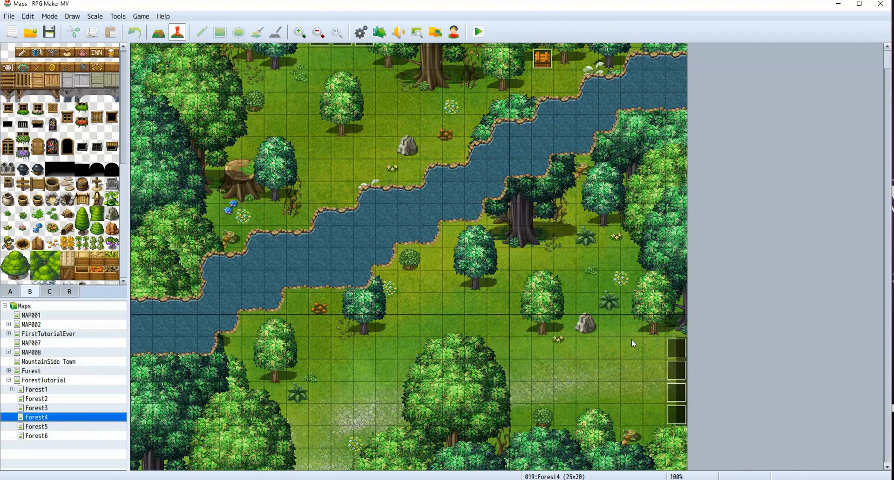
pyautogui.click(37, 426)
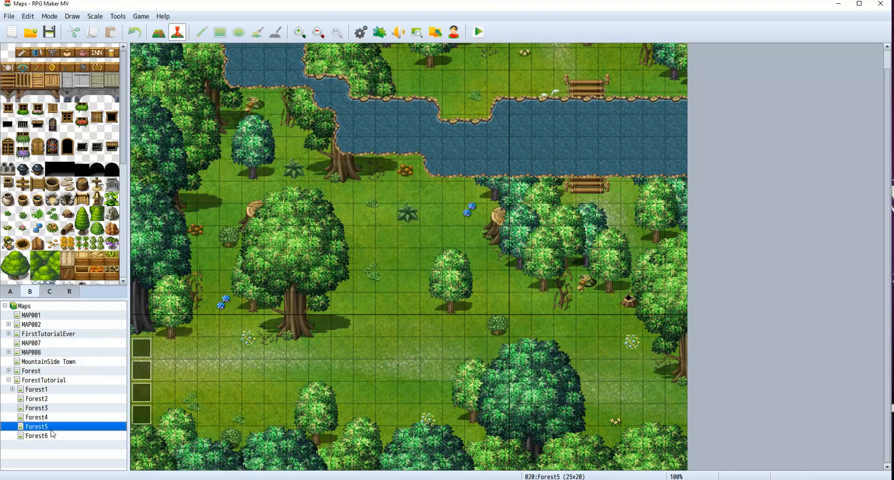
pyautogui.scroll(1, 427, 351)
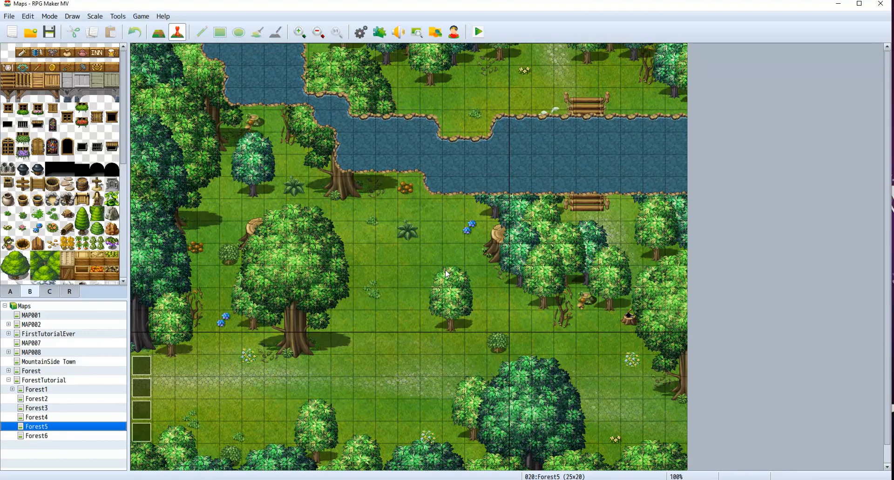
pyautogui.scroll(-1, 404, 337)
pyautogui.scroll(1, 404, 343)
pyautogui.click(46, 418)
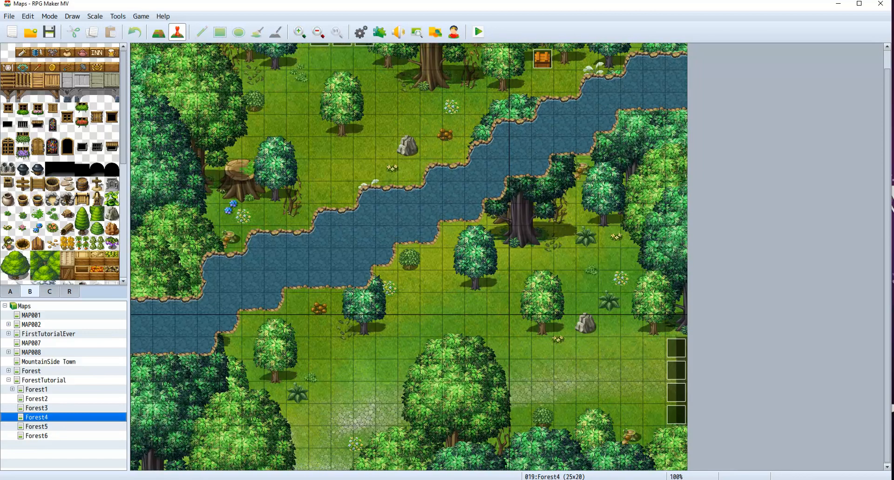
pyautogui.hotkey('alt', 'Tab')
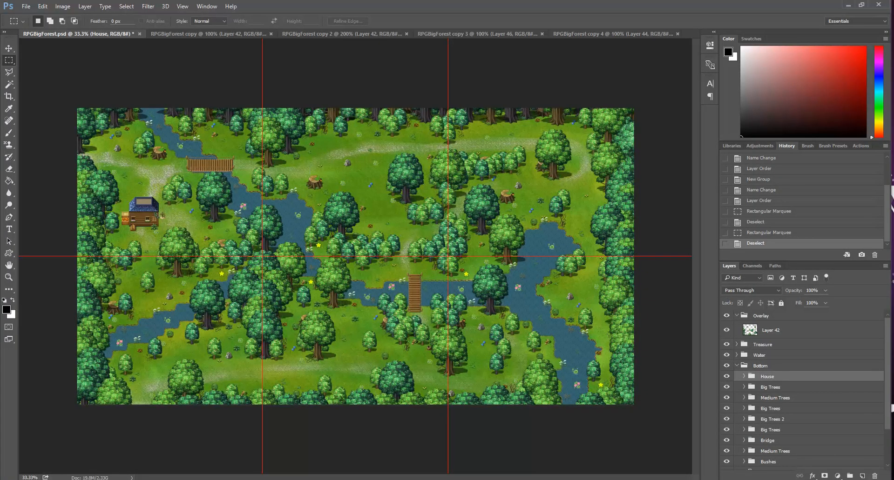
pyautogui.hotkey('alt', 'Tab')
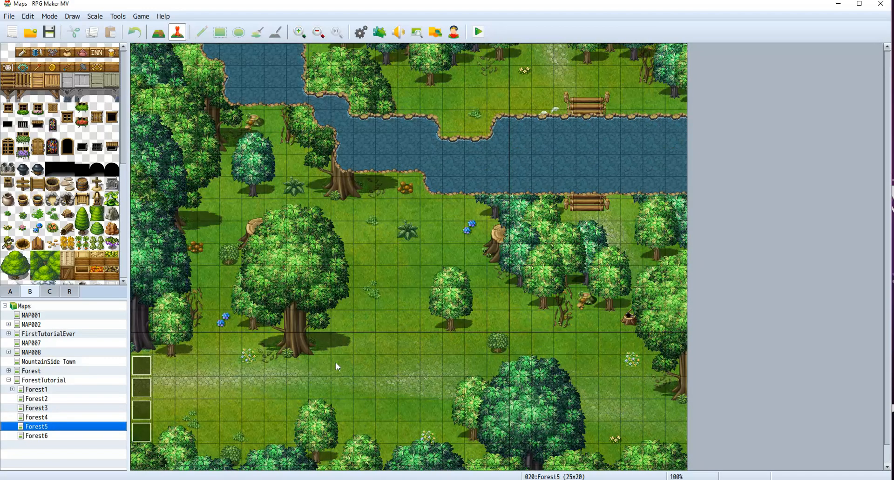
pyautogui.scroll(-1, 325, 316)
pyautogui.scroll(1, 305, 228)
# Step: Copy the treasure chest event from Forest4 (18,1) and paste it onto tile (6,3) of Forest5
pyautogui.click(33, 418)
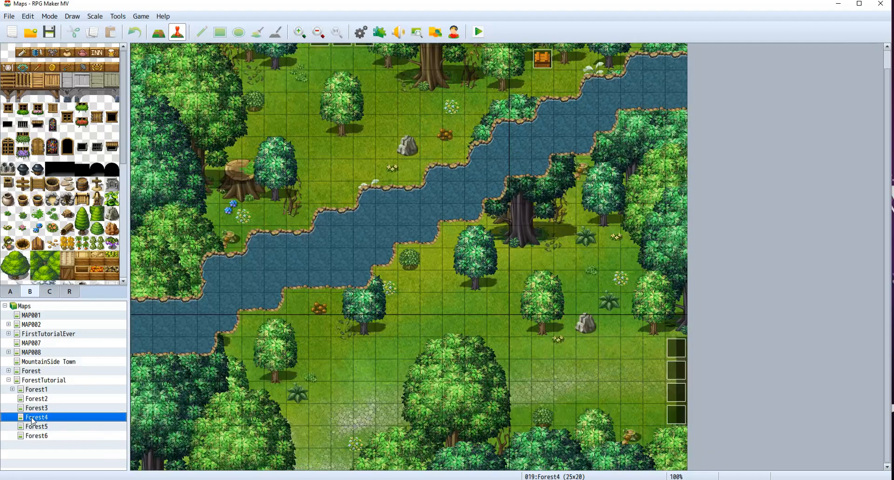
pyautogui.click(540, 59)
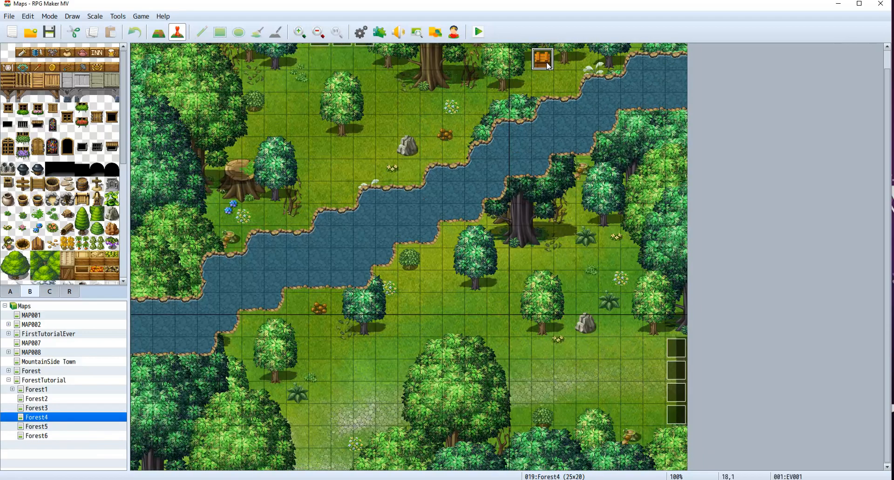
pyautogui.rightClick(546, 62)
pyautogui.click(571, 105)
pyautogui.click(47, 426)
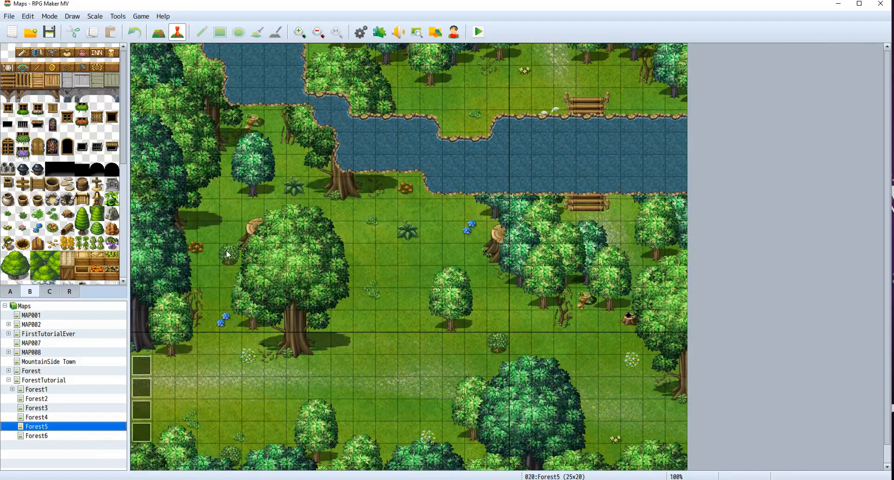
pyautogui.rightClick(270, 124)
pyautogui.click(288, 176)
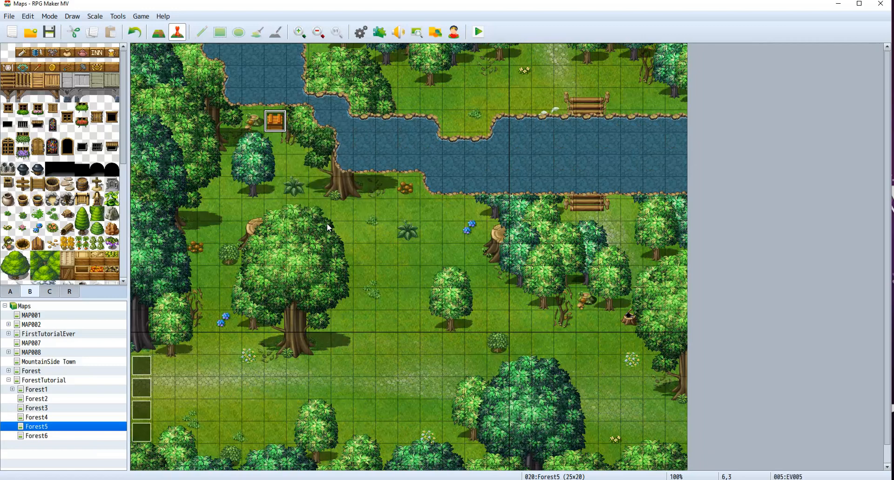
# Step: Create a quick transfer event on tile (24,16) of Forest5 that leads to Forest6 (0,16)
pyautogui.scroll(-1, 338, 347)
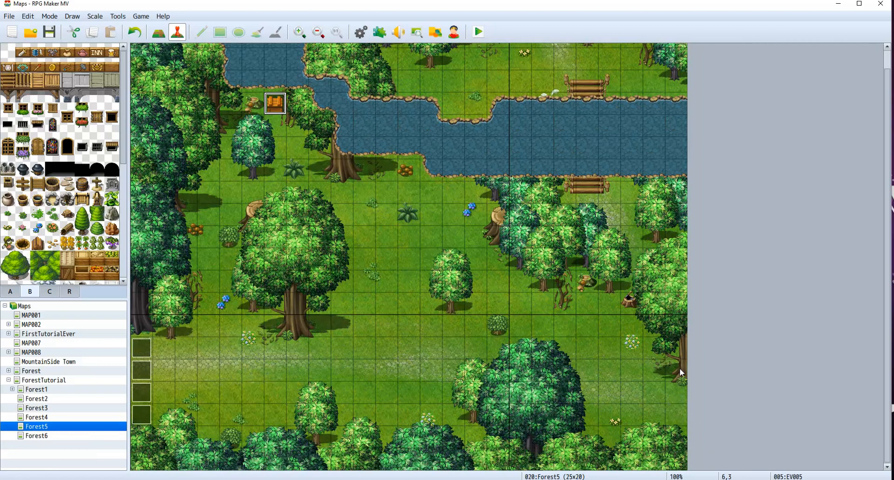
pyautogui.click(683, 395)
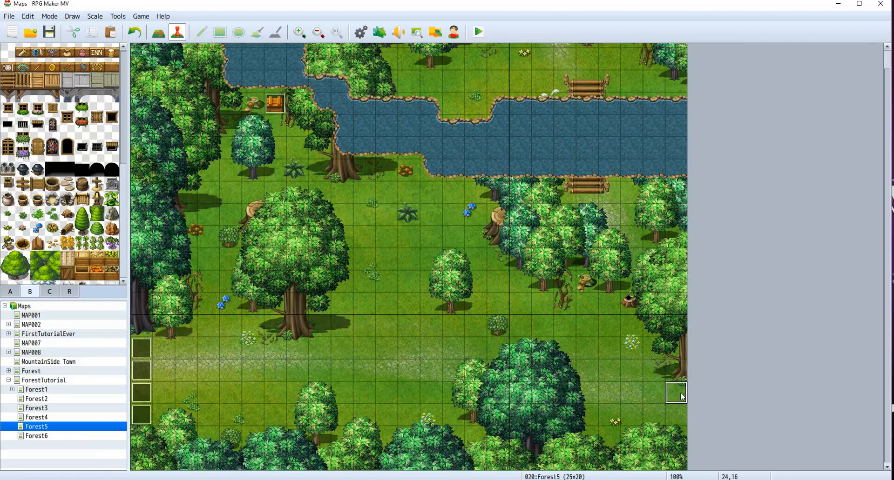
pyautogui.rightClick(683, 395)
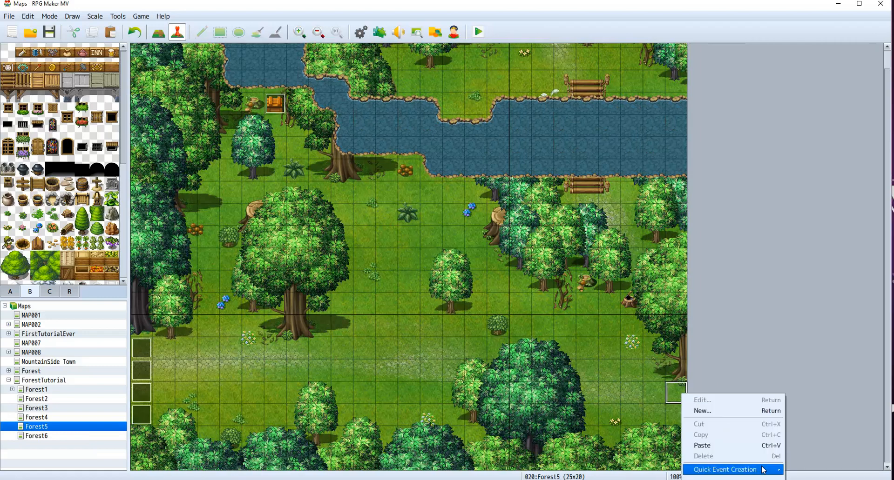
pyautogui.moveTo(764, 471)
pyautogui.click(803, 468)
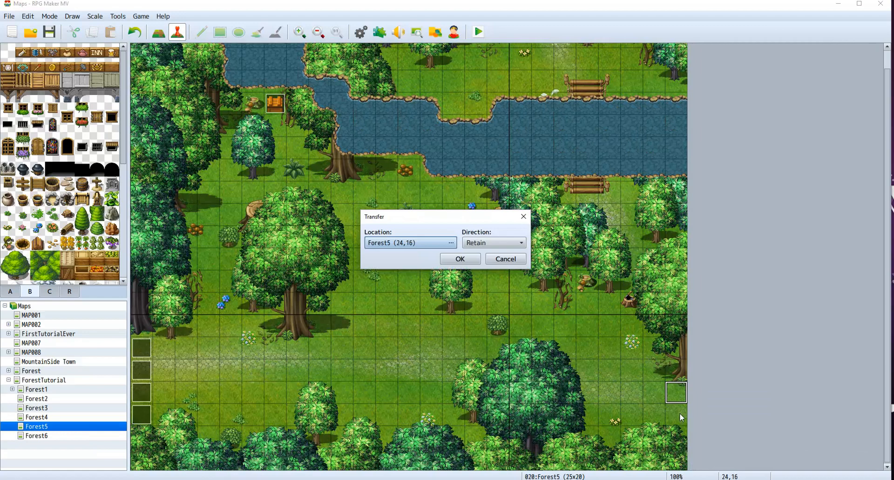
pyautogui.click(450, 243)
pyautogui.click(252, 225)
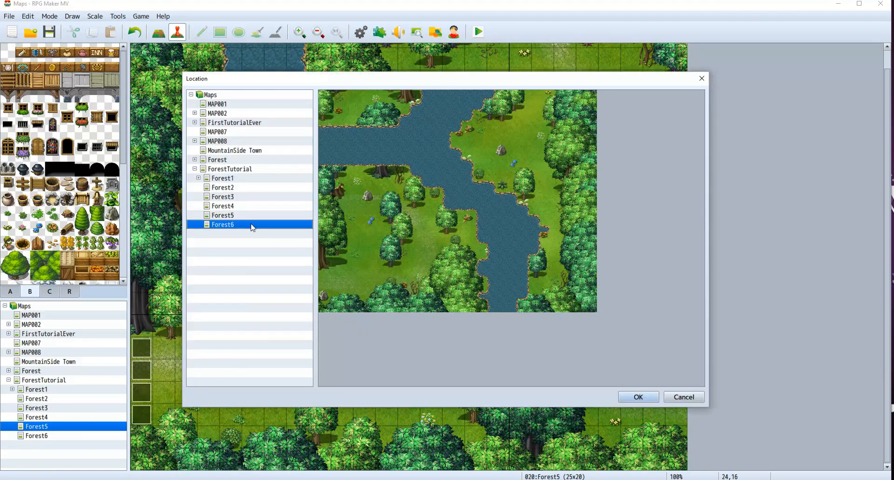
pyautogui.click(324, 274)
pyautogui.click(636, 398)
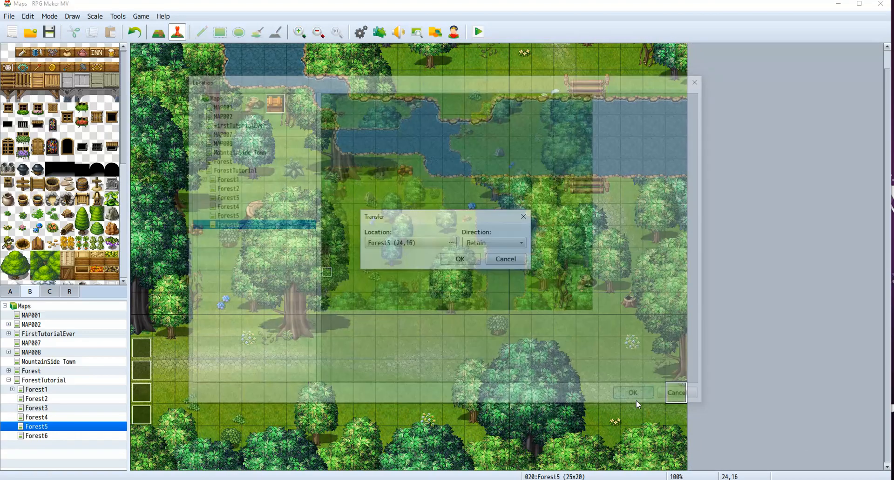
pyautogui.click(455, 263)
# Step: Copy the transfer event from Forest5 (24,16), paste it onto tile (24,17), and set its destination to Forest6 (0,17)
pyautogui.hotkey('ctrl', 'c')
pyautogui.click(676, 413)
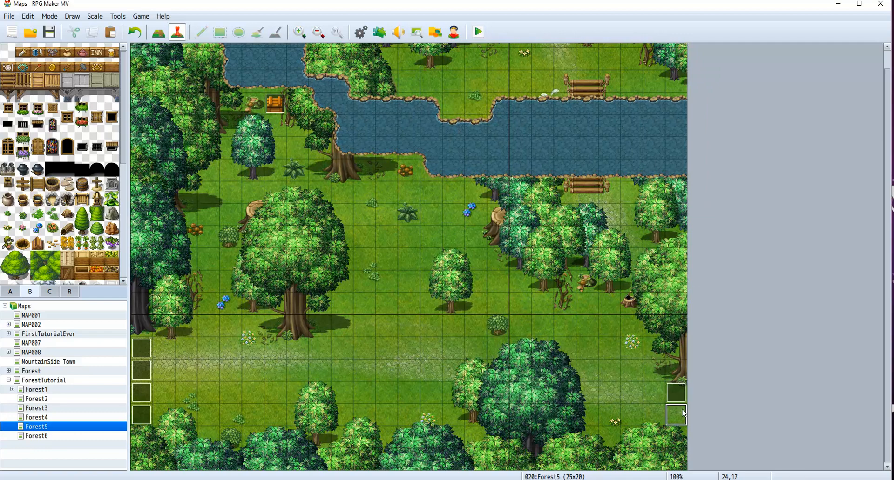
pyautogui.hotkey('ctrl', 'v')
pyautogui.doubleClick(676, 410)
pyautogui.doubleClick(458, 154)
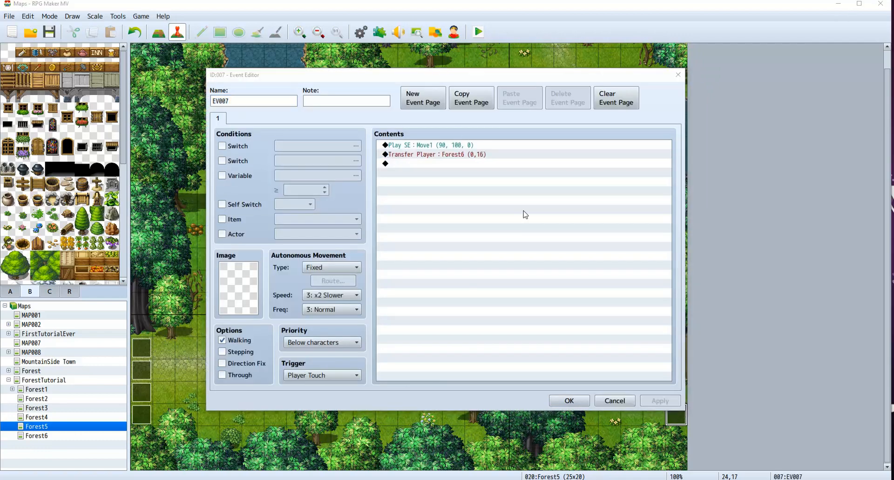
pyautogui.click(535, 221)
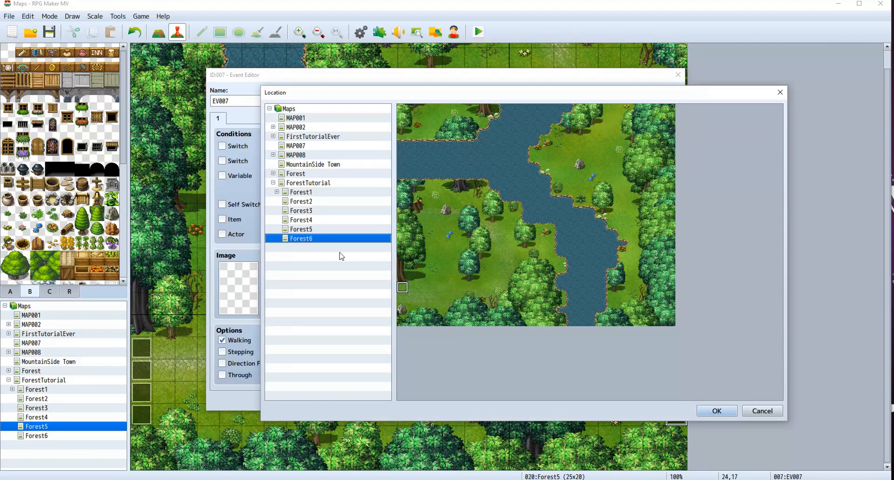
pyautogui.click(705, 411)
pyautogui.click(516, 328)
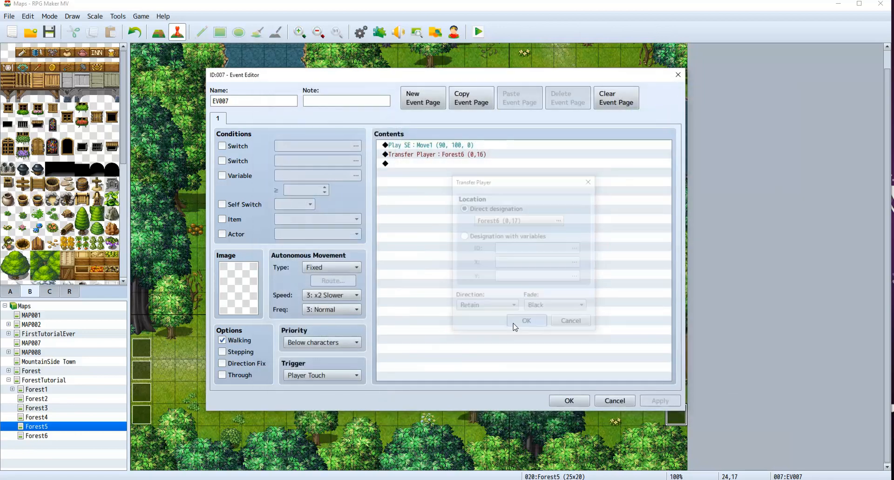
pyautogui.click(569, 401)
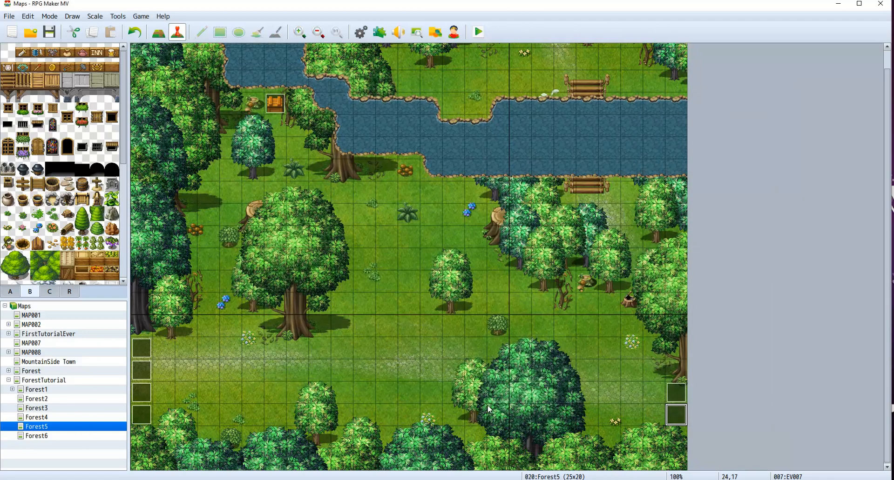
# Step: Create a quick transfer event on tile (8,0) of Forest5 that leads to Forest2 (7,19)
pyautogui.scroll(1, 560, 305)
pyautogui.click(327, 56)
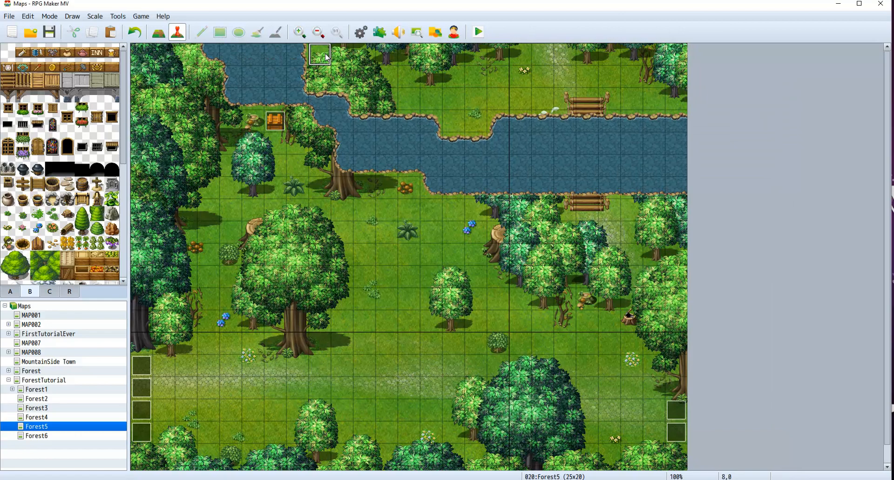
pyautogui.rightClick(328, 57)
pyautogui.moveTo(368, 130)
pyautogui.click(449, 133)
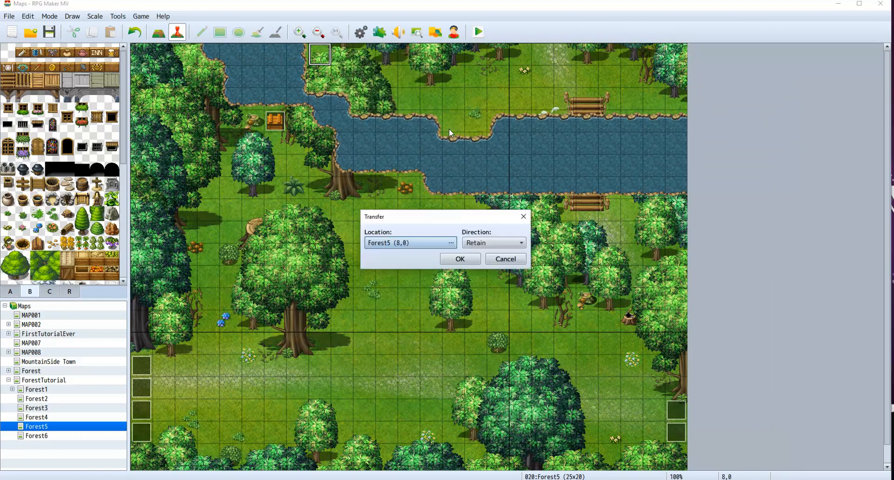
pyautogui.click(451, 244)
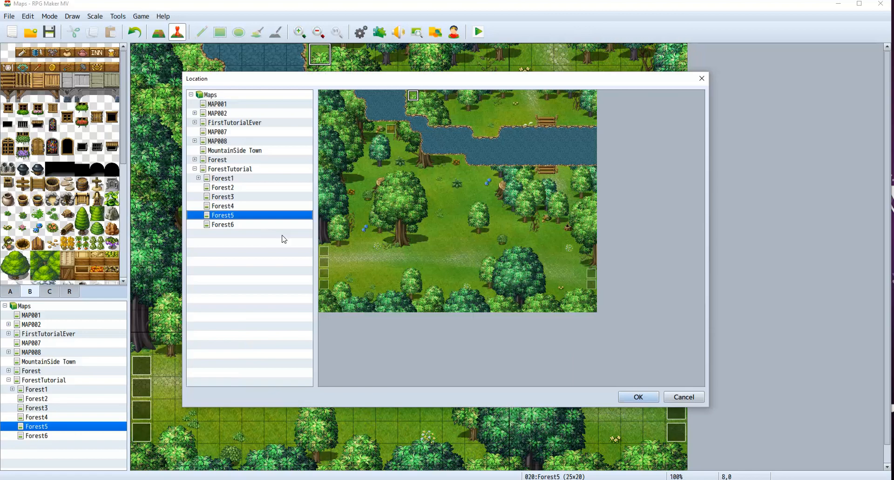
pyautogui.click(228, 188)
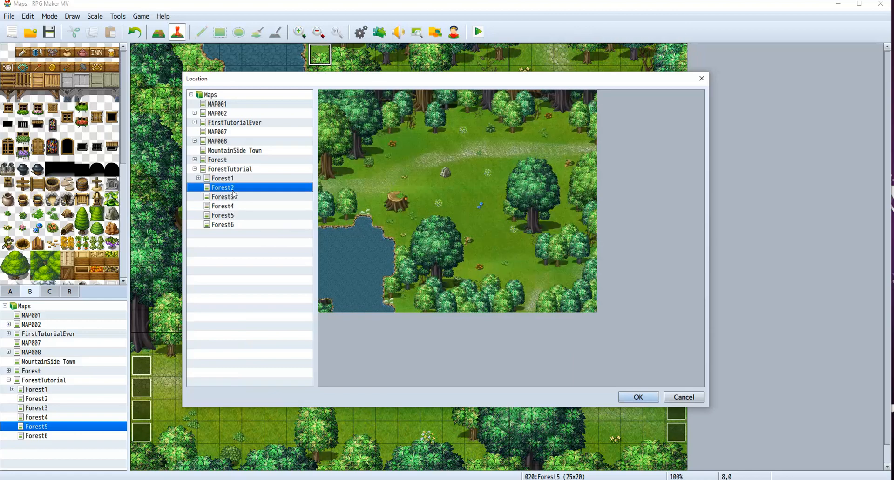
pyautogui.click(402, 307)
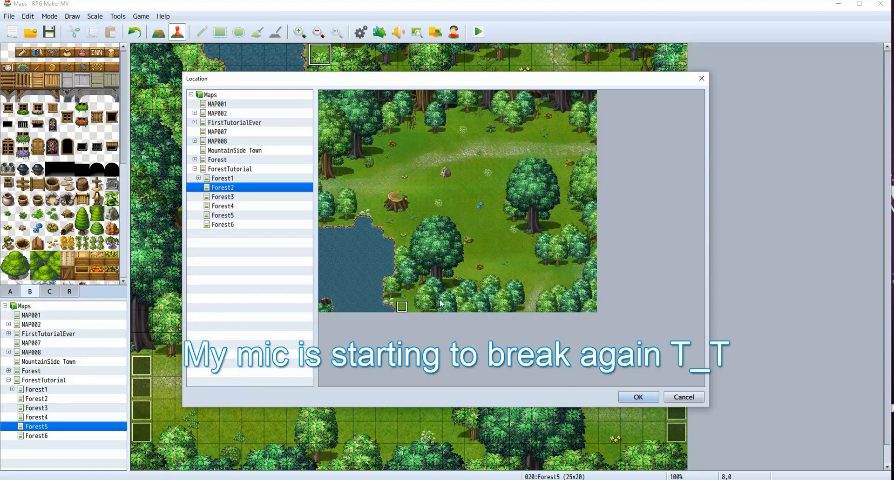
pyautogui.click(639, 402)
pyautogui.click(468, 259)
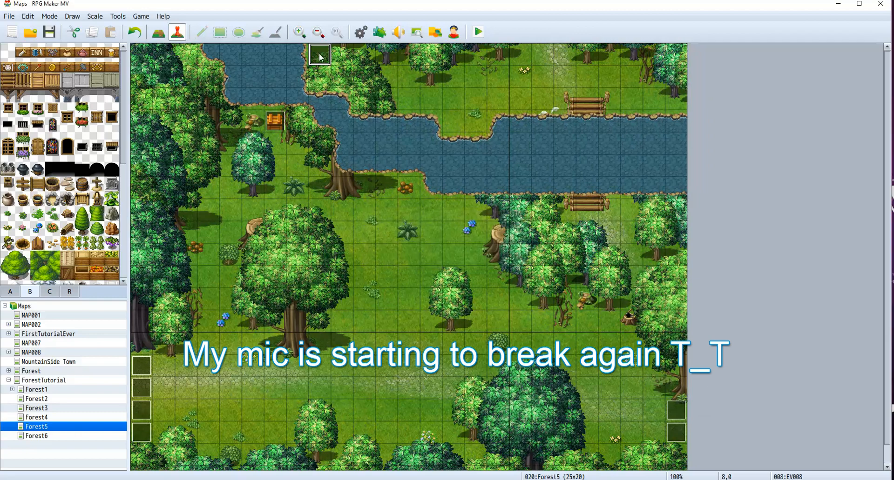
# Step: Paste the Forest2 transfer event onto tile (17,0) of Forest5 and set its destination to Forest2 (18,19)
pyautogui.click(526, 55)
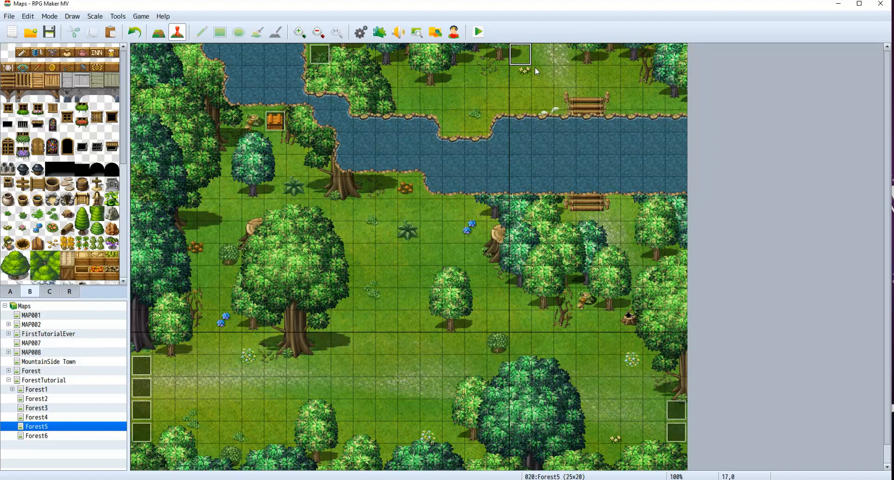
pyautogui.hotkey('ctrl', 'v')
pyautogui.doubleClick(525, 60)
pyautogui.doubleClick(432, 154)
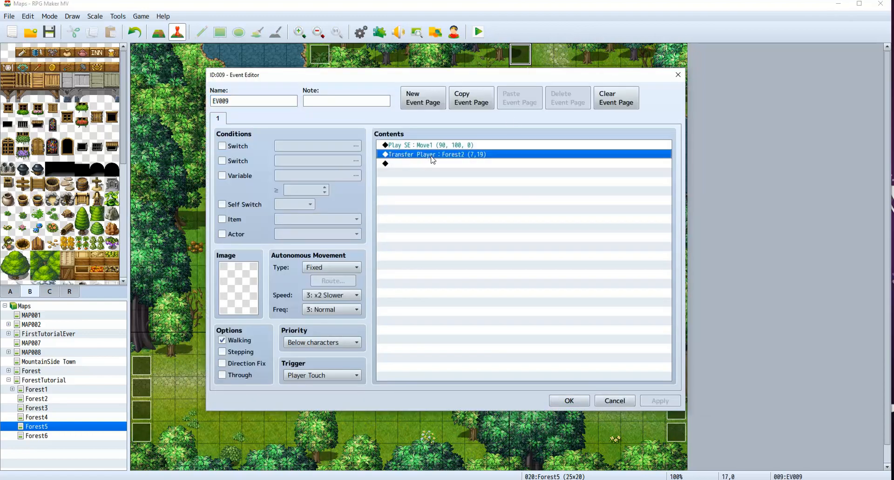
pyautogui.click(559, 221)
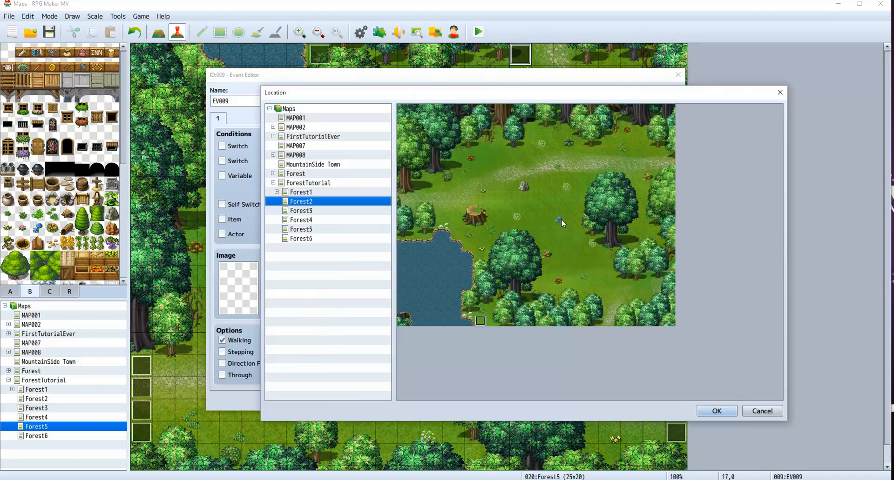
pyautogui.click(603, 323)
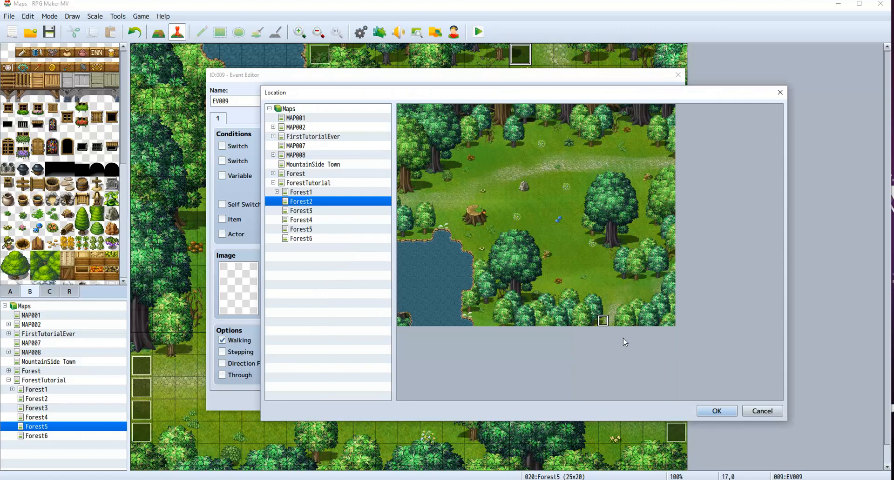
pyautogui.click(717, 411)
pyautogui.click(524, 314)
pyautogui.click(567, 400)
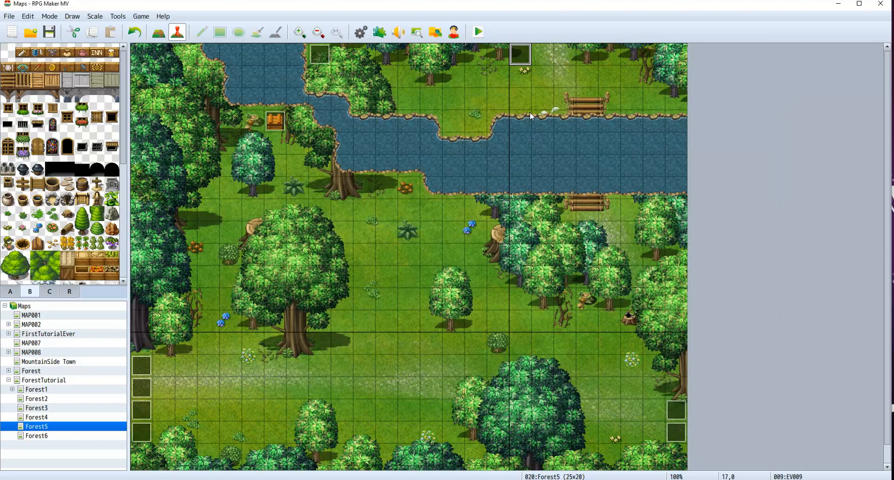
# Step: Paste the transfer event onto tile (18,0) of Forest5 and set its destination to Forest2 (19,19)
pyautogui.click(543, 55)
pyautogui.hotkey('ctrl', 'v')
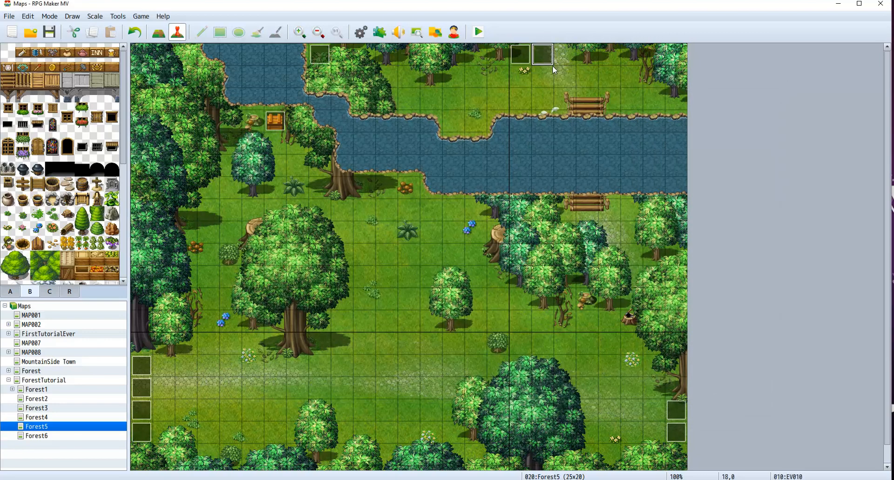
pyautogui.doubleClick(549, 61)
pyautogui.doubleClick(521, 154)
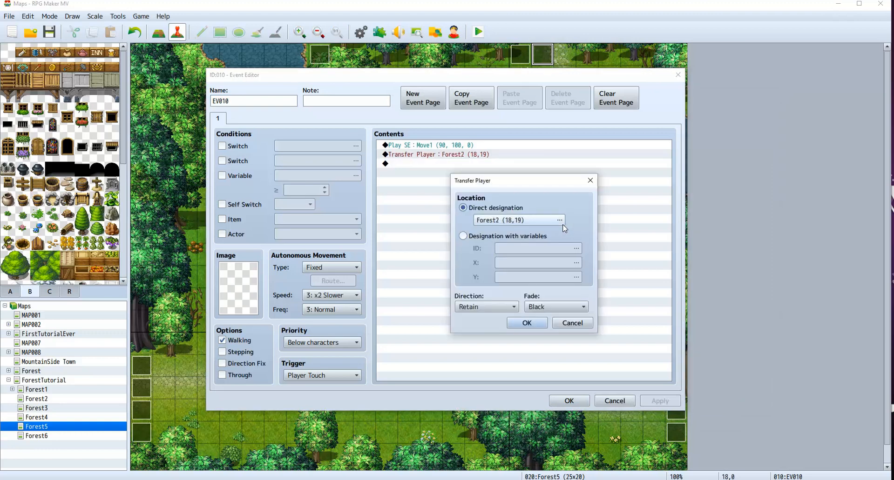
pyautogui.click(560, 220)
pyautogui.click(612, 320)
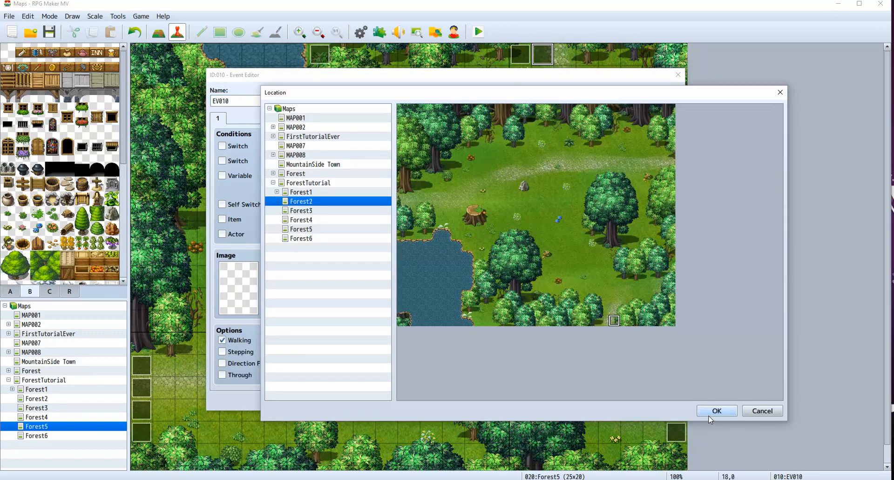
pyautogui.click(703, 411)
pyautogui.click(526, 323)
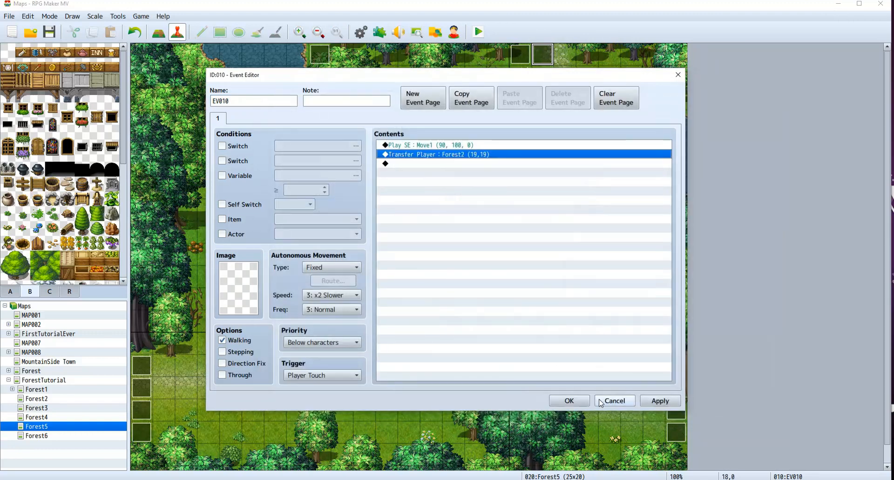
pyautogui.click(560, 400)
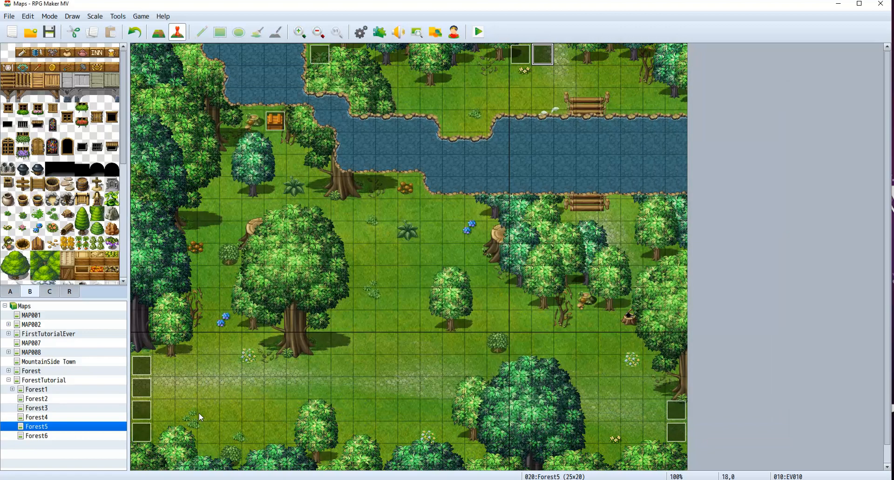
# Step: Check the exit path on Forest2, and move Forest5's transfer events at (17,0) and (18,0) one tile east to (18,0) and (19,0)
pyautogui.click(55, 400)
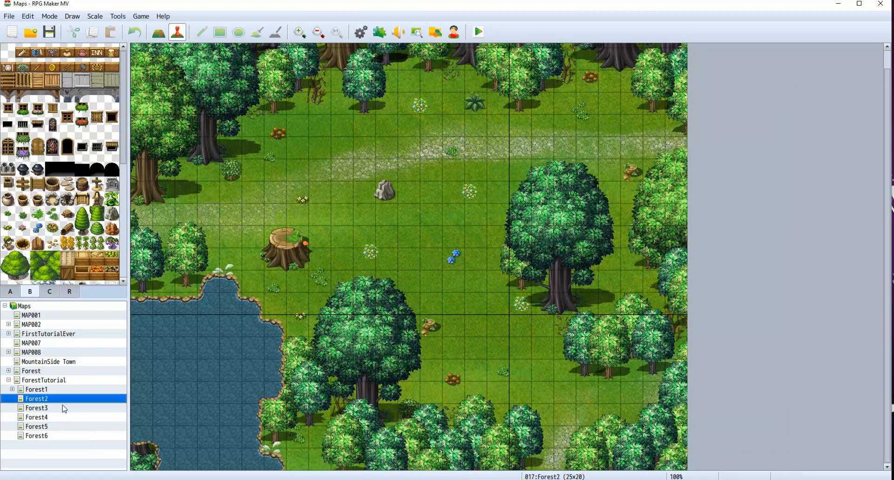
pyautogui.click(46, 409)
pyautogui.click(42, 427)
pyautogui.scroll(1, 572, 150)
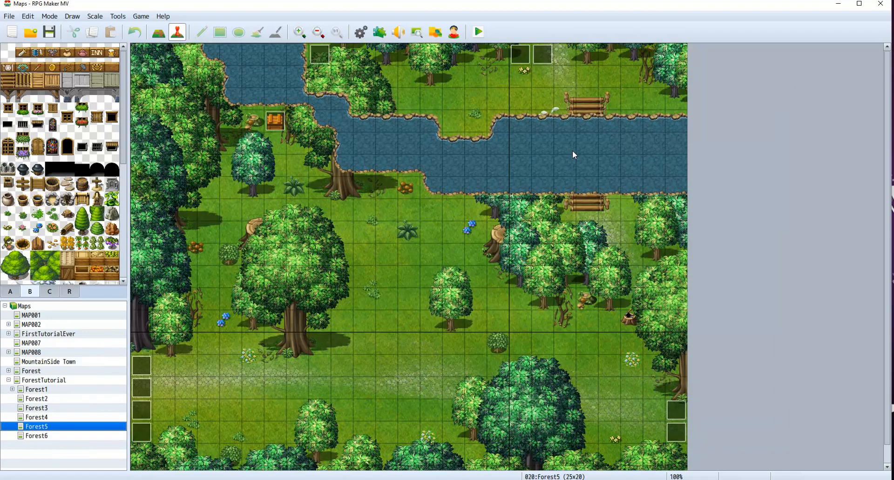
pyautogui.click(538, 54)
pyautogui.rightClick(541, 52)
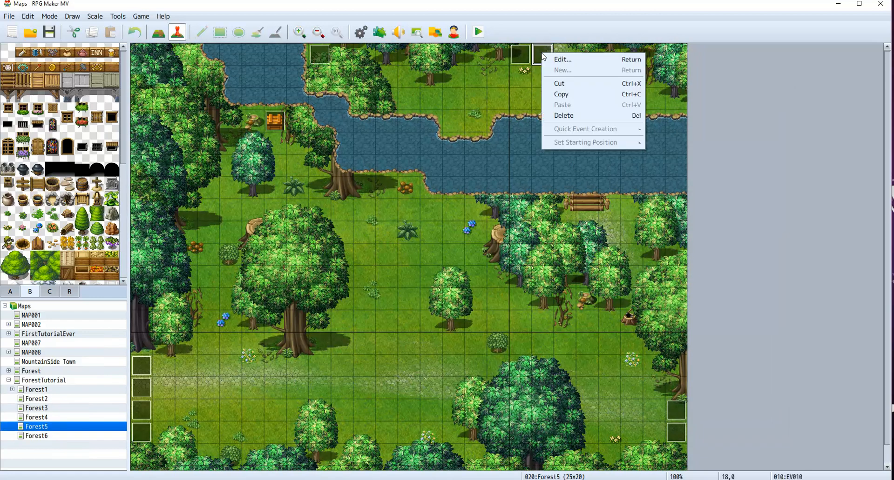
pyautogui.click(573, 89)
pyautogui.hotkey('ctrl', 'v')
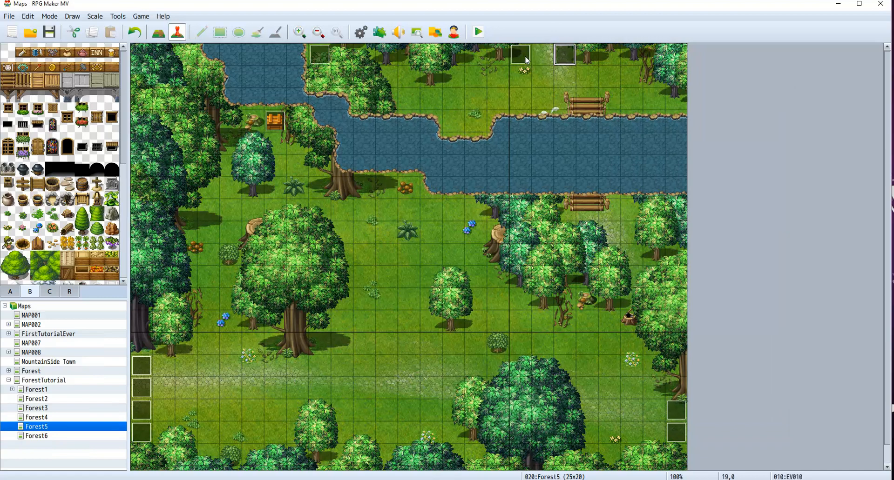
pyautogui.click(519, 60)
pyautogui.moveTo(525, 62); pyautogui.dragTo(539, 60)
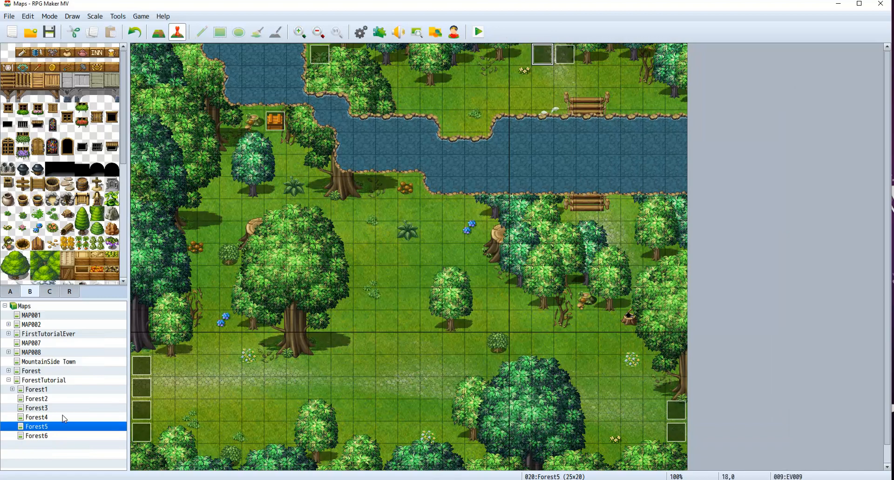
# Step: Create a quick transfer event on tile (0,16) of Forest6 that leads back to Forest5 (24,16)
pyautogui.click(50, 419)
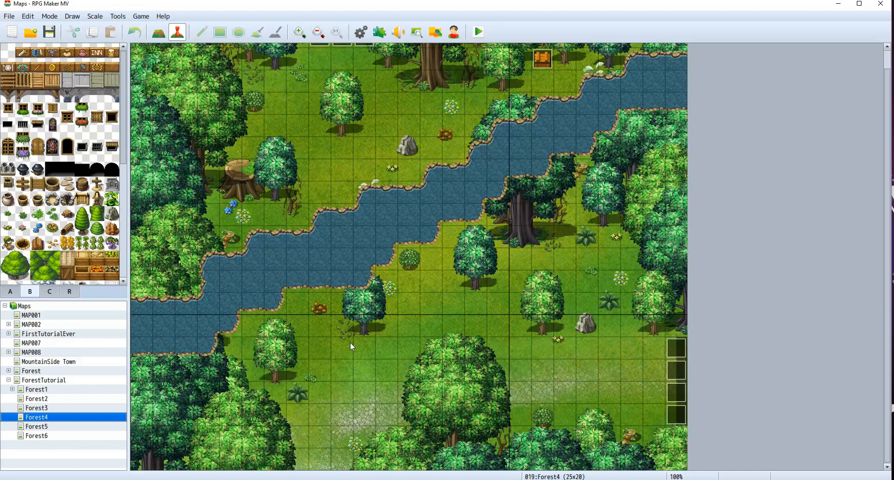
pyautogui.scroll(1, 510, 228)
pyautogui.click(36, 427)
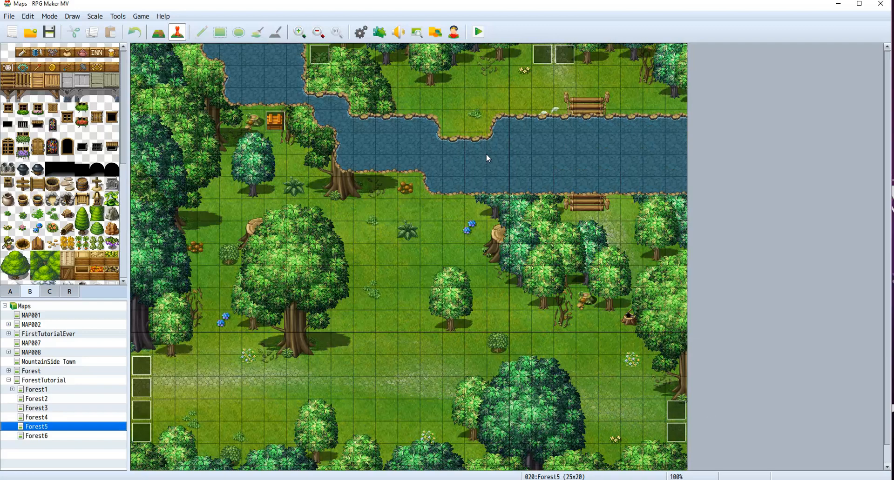
pyautogui.scroll(-1, 506, 347)
pyautogui.click(47, 436)
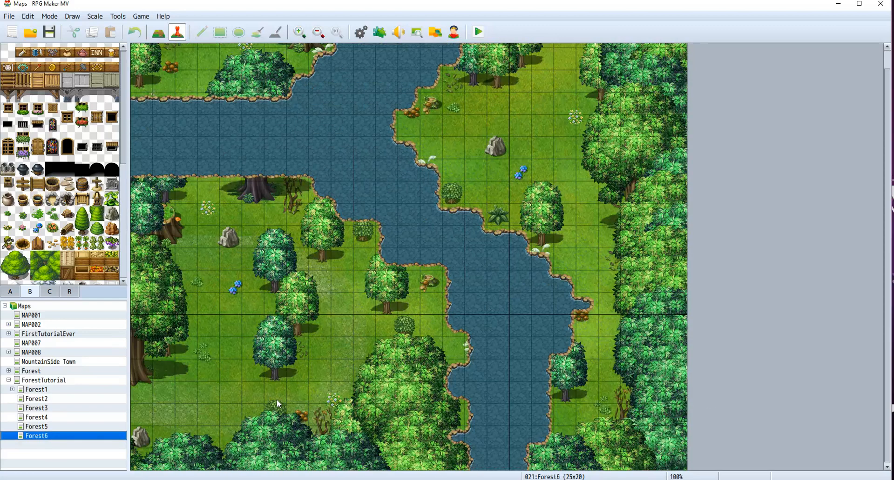
pyautogui.rightClick(136, 399)
pyautogui.moveTo(223, 476)
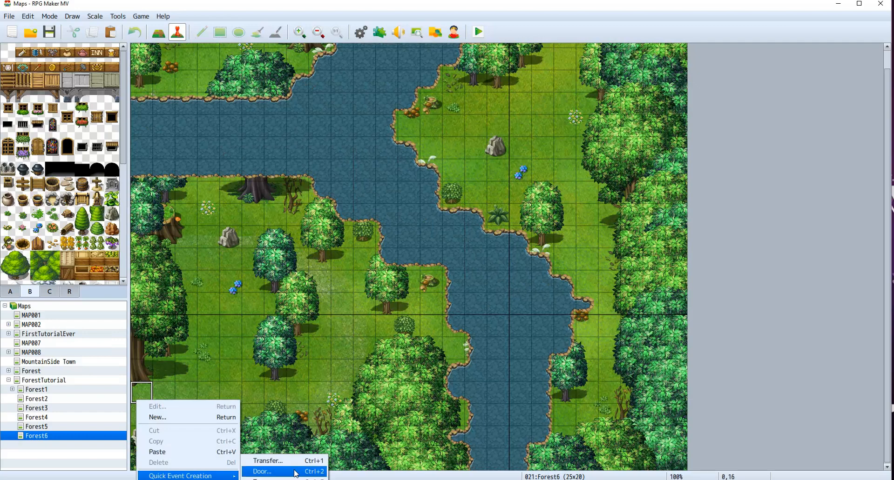
pyautogui.click(295, 471)
pyautogui.click(453, 243)
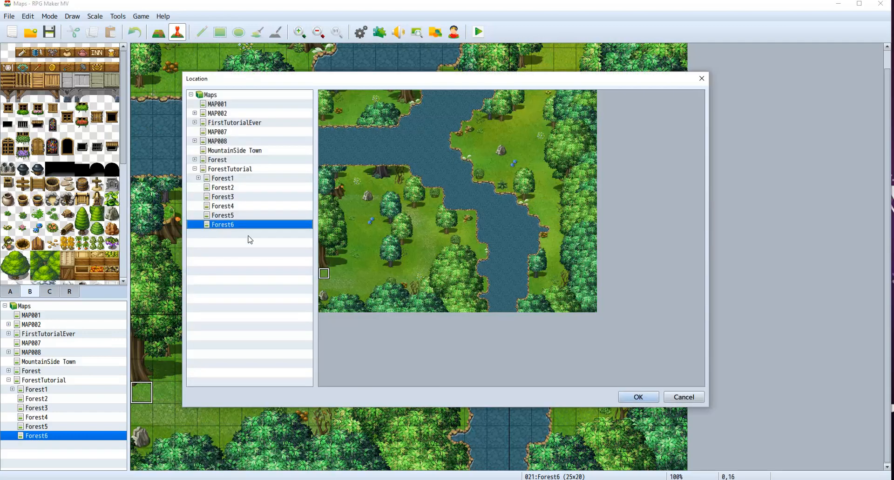
pyautogui.click(223, 215)
pyautogui.click(592, 273)
pyautogui.click(624, 400)
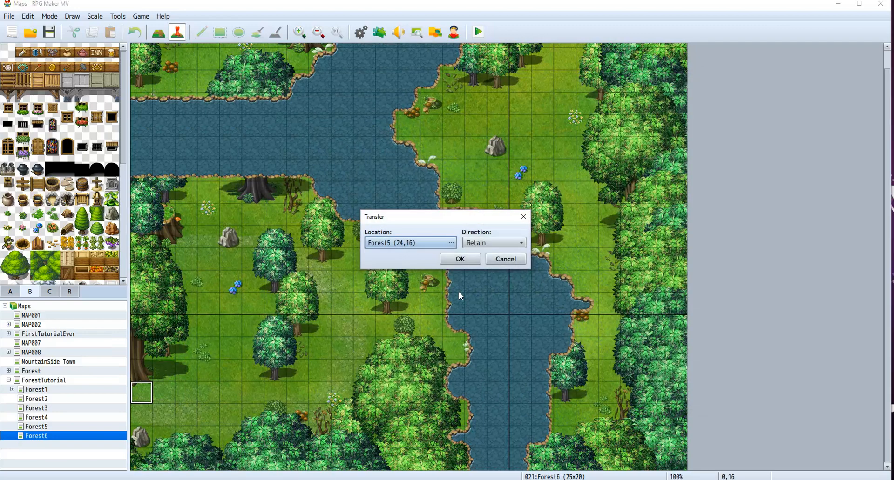
pyautogui.click(459, 258)
# Step: Paste the transfer event onto tile (0,17) of Forest6 and set its destination to Forest5 (24,17)
pyautogui.click(149, 413)
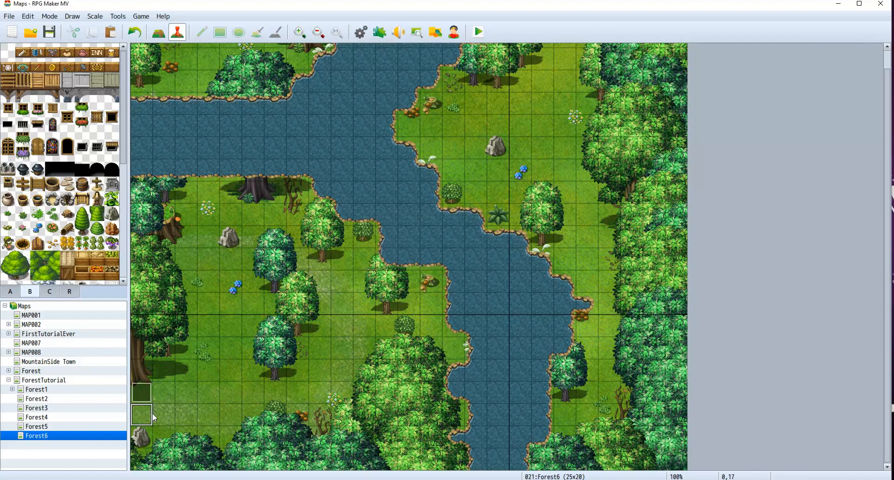
pyautogui.hotkey('ctrl', 'v')
pyautogui.doubleClick(150, 413)
pyautogui.doubleClick(456, 156)
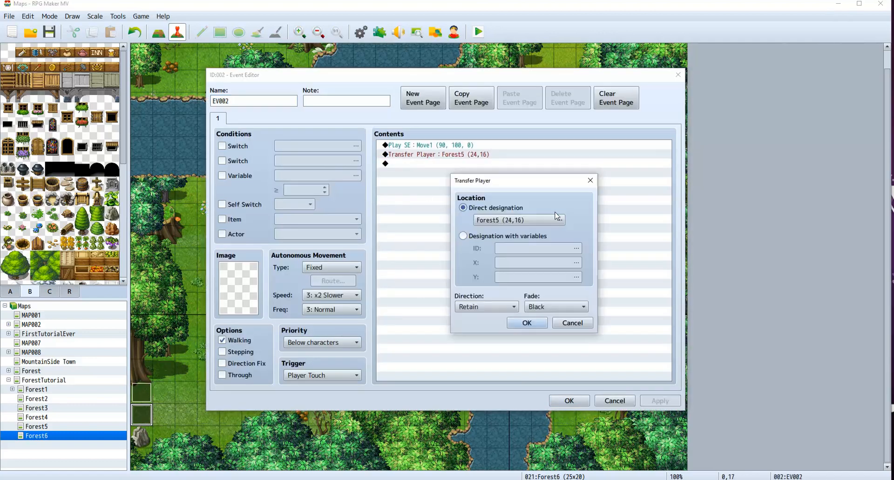
pyautogui.click(561, 219)
pyautogui.click(673, 301)
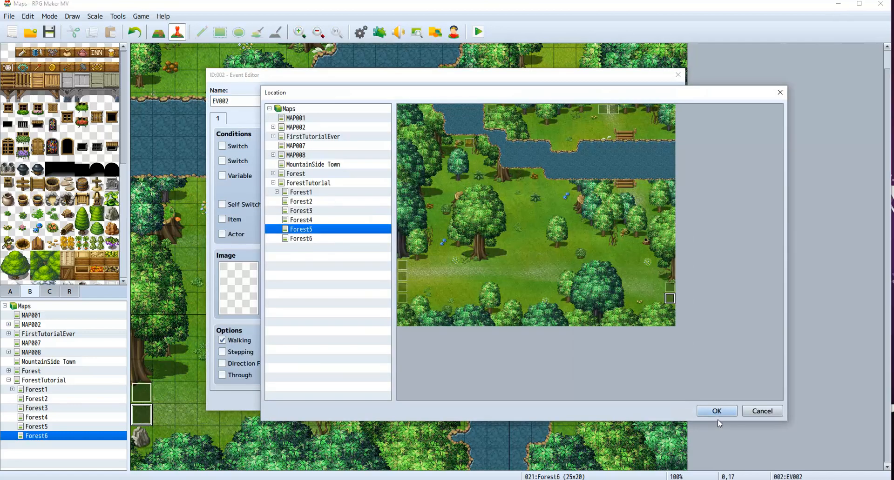
pyautogui.click(719, 413)
pyautogui.click(535, 324)
pyautogui.click(570, 401)
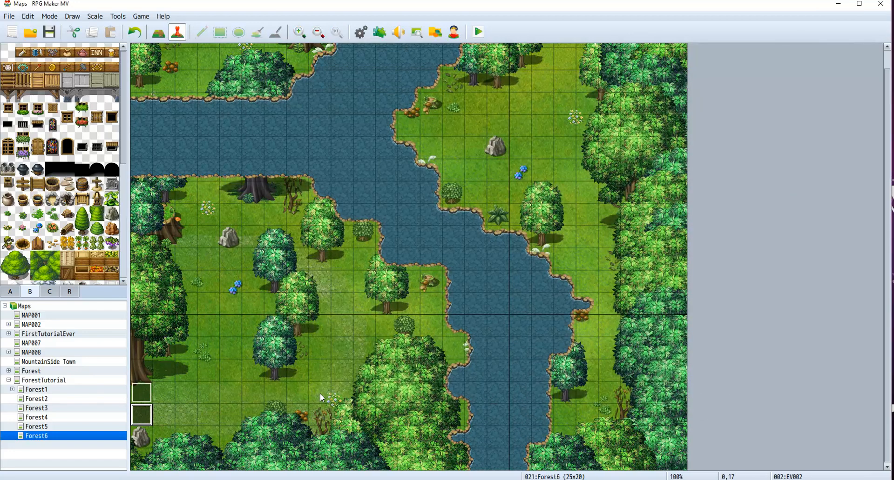
# Step: Compare the southern exit of Forest3 with the northern edge of Forest6
pyautogui.scroll(1, 393, 284)
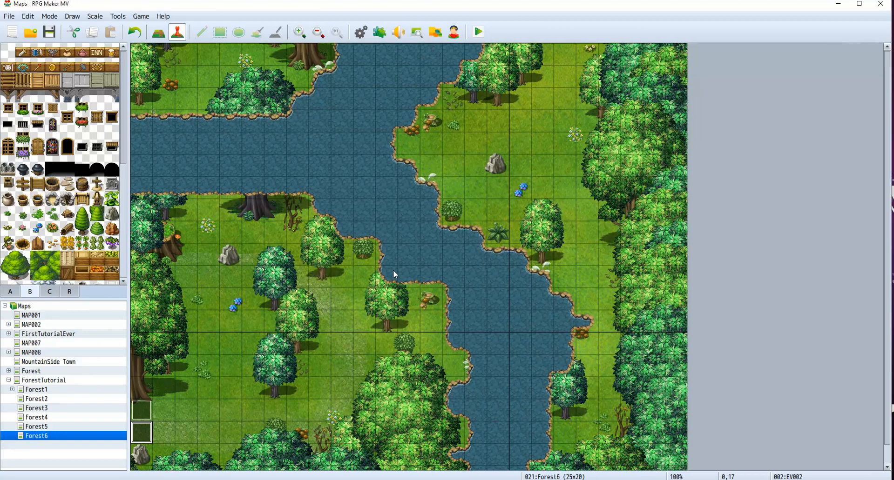
pyautogui.scroll(-1, 391, 257)
pyautogui.scroll(1, 399, 246)
pyautogui.click(98, 406)
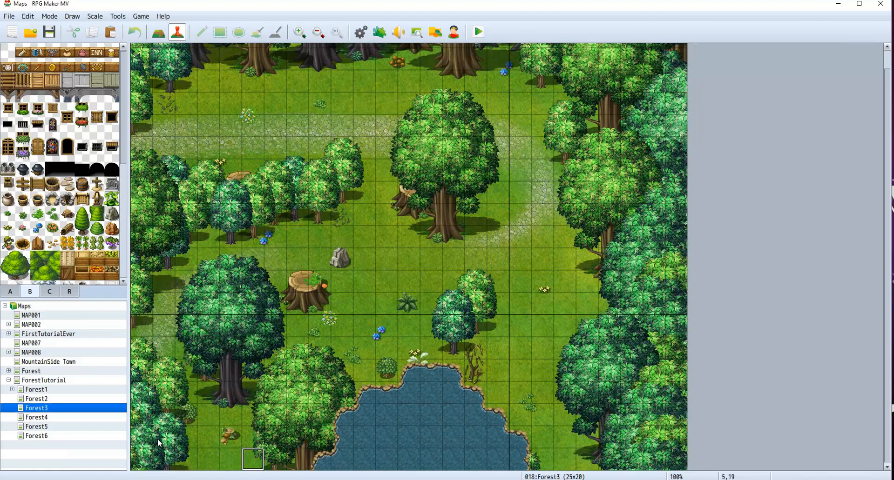
pyautogui.click(50, 436)
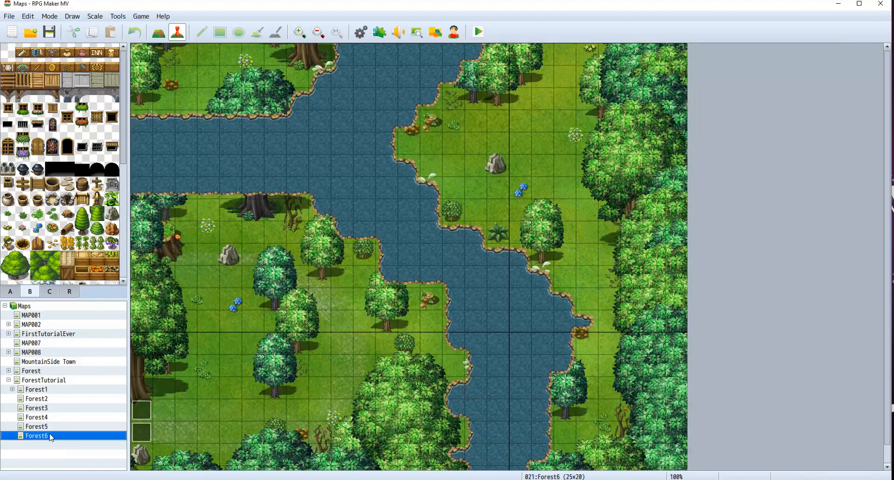
pyautogui.rightClick(186, 54)
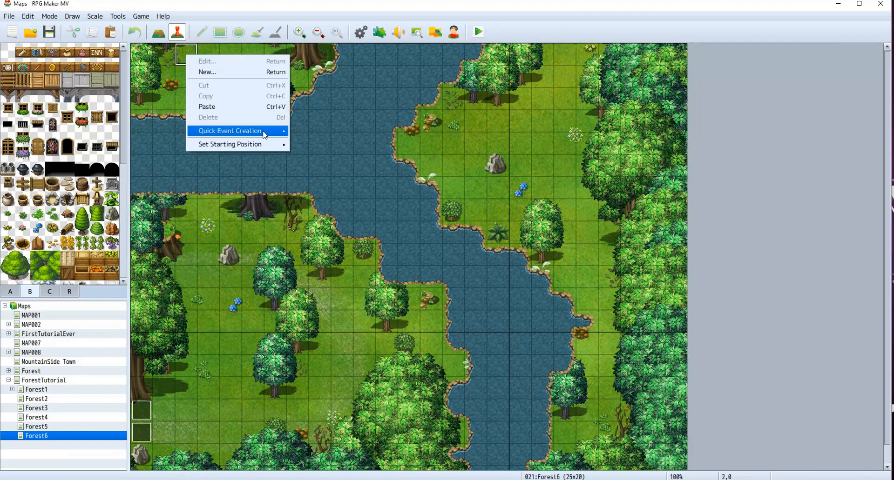
pyautogui.moveTo(265, 135)
pyautogui.click(305, 131)
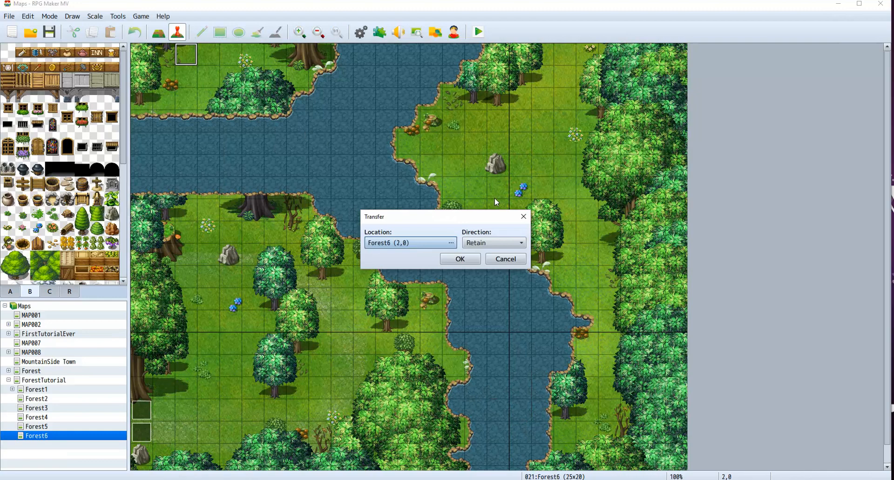
pyautogui.click(506, 259)
pyautogui.scroll(-1, 401, 351)
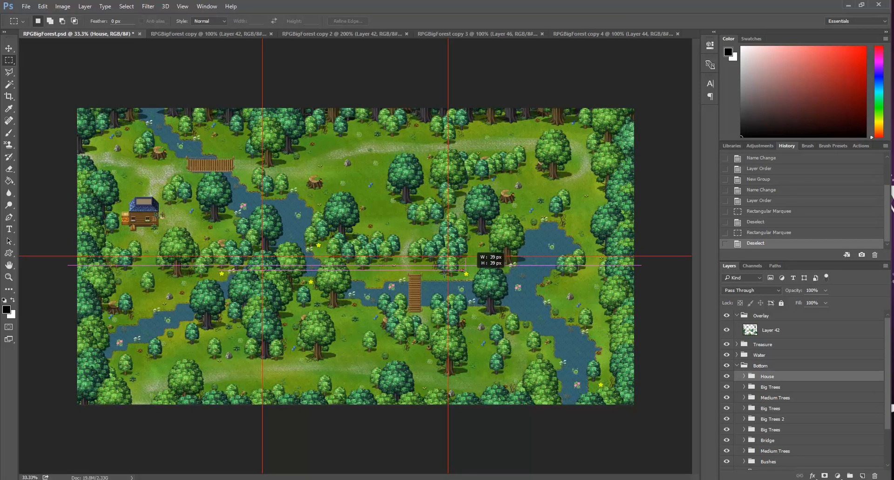
# Step: Switch to Photoshop to check the passage between Forest3 and Forest6 on the full forest image, and return to the Forest6 map
pyautogui.moveTo(472, 276); pyautogui.dragTo(471, 276)
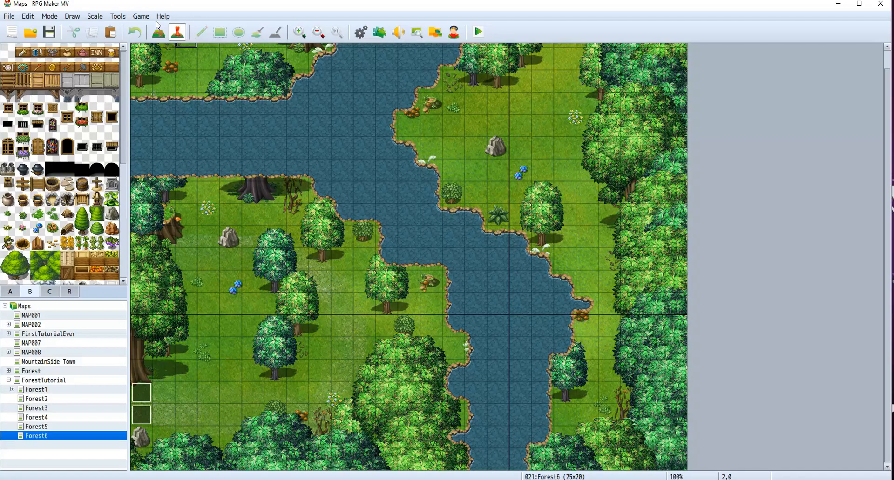
pyautogui.scroll(1, 219, 74)
pyautogui.rightClick(188, 55)
pyautogui.click(414, 106)
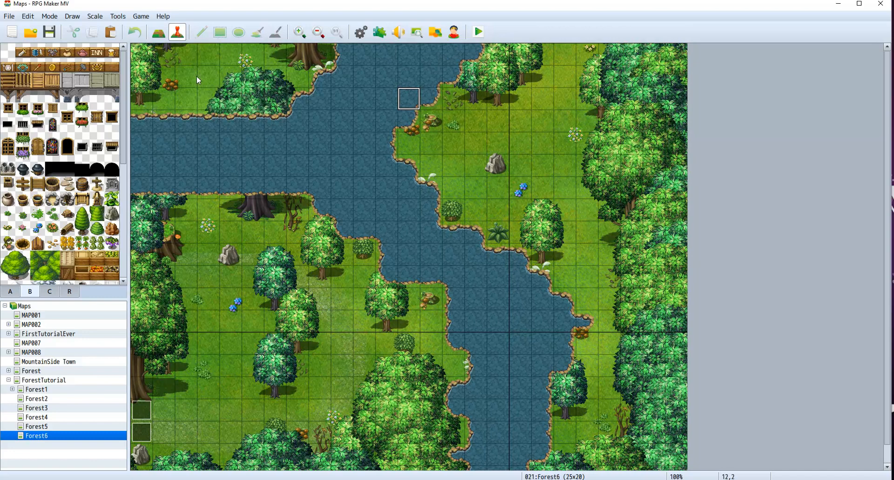
pyautogui.scroll(-1, 315, 223)
pyautogui.scroll(1, 315, 222)
# Step: Create a quick transfer event on tile (2,0) of Forest6 that leads to Forest3 (2,19)
pyautogui.click(177, 51)
pyautogui.rightClick(177, 49)
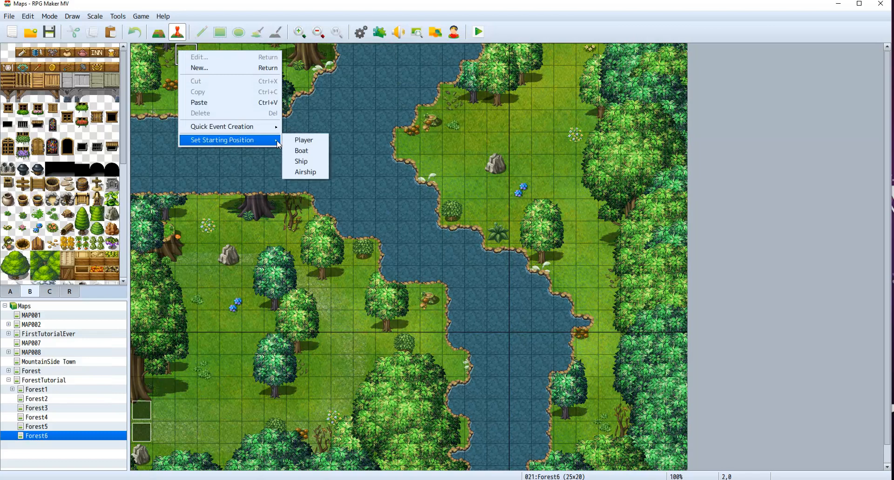
pyautogui.moveTo(265, 126)
pyautogui.click(333, 126)
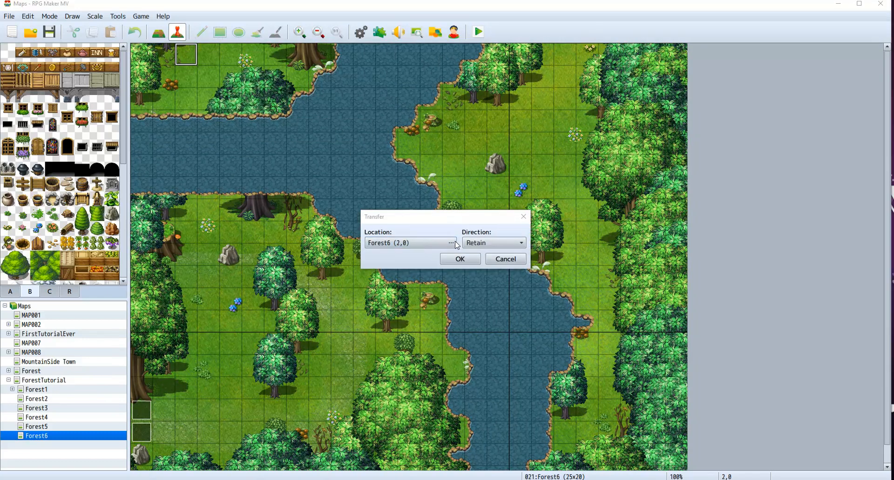
pyautogui.click(454, 241)
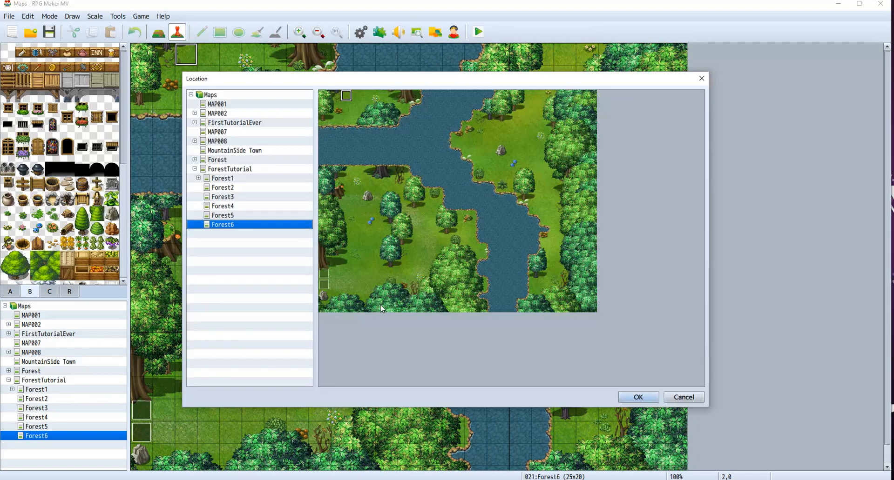
pyautogui.click(232, 197)
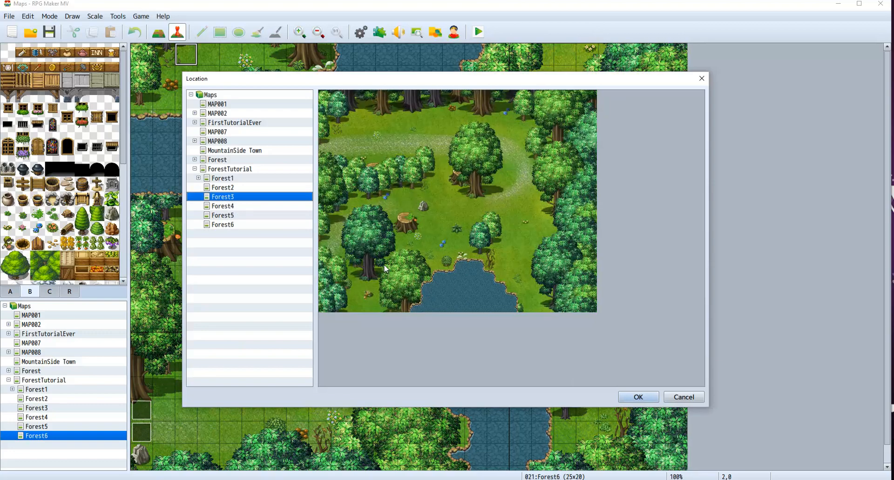
pyautogui.click(347, 306)
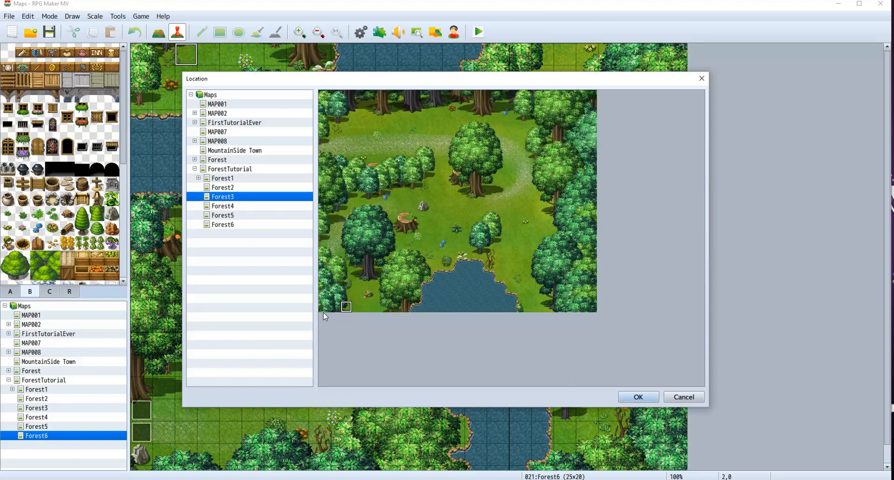
pyautogui.click(638, 397)
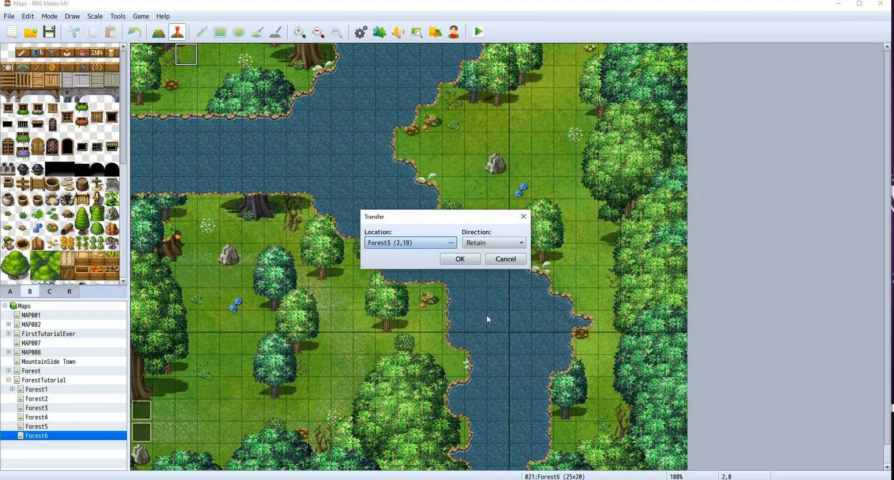
pyautogui.click(460, 260)
# Step: Paste the transfer event onto tile (3,0) of Forest6 and set its destination to Forest3 (3,19)
pyautogui.click(210, 60)
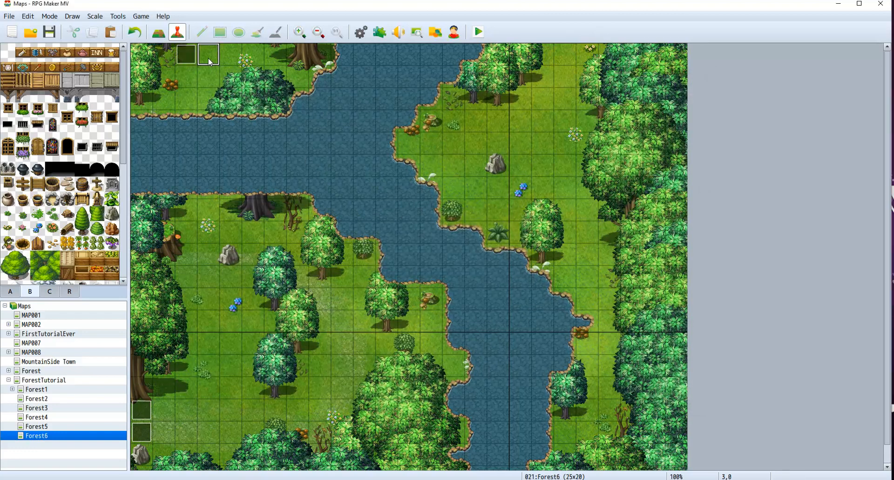
pyautogui.hotkey('ctrl', 'v')
pyautogui.doubleClick(210, 60)
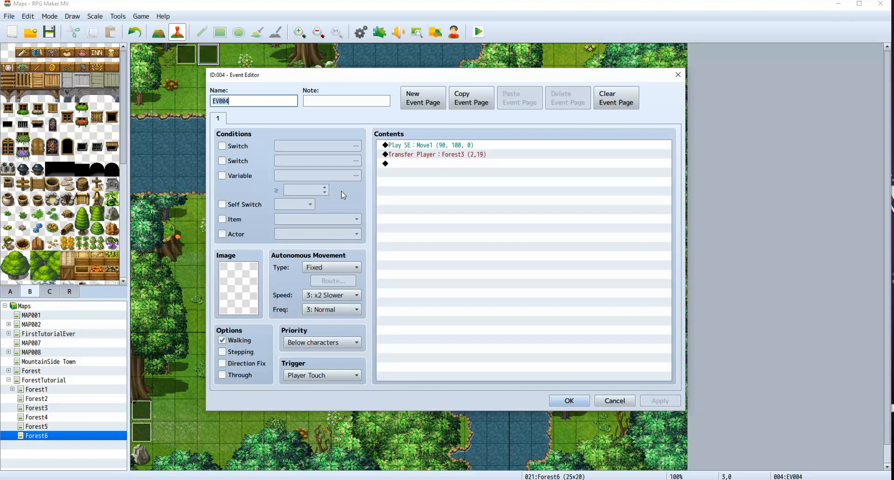
pyautogui.doubleClick(435, 155)
pyautogui.click(559, 220)
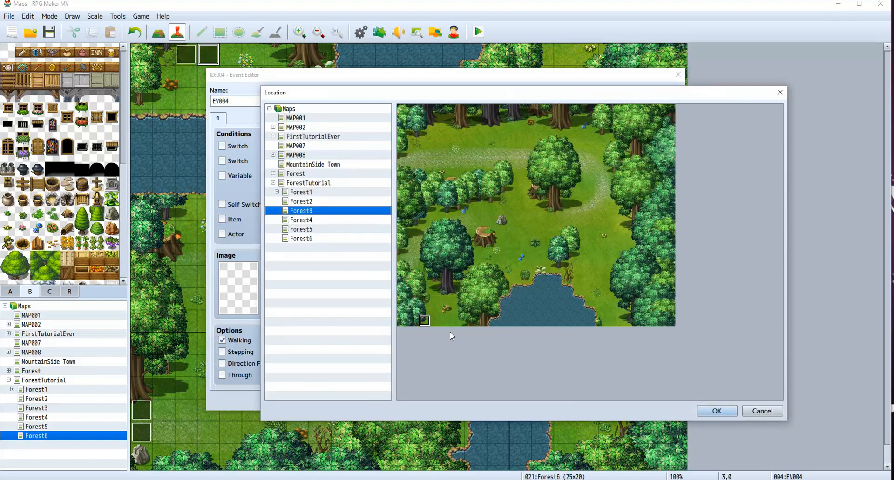
pyautogui.click(716, 412)
pyautogui.click(527, 323)
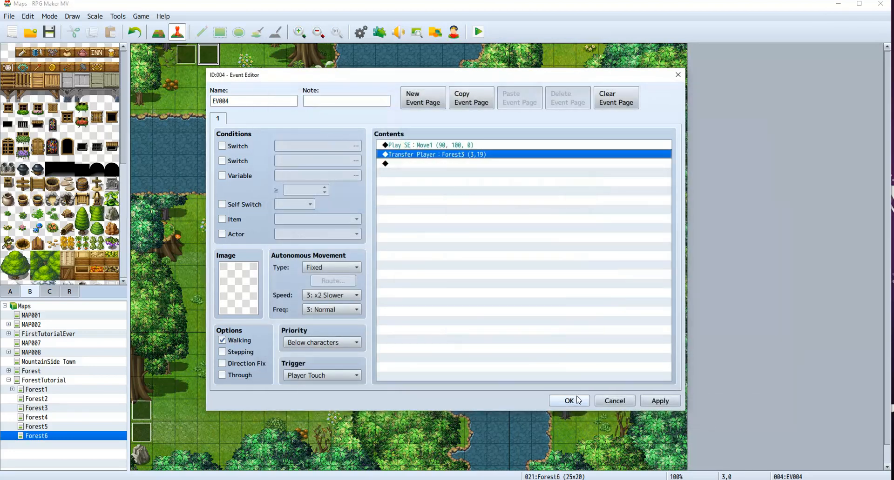
pyautogui.click(569, 343)
# Step: Paste the transfer event onto tile (4,0) of Forest6 and set its destination to Forest3 (4,19)
pyautogui.click(230, 56)
pyautogui.hotkey('ctrl', 'v')
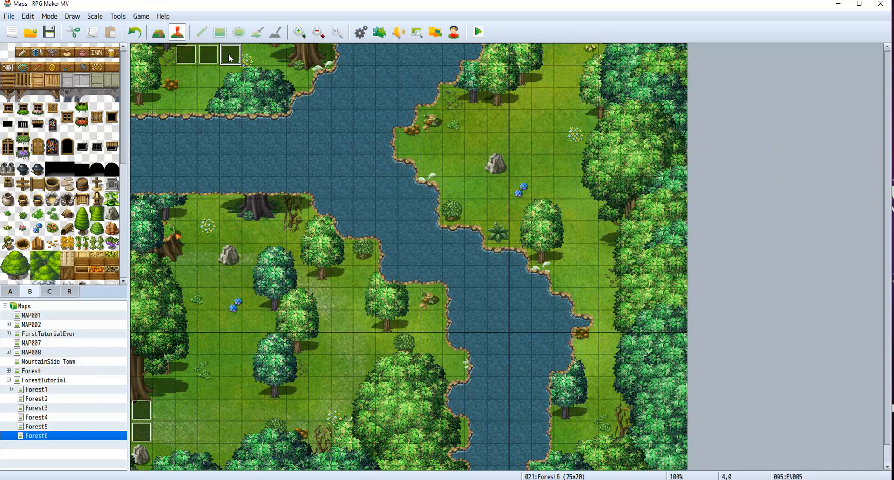
pyautogui.doubleClick(230, 55)
pyautogui.doubleClick(436, 156)
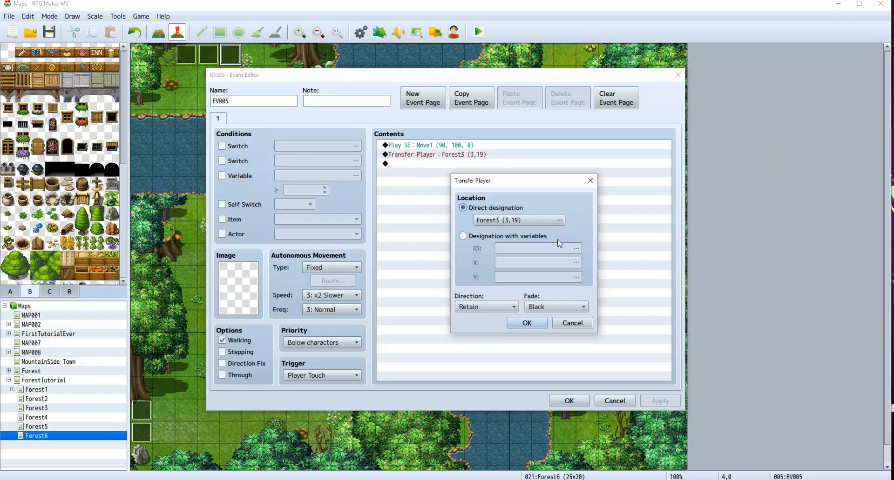
pyautogui.click(560, 220)
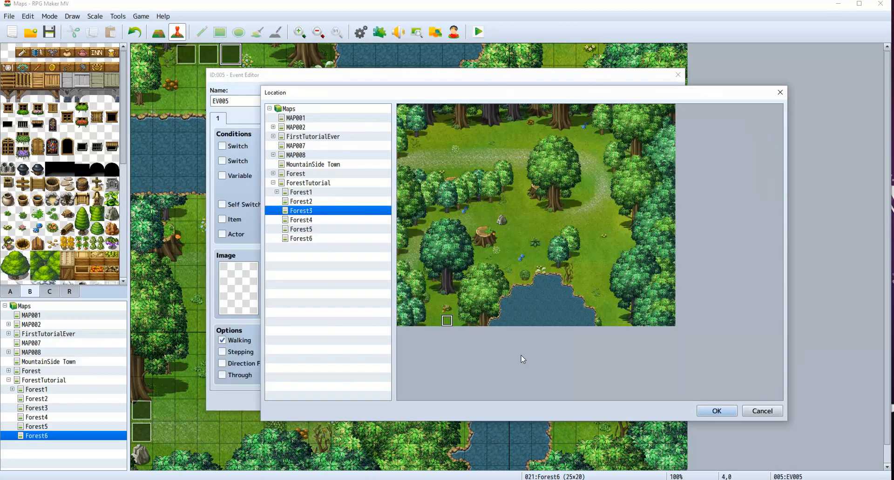
pyautogui.click(708, 412)
pyautogui.click(522, 349)
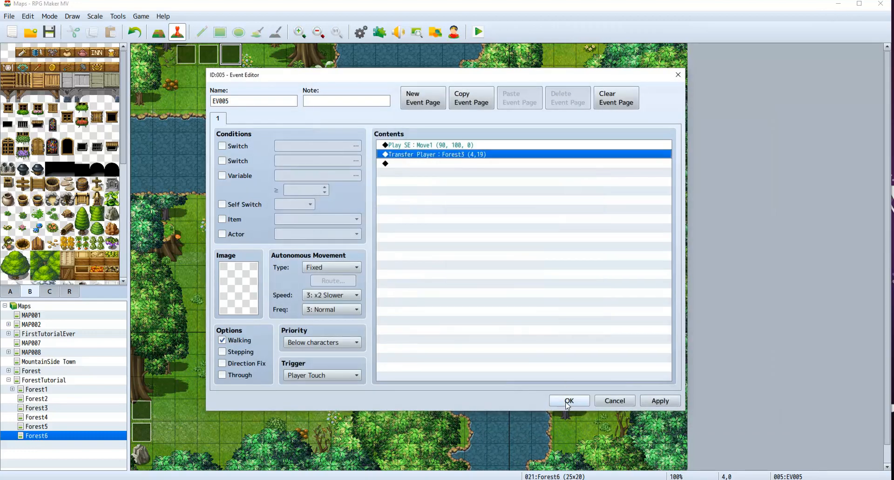
pyautogui.click(568, 400)
# Step: Paste the transfer event onto tile (5,0) of Forest6 and set its destination to Forest3 (5,19)
pyautogui.click(254, 58)
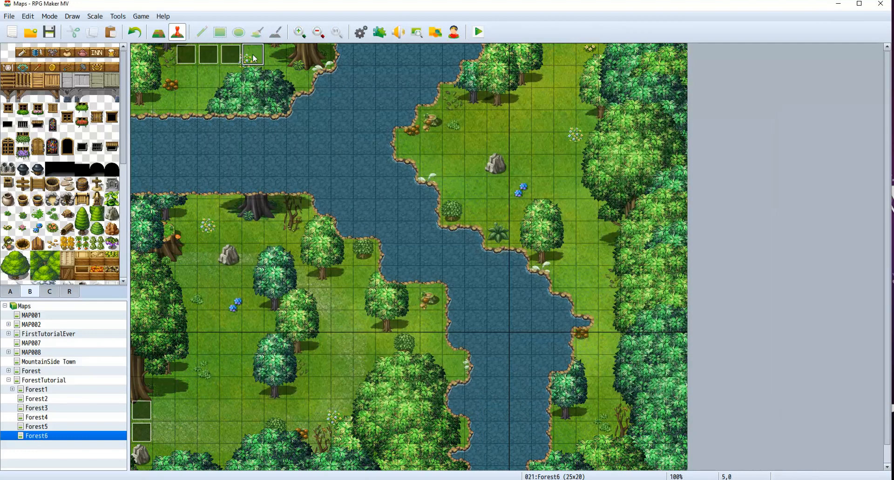
pyautogui.hotkey('ctrl', 'v')
pyautogui.doubleClick(252, 54)
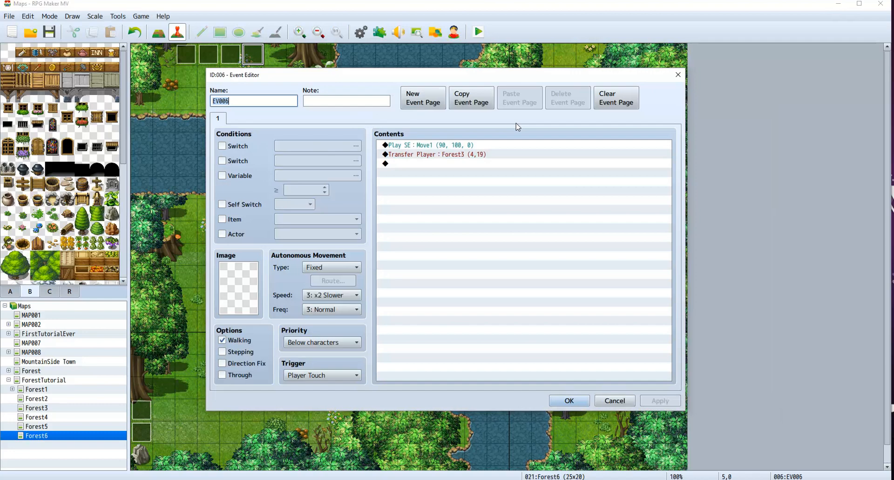
pyautogui.doubleClick(498, 155)
pyautogui.click(559, 221)
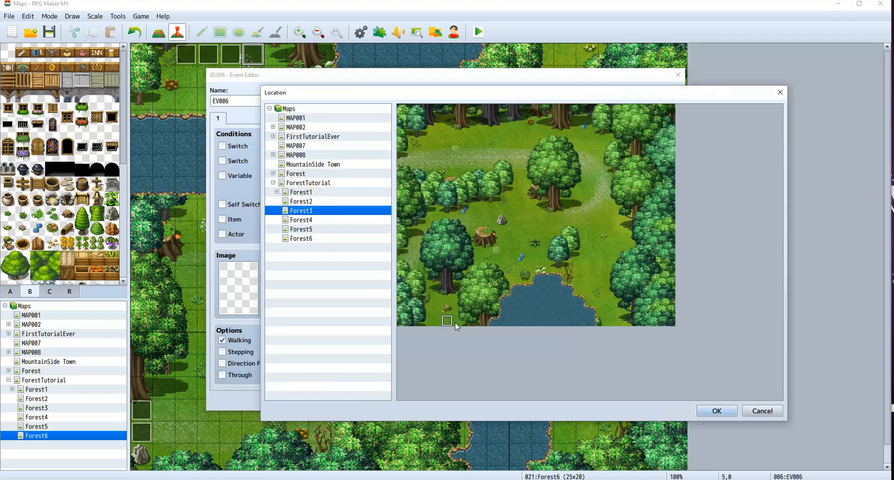
pyautogui.click(712, 411)
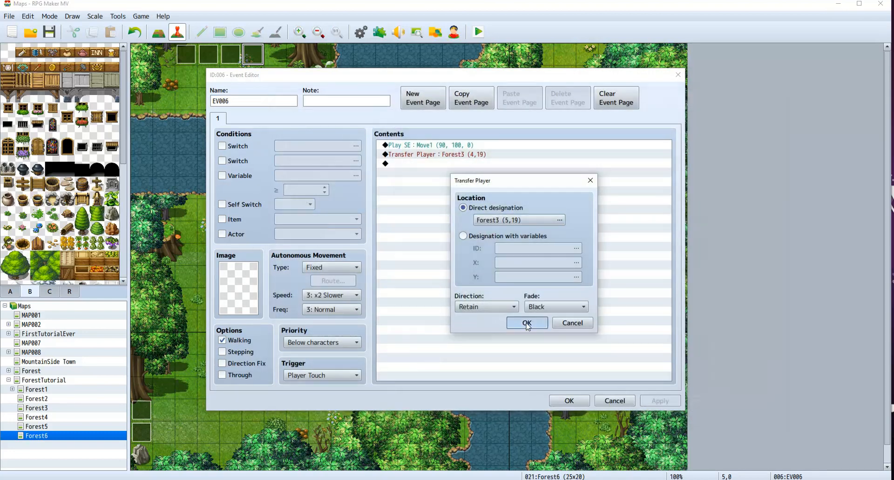
pyautogui.click(528, 325)
pyautogui.click(578, 400)
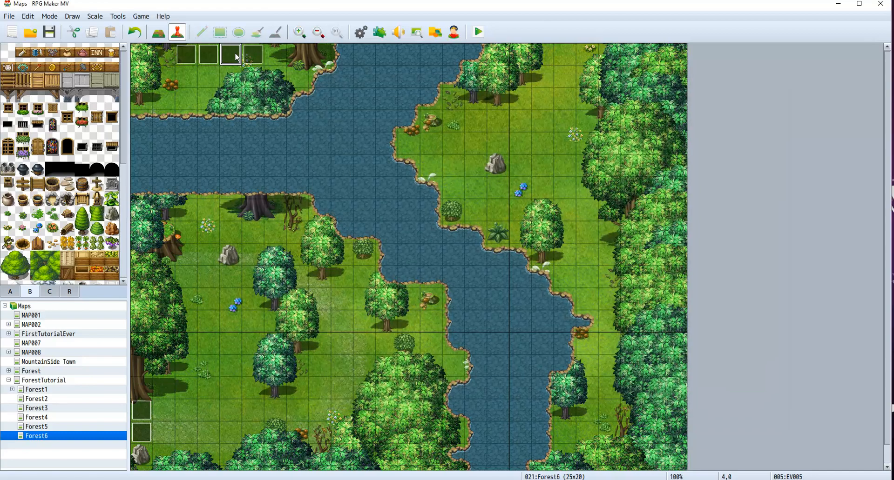
# Step: Check the destinations of Forest6's transfer events on tiles (4,0) and (3,0) without changing them
pyautogui.doubleClick(236, 57)
pyautogui.click(611, 399)
pyautogui.doubleClick(205, 58)
pyautogui.click(611, 399)
# Step: Review the exit tiles on Forest6, Forest5 and Forest4 in map-editing mode
pyautogui.click(159, 31)
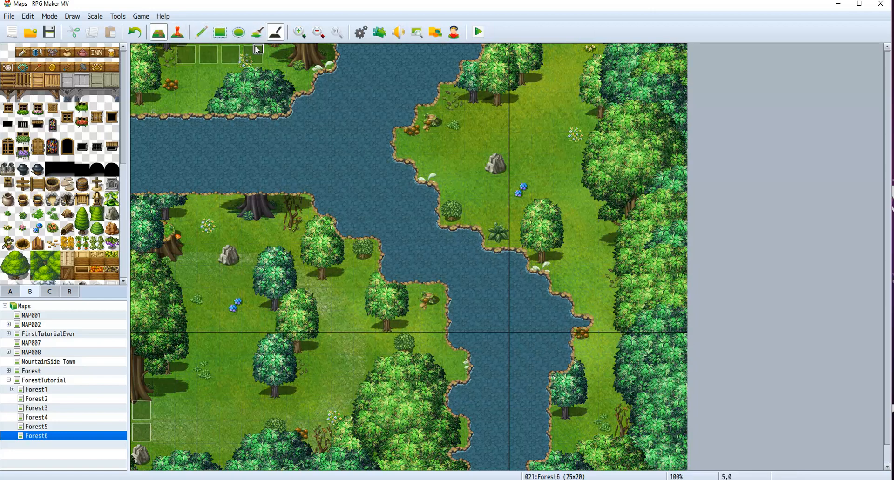
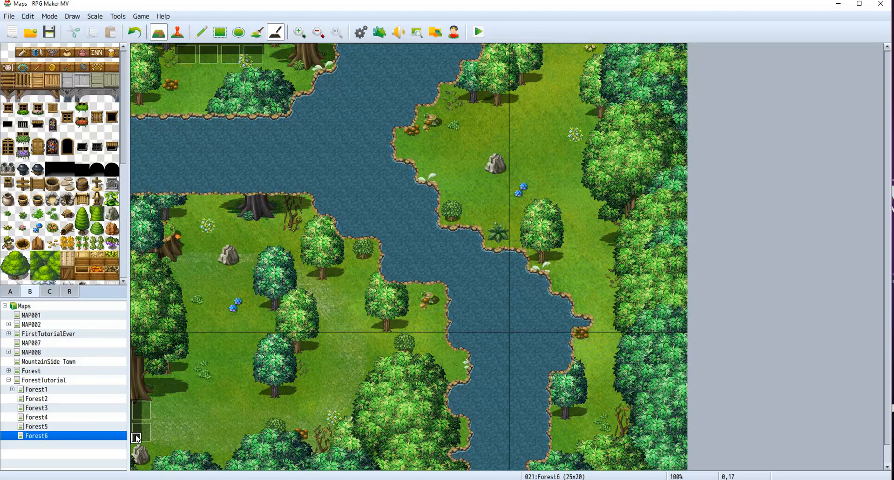
pyautogui.click(73, 428)
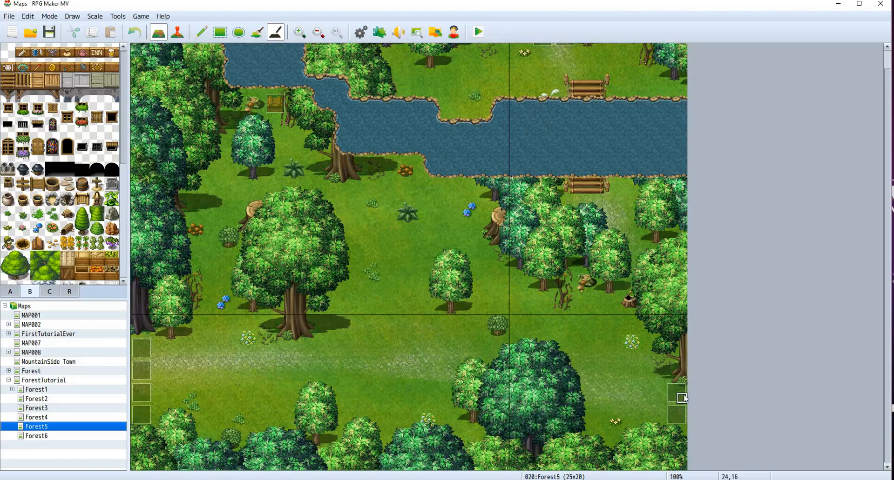
pyautogui.scroll(1, 578, 107)
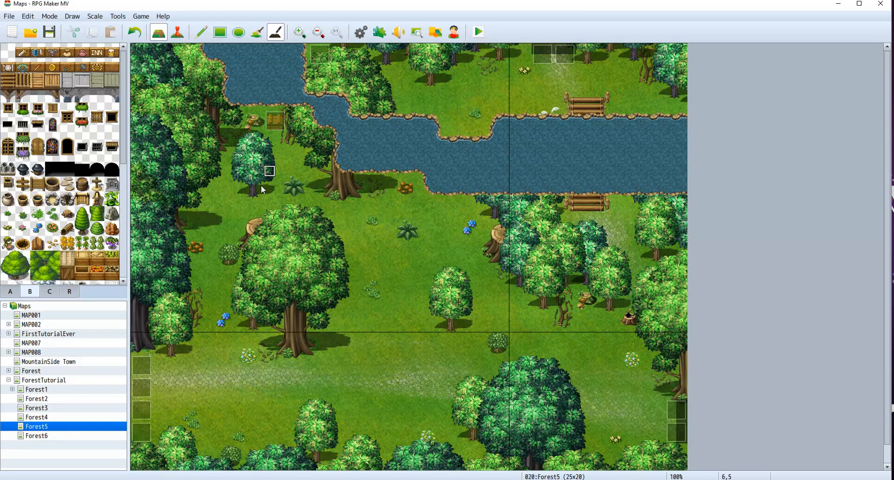
pyautogui.scroll(-1, 182, 394)
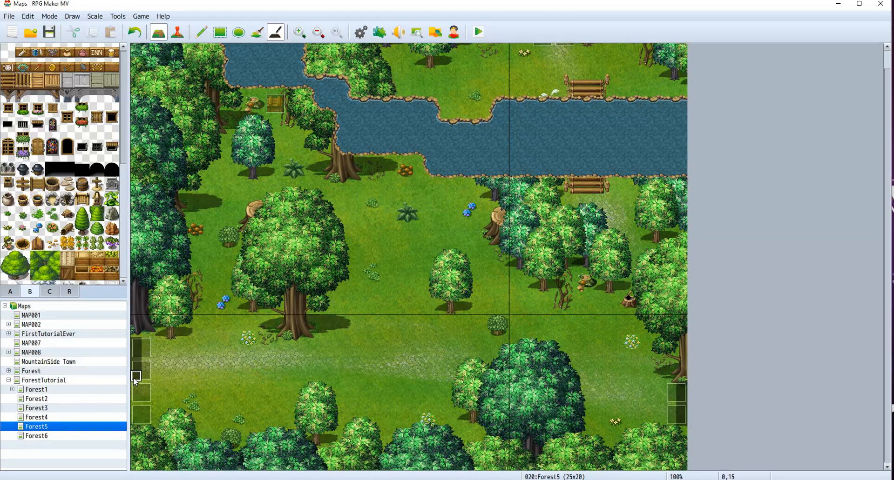
pyautogui.click(123, 415)
pyautogui.scroll(-1, 434, 370)
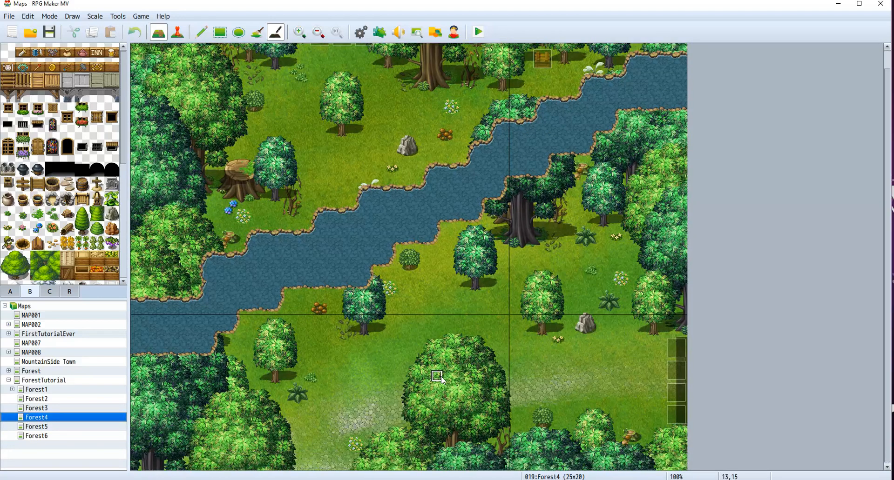
pyautogui.scroll(1, 434, 370)
pyautogui.click(68, 436)
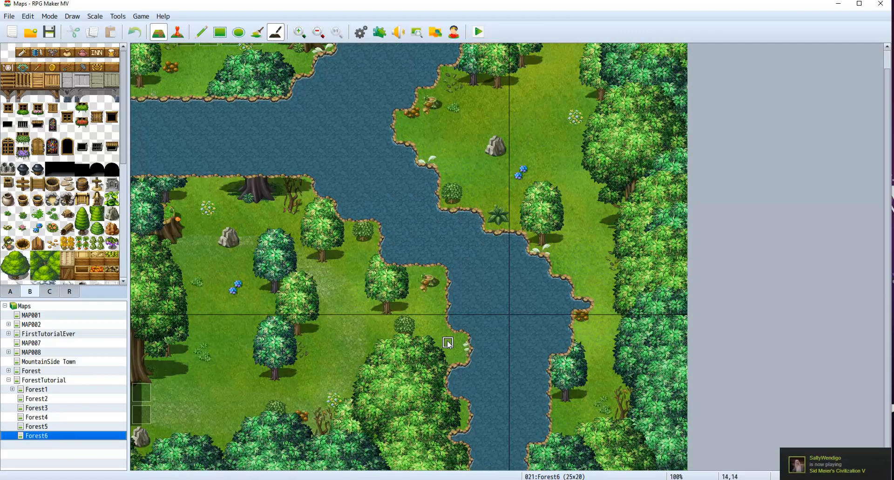
pyautogui.scroll(1, 440, 340)
pyautogui.scroll(-1, 439, 339)
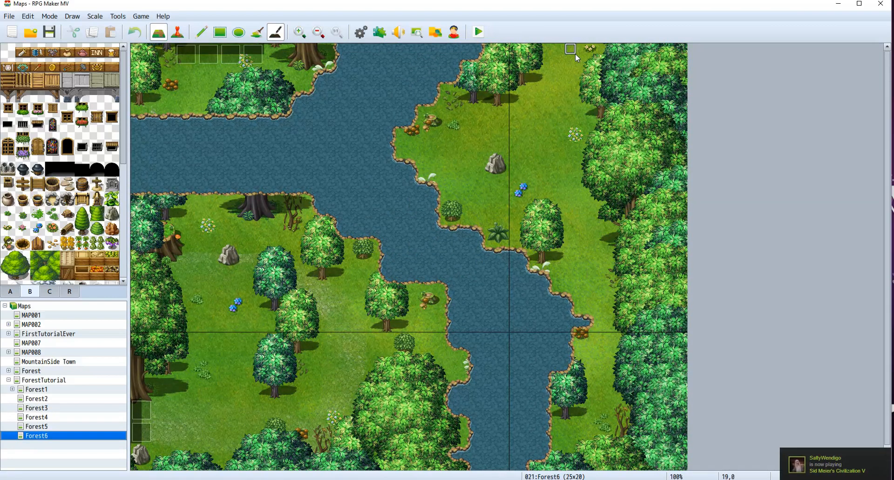
pyautogui.scroll(-1, 612, 293)
pyautogui.scroll(1, 604, 431)
# Step: Copy the treasure chest event from tile (6,3) of Forest5 and paste it onto tile (2,2) of Forest6
pyautogui.click(50, 427)
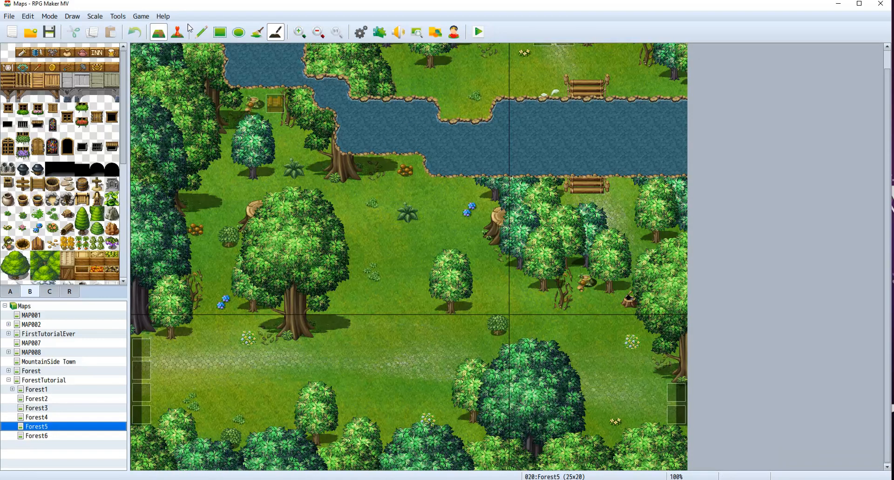
pyautogui.click(178, 32)
pyautogui.rightClick(274, 107)
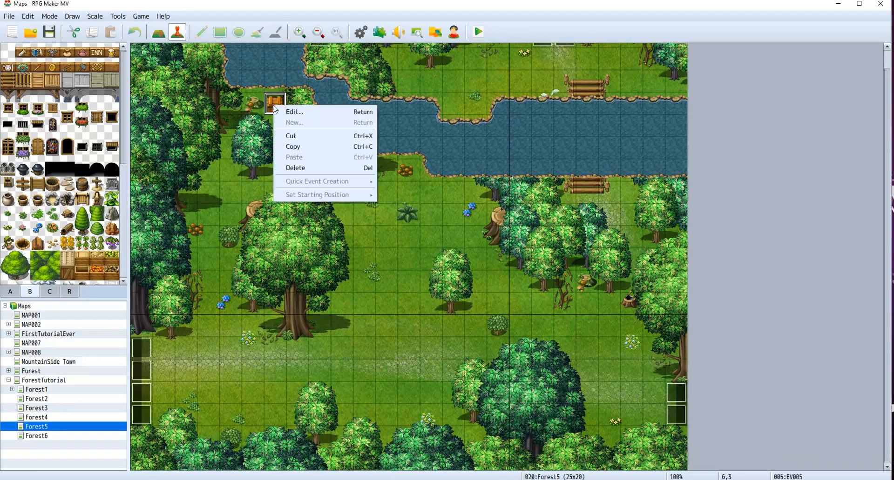
pyautogui.click(298, 146)
pyautogui.click(50, 437)
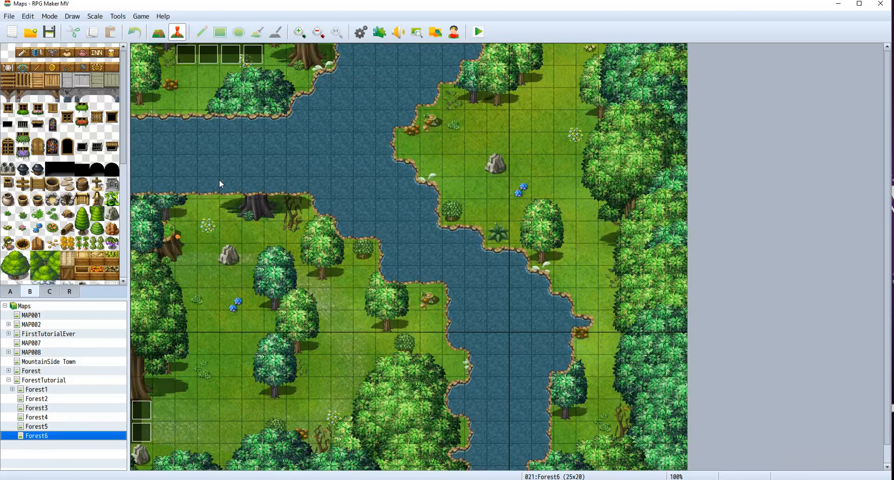
pyautogui.click(185, 105)
pyautogui.hotkey('ctrl', 'v')
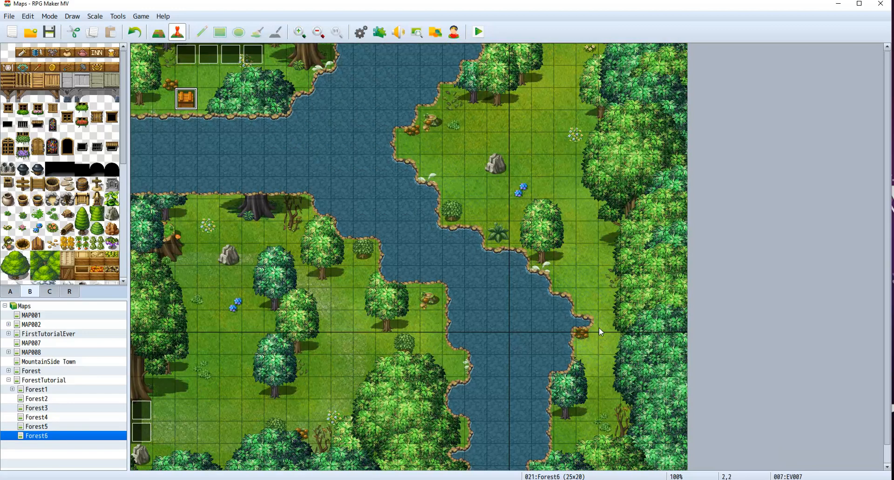
# Step: Paste a second treasure chest onto tile (19,18) of Forest6, beside the river near the map's southern edge
pyautogui.scroll(-1, 599, 328)
pyautogui.click(593, 415)
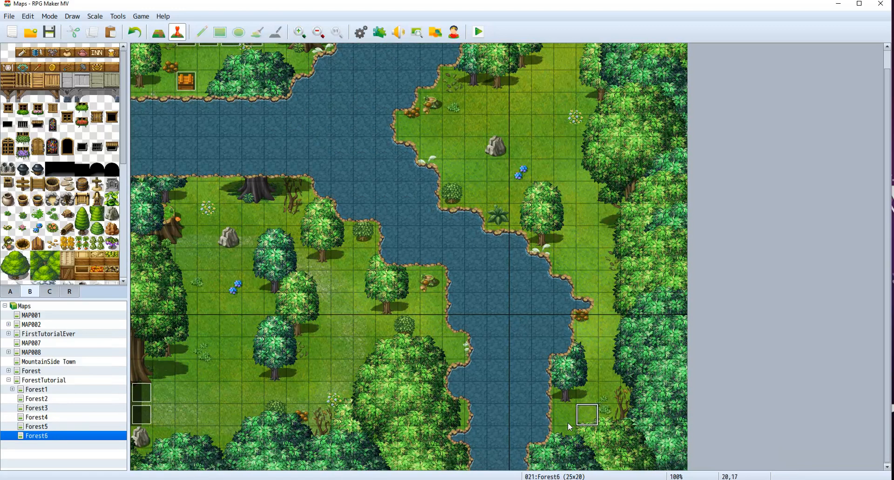
pyautogui.click(563, 435)
pyautogui.hotkey('ctrl', 'v')
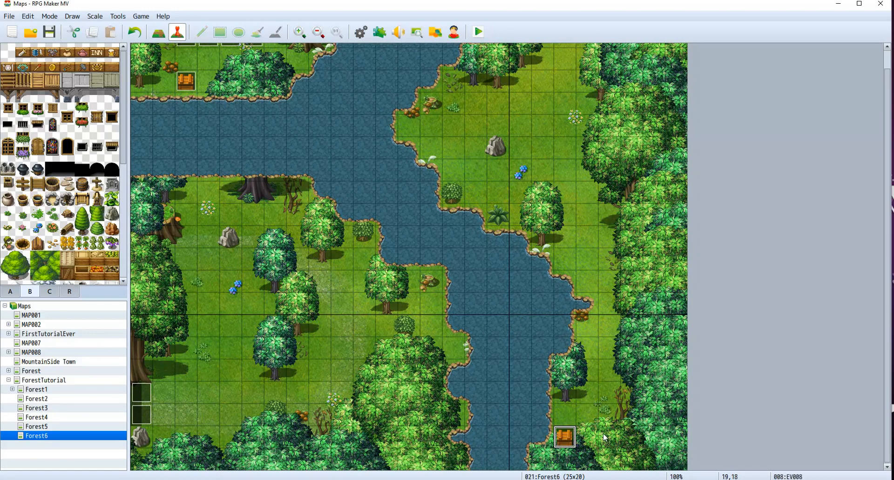
pyautogui.scroll(1, 586, 412)
pyautogui.scroll(-1, 586, 413)
pyautogui.click(587, 414)
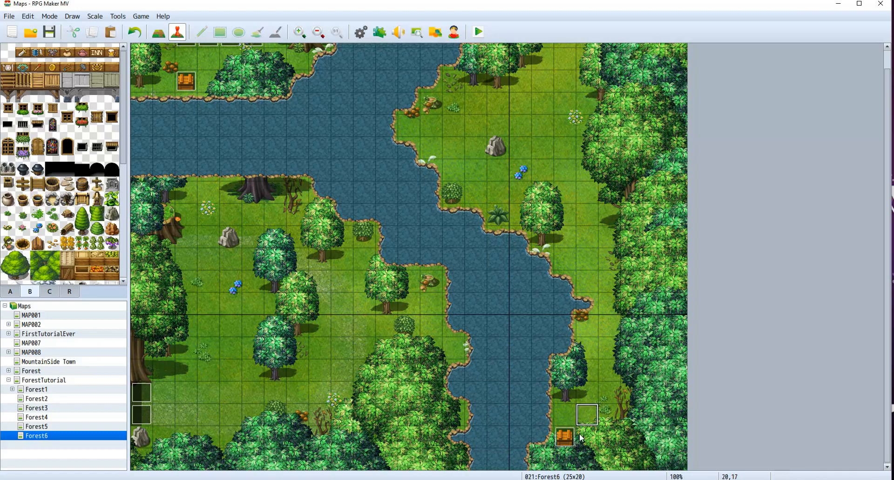
# Step: Compare the southern edge of Forest3 with the northern edge of Forest6 to match their eastern exit tiles
pyautogui.scroll(1, 602, 327)
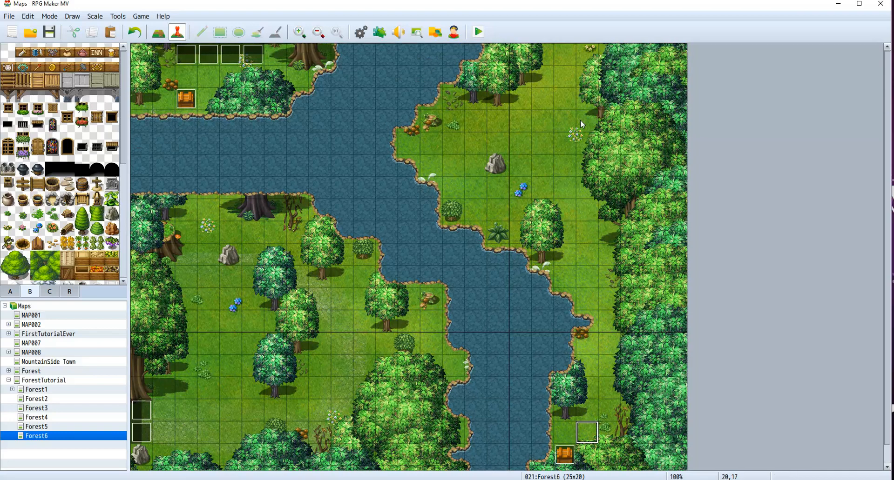
pyautogui.click(564, 53)
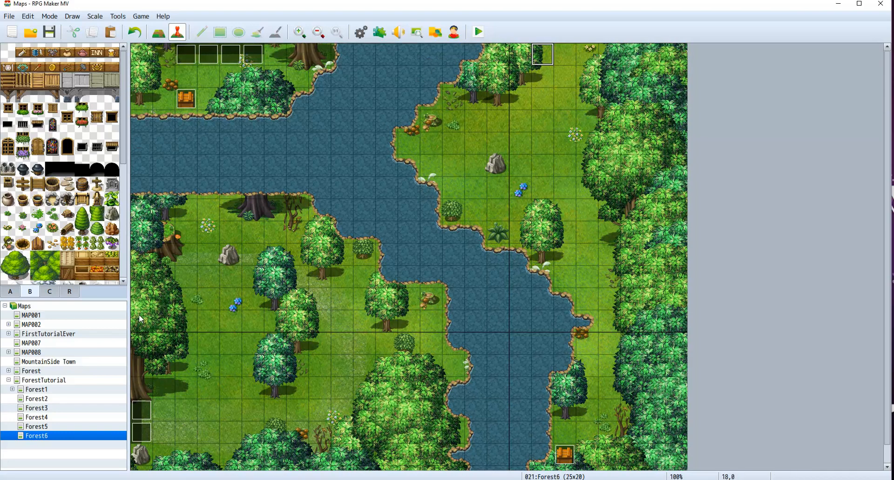
pyautogui.click(49, 408)
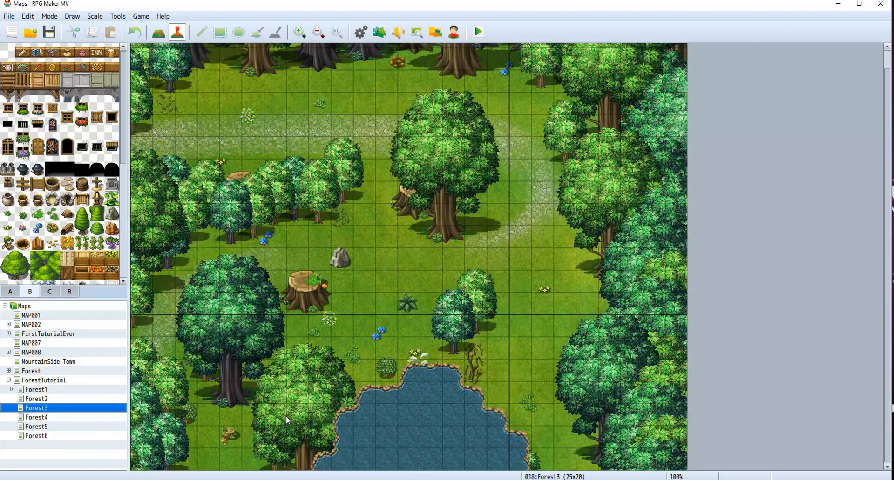
pyautogui.click(543, 459)
pyautogui.click(588, 459)
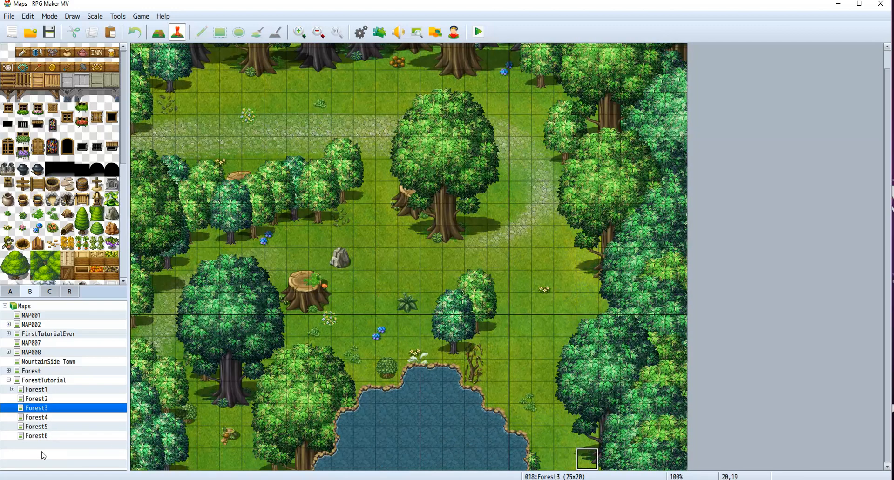
pyautogui.click(28, 437)
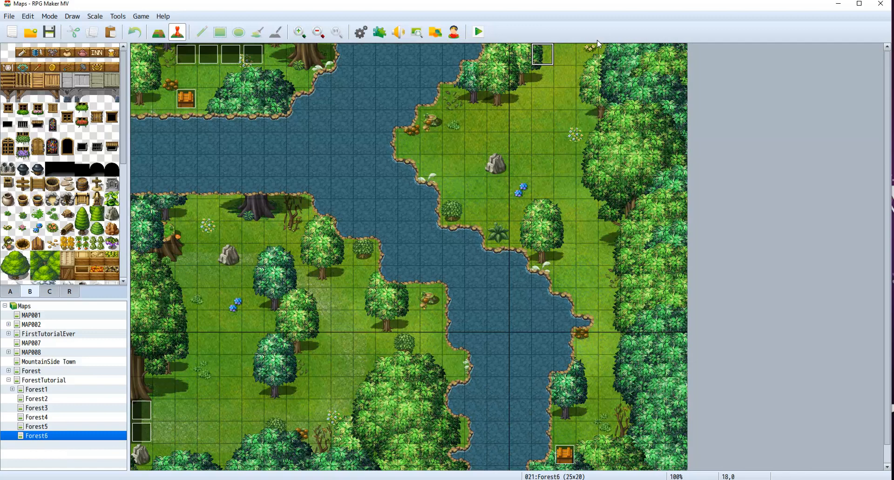
pyautogui.click(38, 426)
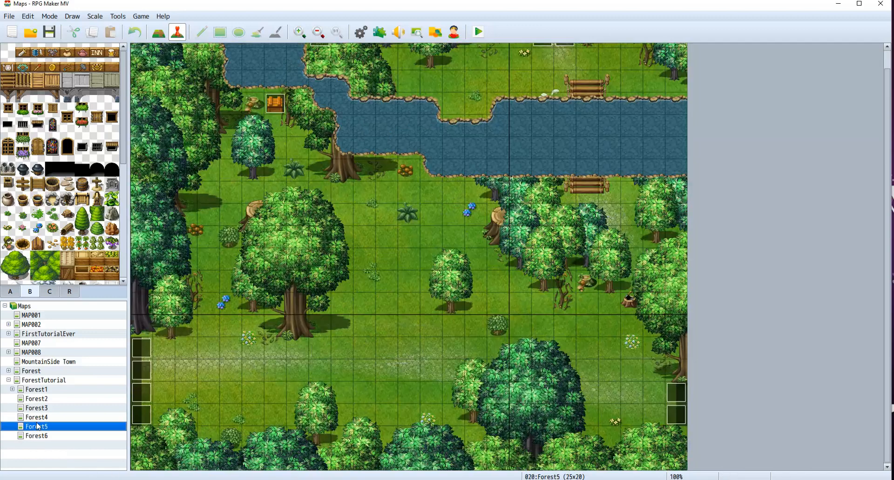
pyautogui.click(50, 410)
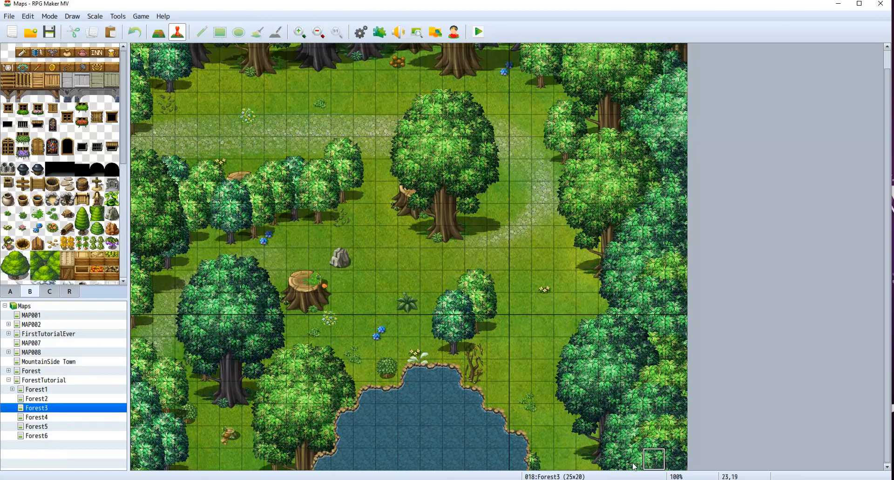
pyautogui.click(47, 436)
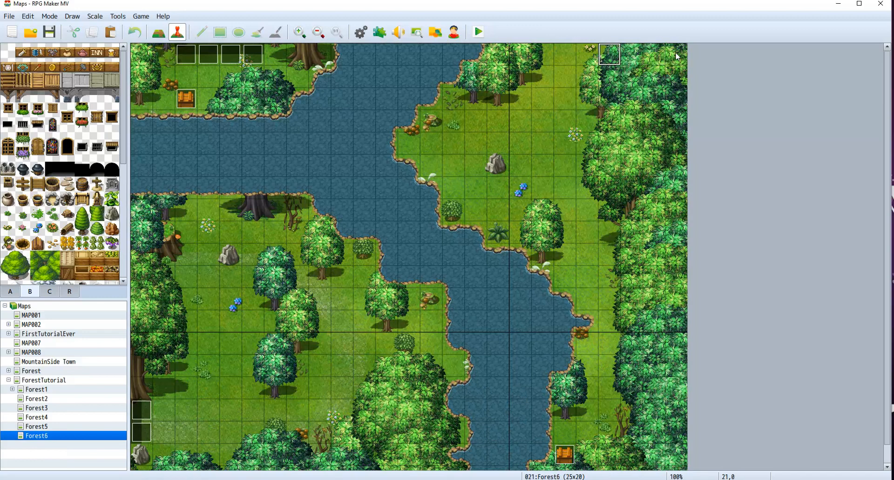
# Step: Create a quick transfer event on tile (20,0) of Forest6 leading to Forest3 (20,19) with direction Retain
pyautogui.doubleClick(591, 56)
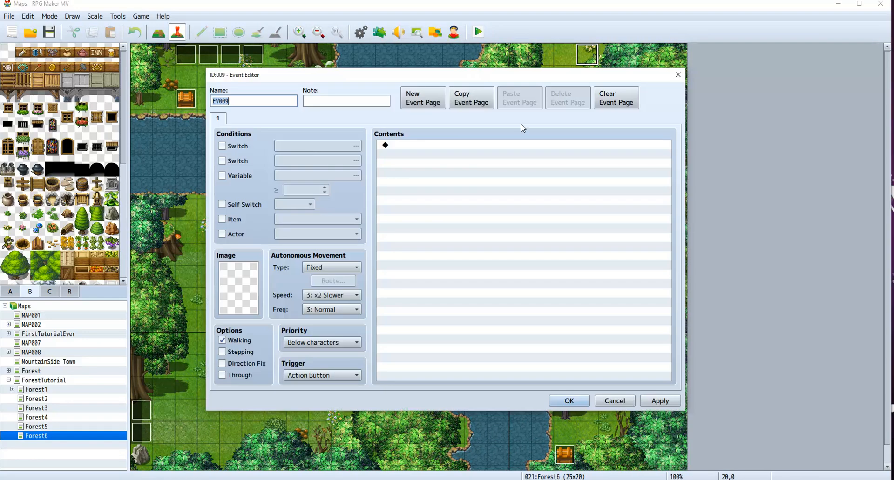
pyautogui.click(614, 401)
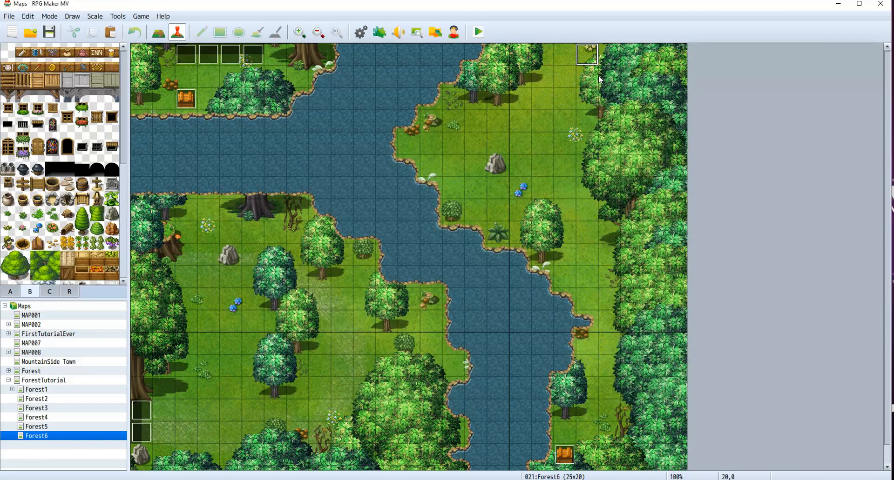
pyautogui.rightClick(585, 53)
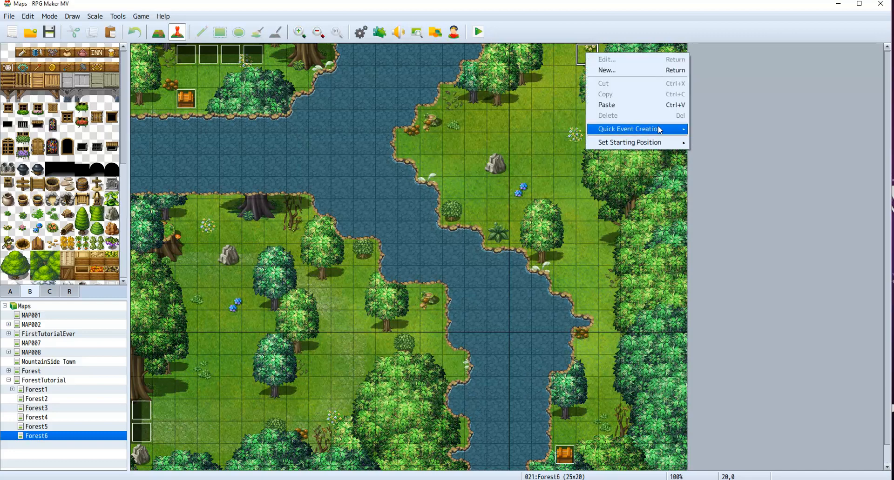
pyautogui.moveTo(661, 130)
pyautogui.click(710, 131)
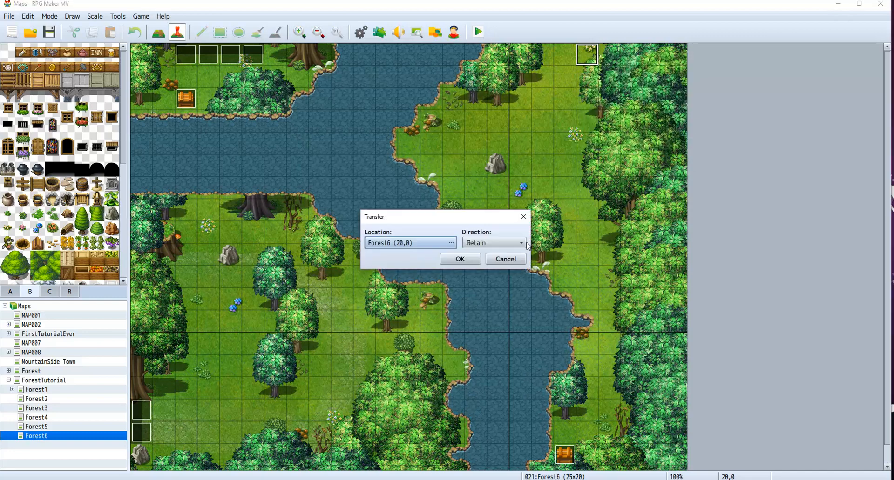
pyautogui.click(454, 241)
pyautogui.click(245, 198)
pyautogui.click(548, 310)
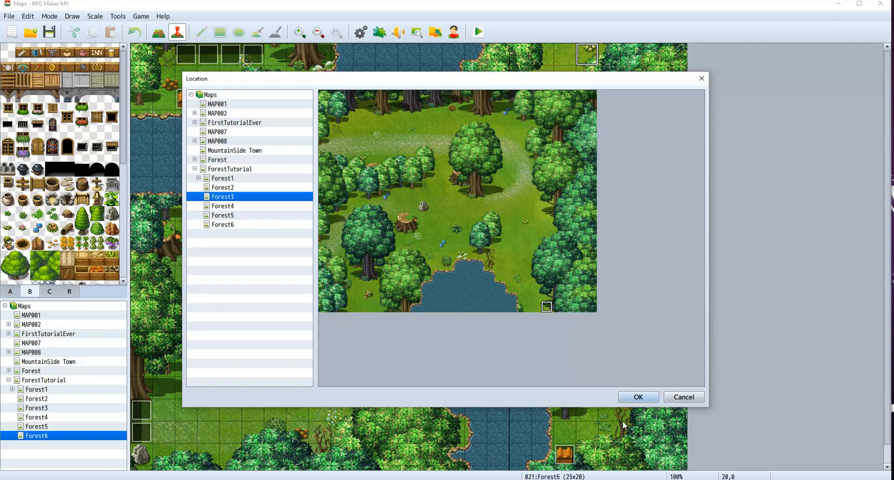
pyautogui.click(626, 396)
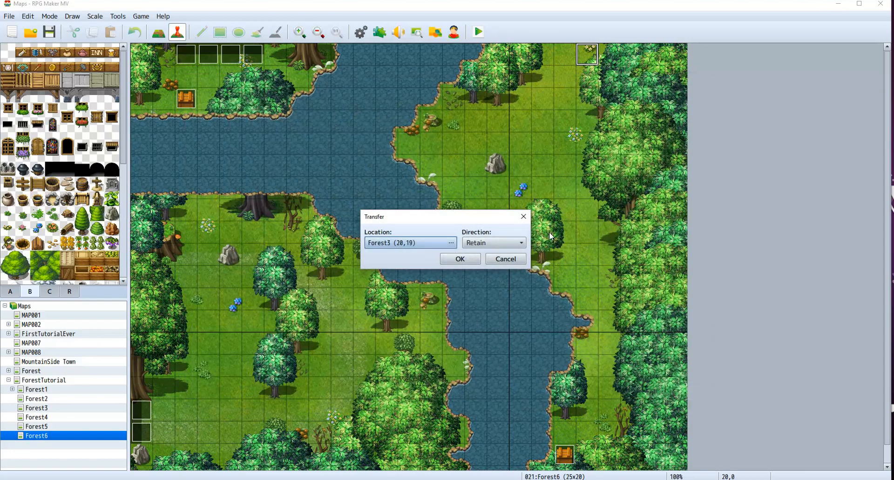
pyautogui.click(467, 257)
# Step: Paste the transfer event onto tile (19,0) of Forest6 and set its destination to Forest3 (19,19)
pyautogui.click(573, 56)
pyautogui.hotkey('ctrl', 'v')
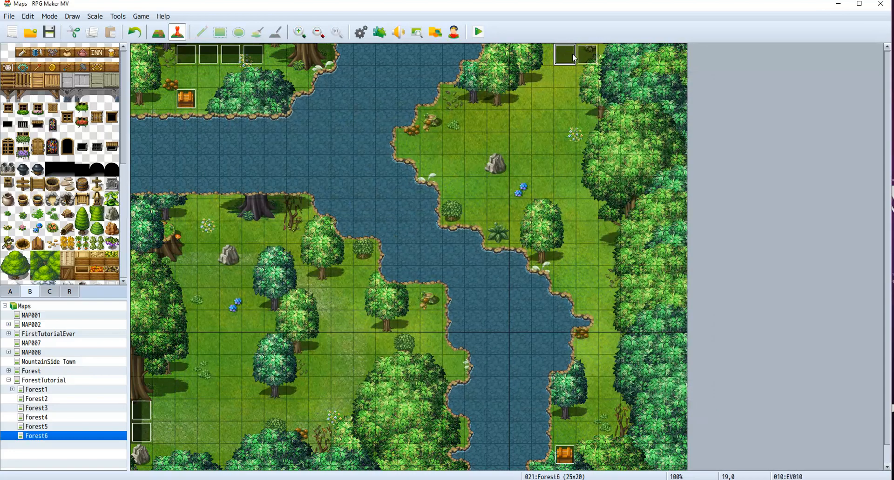
pyautogui.doubleClick(574, 57)
pyautogui.doubleClick(486, 155)
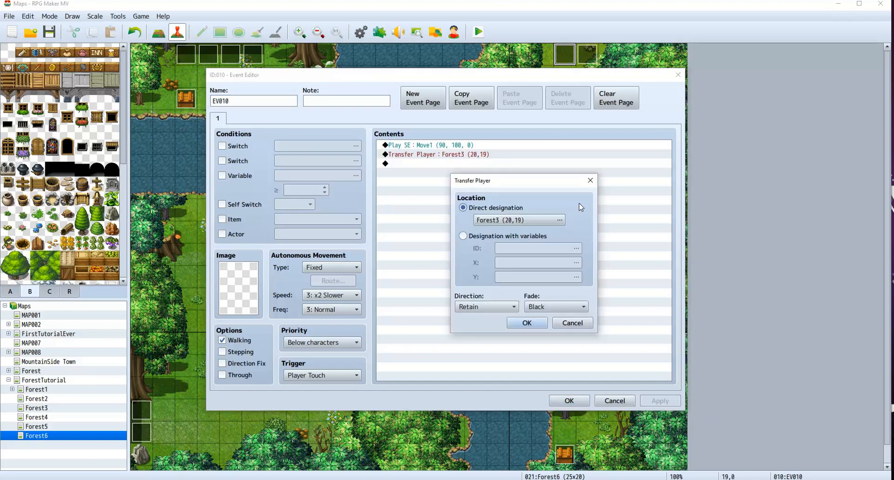
pyautogui.click(560, 221)
pyautogui.click(716, 411)
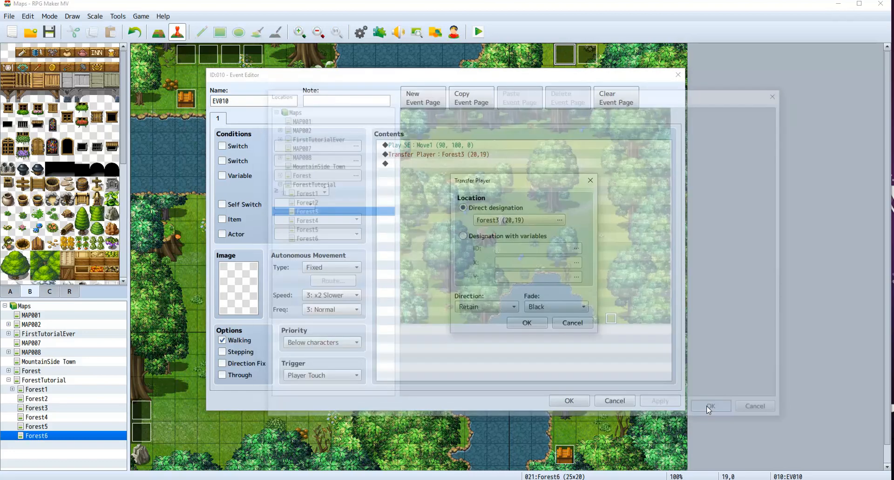
pyautogui.click(527, 325)
pyautogui.click(568, 400)
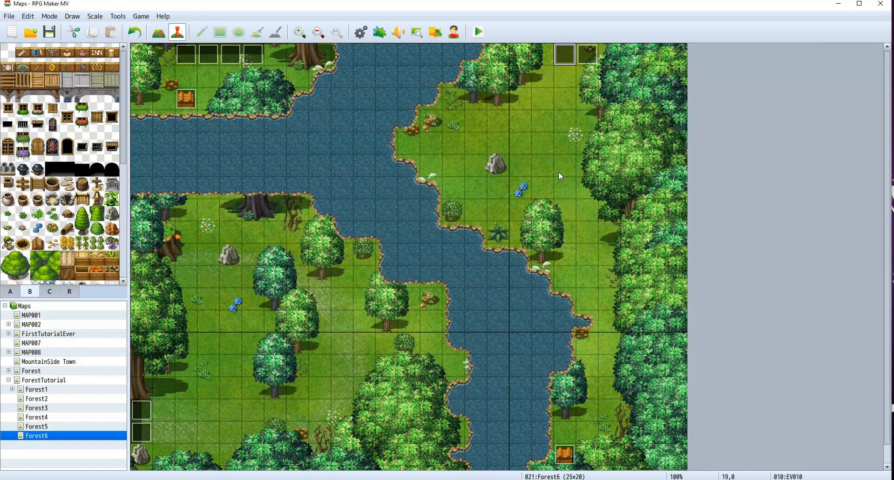
# Step: Paste the transfer event onto tile (18,0) of Forest6 and set its destination to Forest3 (18,19)
pyautogui.click(541, 66)
pyautogui.hotkey('ctrl', 'v')
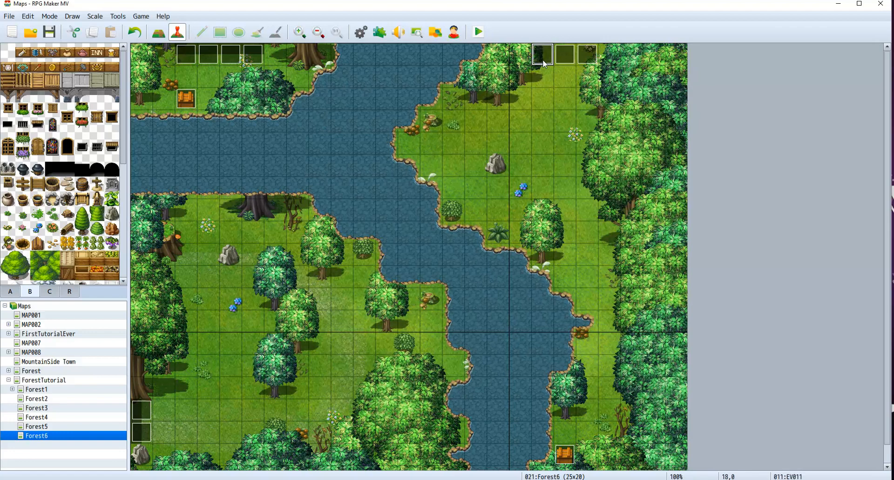
pyautogui.doubleClick(544, 64)
pyautogui.click(498, 149)
pyautogui.doubleClick(503, 155)
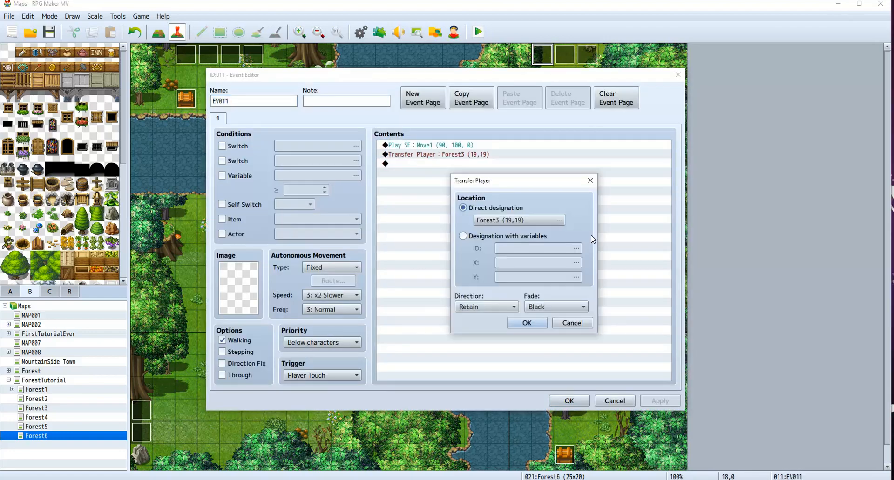
pyautogui.click(569, 225)
pyautogui.click(607, 322)
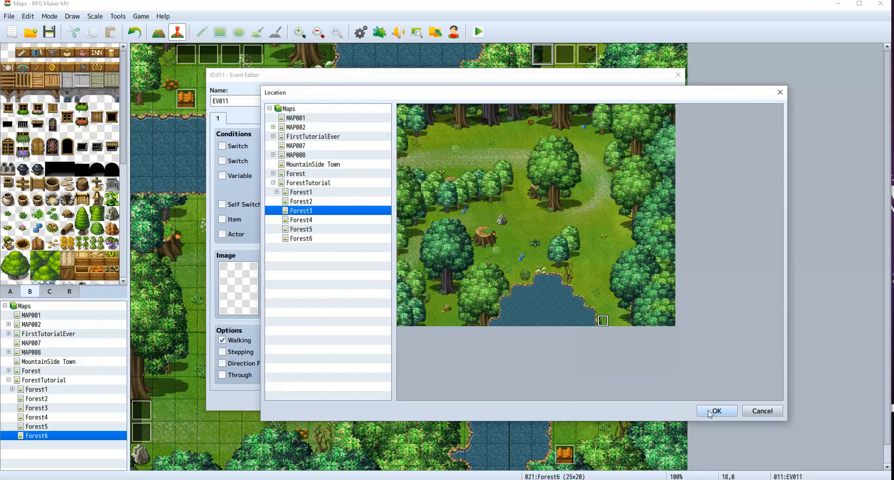
pyautogui.click(717, 411)
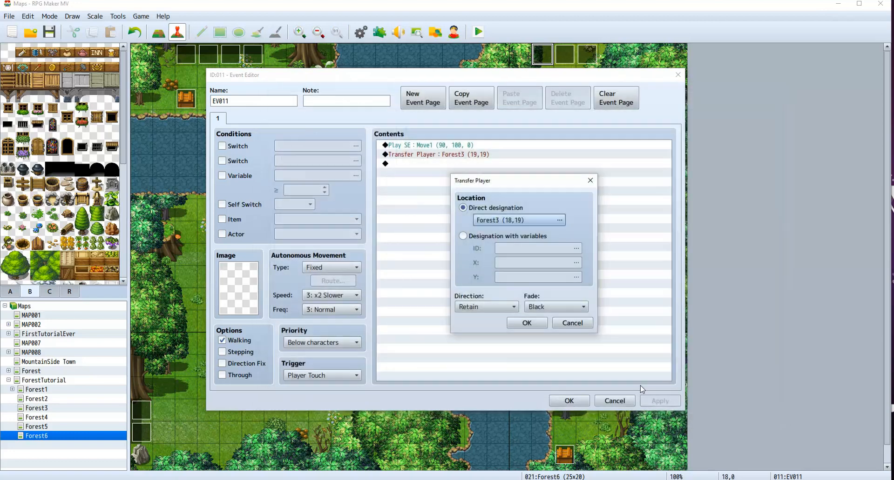
pyautogui.click(527, 323)
pyautogui.doubleClick(491, 155)
pyautogui.click(559, 220)
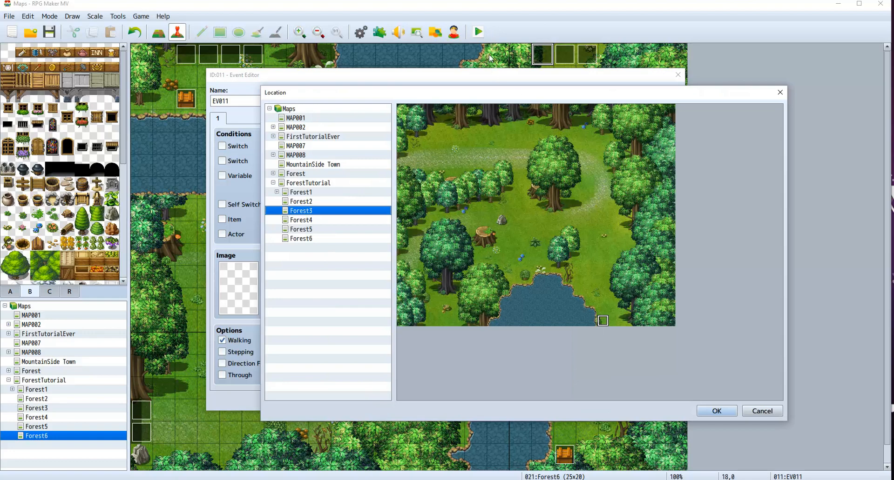
pyautogui.click(716, 410)
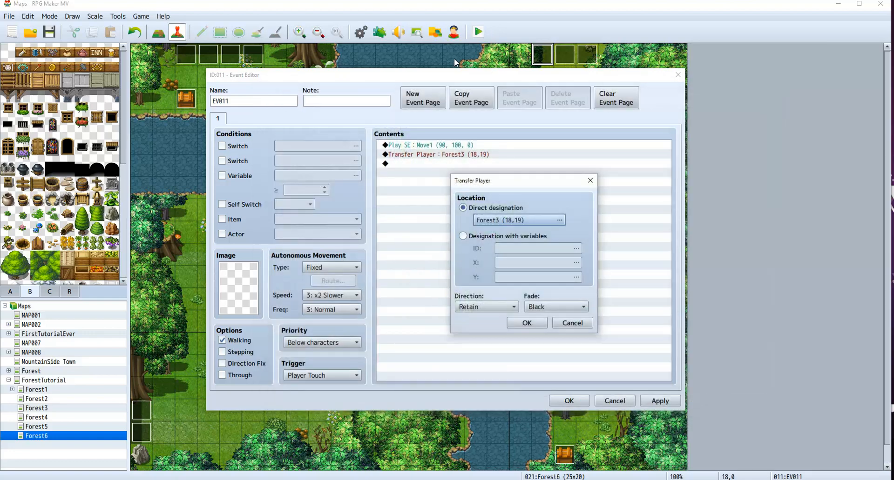
pyautogui.click(531, 325)
pyautogui.click(568, 401)
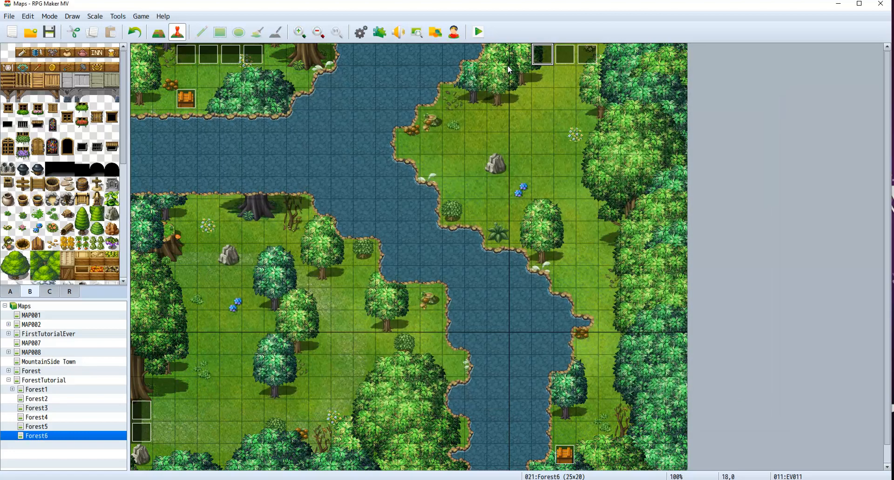
# Step: Paint water on the northern edge of Forest6 to widen the river beside the trees
pyautogui.click(10, 291)
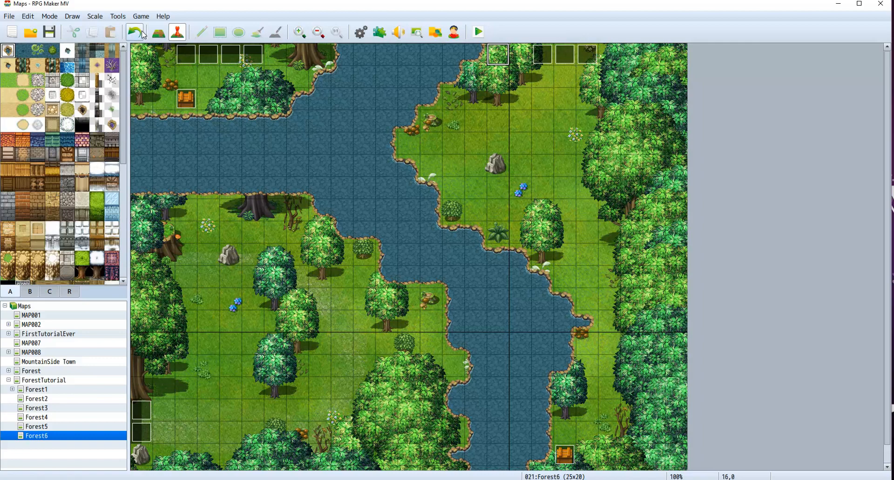
pyautogui.click(158, 32)
pyautogui.click(198, 32)
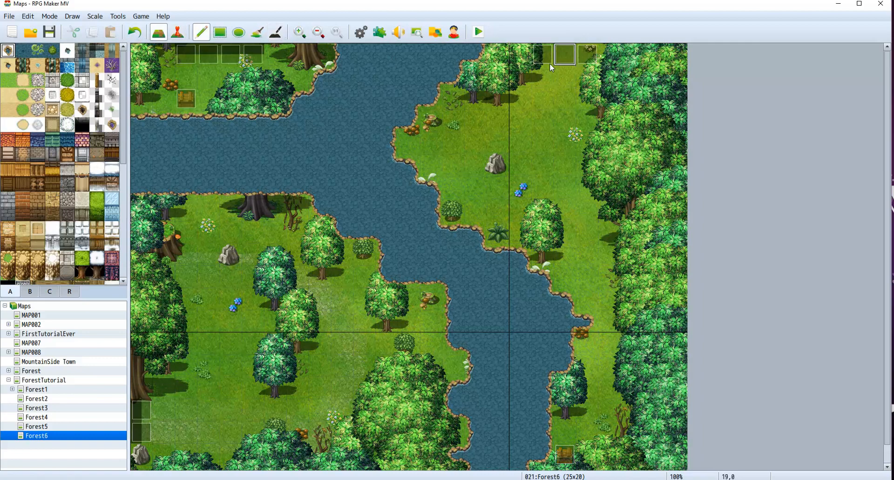
# Step: Reopen the transfer event on tile (18,0) of Forest6 and point its destination to Forest3 (18,19) again
pyautogui.click(178, 31)
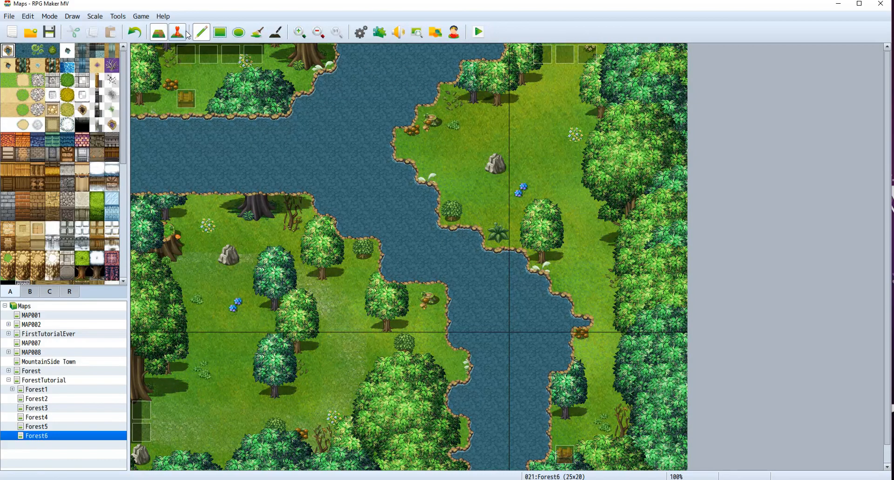
pyautogui.click(550, 61)
pyautogui.doubleClick(550, 60)
pyautogui.doubleClick(465, 154)
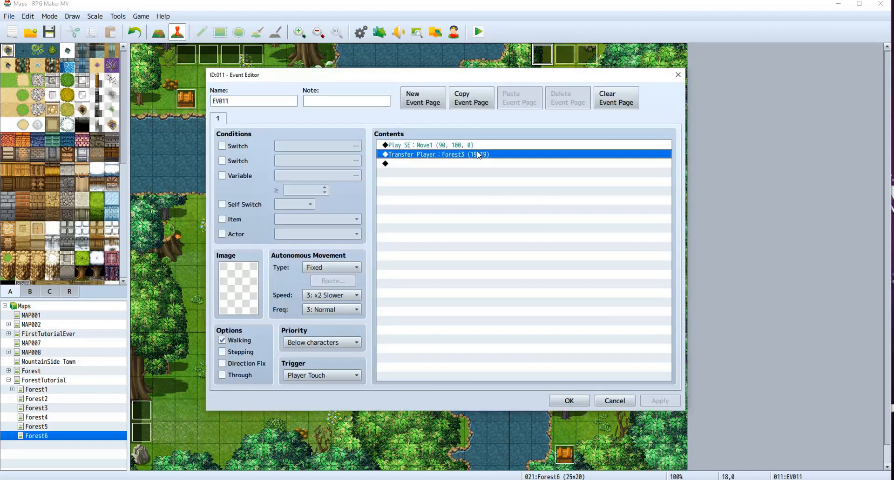
pyautogui.click(563, 217)
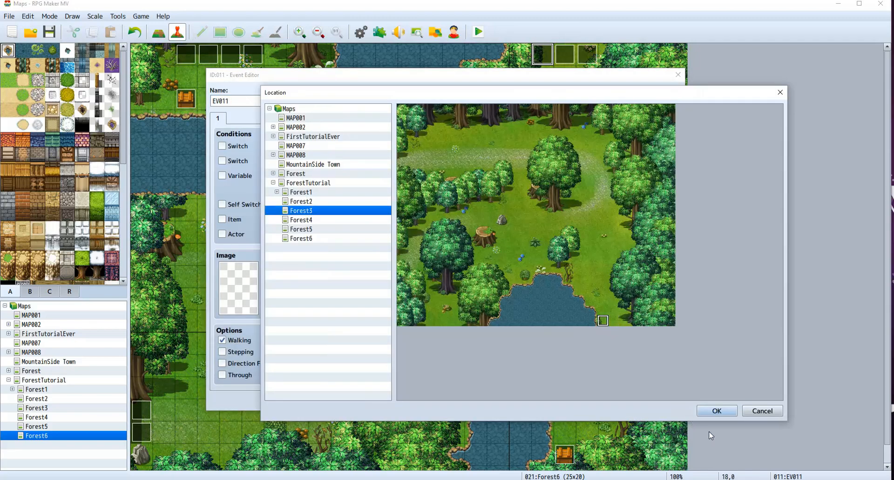
pyautogui.click(717, 411)
pyautogui.click(527, 324)
pyautogui.click(569, 400)
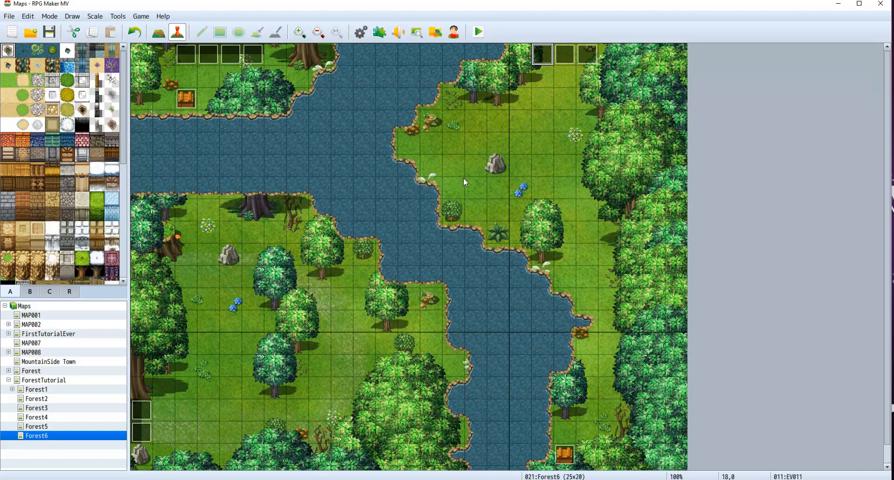
# Step: Mark the exit tiles (18,0) to (20,0) on the northern edge of Forest6 with shadows
pyautogui.click(158, 32)
pyautogui.click(275, 32)
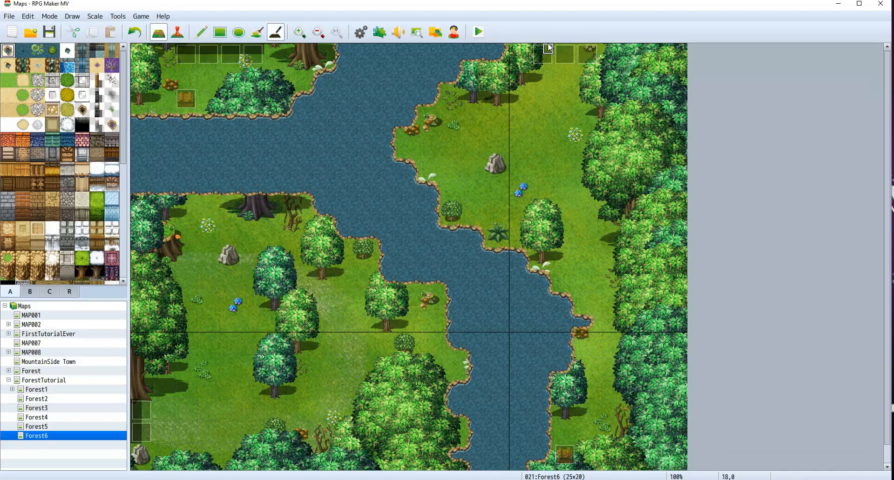
pyautogui.scroll(-1, 558, 340)
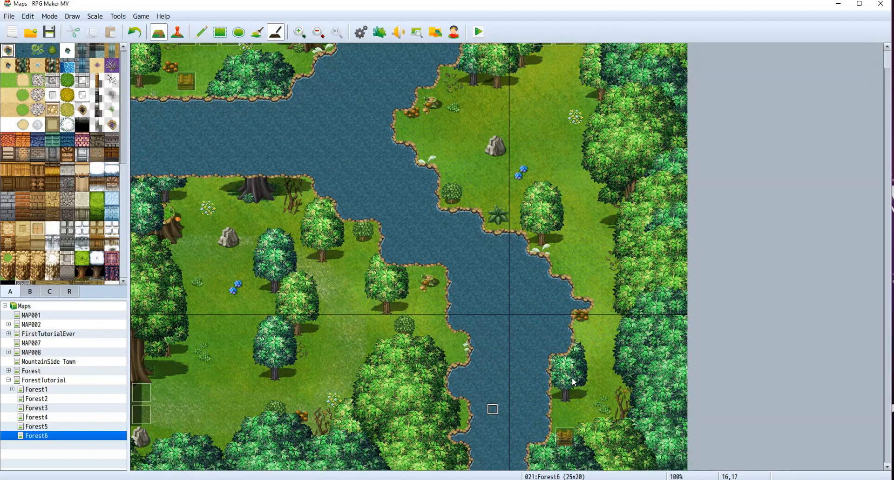
pyautogui.scroll(1, 349, 158)
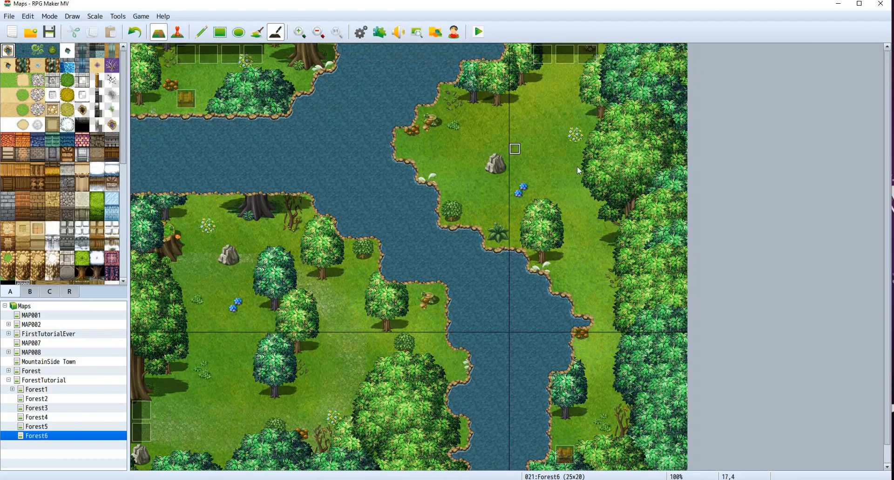
# Step: Review the exits on Forest5 and Forest4, and open Forest3 for event editing
pyautogui.click(50, 426)
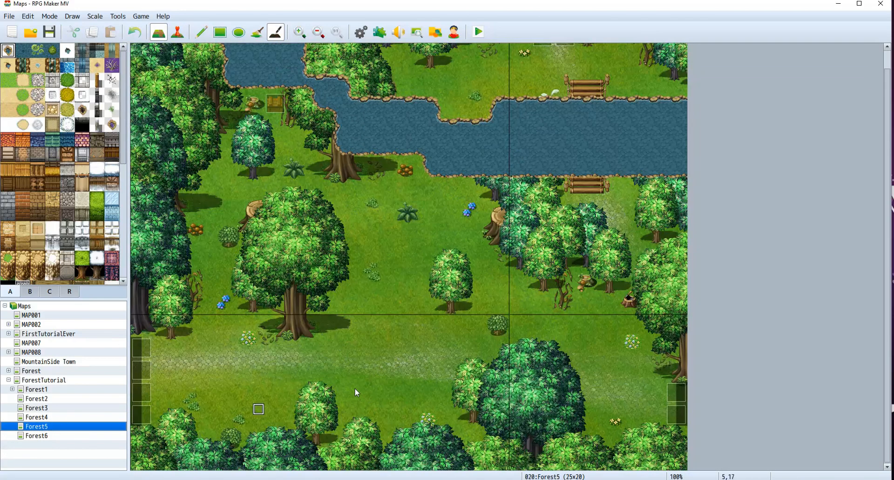
pyautogui.scroll(1, 355, 388)
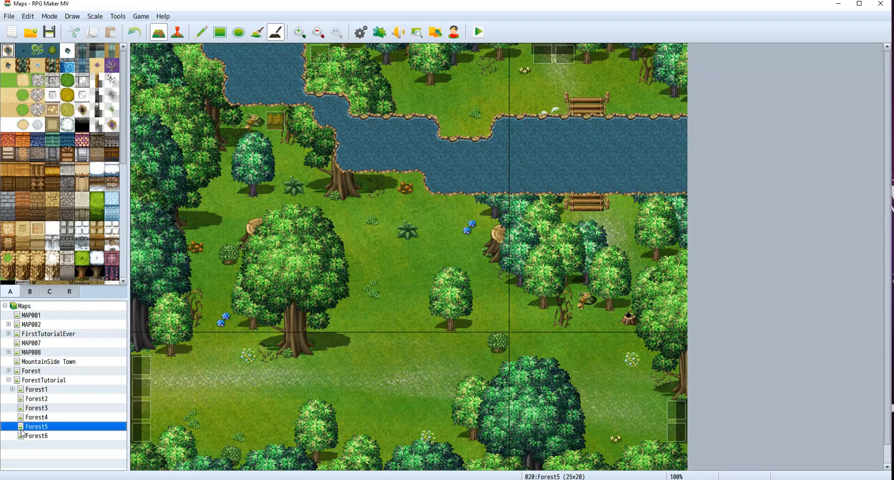
pyautogui.click(36, 417)
pyautogui.scroll(-1, 465, 407)
pyautogui.scroll(1, 464, 407)
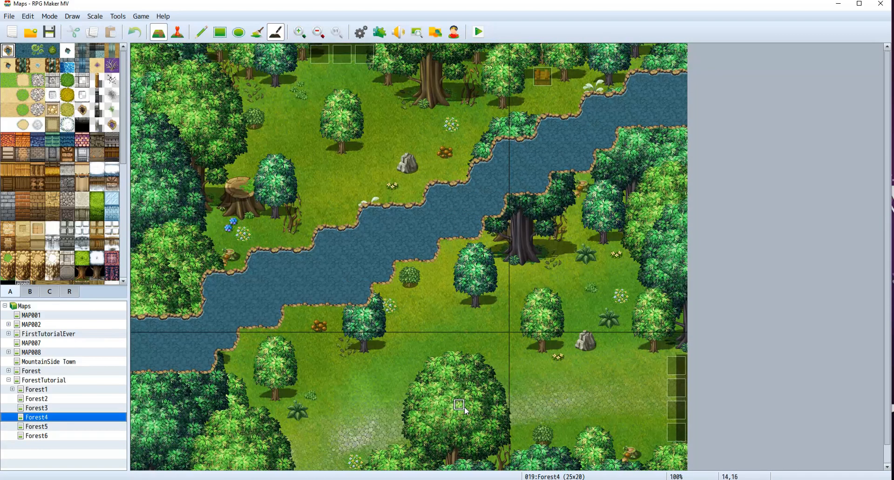
pyautogui.click(41, 408)
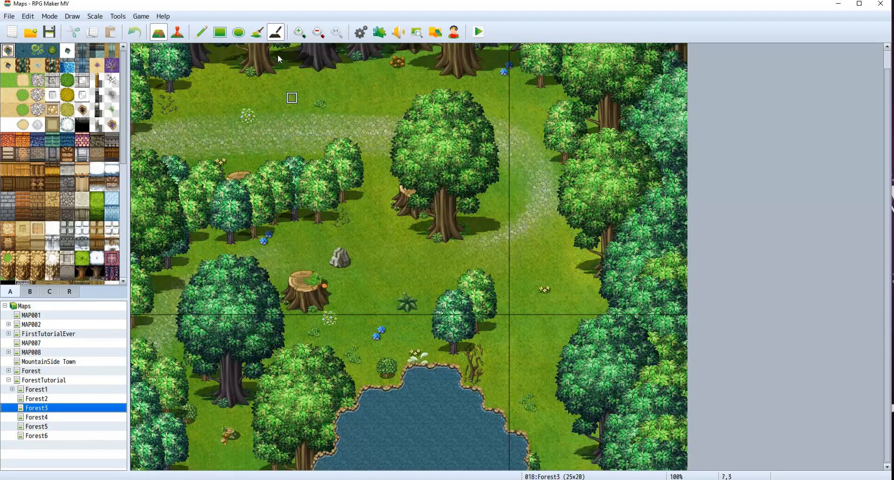
pyautogui.click(178, 32)
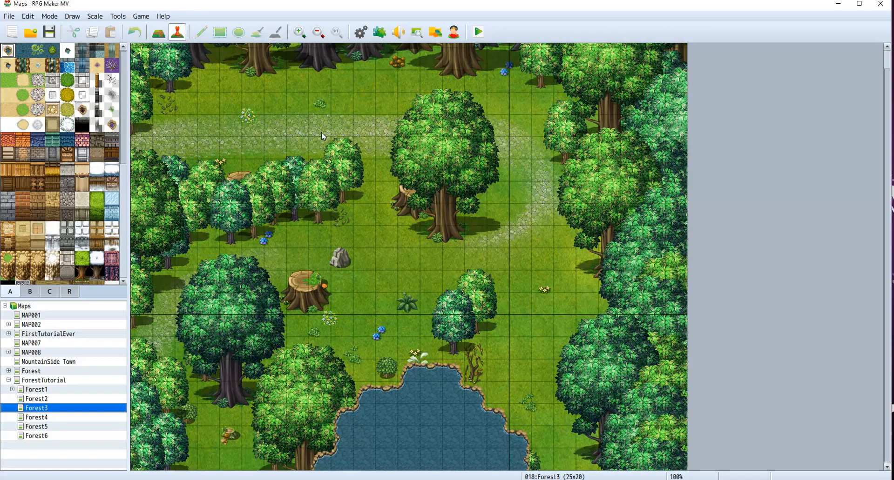
pyautogui.rightClick(548, 457)
pyautogui.click(573, 422)
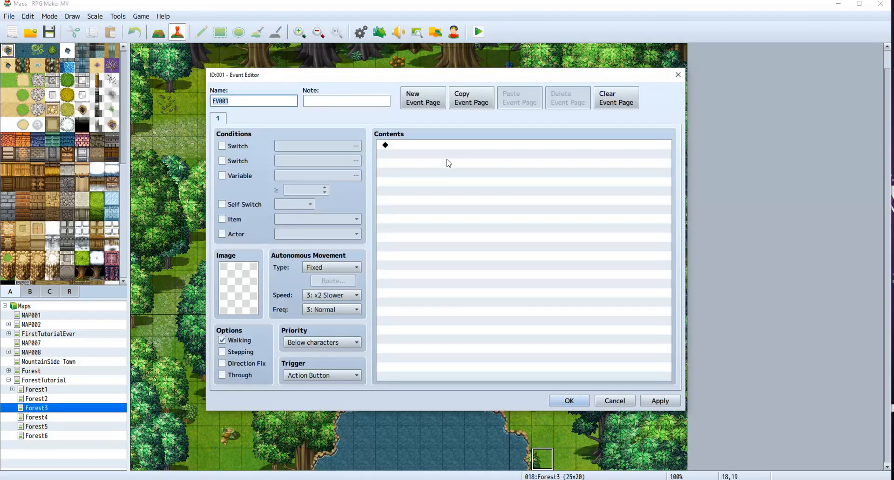
pyautogui.click(615, 401)
# Step: Create a quick transfer event on tile (18,19) of Forest3 leading to Forest6 (18,0)
pyautogui.rightClick(537, 459)
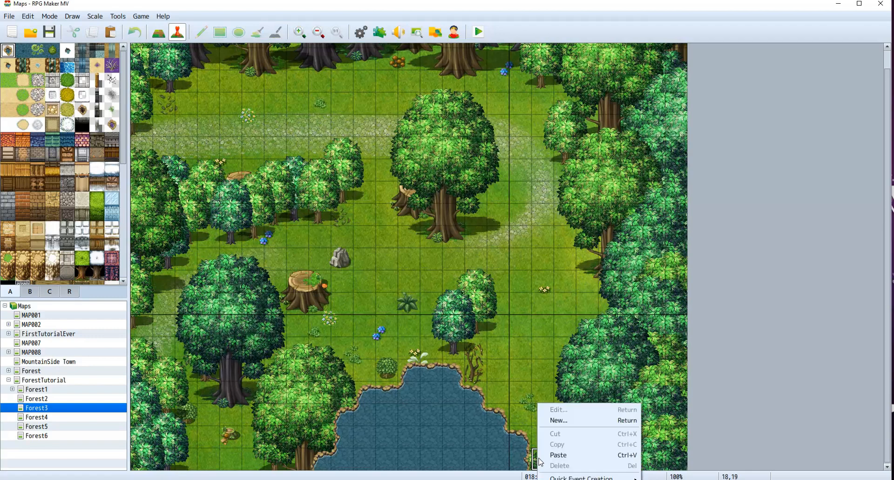
pyautogui.moveTo(582, 478)
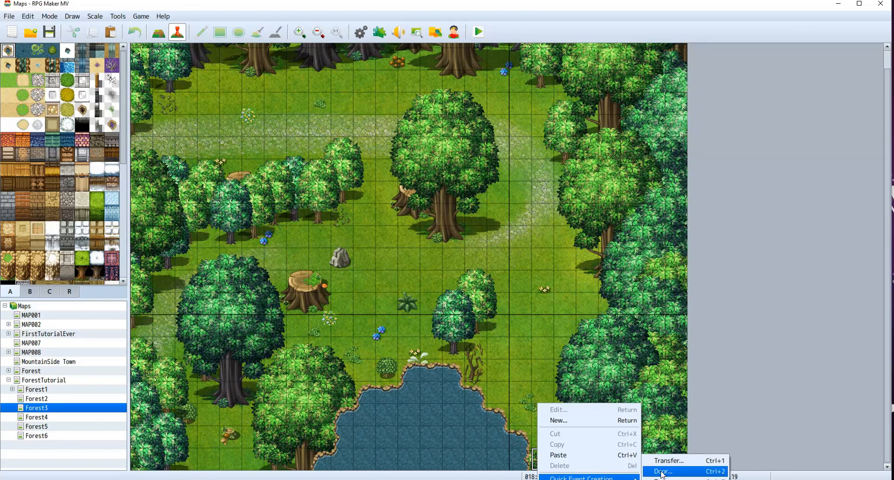
pyautogui.click(666, 460)
pyautogui.click(449, 246)
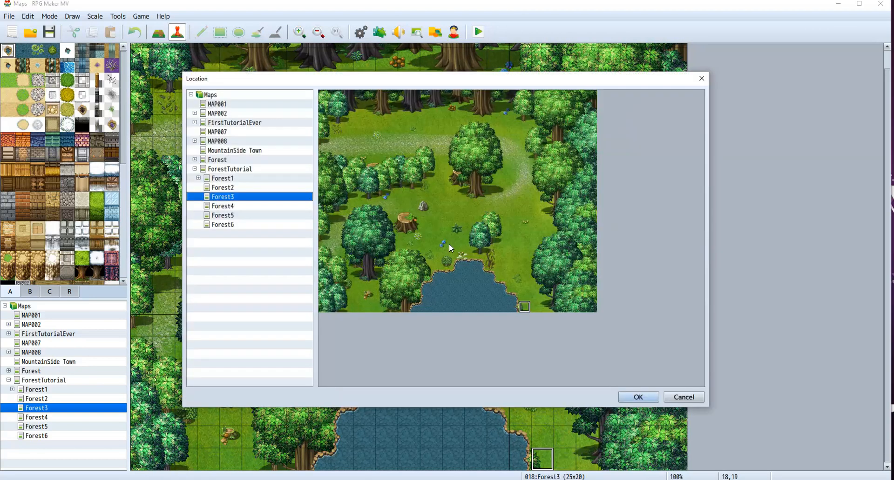
pyautogui.click(207, 216)
pyautogui.press('Down')
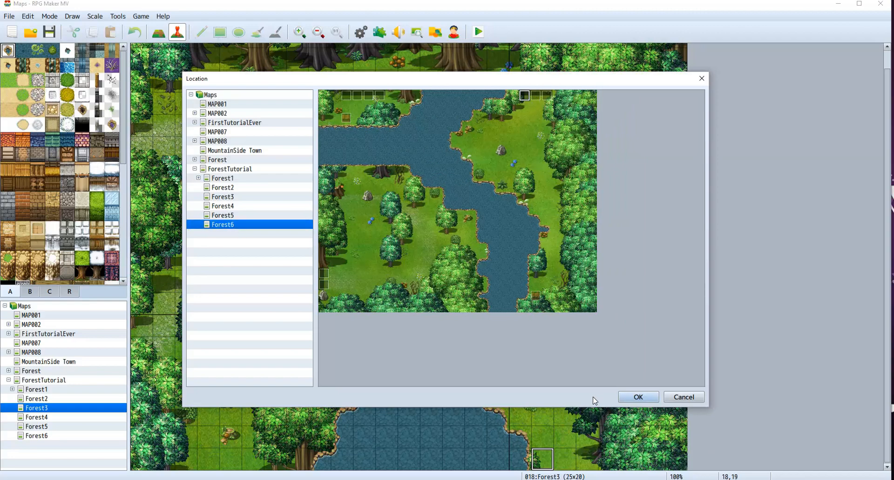
pyautogui.click(638, 397)
pyautogui.click(460, 259)
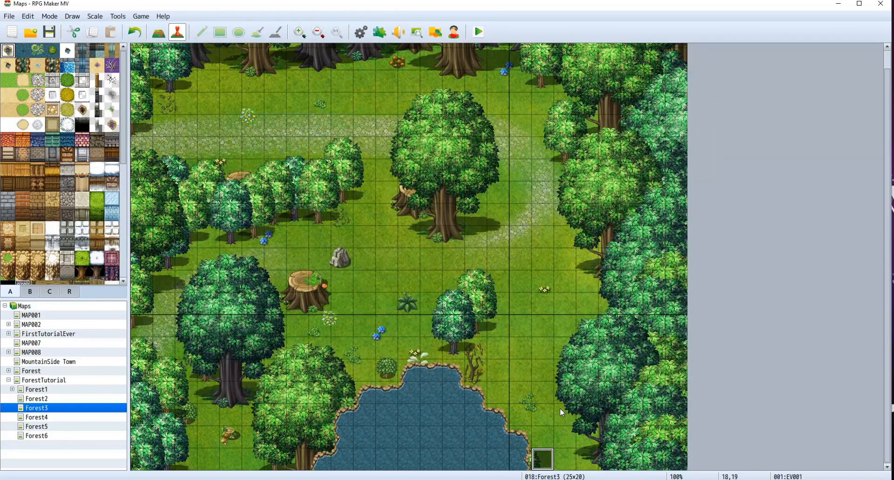
# Step: Paste the transfer event onto tile (19,19) of Forest3 and set its destination to Forest6 (19,0)
pyautogui.click(560, 459)
pyautogui.hotkey('ctrl', 'v')
pyautogui.doubleClick(565, 460)
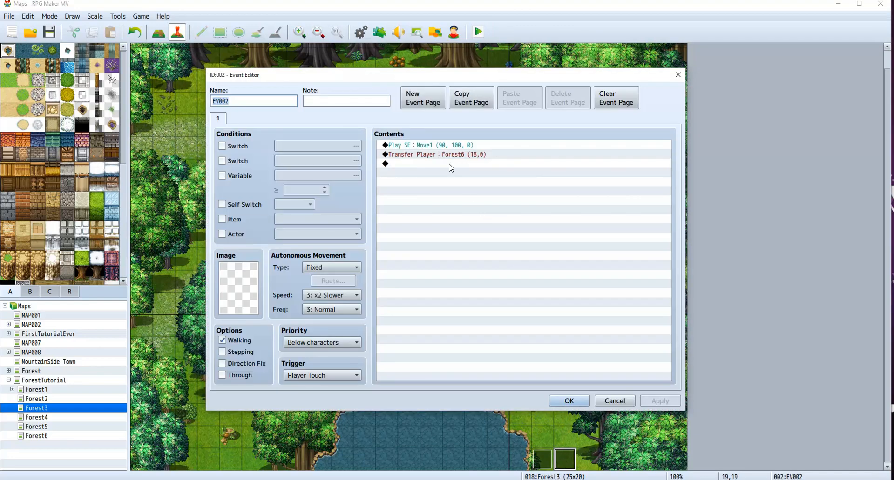
pyautogui.doubleClick(448, 161)
pyautogui.click(548, 219)
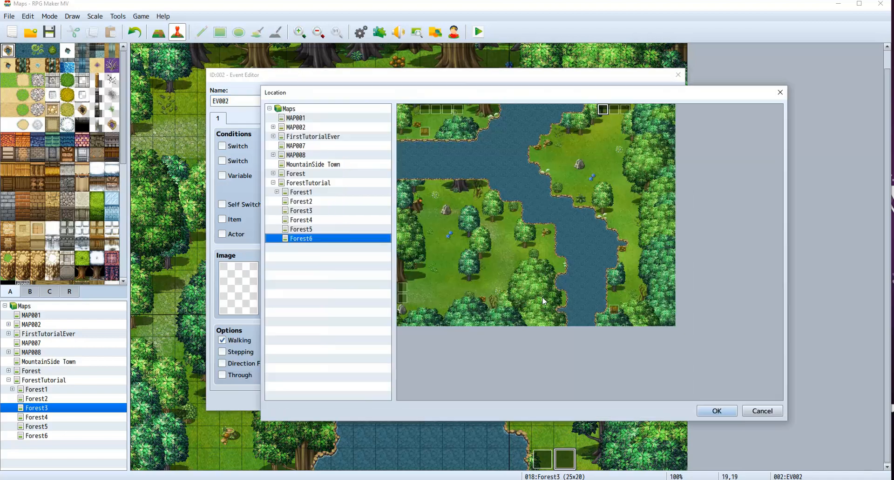
pyautogui.click(608, 113)
pyautogui.click(716, 411)
pyautogui.click(526, 329)
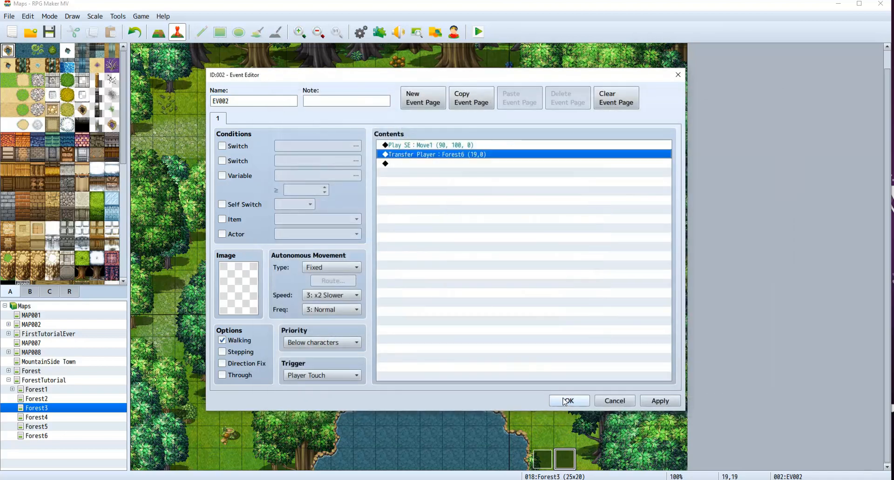
pyautogui.click(565, 401)
# Step: Add a copy of the transfer event on tile (20,19) of Forest3 and set its destination to Forest6 (20,0)
pyautogui.doubleClick(586, 460)
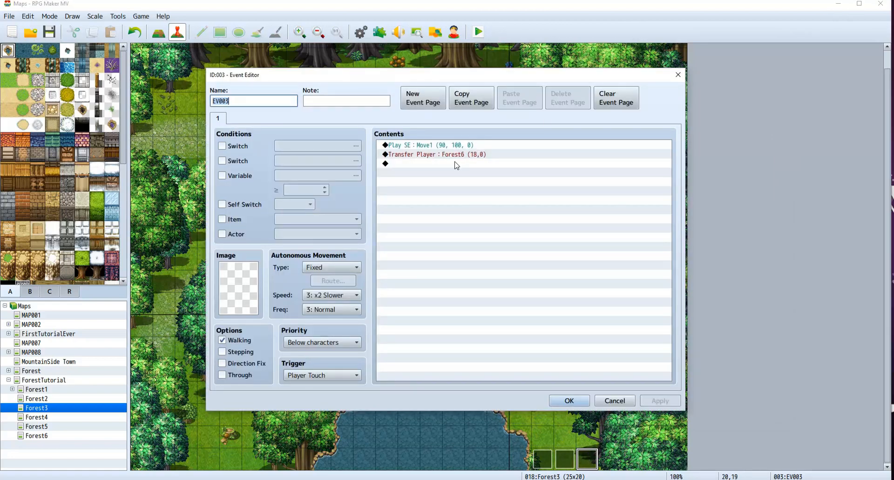
pyautogui.doubleClick(468, 154)
pyautogui.click(559, 221)
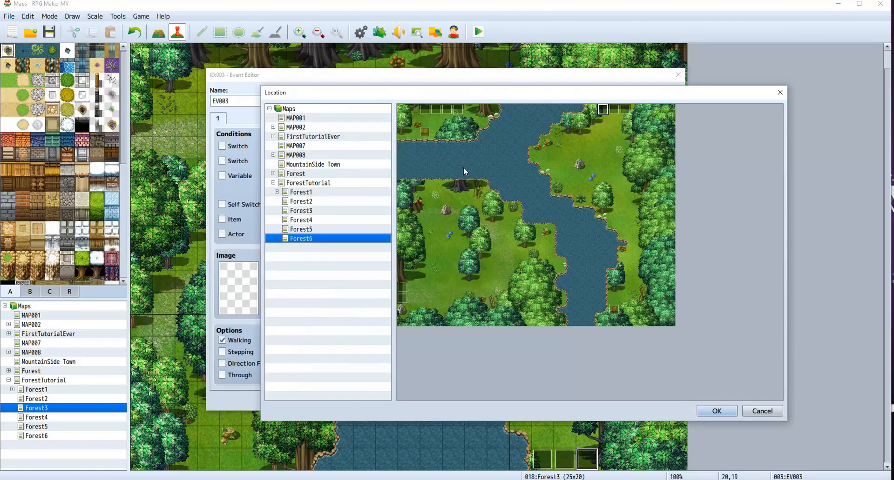
pyautogui.click(625, 109)
pyautogui.click(716, 411)
pyautogui.click(526, 323)
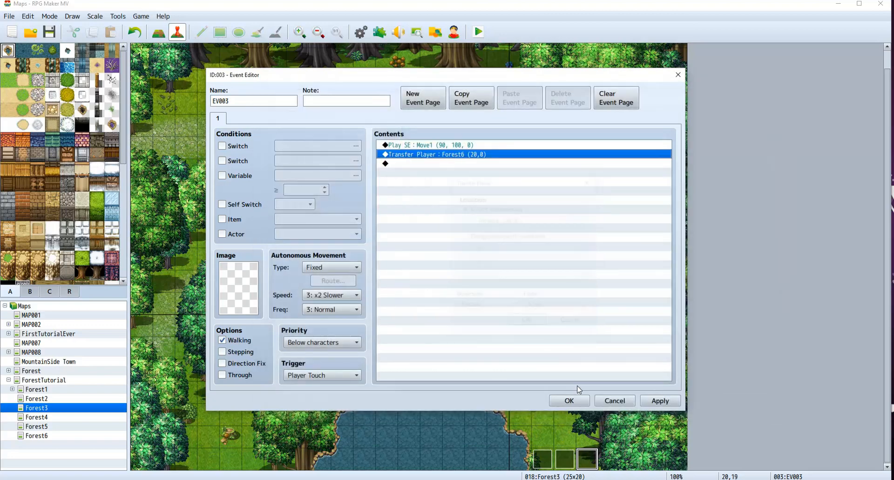
pyautogui.click(580, 399)
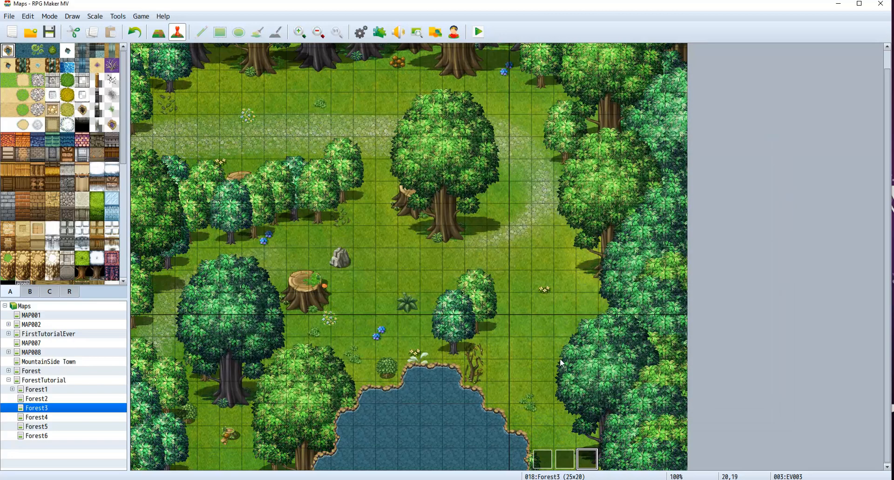
# Step: Paste the transfer event onto tile (5,19) of Forest3 and set its destination to Forest6 (5,0)
pyautogui.scroll(1, 566, 355)
pyautogui.scroll(-1, 563, 368)
pyautogui.scroll(1, 581, 321)
pyautogui.scroll(-1, 567, 263)
pyautogui.click(253, 460)
pyautogui.hotkey('ctrl', 'v')
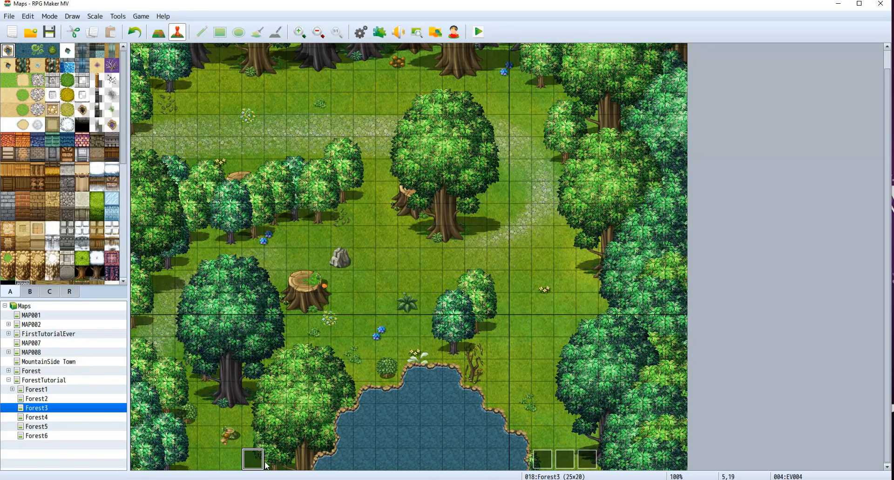
pyautogui.press('Return')
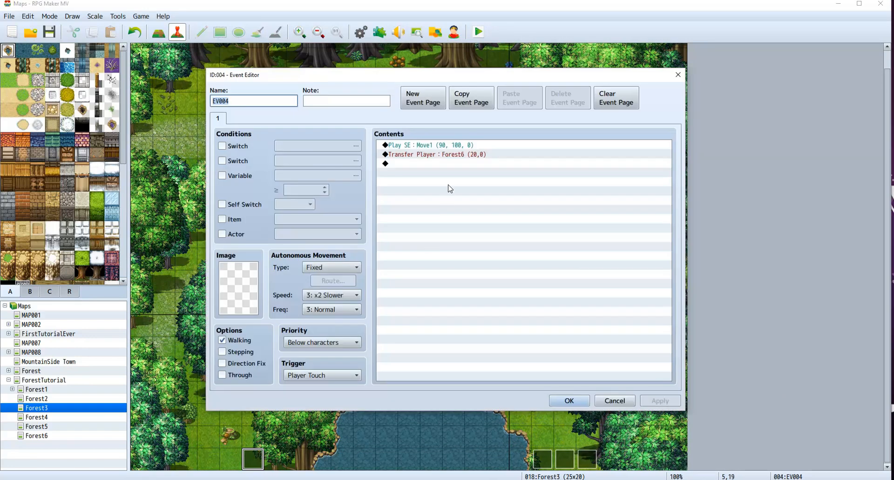
pyautogui.doubleClick(446, 155)
pyautogui.click(559, 220)
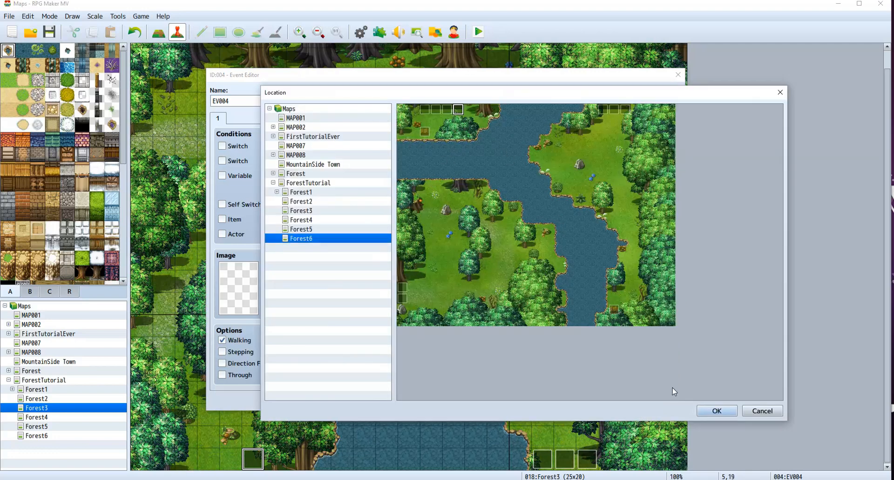
pyautogui.click(717, 411)
pyautogui.click(527, 323)
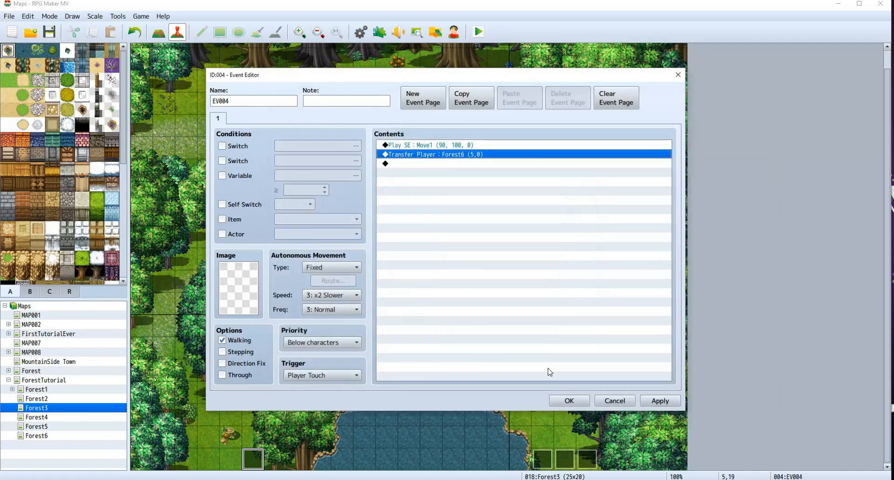
pyautogui.click(568, 401)
# Step: Copy the (5,19) transfer event to tile (4,19) of Forest3 and set the copy's destination to Forest6 (4,0)
pyautogui.hotkey('ctrl', 'c')
pyautogui.click(238, 461)
pyautogui.hotkey('ctrl', 'v')
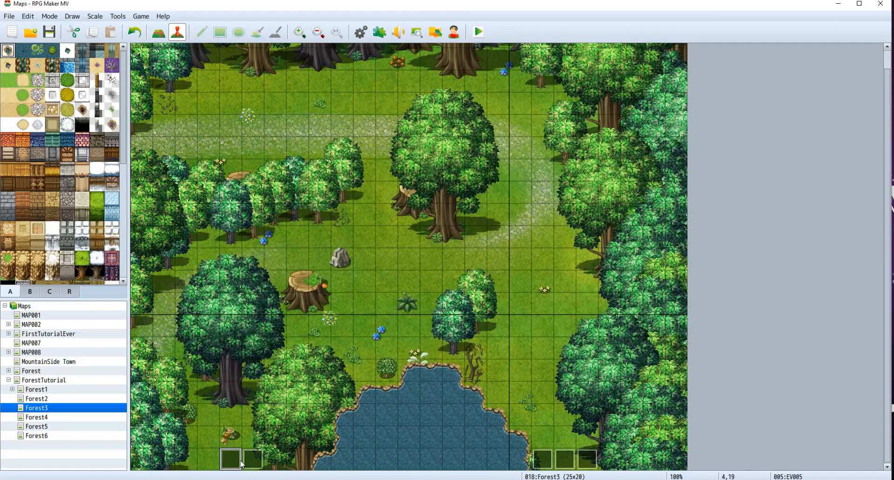
pyautogui.doubleClick(242, 462)
pyautogui.doubleClick(482, 156)
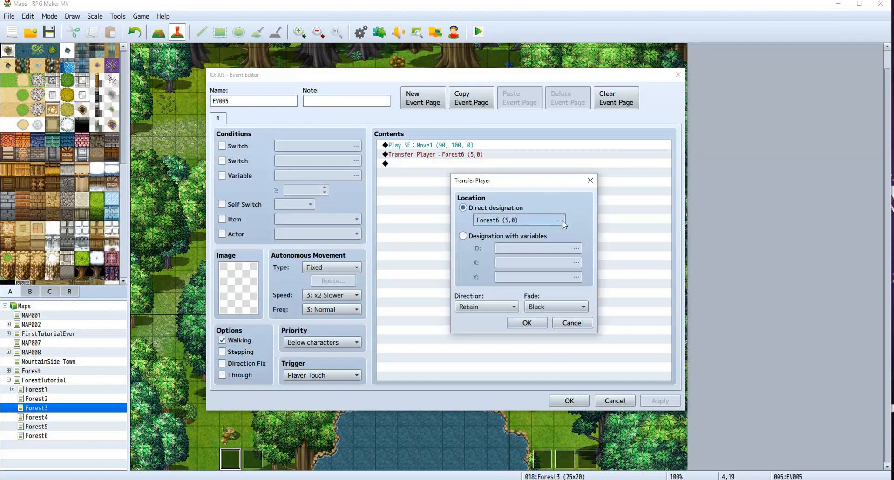
pyautogui.click(557, 203)
pyautogui.click(447, 110)
pyautogui.click(716, 411)
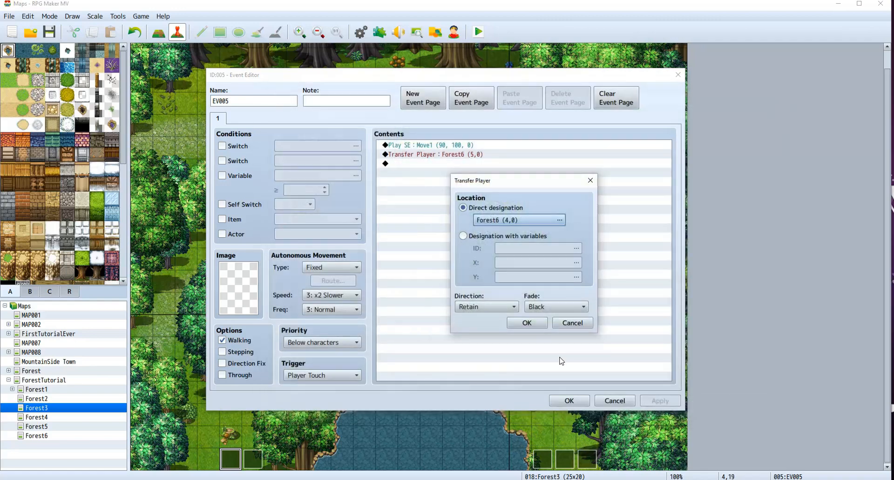
pyautogui.click(527, 323)
pyautogui.click(585, 403)
# Step: Paste another transfer event onto tile (3,19) of Forest3 and set its destination to Forest6 (3,0)
pyautogui.press('Left')
pyautogui.hotkey('ctrl', 'v')
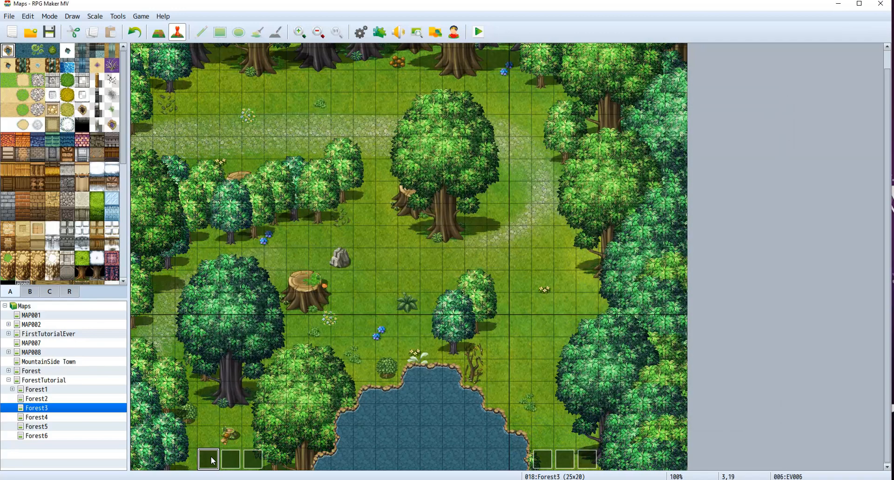
pyautogui.press('Return')
pyautogui.doubleClick(482, 154)
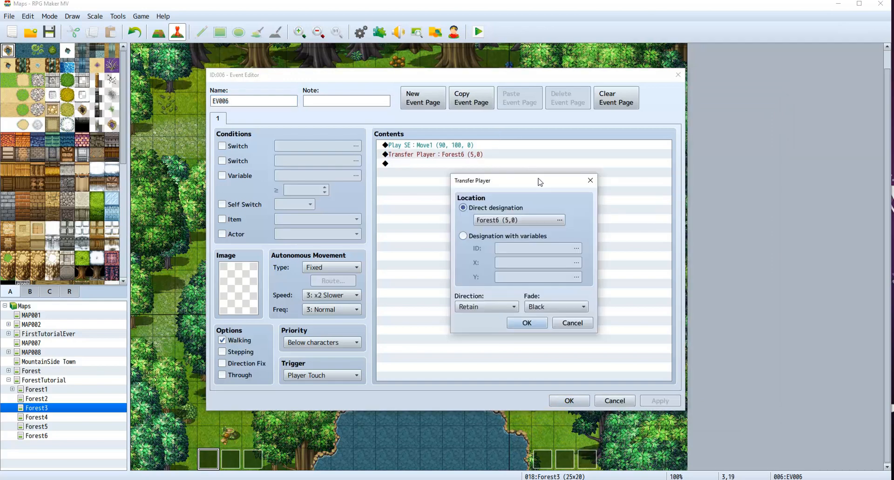
pyautogui.click(558, 221)
pyautogui.click(435, 109)
pyautogui.click(708, 407)
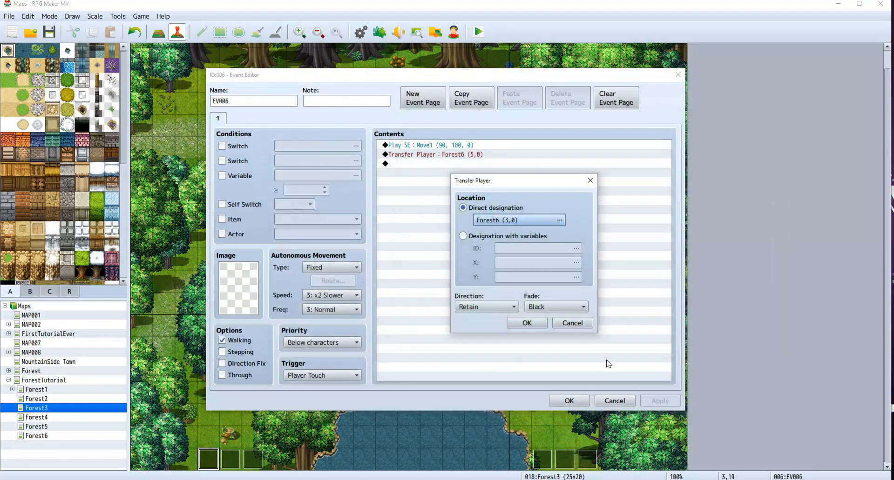
pyautogui.click(525, 324)
pyautogui.click(569, 398)
# Step: Paste the transfer event onto tile (2,19) of Forest3 and set its destination to the matching tile on Forest6's upper edge
pyautogui.click(189, 463)
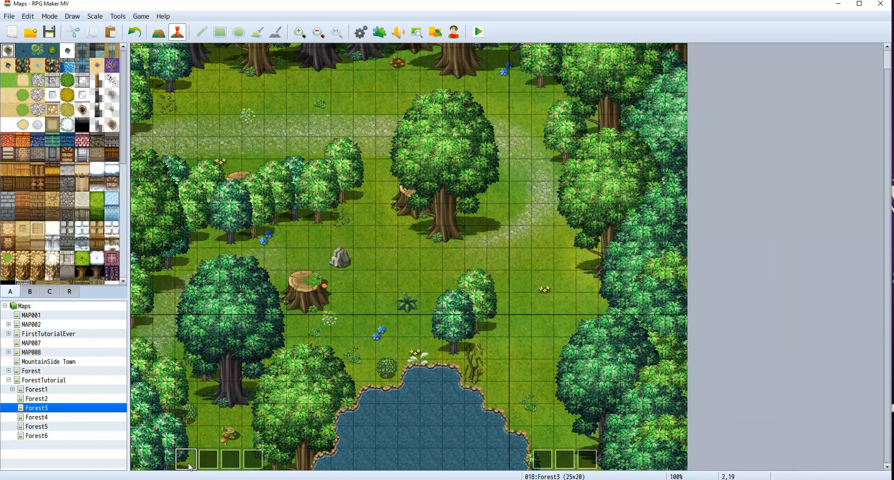
pyautogui.hotkey('ctrl', 'v')
pyautogui.doubleClick(189, 461)
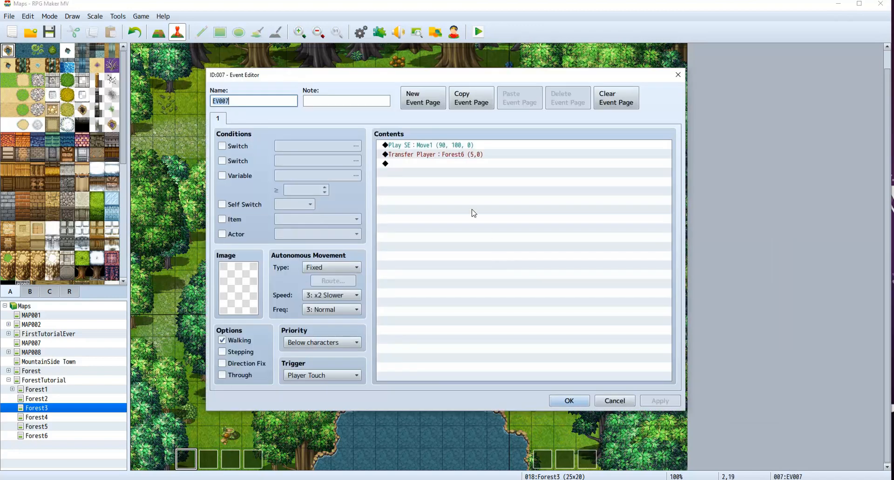
pyautogui.doubleClick(462, 156)
pyautogui.click(521, 218)
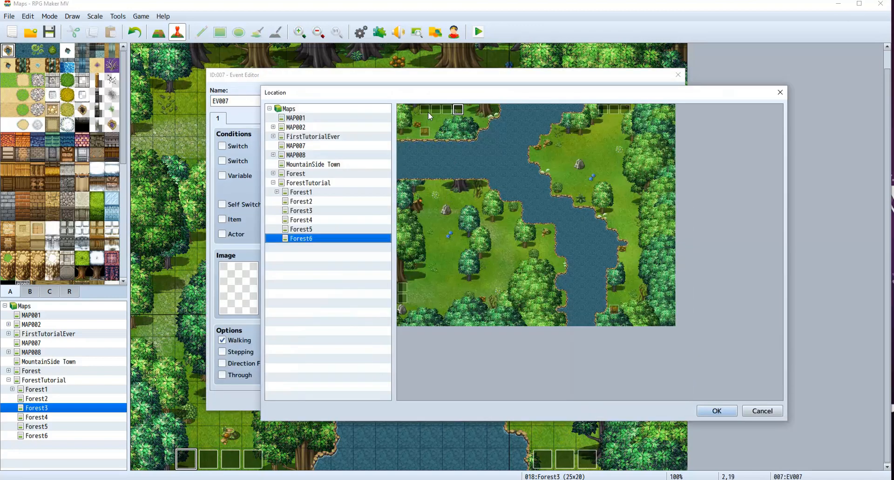
pyautogui.click(716, 412)
pyautogui.click(528, 324)
pyautogui.click(564, 402)
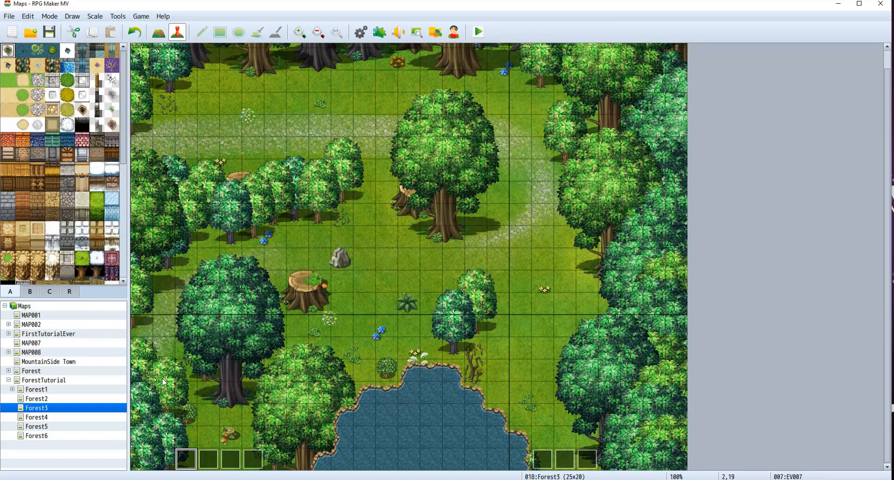
# Step: Compare the Forest2 and Forest3 maps to see how their shared edges line up
pyautogui.click(62, 400)
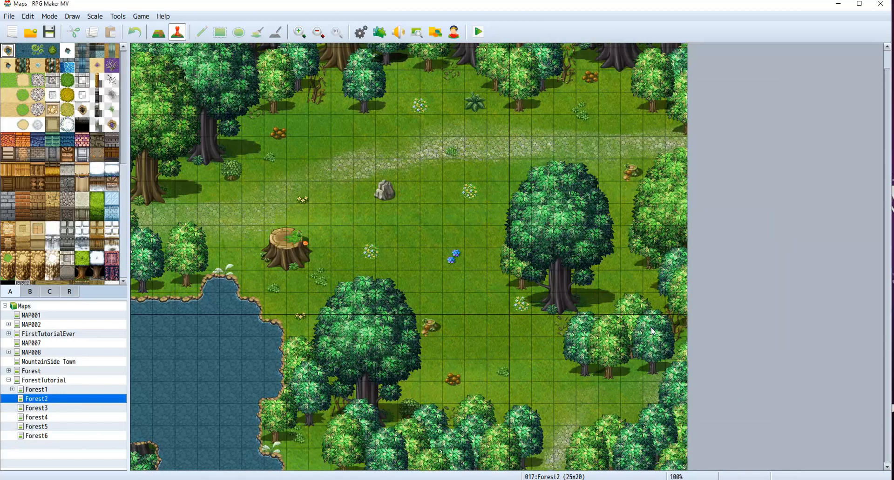
pyautogui.click(45, 409)
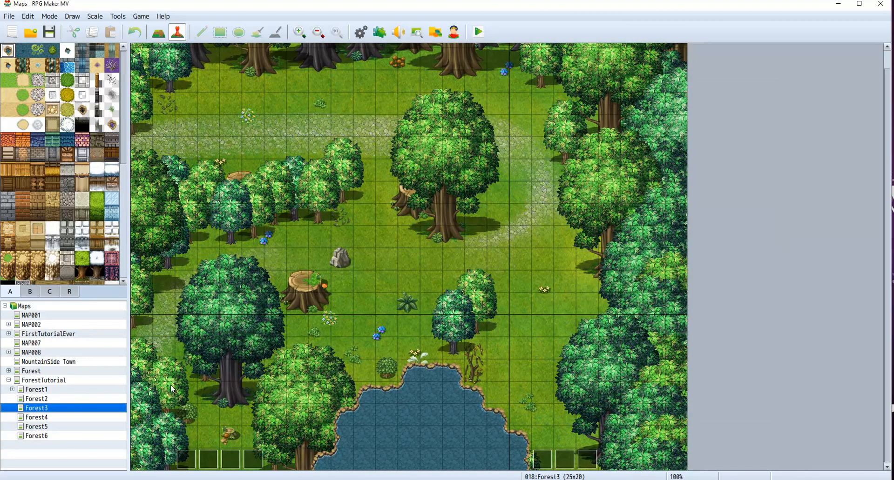
pyautogui.click(159, 32)
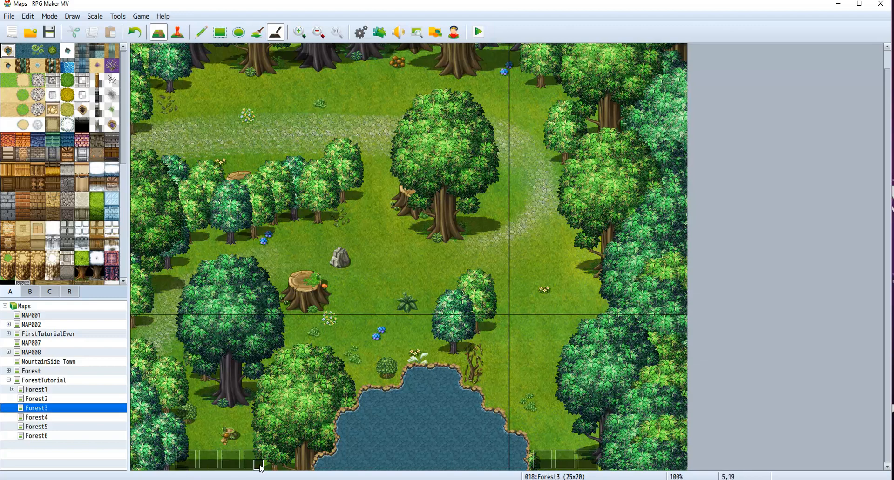
pyautogui.scroll(1, 356, 272)
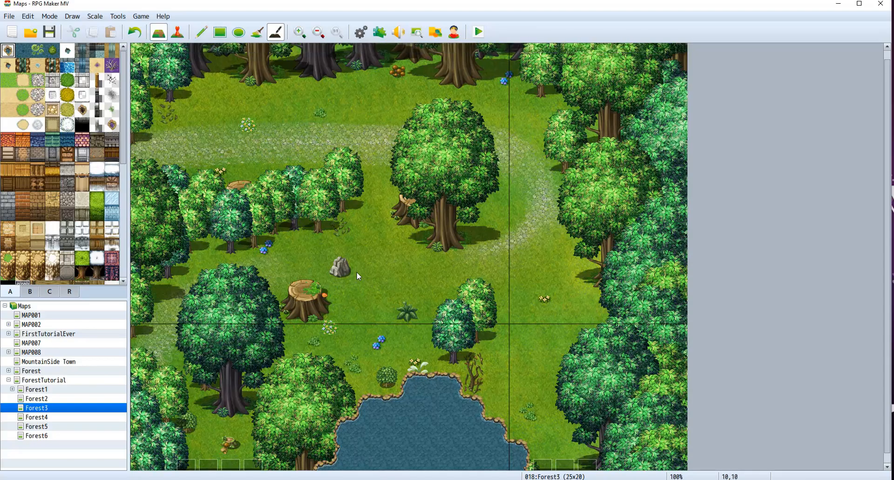
pyautogui.scroll(-1, 349, 266)
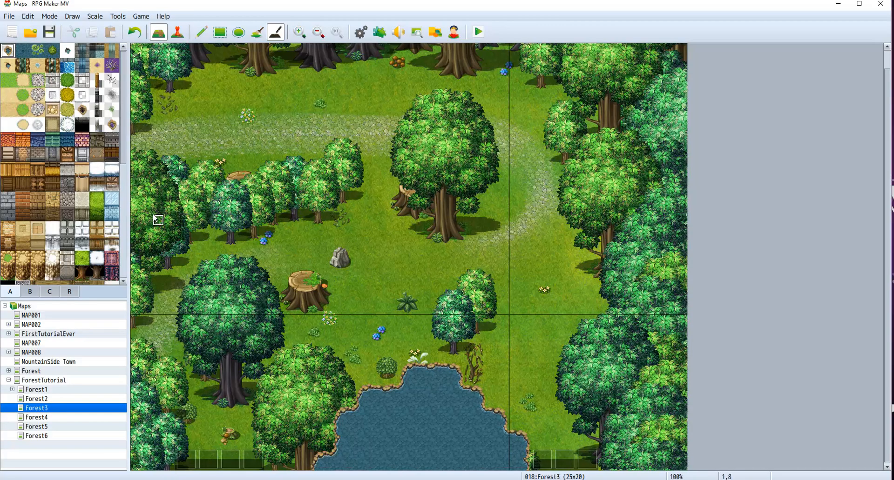
# Step: Create a quick transfer event at tile (0,14) of Forest3 that leads to Forest2 (24,14) with the direction retained
pyautogui.click(178, 32)
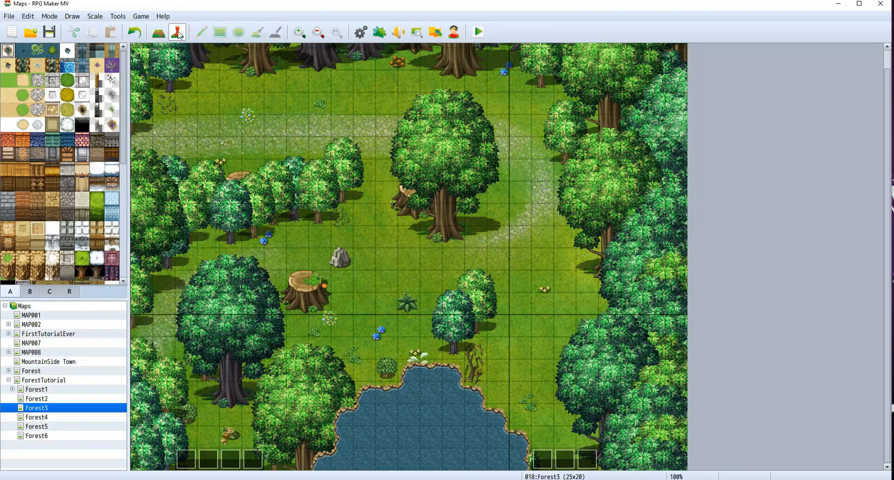
pyautogui.click(144, 348)
pyautogui.rightClick(145, 348)
pyautogui.moveTo(206, 421)
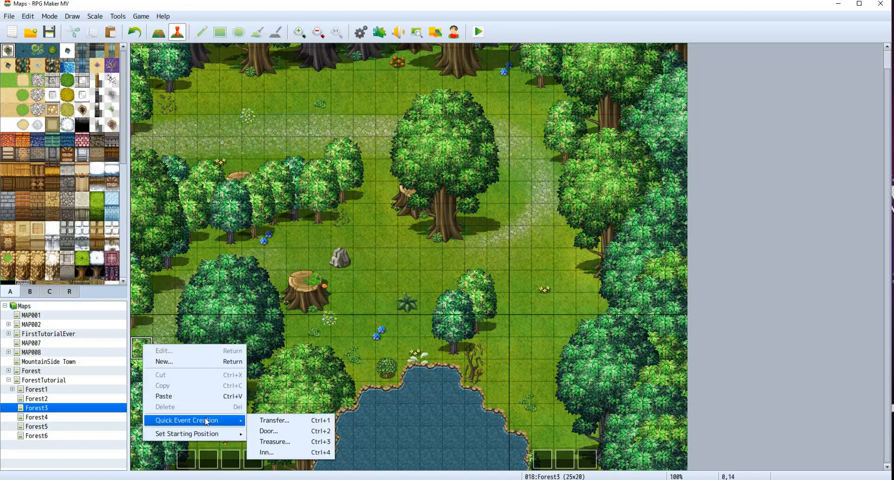
pyautogui.click(274, 421)
pyautogui.click(453, 244)
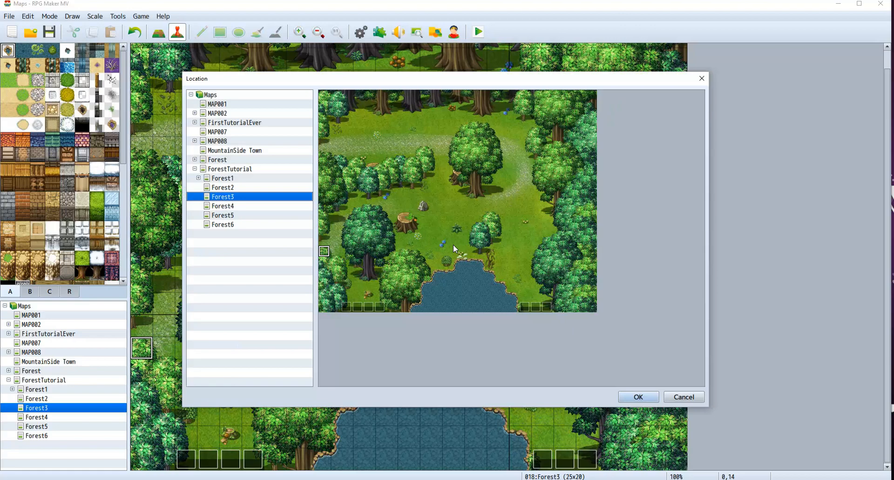
pyautogui.click(244, 188)
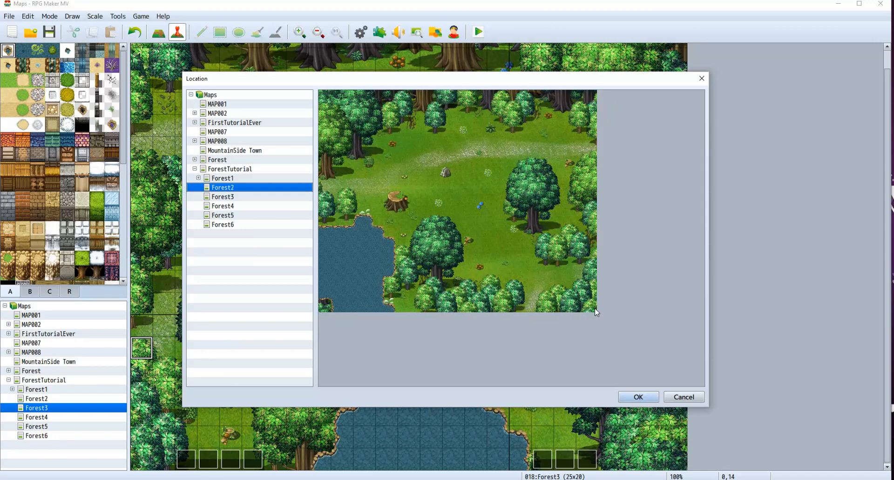
pyautogui.moveTo(592, 306); pyautogui.dragTo(592, 255)
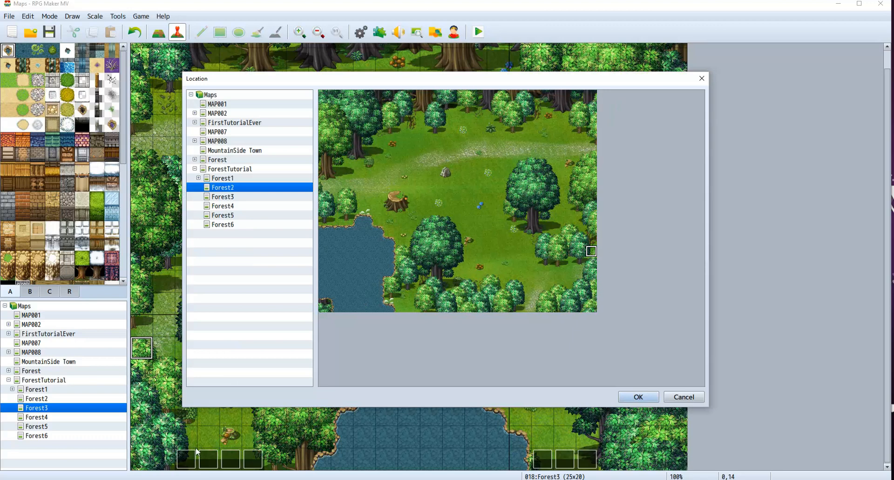
pyautogui.click(147, 446)
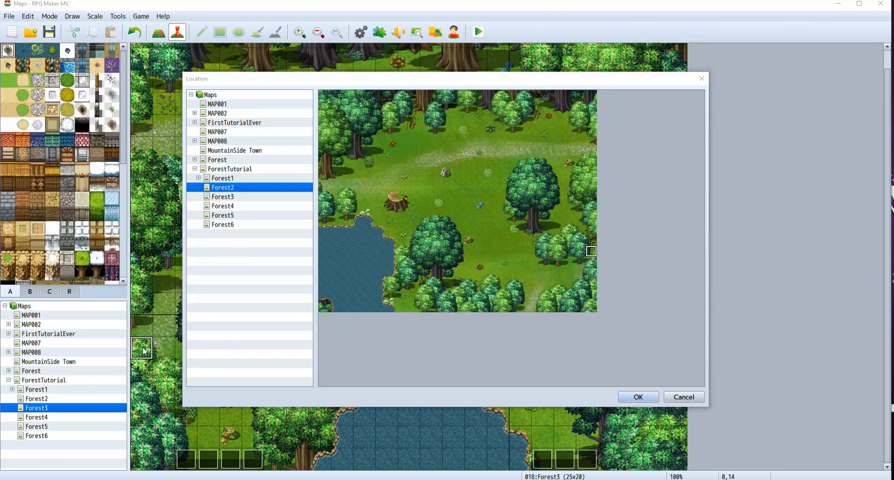
pyautogui.click(637, 398)
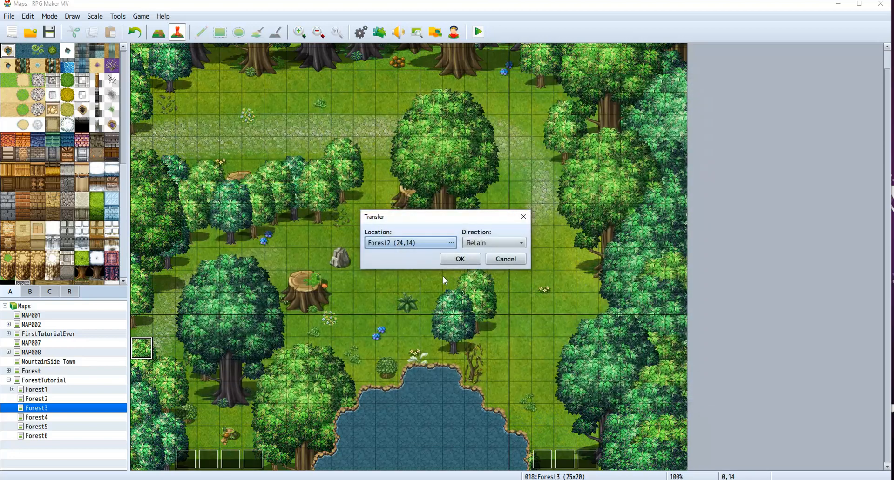
pyautogui.click(454, 260)
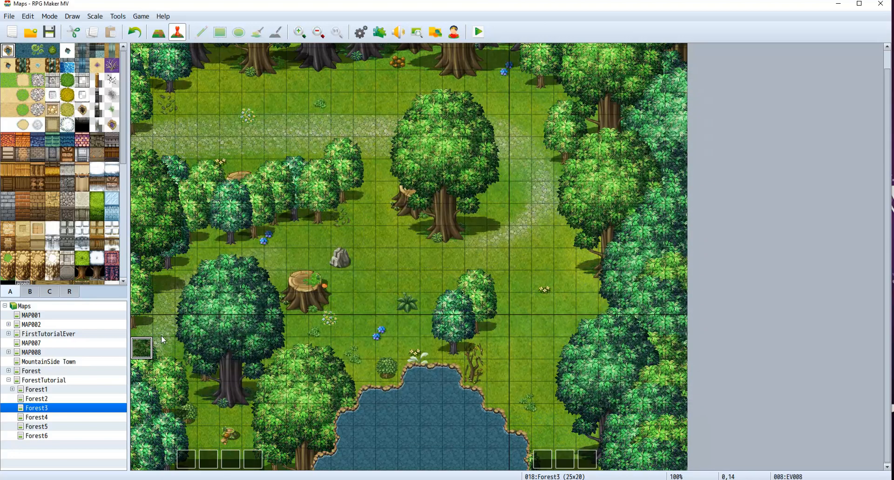
# Step: Paste a copy of the transfer event at tile (0,15) of Forest3 and set its destination to Forest2 (24,15)
pyautogui.click(142, 370)
pyautogui.hotkey('ctrl', 'v')
pyautogui.doubleClick(144, 371)
pyautogui.doubleClick(474, 155)
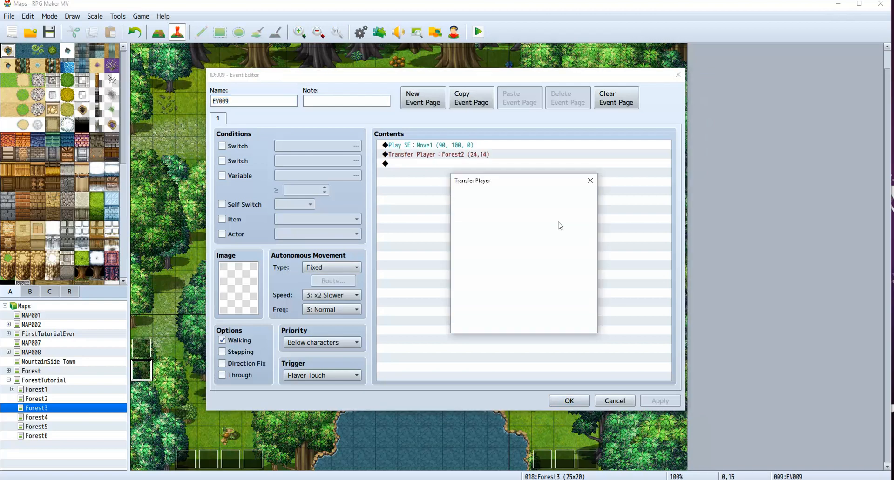
pyautogui.click(560, 221)
pyautogui.click(669, 284)
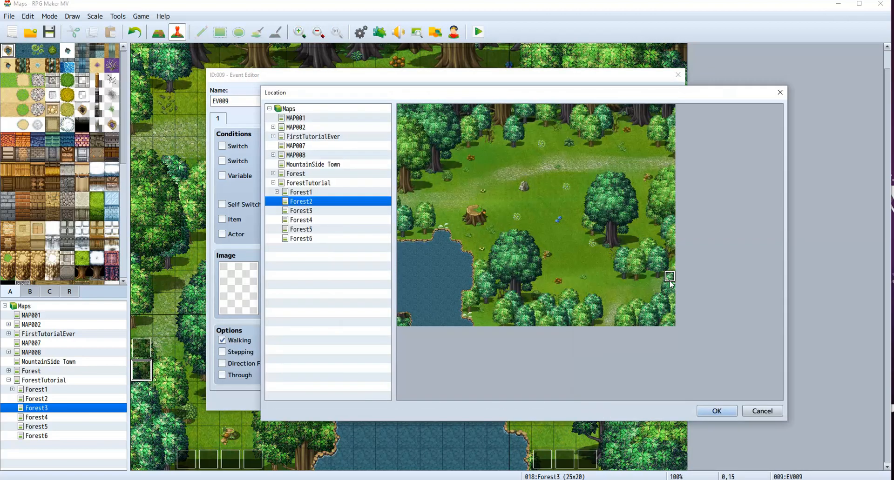
pyautogui.click(716, 411)
pyautogui.click(526, 323)
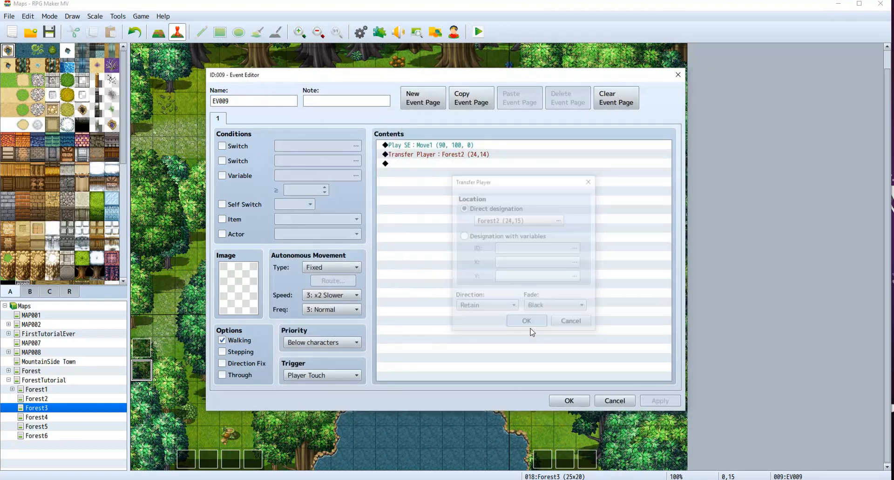
pyautogui.click(569, 401)
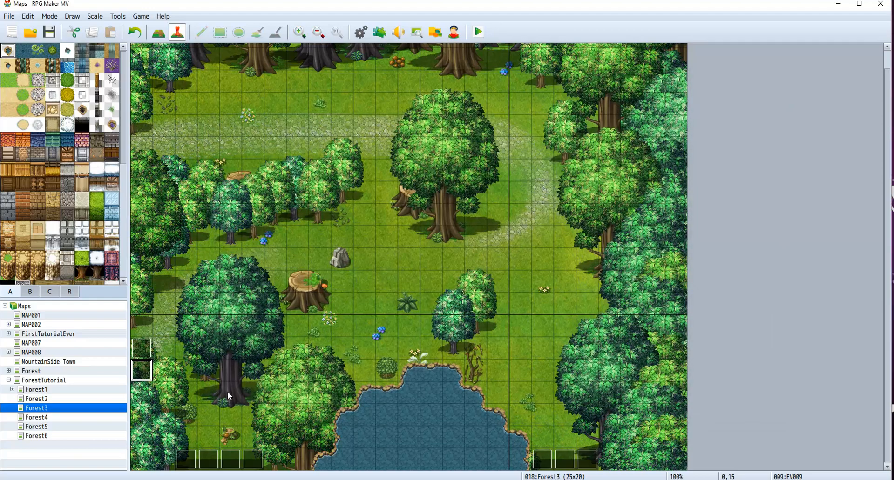
# Step: Check the east edge of Forest2 against the new transfer tiles on Forest3
pyautogui.click(81, 401)
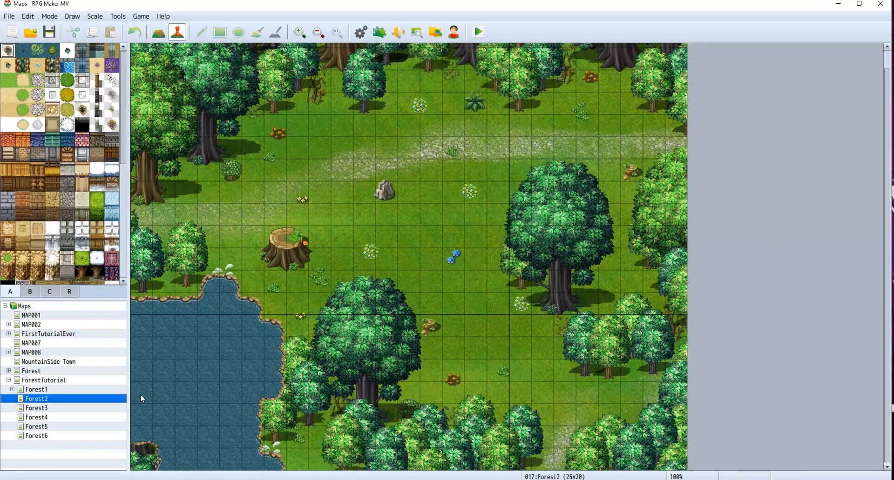
pyautogui.click(56, 409)
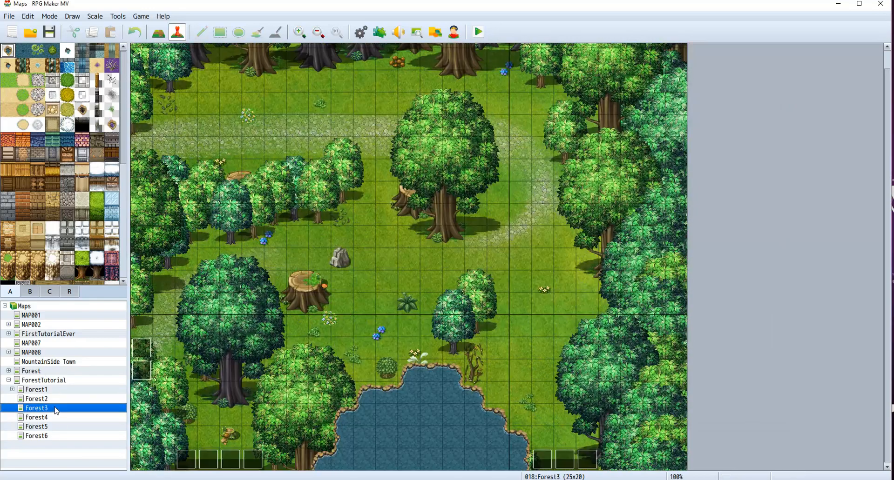
pyautogui.click(135, 372)
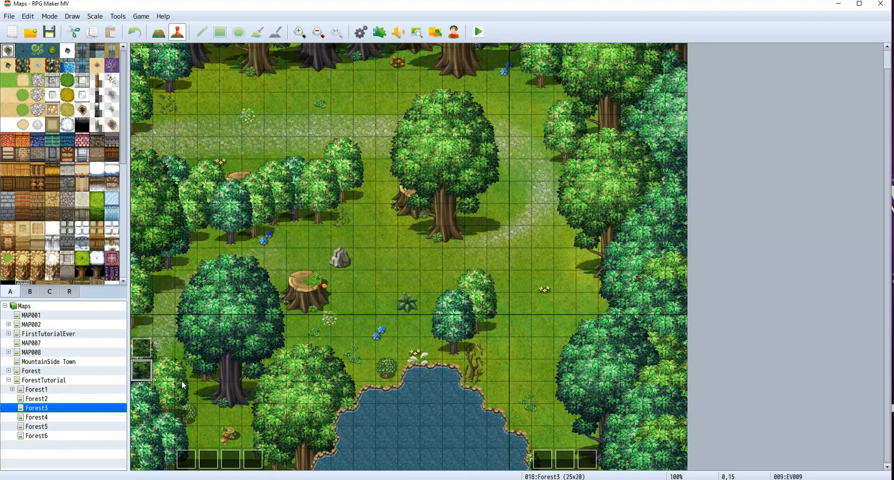
pyautogui.click(45, 400)
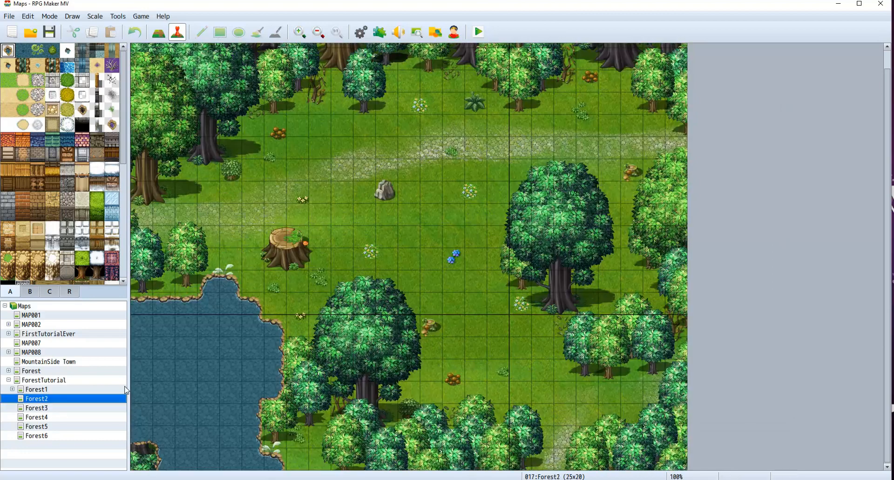
pyautogui.click(37, 390)
pyautogui.click(63, 408)
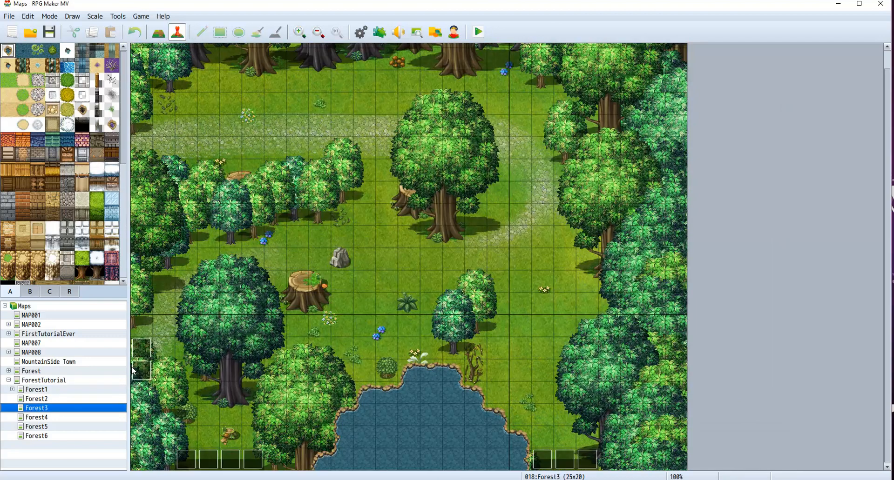
# Step: Paste the transfer event at tile (0,5) of Forest3, on the upper path, and set its destination to Forest2 (24,5)
pyautogui.scroll(1, 155, 150)
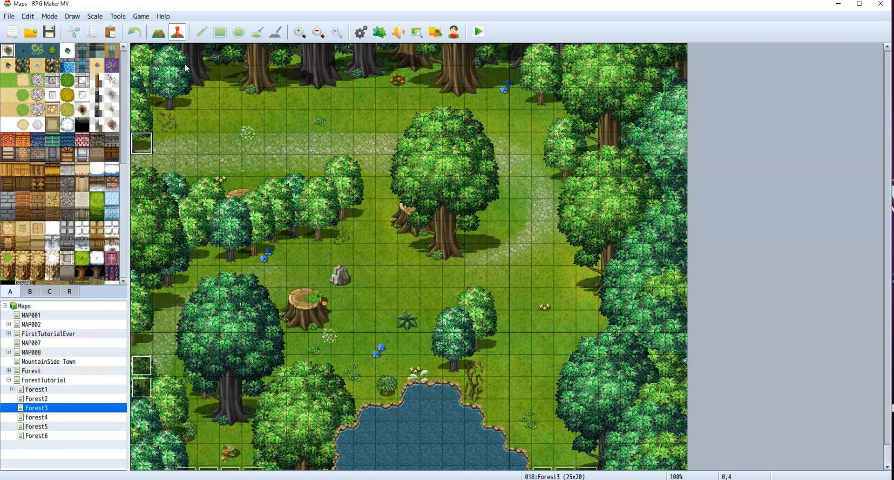
pyautogui.click(142, 164)
pyautogui.doubleClick(146, 171)
pyautogui.doubleClick(466, 155)
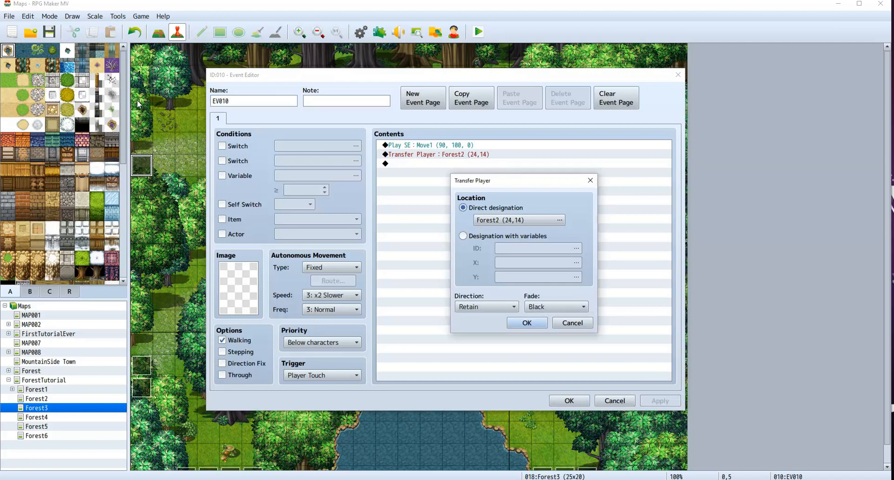
pyautogui.click(559, 220)
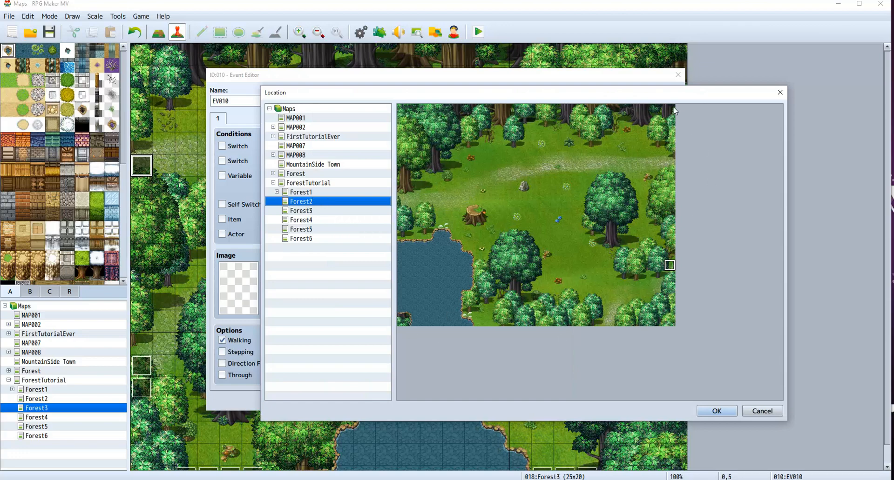
pyautogui.moveTo(675, 111); pyautogui.dragTo(675, 167)
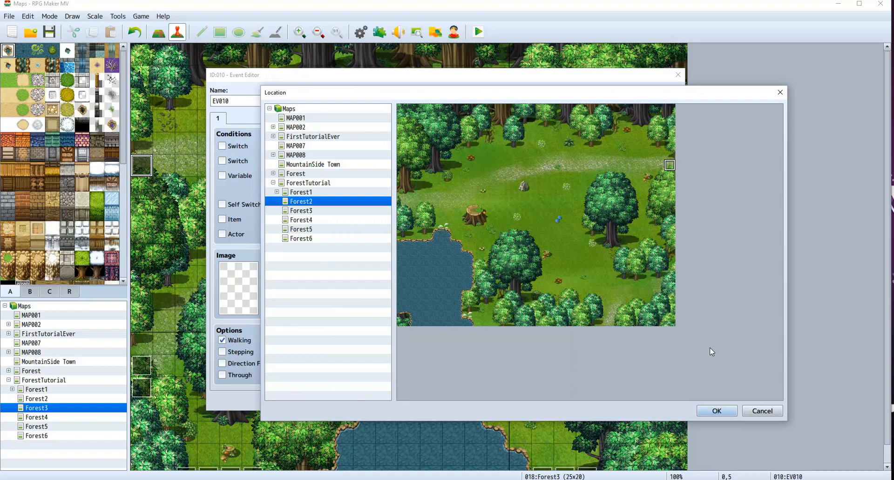
pyautogui.click(716, 412)
pyautogui.click(471, 324)
pyautogui.click(568, 401)
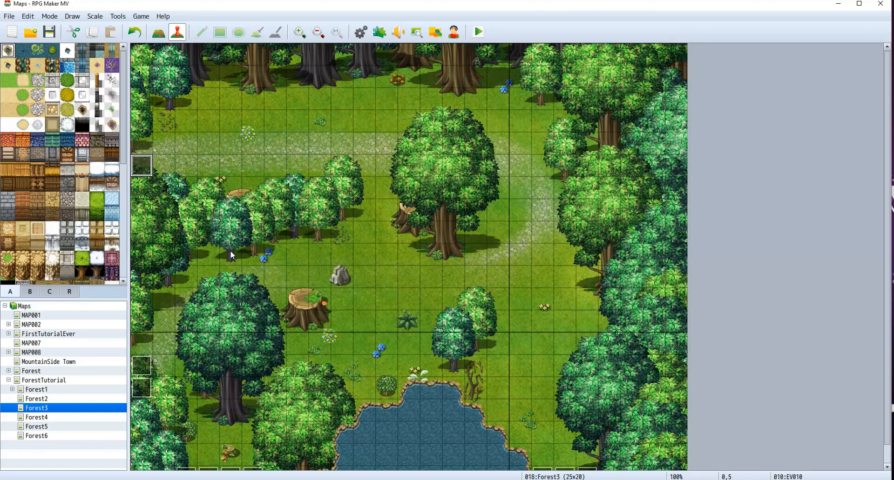
# Step: Paste another transfer event at tile (0,6) of Forest3 and set its destination to Forest2 (24,6)
pyautogui.click(144, 190)
pyautogui.hotkey('ctrl', 'v')
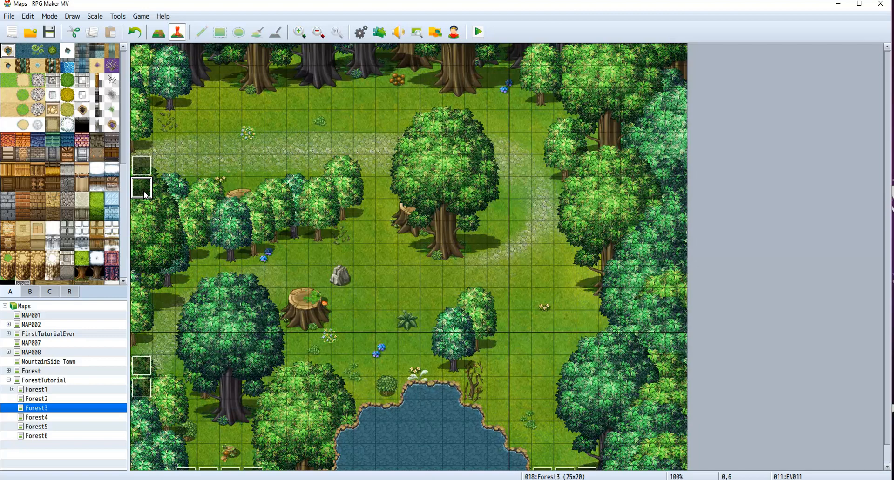
pyautogui.doubleClick(145, 195)
pyautogui.doubleClick(507, 155)
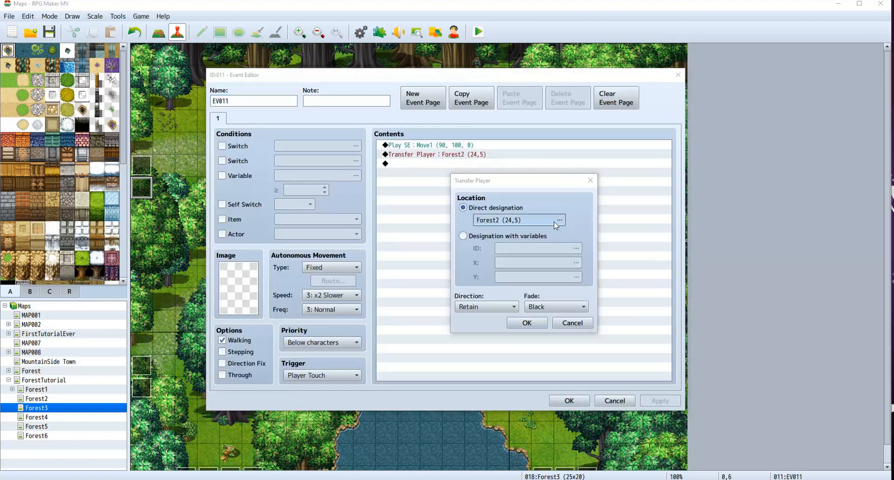
pyautogui.click(559, 220)
pyautogui.click(671, 179)
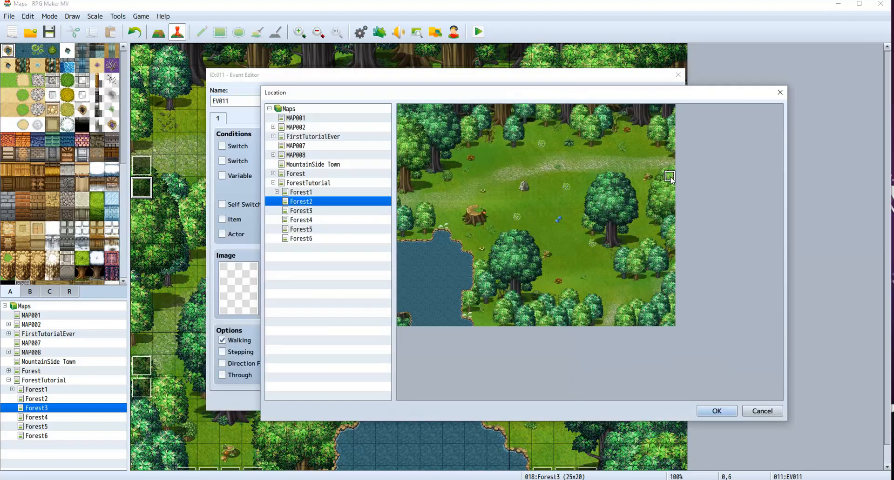
pyautogui.click(717, 411)
pyautogui.click(518, 329)
pyautogui.click(566, 398)
pyautogui.scroll(-1, 335, 301)
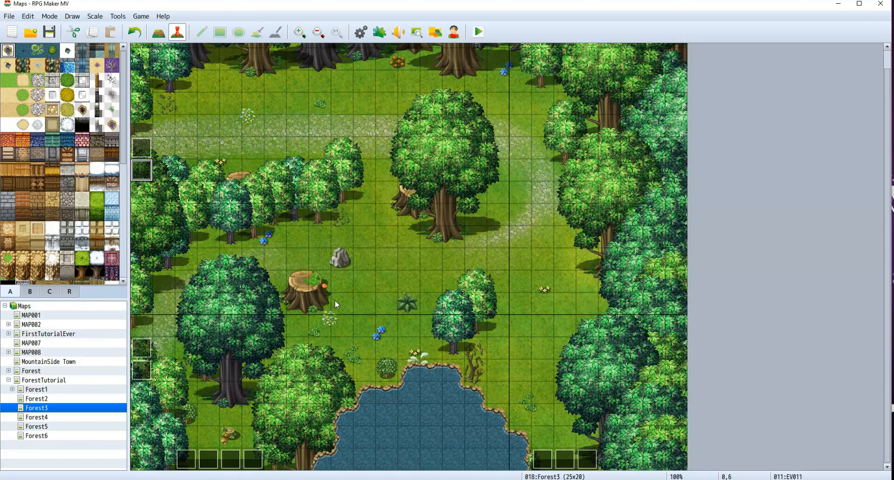
# Step: Look over the transfer events along Forest3's west edge, switching to map editing mode
pyautogui.scroll(1, 334, 300)
pyautogui.scroll(-1, 322, 248)
pyautogui.scroll(1, 330, 249)
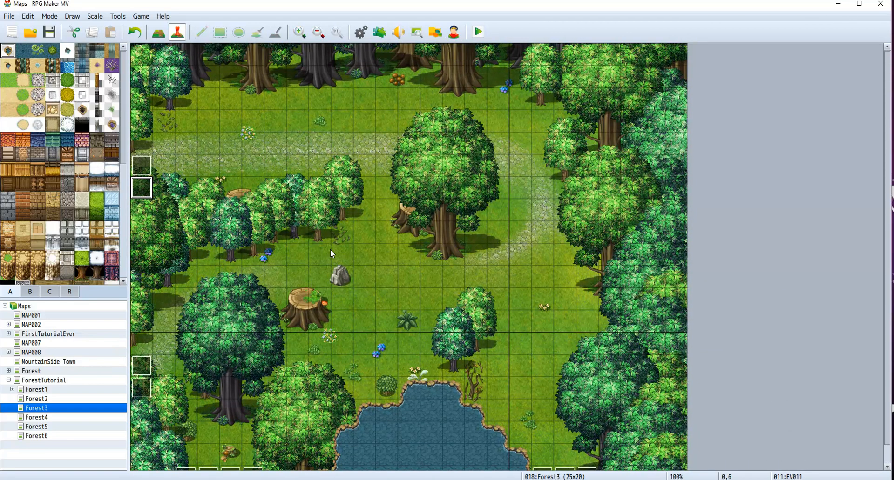
pyautogui.scroll(-1, 331, 250)
pyautogui.scroll(1, 374, 272)
pyautogui.scroll(-1, 367, 267)
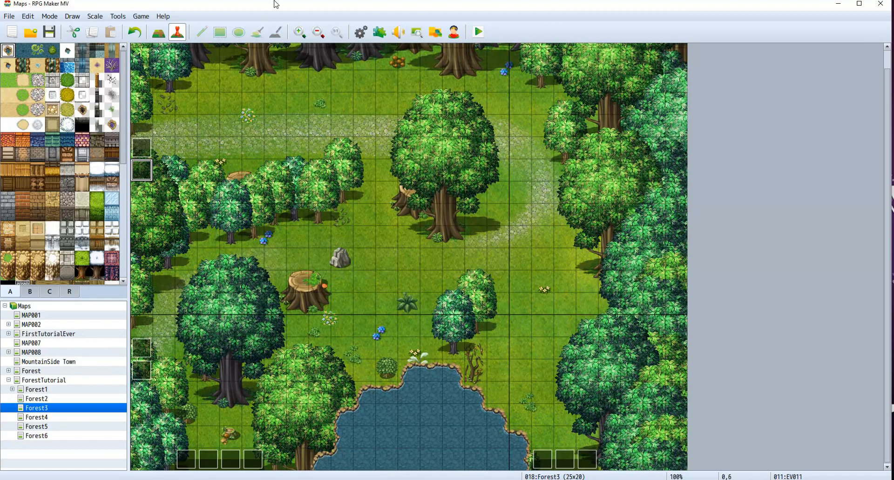
pyautogui.click(158, 32)
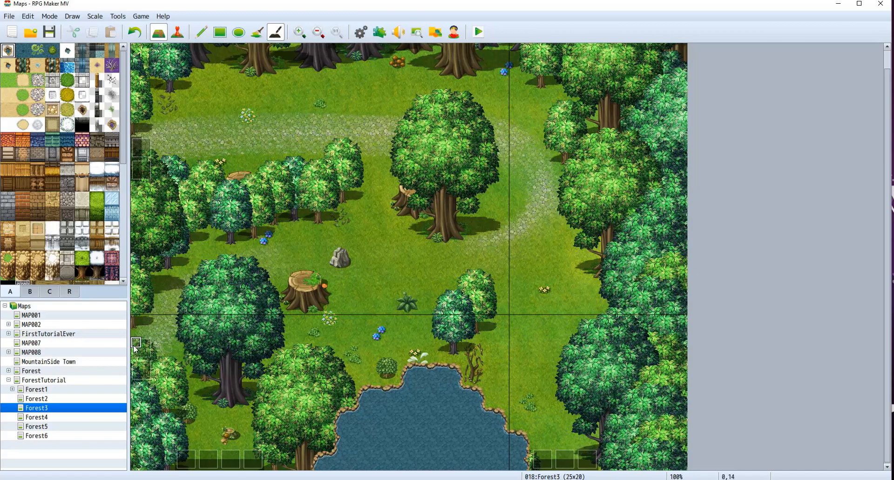
pyautogui.scroll(1, 381, 417)
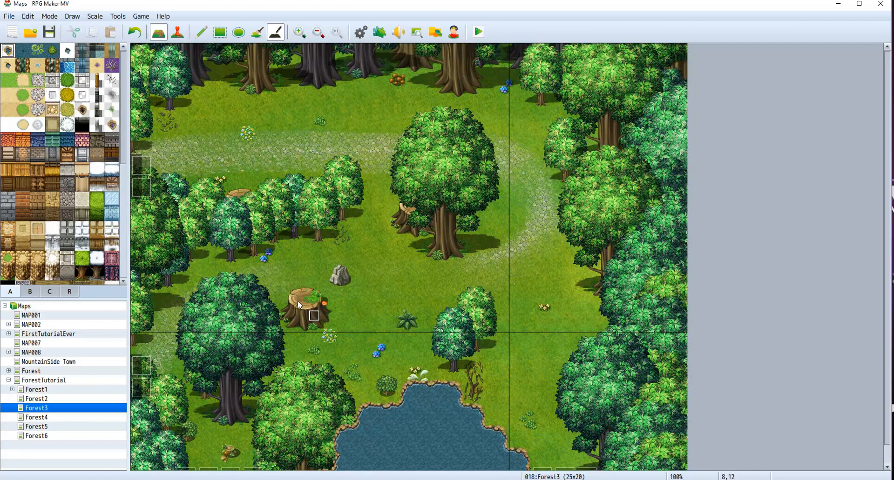
# Step: Open the Forest2 map from its top edge and switch to event editing mode
pyautogui.scroll(-1, 542, 214)
pyautogui.scroll(1, 530, 407)
pyautogui.scroll(-1, 423, 350)
pyautogui.scroll(1, 423, 349)
pyautogui.click(38, 401)
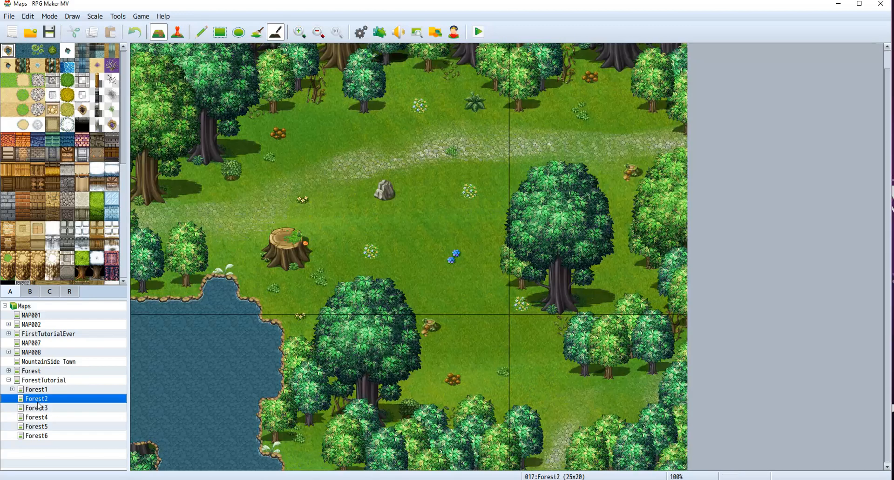
pyautogui.scroll(1, 537, 276)
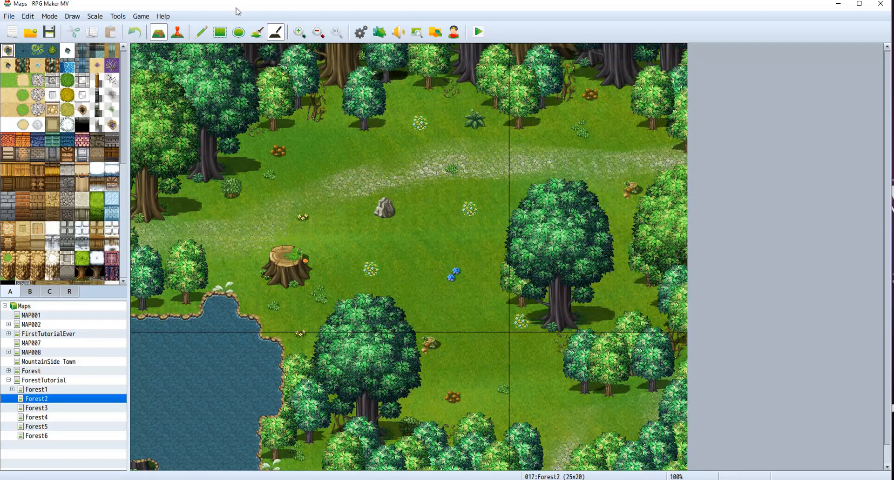
pyautogui.click(178, 33)
pyautogui.rightClick(678, 171)
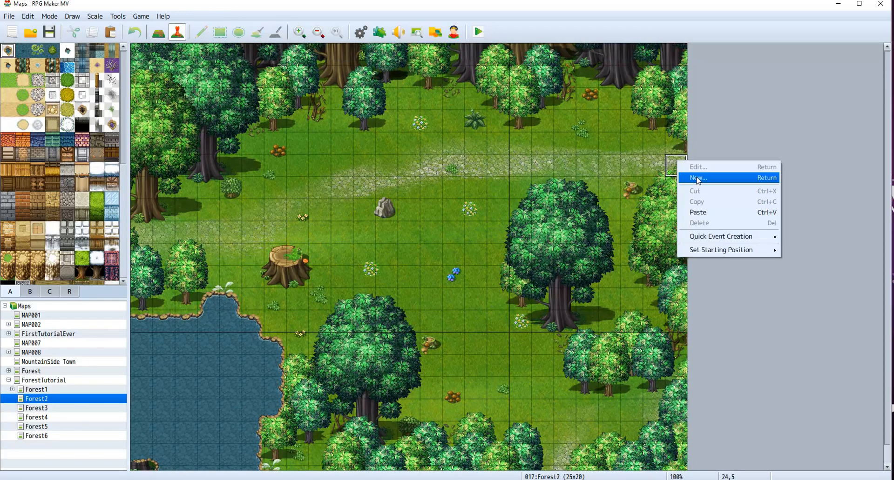
pyautogui.click(703, 178)
pyautogui.click(608, 403)
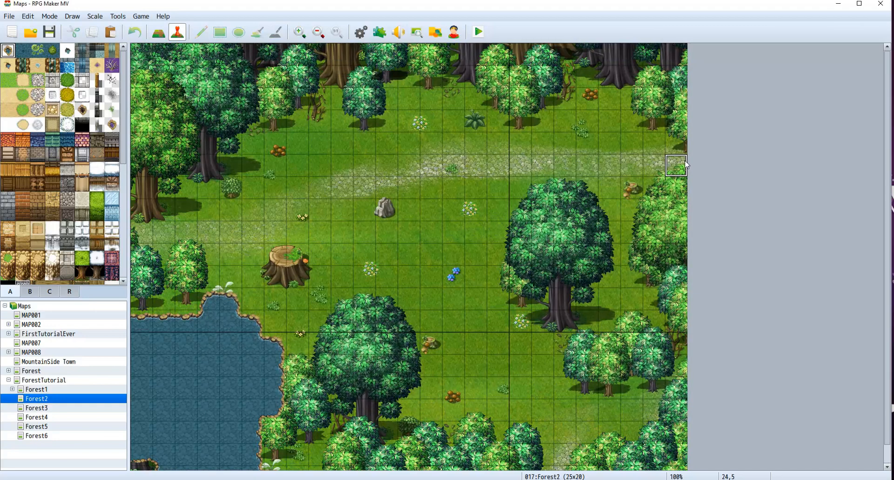
# Step: Create a quick transfer event at tile (24,5) of Forest2 leading to Forest3 (0,5), with direction Retain
pyautogui.rightClick(686, 164)
pyautogui.moveTo(732, 238)
pyautogui.click(818, 238)
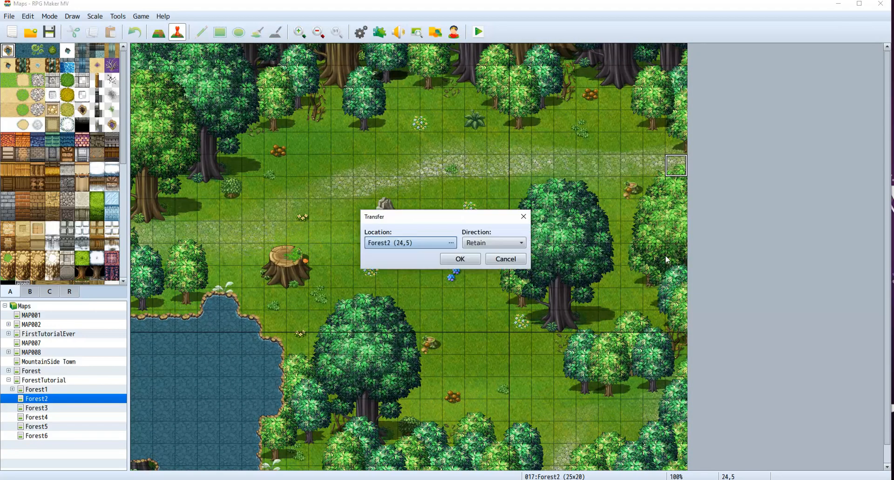
pyautogui.click(451, 243)
pyautogui.click(249, 197)
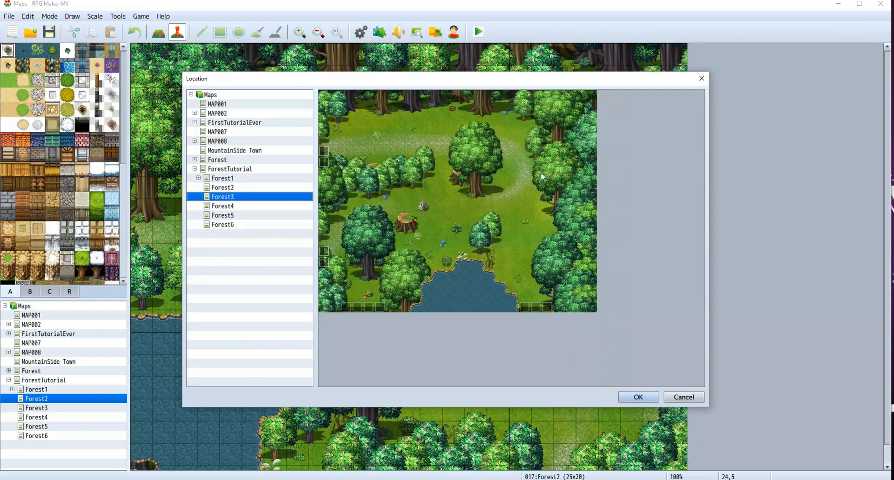
pyautogui.click(325, 152)
pyautogui.click(638, 396)
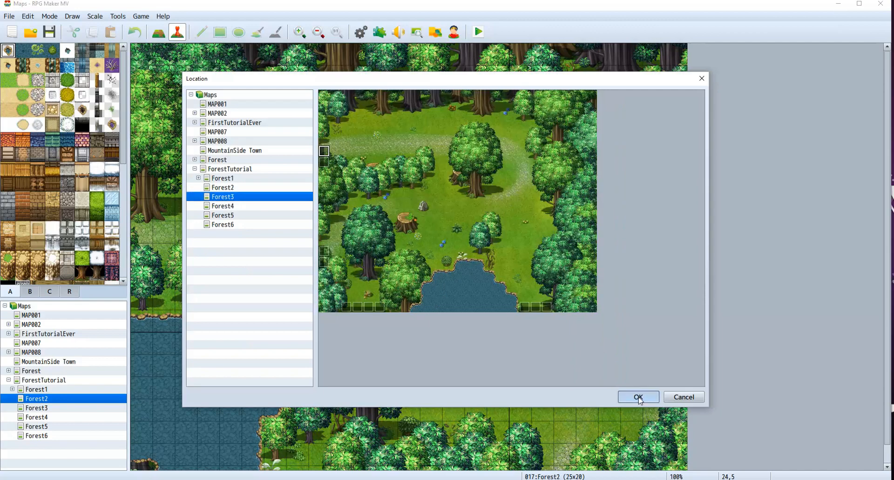
pyautogui.click(458, 262)
# Step: Paste the transfer event at tile (24,6) of Forest2 and set its destination to Forest3 (0,6)
pyautogui.click(676, 188)
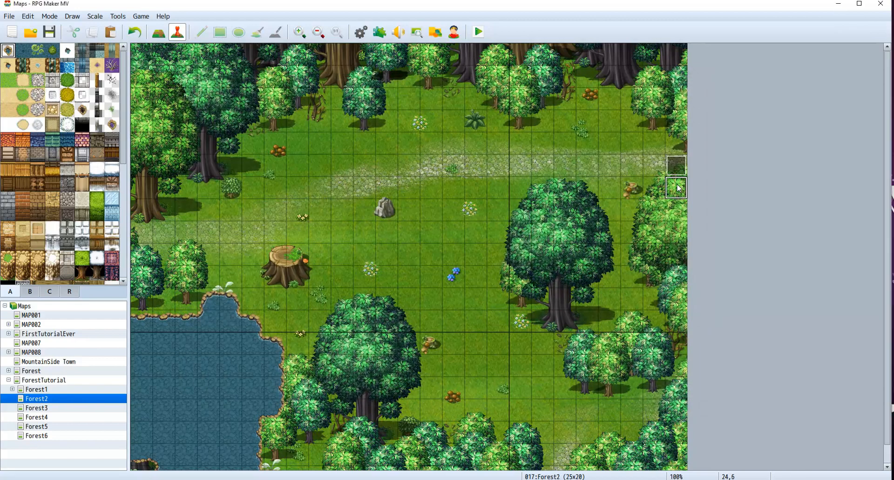
pyautogui.hotkey('ctrl', 'v')
pyautogui.doubleClick(681, 189)
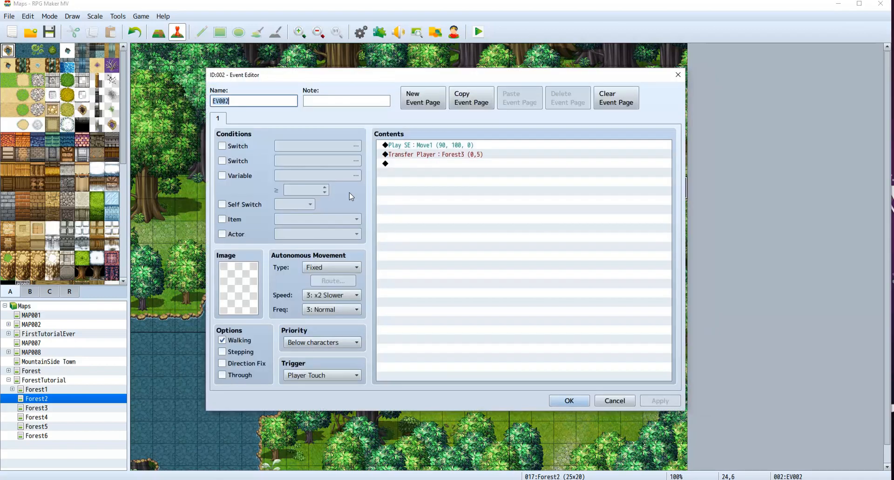
pyautogui.click(422, 154)
pyautogui.doubleClick(422, 154)
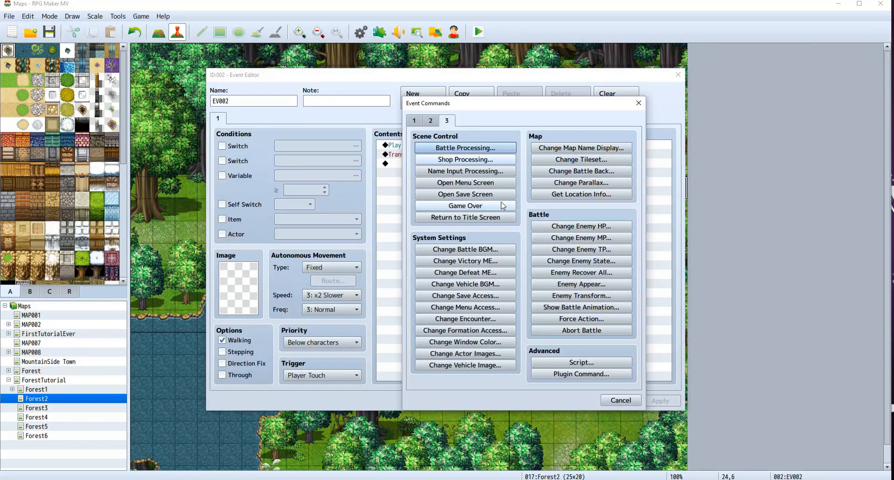
pyautogui.click(638, 102)
pyautogui.press('space')
pyautogui.click(560, 220)
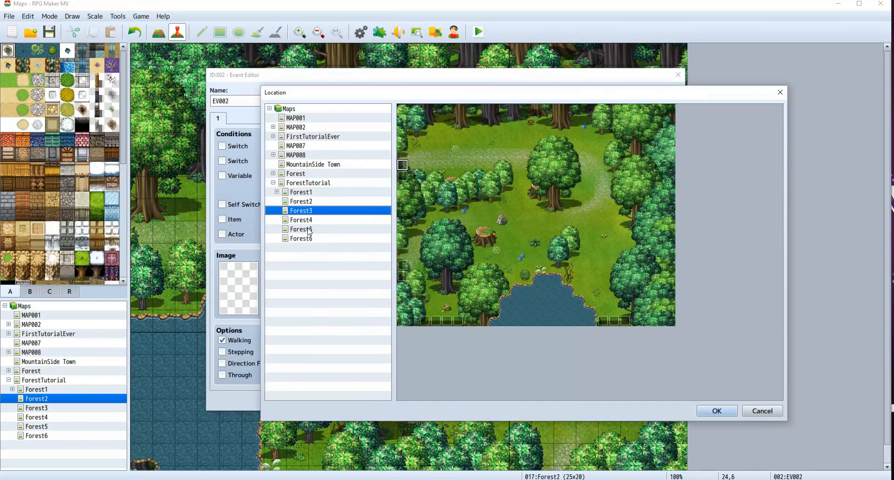
pyautogui.click(402, 177)
pyautogui.click(716, 411)
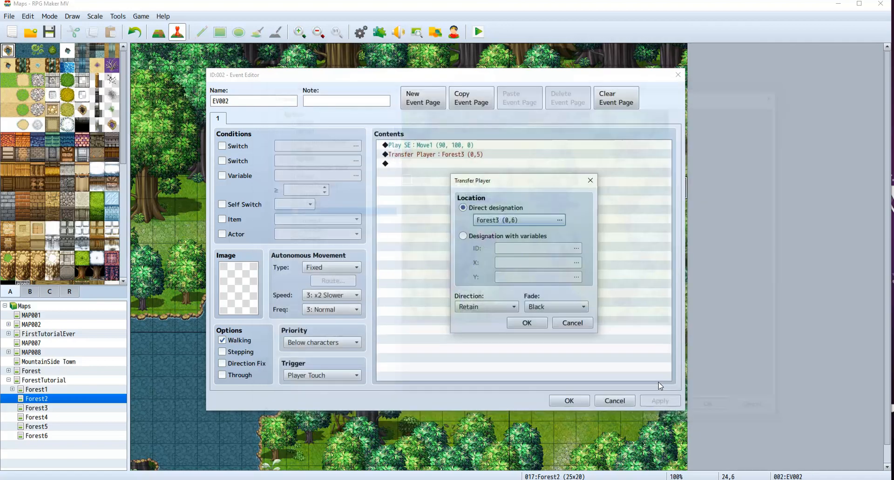
pyautogui.click(525, 324)
pyautogui.click(566, 454)
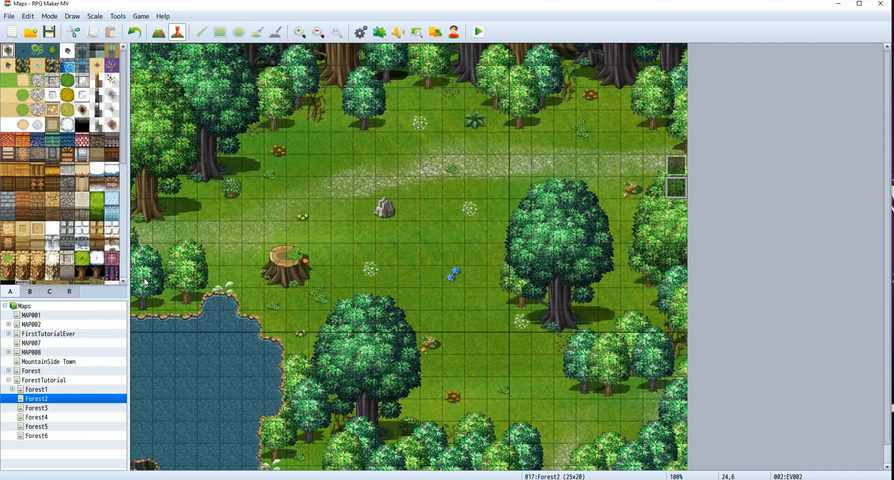
# Step: Compare the region IDs of Forest2 and Forest3, and paint region 1 on tiles (24,6) and (23,6) of Forest2 with the pencil
pyautogui.click(71, 293)
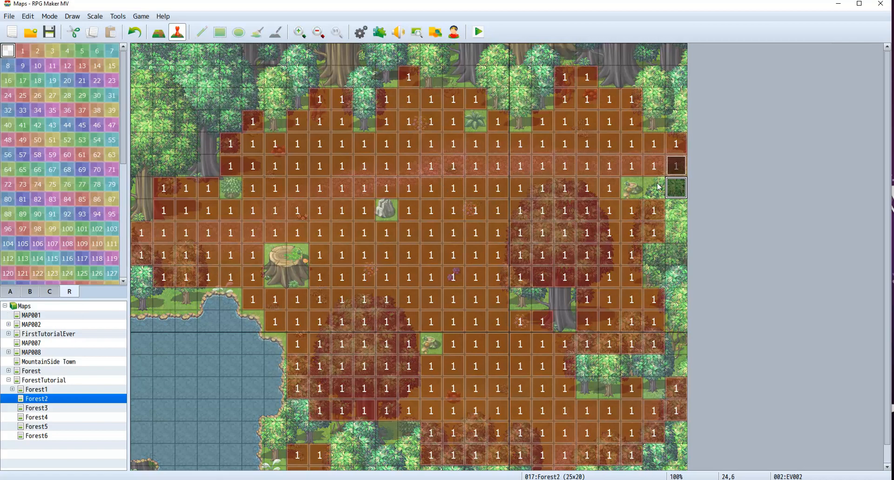
pyautogui.click(48, 408)
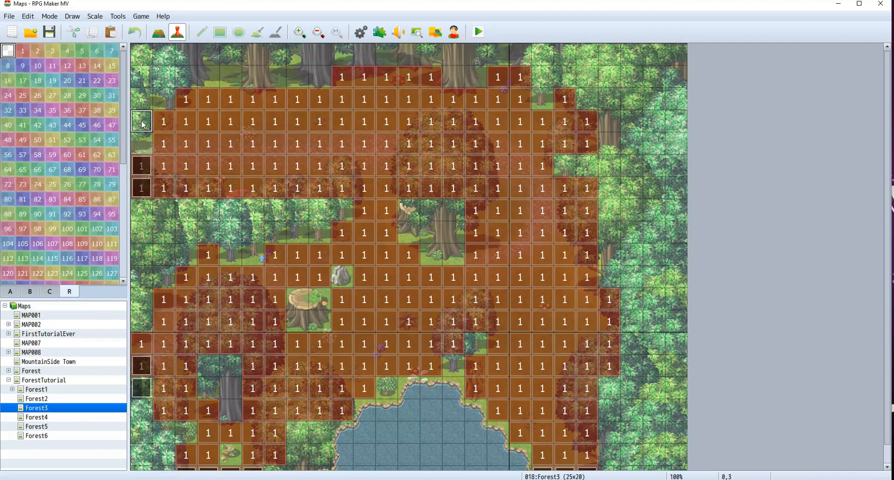
pyautogui.click(60, 400)
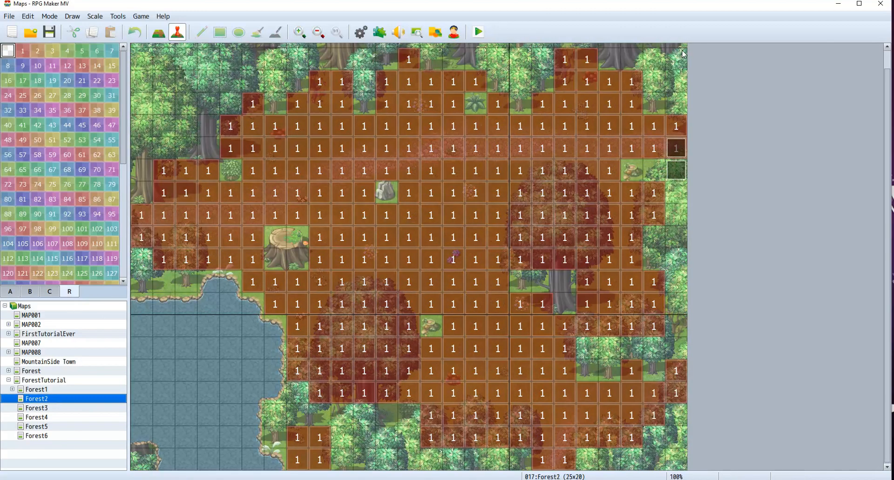
pyautogui.scroll(1, 683, 54)
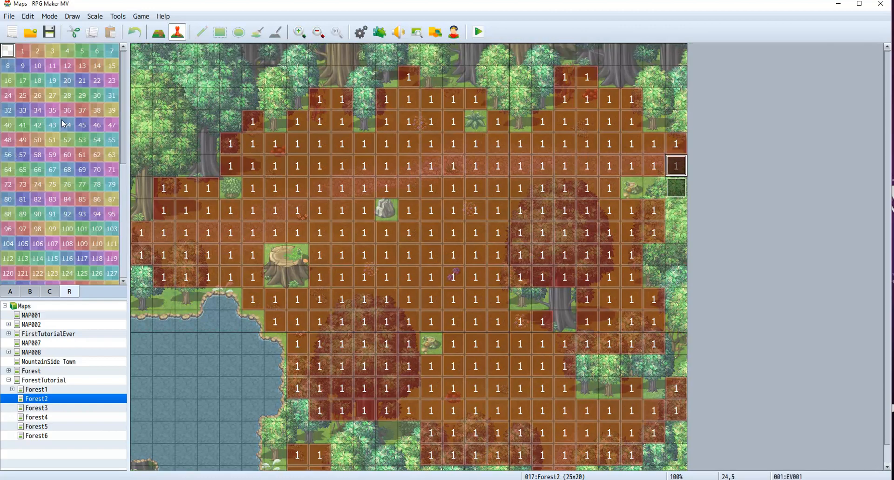
pyautogui.click(159, 31)
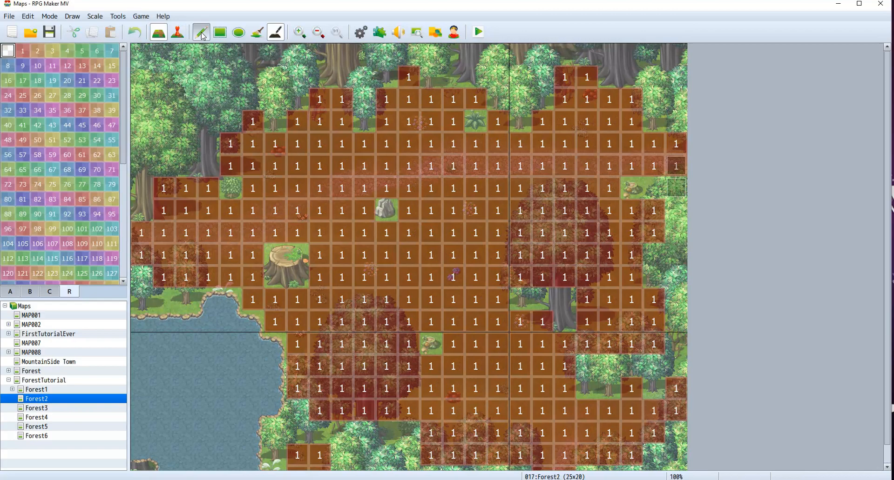
pyautogui.click(23, 51)
pyautogui.click(676, 188)
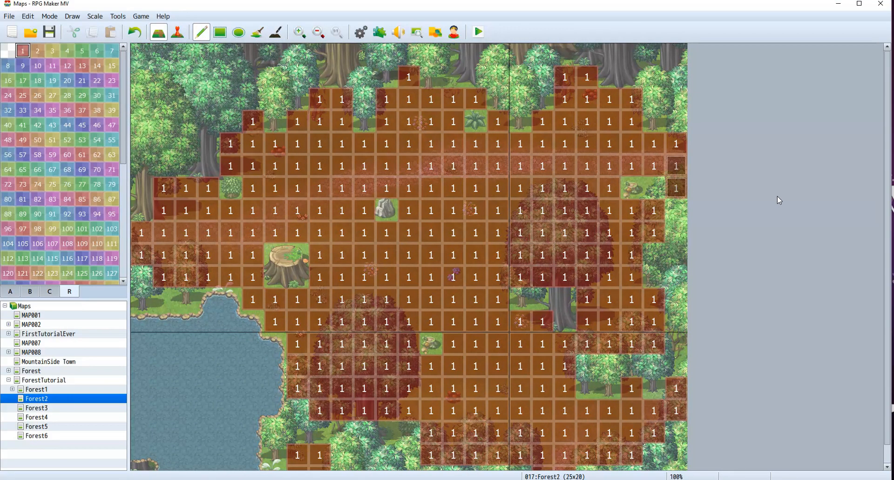
pyautogui.click(653, 188)
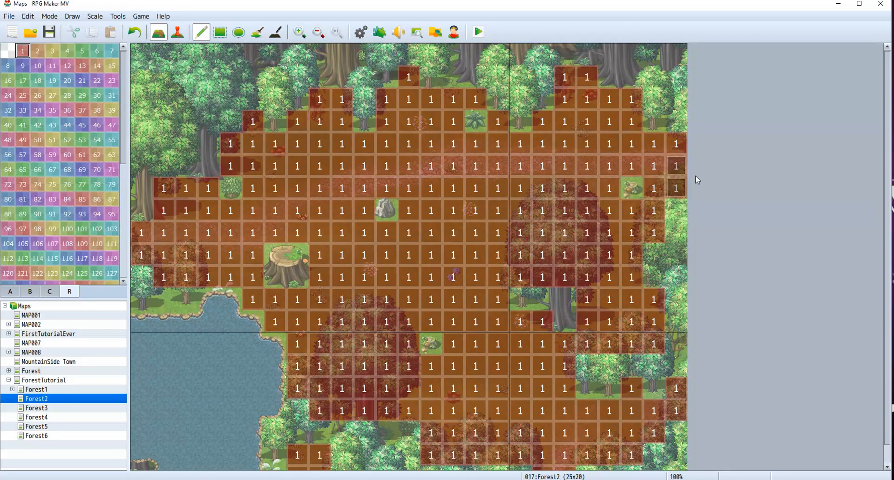
# Step: Return from the region view to tileset A and select the shadow pen
pyautogui.scroll(-1, 663, 209)
pyautogui.scroll(1, 657, 214)
pyautogui.scroll(-1, 656, 177)
pyautogui.scroll(1, 656, 177)
pyautogui.scroll(-1, 633, 169)
pyautogui.scroll(1, 605, 172)
pyautogui.click(10, 292)
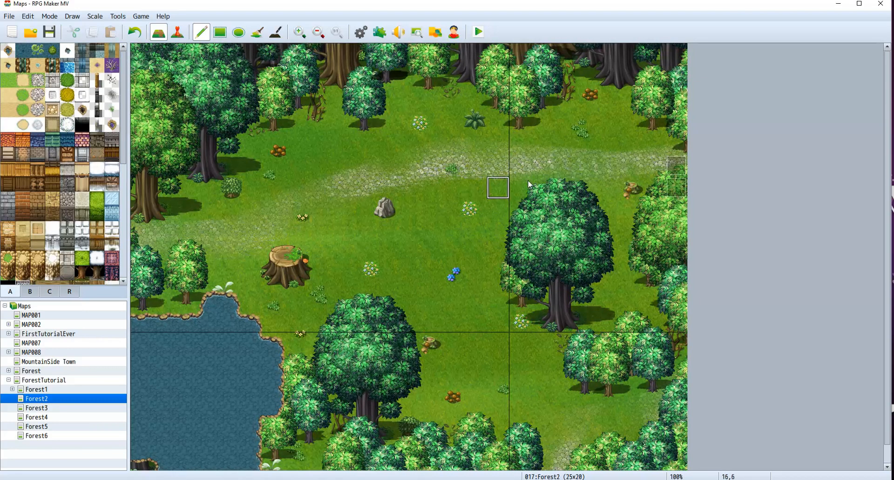
pyautogui.click(276, 32)
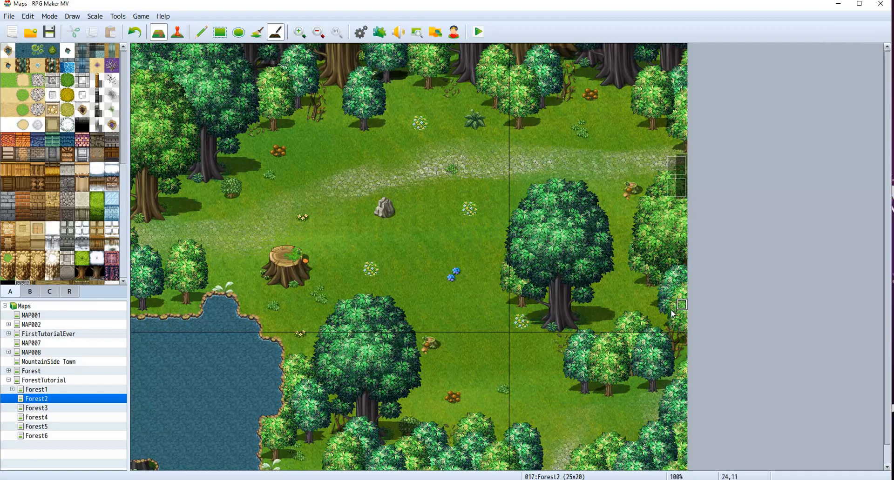
# Step: Create a quick transfer event at tile (18,19), on the south path of Forest2, accepting the default destination
pyautogui.scroll(-1, 682, 193)
pyautogui.click(177, 33)
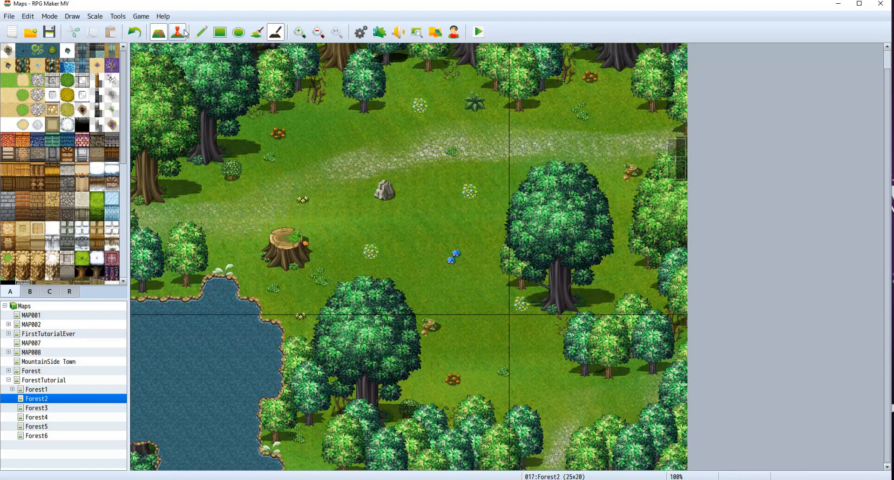
pyautogui.rightClick(542, 468)
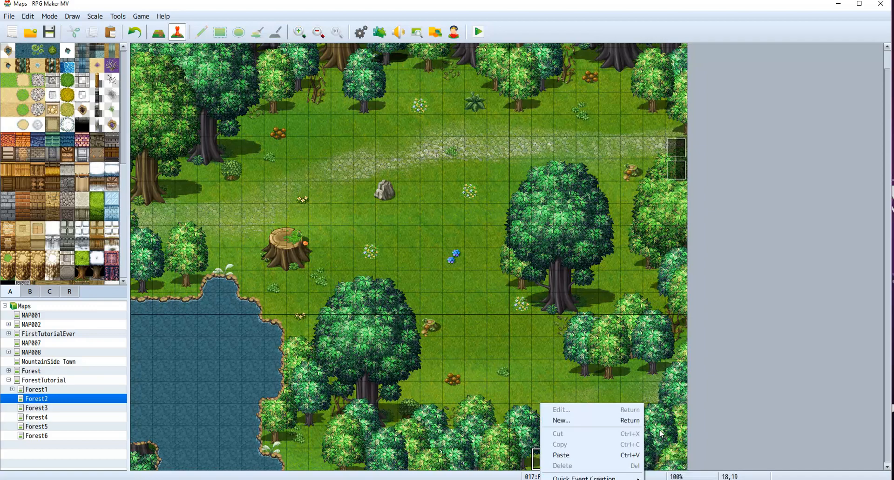
pyautogui.moveTo(624, 479)
pyautogui.click(671, 461)
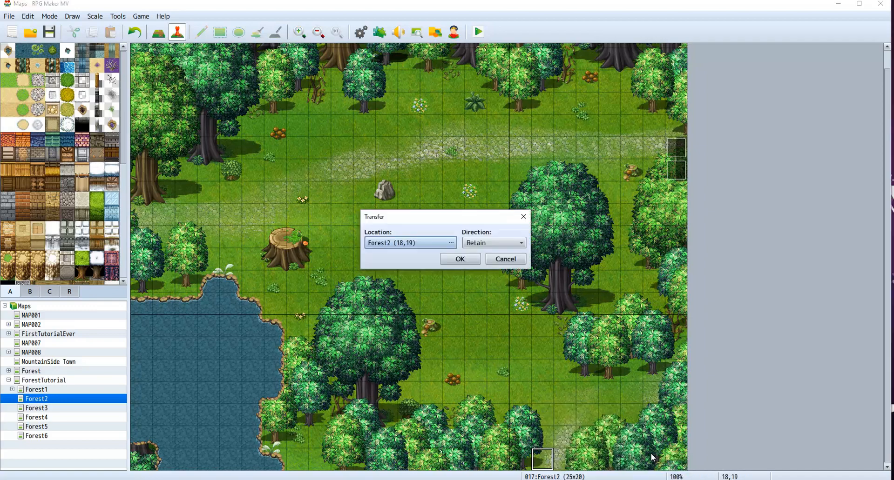
pyautogui.click(463, 261)
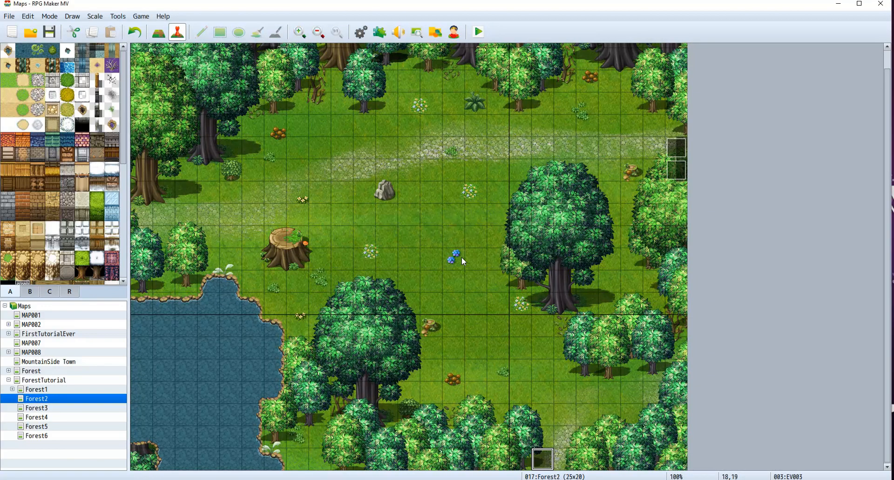
# Step: Set the destination of the transfer event at tile (18,19) of Forest2 to Forest4 (8,0)
pyautogui.doubleClick(546, 451)
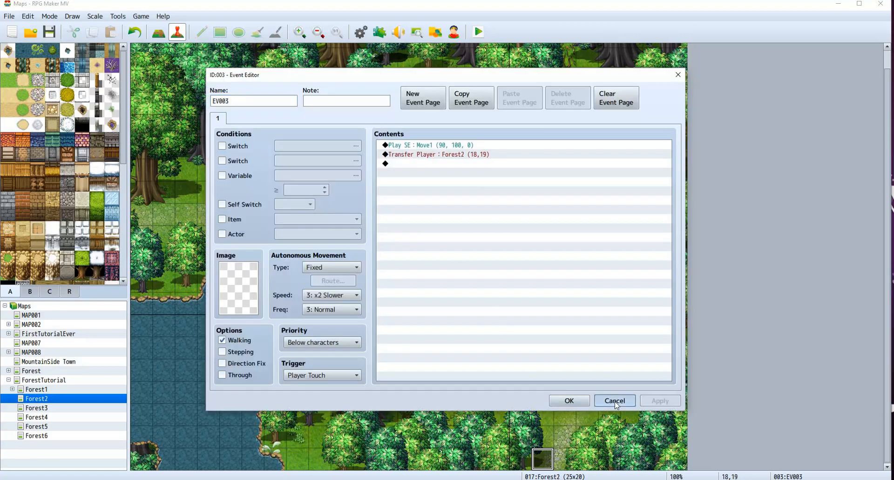
pyautogui.click(593, 398)
pyautogui.press('Return')
pyautogui.doubleClick(454, 157)
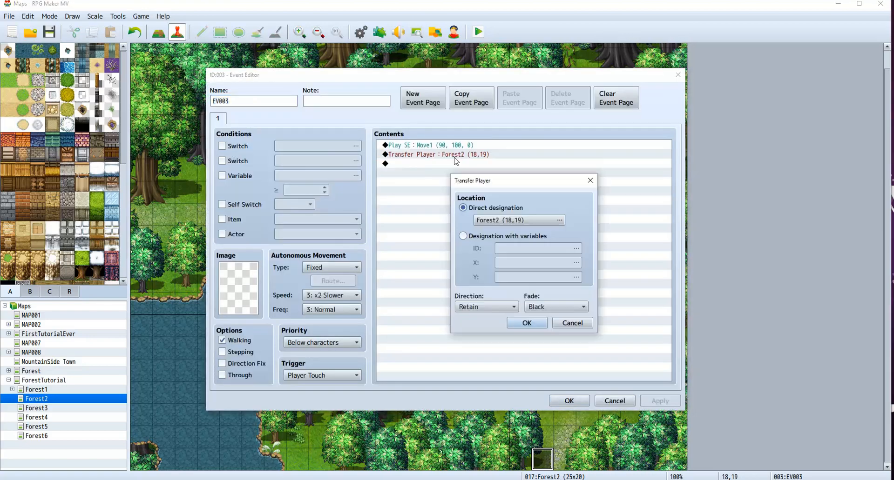
pyautogui.click(559, 220)
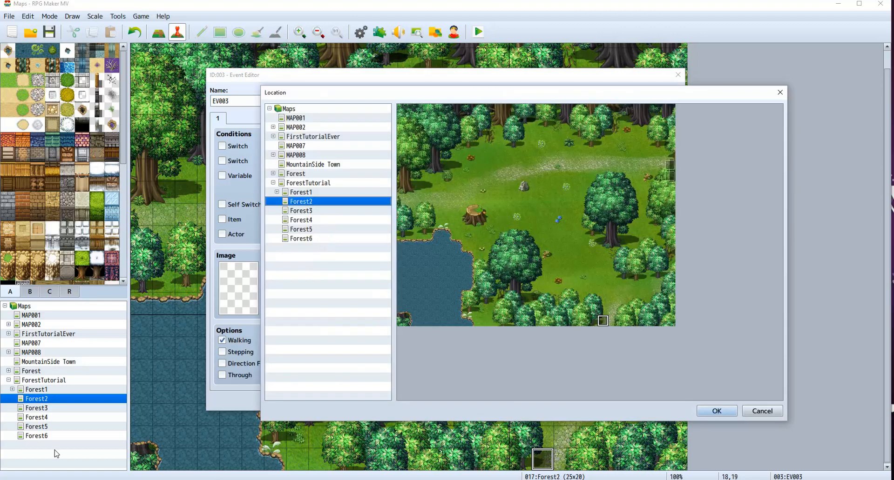
pyautogui.click(302, 222)
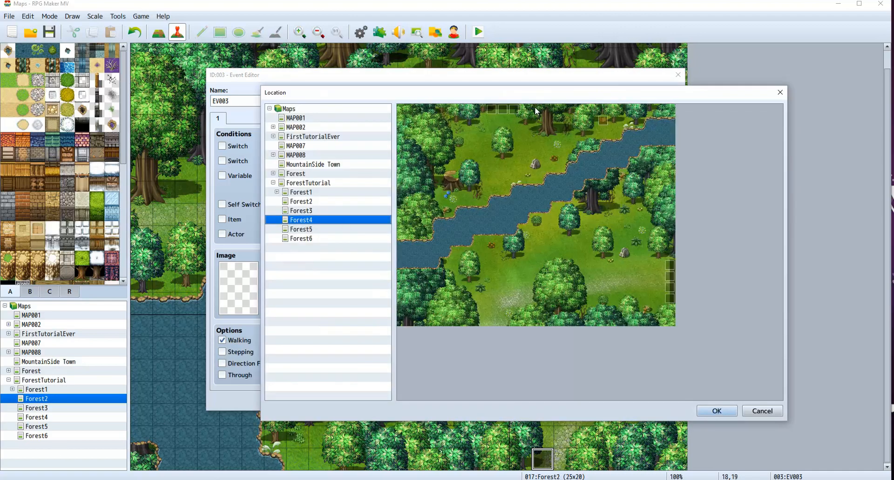
pyautogui.click(488, 110)
pyautogui.click(716, 411)
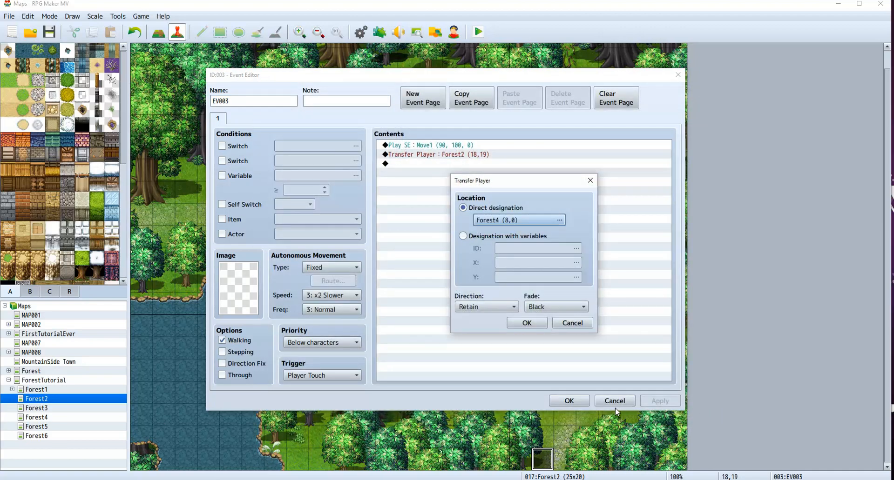
pyautogui.click(516, 328)
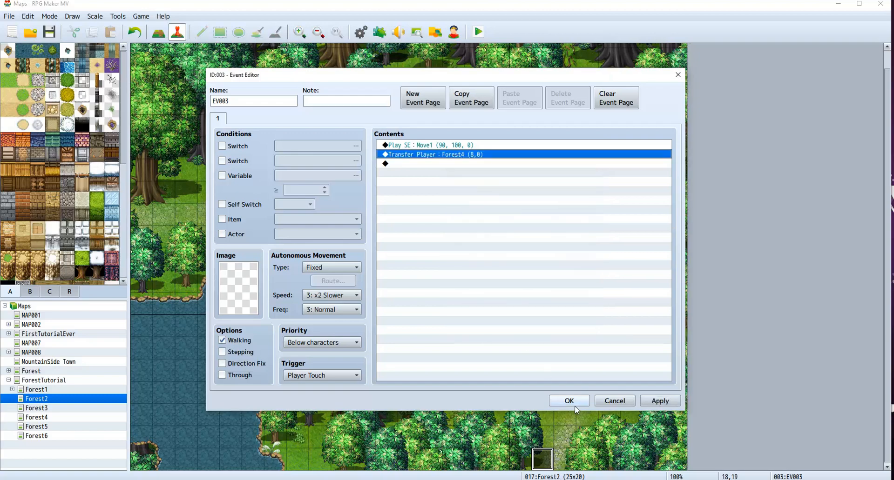
pyautogui.click(575, 404)
# Step: Paste a copy of the transfer event at tile (19,19) of Forest2 and set its destination to Forest4 (9,0)
pyautogui.click(569, 457)
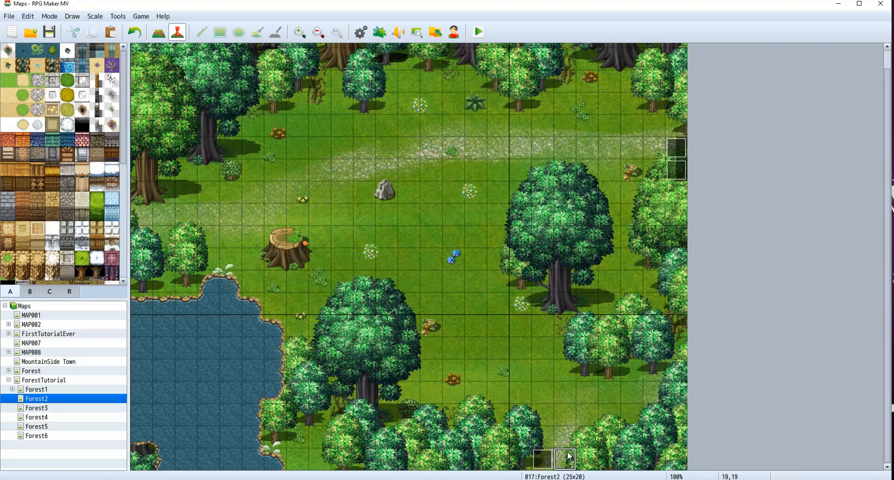
pyautogui.hotkey('ctrl', 'v')
pyautogui.doubleClick(569, 457)
pyautogui.doubleClick(472, 156)
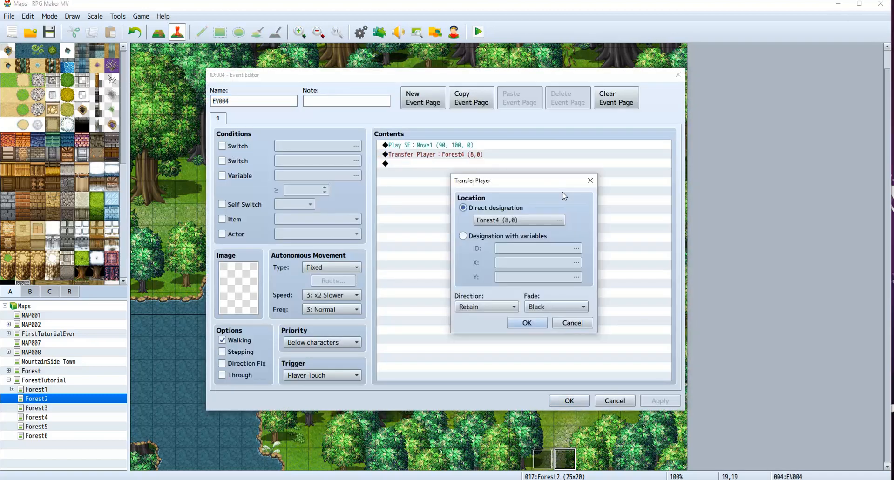
pyautogui.click(535, 222)
pyautogui.click(504, 112)
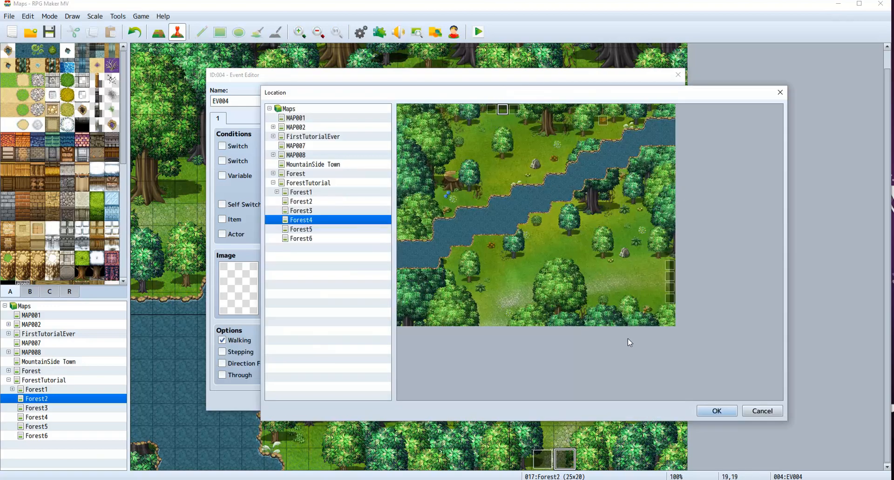
pyautogui.click(716, 411)
pyautogui.click(526, 322)
pyautogui.click(569, 402)
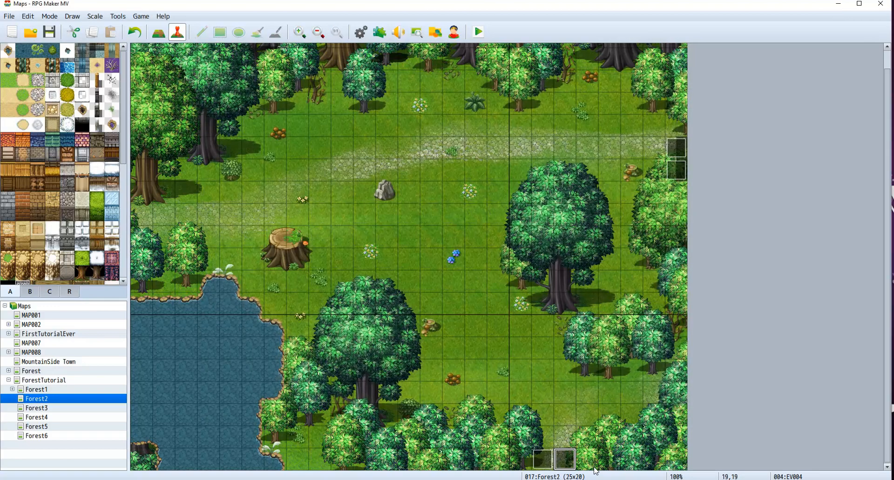
# Step: Compare the south exit of Forest2 with the north edge of Forest5
pyautogui.click(590, 456)
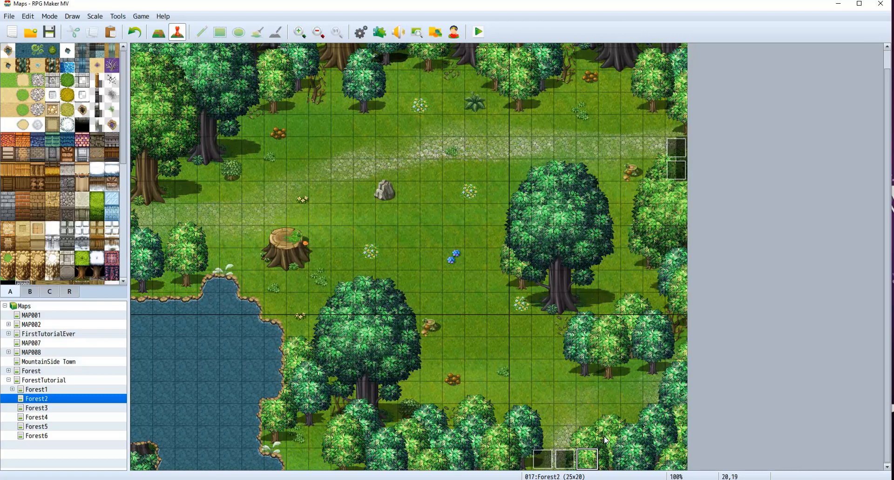
pyautogui.click(61, 425)
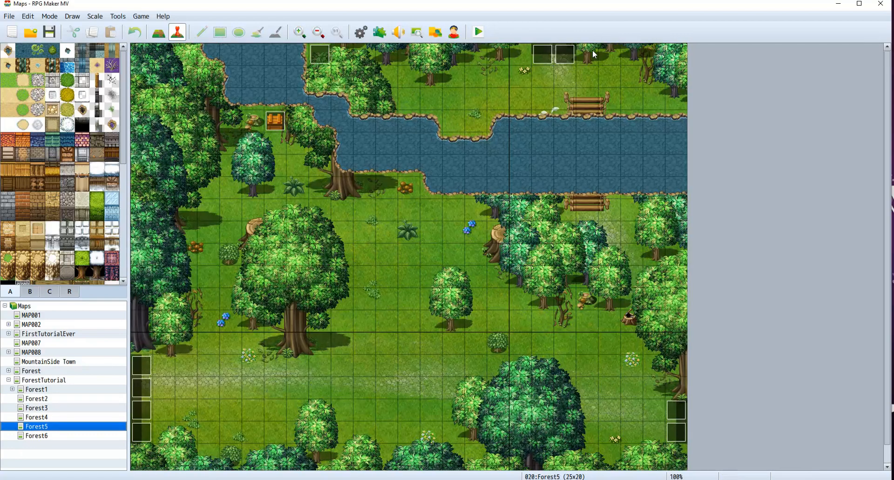
pyautogui.click(38, 399)
pyautogui.click(571, 467)
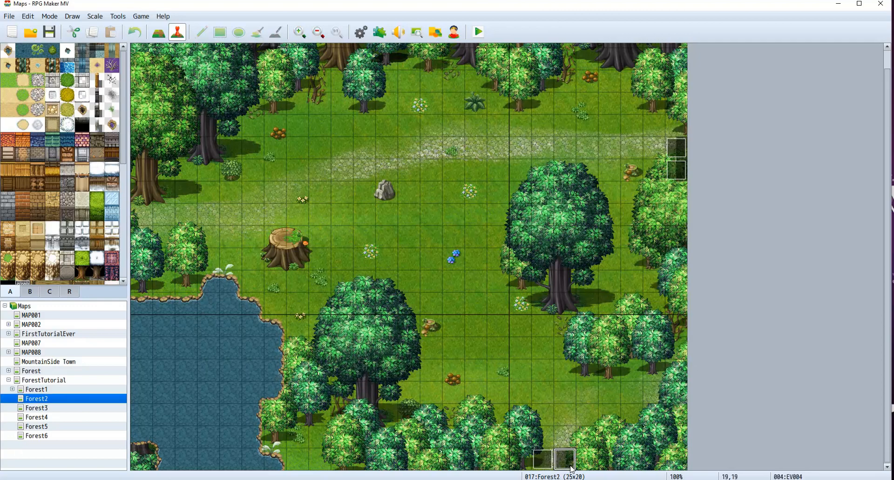
pyautogui.click(48, 427)
pyautogui.click(43, 399)
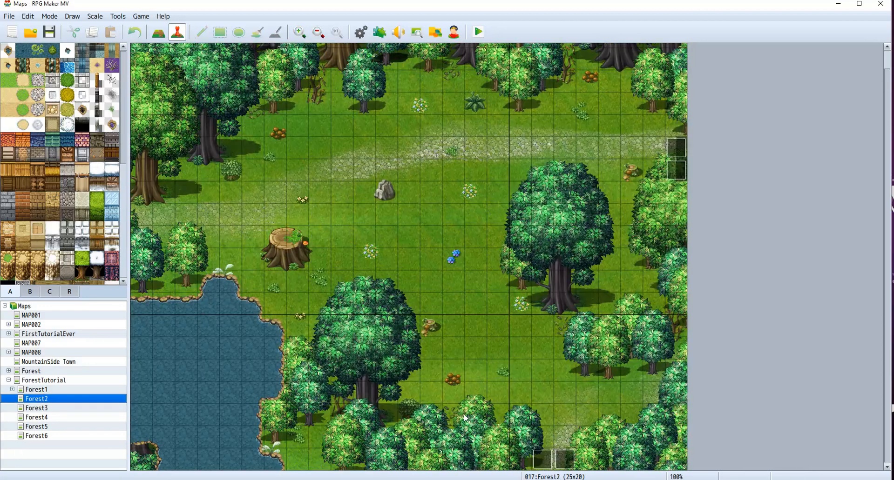
# Step: Set the destination of the transfer event at tile (19,19) of Forest2 to Forest5 (19,0)
pyautogui.doubleClick(564, 460)
pyautogui.click(467, 158)
pyautogui.doubleClick(467, 159)
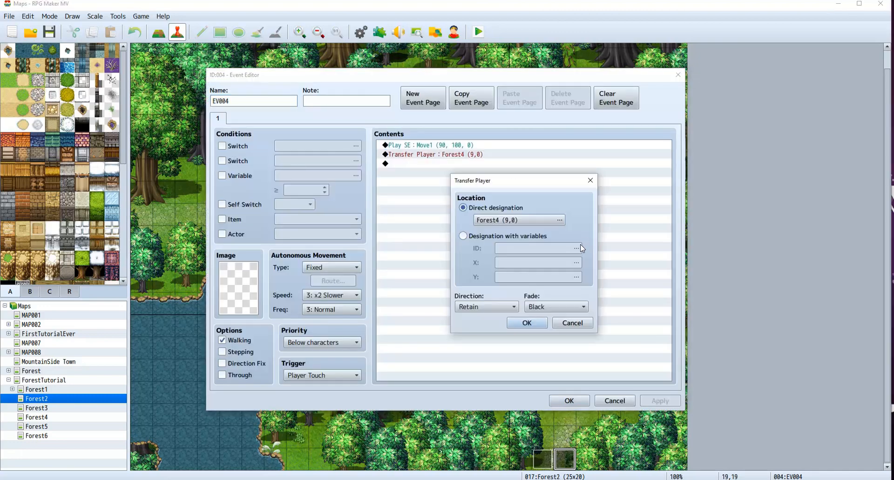
pyautogui.click(517, 219)
pyautogui.click(315, 230)
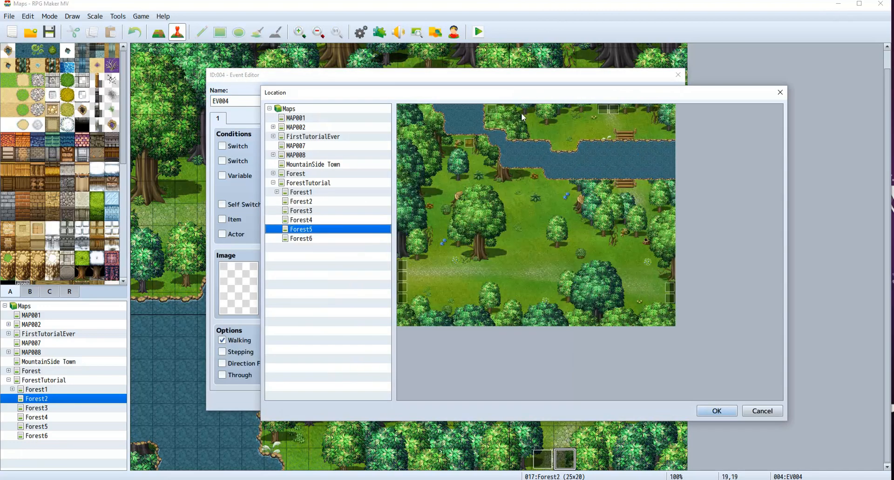
pyautogui.click(615, 109)
pyautogui.click(716, 411)
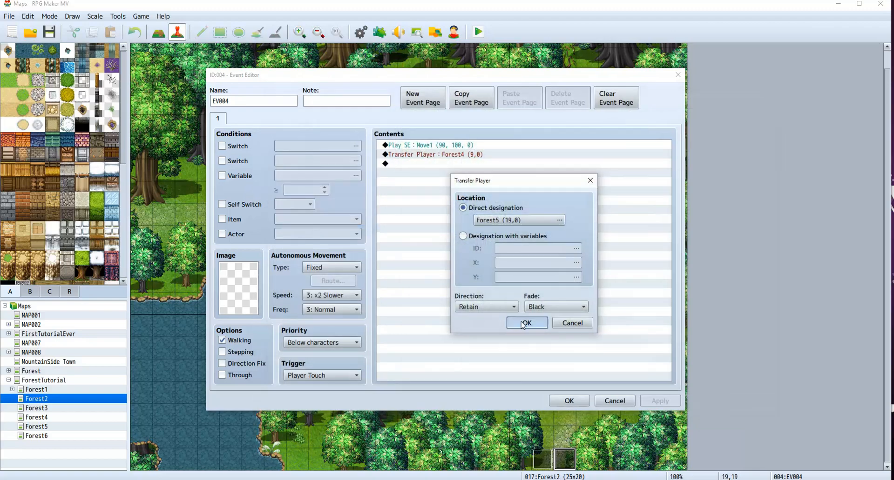
pyautogui.click(576, 323)
pyautogui.click(569, 343)
# Step: Set the destination of the transfer event at tile (18,19) of Forest2 to Forest5 (18,0)
pyautogui.doubleClick(548, 463)
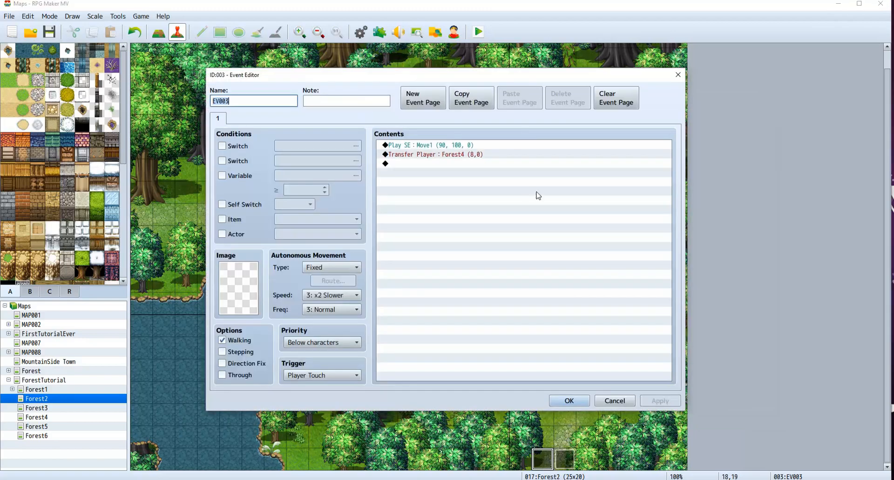
pyautogui.doubleClick(487, 154)
pyautogui.click(583, 221)
pyautogui.click(315, 229)
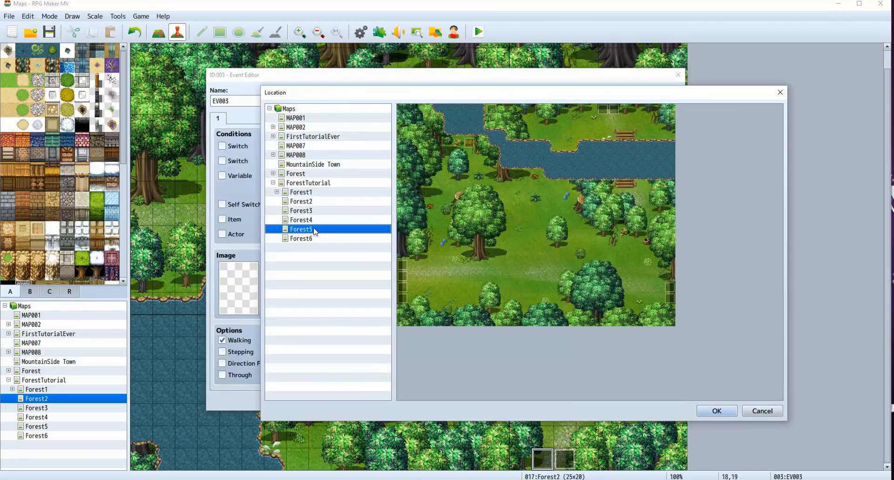
pyautogui.click(603, 109)
pyautogui.click(716, 411)
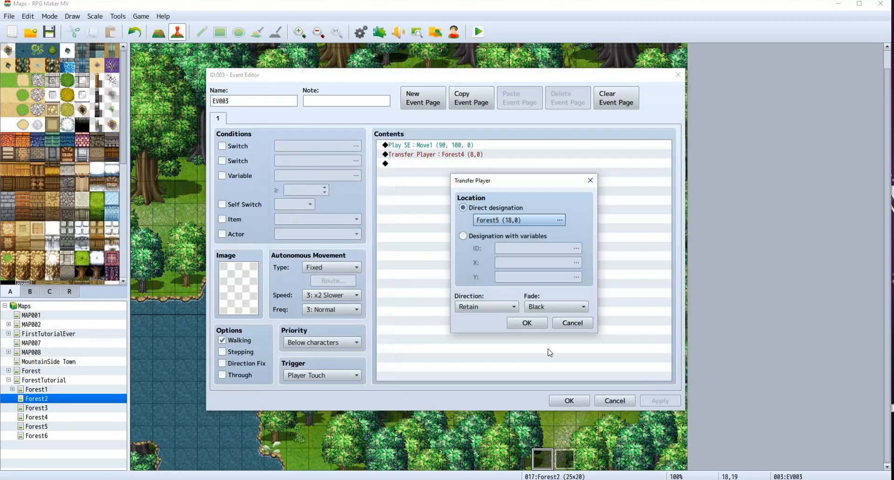
pyautogui.click(527, 326)
pyautogui.click(567, 401)
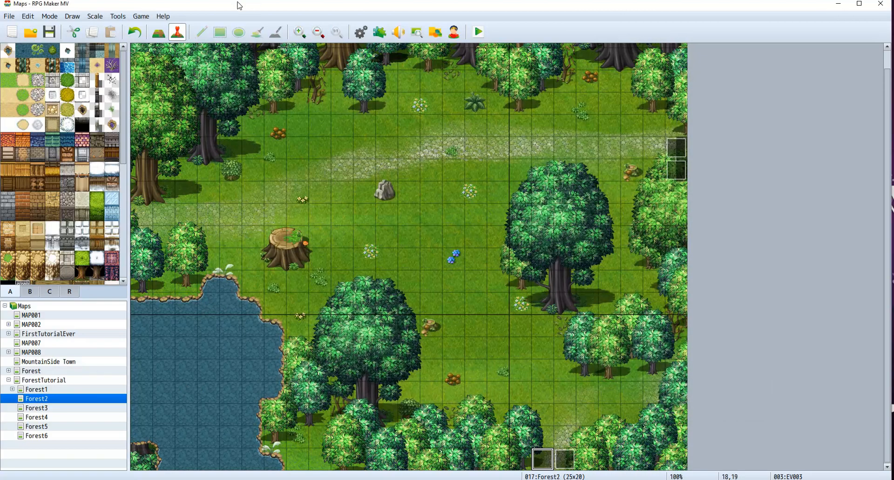
# Step: Create a quick transfer event at tile (0,8), on the west path of Forest2, leading to Forest1 (24,7)
pyautogui.click(163, 33)
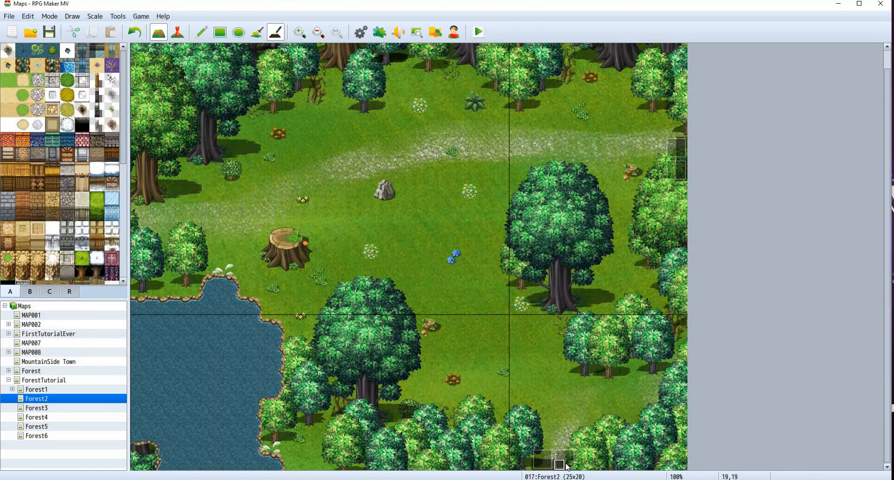
pyautogui.scroll(2, 633, 388)
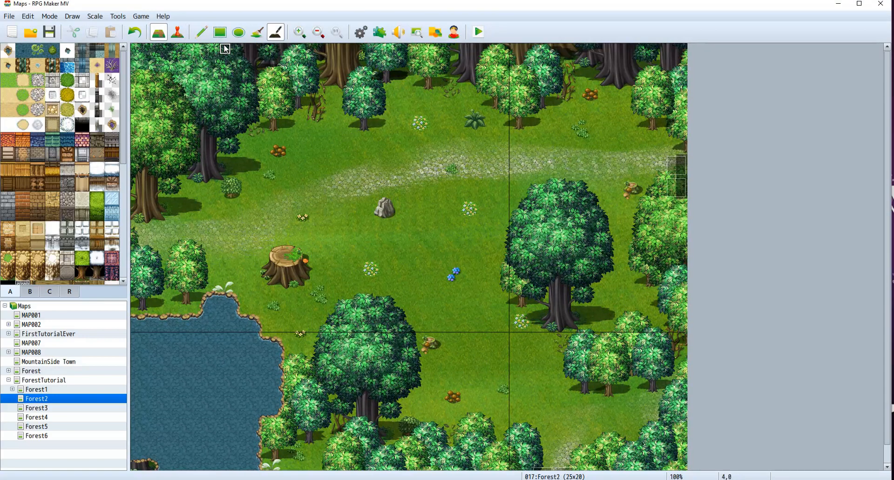
pyautogui.click(177, 32)
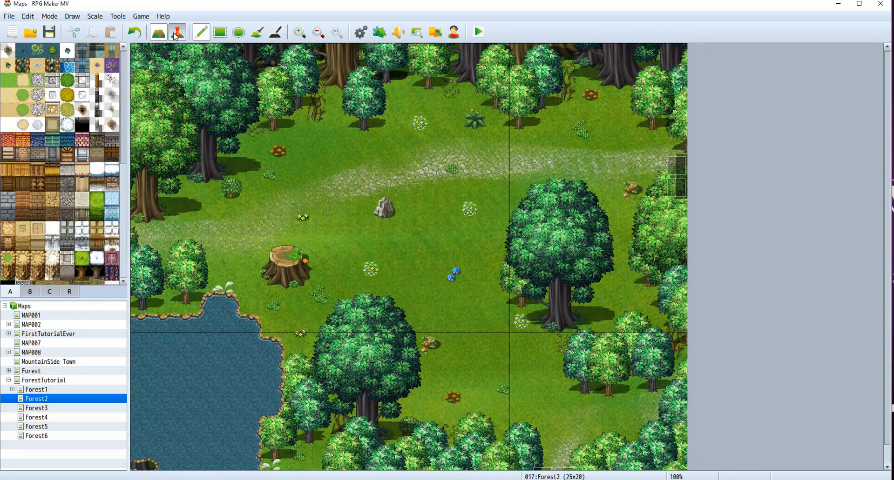
pyautogui.rightClick(142, 235)
pyautogui.moveTo(215, 312)
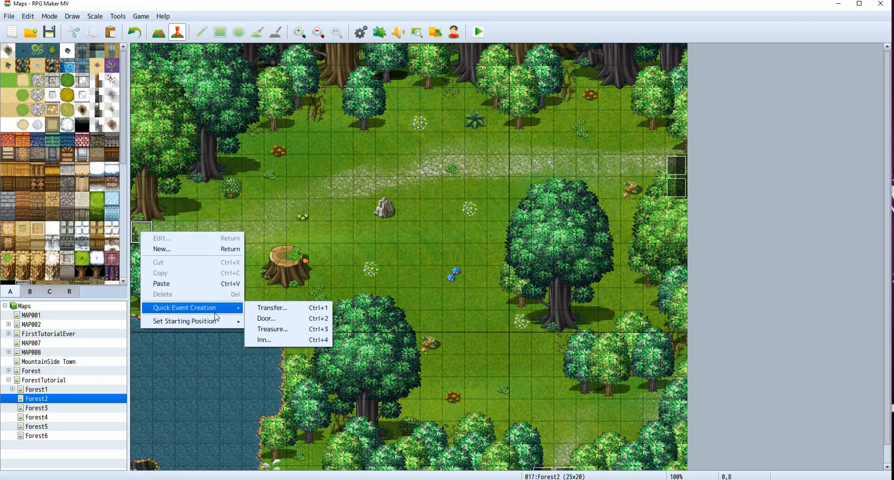
pyautogui.click(270, 307)
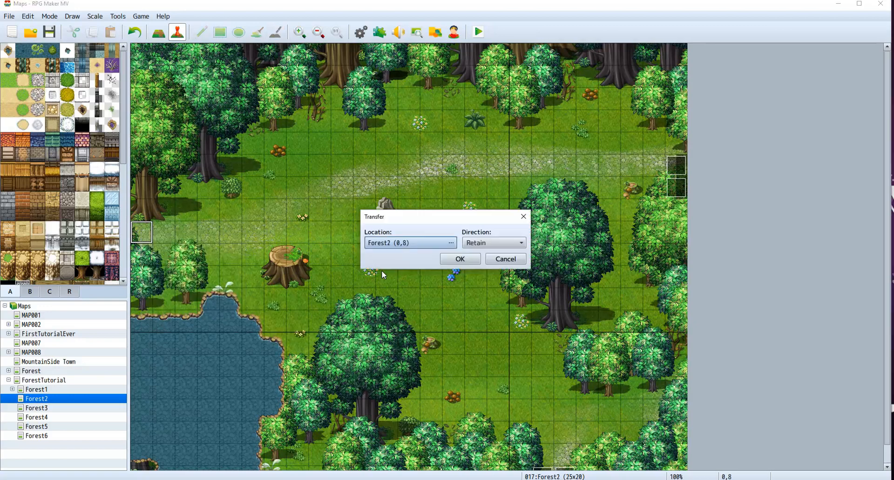
pyautogui.click(451, 242)
pyautogui.click(227, 179)
pyautogui.click(596, 173)
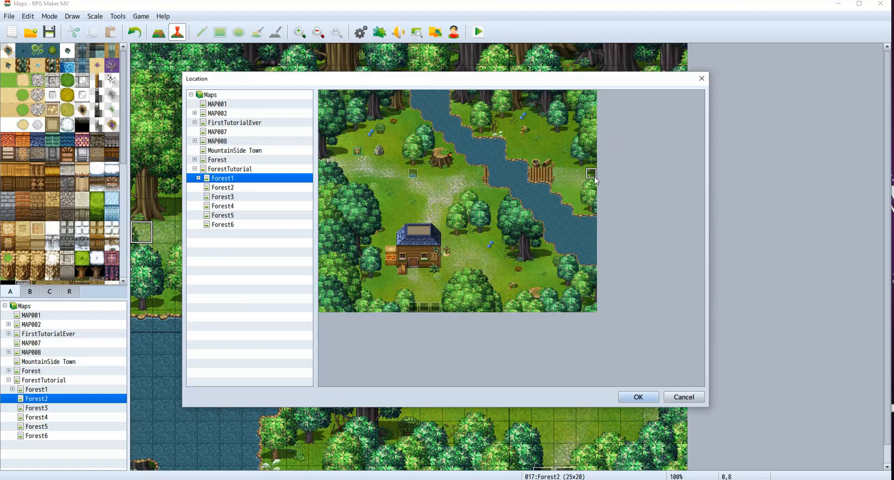
pyautogui.click(638, 397)
pyautogui.click(454, 259)
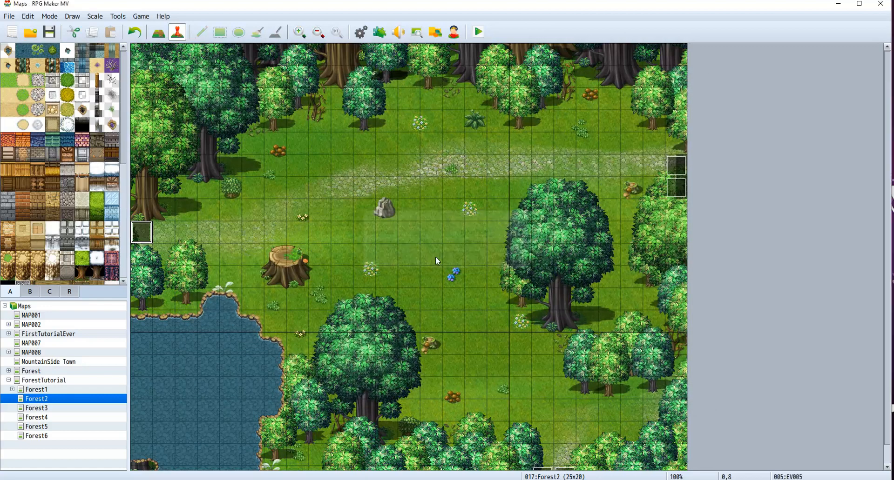
# Step: Paste a copy of the transfer event at tile (0,9) of Forest2 and set its destination to Forest1 (24,8)
pyautogui.click(139, 255)
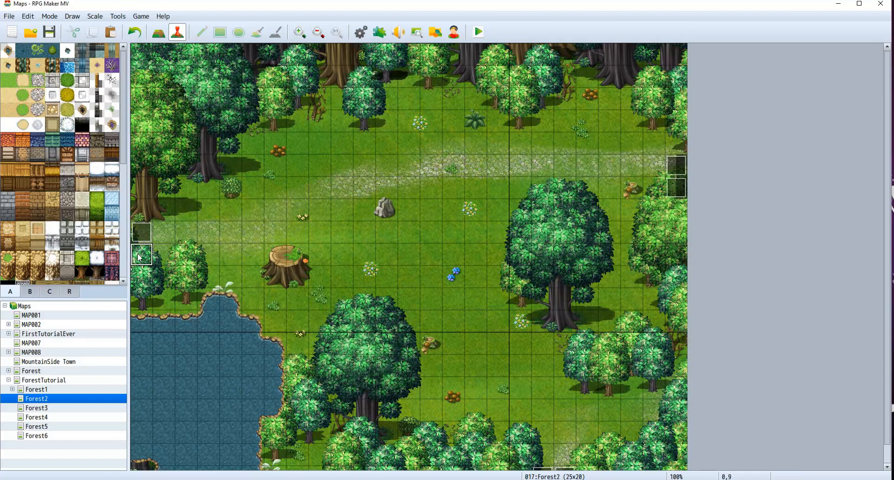
pyautogui.hotkey('ctrl', 'v')
pyautogui.doubleClick(140, 255)
pyautogui.doubleClick(452, 155)
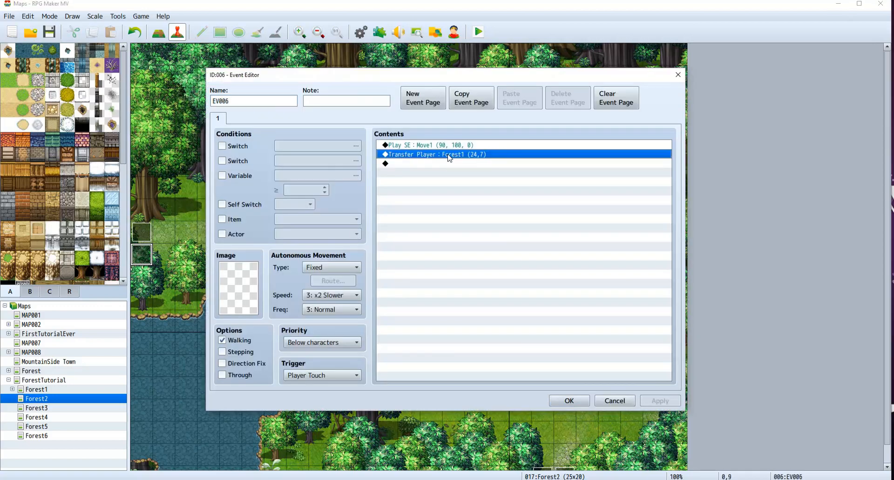
pyautogui.click(560, 220)
pyautogui.click(671, 199)
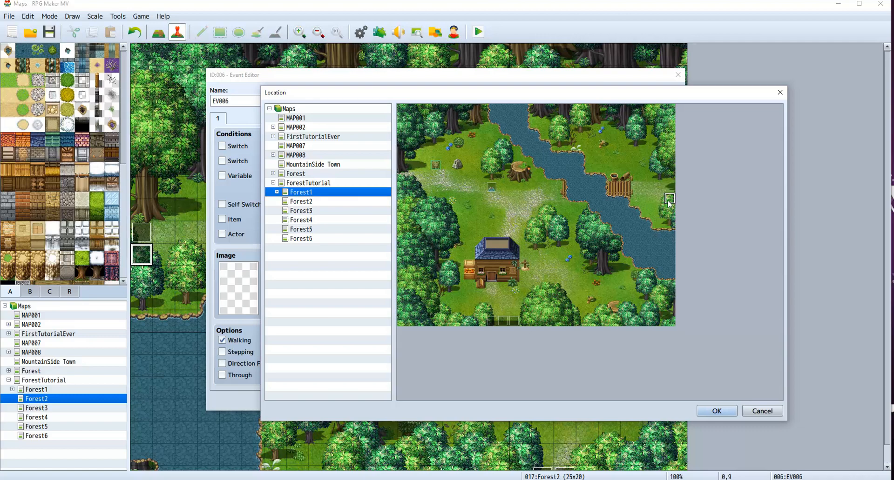
pyautogui.click(728, 414)
pyautogui.click(525, 323)
pyautogui.click(569, 402)
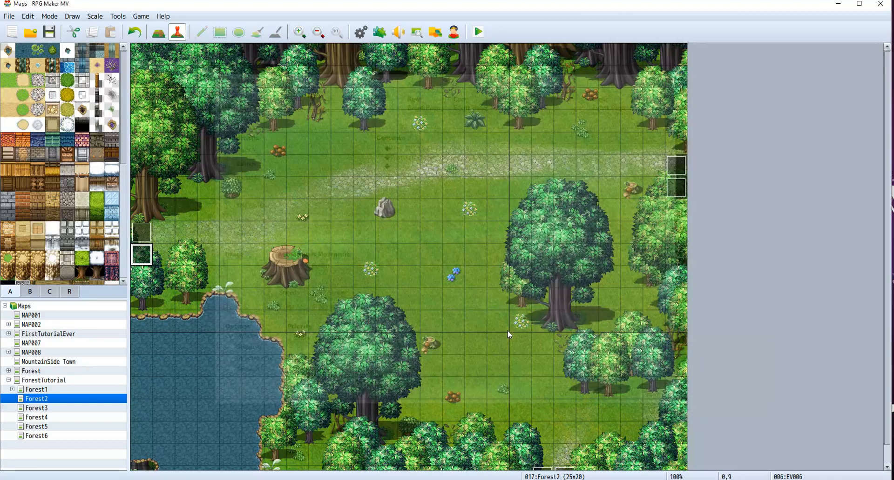
# Step: Compare the east edge of Forest1 with the west path of Forest2 to check how their exit tiles line up
pyautogui.click(158, 32)
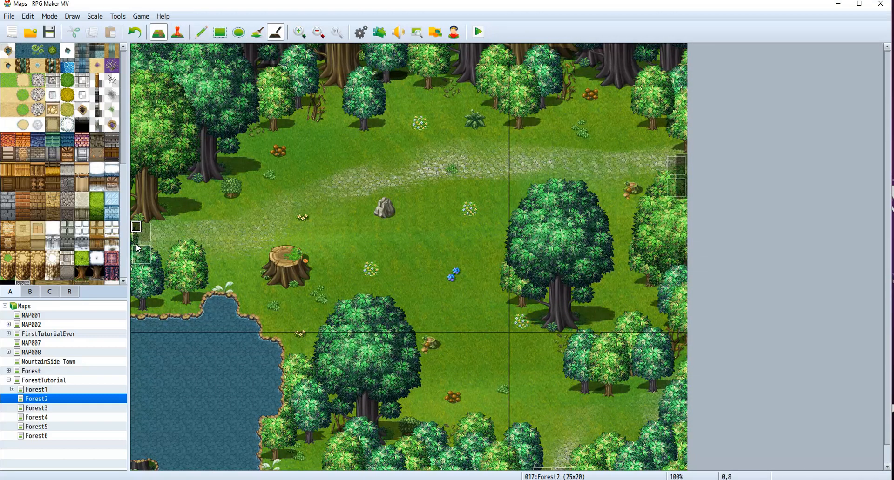
pyautogui.click(36, 389)
pyautogui.scroll(1, 529, 236)
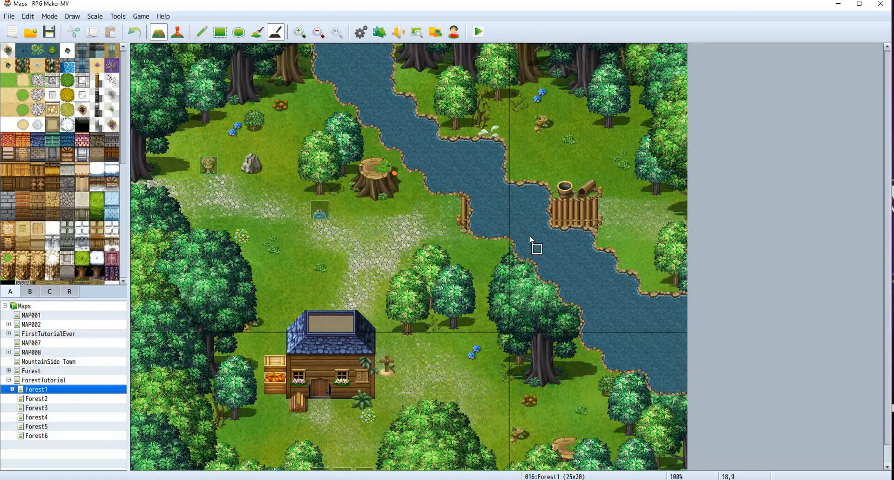
pyautogui.press('F6')
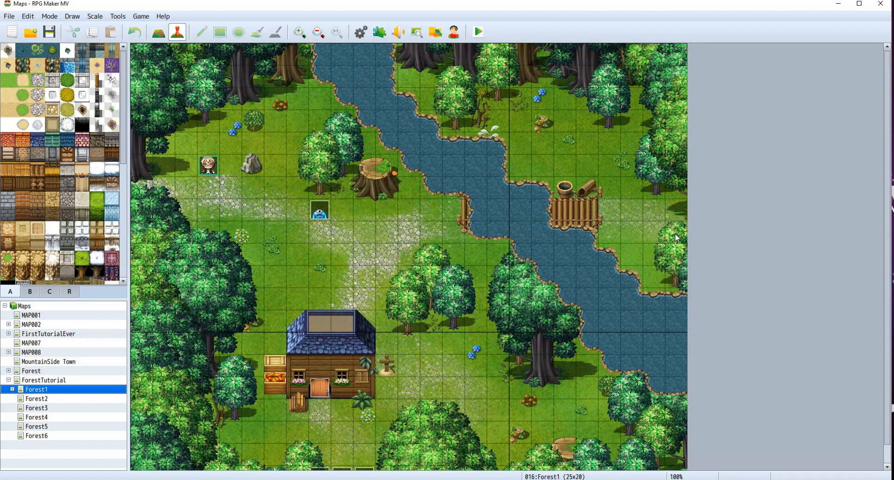
pyautogui.click(677, 238)
pyautogui.rightClick(676, 238)
pyautogui.press('Escape')
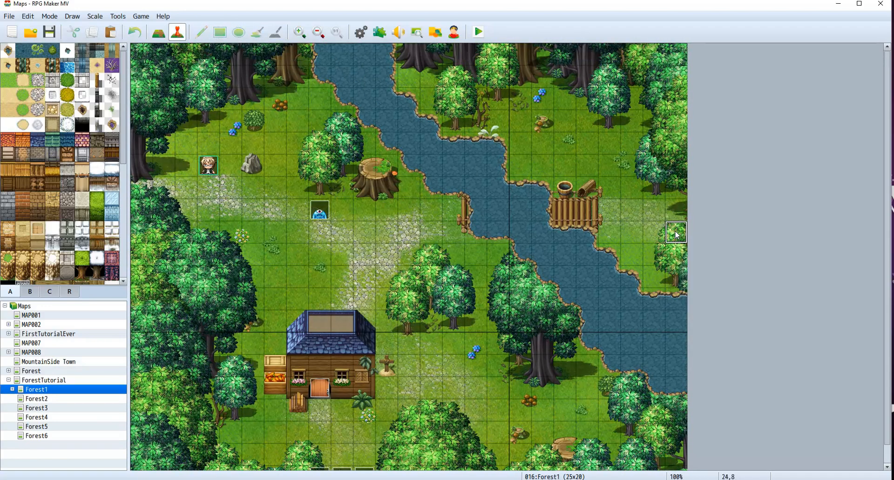
pyautogui.click(58, 401)
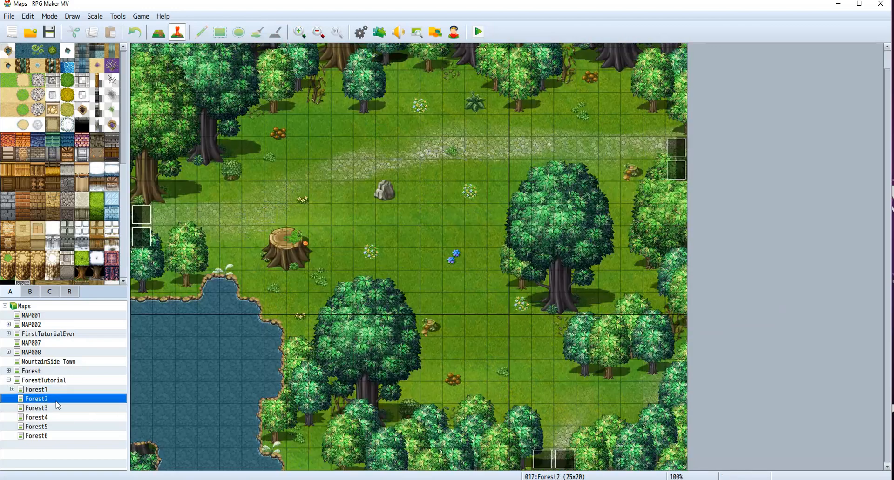
pyautogui.click(144, 206)
pyautogui.scroll(1, 157, 188)
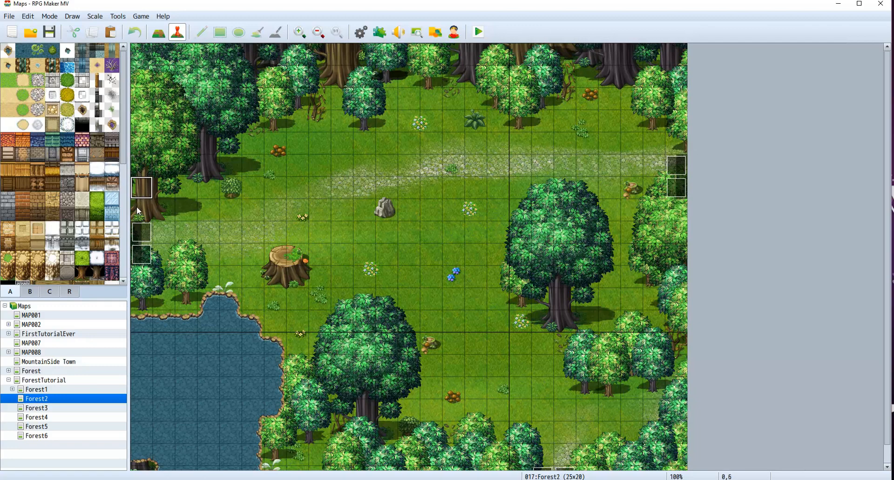
pyautogui.click(58, 390)
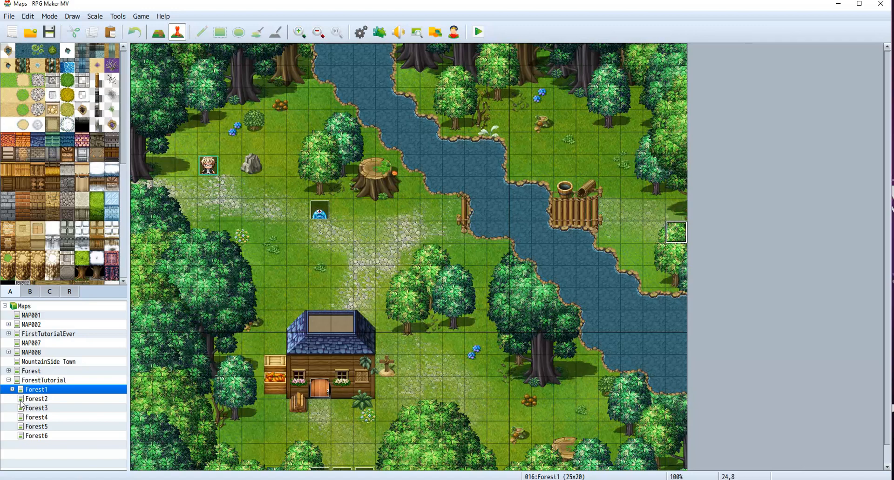
# Step: In Forest2, change the destination of the transfer event at tile (0,8) to Forest1 (24,8)
pyautogui.click(49, 401)
pyautogui.doubleClick(147, 237)
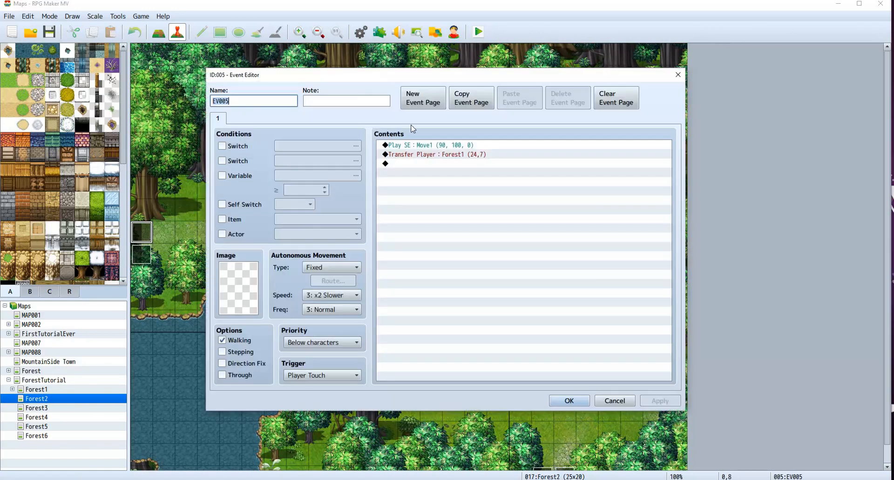
pyautogui.doubleClick(432, 155)
pyautogui.click(561, 222)
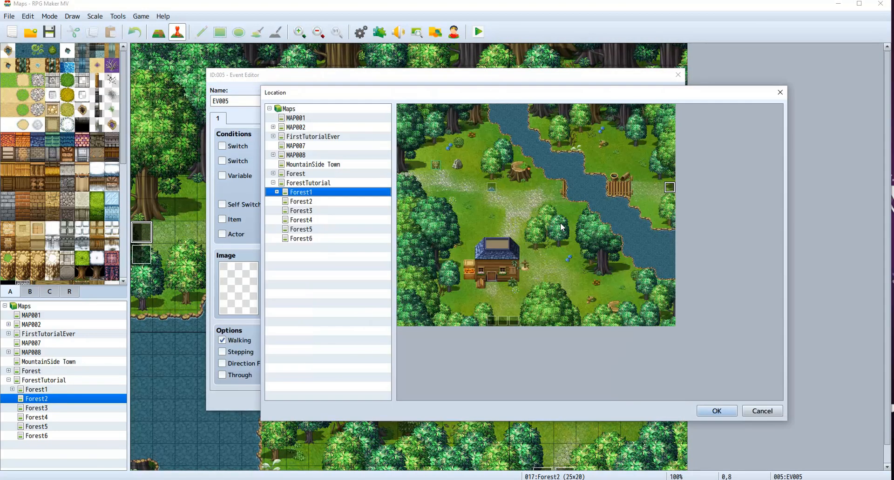
pyautogui.click(670, 199)
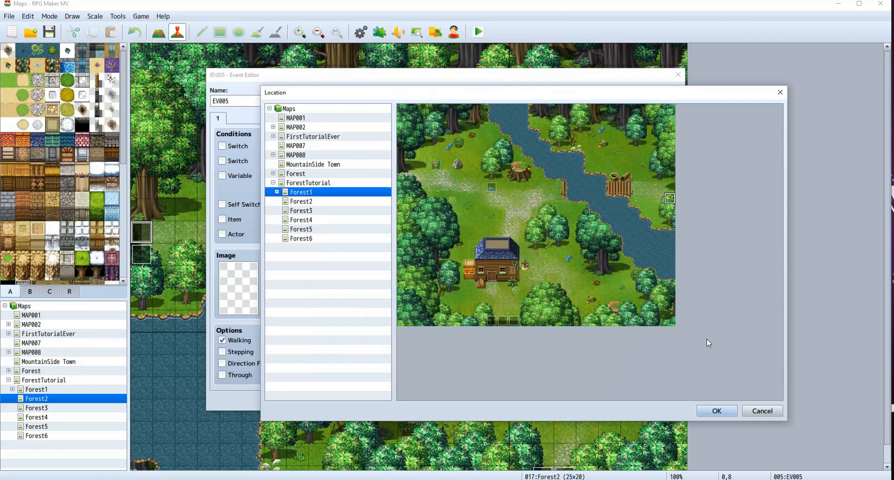
pyautogui.click(717, 411)
pyautogui.click(582, 321)
pyautogui.click(579, 403)
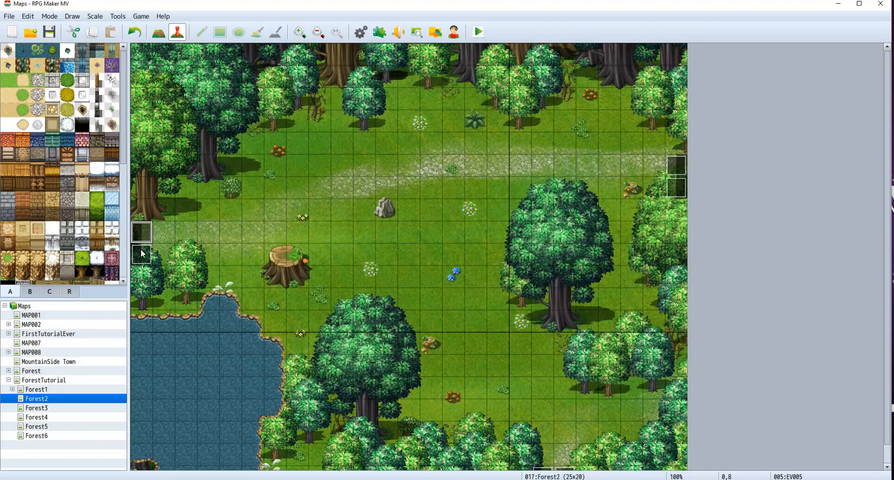
# Step: Change the destination of the Forest2 transfer event at tile (0,9) to Forest1 (24,9)
pyautogui.doubleClick(142, 254)
pyautogui.doubleClick(429, 154)
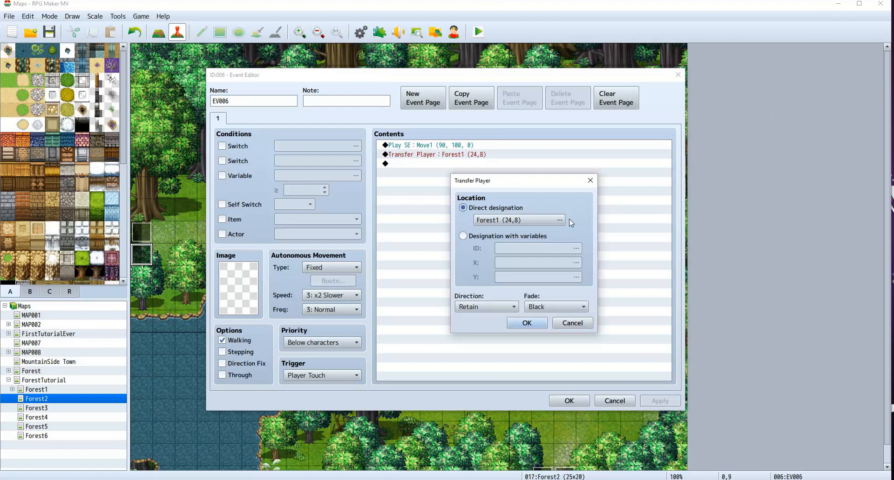
pyautogui.click(560, 221)
pyautogui.click(670, 210)
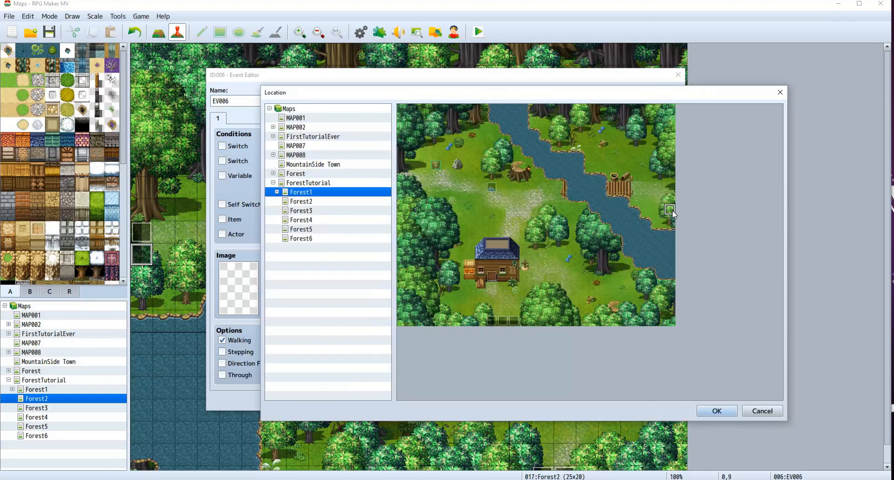
pyautogui.click(716, 411)
pyautogui.click(527, 325)
pyautogui.click(580, 406)
# Step: In Forest1, create a quick transfer event at tile (24,8) on the east edge, leading to Forest2 (0,8)
pyautogui.click(52, 391)
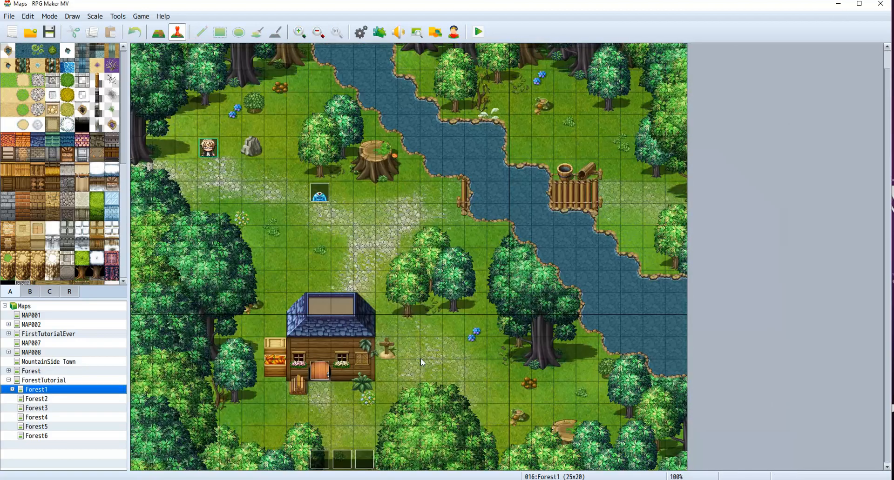
pyautogui.rightClick(675, 236)
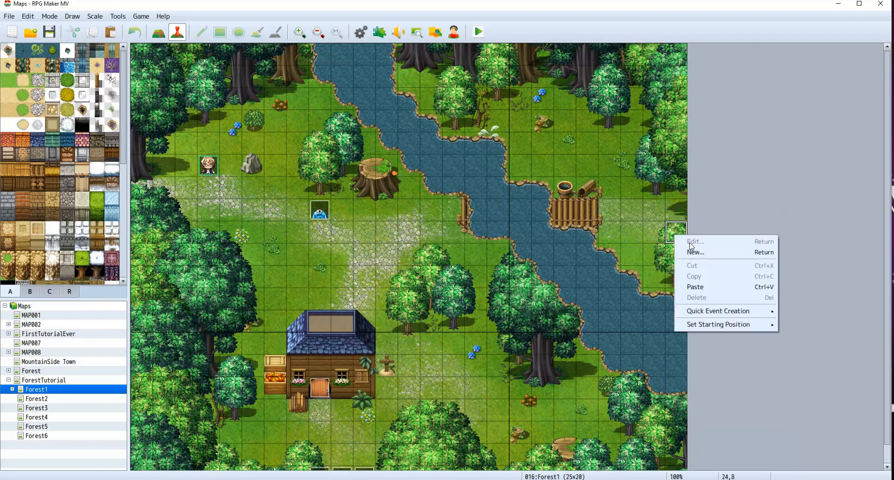
pyautogui.moveTo(725, 312)
pyautogui.click(812, 312)
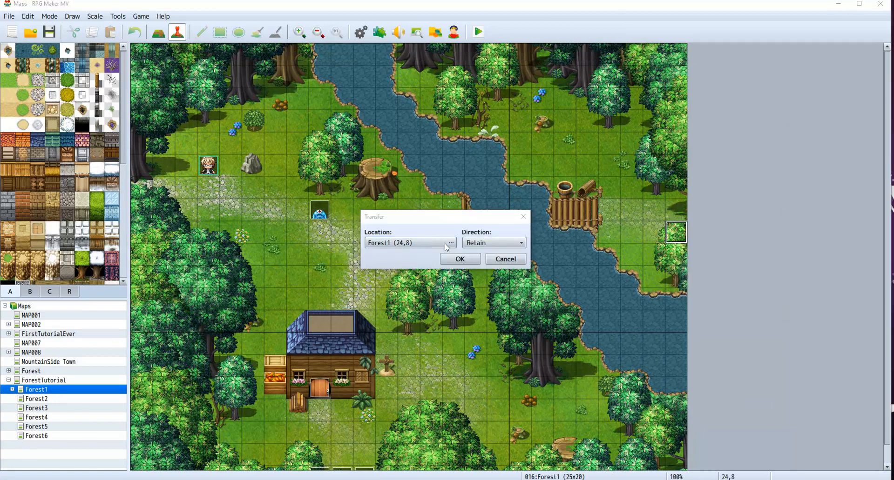
pyautogui.click(409, 246)
pyautogui.click(329, 189)
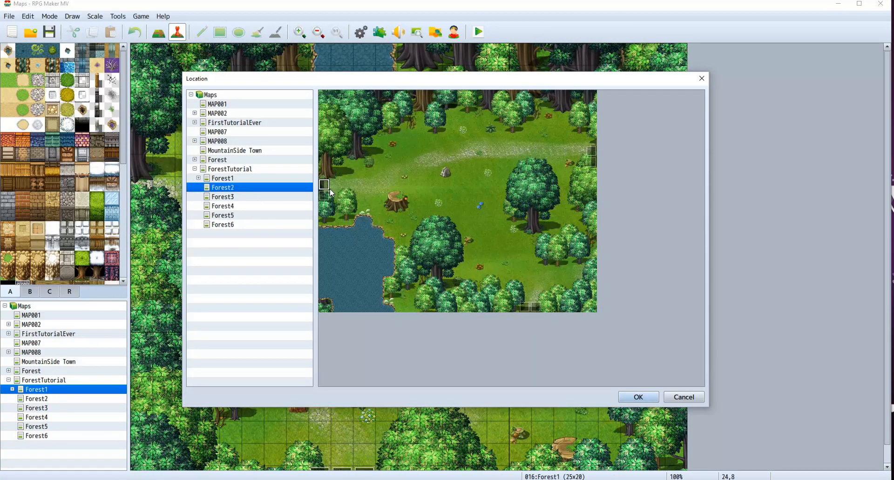
pyautogui.click(638, 397)
pyautogui.click(474, 255)
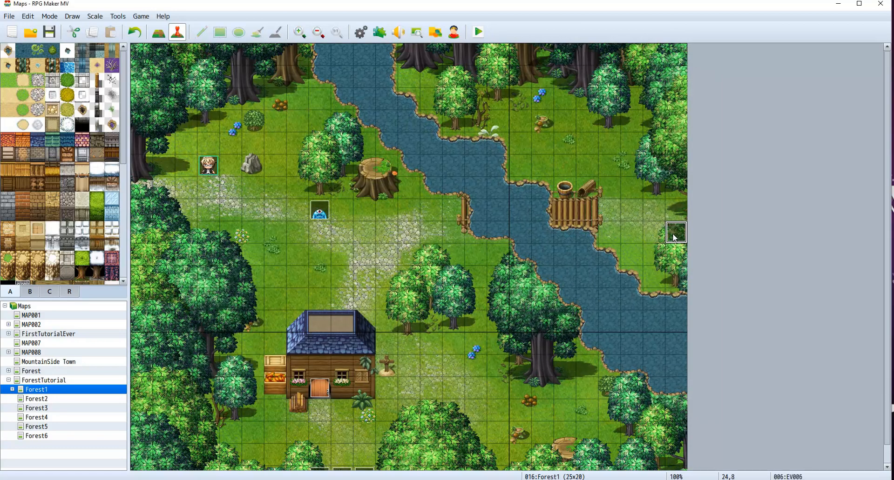
# Step: Paste a copy of the transfer event at tile (24,9) of Forest1 and set its destination to Forest2 (0,9)
pyautogui.click(671, 256)
pyautogui.hotkey('ctrl', 'v')
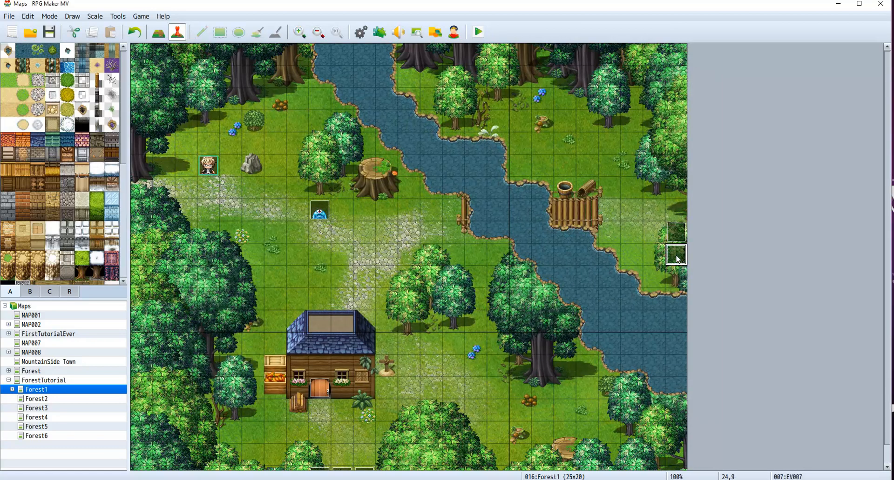
pyautogui.doubleClick(677, 260)
pyautogui.click(480, 164)
pyautogui.doubleClick(465, 154)
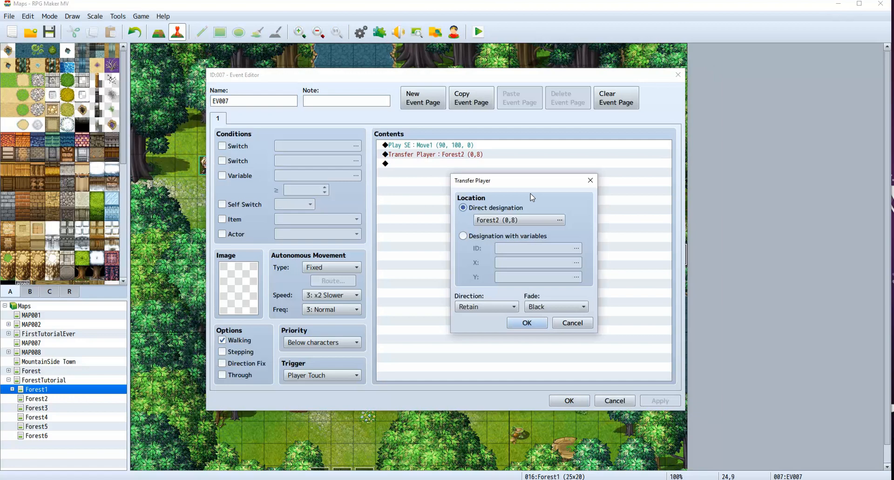
pyautogui.click(559, 220)
pyautogui.click(308, 212)
pyautogui.click(310, 203)
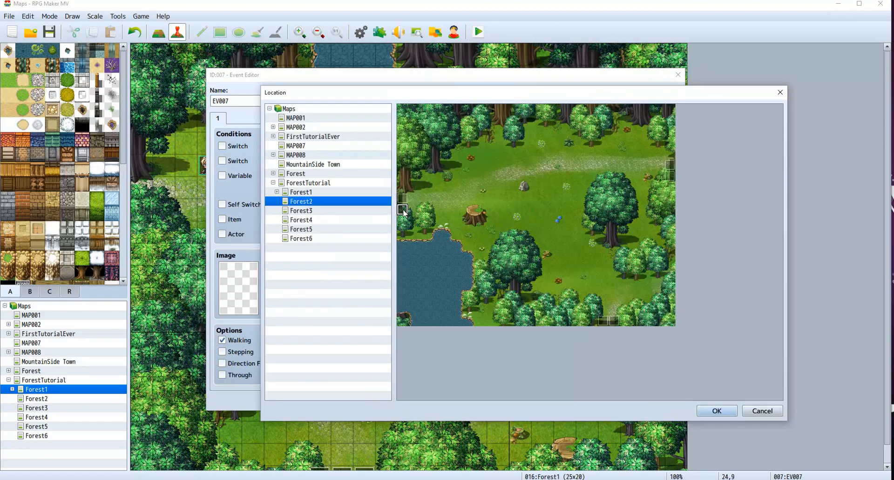
pyautogui.click(714, 412)
pyautogui.click(514, 322)
pyautogui.click(573, 402)
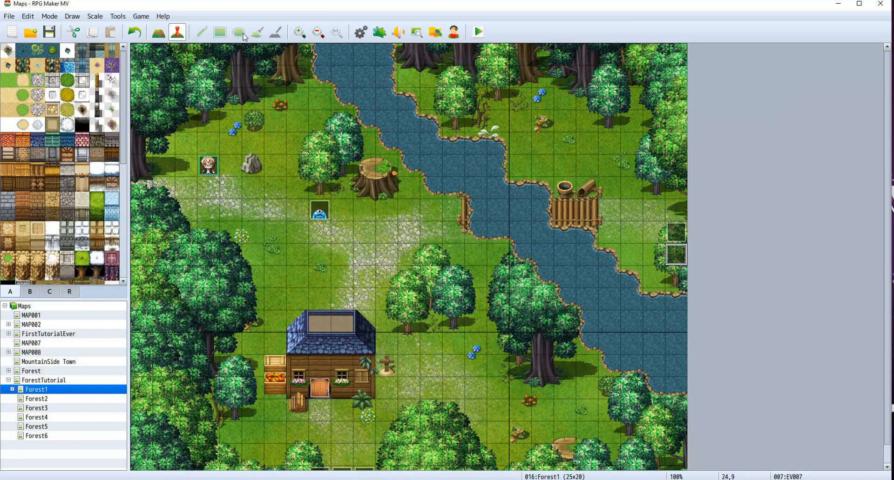
# Step: Check the east path of Forest1 without the event grid, and delete the blue creature's event at tile (8,7)
pyautogui.click(167, 35)
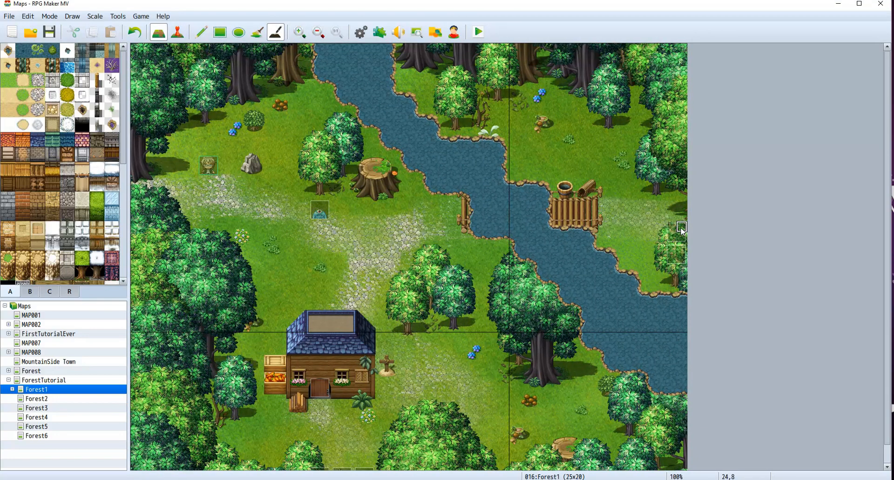
pyautogui.click(177, 32)
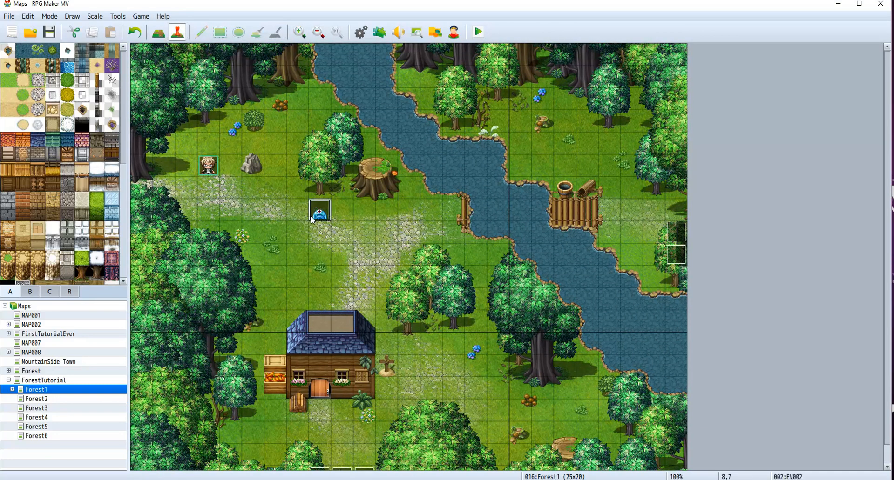
pyautogui.scroll(-1, 443, 221)
pyautogui.scroll(1, 429, 209)
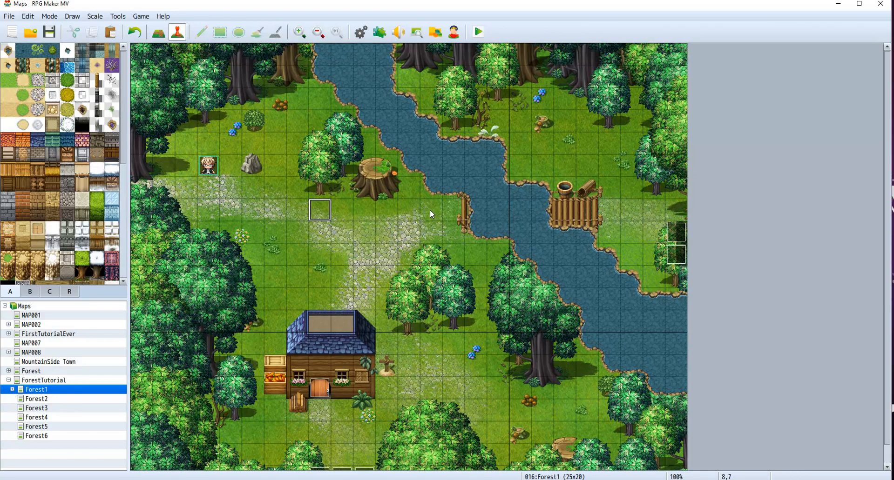
pyautogui.scroll(-1, 409, 280)
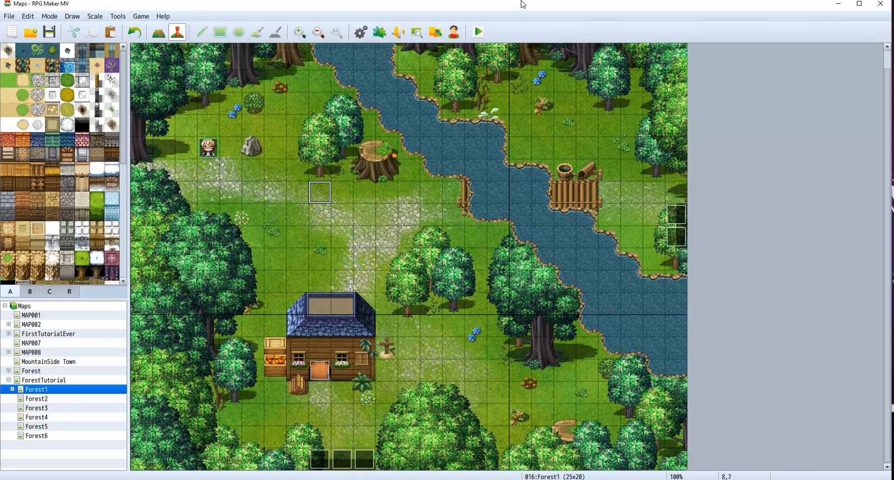
# Step: Start a playtest with a new game and walk the character across the bridge to Forest1's east exit
pyautogui.click(479, 31)
pyautogui.click(400, 273)
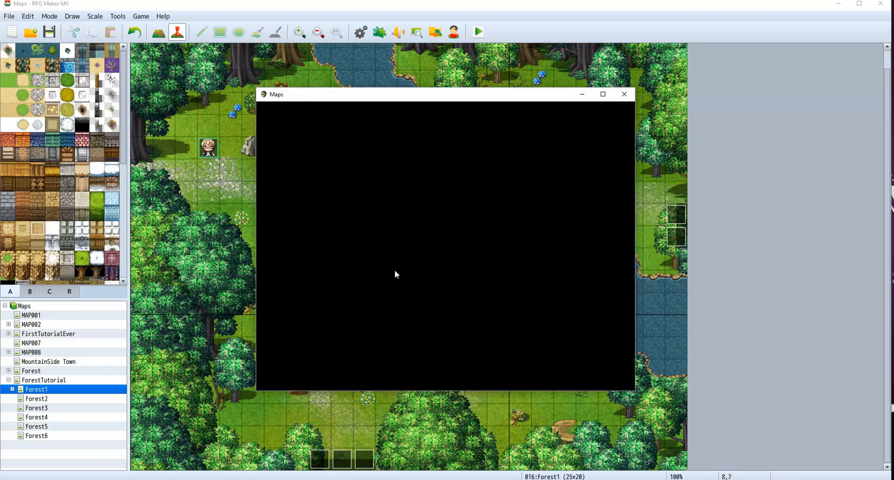
pyautogui.press('Return')
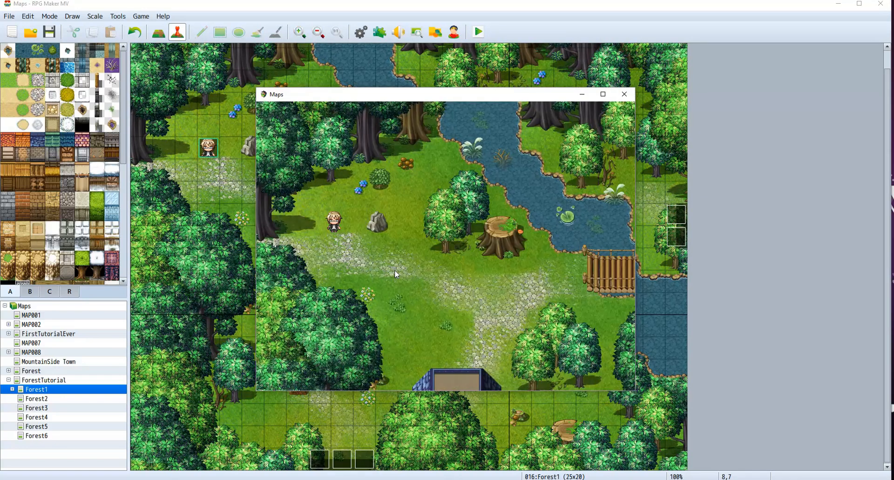
pyautogui.press('Down')
pyautogui.press('Right')
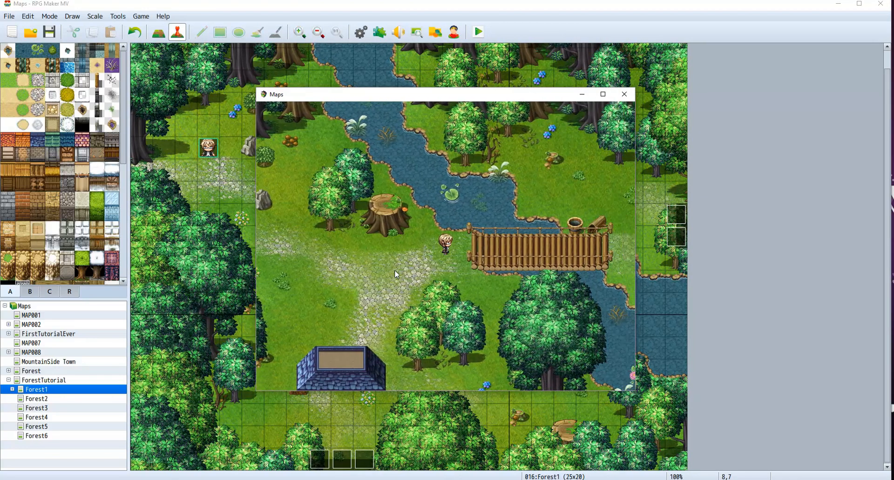
pyautogui.press('Right')
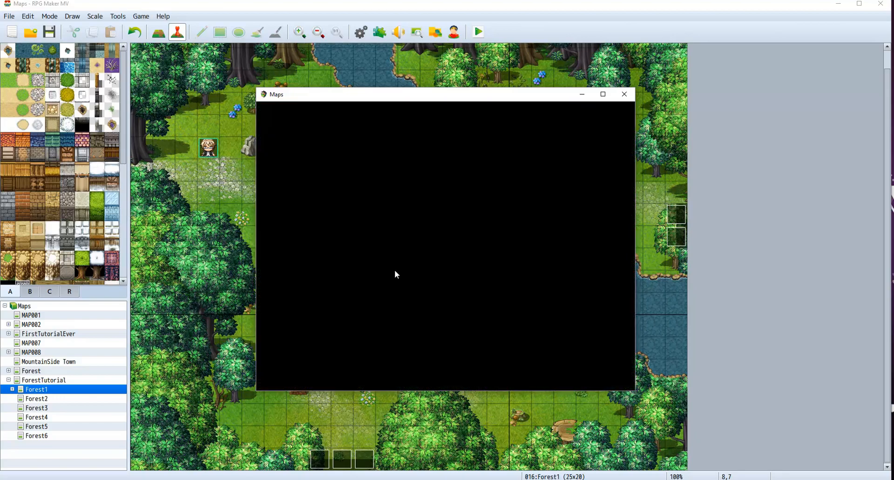
# Step: Test the transfers between Forest1 and Forest2, and walk through Forest2's east exit into Forest3
pyautogui.press('Down')
pyautogui.press('Up')
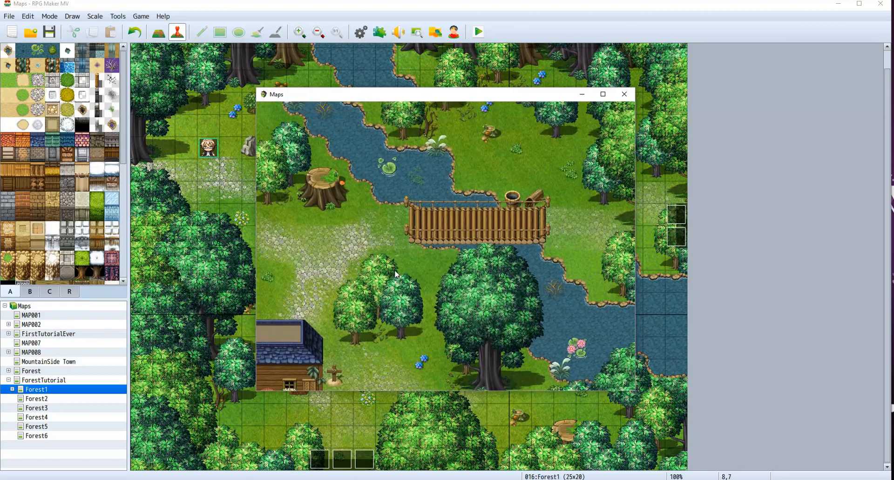
pyautogui.press('Right')
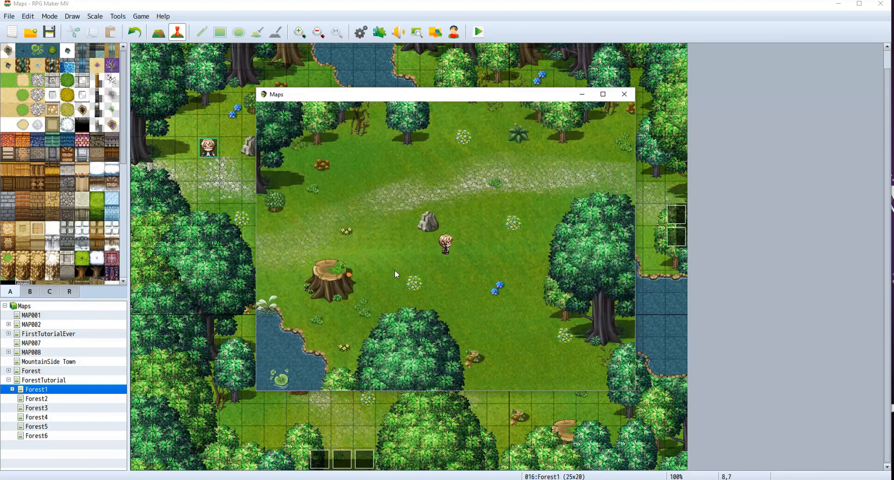
pyautogui.press('Up')
pyautogui.press('Right')
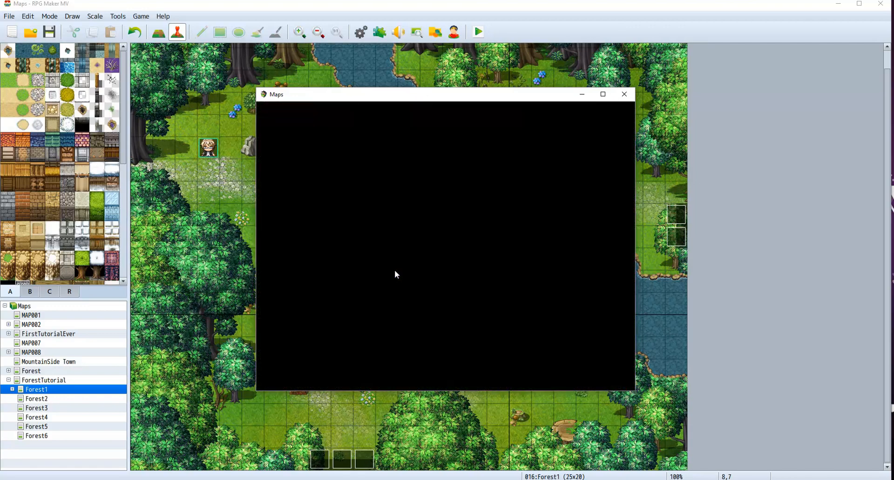
pyautogui.press('Right')
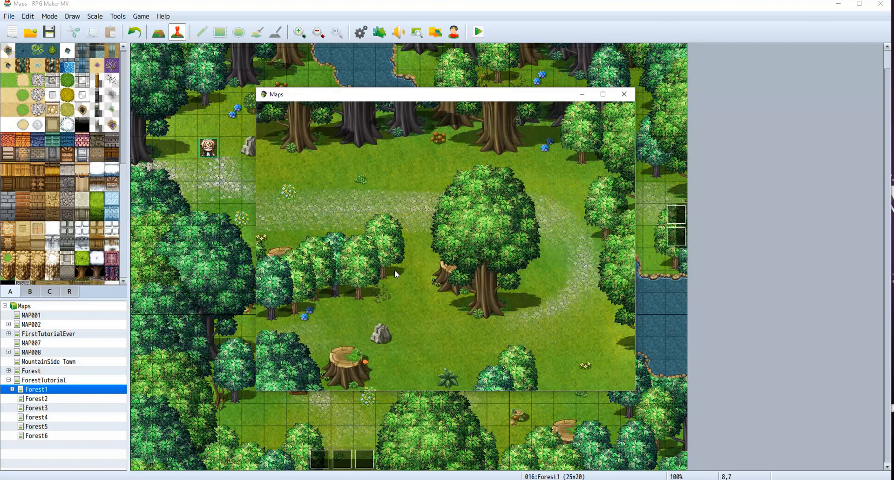
# Step: Walk south through Forest3 and test the transfer at its south edge into the adjoining river map
pyautogui.press('Down')
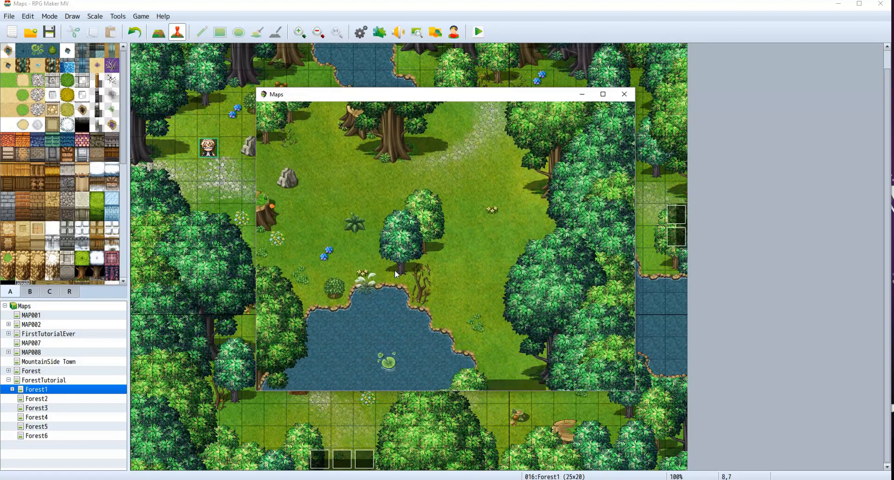
pyautogui.press('Down')
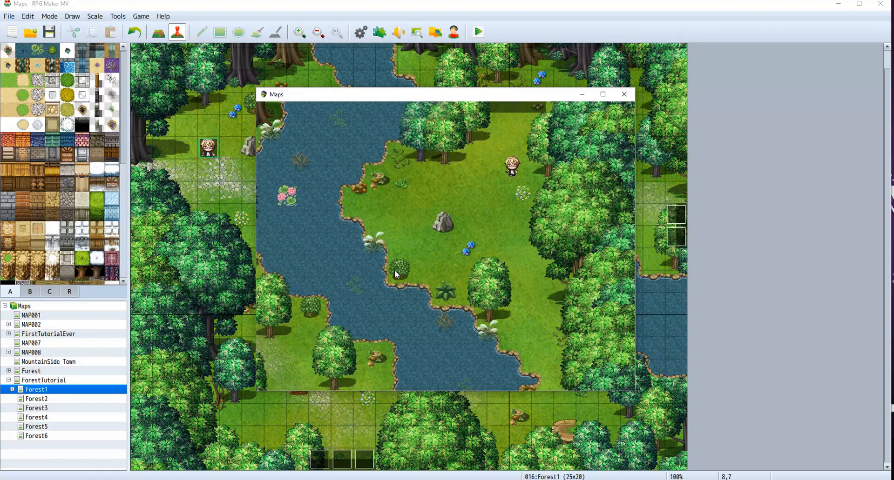
pyautogui.press('Down')
pyautogui.press('Up')
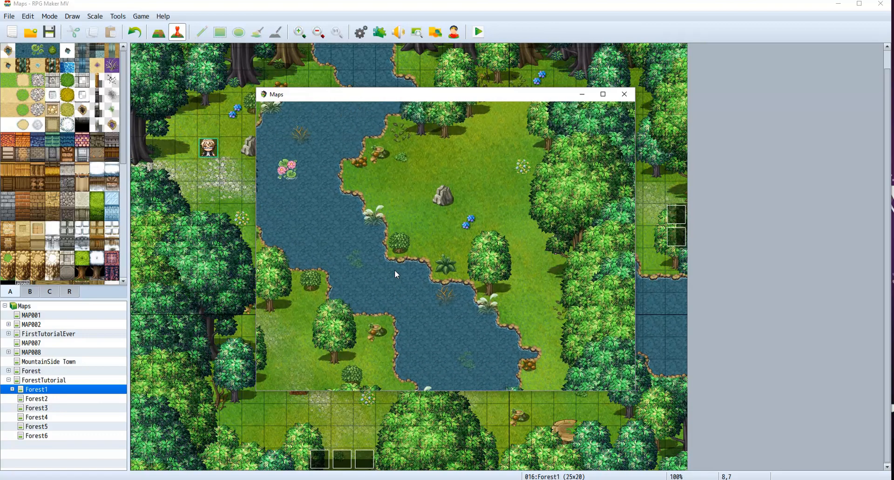
pyautogui.press('Down')
pyautogui.press('Up')
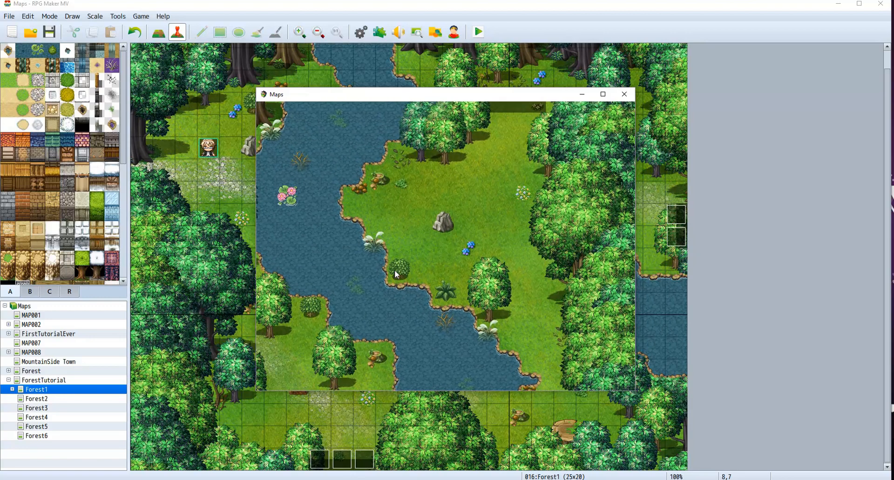
# Step: Explore the river map's east bank, walking west to the water and south to the tree near the map's lower edge
pyautogui.press('Left')
pyautogui.press('Left')
pyautogui.press('Up')
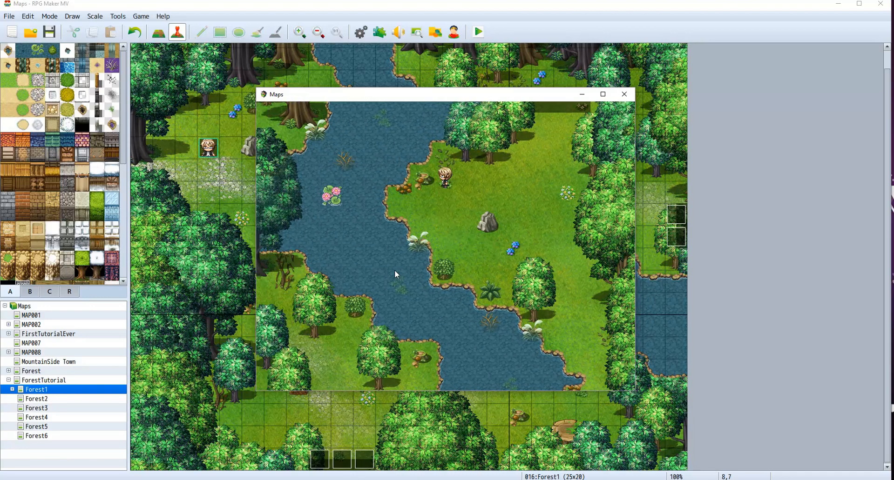
pyautogui.press('Down')
pyautogui.press('Up')
pyautogui.press('Right')
pyautogui.press('Down')
pyautogui.press('Right')
pyautogui.press('Down')
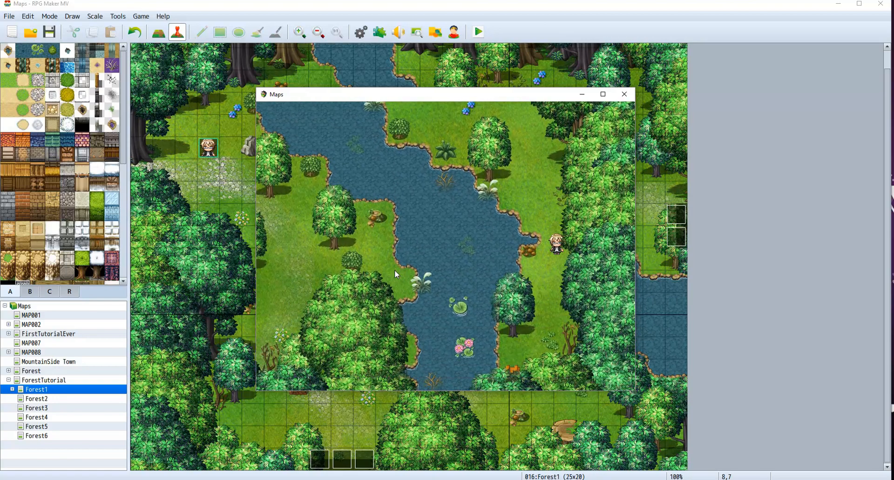
pyautogui.press('Down')
pyautogui.press('Return')
pyautogui.press('Return')
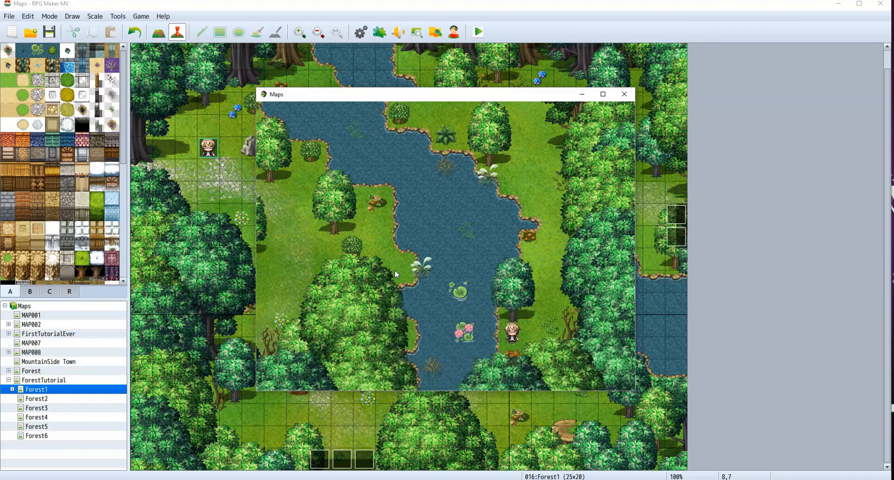
# Step: Walk the character north along the river map's east bank to the grassy gap at its north edge
pyautogui.press('Up')
pyautogui.press('Up')
pyautogui.press('Up')
pyautogui.press('Up')
pyautogui.press('Up')
pyautogui.press('Up')
pyautogui.press('Up')
pyautogui.press('Up')
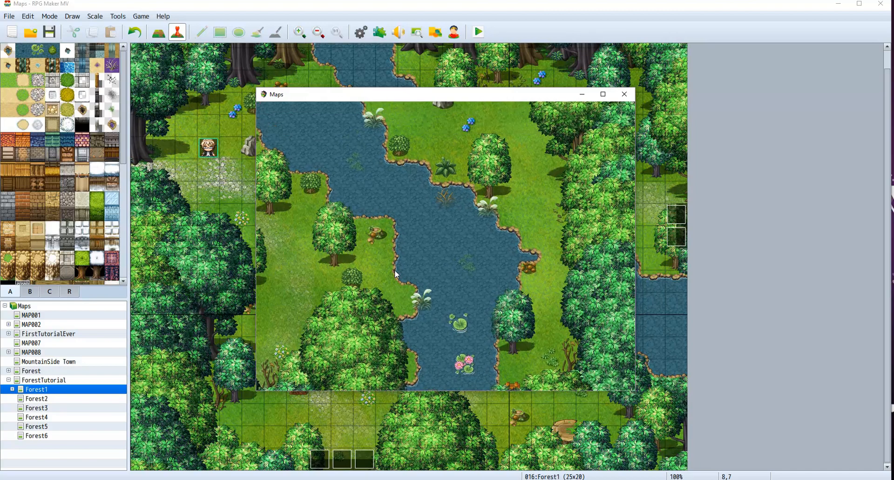
pyautogui.press('Left')
pyautogui.press('Left')
pyautogui.press('Left')
pyautogui.press('Up')
pyautogui.press('Up')
pyautogui.press('Up')
pyautogui.press('Up')
pyautogui.press('Up')
pyautogui.press('Up')
pyautogui.press('Up')
pyautogui.press('Right')
pyautogui.press('Up')
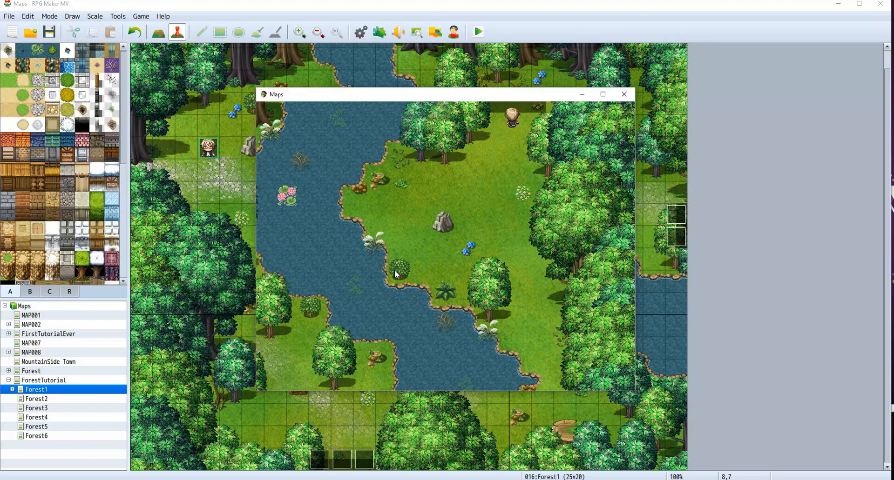
# Step: Test the transfer at the river map's north edge into Forest3 and walk north to the trees beside the pond
pyautogui.press('Up')
pyautogui.press('Up')
pyautogui.press('Left')
pyautogui.press('Left')
pyautogui.press('Up')
pyautogui.press('Up')
pyautogui.press('Up')
pyautogui.press('Up')
pyautogui.press('Up')
pyautogui.press('Up')
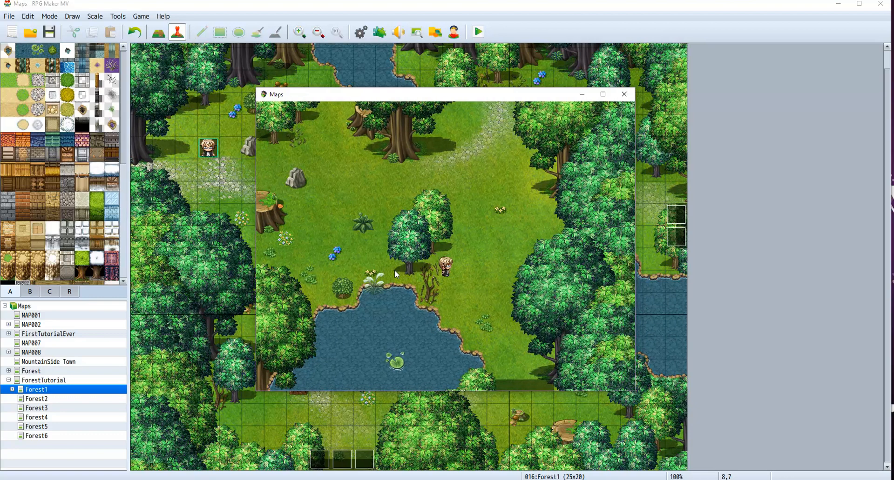
# Step: Walk west around the pond's north shore to the large trees in Forest3
pyautogui.press('Left')
pyautogui.press('Left')
pyautogui.press('Left')
pyautogui.press('Left')
pyautogui.press('Left')
pyautogui.press('Left')
pyautogui.press('Left')
pyautogui.press('Left')
pyautogui.press('Down')
pyautogui.press('Down')
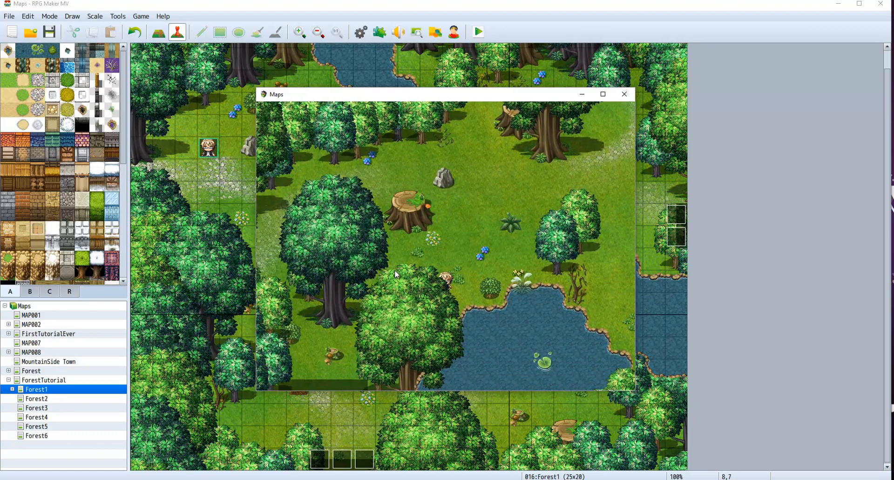
# Step: Walk south through Forest3's southwestern exit into Forest6 and open the treasure chest on the riverbank
pyautogui.press('Down')
pyautogui.press('Down')
pyautogui.press('Down')
pyautogui.press('Down')
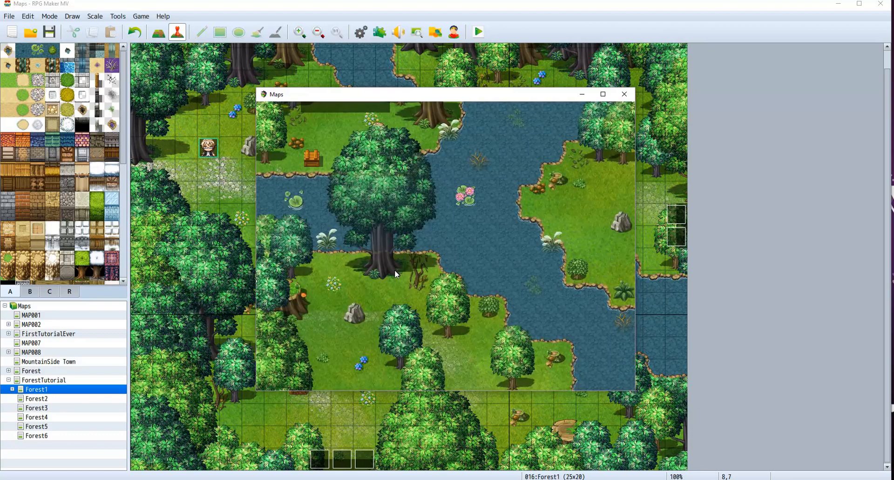
pyautogui.press('Left')
pyautogui.press('Left')
pyautogui.press('Return')
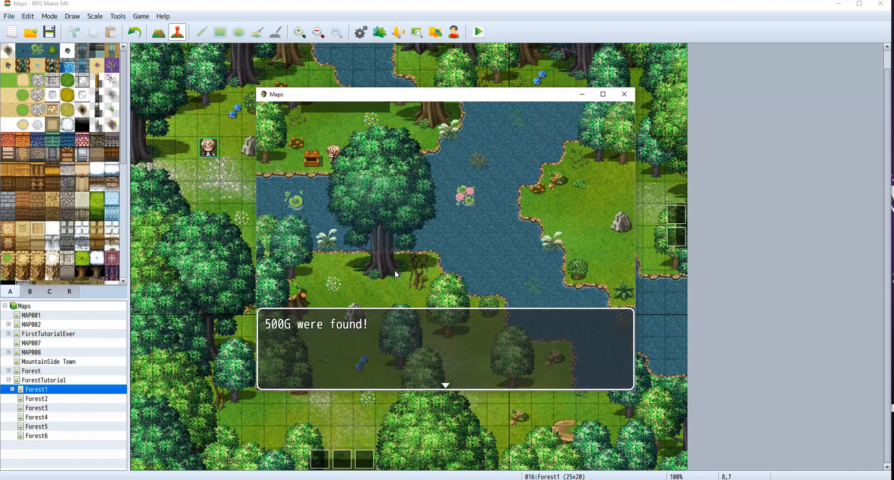
pyautogui.press('Return')
# Step: Return north from the chest into Forest3 and test its lower west exit into Forest2
pyautogui.press('Up')
pyautogui.press('Up')
pyautogui.press('Up')
pyautogui.press('Up')
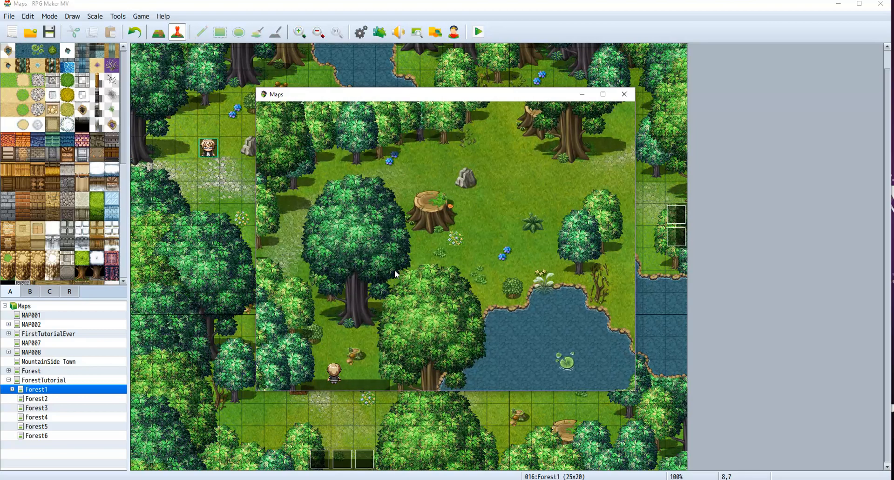
pyautogui.press('Up')
pyautogui.press('Up')
pyautogui.press('Up')
pyautogui.press('Left')
pyautogui.press('Left')
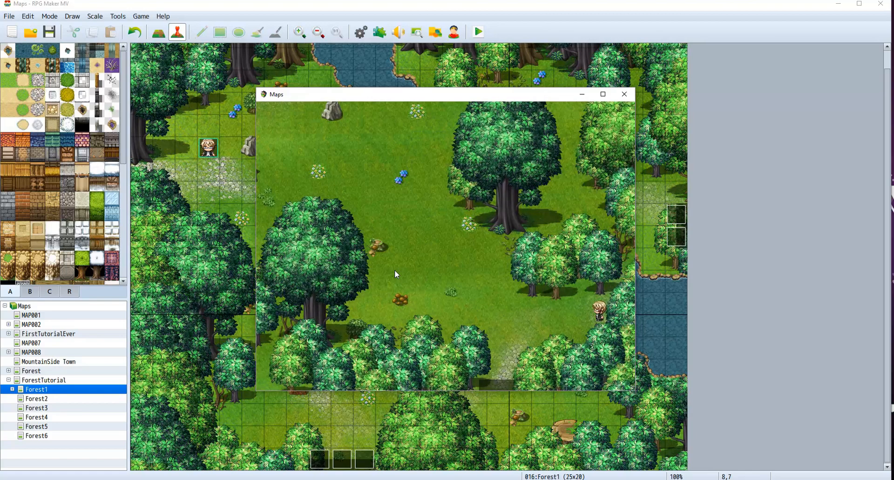
# Step: Walk southwest through Forest2 and test its south exit into Forest5 near the bridge
pyautogui.press('Down')
pyautogui.press('Down')
pyautogui.press('Left')
pyautogui.press('Left')
pyautogui.press('Left')
pyautogui.press('Down')
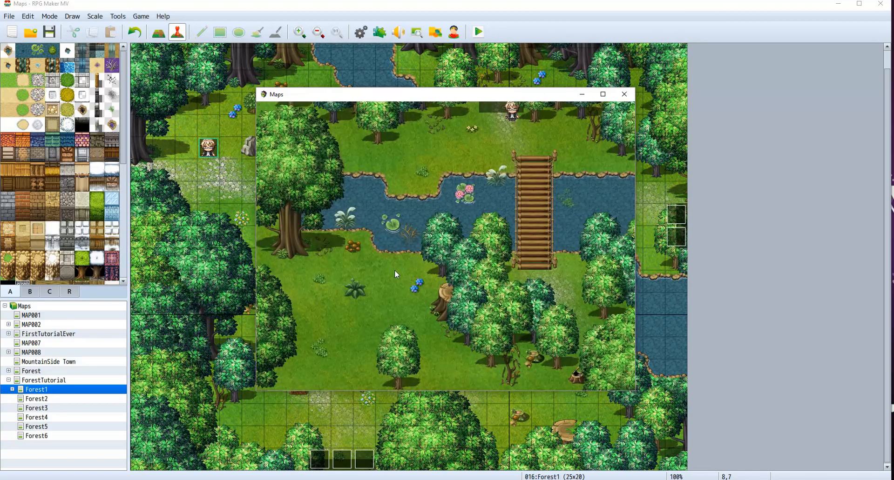
# Step: Walk west along Forest5's north riverbank and test the hidden transfer at its north edge into Forest2
pyautogui.press('Down')
pyautogui.press('Left')
pyautogui.press('Left')
pyautogui.press('Left')
pyautogui.press('Left')
pyautogui.press('Left')
pyautogui.press('Left')
pyautogui.press('Left')
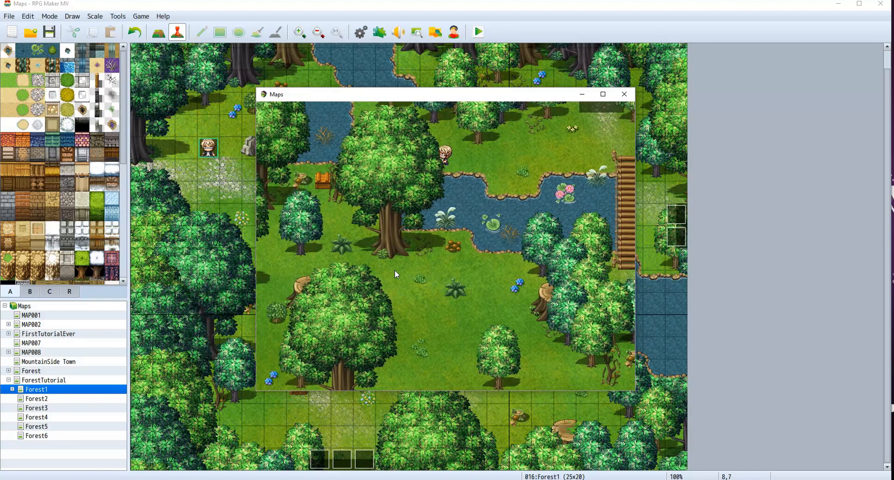
pyautogui.press('Left')
pyautogui.press('Left')
pyautogui.press('Left')
pyautogui.press('Left')
pyautogui.press('Up')
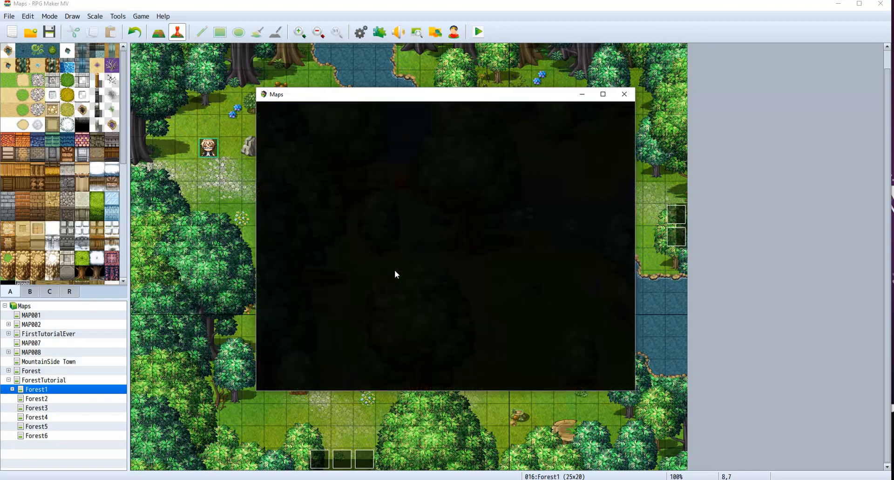
pyautogui.press('Up')
pyautogui.press('Right')
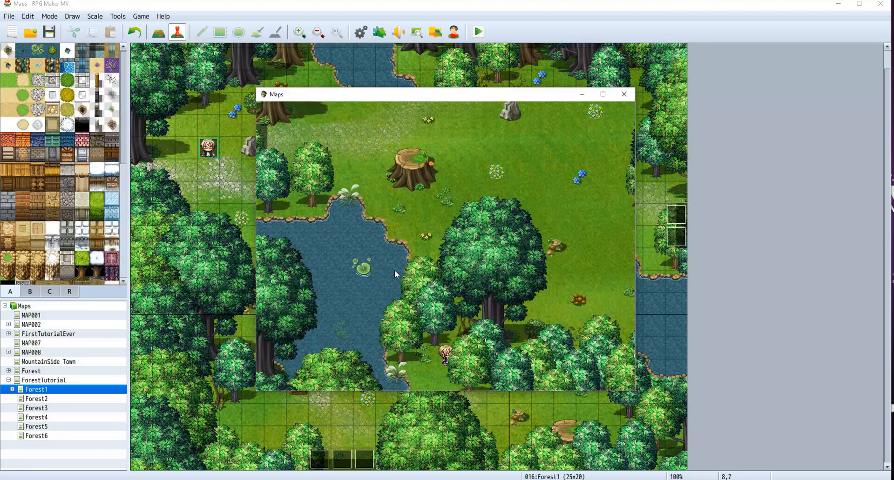
# Step: Check where the character can move in Forest2's enclosed corner beside the lake, and end the playtest
pyautogui.press('Right')
pyautogui.press('Down')
pyautogui.press('Left')
pyautogui.press('Up')
pyautogui.press('Right')
pyautogui.press('Down')
pyautogui.press('Left')
pyautogui.press('Down')
pyautogui.click(624, 94)
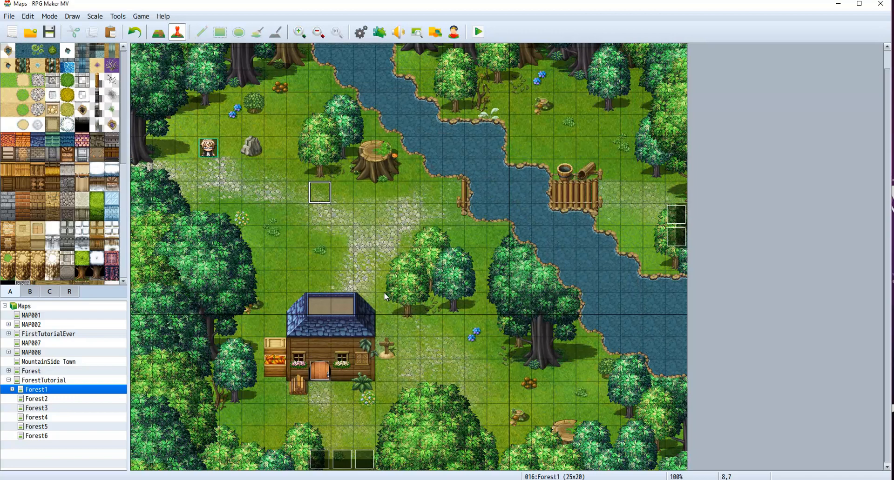
# Step: Create a transfer event on Forest2 at 7,19 leading to Forest5 (8,0) with Retain direction, and shade the map's bottom edge beside it
pyautogui.click(37, 399)
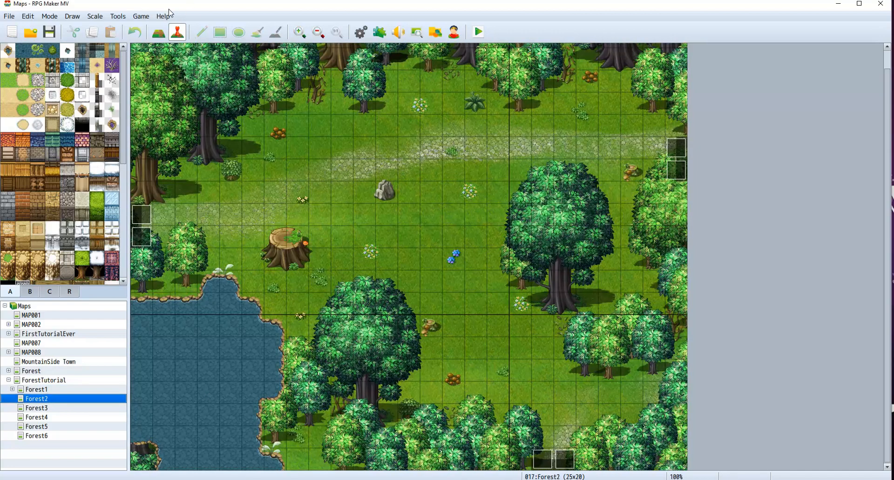
pyautogui.click(160, 32)
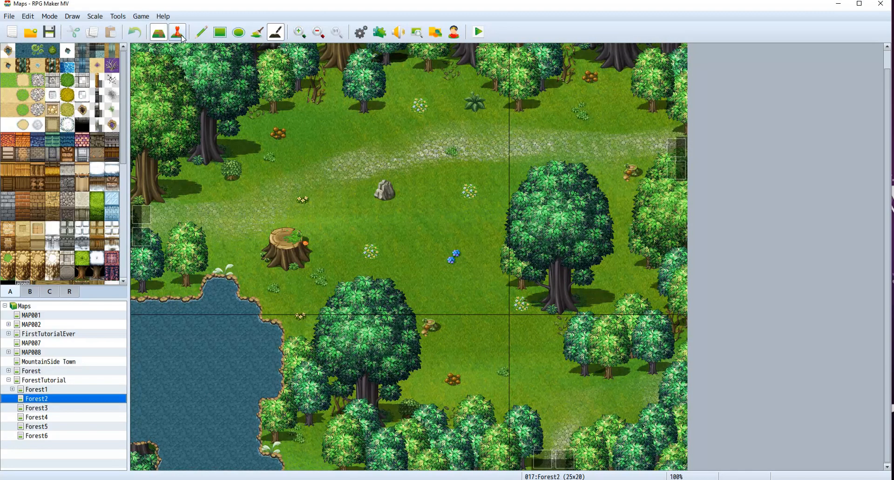
pyautogui.click(177, 32)
pyautogui.click(297, 461)
pyautogui.rightClick(300, 462)
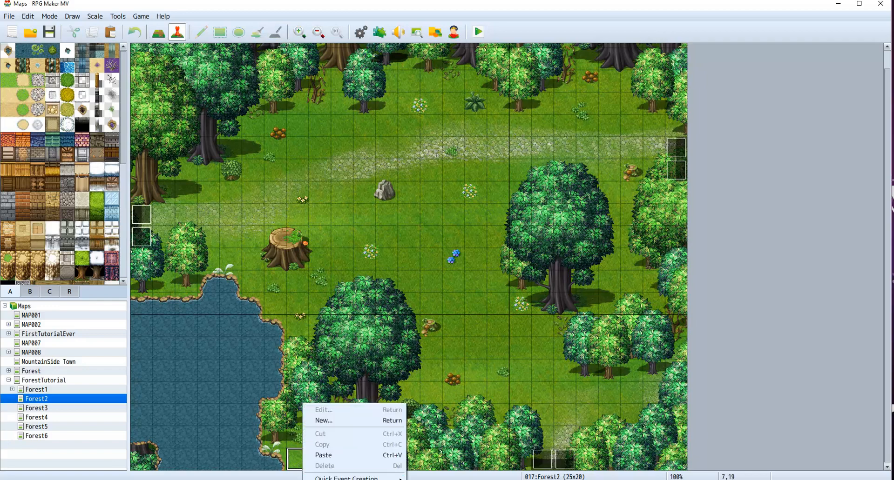
pyautogui.moveTo(354, 478)
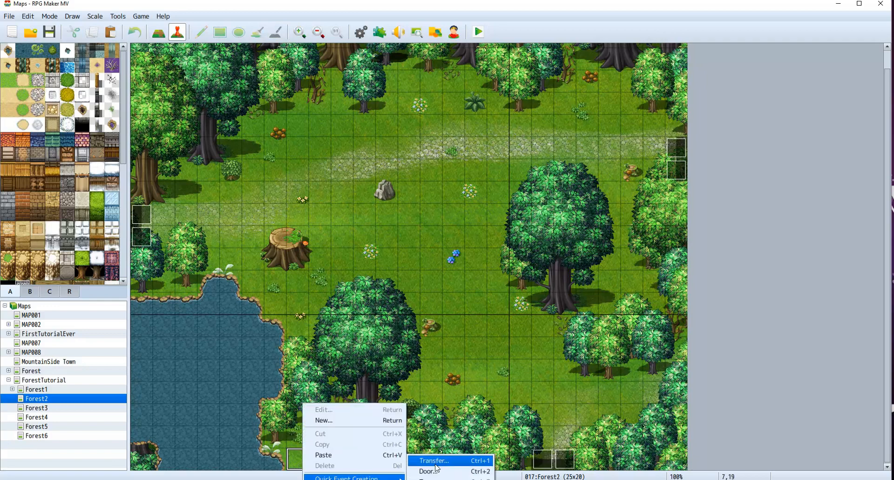
pyautogui.click(435, 463)
pyautogui.click(428, 245)
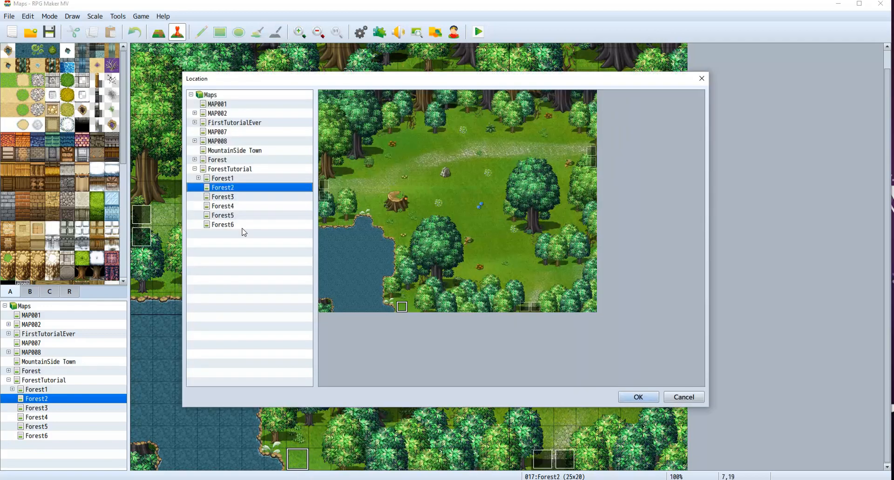
pyautogui.click(227, 216)
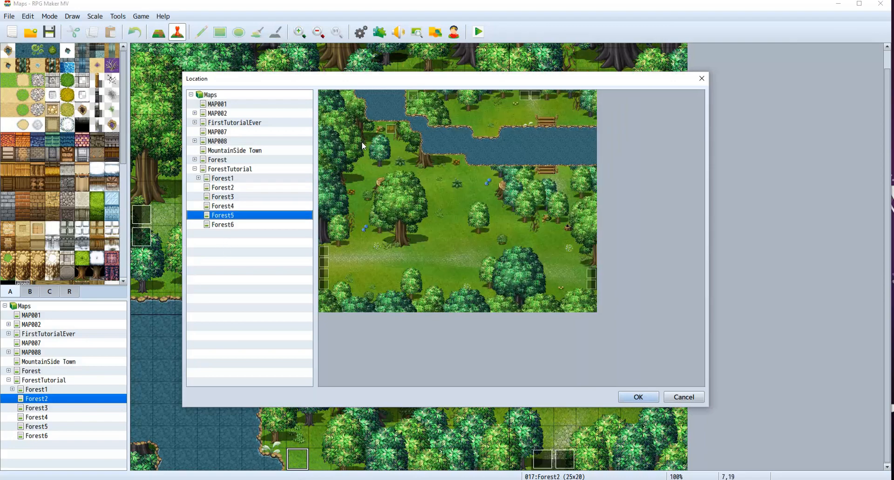
pyautogui.click(412, 96)
pyautogui.click(638, 397)
pyautogui.click(459, 262)
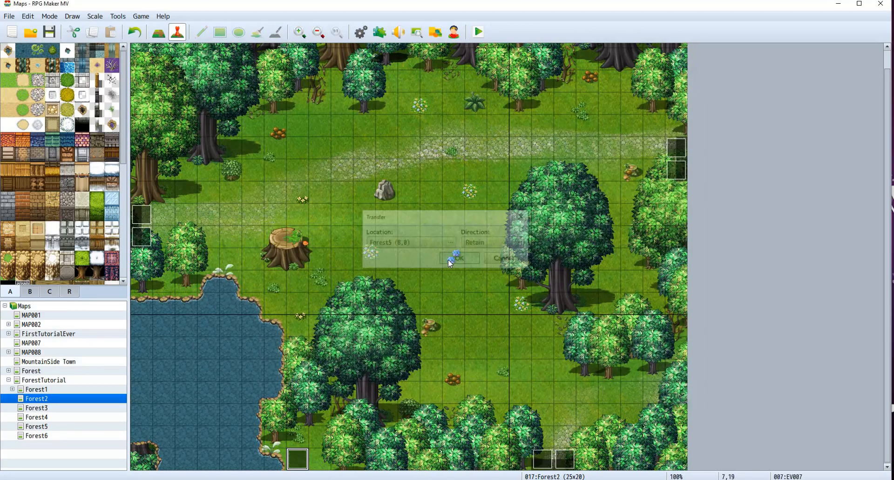
pyautogui.click(158, 35)
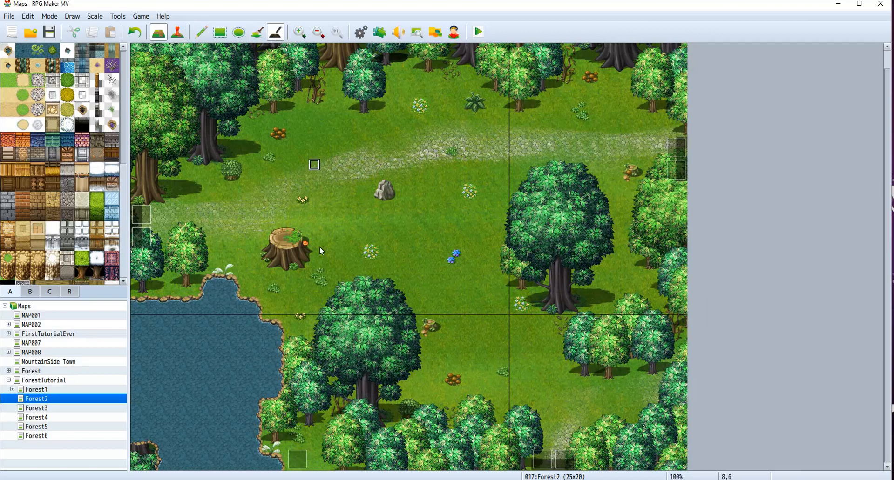
pyautogui.moveTo(295, 469); pyautogui.dragTo(316, 466)
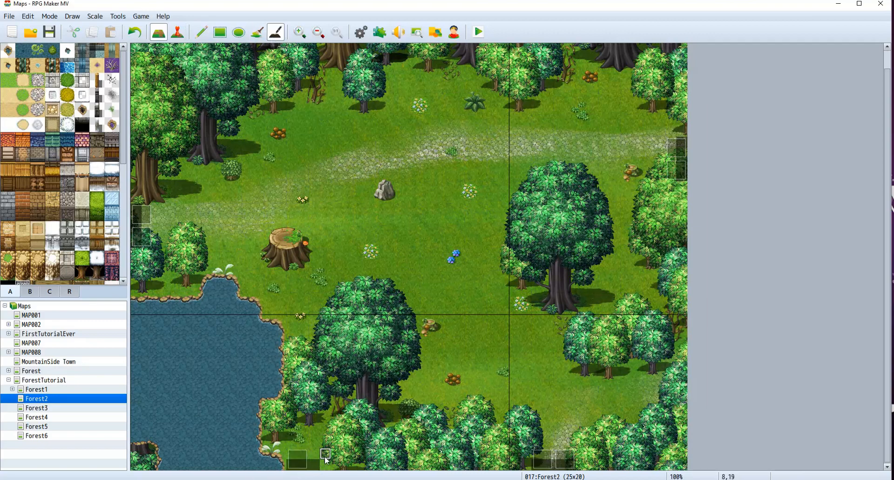
# Step: Examine the treasure chests and edge transfer events on Forest5 and Forest6 in event mode
pyautogui.click(46, 426)
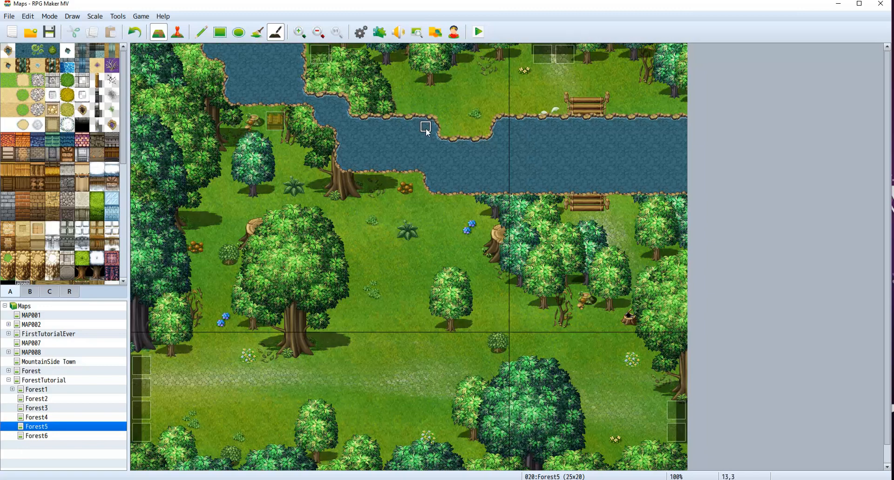
pyautogui.press('F6')
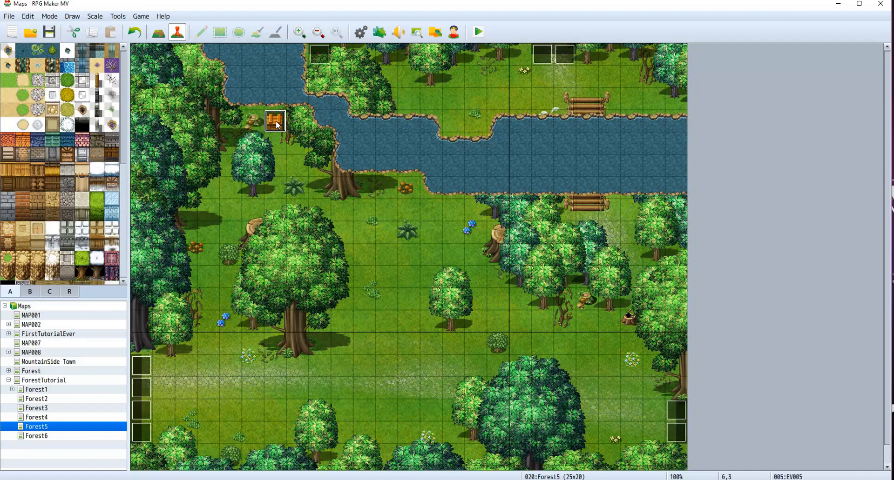
pyautogui.click(66, 436)
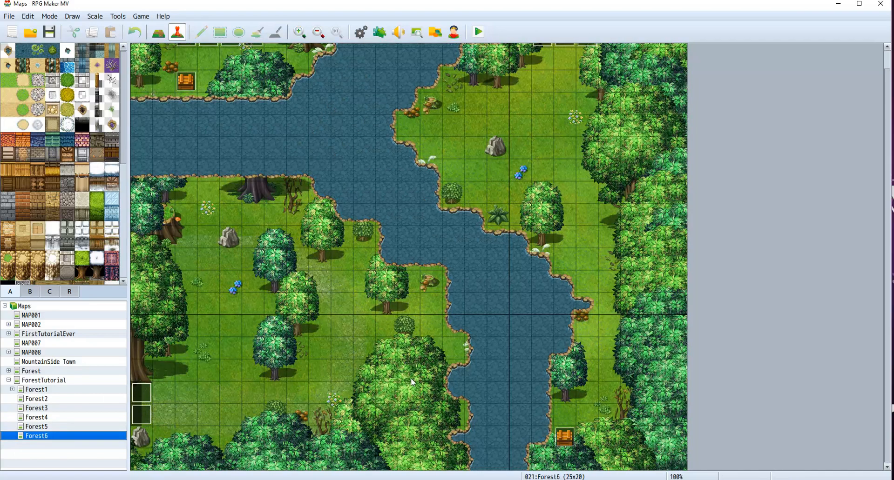
pyautogui.scroll(1, 412, 381)
pyautogui.scroll(-1, 252, 406)
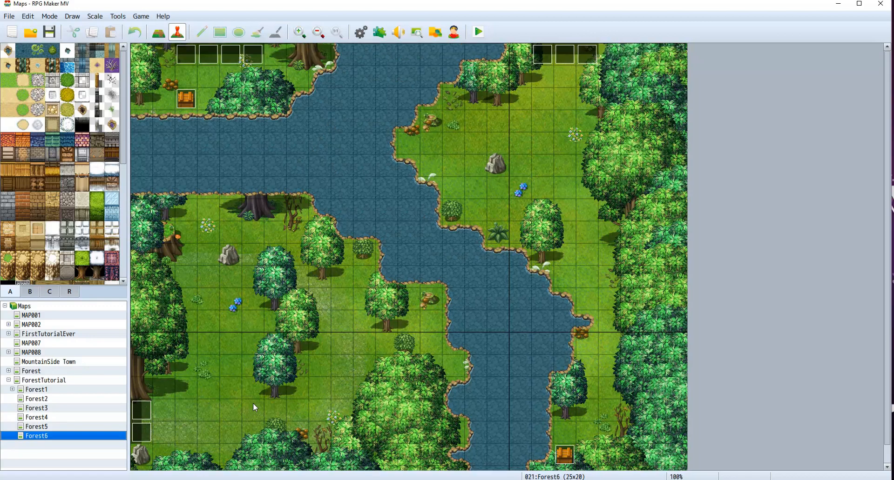
pyautogui.scroll(1, 326, 340)
pyautogui.scroll(-1, 323, 305)
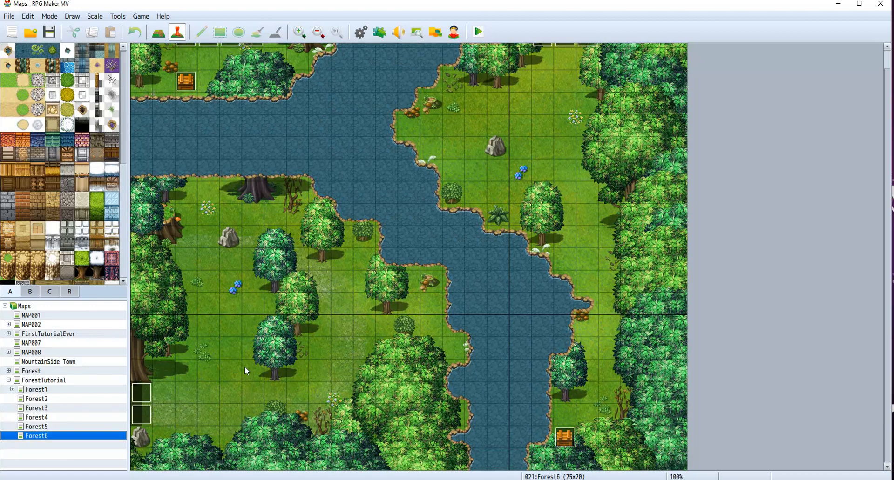
pyautogui.click(46, 427)
pyautogui.scroll(1, 365, 371)
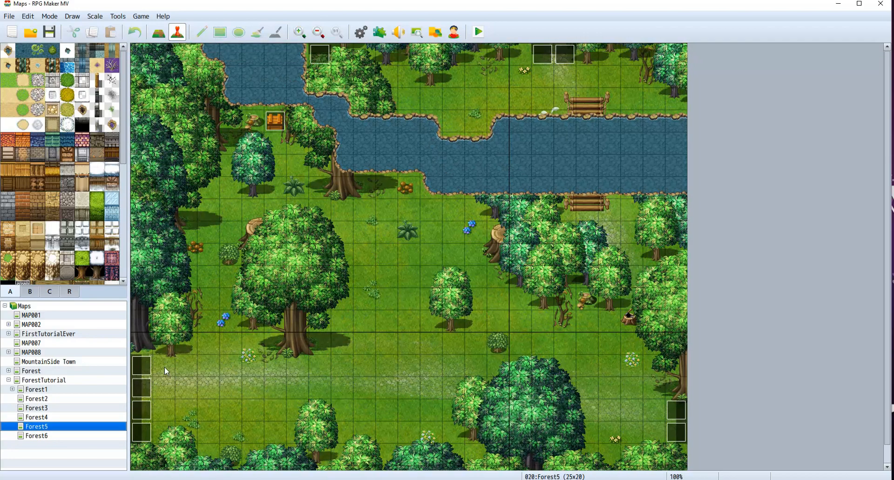
# Step: Examine the transfer events along the edges of Forest4 and Forest3
pyautogui.click(41, 417)
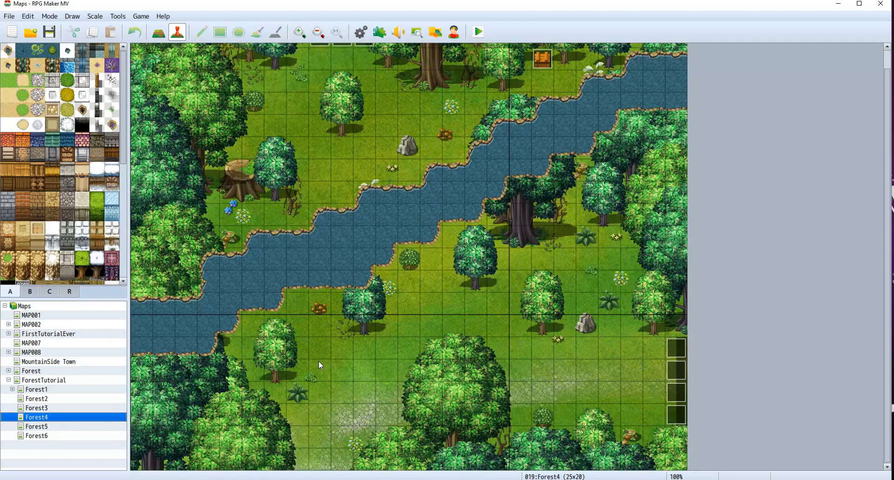
pyautogui.scroll(1, 342, 375)
pyautogui.click(61, 408)
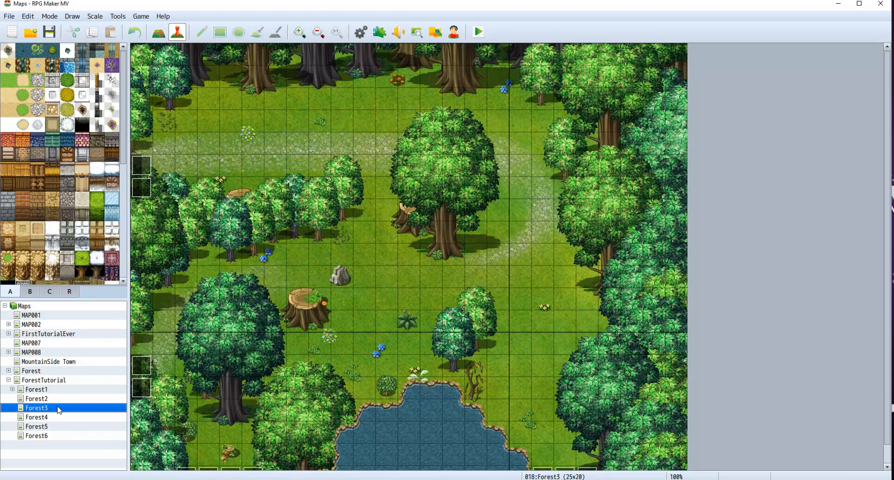
pyautogui.scroll(-1, 372, 361)
pyautogui.scroll(1, 373, 361)
pyautogui.scroll(-1, 419, 261)
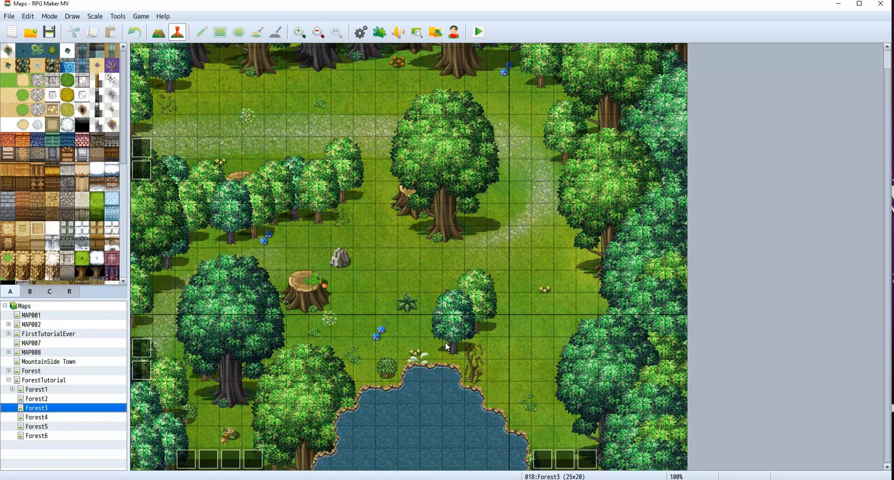
pyautogui.scroll(1, 445, 347)
pyautogui.scroll(-1, 446, 347)
# Step: Compare Forest3 and Forest2 with the complete forest layout in Photoshop
pyautogui.hotkey('alt', 'Tab')
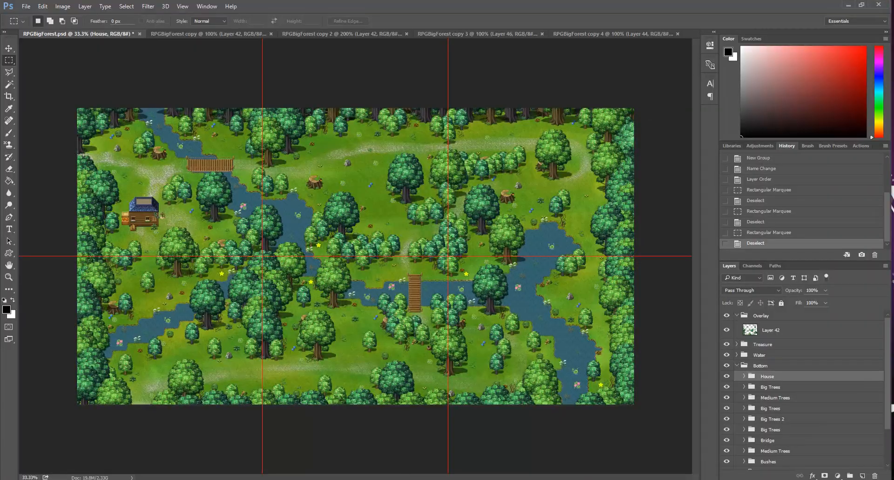
pyautogui.hotkey('alt', 'Tab')
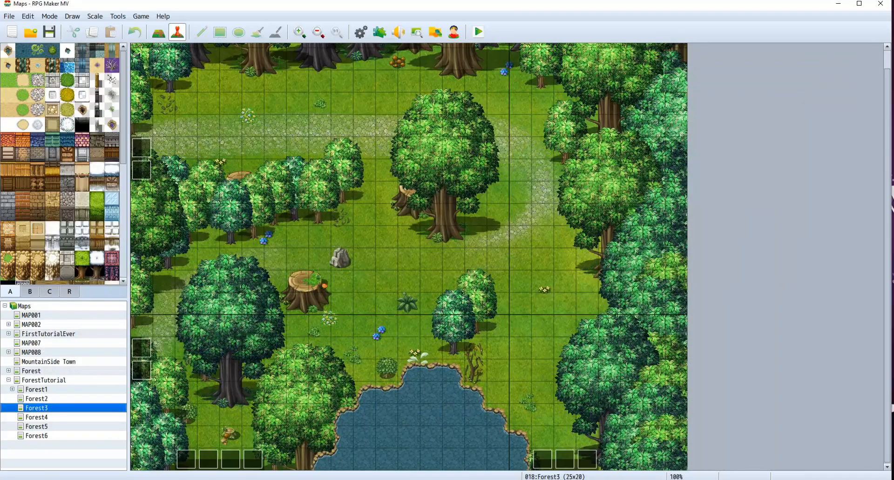
pyautogui.click(81, 399)
pyautogui.scroll(1, 390, 402)
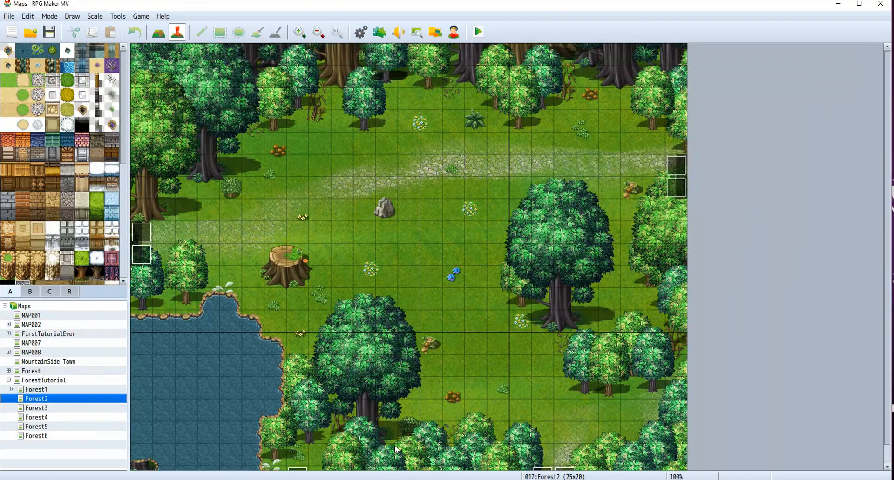
pyautogui.hotkey('alt', 'Tab')
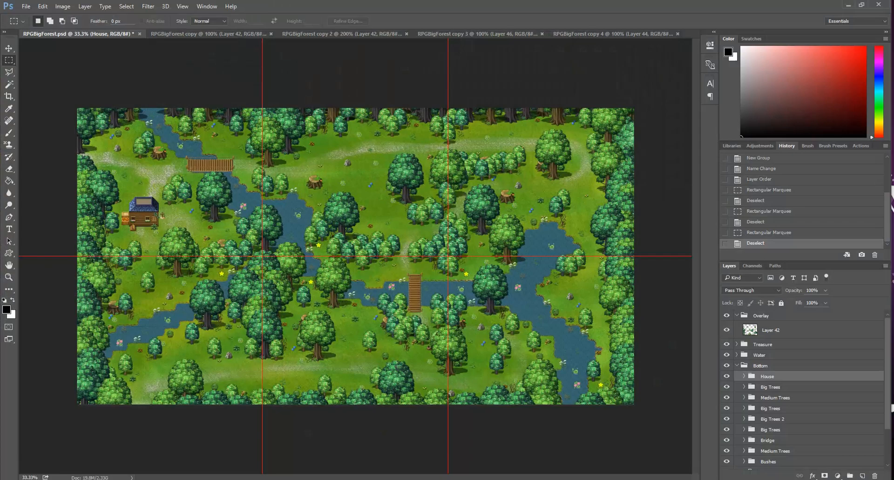
# Step: Switch back to RPG Maker MV and paste the treasure chest event onto Forest2 at 8,18
pyautogui.hotkey('alt', 'Tab')
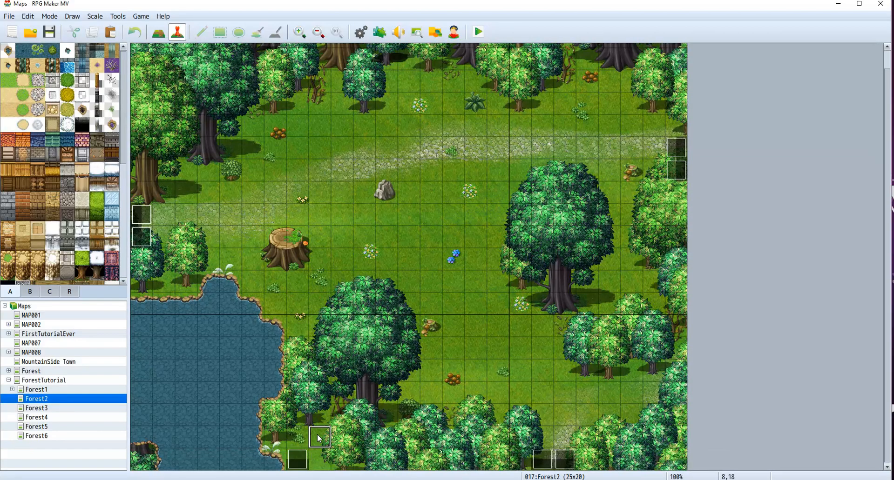
pyautogui.hotkey('ctrl', 'v')
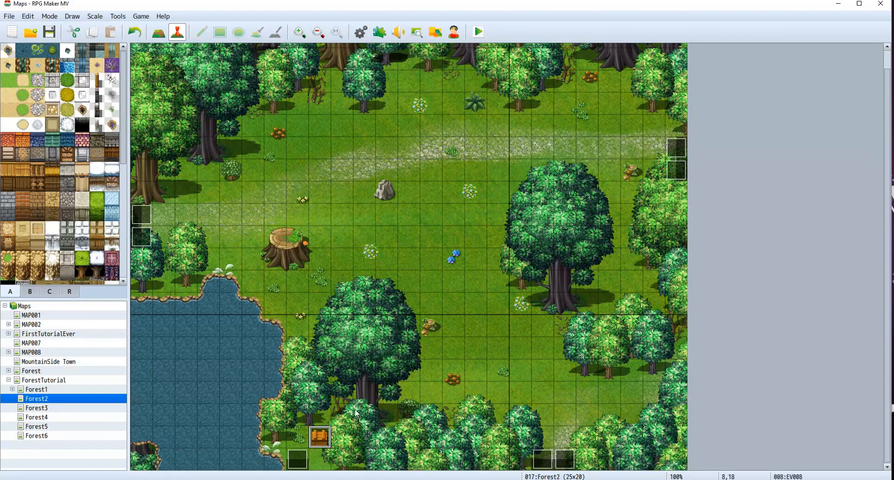
pyautogui.scroll(1, 359, 401)
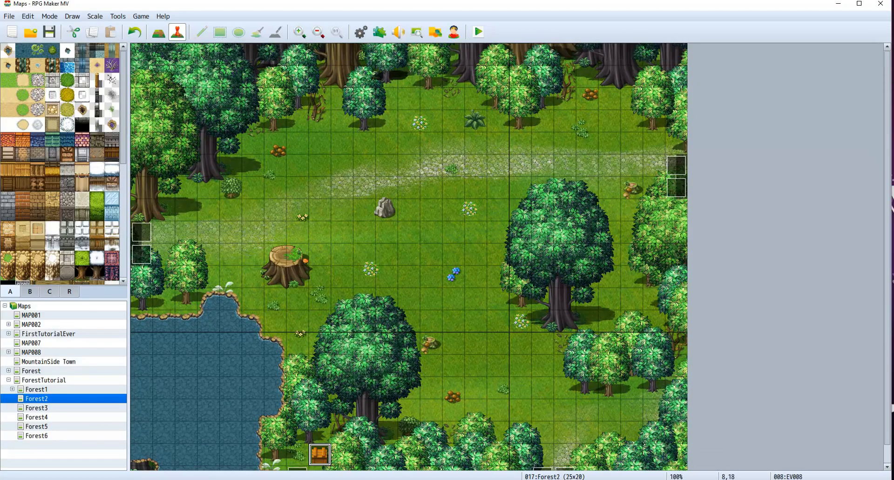
# Step: Compare the complete forest layout in Photoshop with the Forest6 and Forest2 maps in RPG Maker MV
pyautogui.hotkey('alt', 'Tab')
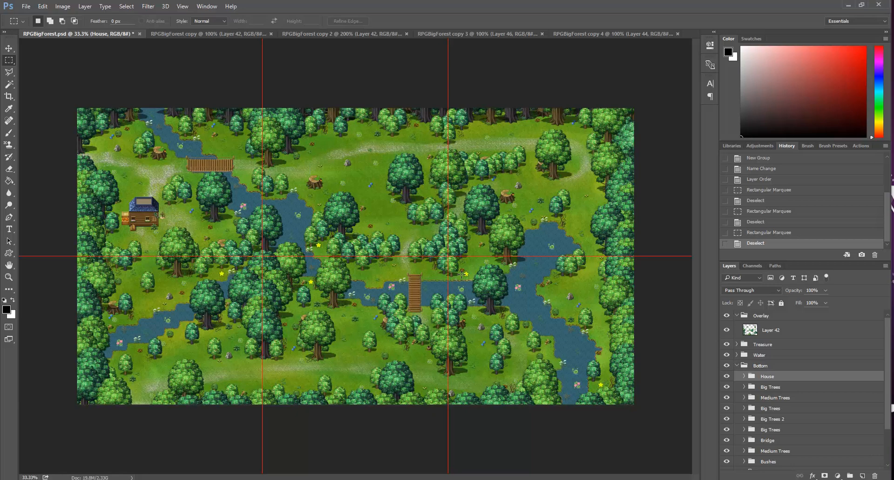
pyautogui.hotkey('alt', 'Tab')
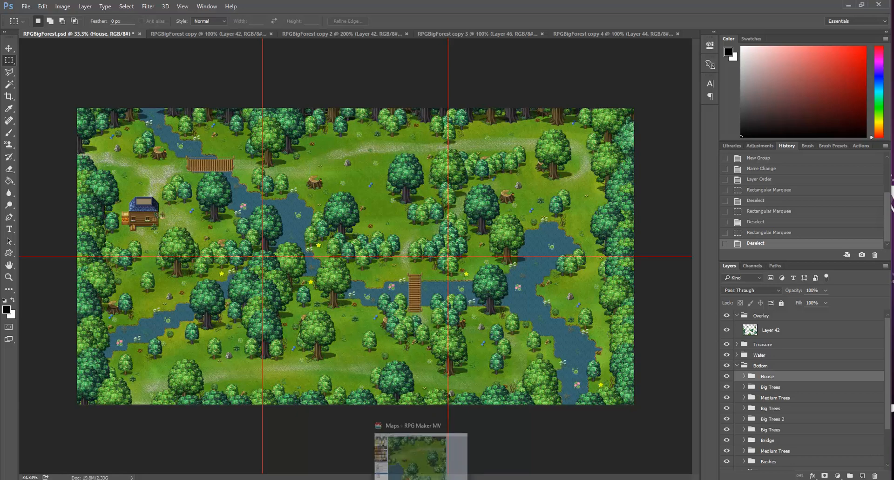
pyautogui.click(71, 436)
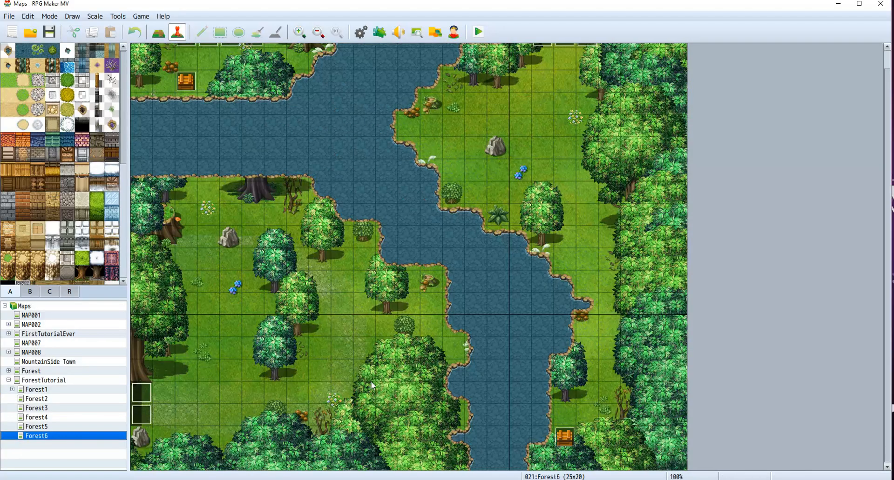
pyautogui.scroll(3, 370, 382)
pyautogui.click(53, 398)
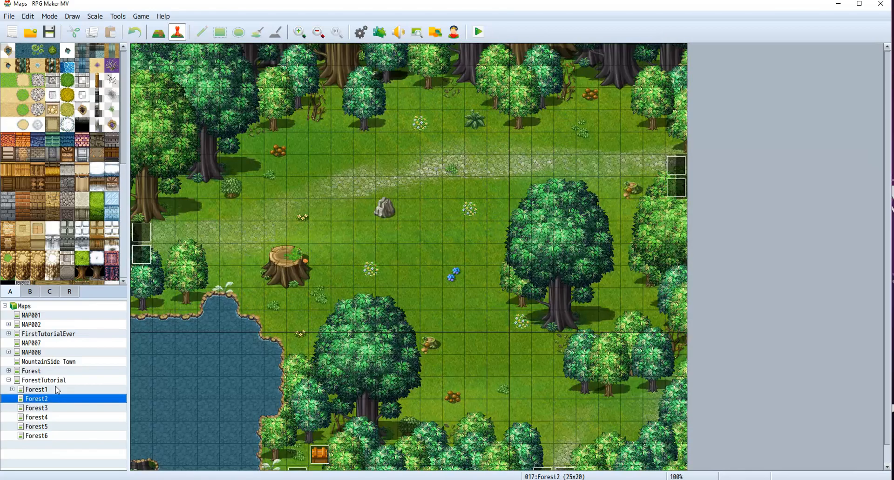
# Step: Open Forest1, save the project changes and start a playtest with a new game
pyautogui.click(57, 390)
pyautogui.click(478, 32)
pyautogui.click(412, 266)
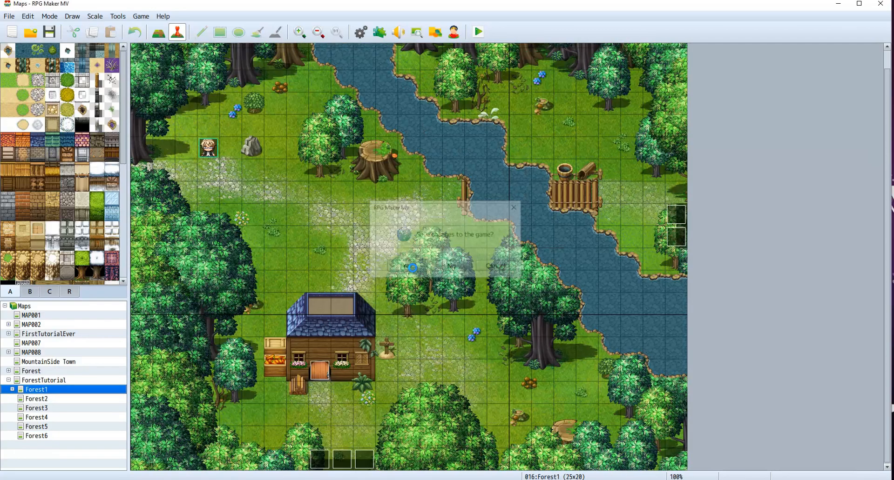
pyautogui.press('Return')
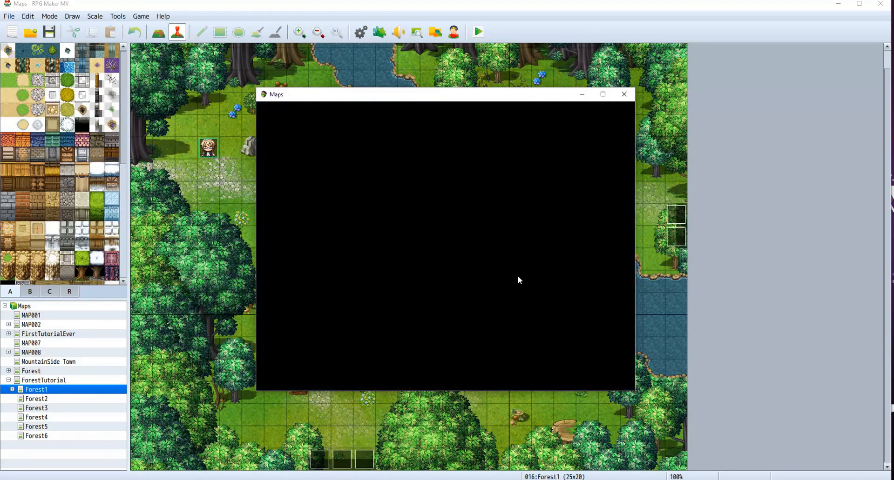
# Step: Walk the character to the house on Forest1, go inside, look around the room and leave again
pyautogui.press('Down')
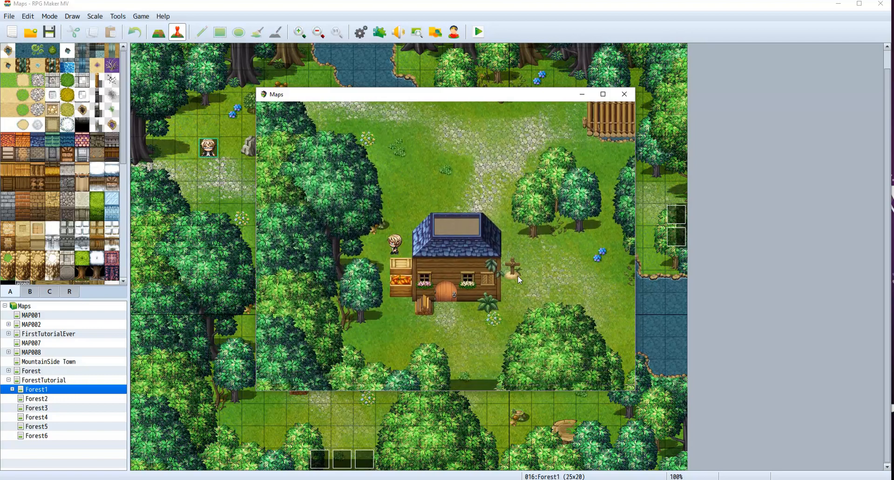
pyautogui.press('Right')
pyautogui.press('Up')
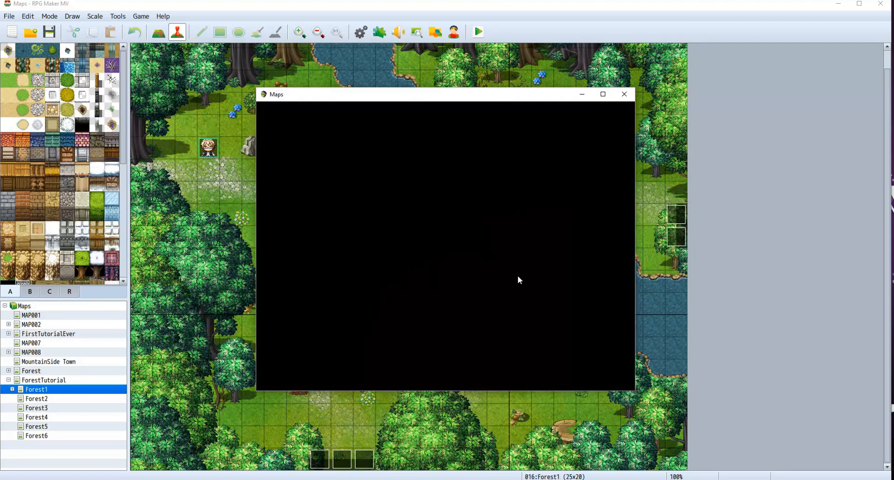
pyautogui.press('Up')
pyautogui.press('Right')
pyautogui.press('Down')
pyautogui.press('Left')
pyautogui.press('Down')
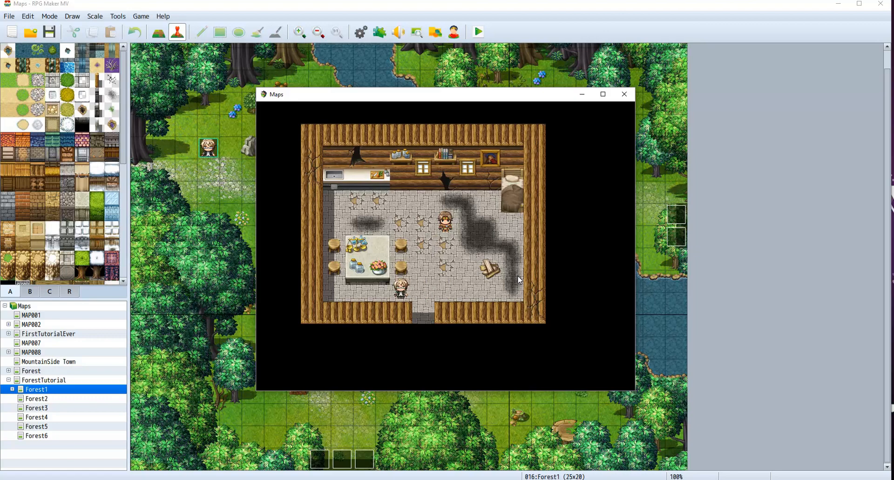
pyautogui.press('Down')
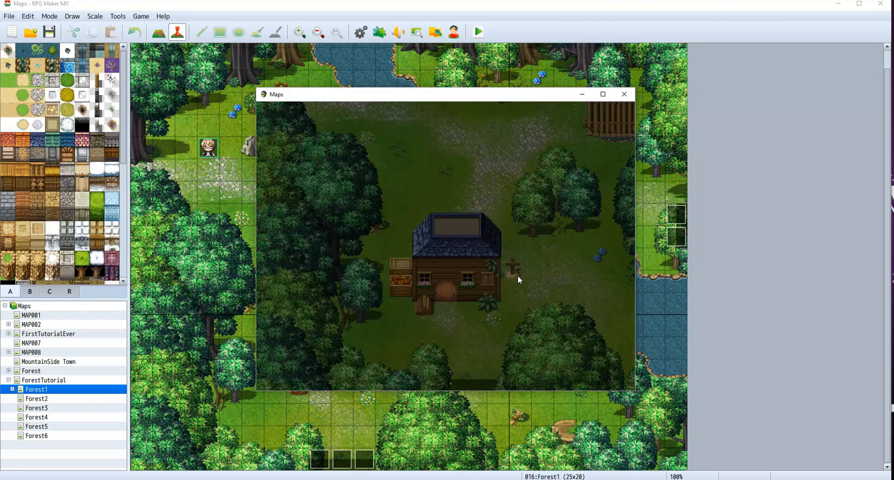
# Step: Walk south from Forest1 into Forest4 and approach the treasure chest north of the river
pyautogui.press('Down')
pyautogui.press('Left')
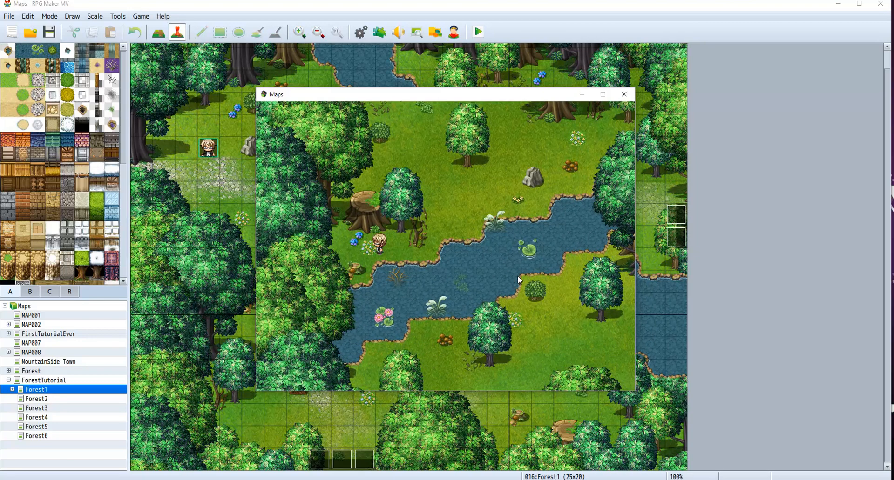
pyautogui.press('Right')
pyautogui.press('Up')
pyautogui.press('Right')
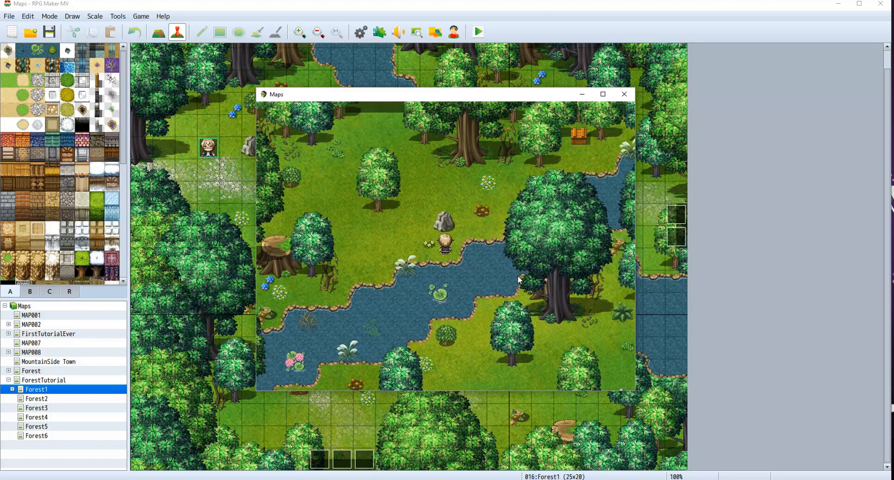
pyautogui.press('Right')
pyautogui.press('Up')
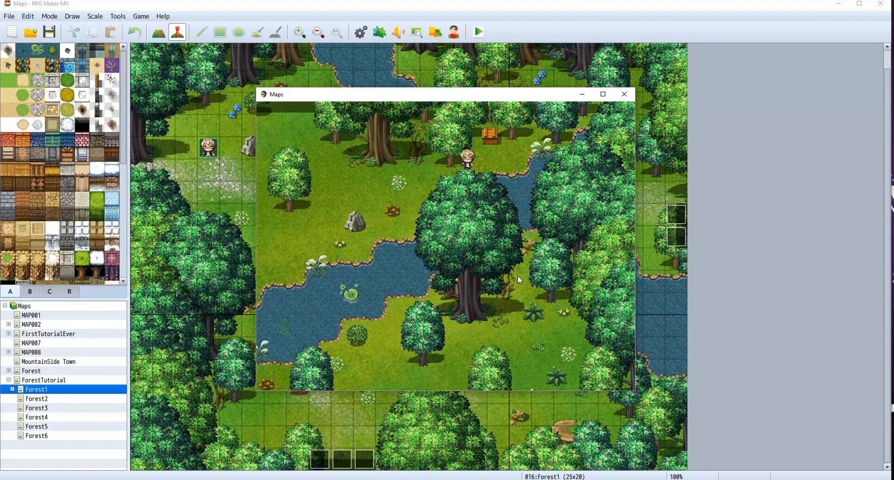
# Step: Return north from Forest4 to Forest1 and follow the route east over the bridge into Forest2
pyautogui.press('Down')
pyautogui.press('Left')
pyautogui.press('Up')
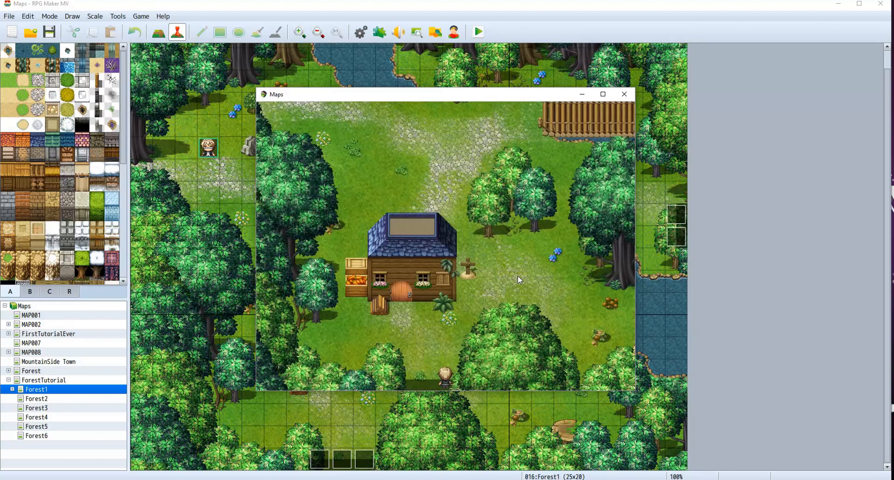
pyautogui.press('Up')
pyautogui.press('Right')
pyautogui.press('Left')
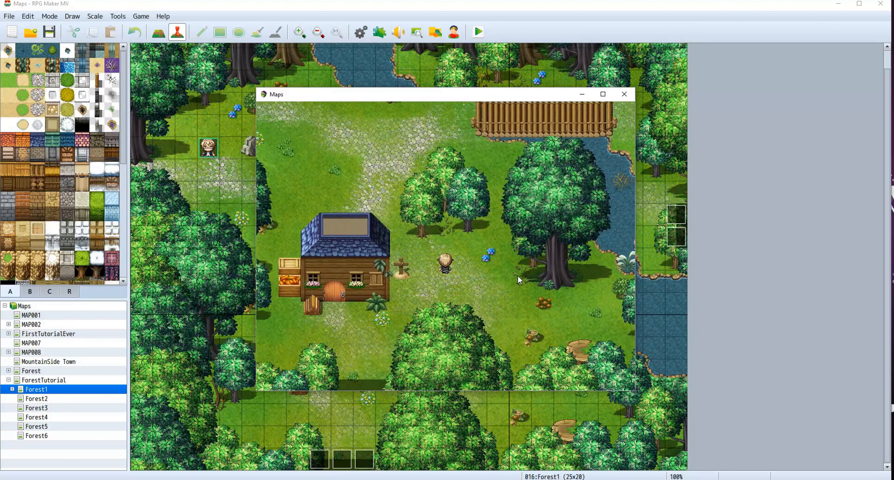
pyautogui.press('Left')
pyautogui.press('Up')
pyautogui.press('Right')
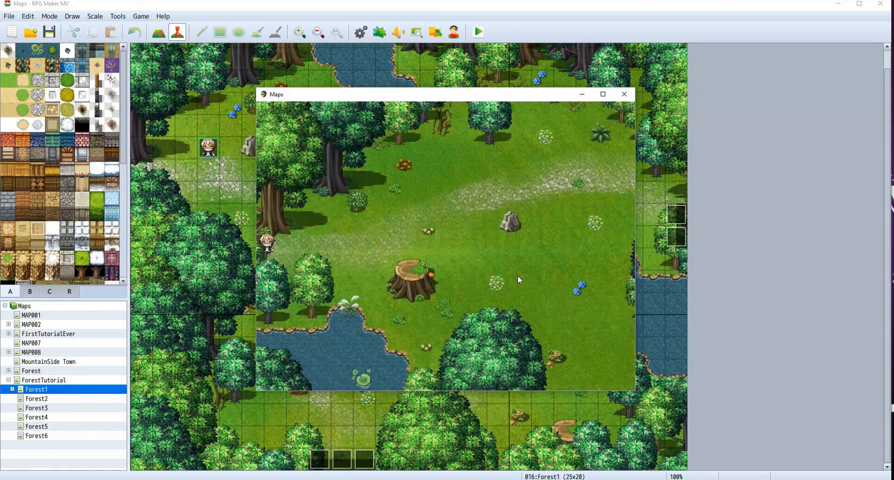
# Step: Test walking behind the big tree and the tree row near the treasure chest on Forest2
pyautogui.press('Right')
pyautogui.press('Down')
pyautogui.press('Right')
pyautogui.press('Down')
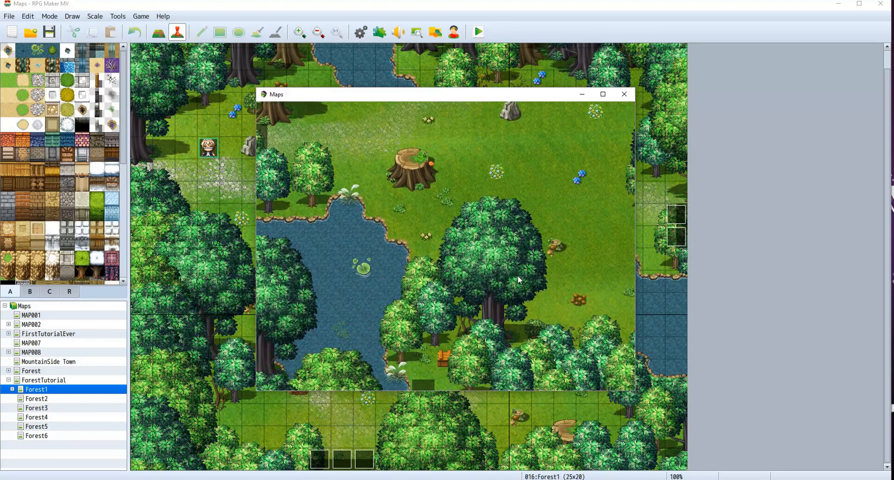
pyautogui.press('Right')
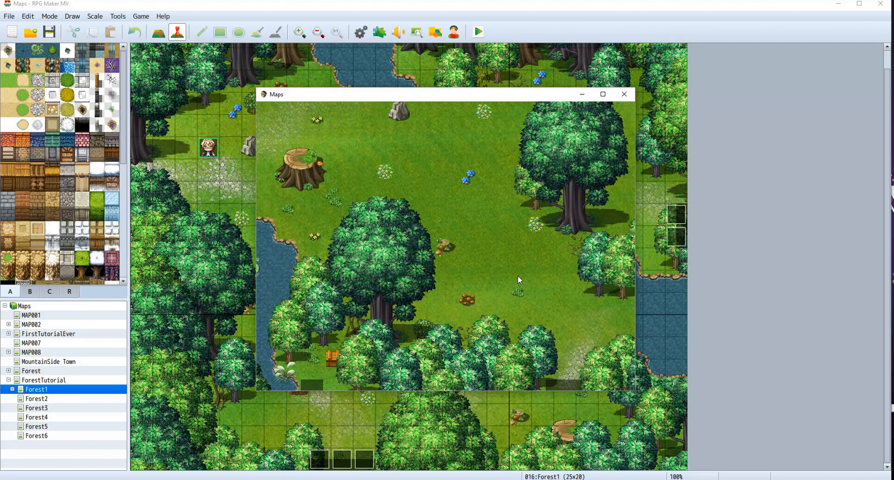
pyautogui.press('Left')
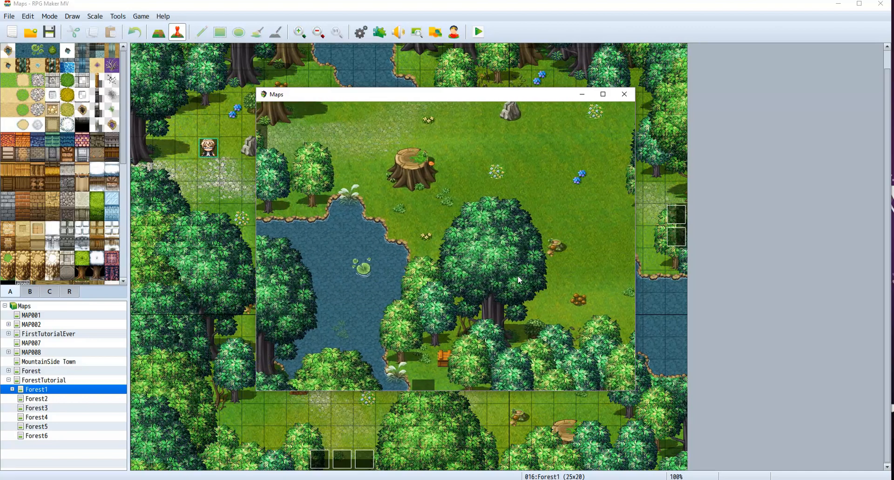
pyautogui.press('Left')
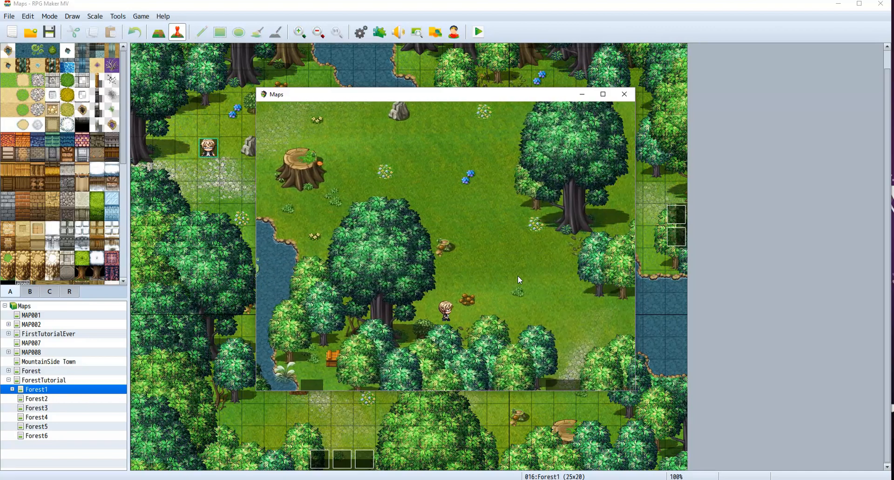
pyautogui.press('Left')
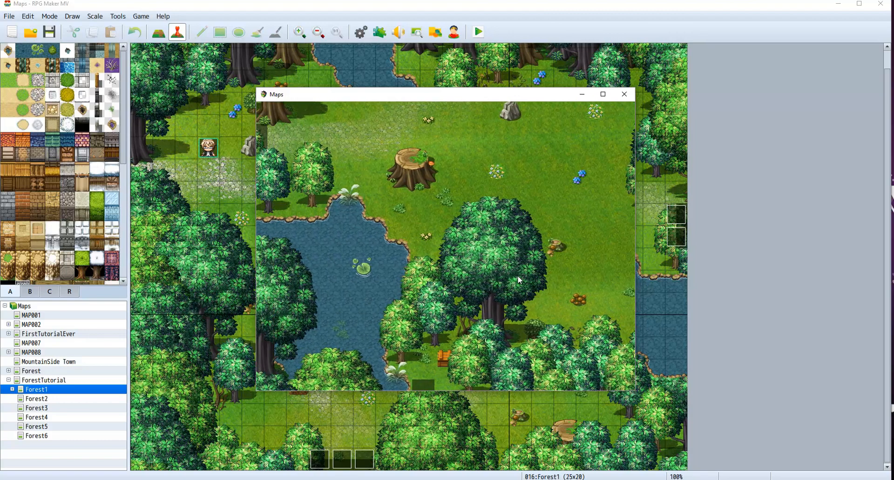
pyautogui.press('Right')
pyautogui.press('Left')
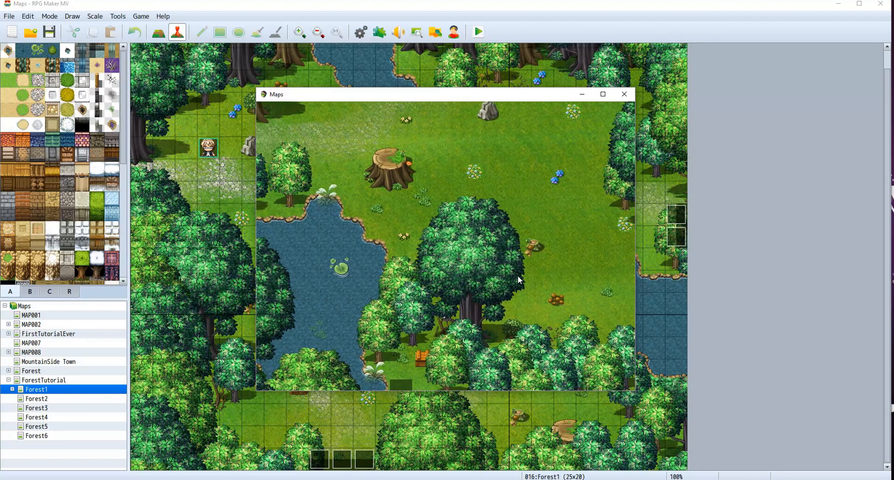
pyautogui.press('Right')
pyautogui.press('Up')
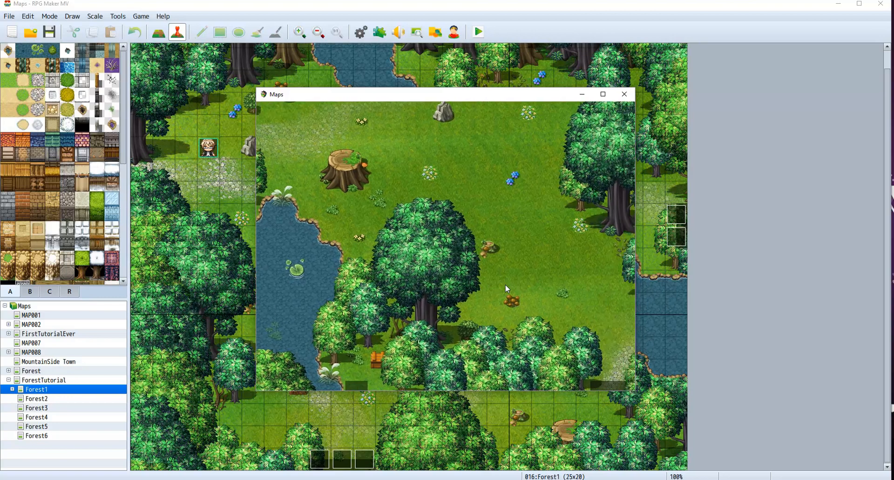
# Step: Walk across Forest2 to the stone path, and take the southern exit into Forest5
pyautogui.press('Right')
pyautogui.press('Up')
pyautogui.press('Right')
pyautogui.press('Down')
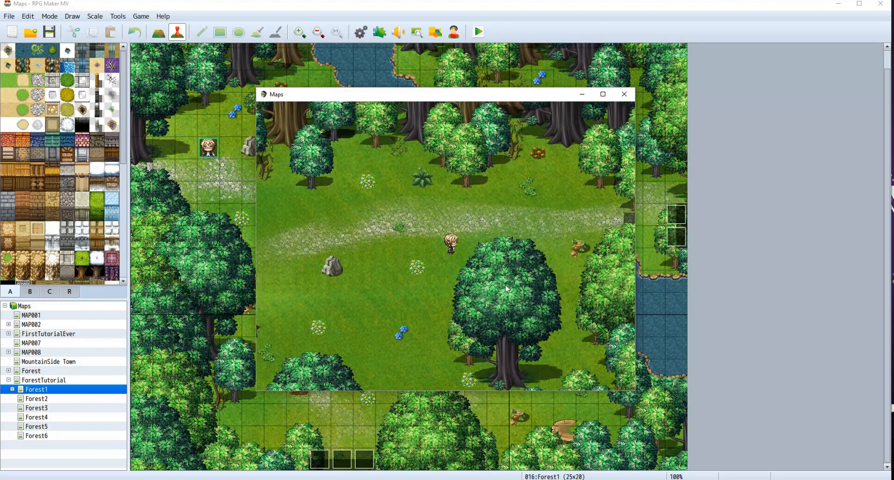
pyautogui.press('Down')
pyautogui.press('Left')
pyautogui.press('Down')
pyautogui.press('Right')
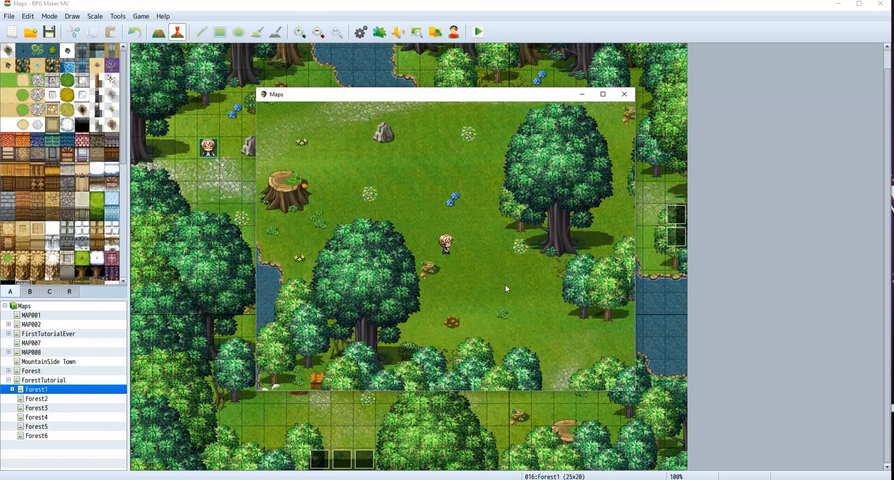
pyautogui.press('Down')
pyautogui.press('Right')
pyautogui.press('Down')
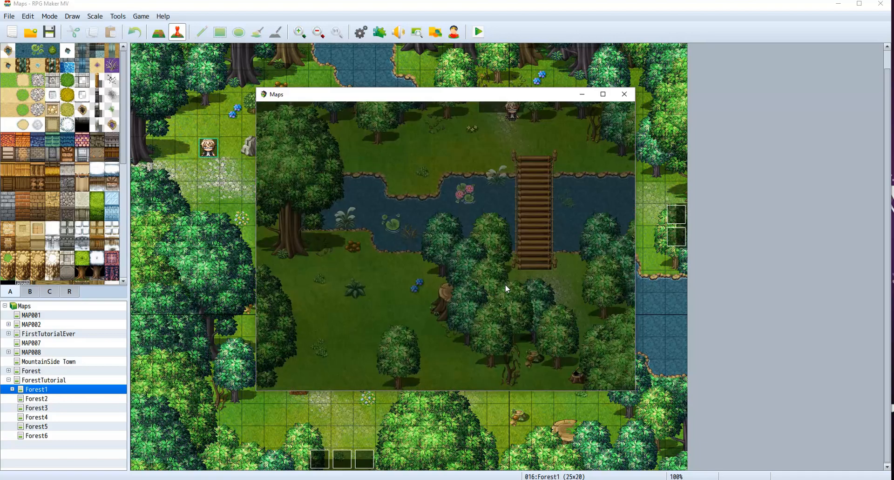
# Step: Cross the wooden bridge southward on Forest5 to test its passability
pyautogui.press('Down')
pyautogui.press('Right')
pyautogui.press('Down')
pyautogui.press('Down')
pyautogui.press('Down')
pyautogui.press('Down')
pyautogui.press('Down')
pyautogui.press('Down')
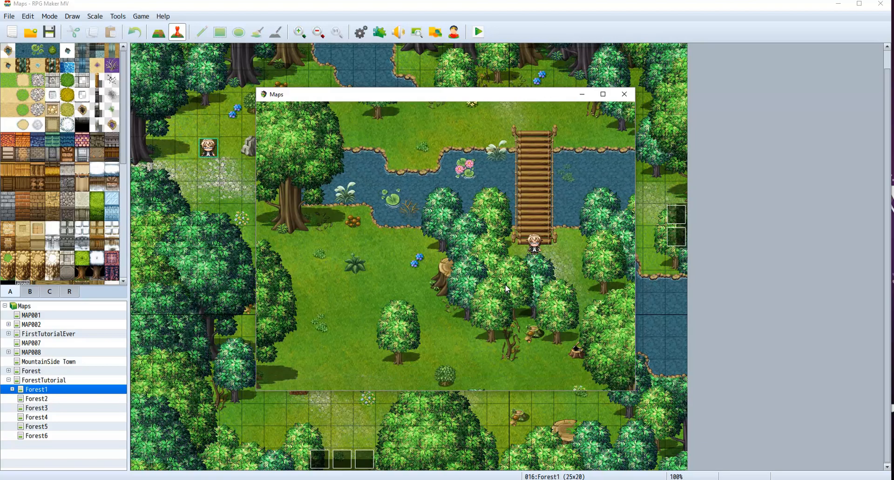
# Step: Walk up and down among the trees south of the Forest5 bridge to test the passage there
pyautogui.press('Up')
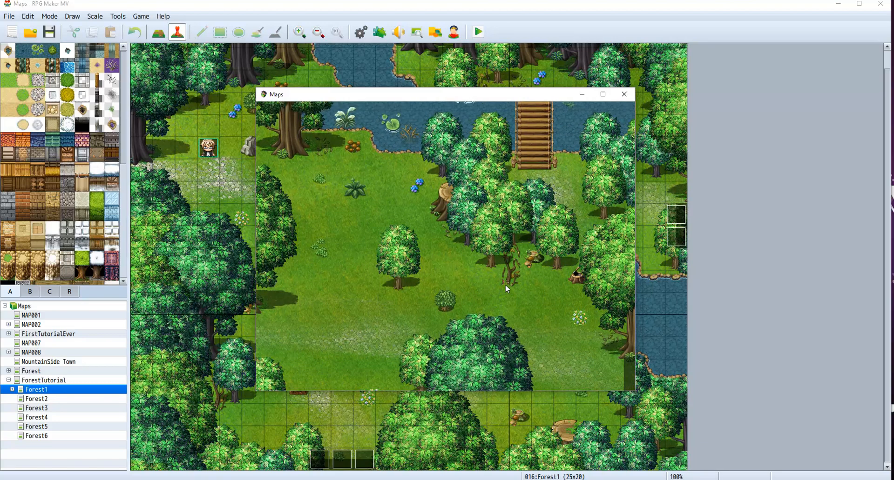
pyautogui.press('Down')
pyautogui.press('Up')
pyautogui.press('Down')
pyautogui.press('Up')
pyautogui.press('Up')
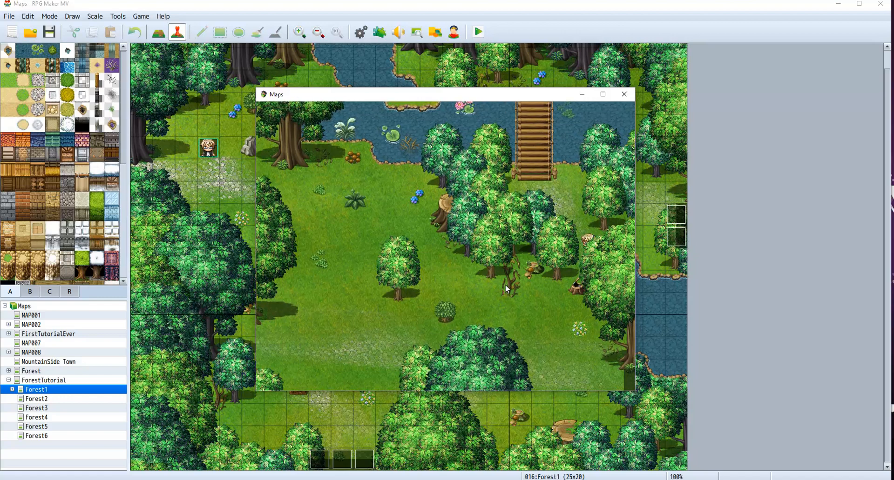
pyautogui.press('Down')
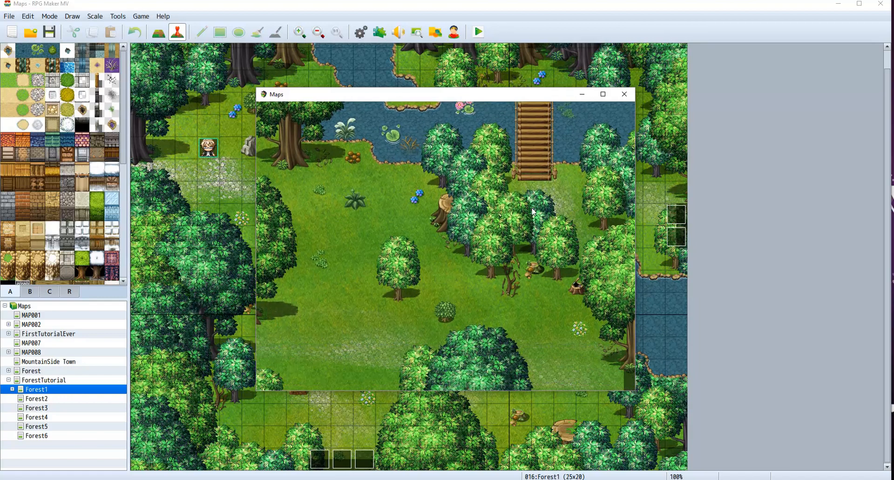
# Step: End the playtest and, on Forest5, place a copy of the existing eastern-edge transfer event at tile 24,10
pyautogui.click(624, 94)
pyautogui.click(36, 418)
pyautogui.click(38, 427)
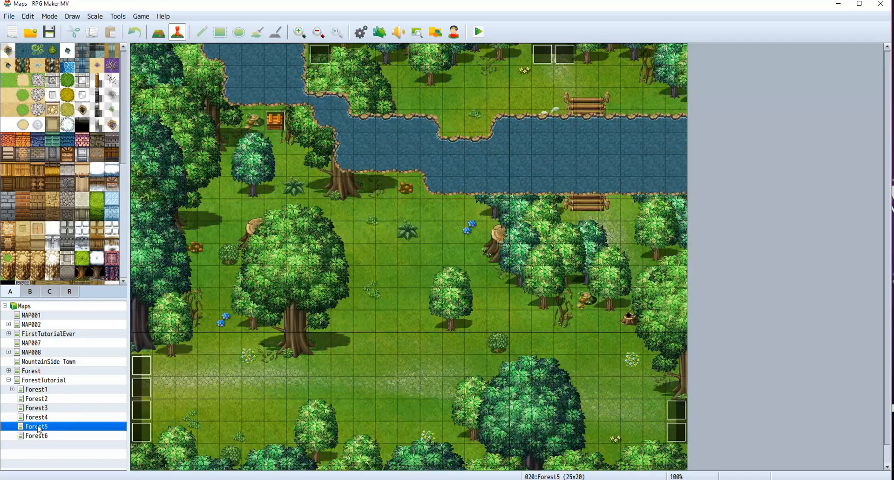
pyautogui.scroll(-2, 548, 287)
pyautogui.click(679, 256)
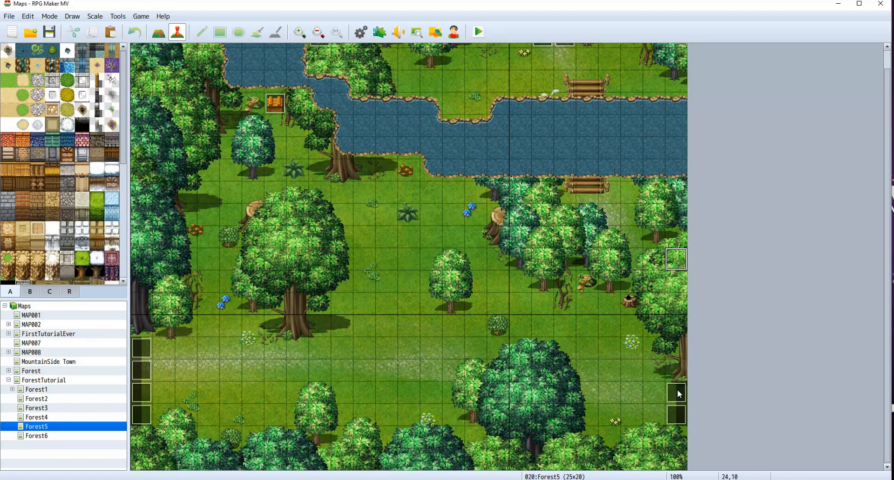
pyautogui.click(678, 393)
pyautogui.click(677, 259)
pyautogui.hotkey('ctrl', 'v')
# Step: Set the copied event's player transfer destination to Forest6 at 0,10
pyautogui.doubleClick(676, 260)
pyautogui.doubleClick(450, 155)
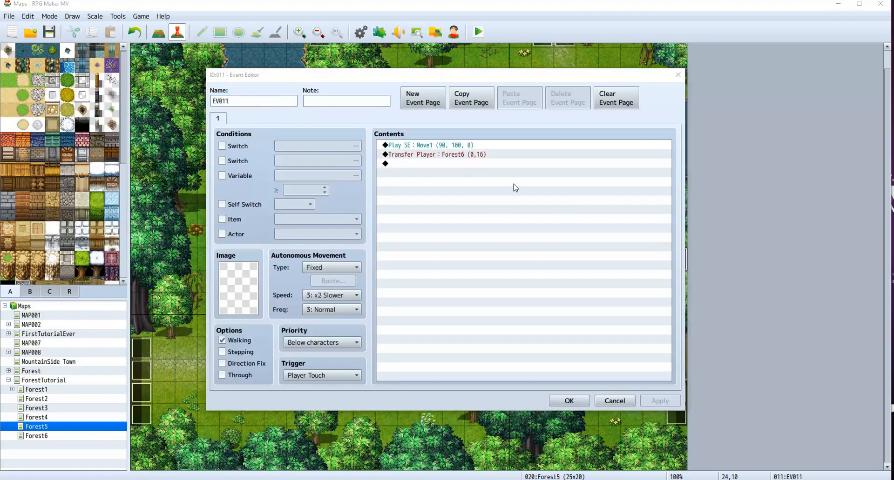
pyautogui.click(560, 224)
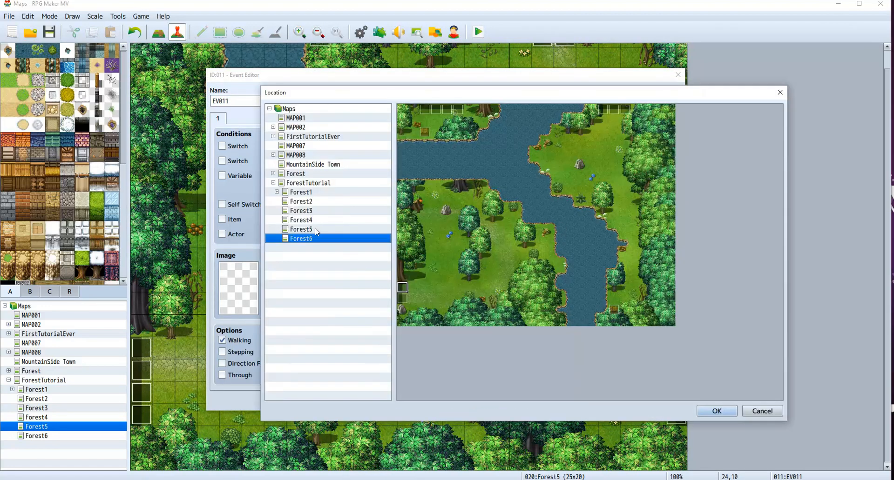
pyautogui.click(403, 221)
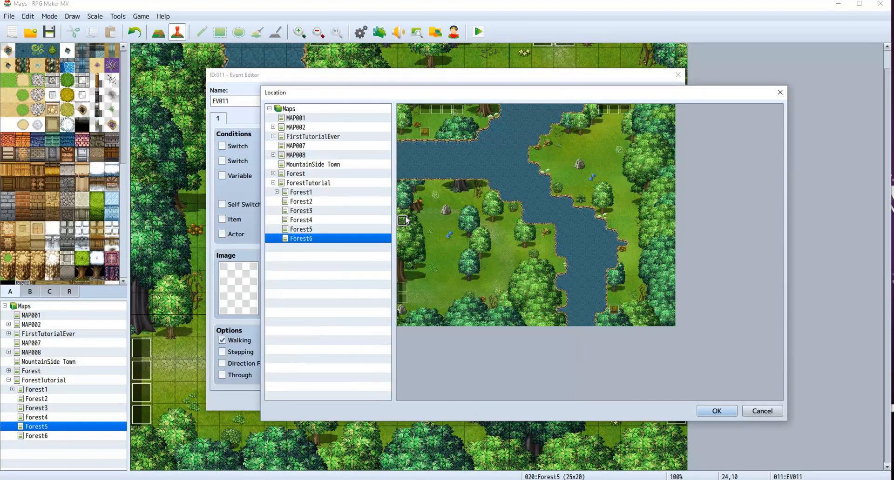
pyautogui.click(717, 411)
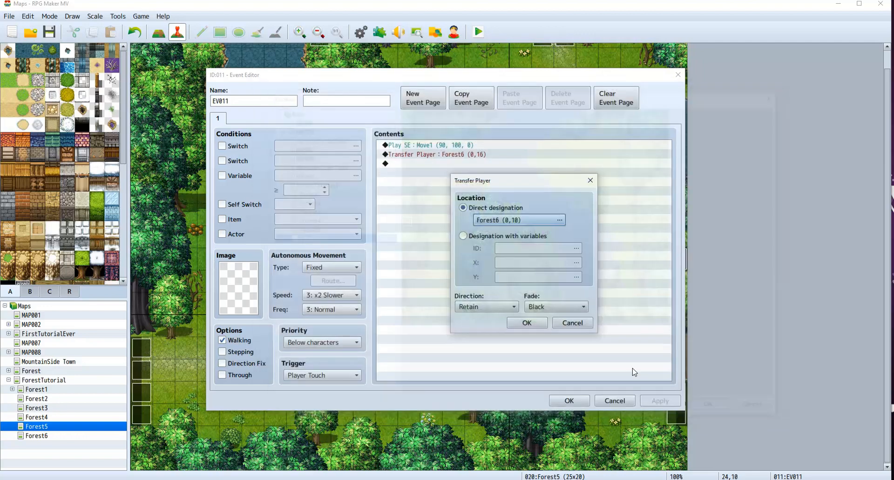
pyautogui.click(581, 321)
pyautogui.click(576, 402)
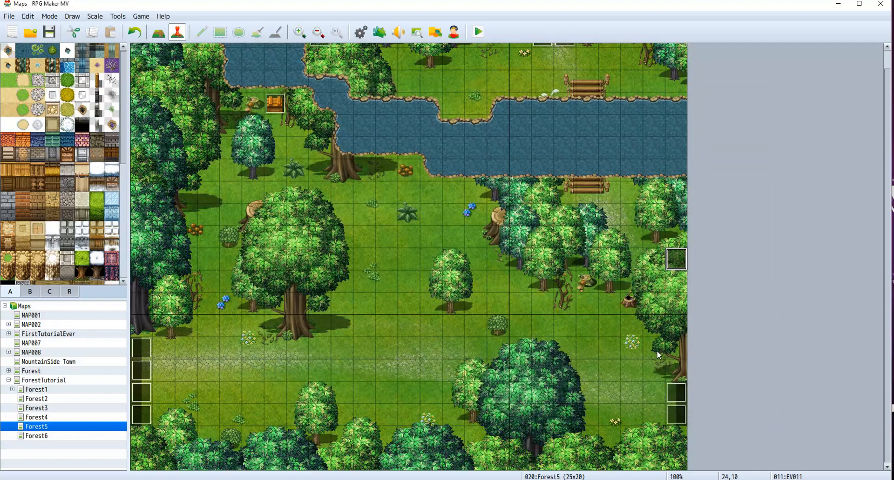
# Step: Paste another transfer event at tile 24,11 on Forest5 and set its destination to Forest6 at 0,11
pyautogui.click(676, 282)
pyautogui.hotkey('ctrl', 'v')
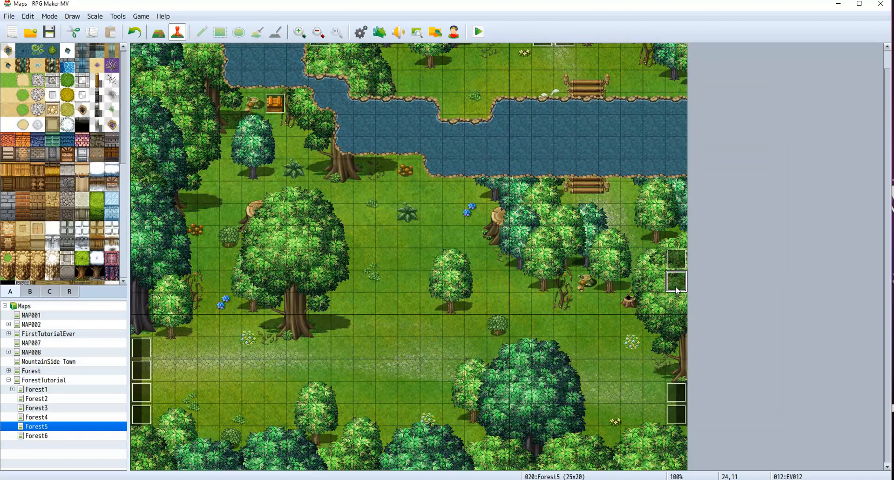
pyautogui.doubleClick(676, 290)
pyautogui.doubleClick(475, 157)
pyautogui.click(558, 221)
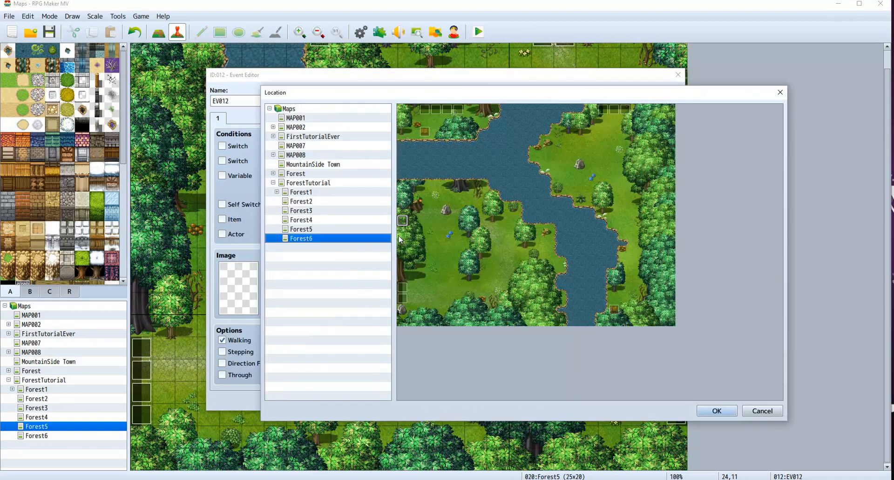
pyautogui.click(403, 232)
pyautogui.click(716, 411)
pyautogui.click(527, 326)
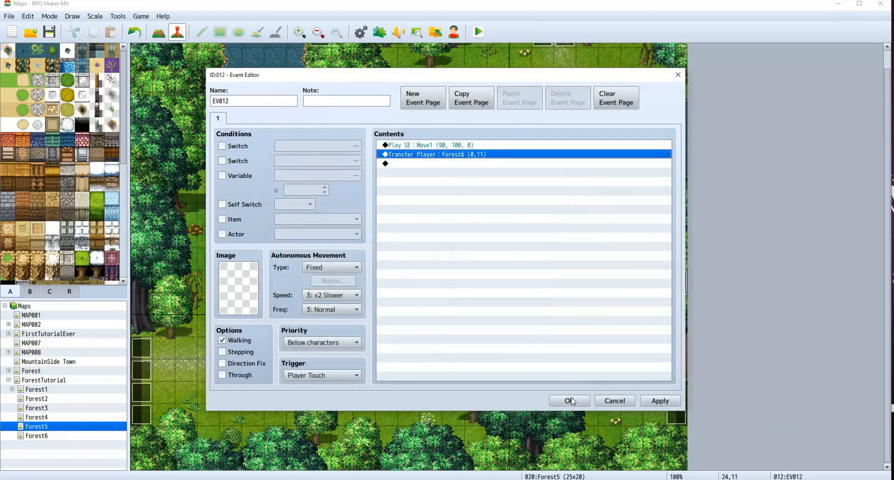
pyautogui.click(569, 404)
# Step: On Forest6, create a quick transfer event at tile 0,10 leading to Forest5 at 24,10 with direction Retain
pyautogui.click(38, 436)
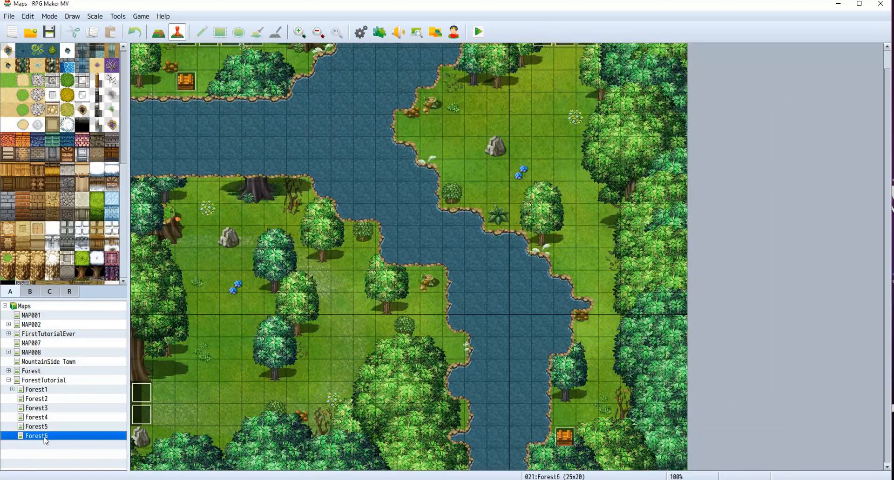
pyautogui.click(146, 258)
pyautogui.rightClick(146, 258)
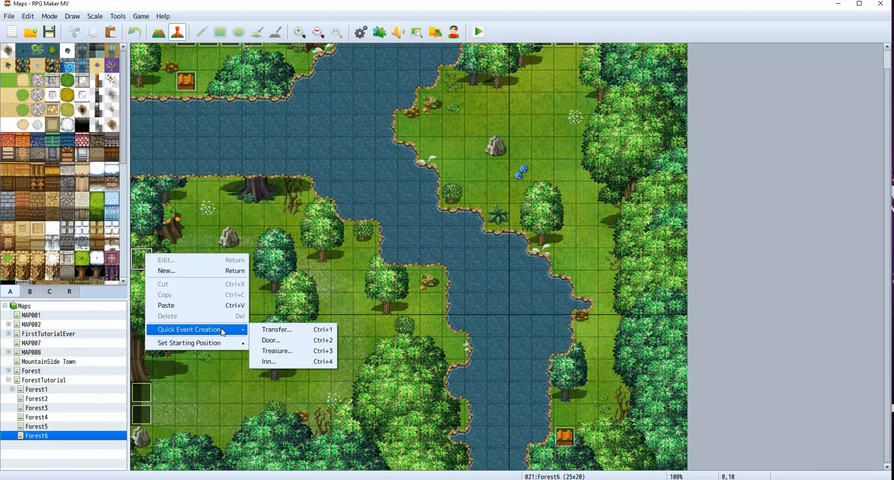
pyautogui.moveTo(217, 343)
pyautogui.click(270, 330)
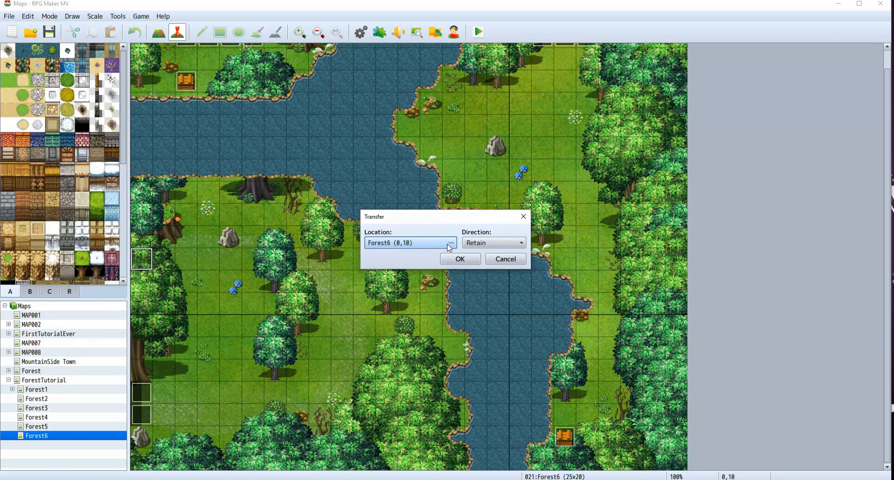
pyautogui.click(447, 243)
pyautogui.click(287, 216)
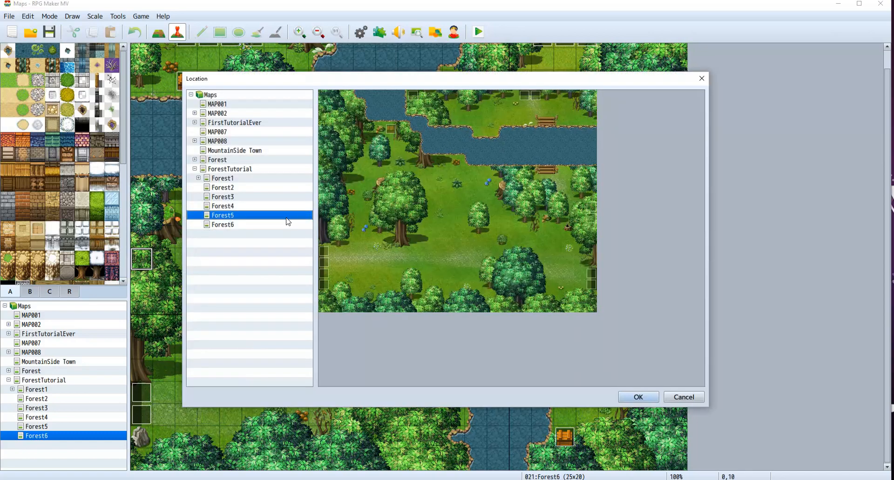
pyautogui.click(589, 216)
pyautogui.click(638, 397)
pyautogui.click(454, 257)
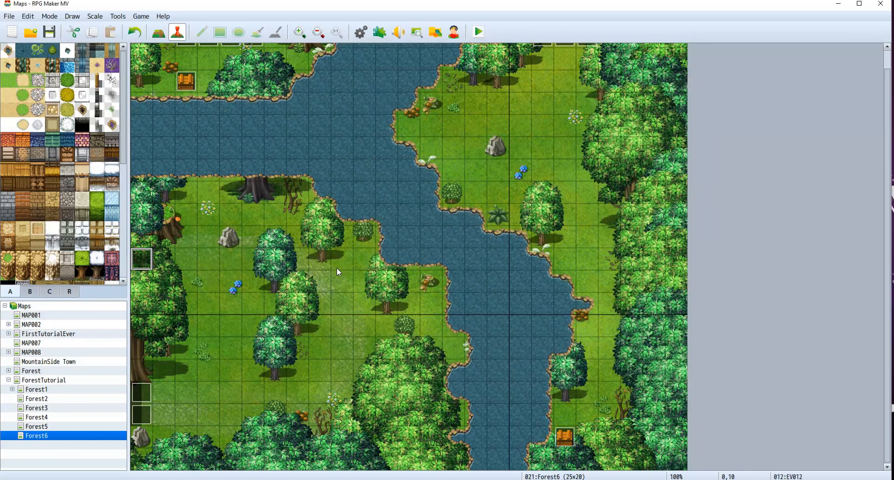
# Step: Paste a transfer event at tile 0,11 on Forest6 and set its destination to Forest5 at 24,11
pyautogui.click(140, 282)
pyautogui.hotkey('ctrl', 'v')
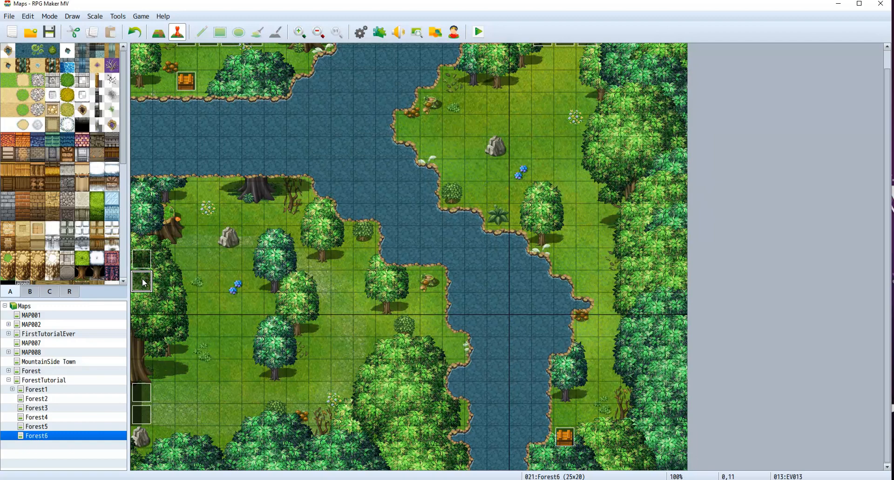
pyautogui.doubleClick(144, 282)
pyautogui.doubleClick(441, 155)
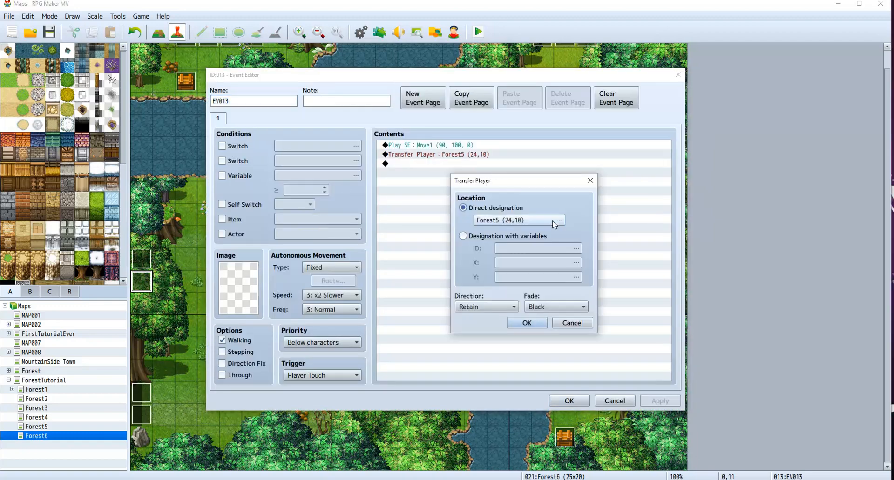
pyautogui.click(562, 221)
pyautogui.click(666, 235)
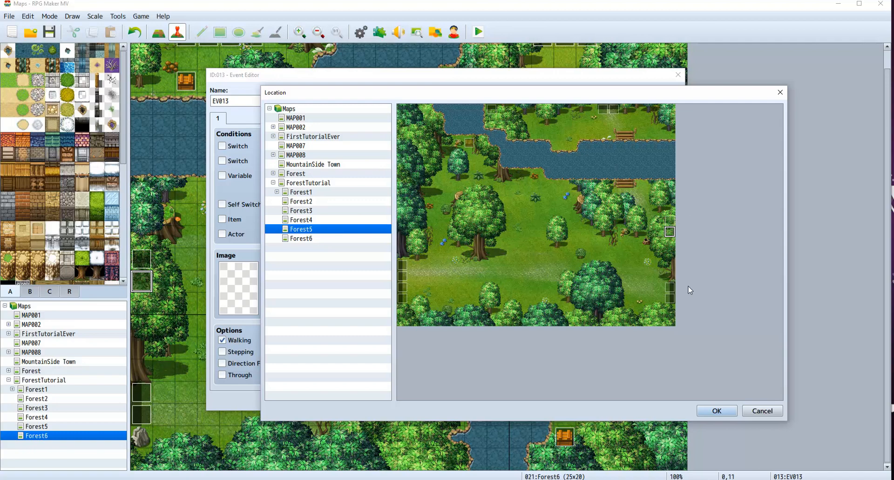
pyautogui.click(716, 411)
pyautogui.click(524, 324)
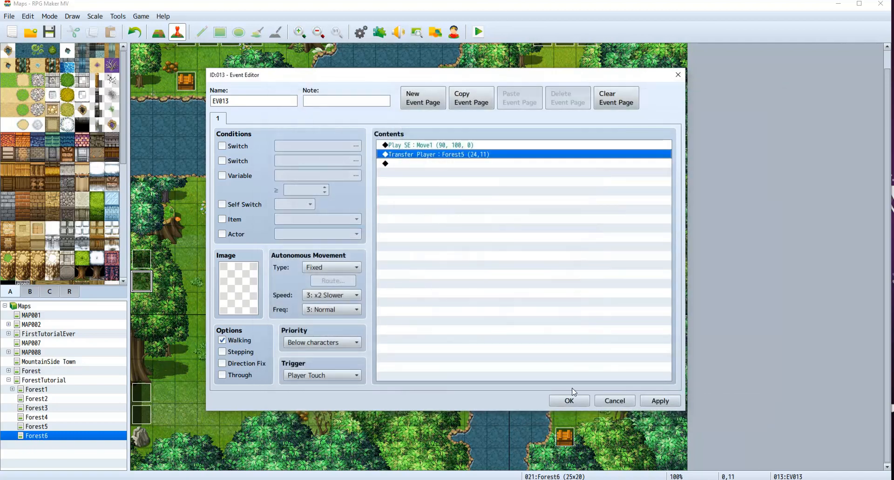
pyautogui.click(565, 399)
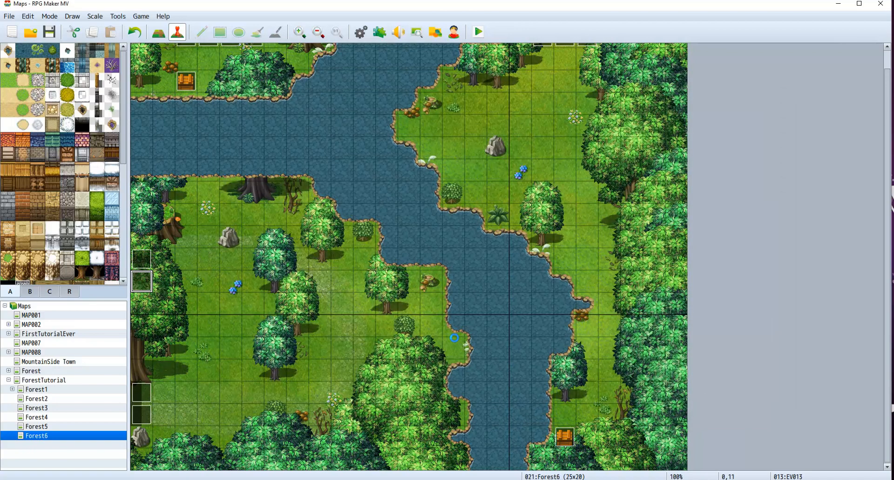
# Step: Start a new game in a playtest and walk across the Forest1 bridge toward the eastern exit
pyautogui.click(478, 31)
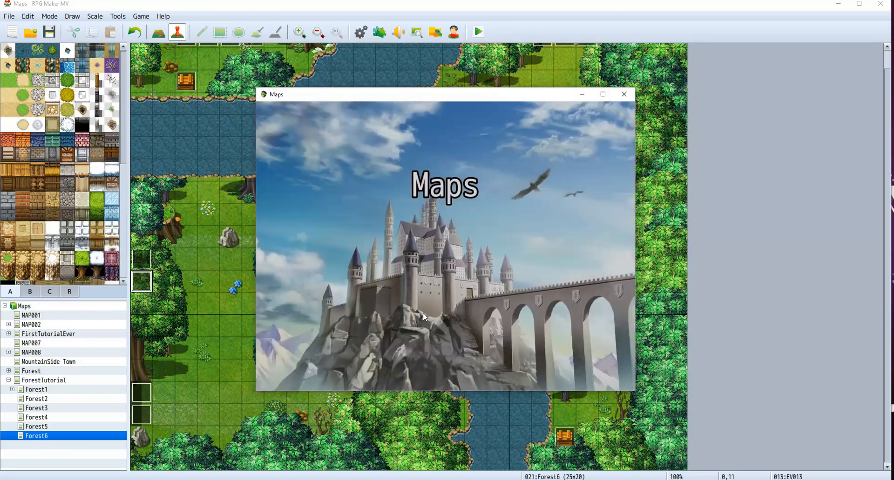
pyautogui.click(468, 291)
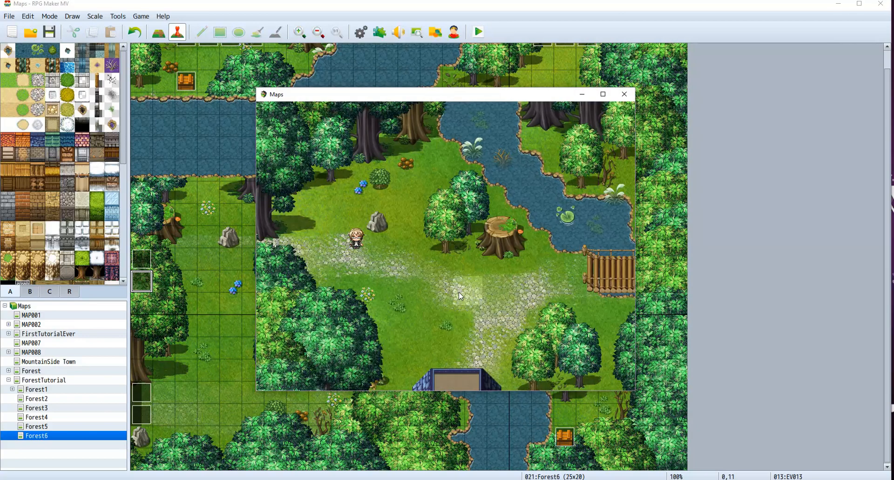
pyautogui.click(546, 192)
pyautogui.click(571, 251)
pyautogui.click(631, 222)
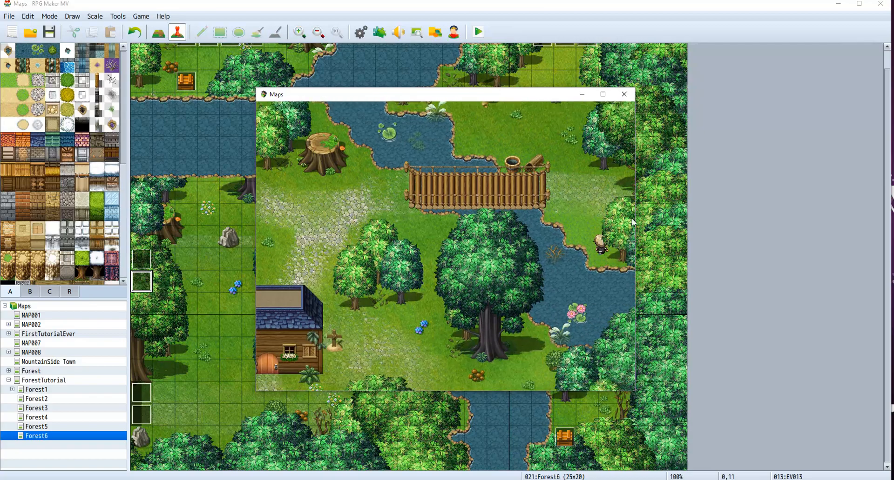
# Step: Cross Forest2 and take its southern exit by the stone path into Forest5
pyautogui.click(495, 254)
pyautogui.click(508, 288)
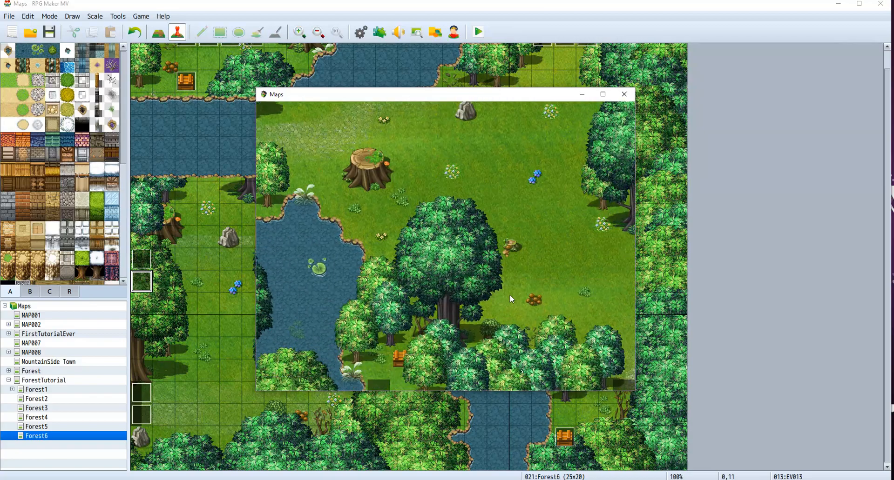
pyautogui.click(503, 295)
pyautogui.click(502, 372)
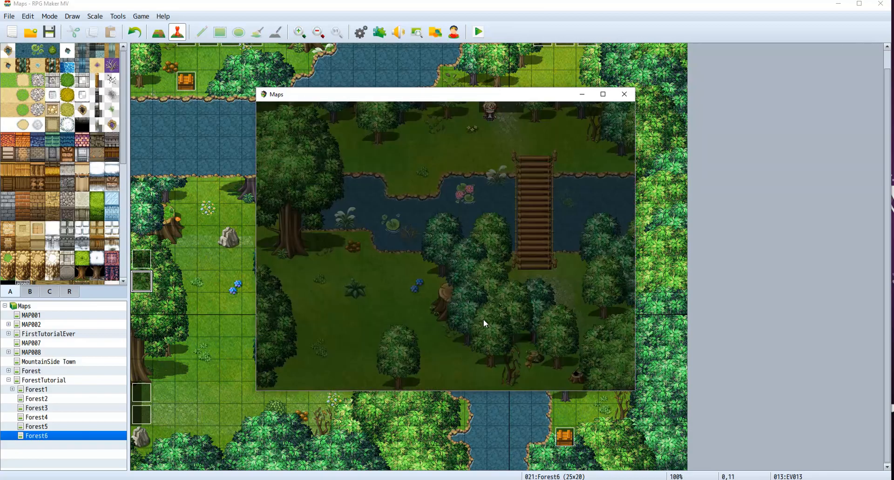
# Step: Test the Forest5 northwestern exit to the treasure chest area on Forest2, and return to Forest5
pyautogui.click(442, 151)
pyautogui.click(388, 142)
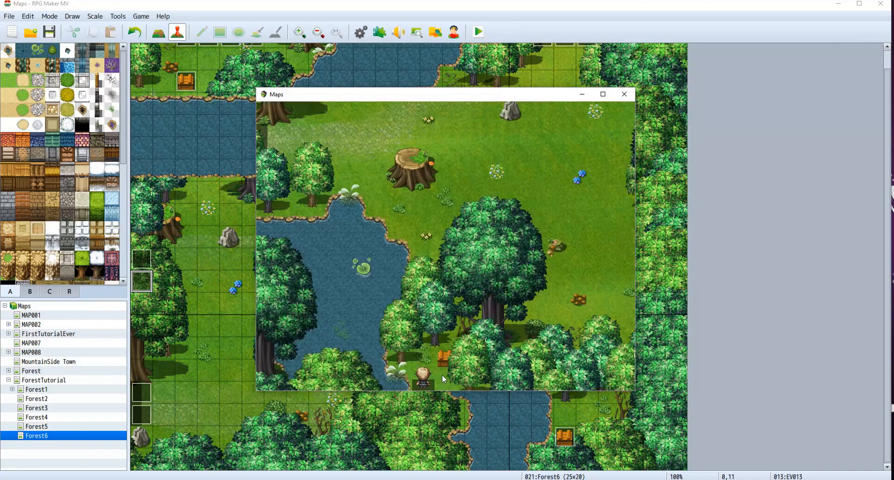
pyautogui.click(596, 172)
pyautogui.click(556, 153)
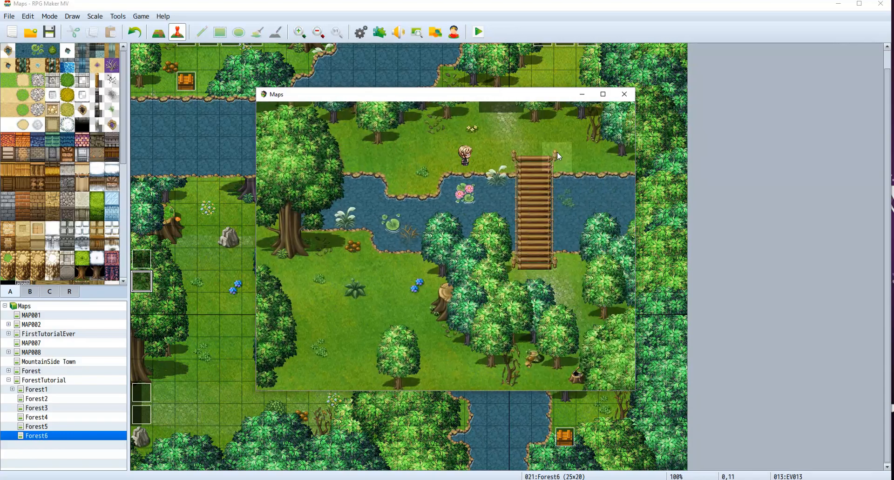
# Step: Cross the Forest5 bridge, take the hidden eastern passage behind the trees into Forest6, and walk to the riverbank
pyautogui.click(518, 196)
pyautogui.click(535, 225)
pyautogui.click(596, 261)
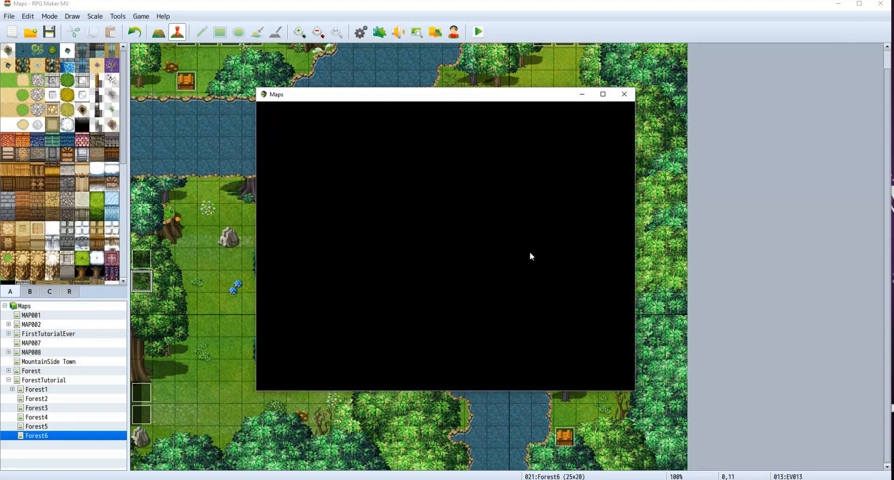
pyautogui.click(481, 280)
pyautogui.click(490, 270)
pyautogui.click(505, 325)
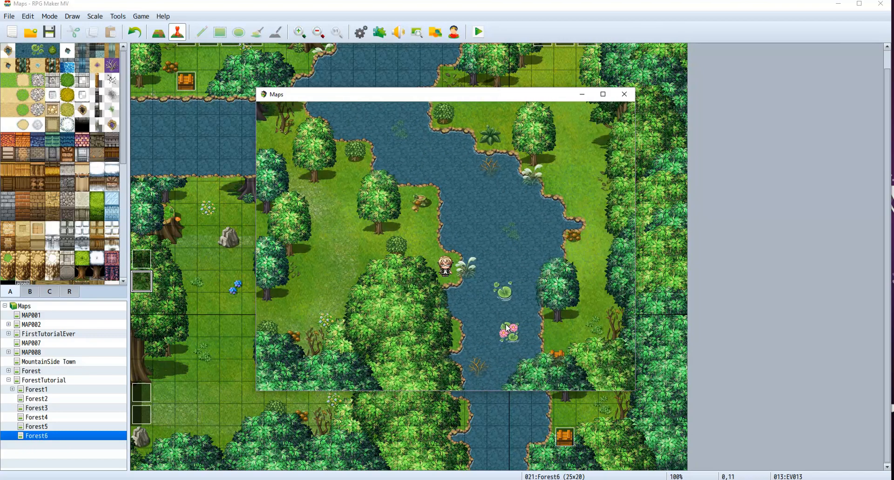
# Step: Walk back among the Forest6 trees and take the hidden western passage into Forest5
pyautogui.click(321, 227)
pyautogui.click(319, 226)
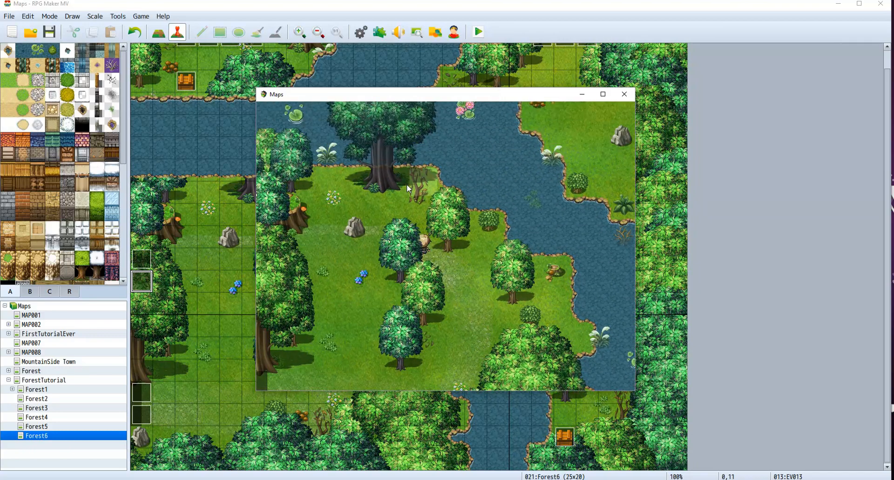
pyautogui.click(319, 226)
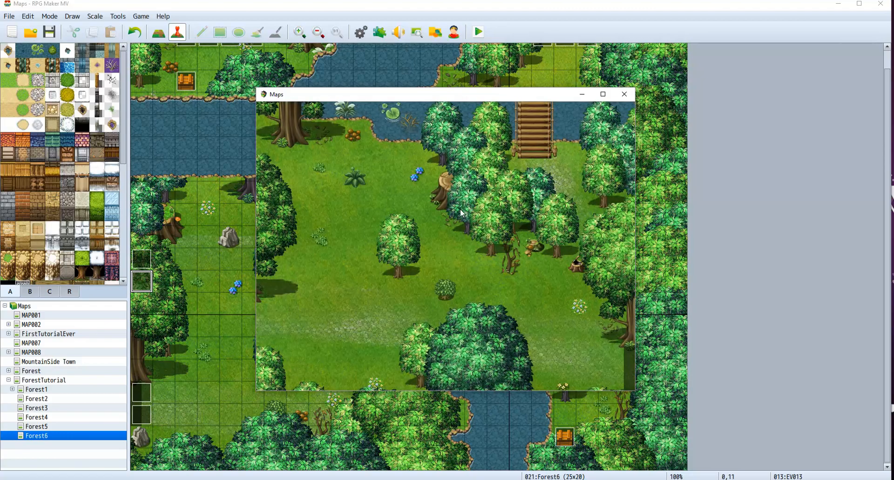
# Step: Return north from Forest5 to Forest2 and step back and forth through the stone path exit to test its transfers
pyautogui.click(508, 115)
pyautogui.click(493, 378)
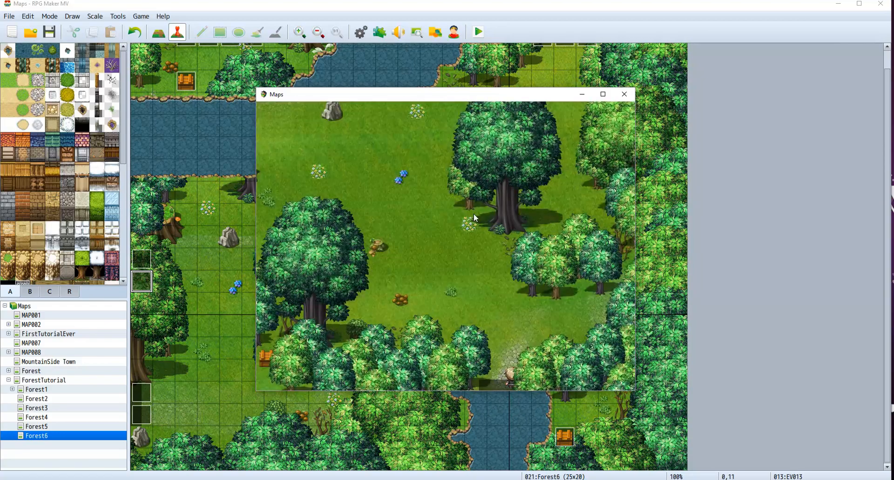
pyautogui.press('Down')
pyautogui.press('Up')
pyautogui.press('Down')
pyautogui.press('Up')
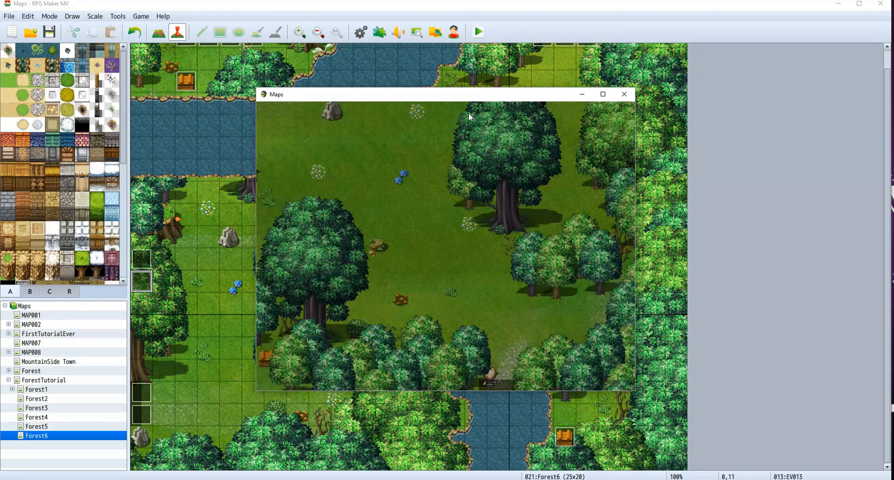
pyautogui.press('Right')
# Step: Reposition the playtest window, walk northeast across Forest2, and take its eastern exit into the next map
pyautogui.moveTo(468, 94); pyautogui.dragTo(430, 126)
pyautogui.click(411, 192)
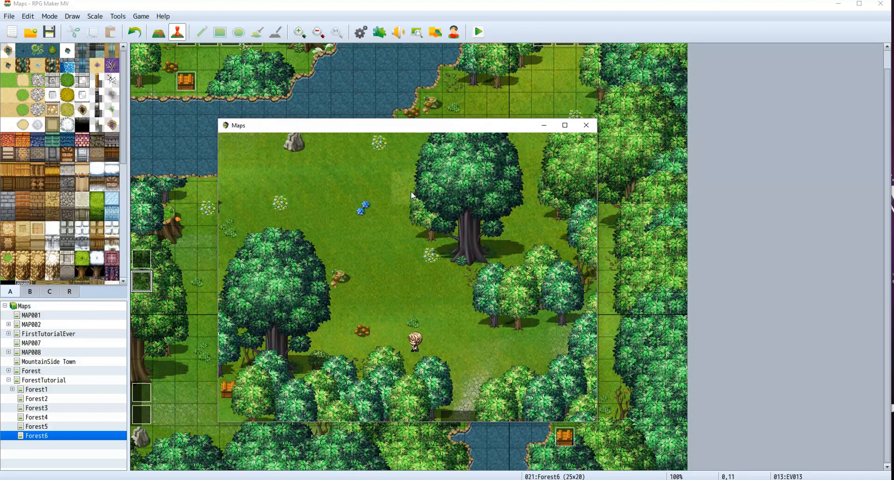
pyautogui.click(451, 199)
pyautogui.click(548, 237)
pyautogui.click(588, 251)
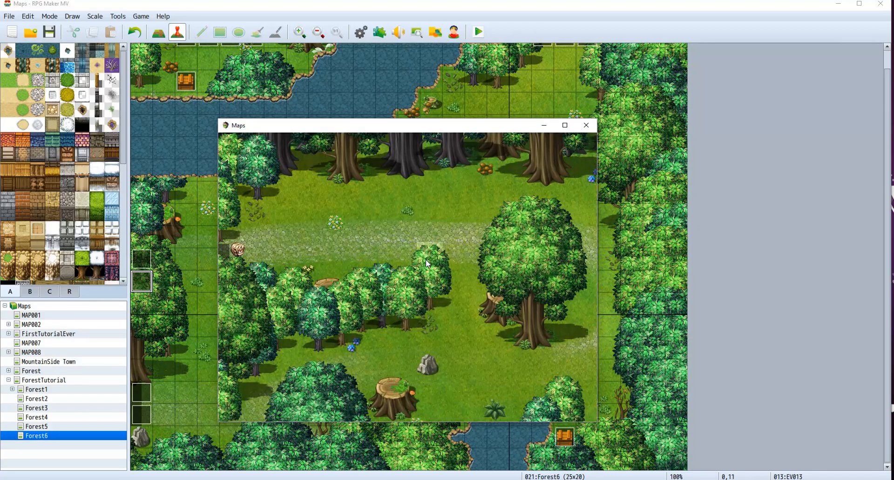
# Step: Walk southeast across Forest3 past the pond and take its southeastern exit onto the east bank of Forest6
pyautogui.click(459, 251)
pyautogui.click(460, 297)
pyautogui.click(451, 309)
pyautogui.click(459, 388)
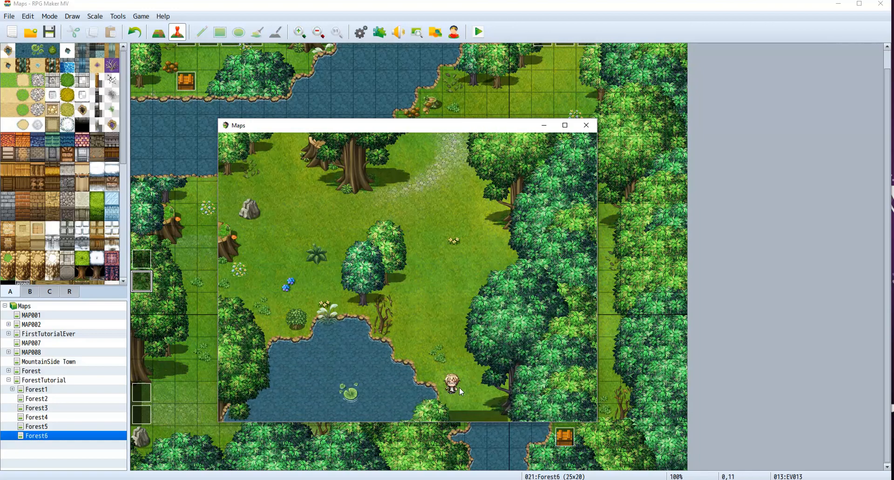
pyautogui.click(472, 414)
pyautogui.click(482, 311)
pyautogui.click(506, 343)
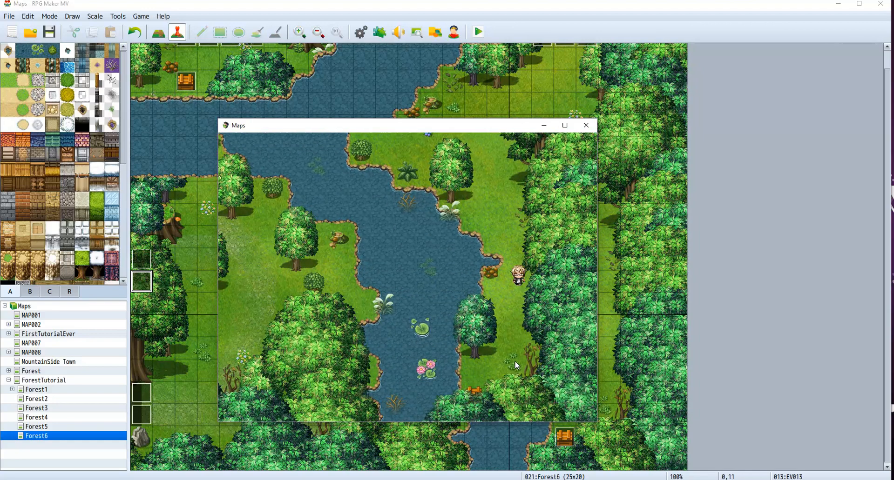
# Step: Open the treasure chest at the southern end of Forest6's east bank and dismiss its message
pyautogui.click(508, 367)
pyautogui.click(521, 311)
pyautogui.click(490, 386)
pyautogui.click(477, 385)
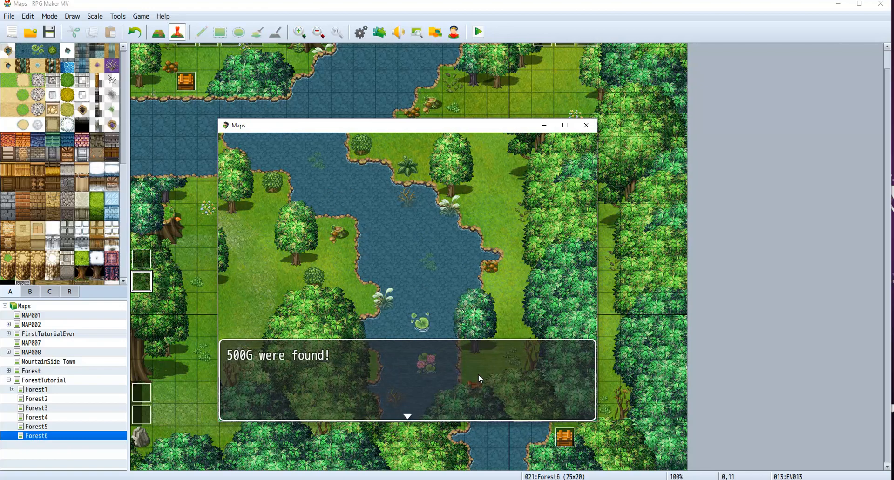
pyautogui.click(479, 373)
# Step: Walk north along Forest6's east bank and take the northern exit back into Forest3
pyautogui.click(516, 277)
pyautogui.click(515, 188)
pyautogui.click(505, 182)
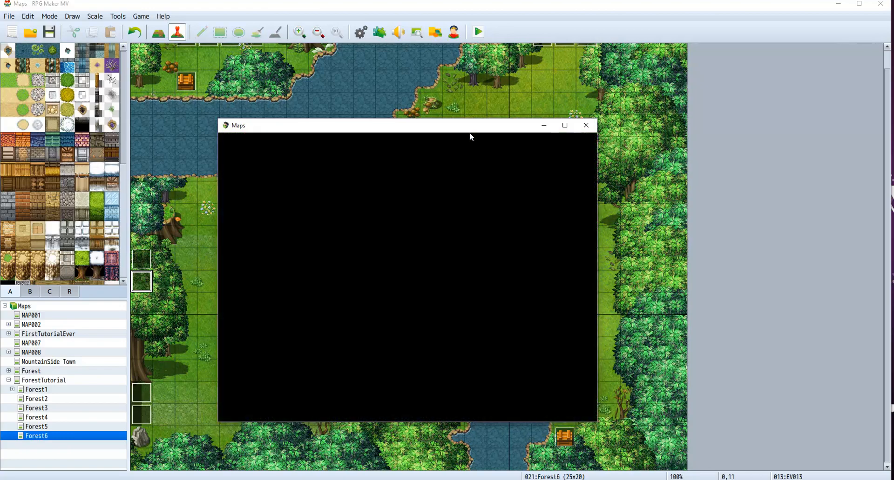
pyautogui.click(506, 153)
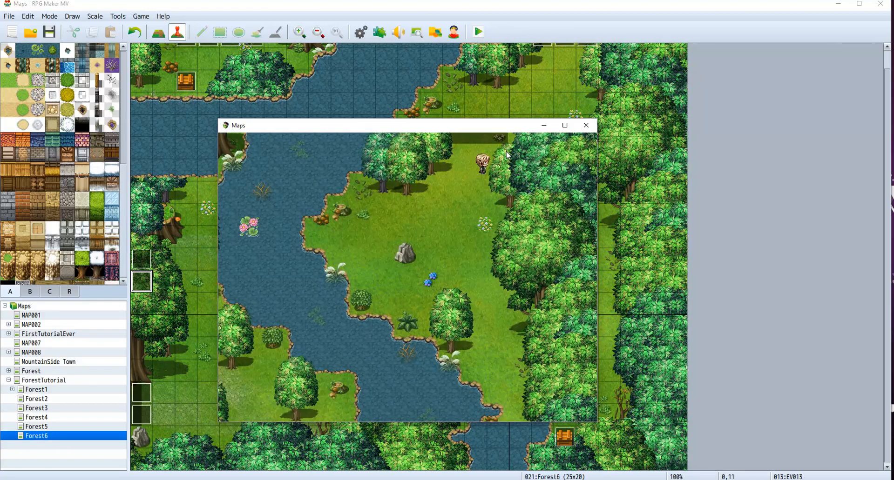
pyautogui.press('Up')
pyautogui.press('Left')
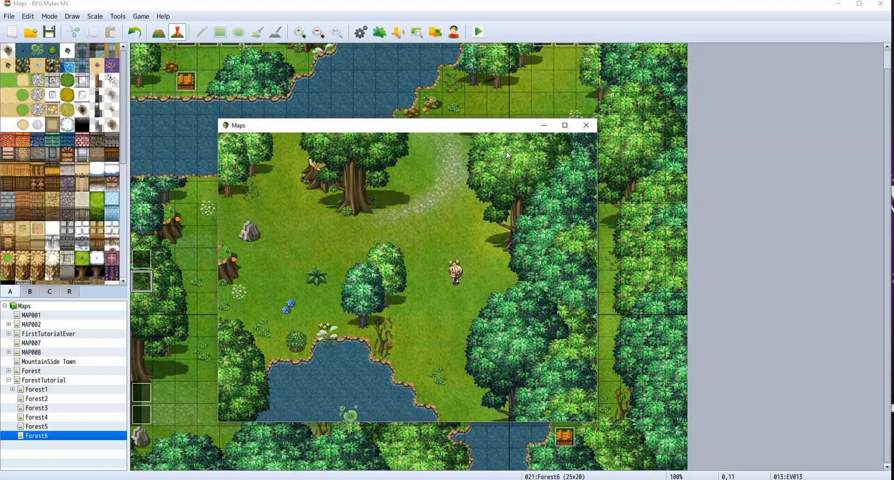
# Step: Walk west around the Forest3 pond and take the southwestern exit to the northwest bank of Forest6
pyautogui.press('Up')
pyautogui.press('Left')
pyautogui.press('Down')
pyautogui.press('Left')
pyautogui.press('Down')
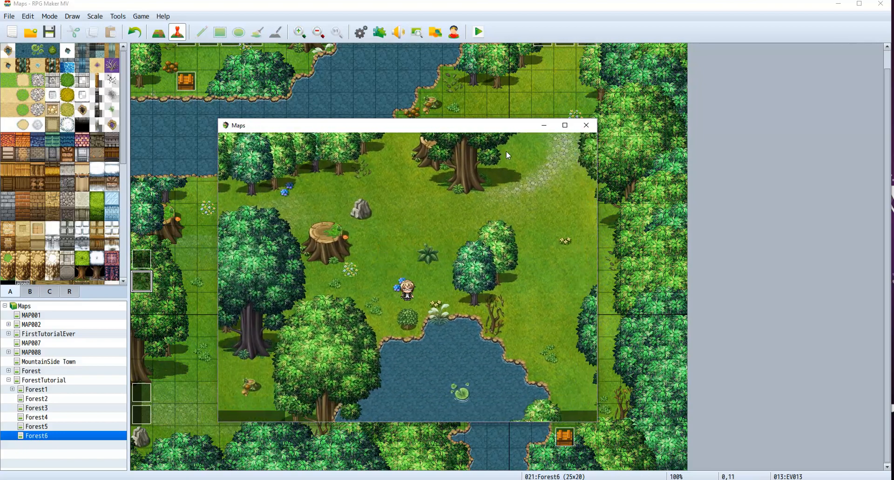
pyautogui.press('Left')
pyautogui.press('Down')
pyautogui.press('Right')
pyautogui.press('Down')
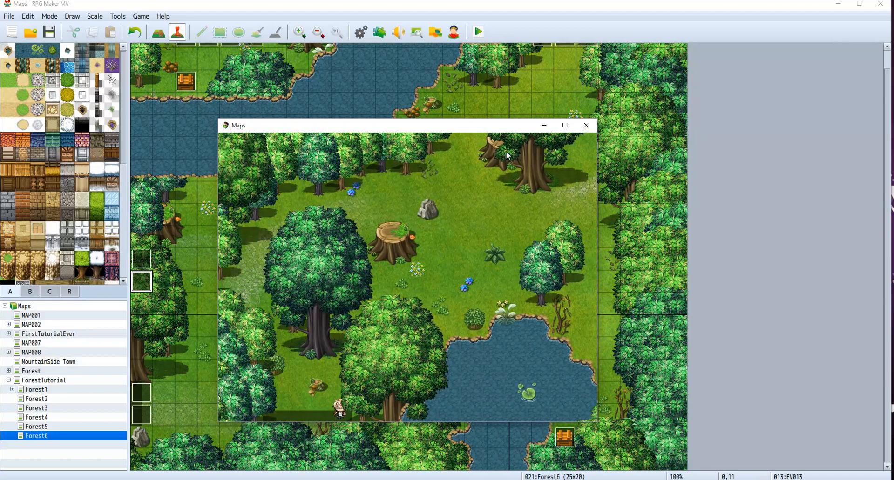
pyautogui.press('Down')
pyautogui.press('Down')
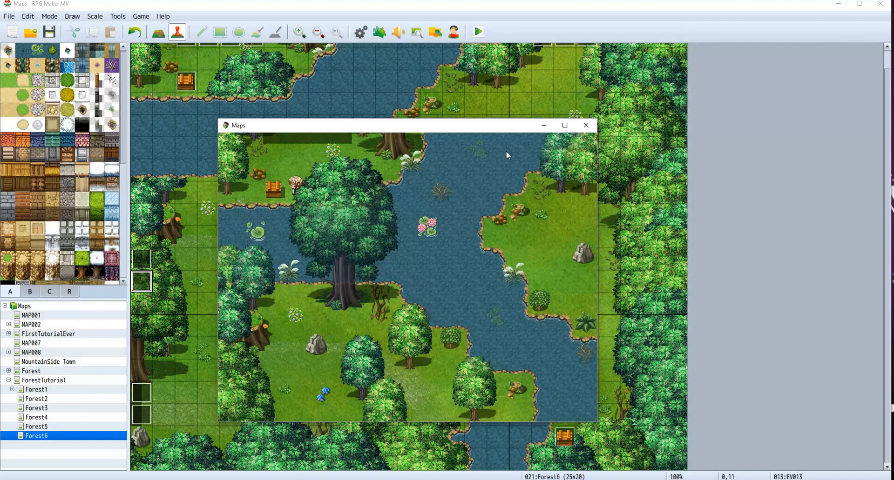
# Step: Check the treasure chest on Forest6's northwest bank and end the playtest
pyautogui.press('Return')
pyautogui.press('Return')
pyautogui.click(586, 125)
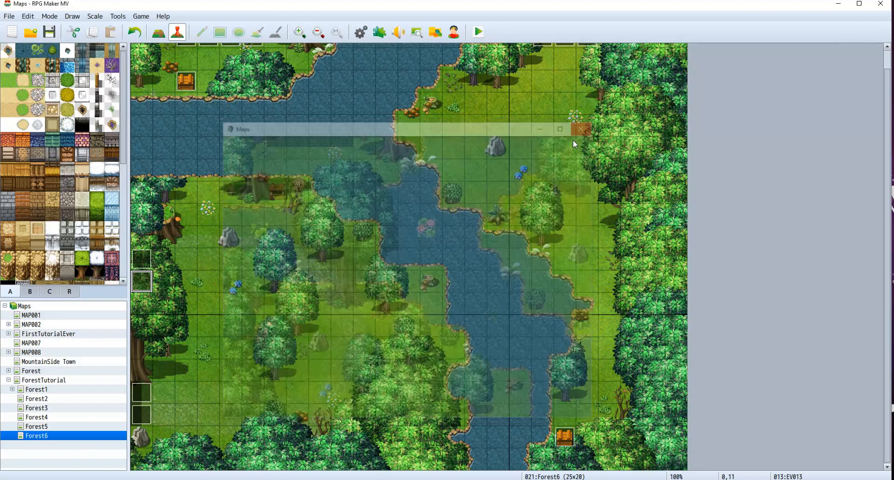
# Step: Review the finished forest maps from Forest5 back to Forest1, then examine Forest2
pyautogui.click(30, 427)
pyautogui.click(46, 417)
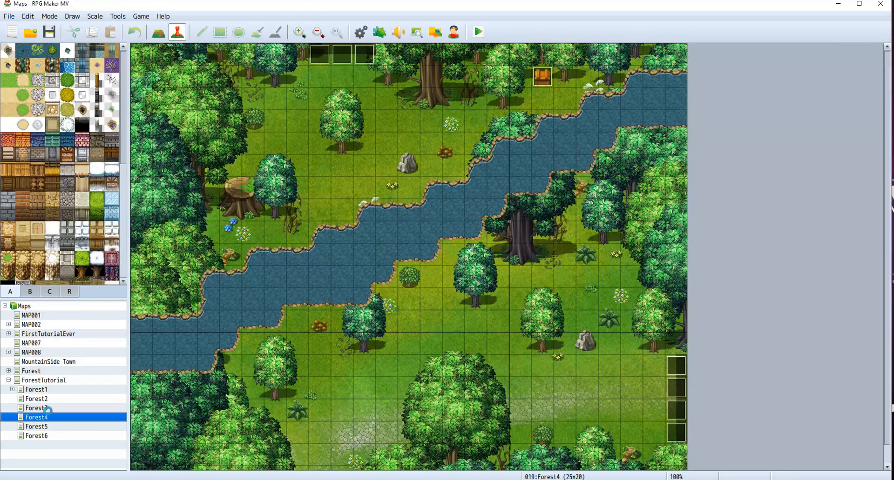
pyautogui.click(46, 408)
pyautogui.click(44, 399)
pyautogui.click(42, 390)
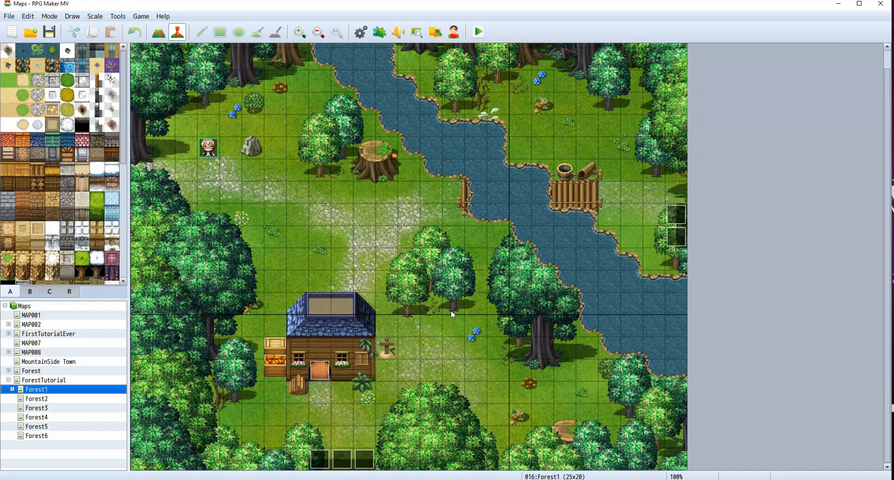
pyautogui.click(64, 399)
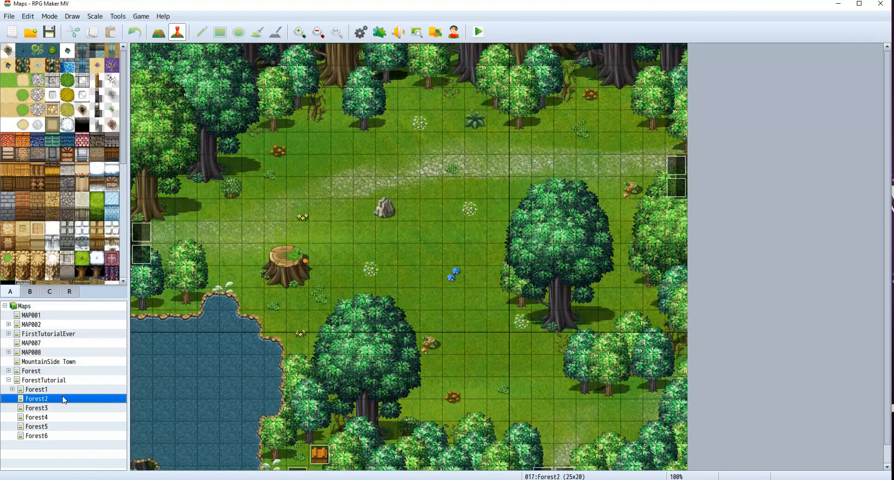
pyautogui.scroll(-1, 379, 354)
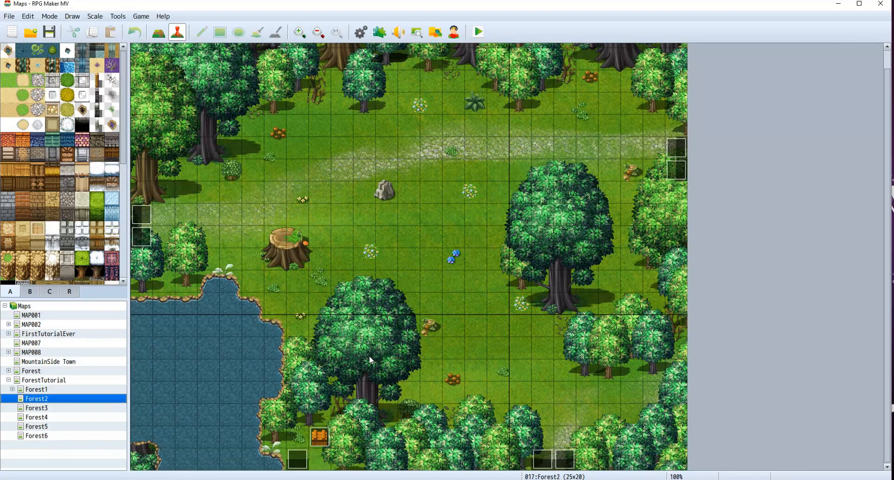
pyautogui.scroll(1, 369, 355)
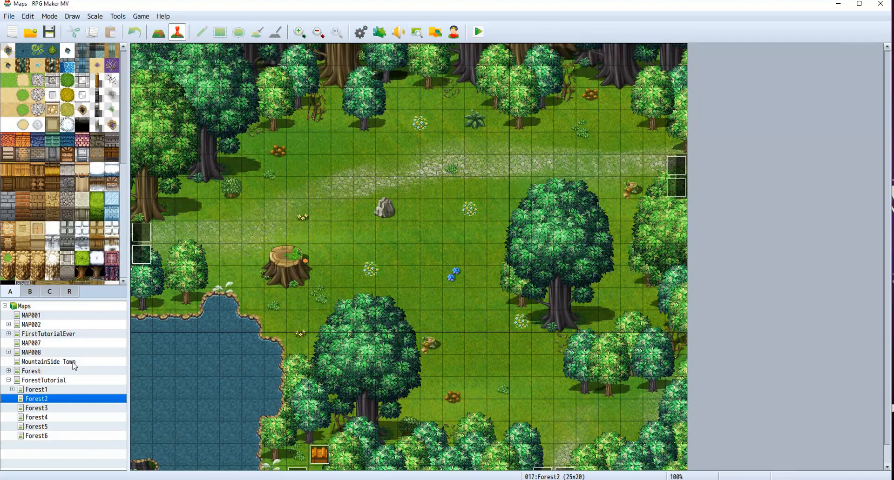
# Step: Look through the earlier maps, from MountainSide Town to FirstTutorialEver and its MAP005, MAP006 and Updated Part 3 submaps
pyautogui.click(56, 361)
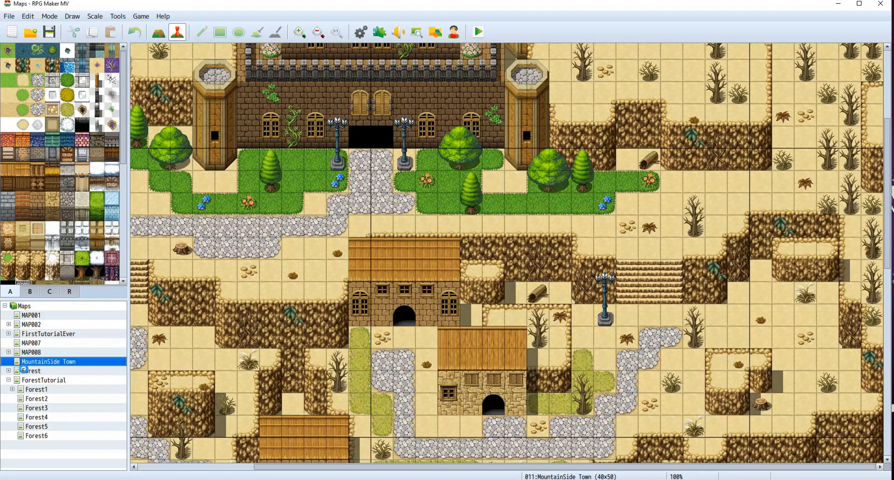
pyautogui.click(26, 371)
pyautogui.click(67, 381)
pyautogui.click(59, 335)
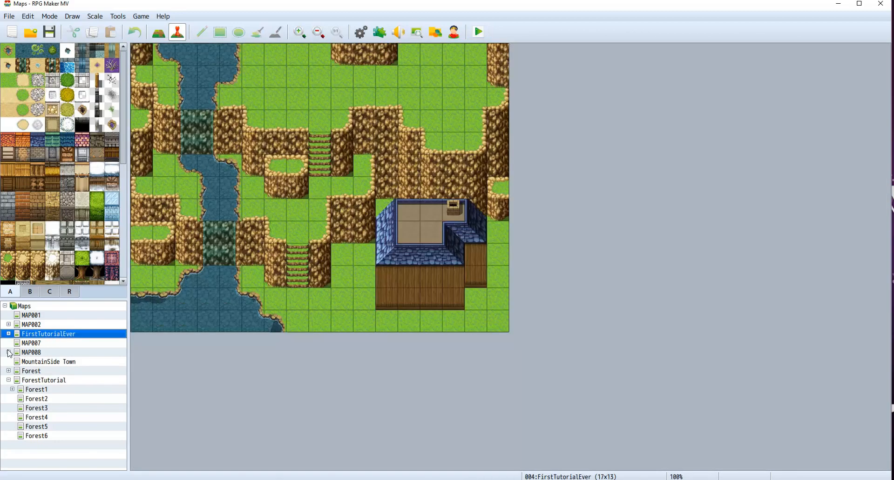
pyautogui.click(9, 334)
pyautogui.click(46, 343)
pyautogui.click(48, 353)
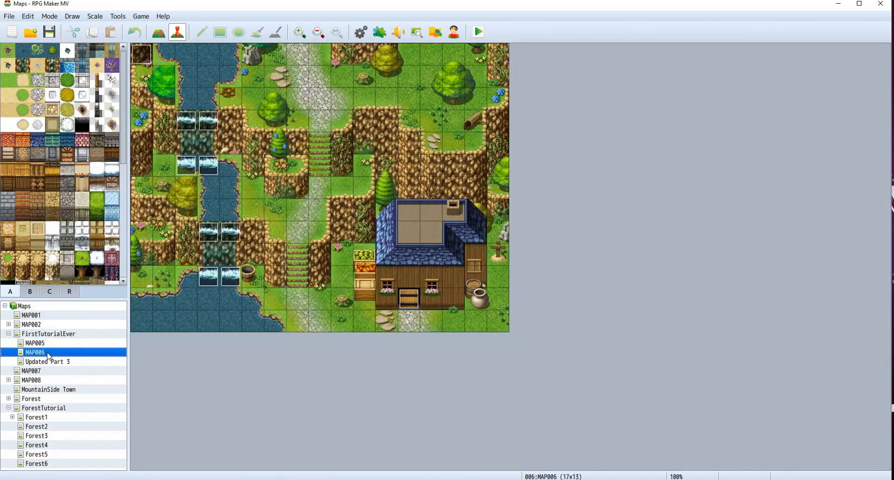
pyautogui.click(60, 362)
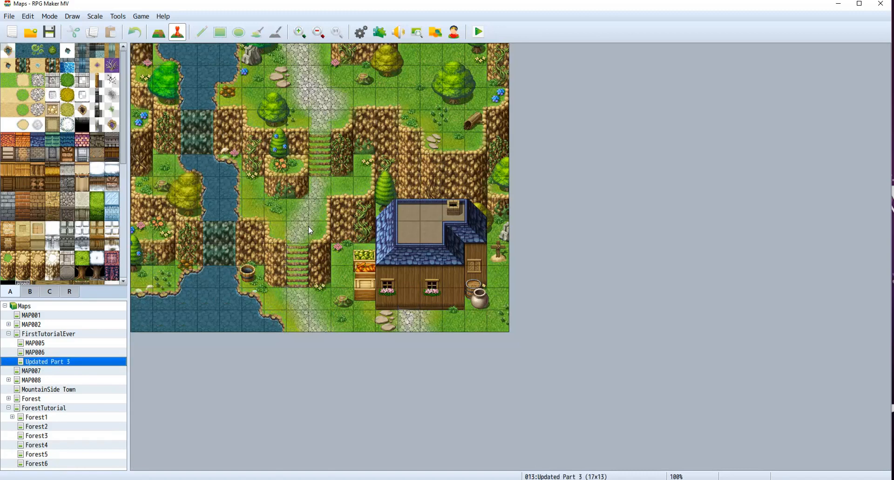
pyautogui.click(56, 344)
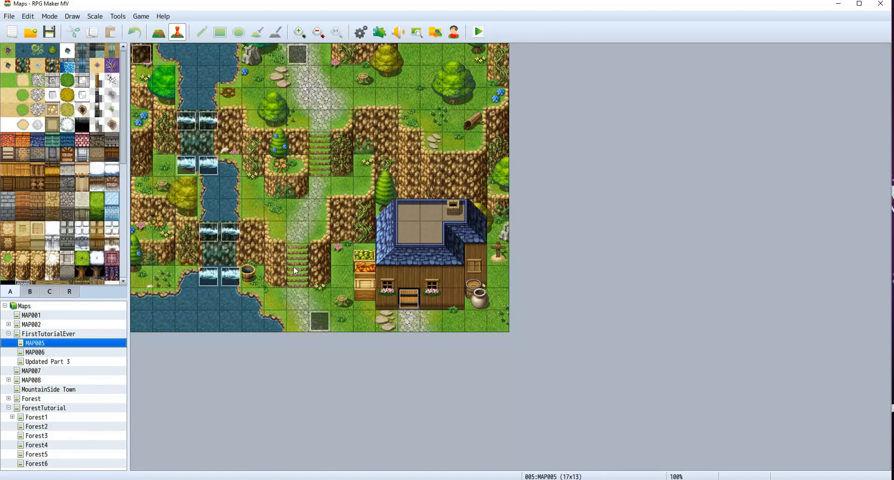
# Step: View the ForestTutorial base map zoomed out to examine its overall river layout
pyautogui.click(44, 408)
pyautogui.click(318, 34)
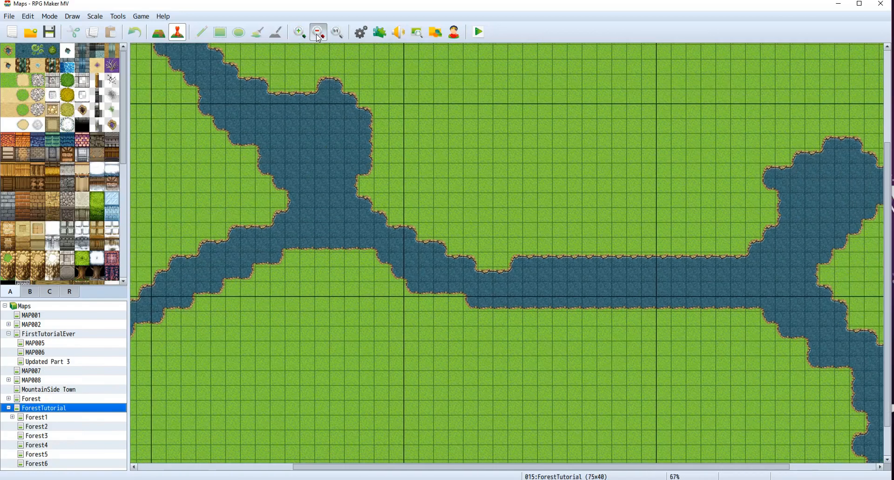
pyautogui.click(318, 34)
pyautogui.click(318, 34)
# Step: View Forest3 and Forest1, restoring the map zoom to 100% to examine Forest1 around the house and river
pyautogui.click(37, 436)
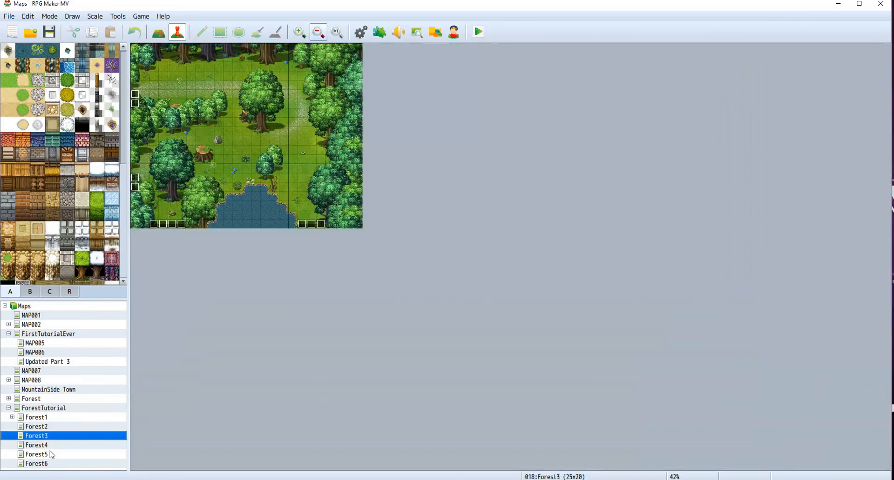
pyautogui.click(47, 418)
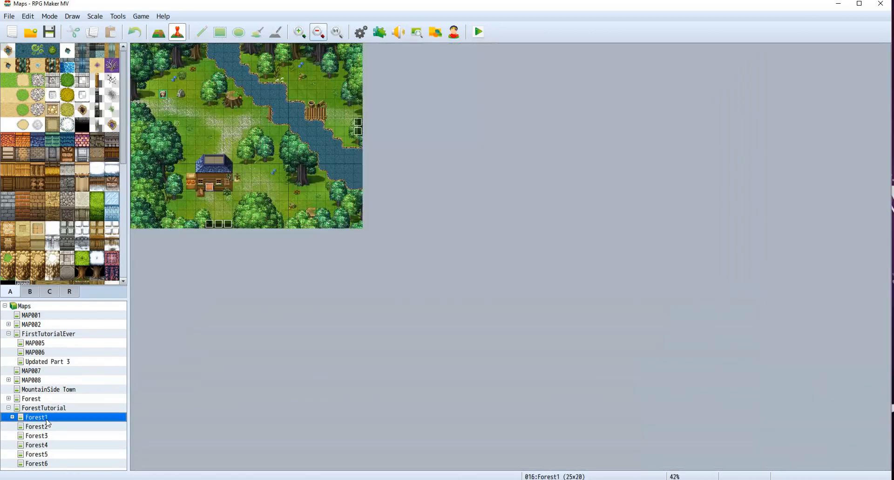
pyautogui.click(336, 33)
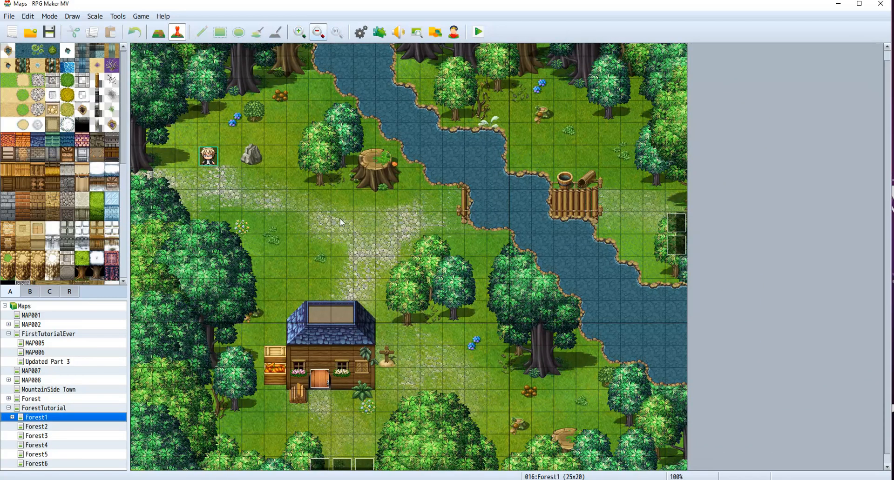
pyautogui.scroll(-1, 193, 263)
pyautogui.scroll(2, 304, 355)
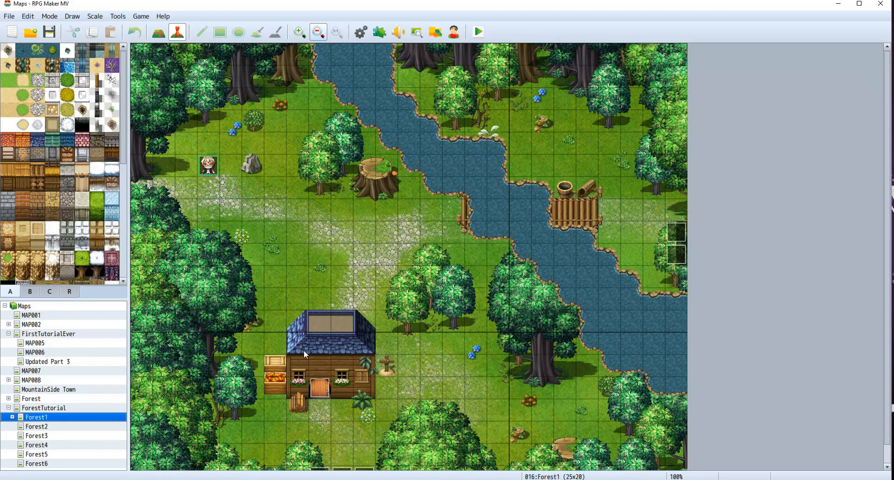
pyautogui.scroll(-1, 450, 276)
# Step: Examine the whole Forest2 map, including its stone path, lake, treasure chest and edge transfers
pyautogui.click(37, 427)
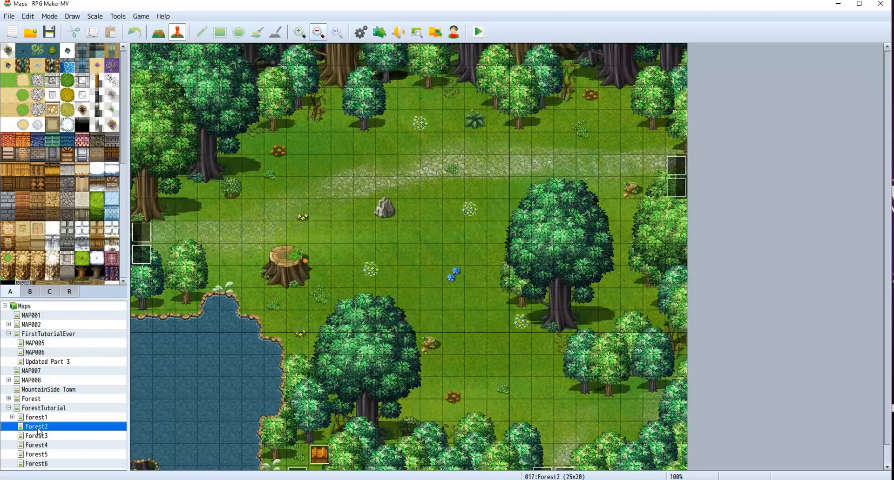
pyautogui.scroll(-1, 441, 307)
pyautogui.scroll(1, 441, 306)
pyautogui.scroll(-1, 526, 332)
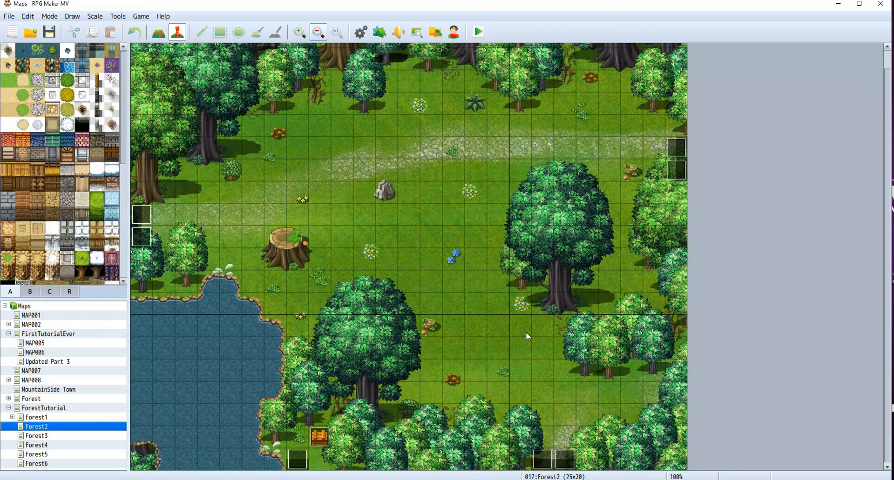
pyautogui.scroll(1, 447, 275)
pyautogui.scroll(-1, 496, 269)
pyautogui.scroll(1, 495, 268)
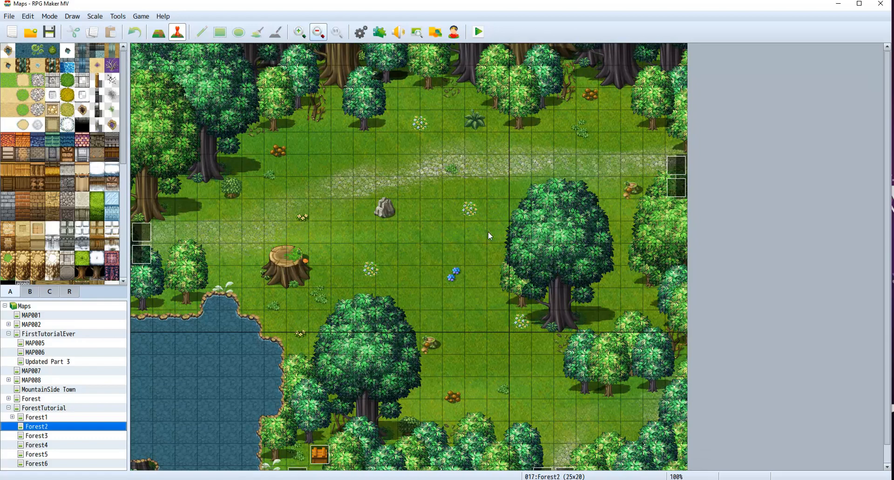
pyautogui.scroll(-1, 421, 356)
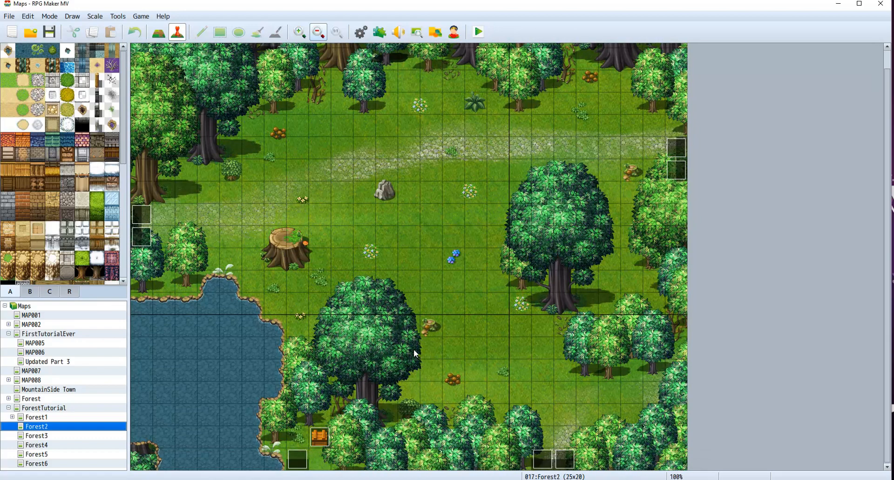
pyautogui.scroll(1, 414, 349)
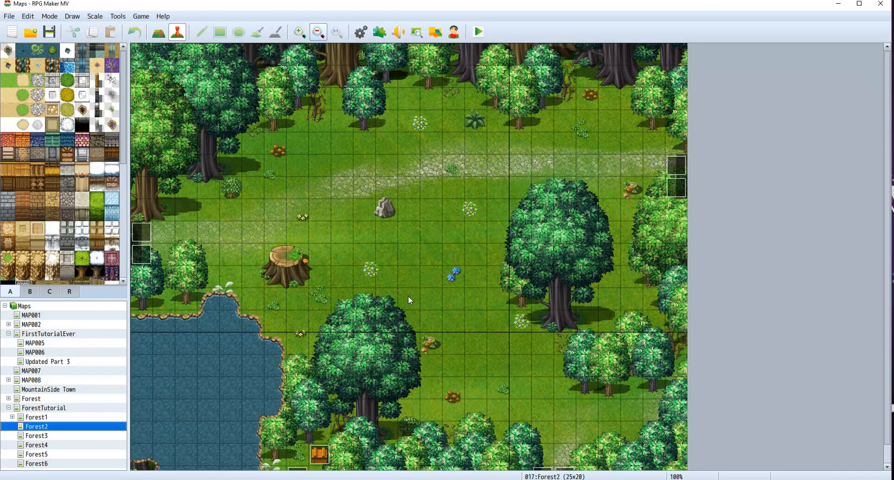
# Step: Review the Forest3, Forest6 and Forest4 maps, checking their layout and transfer events
pyautogui.click(56, 435)
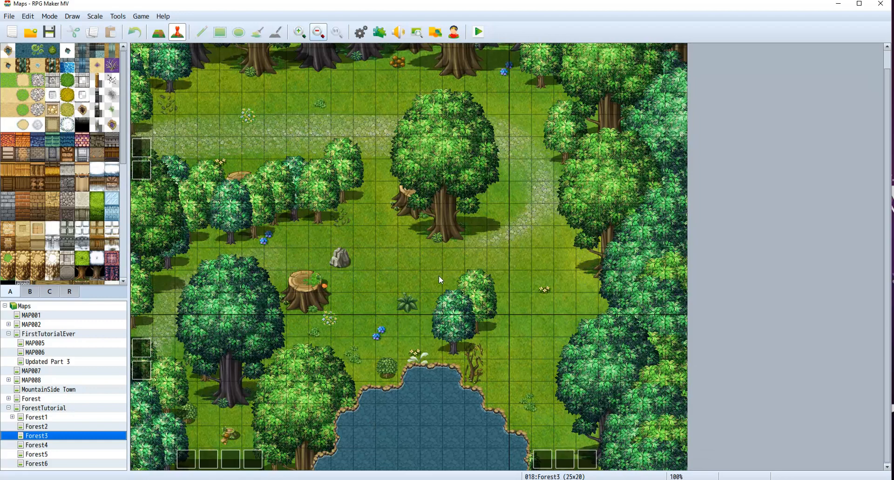
pyautogui.scroll(1, 437, 276)
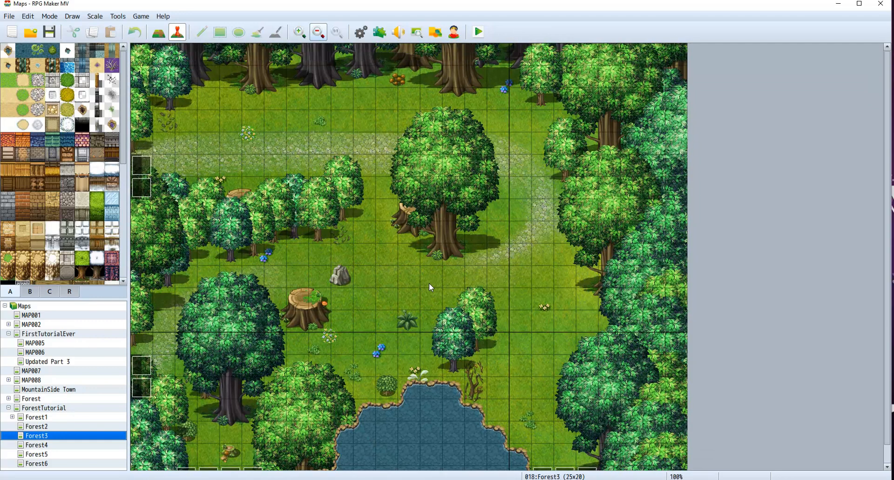
pyautogui.click(67, 464)
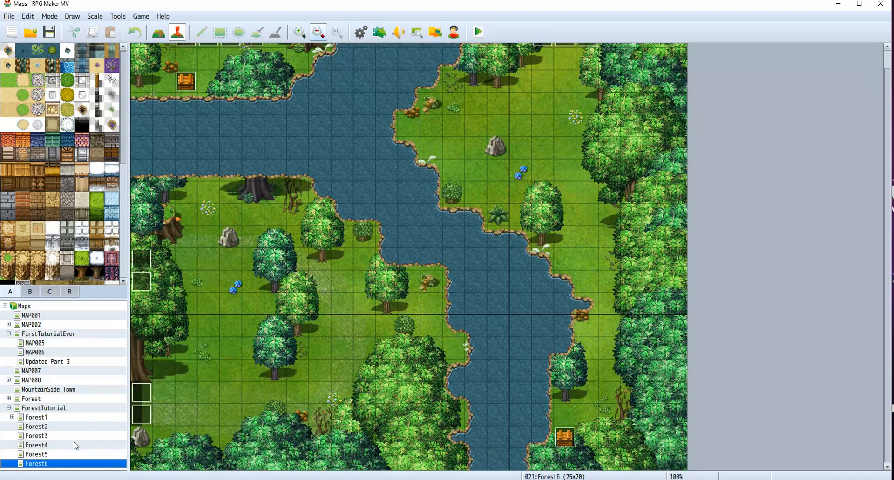
pyautogui.click(76, 446)
pyautogui.scroll(-1, 376, 372)
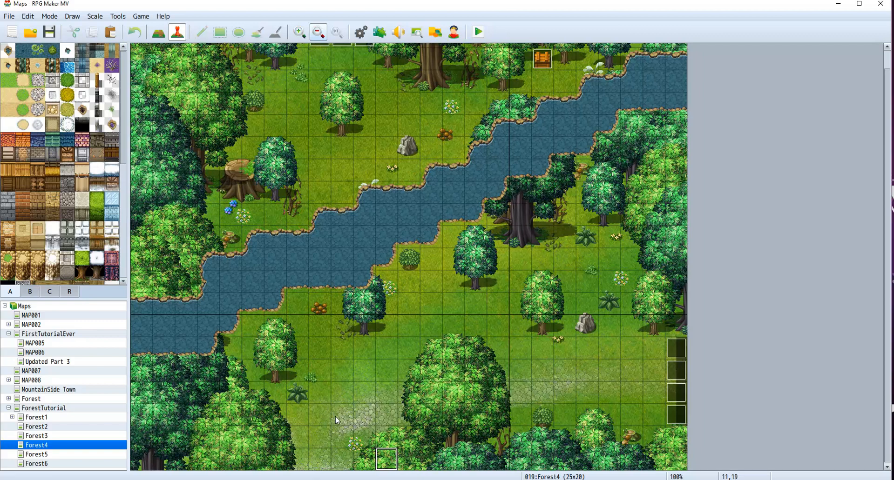
pyautogui.scroll(1, 335, 417)
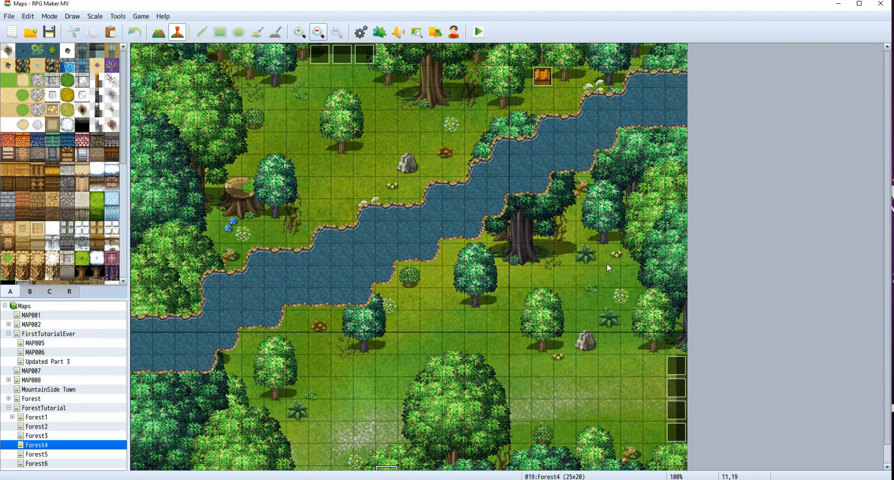
# Step: Examine the full height of the Forest4 map, then the Forest3 map with its stone path, lake and edge transfers
pyautogui.scroll(-1, 605, 242)
pyautogui.scroll(1, 549, 283)
pyautogui.scroll(-1, 464, 282)
pyautogui.scroll(1, 463, 281)
pyautogui.click(59, 436)
pyautogui.scroll(-1, 396, 348)
pyautogui.scroll(1, 396, 348)
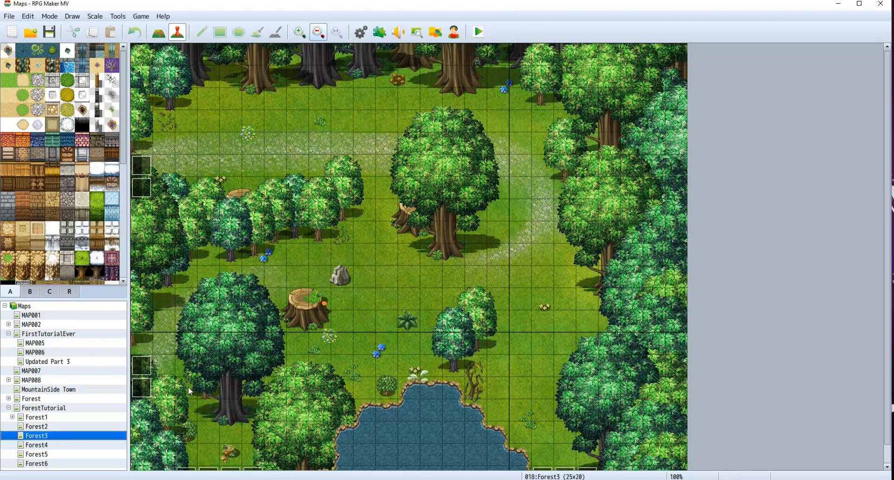
# Step: Review the Forest2 map from its upper tree line down to the lake, treasure chest and lower transfer events
pyautogui.click(31, 426)
pyautogui.scroll(-1, 440, 350)
pyautogui.scroll(1, 415, 342)
pyautogui.scroll(-1, 493, 329)
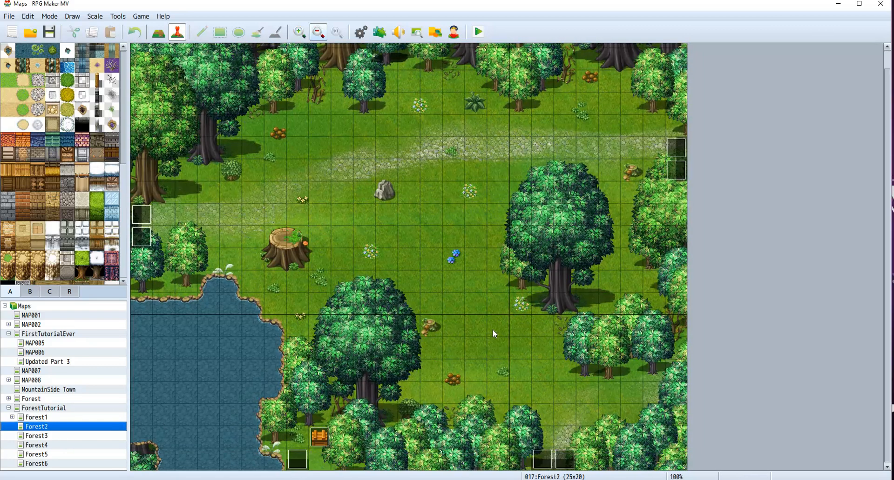
pyautogui.scroll(1, 492, 330)
pyautogui.scroll(-1, 492, 333)
# Step: Inspect the Forest1 map around the house, river, broken bridge and transfer events, briefly checking Forest4 in between
pyautogui.click(59, 417)
pyautogui.scroll(-1, 457, 333)
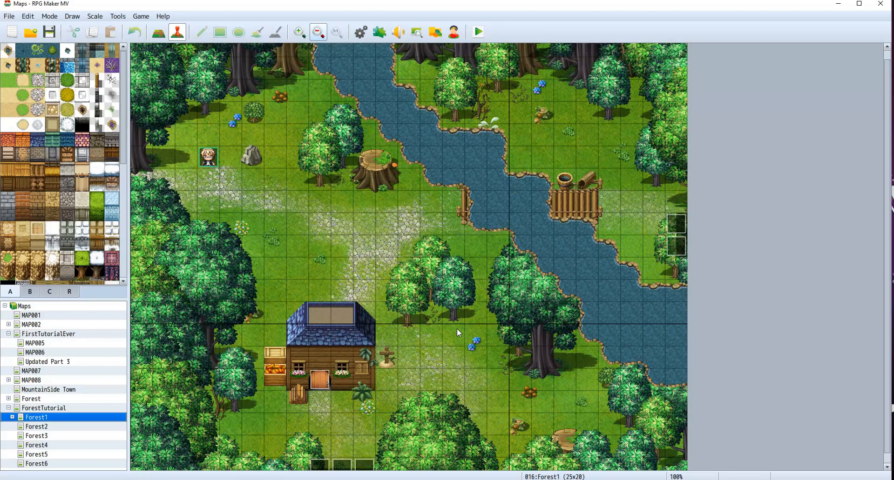
pyautogui.scroll(1, 458, 332)
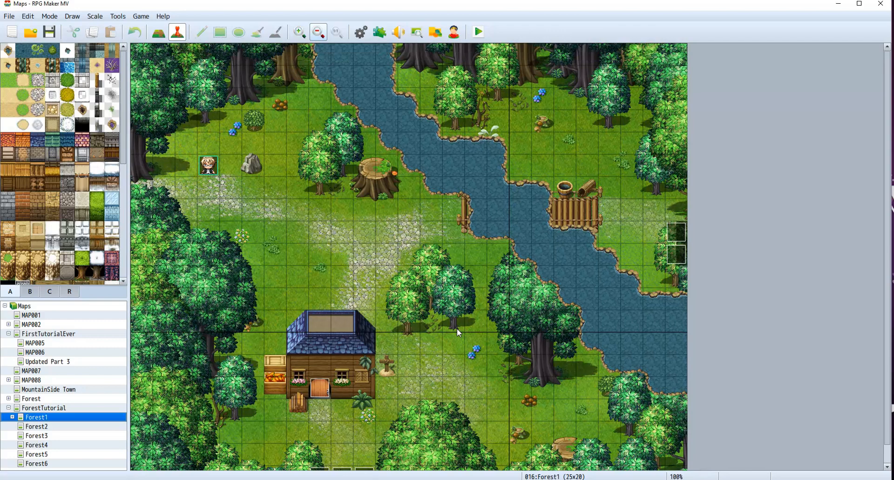
pyautogui.click(41, 445)
pyautogui.click(51, 417)
pyautogui.scroll(-1, 299, 387)
pyautogui.scroll(1, 299, 387)
pyautogui.scroll(-1, 298, 387)
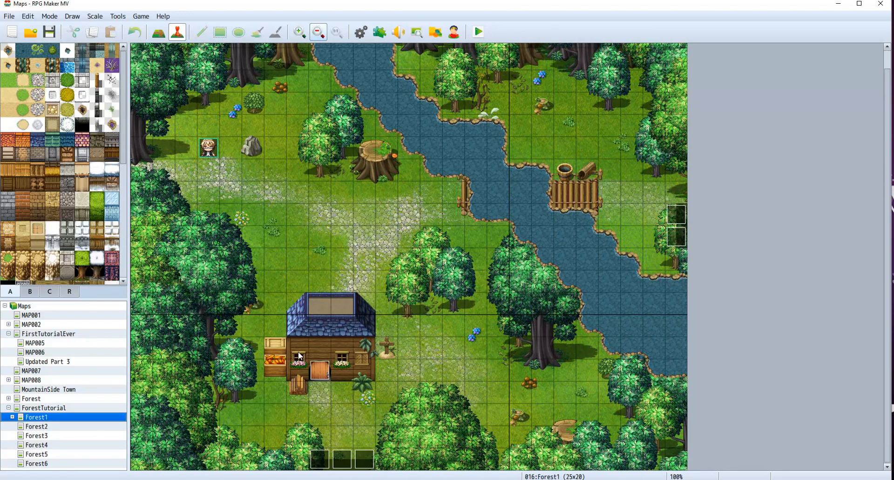
pyautogui.scroll(1, 301, 355)
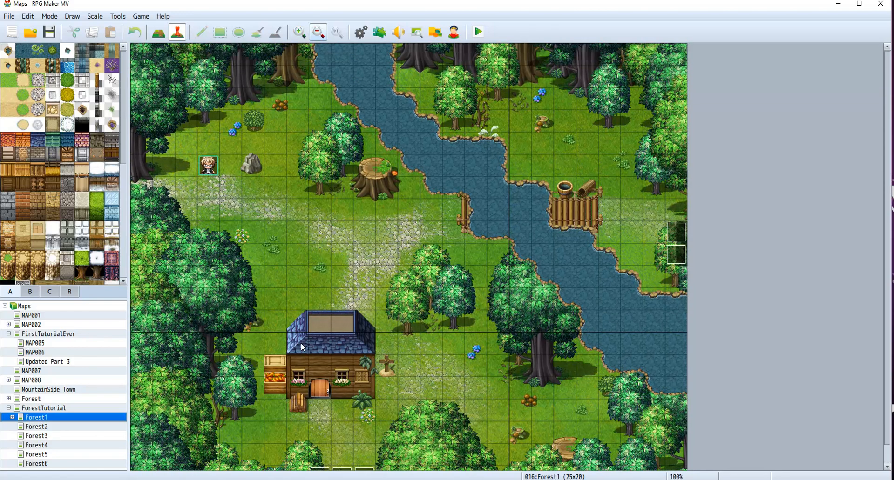